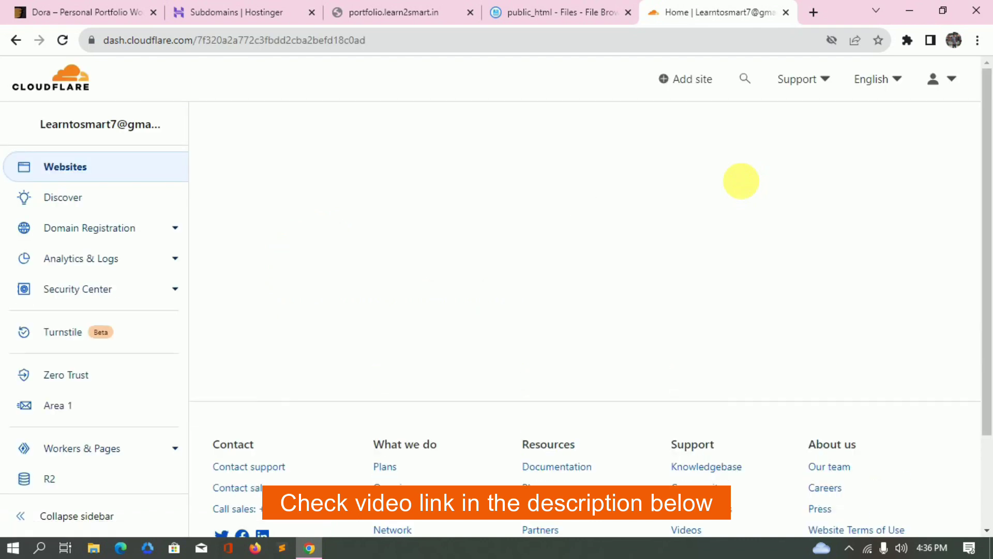
Go to the DNS records of the learn2smart.in site in Cloudflare.
{"action": "scroll", "coordinate": [380, 414], "scroll_direction": "down", "scroll_amount": 1}
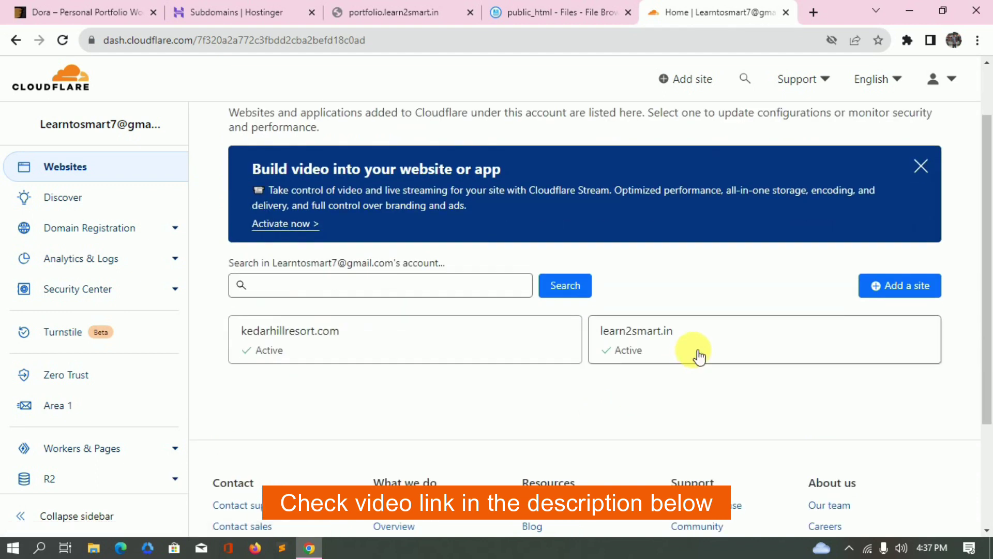
{"action": "left_click", "coordinate": [727, 339]}
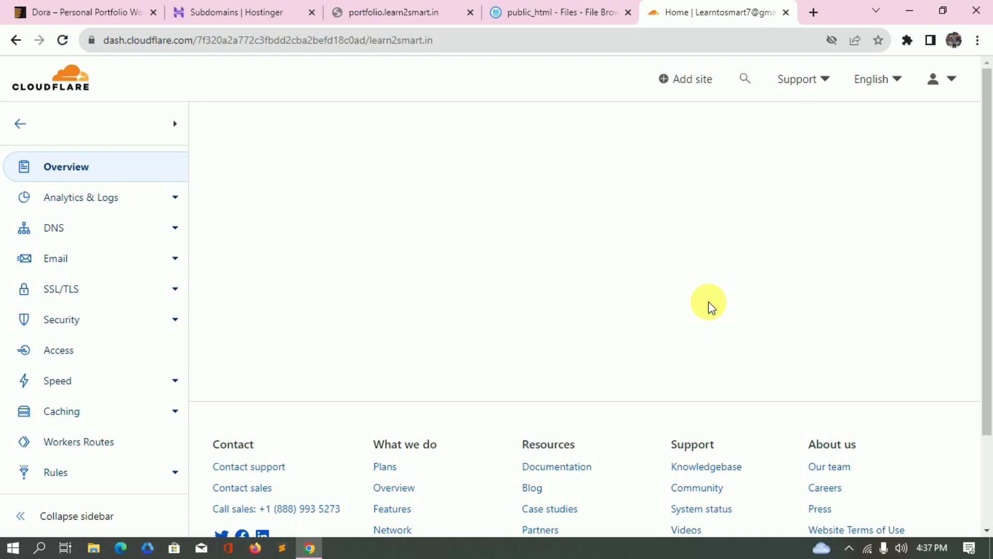
{"action": "left_click", "coordinate": [52, 228]}
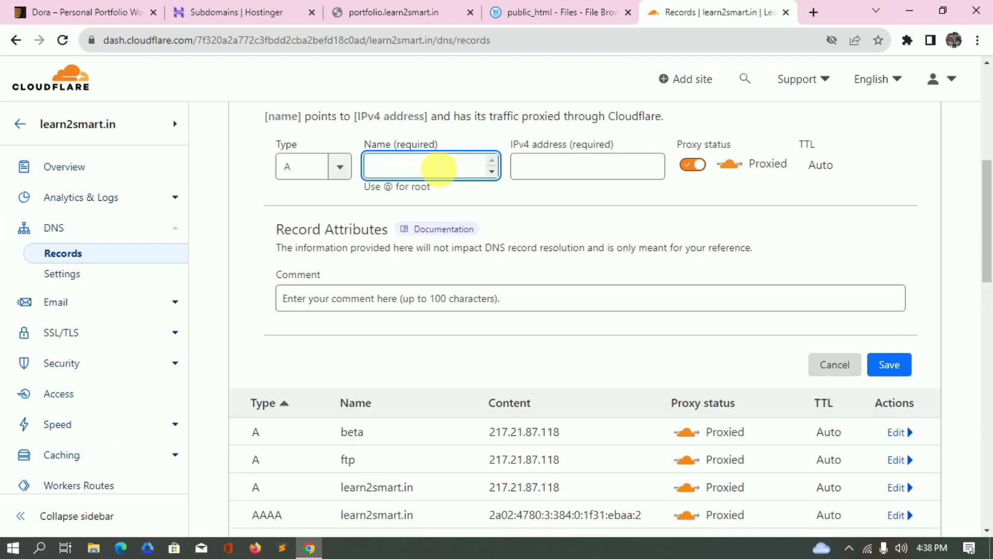
Save an A record 'portfolio' pointing to 217.21.87.118, then bring up the portfolio site's address.
{"action": "type", "text": "portfolio"}
{"action": "double_click", "coordinate": [386, 168]}
{"action": "left_click", "coordinate": [547, 164]}
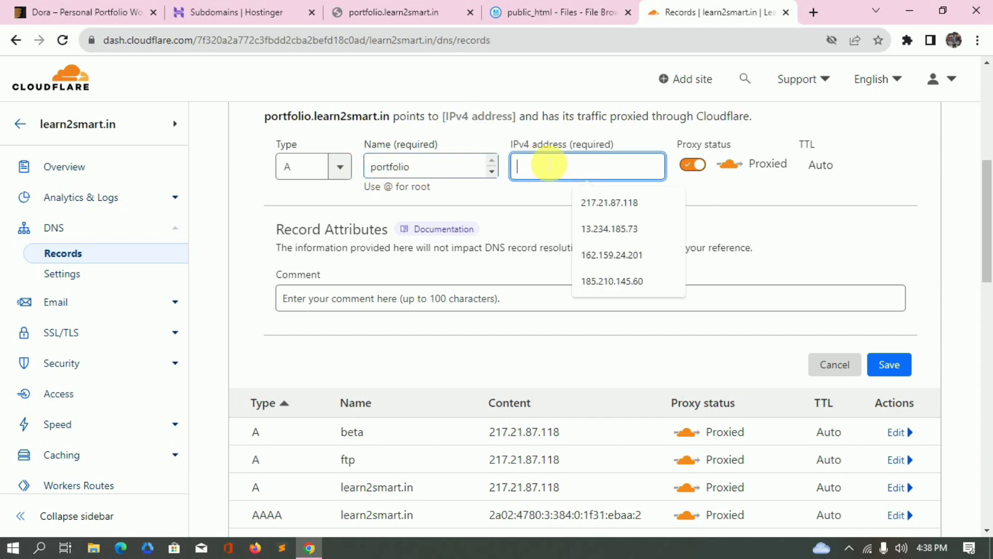
{"action": "left_click", "coordinate": [613, 201]}
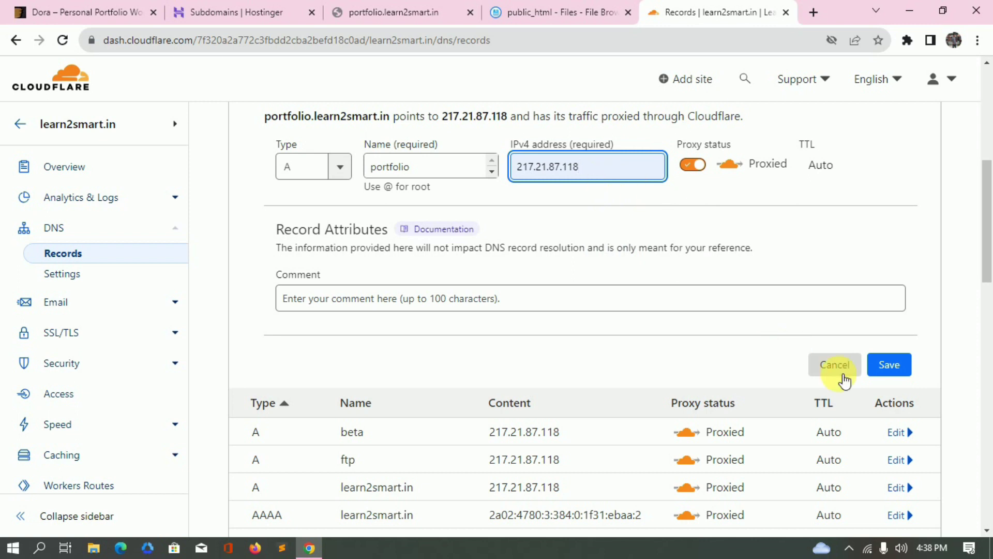
{"action": "left_click", "coordinate": [894, 368]}
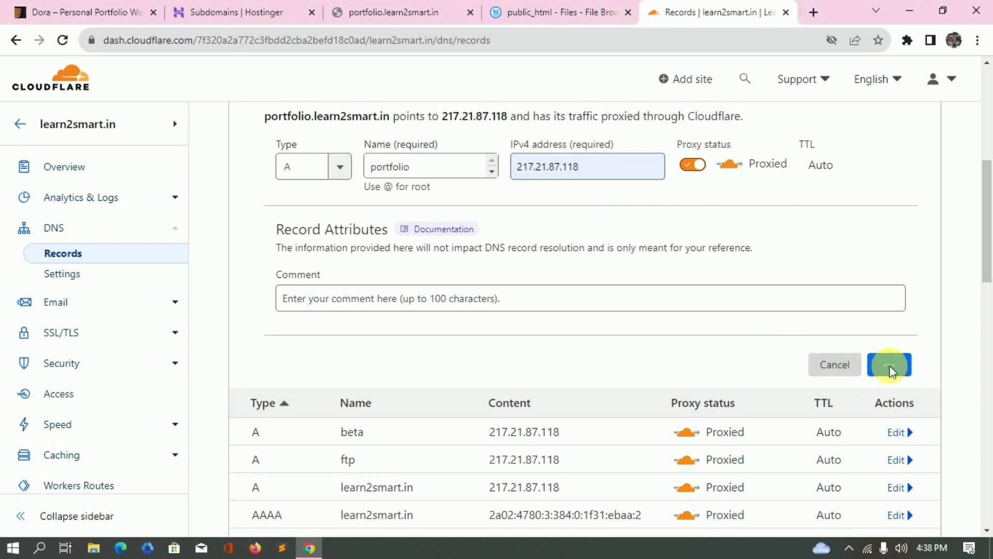
{"action": "left_click", "coordinate": [381, 13]}
{"action": "left_click", "coordinate": [386, 41]}
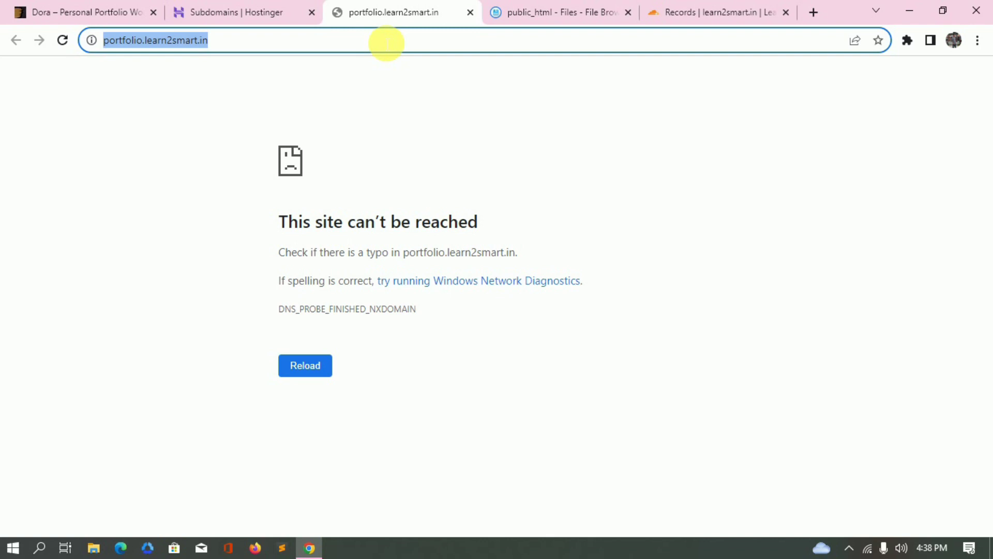
Reload portfolio.learn2smart.in to see its current state.
{"action": "key", "text": "Return"}
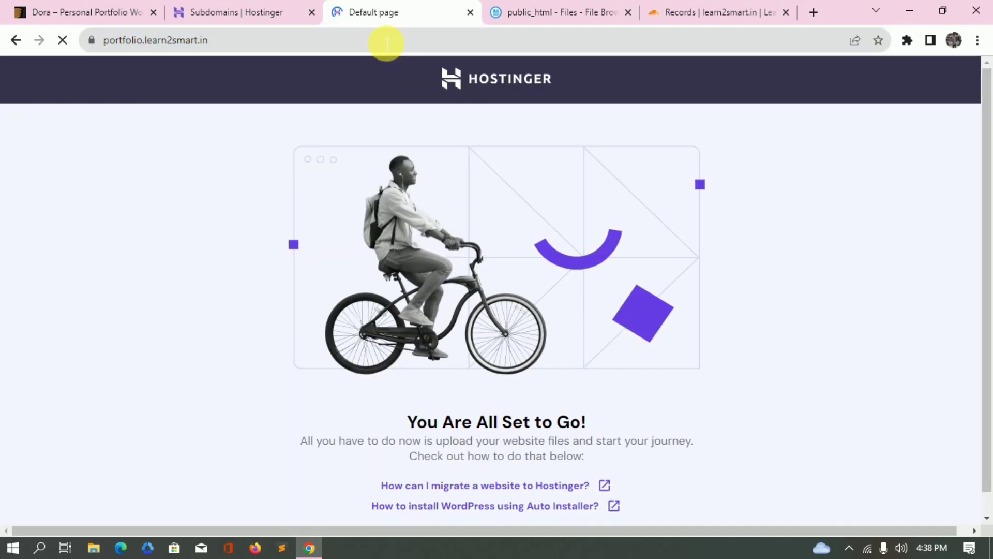
{"action": "scroll", "coordinate": [346, 229], "scroll_direction": "down", "scroll_amount": 1}
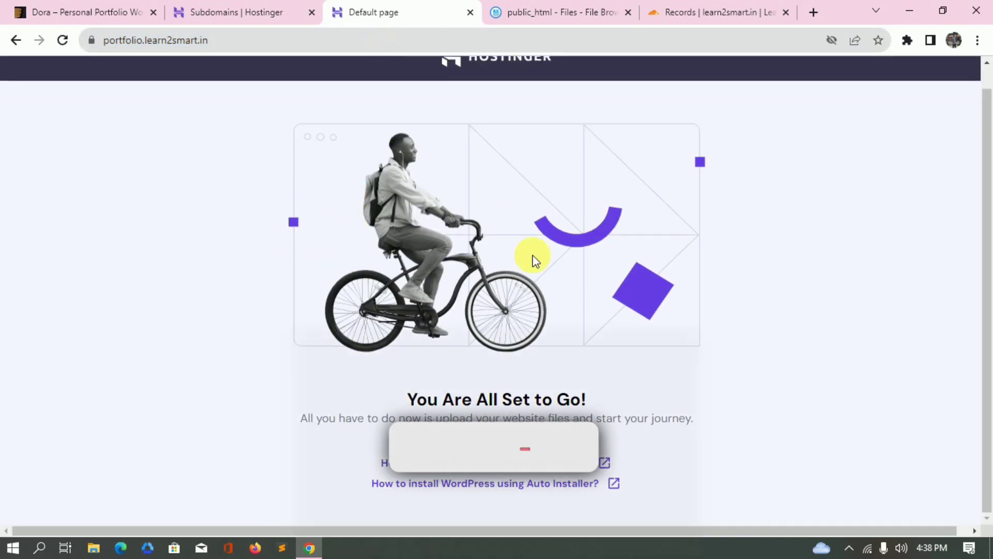
{"action": "scroll", "coordinate": [533, 222], "scroll_direction": "up", "scroll_amount": 1}
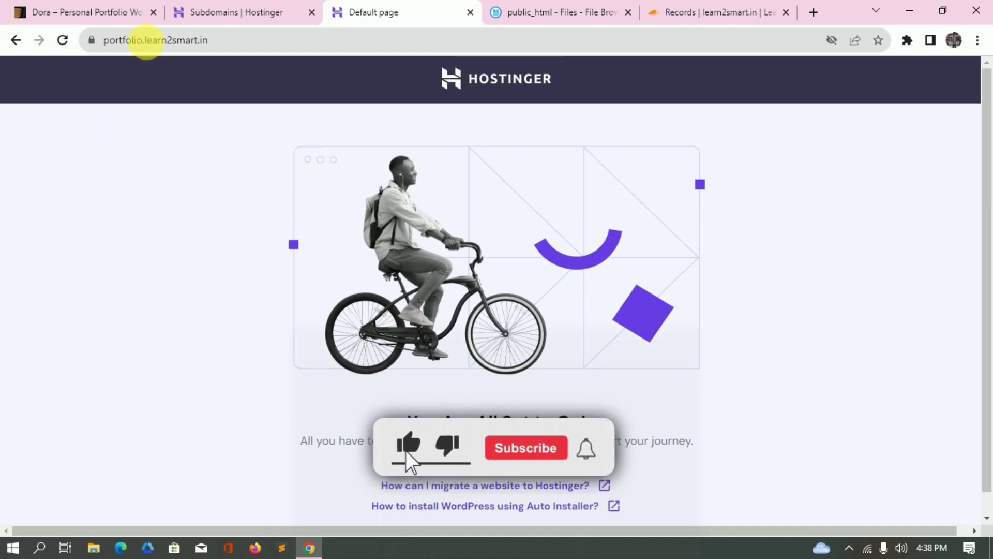
Permanently delete default.php from the public_html/portfolio folder in File Manager.
{"action": "left_click", "coordinate": [606, 7]}
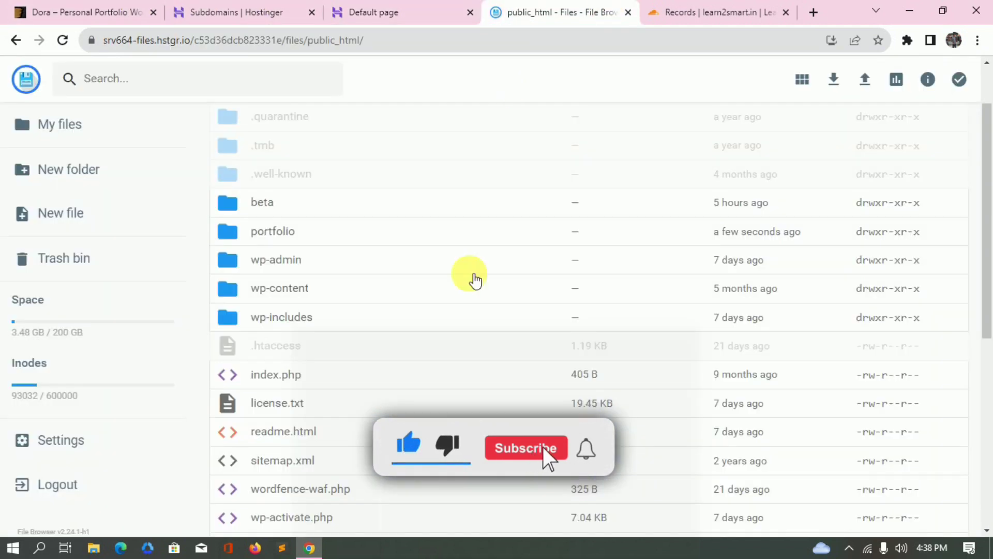
{"action": "double_click", "coordinate": [250, 236]}
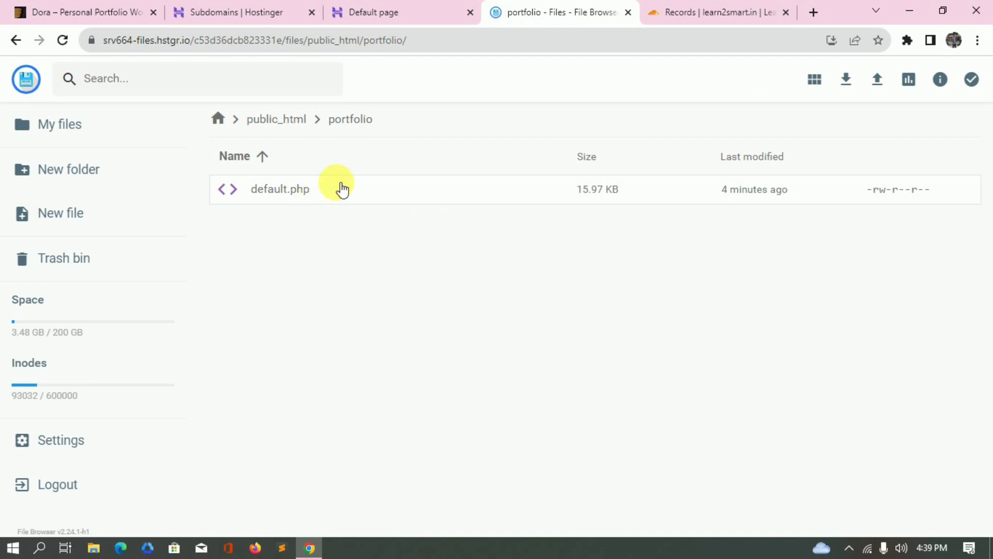
{"action": "left_click", "coordinate": [340, 188]}
{"action": "left_click", "coordinate": [783, 80]}
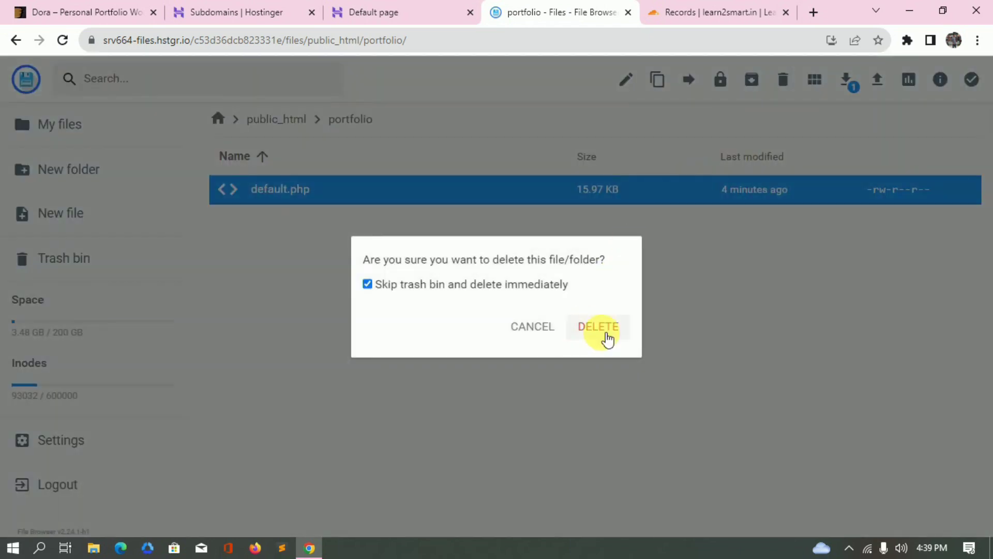
{"action": "left_click", "coordinate": [600, 327]}
Reload the portfolio site to confirm it now shows 403 Forbidden.
{"action": "left_click", "coordinate": [388, 7]}
{"action": "left_click", "coordinate": [418, 47]}
{"action": "key", "text": "Return"}
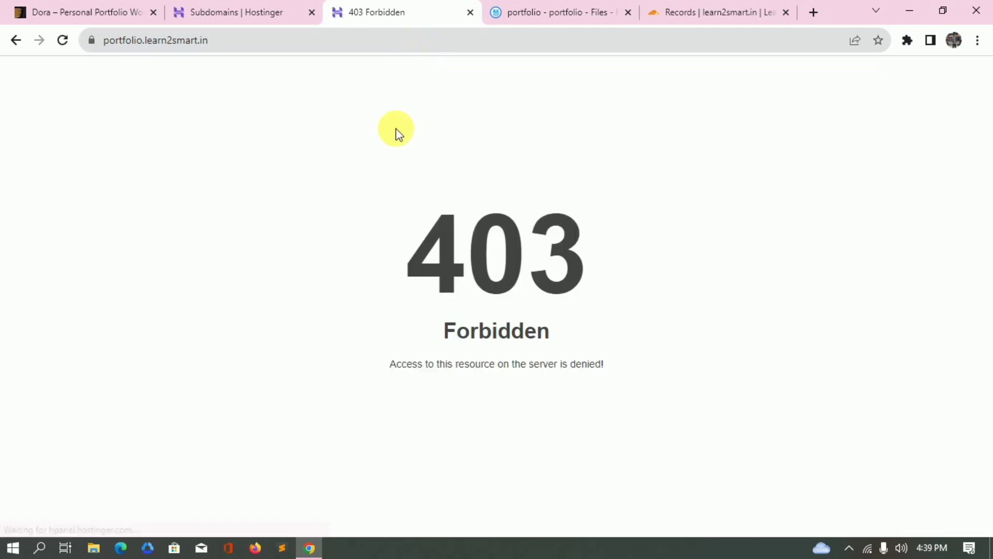
{"action": "left_click", "coordinate": [575, 21]}
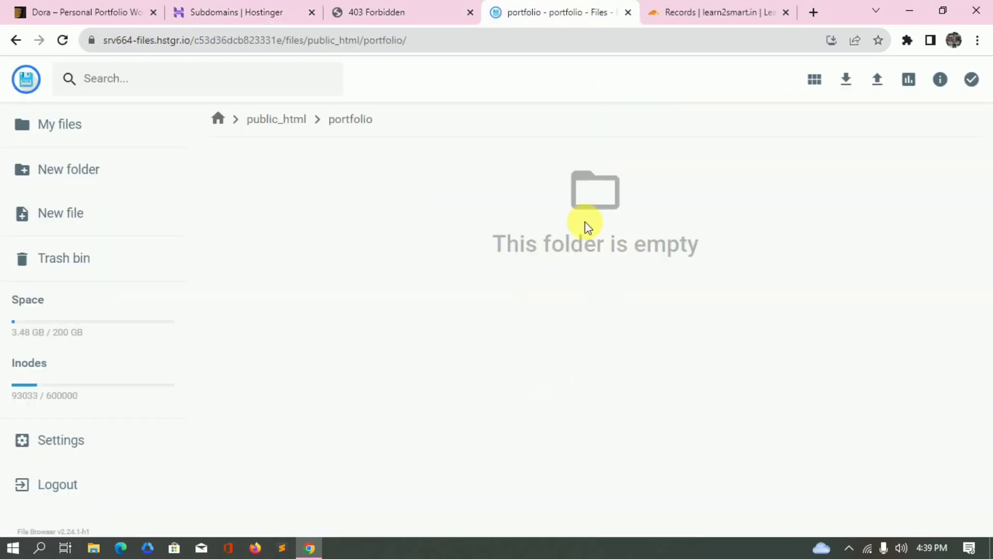
Return to the hPanel Subdomains page.
{"action": "left_click", "coordinate": [279, 7]}
{"action": "scroll", "coordinate": [215, 277], "scroll_direction": "up", "scroll_amount": 5}
{"action": "scroll", "coordinate": [215, 279], "scroll_direction": "down", "scroll_amount": 3}
{"action": "scroll", "coordinate": [215, 290], "scroll_direction": "up", "scroll_amount": 3}
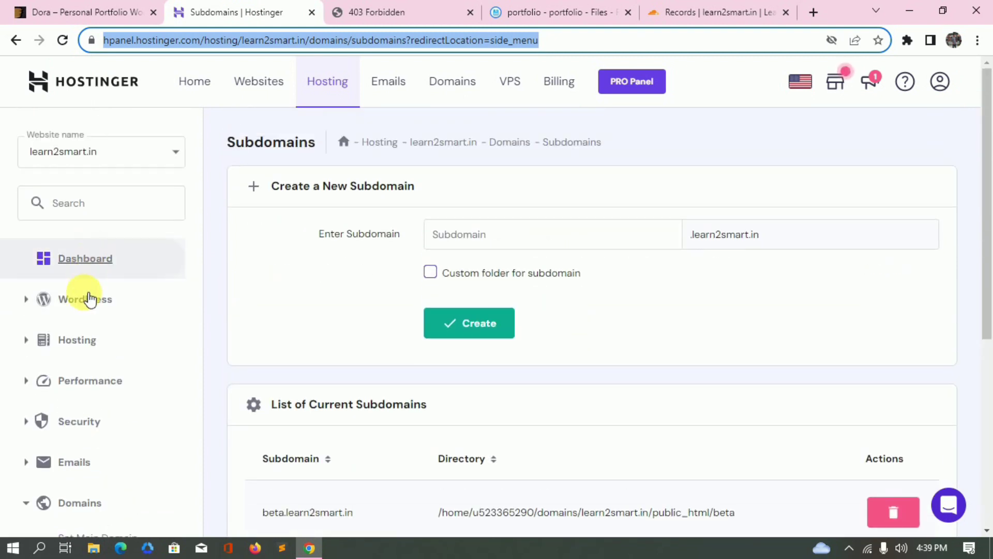
From the WordPress Overview for learn2smart.in, start a new install under Site Installs.
{"action": "left_click", "coordinate": [292, 274]}
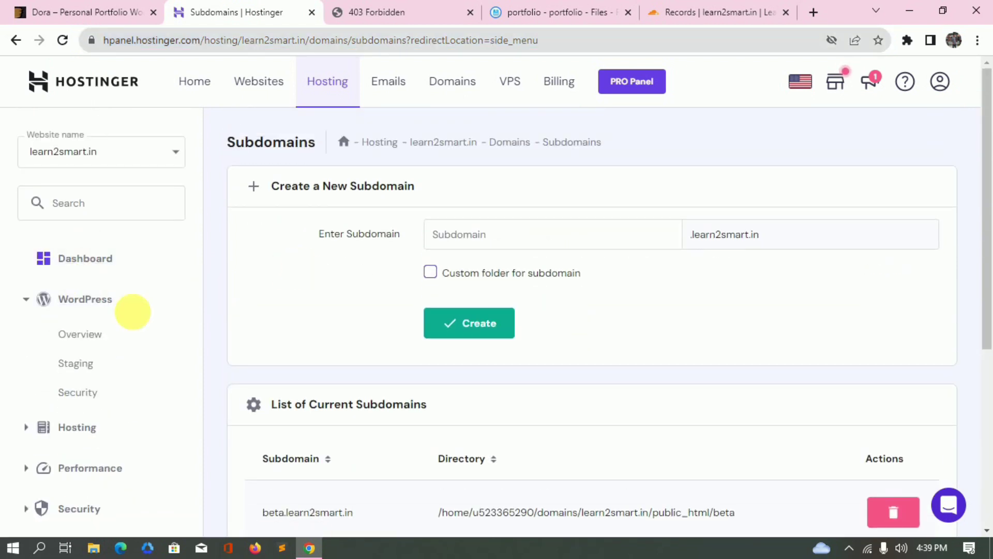
{"action": "left_click", "coordinate": [117, 336]}
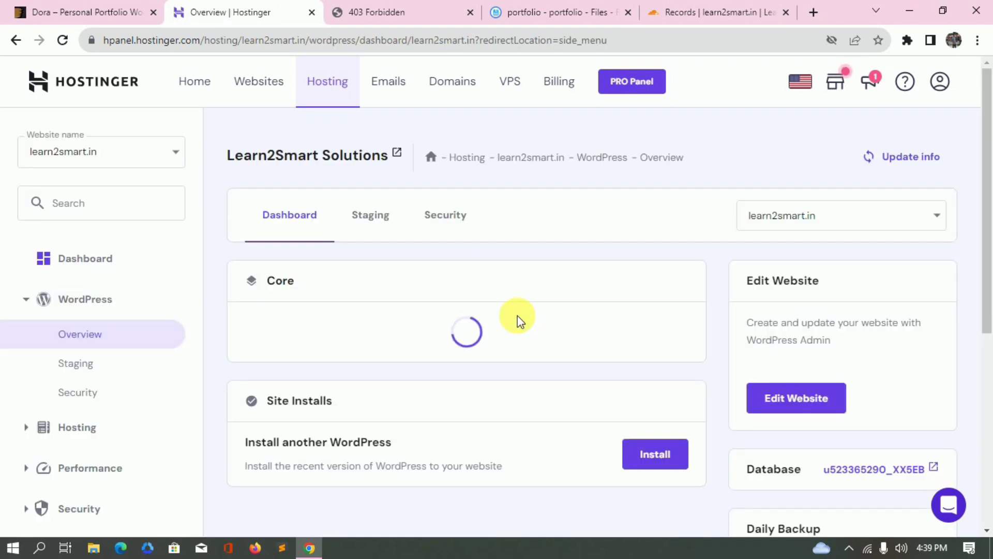
{"action": "scroll", "coordinate": [517, 348], "scroll_direction": "down", "scroll_amount": 4}
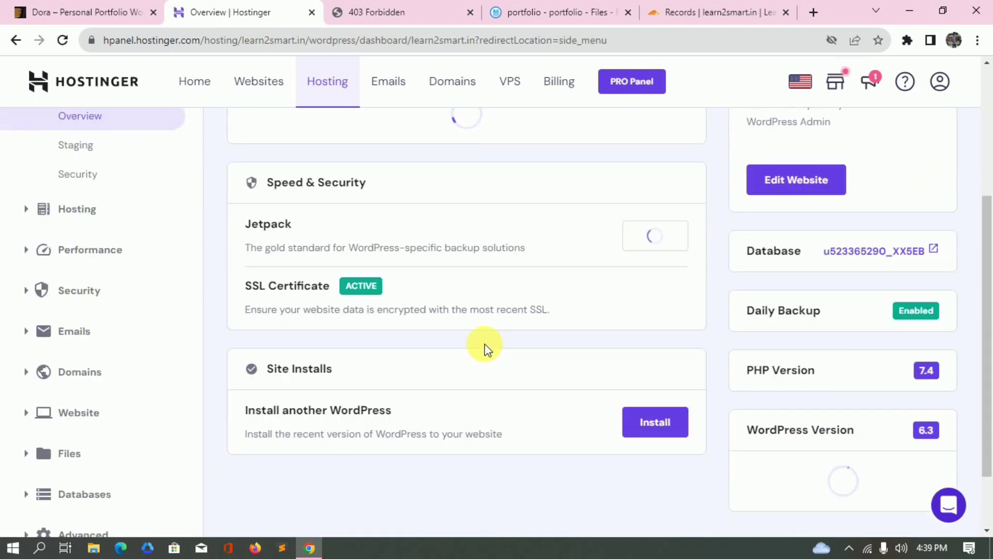
{"action": "scroll", "coordinate": [483, 348], "scroll_direction": "down", "scroll_amount": 3}
{"action": "left_click", "coordinate": [667, 285]}
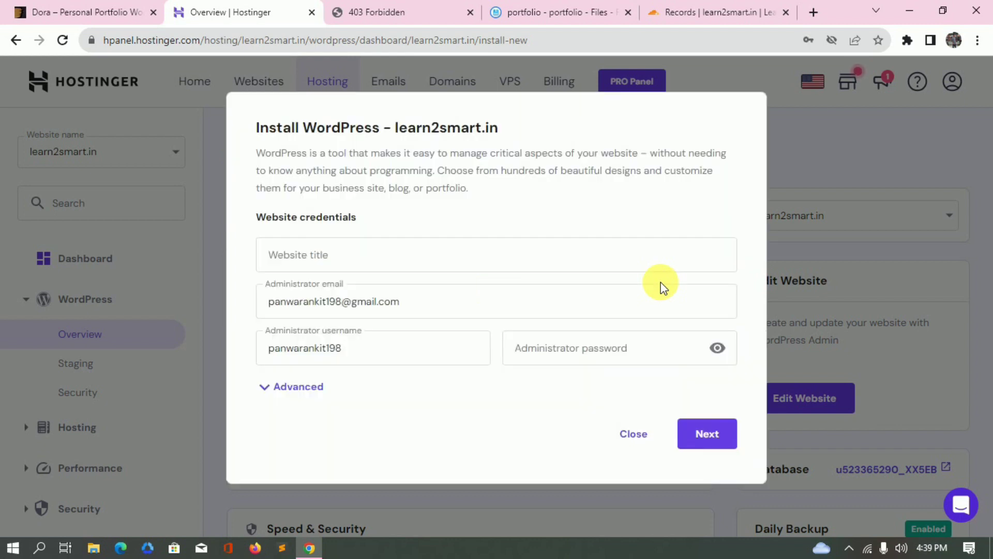
Enter title 'Personal Portfolio', a new admin username and password, and show Advanced options.
{"action": "left_click", "coordinate": [418, 262]}
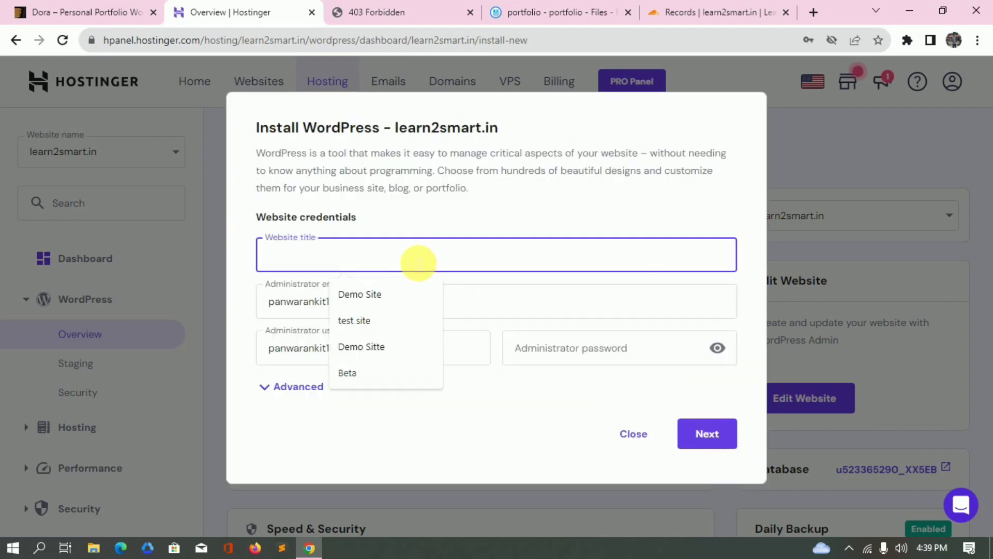
{"action": "type", "text": "Personal Portfolio"}
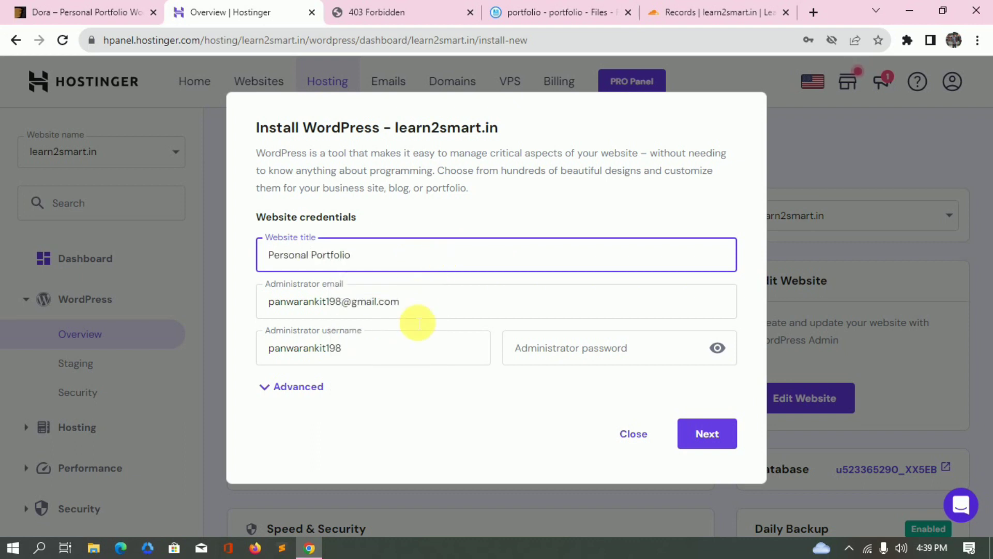
{"action": "left_click", "coordinate": [402, 352]}
{"action": "double_click", "coordinate": [401, 351]}
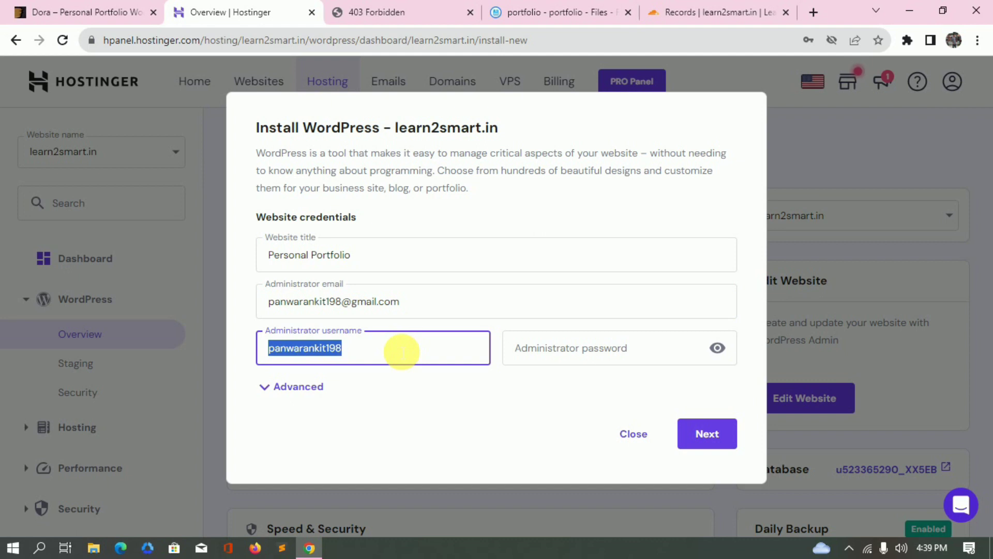
{"action": "type", "text": "ankit"}
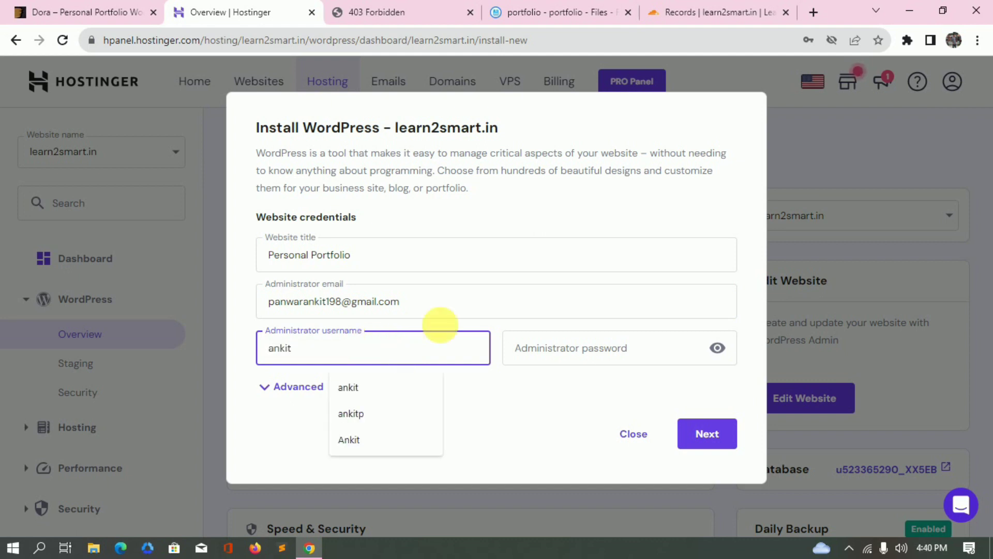
{"action": "left_click", "coordinate": [611, 352]}
{"action": "type", "text": "•••••"}
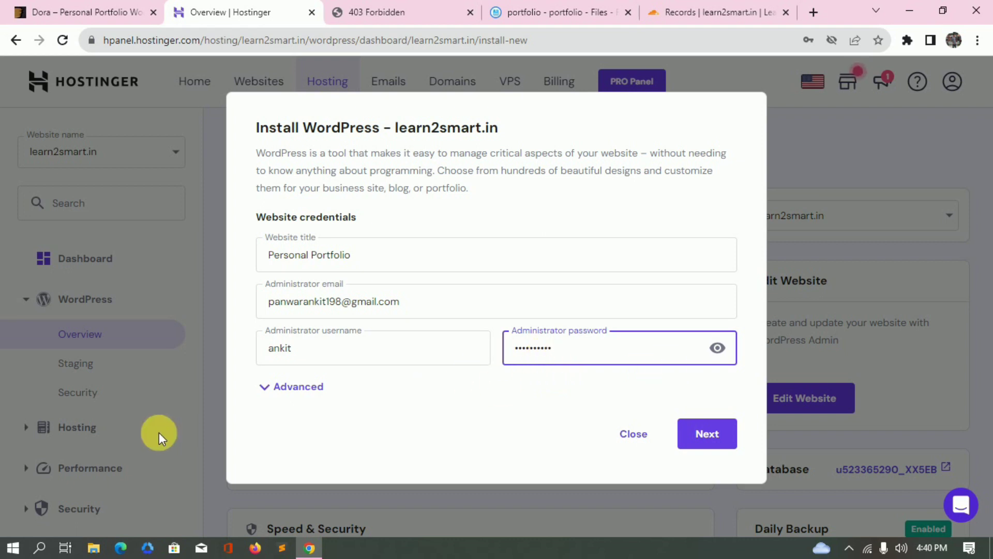
{"action": "left_click", "coordinate": [313, 389]}
{"action": "scroll", "coordinate": [322, 386], "scroll_direction": "down", "scroll_amount": 2}
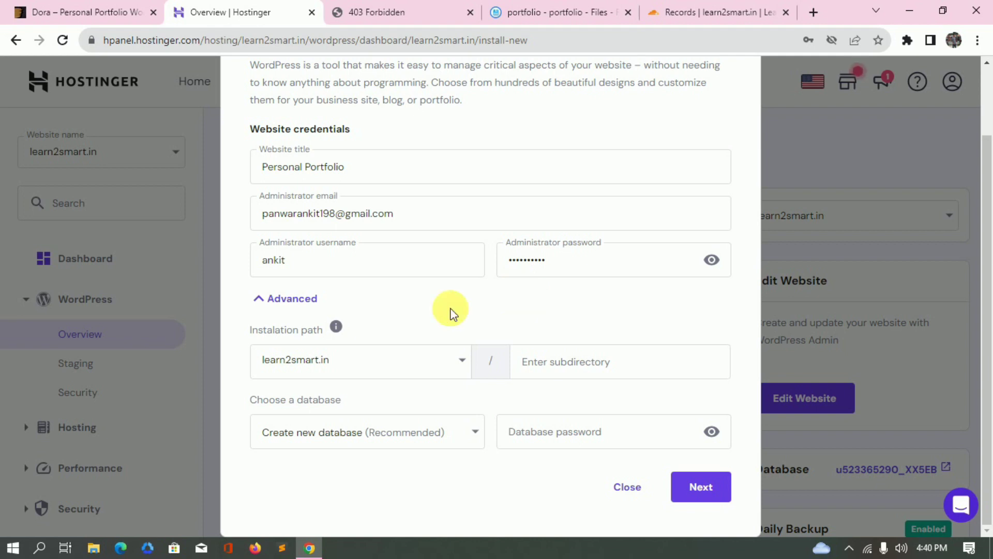
Set the WordPress installation path to portfolio.learn2smart.in.
{"action": "left_click", "coordinate": [426, 365]}
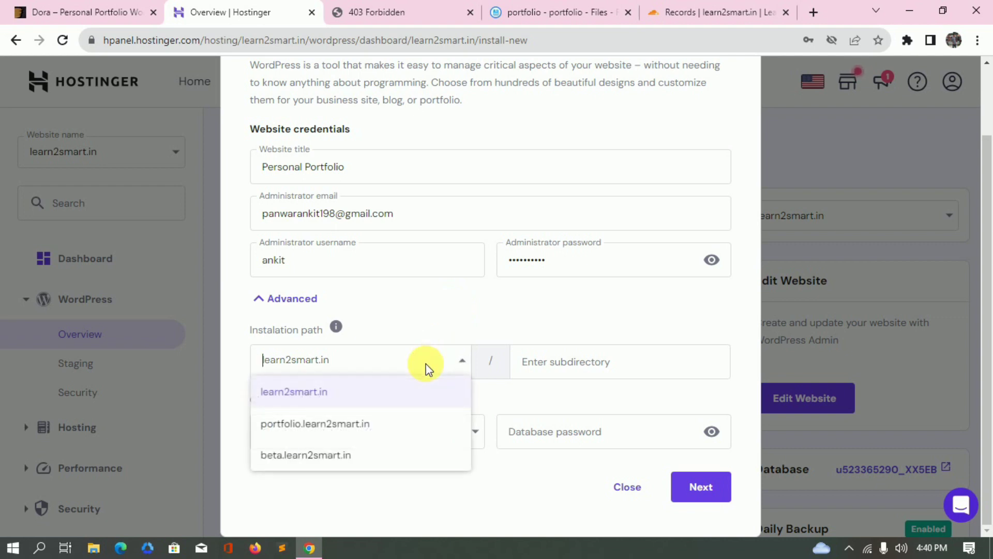
{"action": "left_click", "coordinate": [350, 424]}
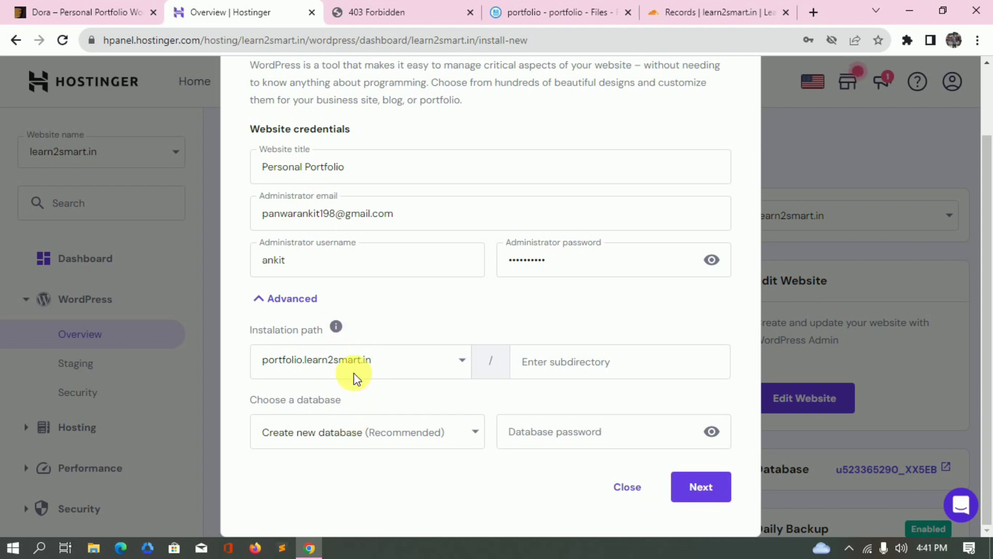
{"action": "left_click", "coordinate": [406, 367]}
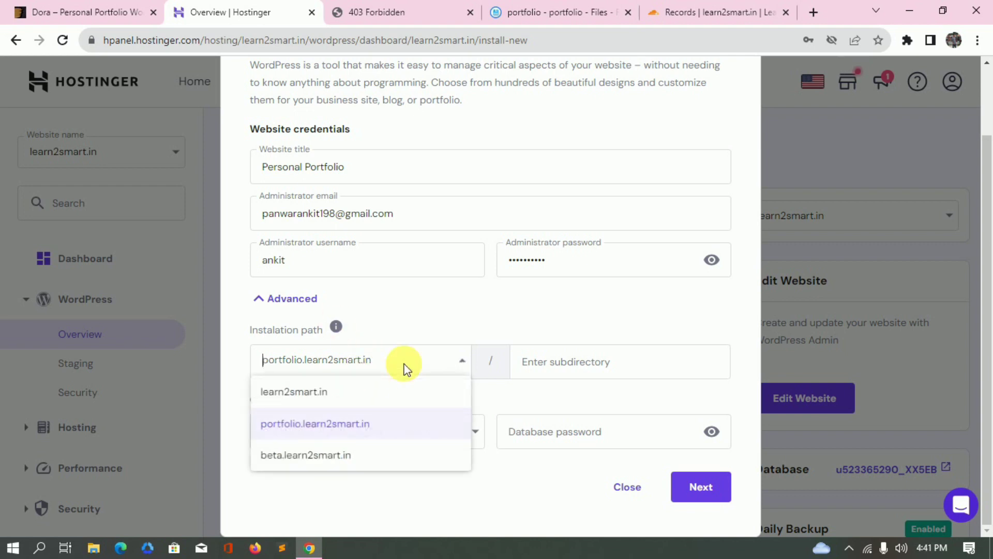
{"action": "left_click", "coordinate": [371, 424]}
{"action": "left_click", "coordinate": [424, 357]}
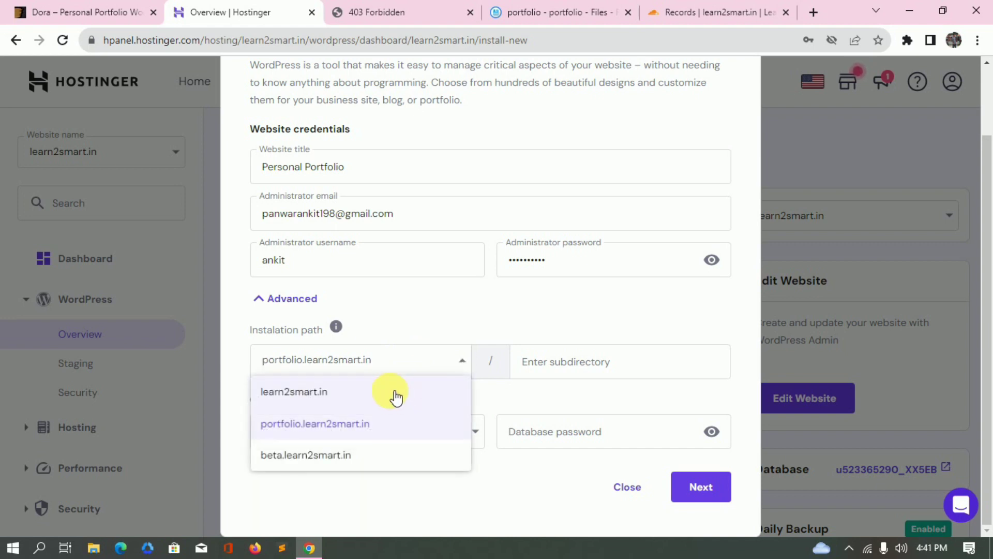
{"action": "left_click", "coordinate": [396, 397]}
{"action": "left_click", "coordinate": [410, 371]}
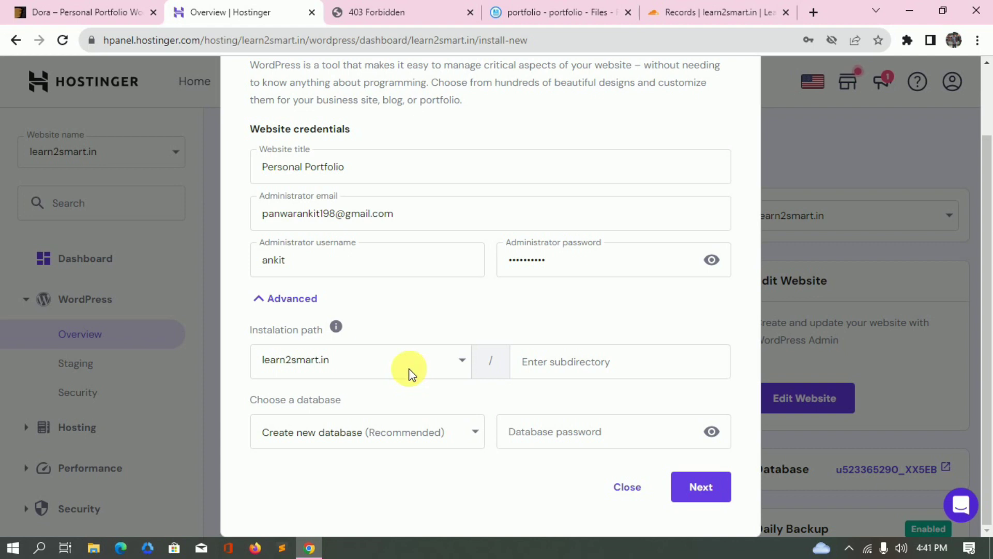
{"action": "left_click", "coordinate": [371, 431]}
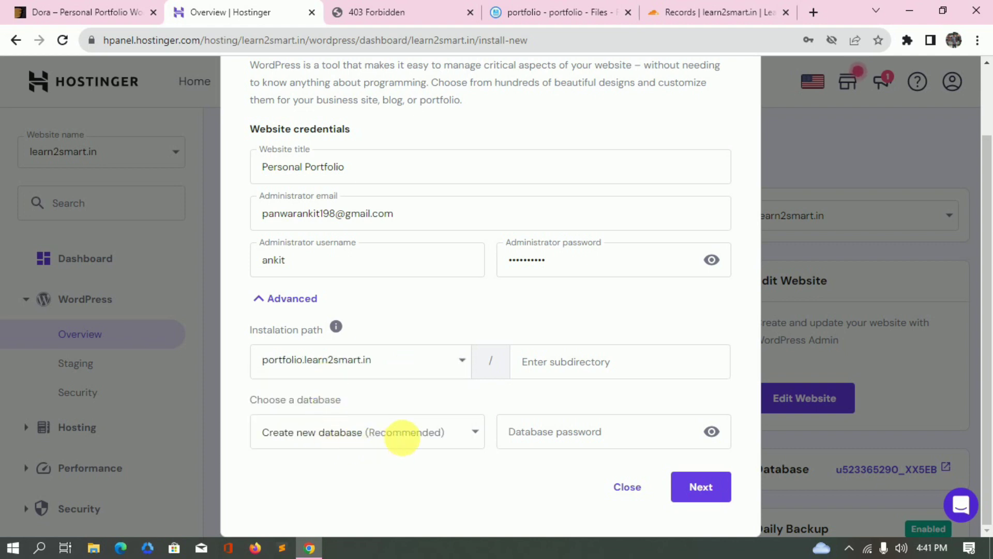
Keep 'Create new database (Recommended)' selected and proceed to the install step.
{"action": "left_click", "coordinate": [421, 435]}
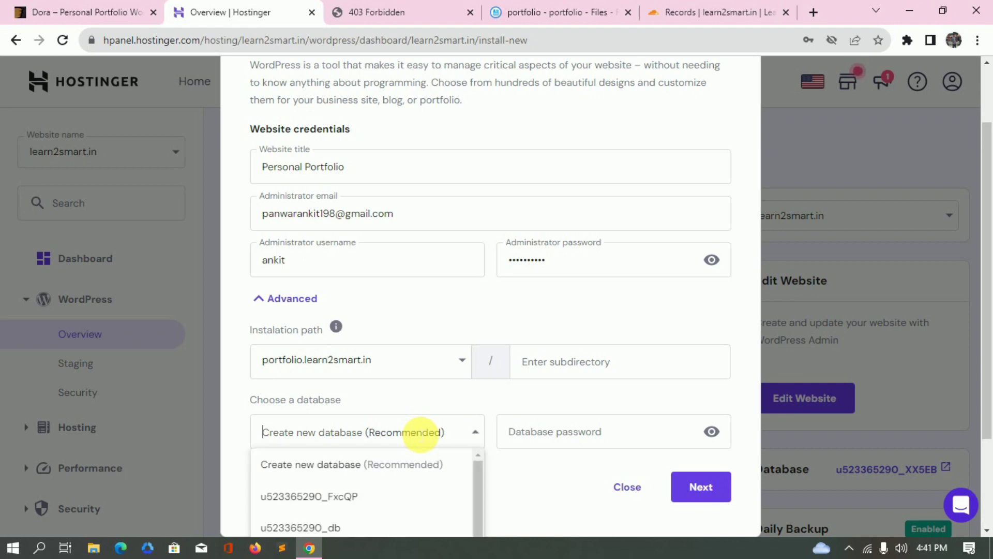
{"action": "left_click", "coordinate": [402, 464]}
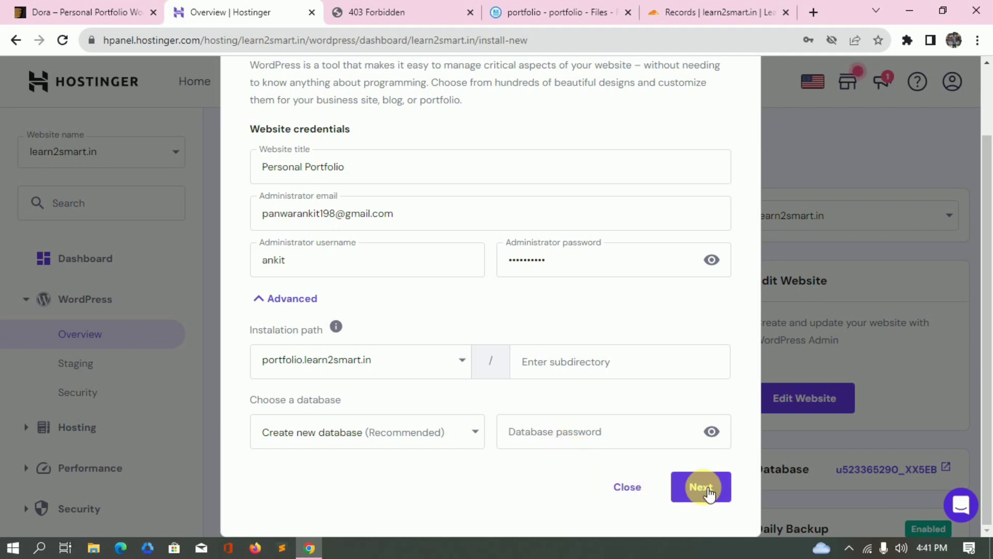
{"action": "left_click", "coordinate": [702, 491]}
Start the WordPress installation for portfolio.learn2smart.in.
{"action": "left_click", "coordinate": [715, 487]}
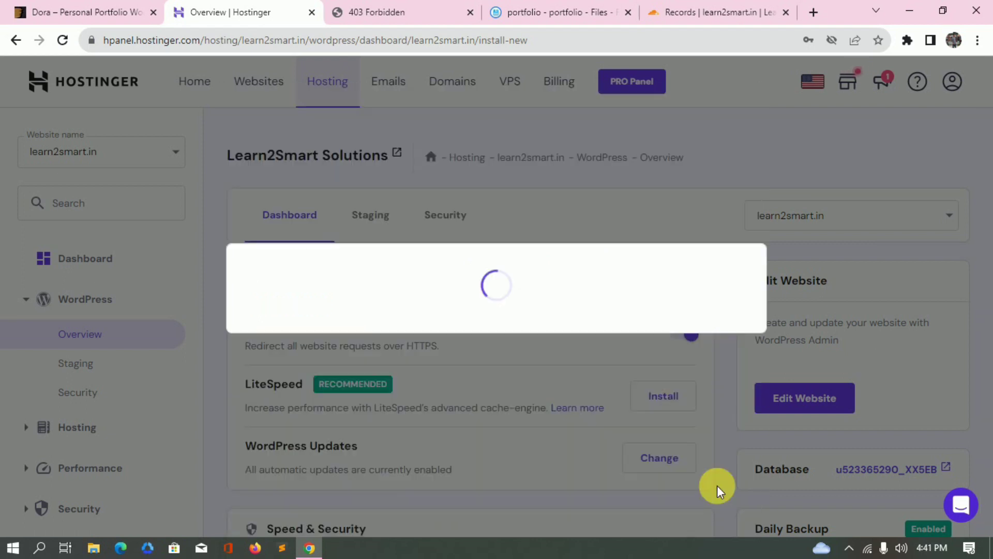
{"action": "scroll", "coordinate": [444, 328], "scroll_direction": "down", "scroll_amount": 4}
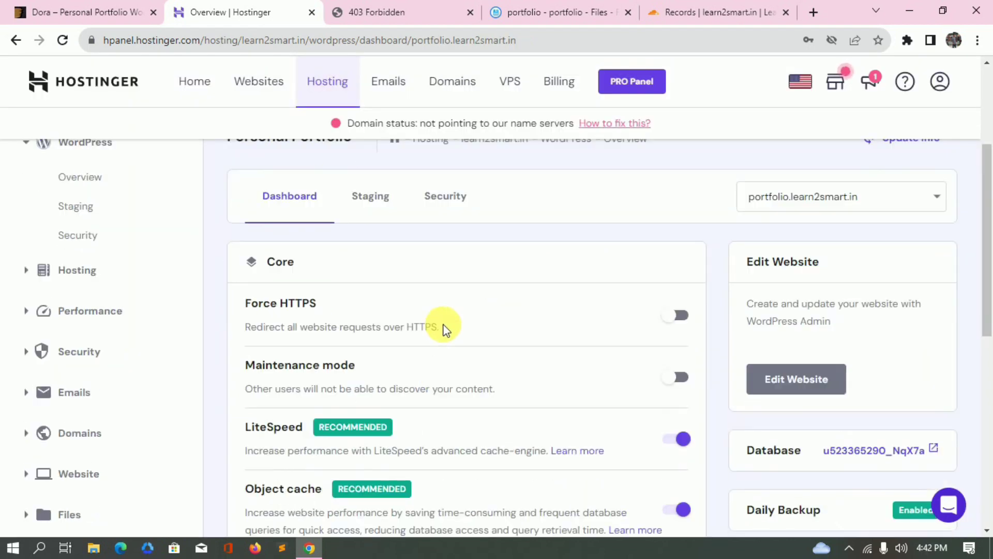
{"action": "scroll", "coordinate": [444, 326], "scroll_direction": "up", "scroll_amount": 3}
{"action": "scroll", "coordinate": [444, 328], "scroll_direction": "up", "scroll_amount": 1}
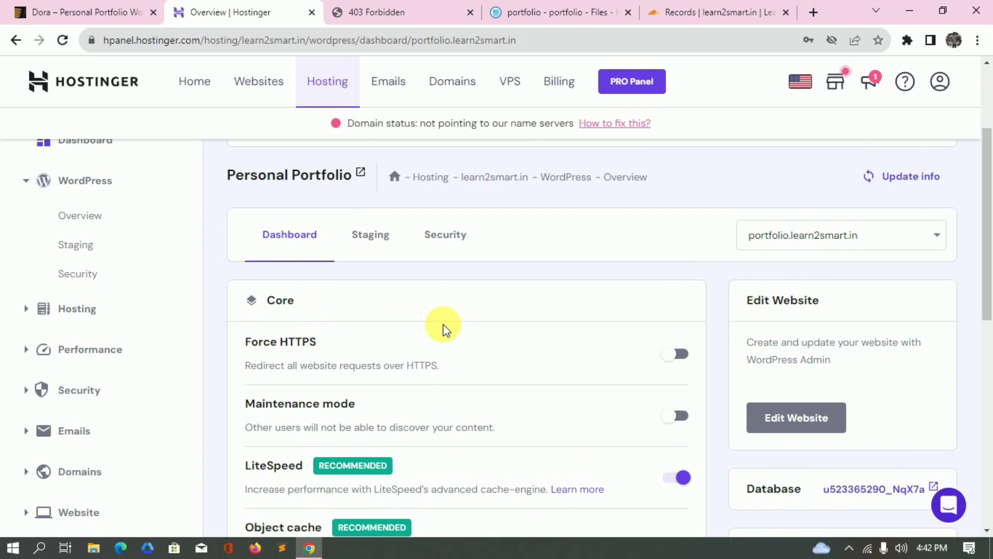
Reload portfolio.learn2smart.in to check whether WordPress is live yet.
{"action": "left_click", "coordinate": [381, 10]}
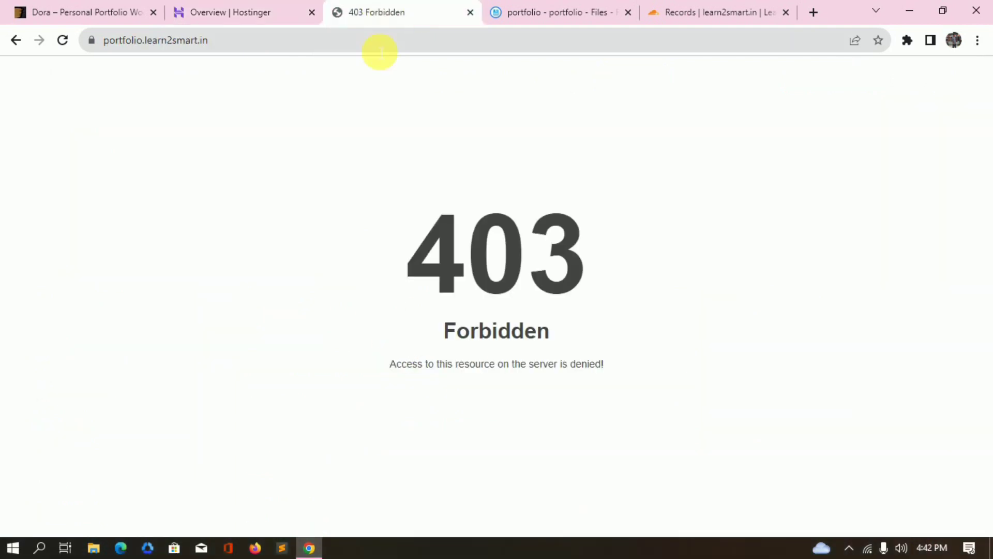
{"action": "left_click", "coordinate": [222, 11]}
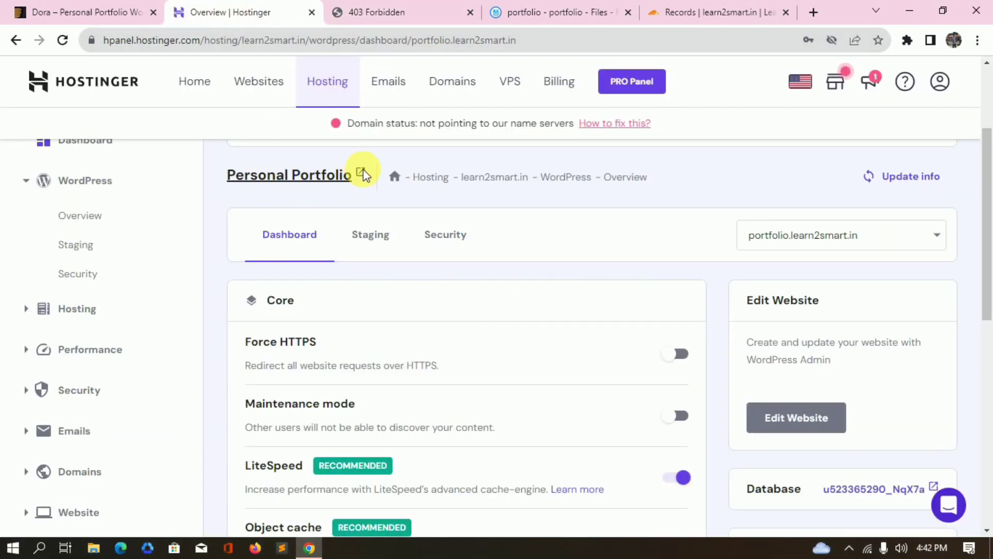
{"action": "left_click", "coordinate": [393, 11]}
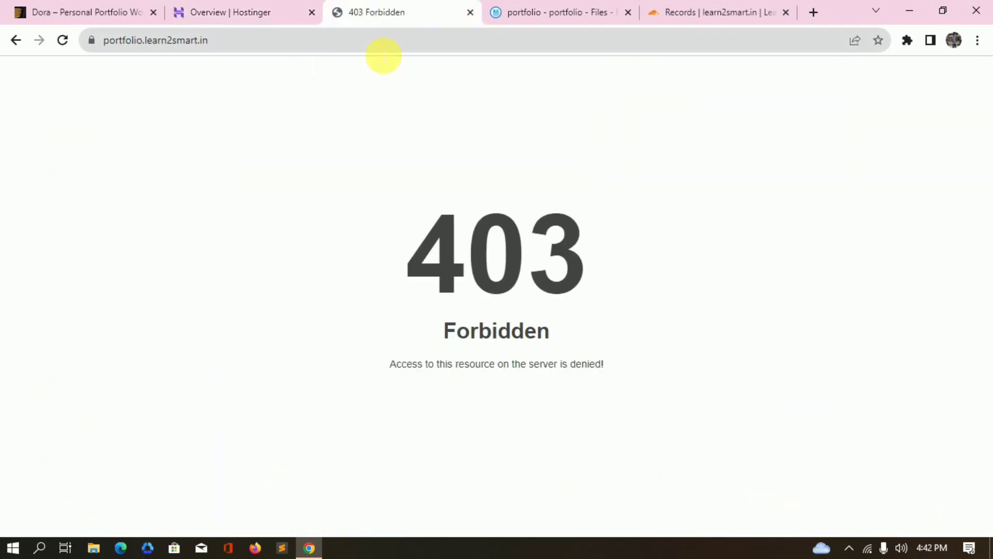
{"action": "left_click", "coordinate": [371, 40]}
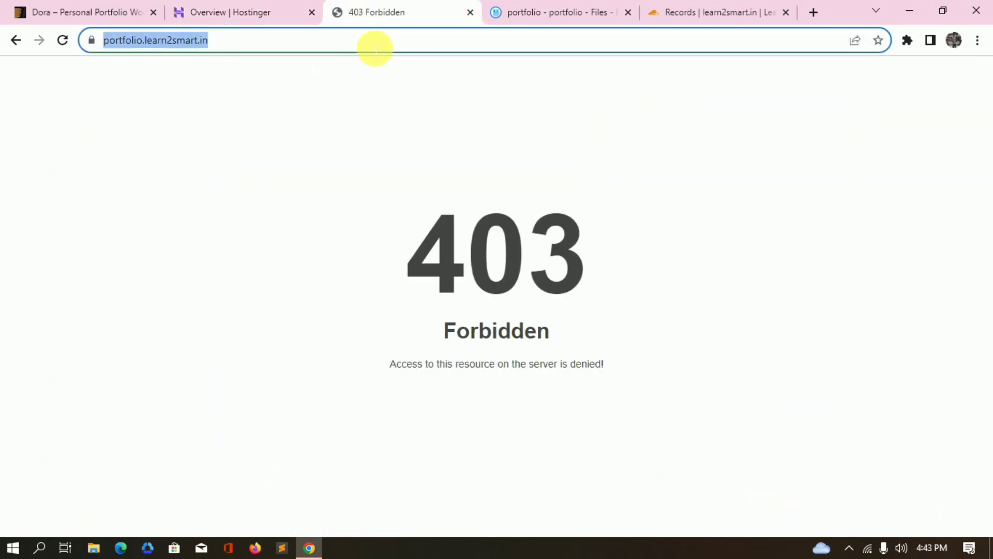
{"action": "key", "text": "Return"}
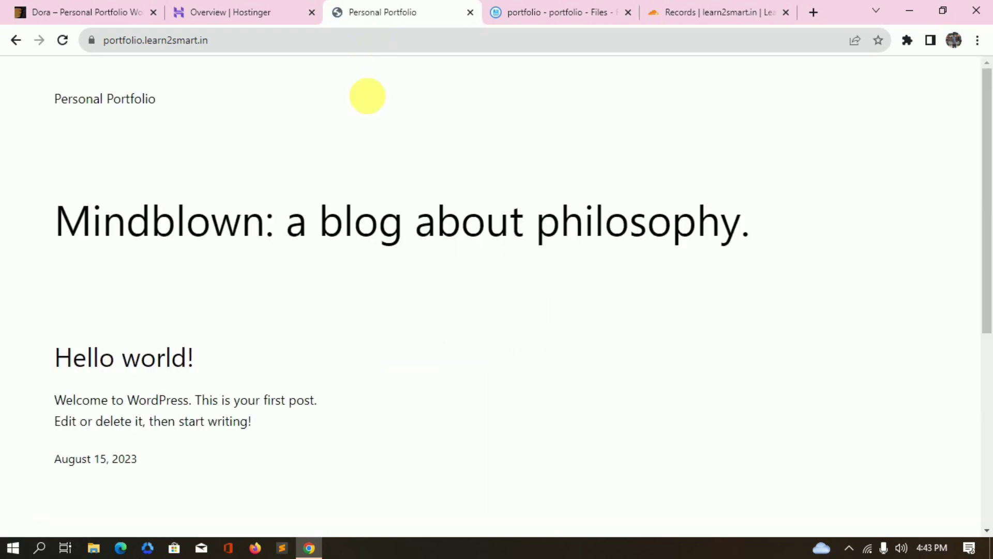
{"action": "scroll", "coordinate": [370, 239], "scroll_direction": "down", "scroll_amount": 5}
{"action": "scroll", "coordinate": [374, 252], "scroll_direction": "up", "scroll_amount": 5}
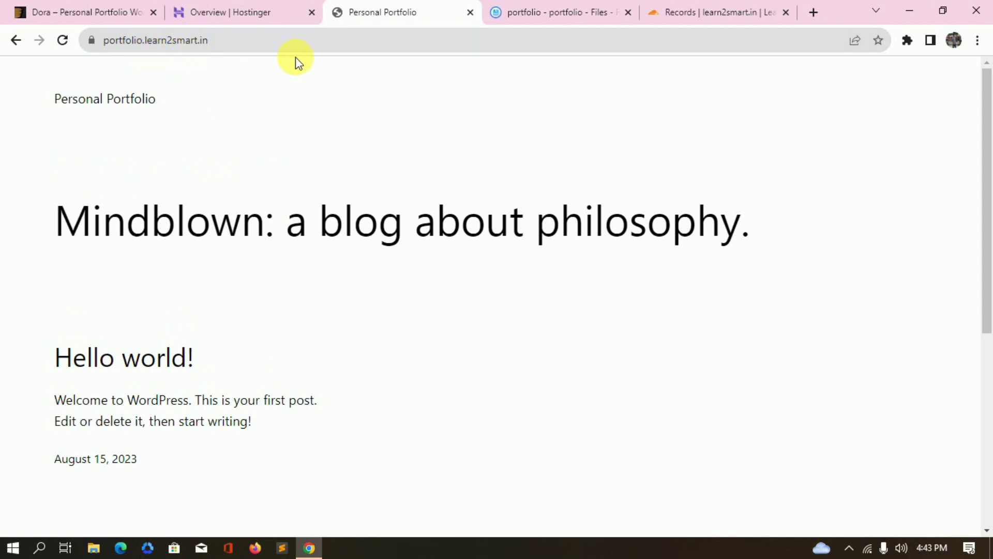
Refresh the portfolio site with F5 until the default WordPress blog with 'Hello world!' appears.
{"action": "left_click", "coordinate": [261, 12]}
{"action": "scroll", "coordinate": [397, 180], "scroll_direction": "down", "scroll_amount": 5}
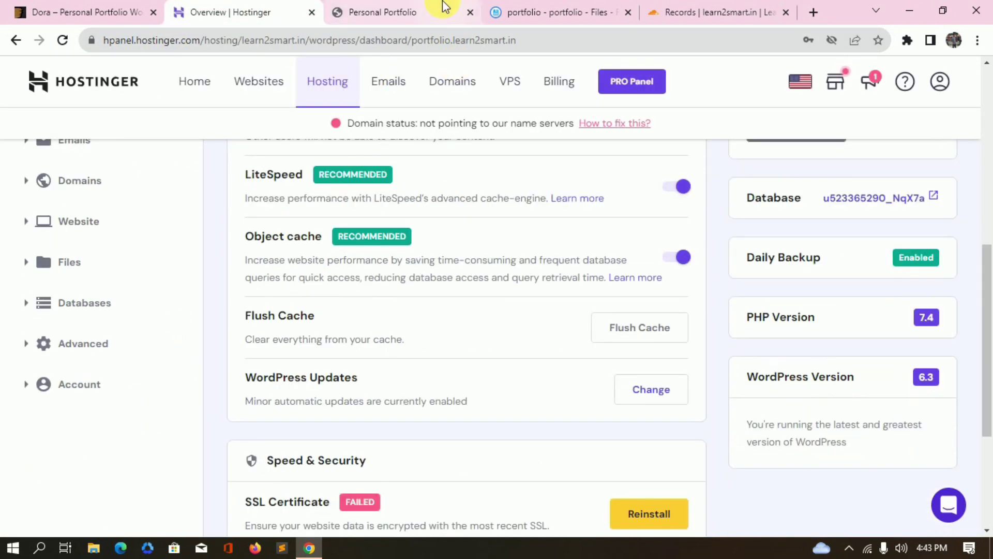
{"action": "left_click", "coordinate": [442, 11]}
{"action": "scroll", "coordinate": [389, 292], "scroll_direction": "down", "scroll_amount": 5}
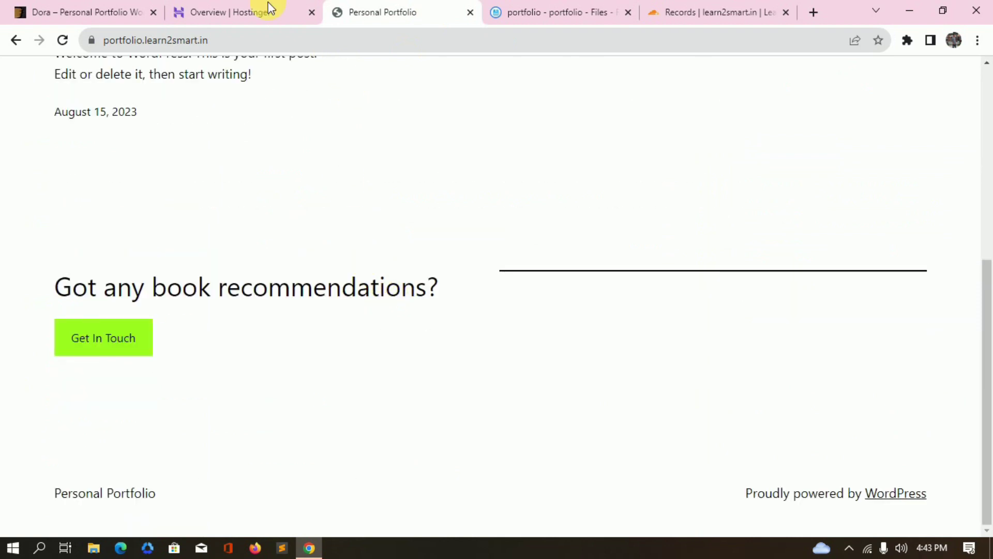
{"action": "left_click", "coordinate": [240, 13]}
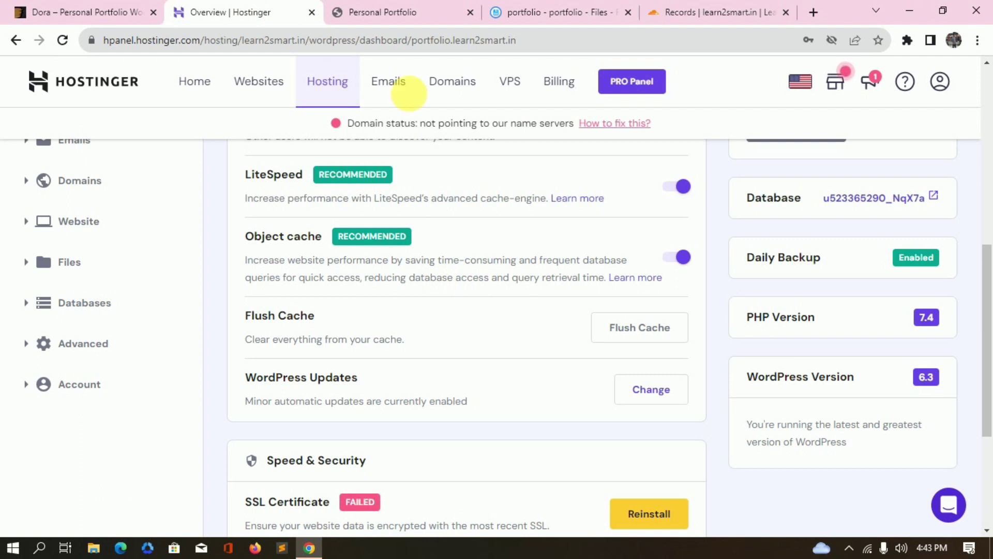
{"action": "left_click", "coordinate": [401, 14]}
{"action": "left_click", "coordinate": [262, 10]}
{"action": "left_click", "coordinate": [394, 9]}
{"action": "key", "text": "F5"}
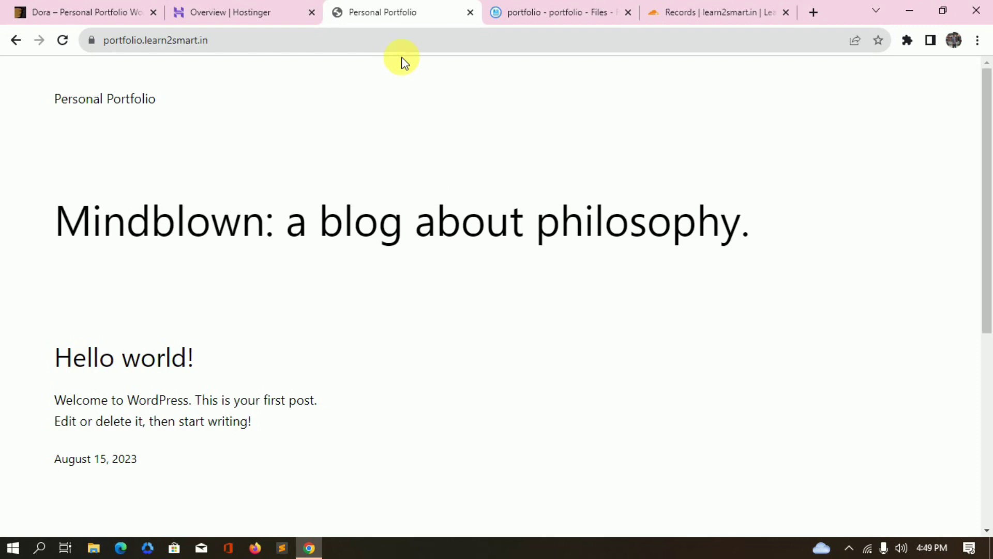
Log in at portfolio.learn2smart.in/wp-admin with the admin credentials and Remember Me ticked.
{"action": "left_click", "coordinate": [456, 41]}
{"action": "type", "text": "wp-admin"}
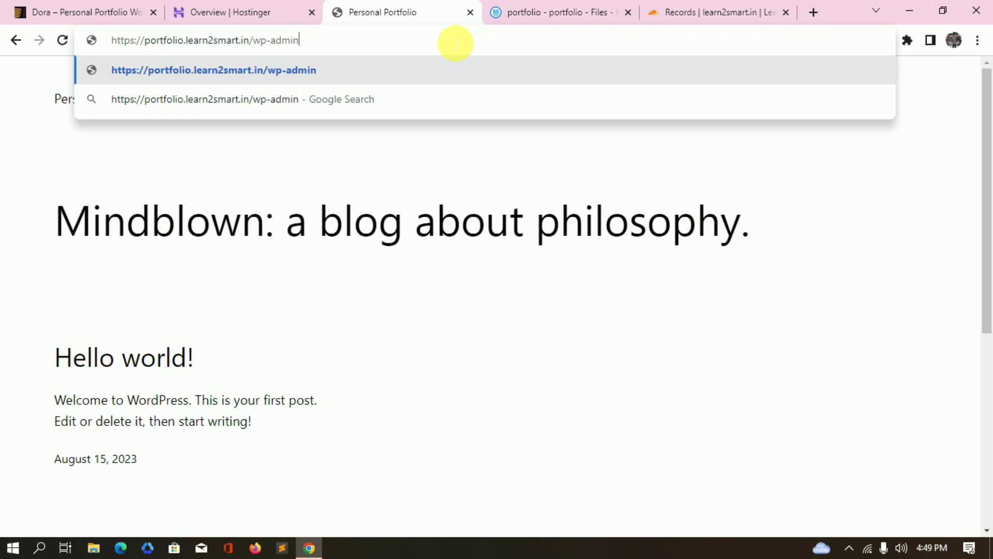
{"action": "key", "text": "Return"}
{"action": "type", "text": "ankit"}
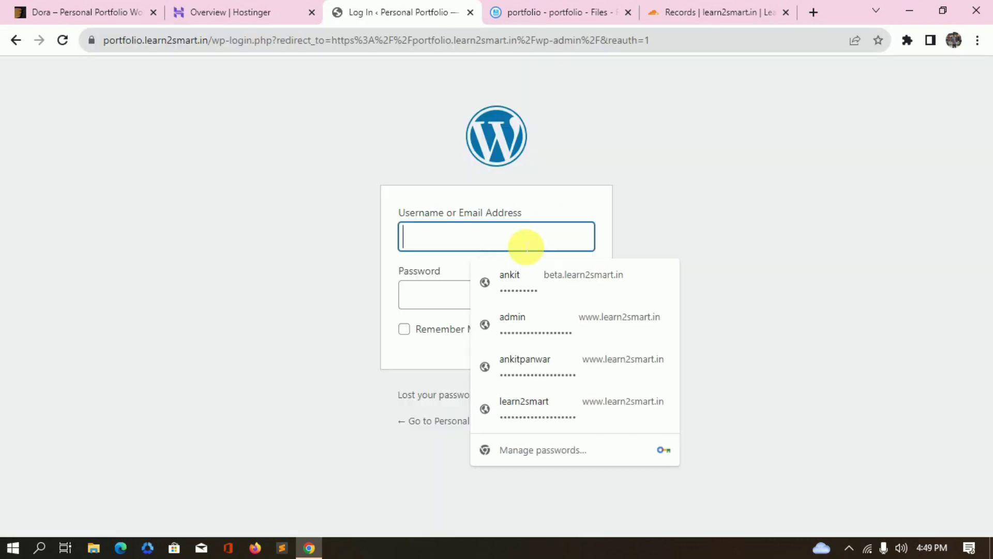
{"action": "left_click", "coordinate": [427, 293]}
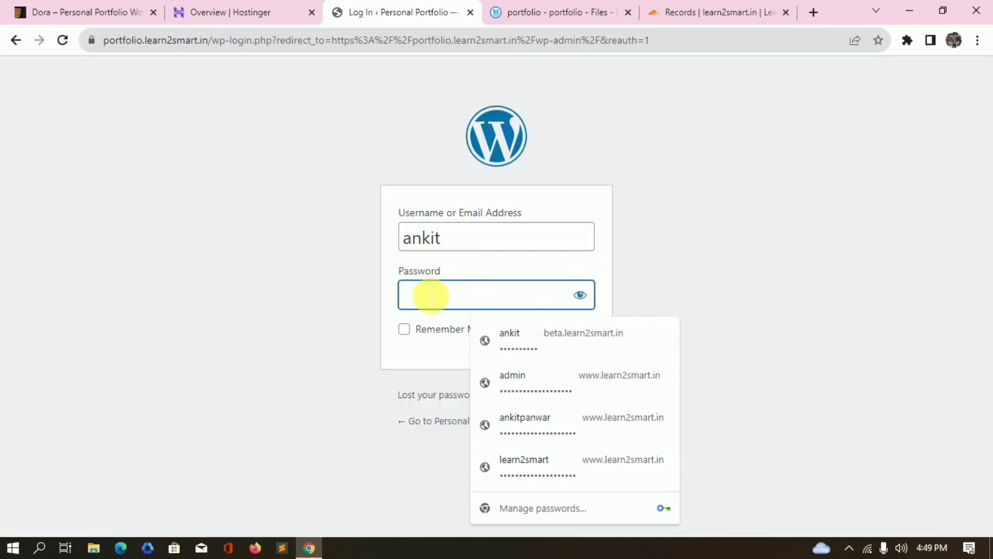
{"action": "type", "text": "a"}
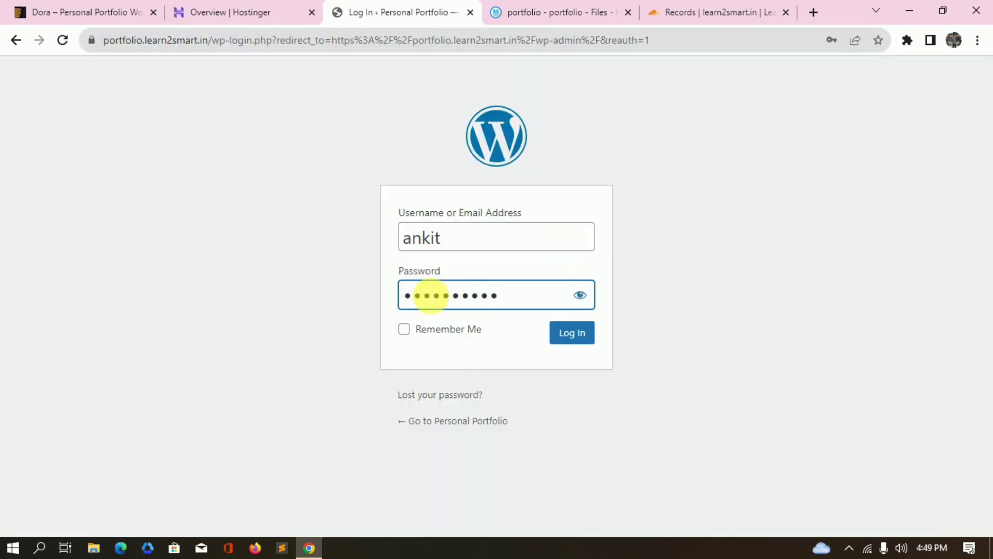
{"action": "left_click", "coordinate": [446, 331]}
{"action": "left_click", "coordinate": [572, 342]}
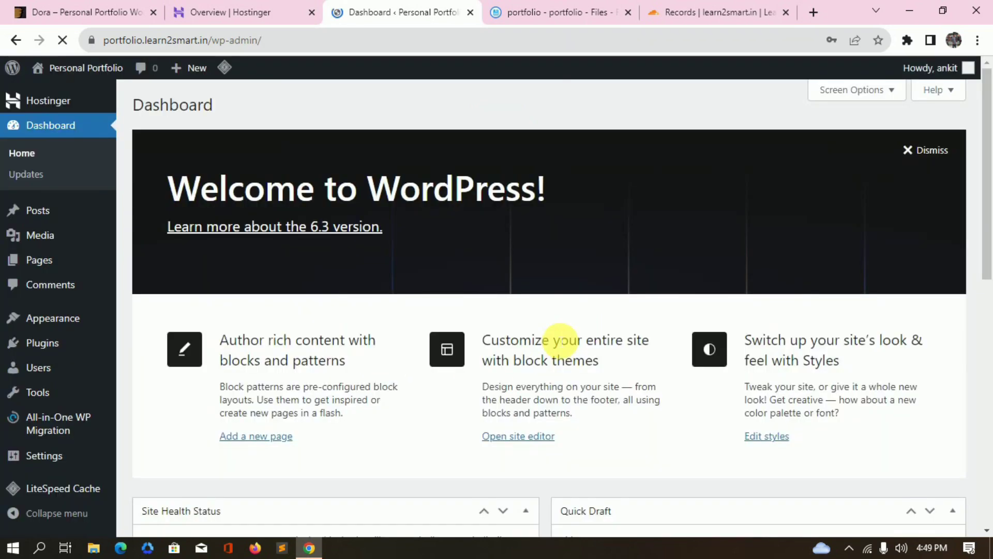
{"action": "scroll", "coordinate": [558, 341], "scroll_direction": "down", "scroll_amount": 2}
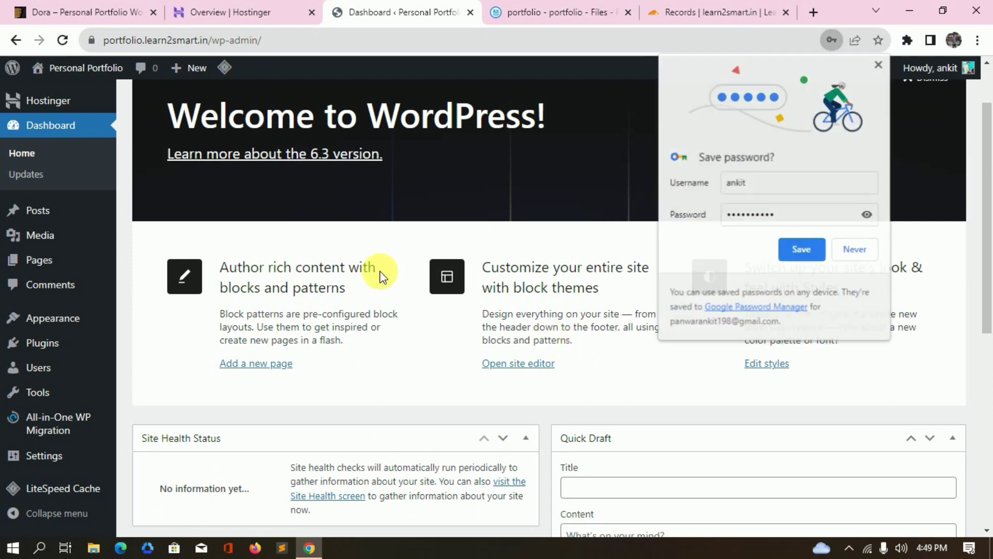
{"action": "scroll", "coordinate": [569, 332], "scroll_direction": "down", "scroll_amount": 3}
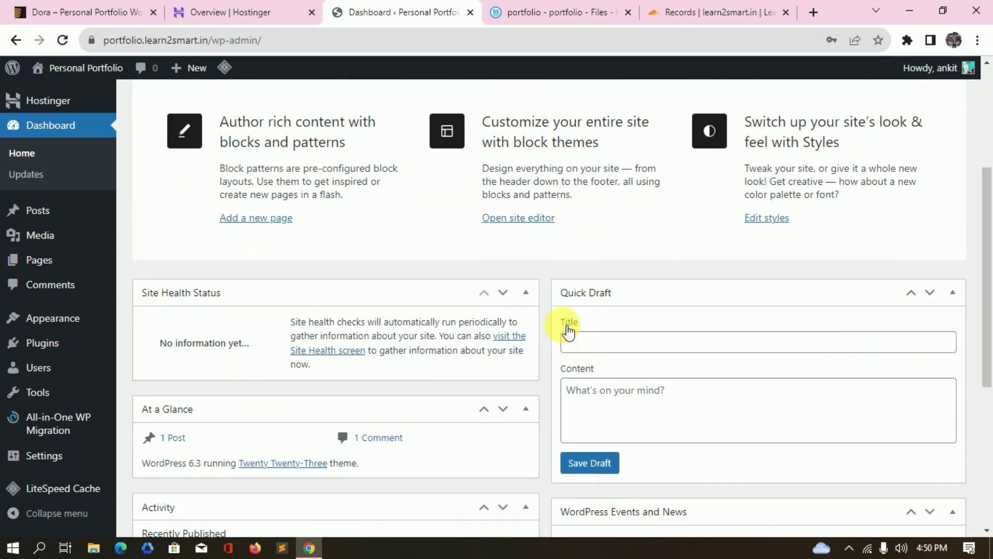
Deactivate all five installed plugins with the Deactivate bulk action.
{"action": "mouse_move", "coordinate": [45, 346]}
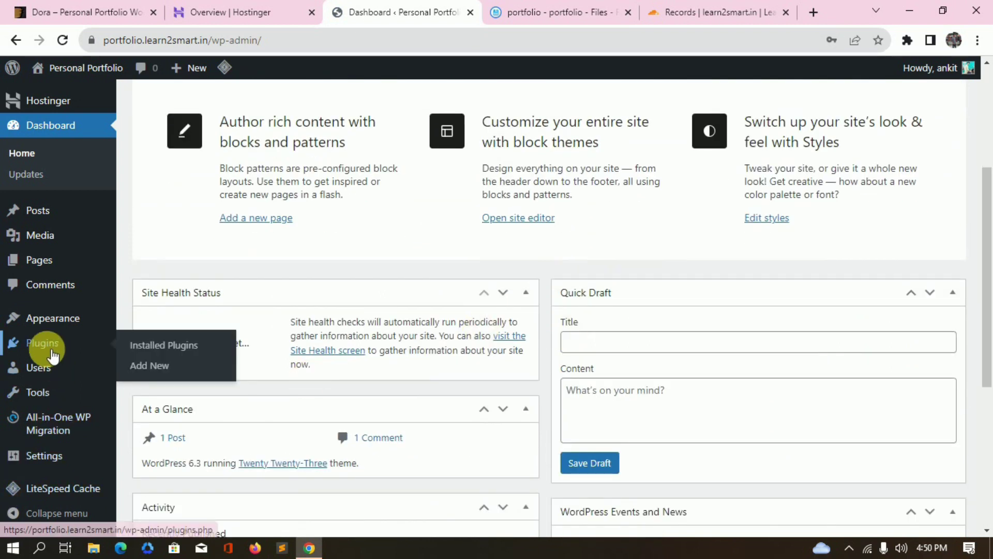
{"action": "left_click", "coordinate": [179, 344]}
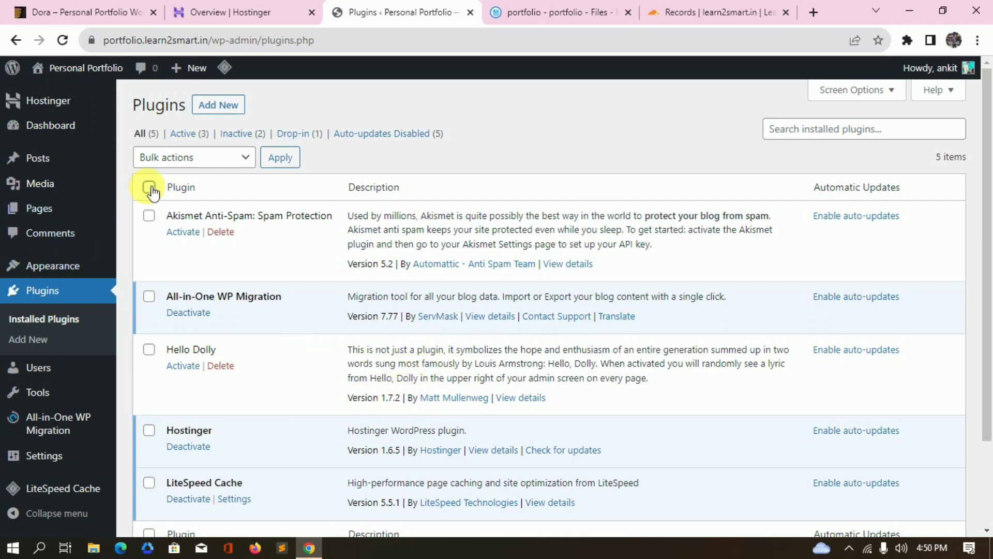
{"action": "left_click", "coordinate": [189, 161]}
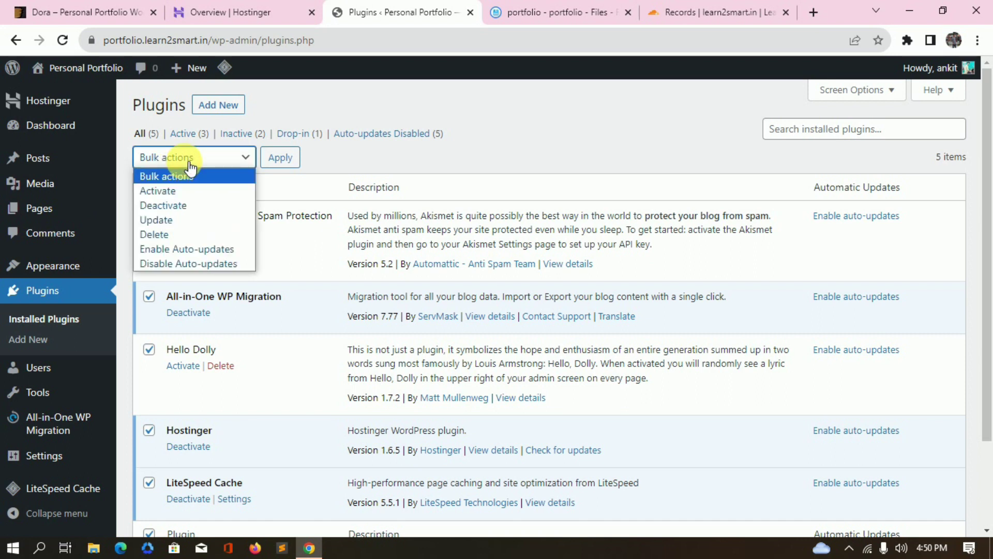
{"action": "key", "text": "Escape"}
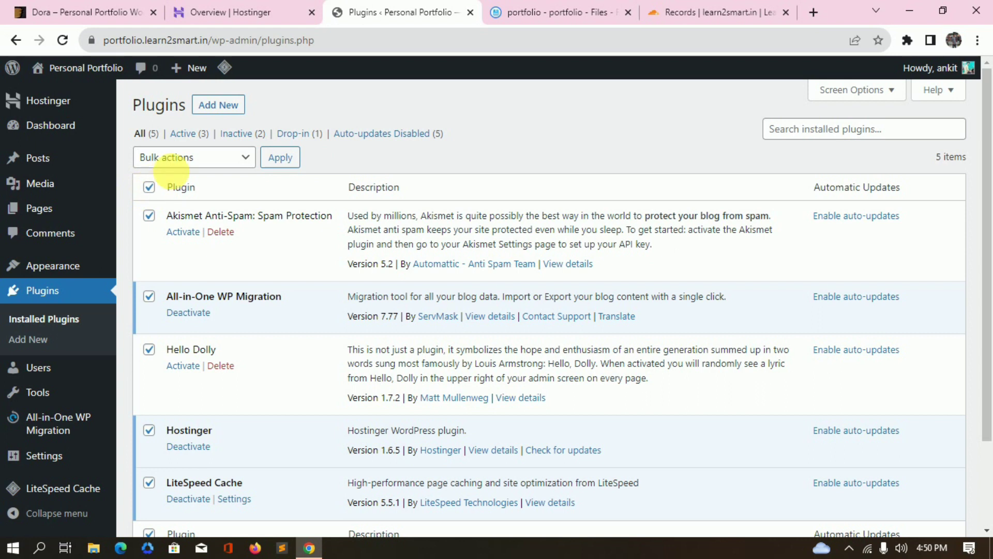
{"action": "left_click", "coordinate": [195, 166]}
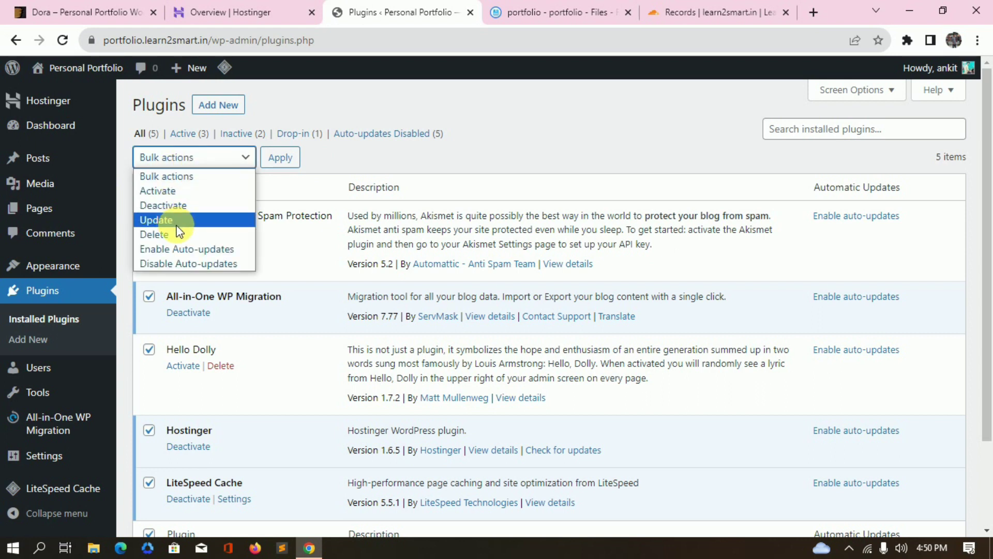
{"action": "left_click", "coordinate": [183, 207]}
{"action": "left_click", "coordinate": [280, 157]}
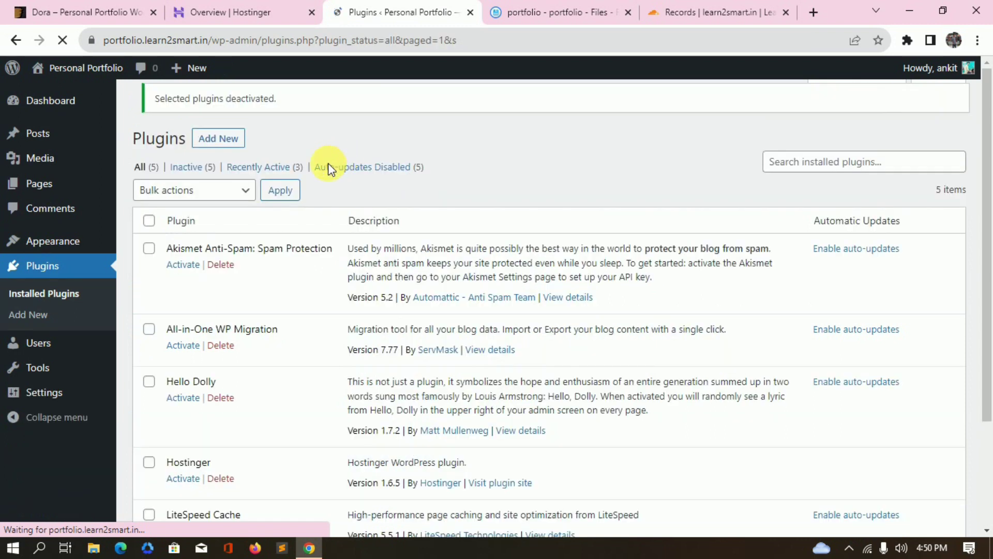
Delete all the deactivated plugins with the Delete bulk action and confirm.
{"action": "left_click", "coordinate": [154, 234]}
{"action": "scroll", "coordinate": [191, 222], "scroll_direction": "down", "scroll_amount": 3}
{"action": "scroll", "coordinate": [190, 220], "scroll_direction": "up", "scroll_amount": 3}
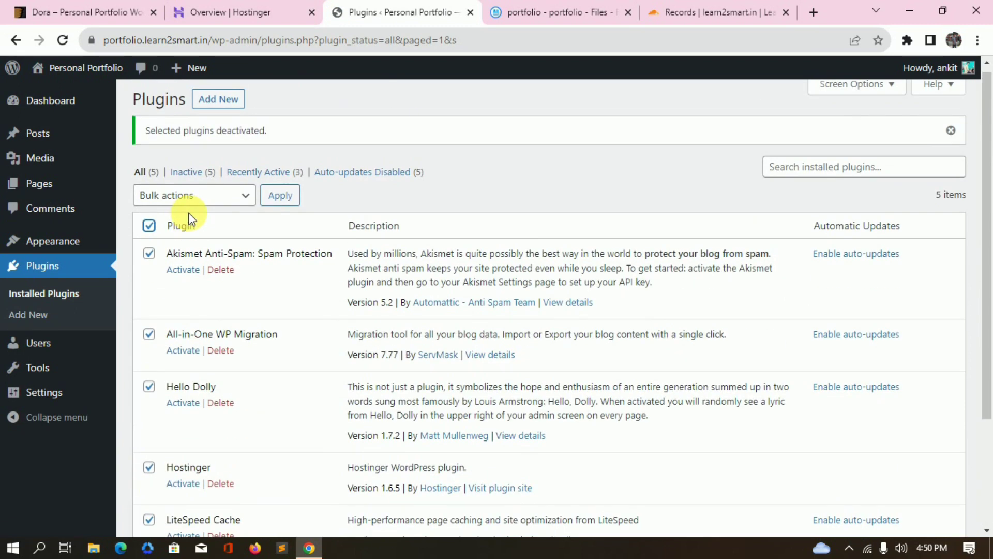
{"action": "left_click", "coordinate": [193, 198]}
{"action": "left_click", "coordinate": [151, 272]}
{"action": "left_click", "coordinate": [280, 196]}
{"action": "left_click", "coordinate": [566, 149]}
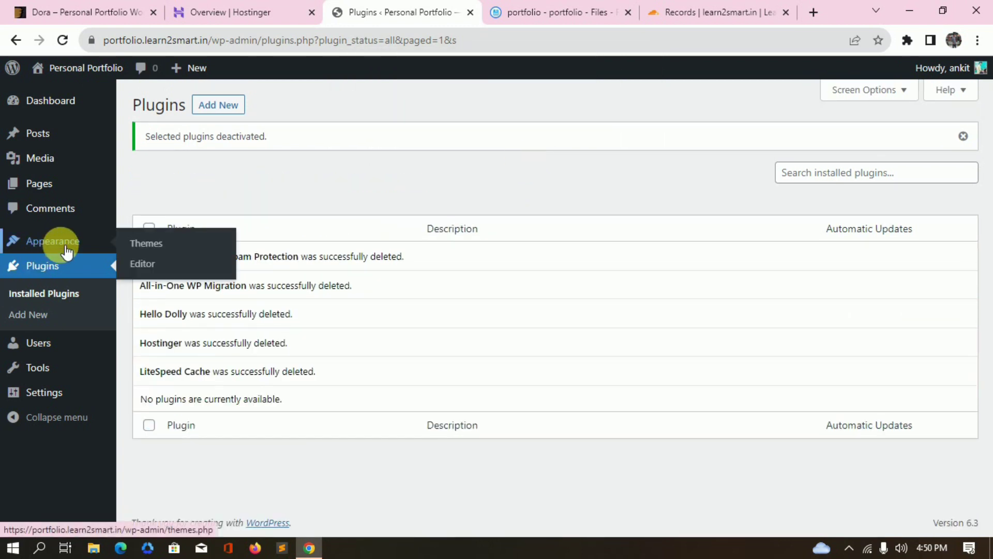
{"action": "left_click", "coordinate": [157, 246]}
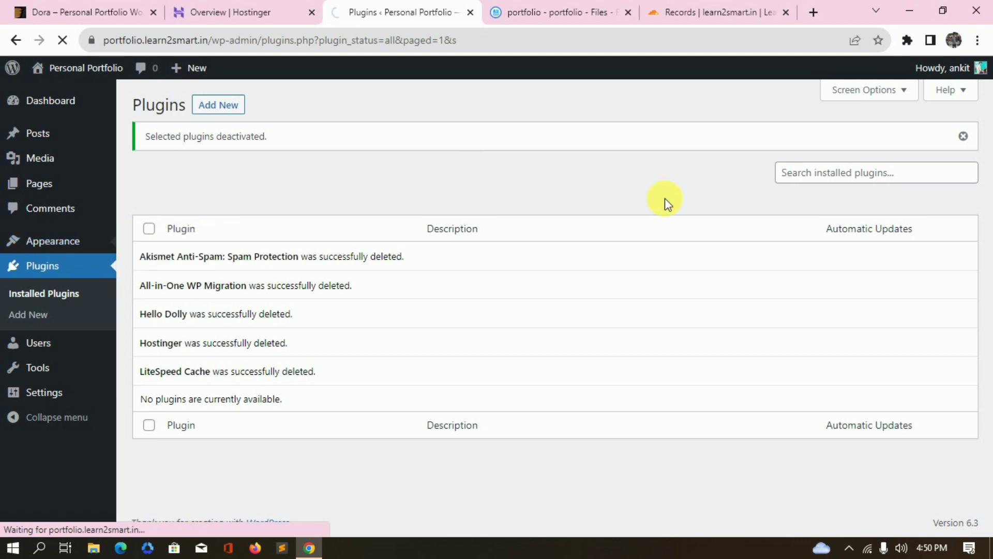
Install and activate the Astra theme from Add New Themes.
{"action": "scroll", "coordinate": [620, 385], "scroll_direction": "down", "scroll_amount": 1}
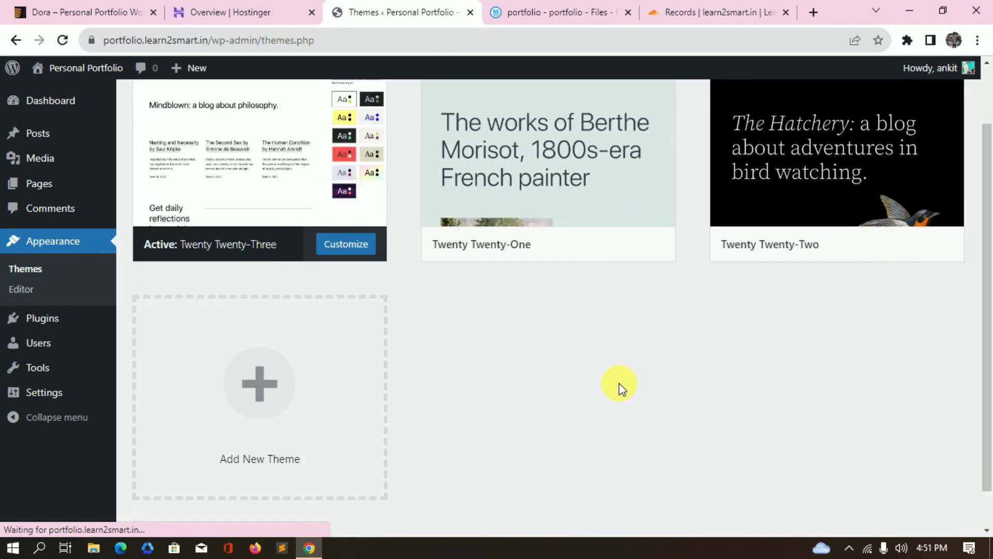
{"action": "scroll", "coordinate": [542, 362], "scroll_direction": "up", "scroll_amount": 1}
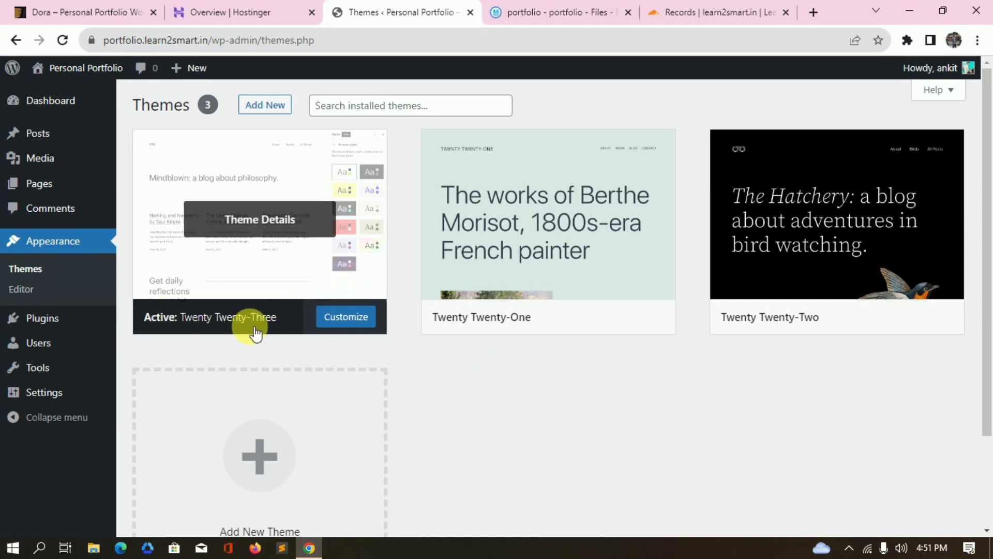
{"action": "left_click", "coordinate": [282, 106]}
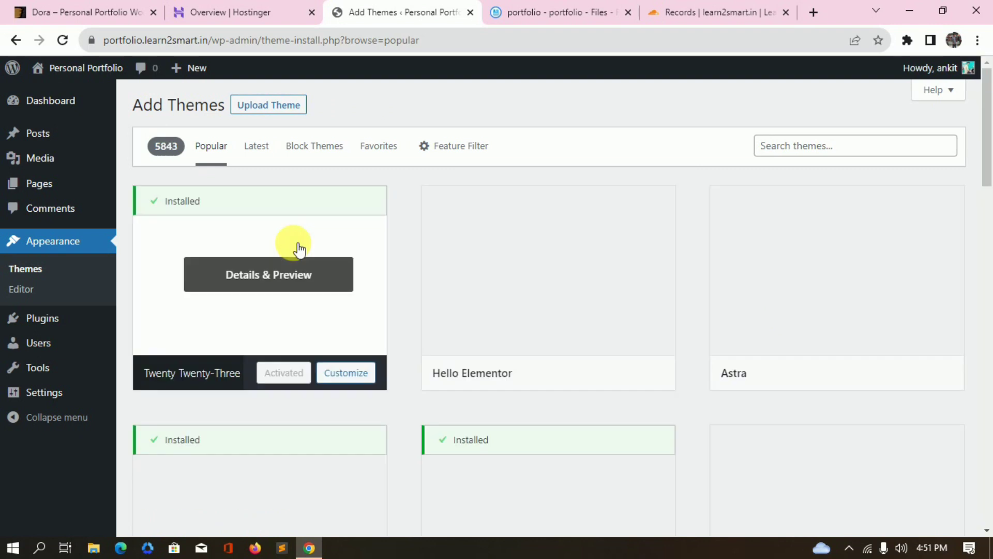
{"action": "scroll", "coordinate": [299, 253], "scroll_direction": "down", "scroll_amount": 3}
{"action": "scroll", "coordinate": [300, 256], "scroll_direction": "up", "scroll_amount": 3}
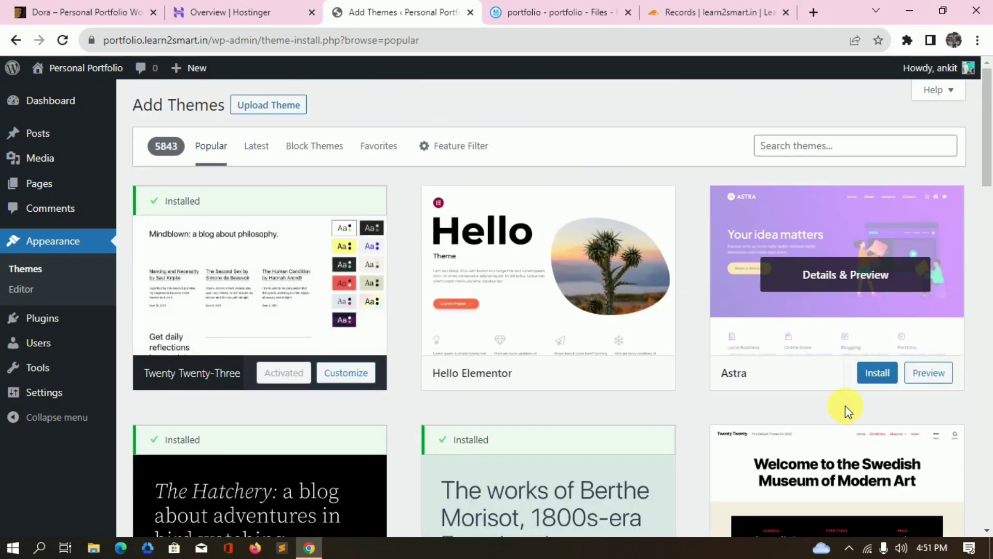
{"action": "left_click", "coordinate": [892, 372]}
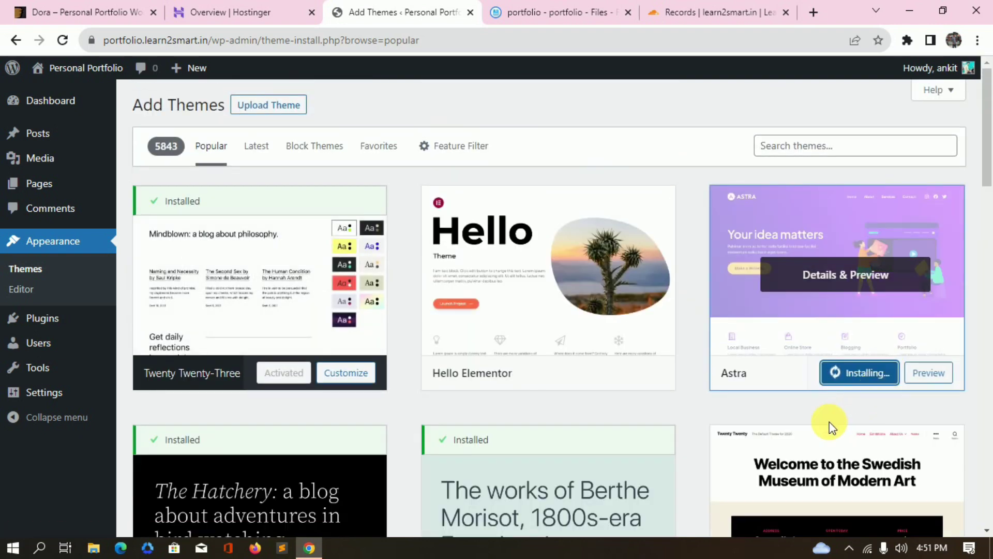
{"action": "left_click", "coordinate": [851, 379]}
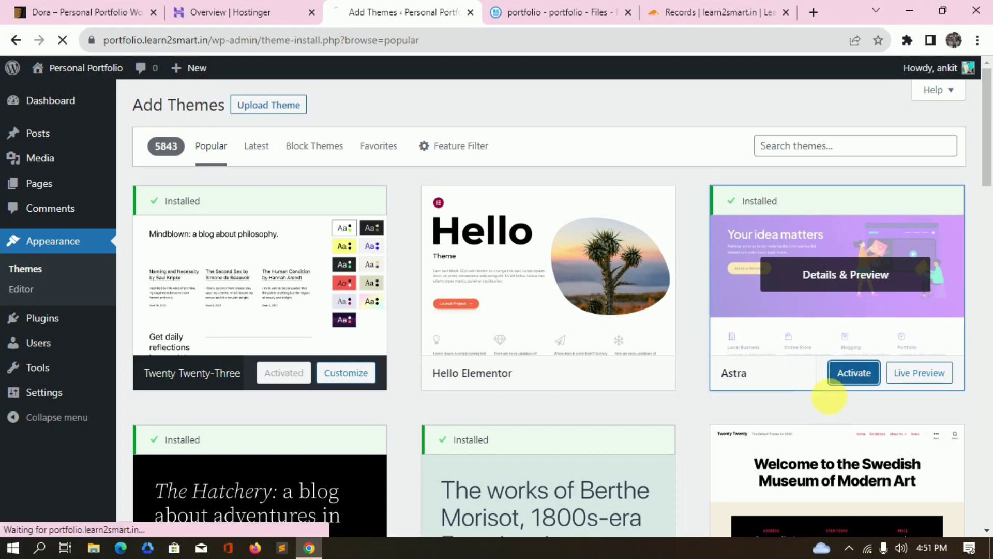
Go to the All Pages list.
{"action": "scroll", "coordinate": [572, 215], "scroll_direction": "down", "scroll_amount": 2}
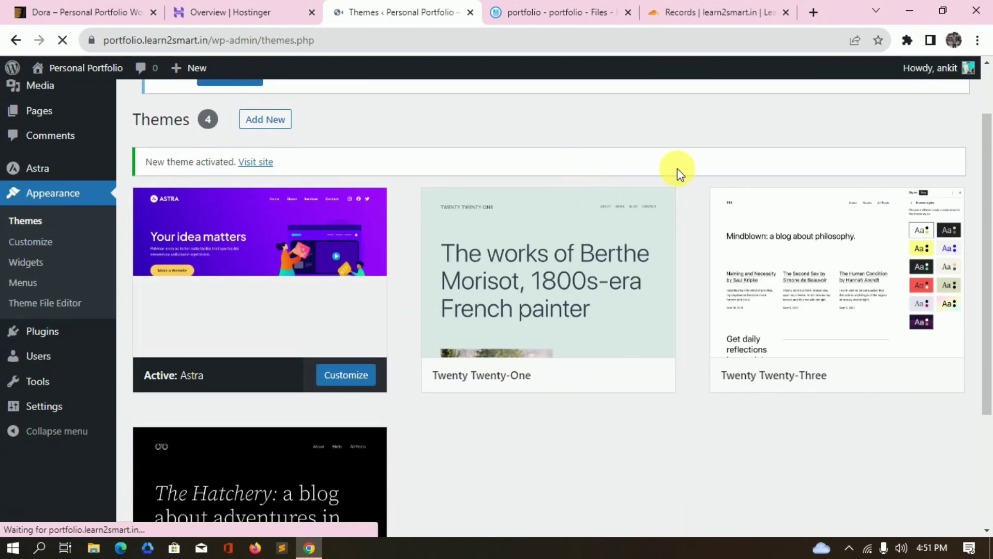
{"action": "scroll", "coordinate": [6, 326], "scroll_direction": "down", "scroll_amount": 3}
{"action": "scroll", "coordinate": [57, 310], "scroll_direction": "up", "scroll_amount": 5}
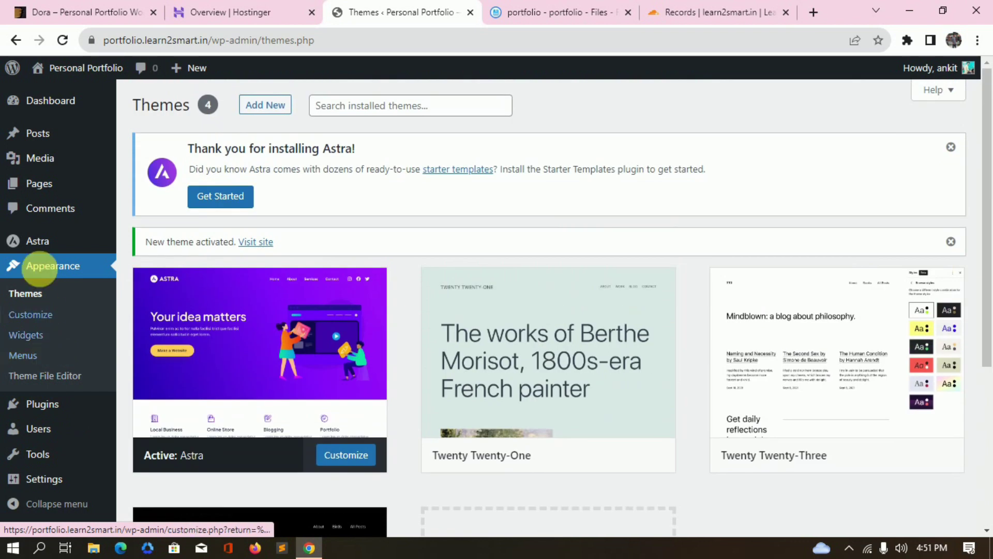
{"action": "left_click", "coordinate": [56, 182]}
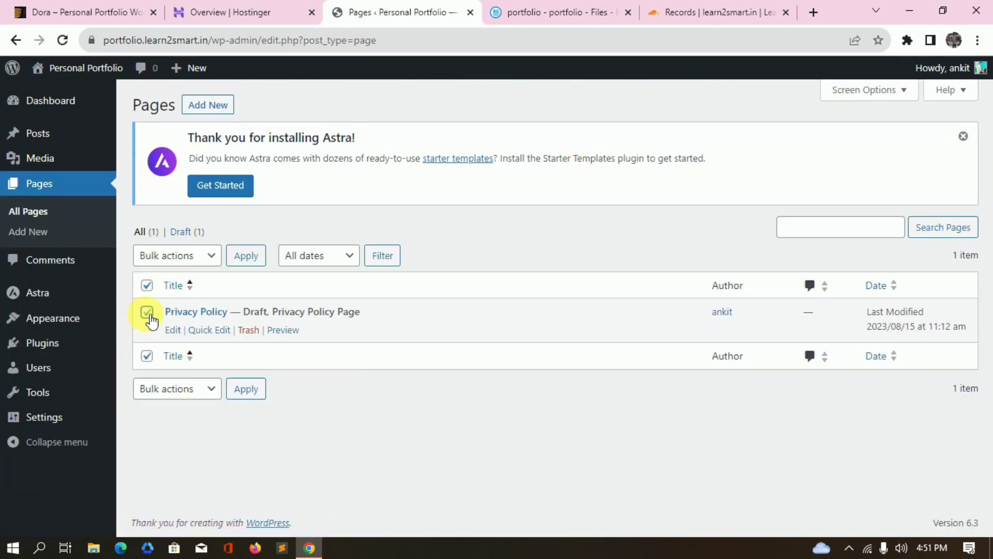
Move the draft Privacy Policy page to the trash.
{"action": "left_click", "coordinate": [186, 256]}
{"action": "left_click", "coordinate": [165, 302]}
{"action": "left_click", "coordinate": [252, 259]}
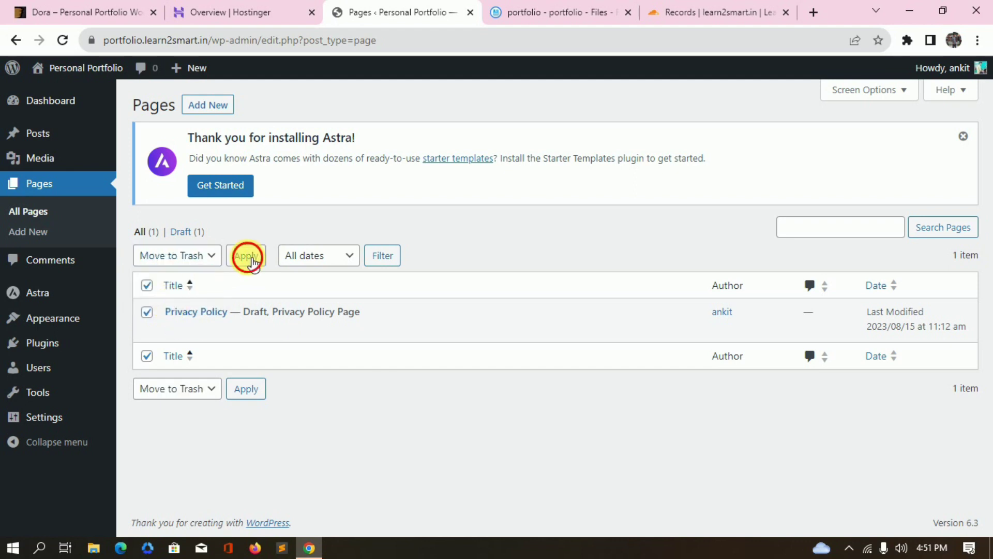
Create and publish a new page titled 'My Portfolio'.
{"action": "left_click", "coordinate": [219, 114]}
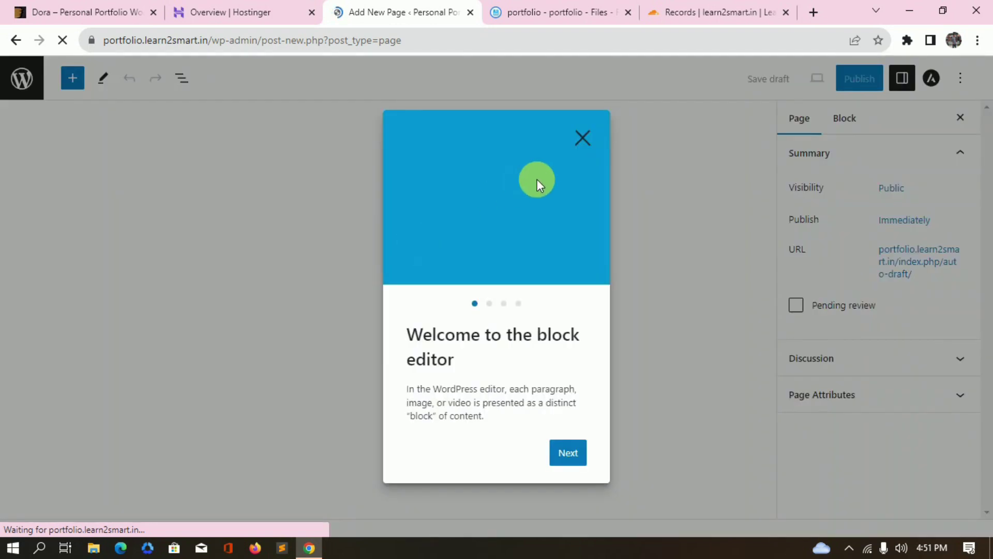
{"action": "left_click", "coordinate": [580, 137]}
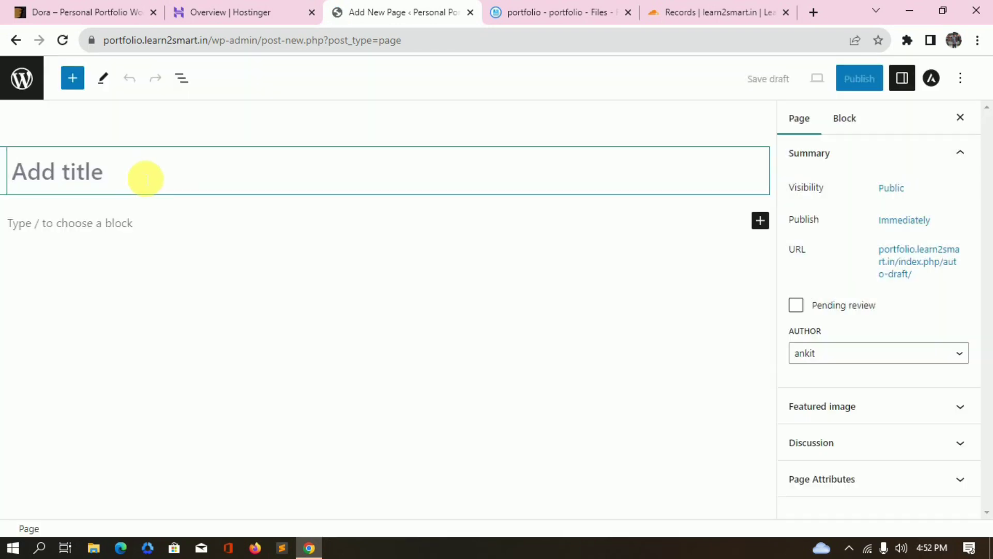
{"action": "type", "text": "My"}
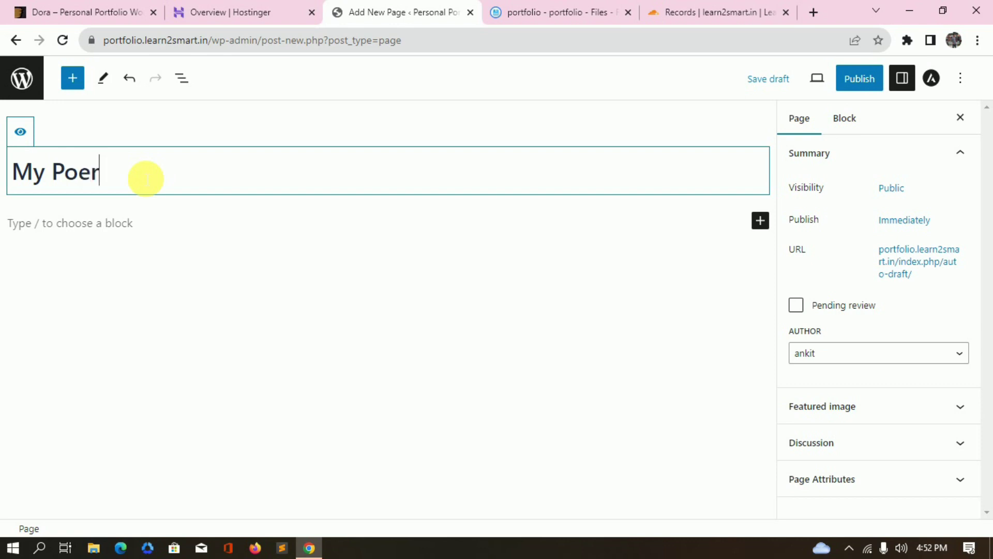
{"action": "type", "text": "Portfol"}
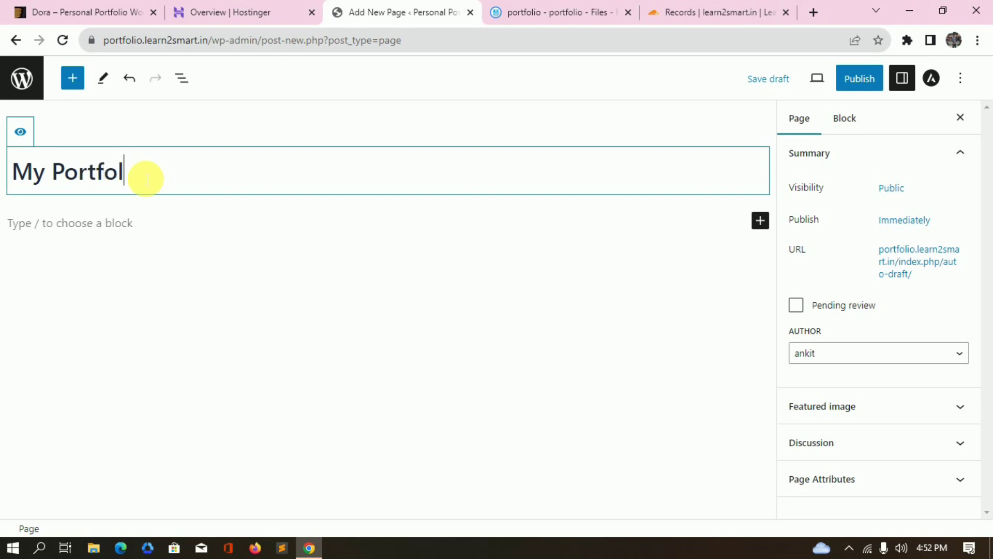
{"action": "type", "text": "io"}
{"action": "left_click", "coordinate": [862, 79]}
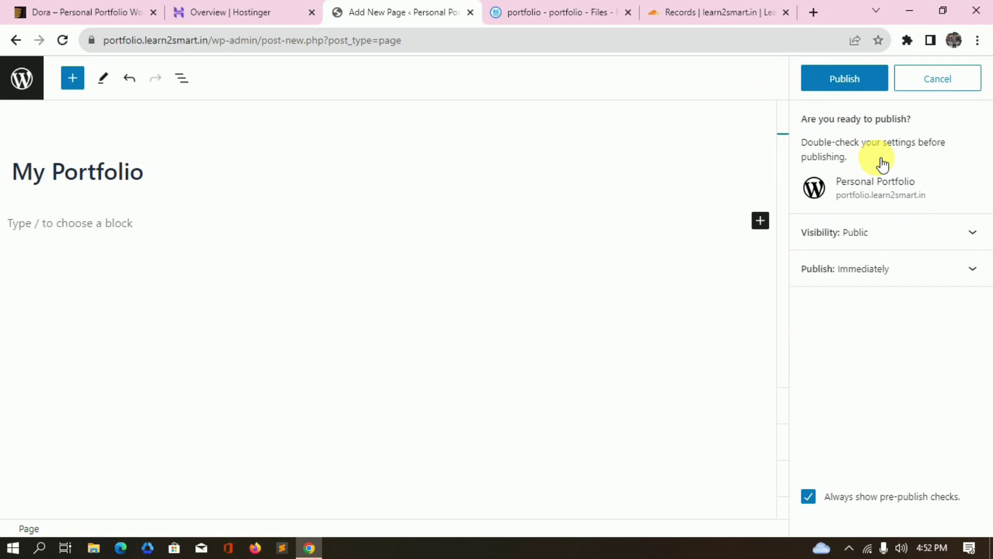
{"action": "left_click", "coordinate": [854, 77]}
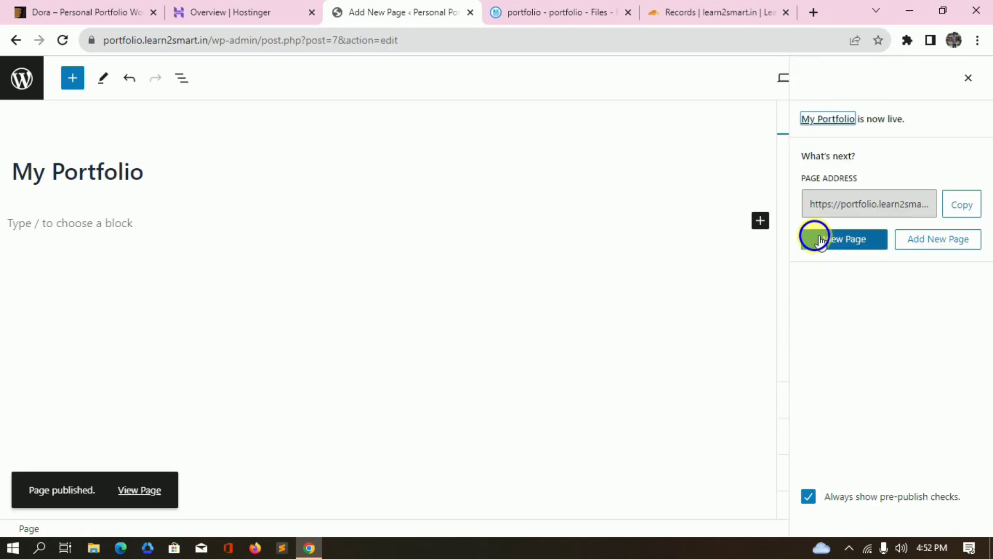
View the published My Portfolio page live in a new tab.
{"action": "right_click", "coordinate": [820, 239]}
{"action": "left_click", "coordinate": [870, 246]}
{"action": "left_click", "coordinate": [481, 12]}
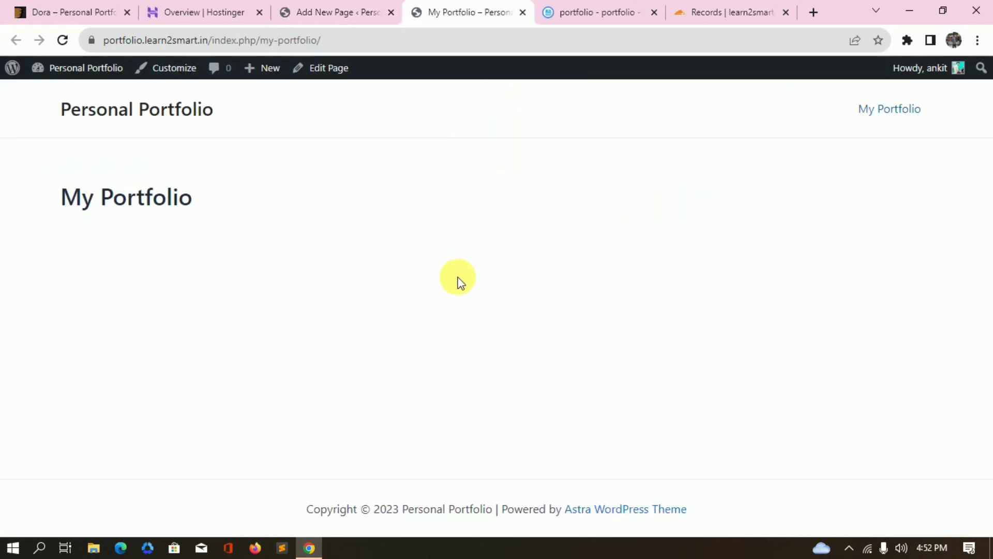
Highlight the My Portfolio menu link, site title and page heading on the live page.
{"action": "left_click_drag", "start_coordinate": [840, 100], "coordinate": [938, 126]}
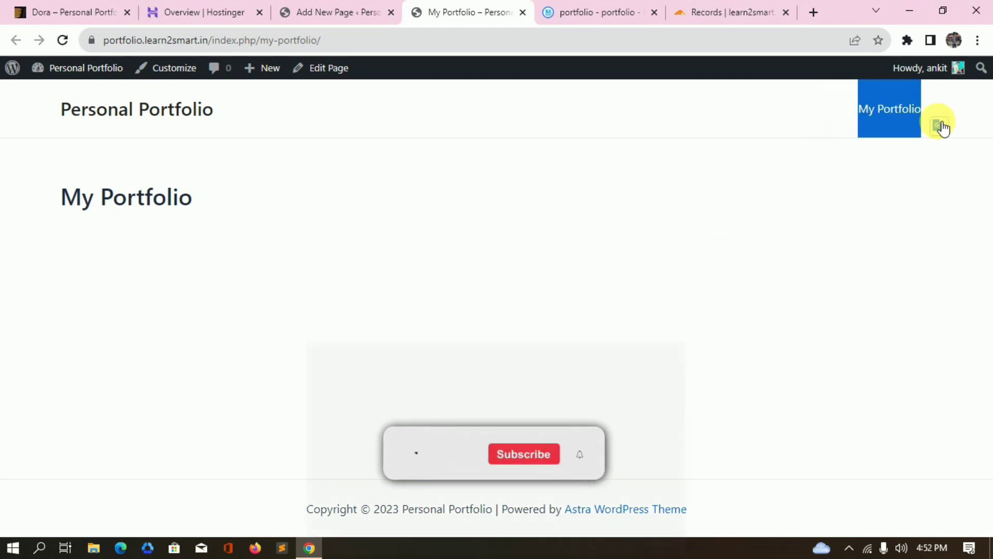
{"action": "left_click_drag", "start_coordinate": [48, 104], "coordinate": [255, 123]}
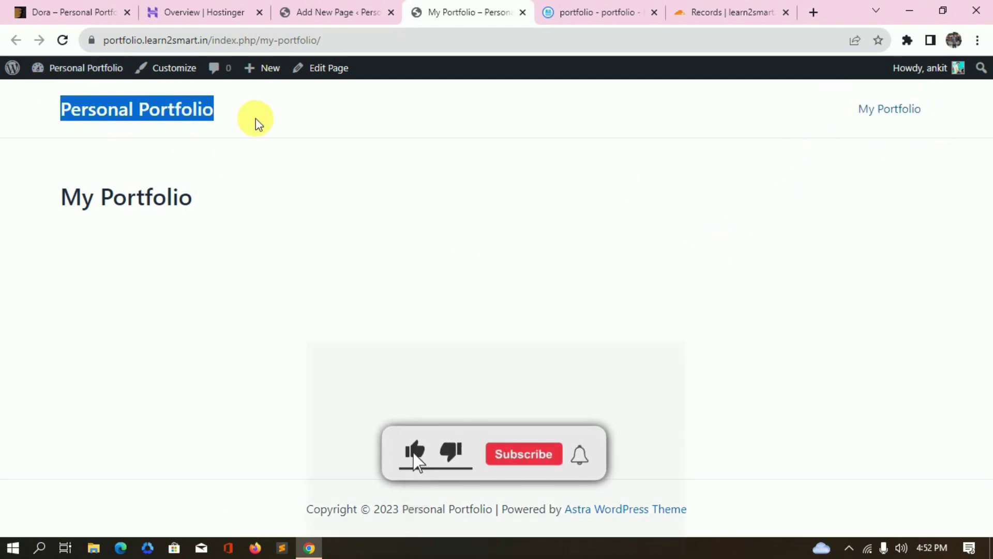
{"action": "left_click", "coordinate": [159, 189]}
{"action": "left_click_drag", "start_coordinate": [160, 189], "coordinate": [23, 189]}
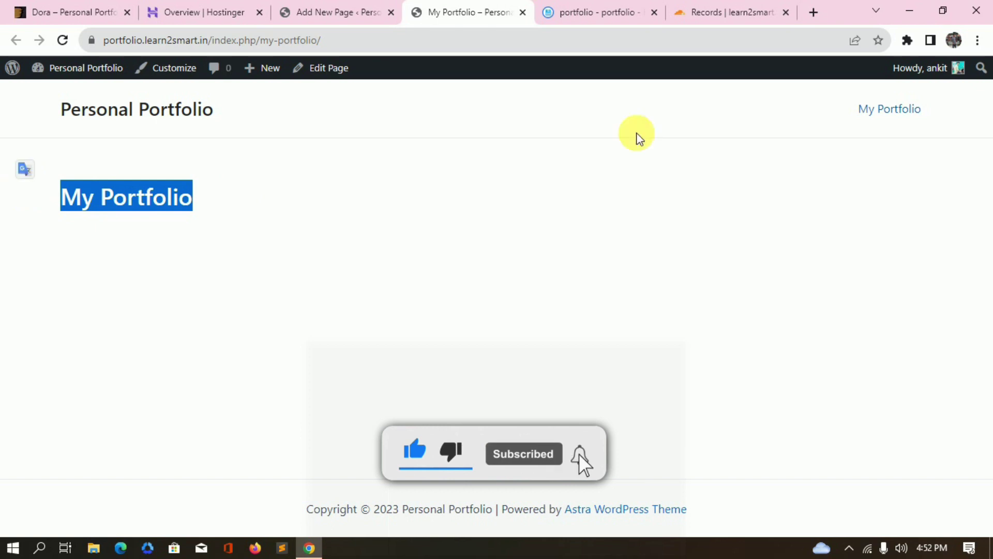
Return to the Dashboard, close the leftover page editor tab and open Settings > Reading.
{"action": "mouse_move", "coordinate": [93, 70]}
{"action": "left_click", "coordinate": [72, 97]}
{"action": "middle_click", "coordinate": [344, 11]}
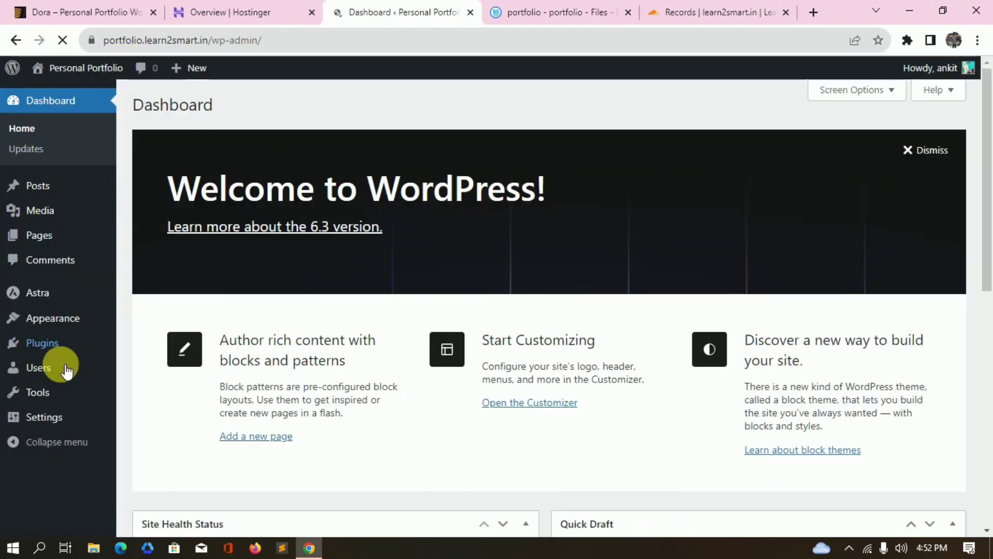
{"action": "mouse_move", "coordinate": [67, 368]}
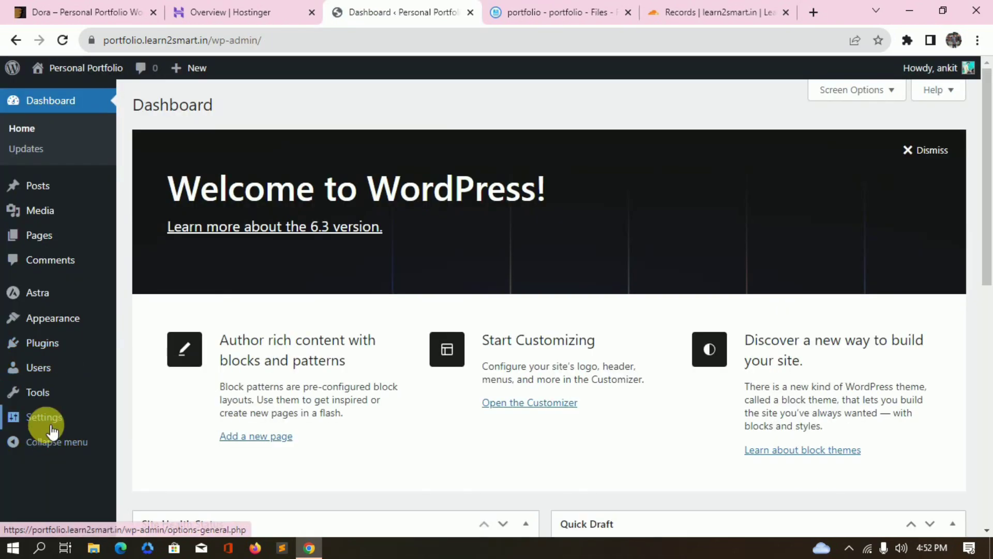
{"action": "mouse_move", "coordinate": [75, 420]}
{"action": "left_click", "coordinate": [165, 419]}
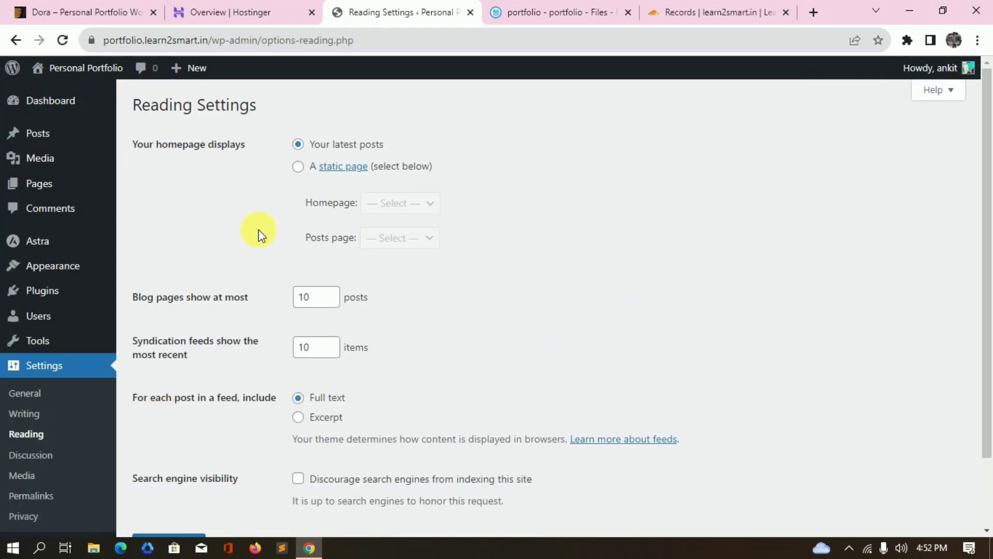
Set the homepage to the static page My Portfolio and save the Reading settings.
{"action": "left_click", "coordinate": [299, 167]}
{"action": "left_click", "coordinate": [409, 204]}
{"action": "left_click", "coordinate": [404, 237]}
{"action": "scroll", "coordinate": [442, 309], "scroll_direction": "down", "scroll_amount": 3}
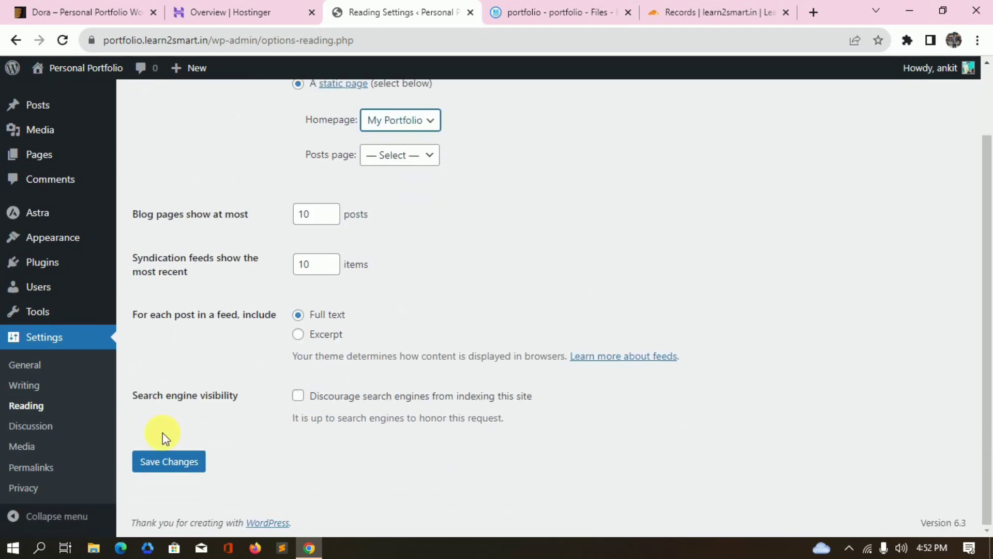
{"action": "left_click", "coordinate": [163, 463]}
Switch the permalink structure to Post name and save it.
{"action": "scroll", "coordinate": [133, 379], "scroll_direction": "down", "scroll_amount": 2}
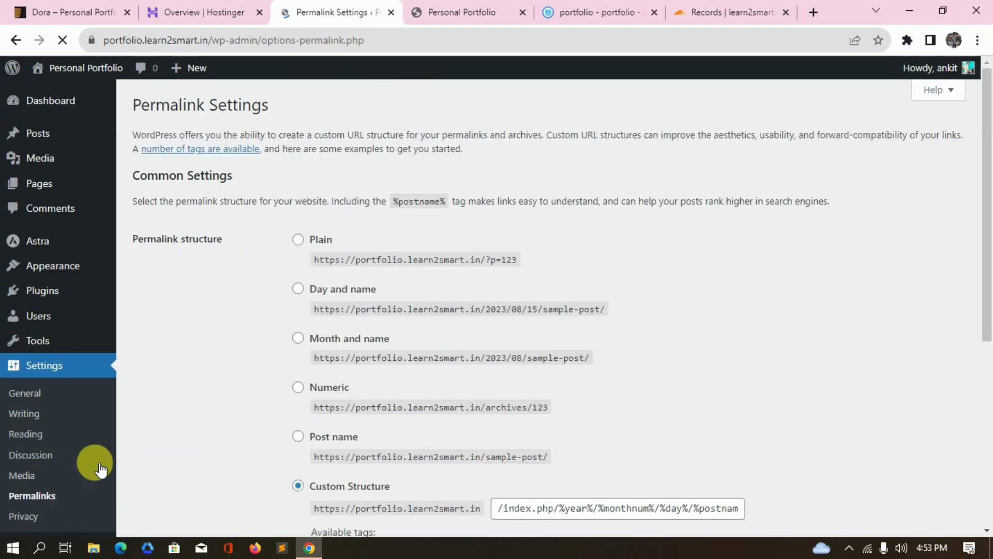
{"action": "scroll", "coordinate": [222, 432], "scroll_direction": "down", "scroll_amount": 4}
{"action": "scroll", "coordinate": [290, 273], "scroll_direction": "up", "scroll_amount": 2}
{"action": "left_click", "coordinate": [298, 260]}
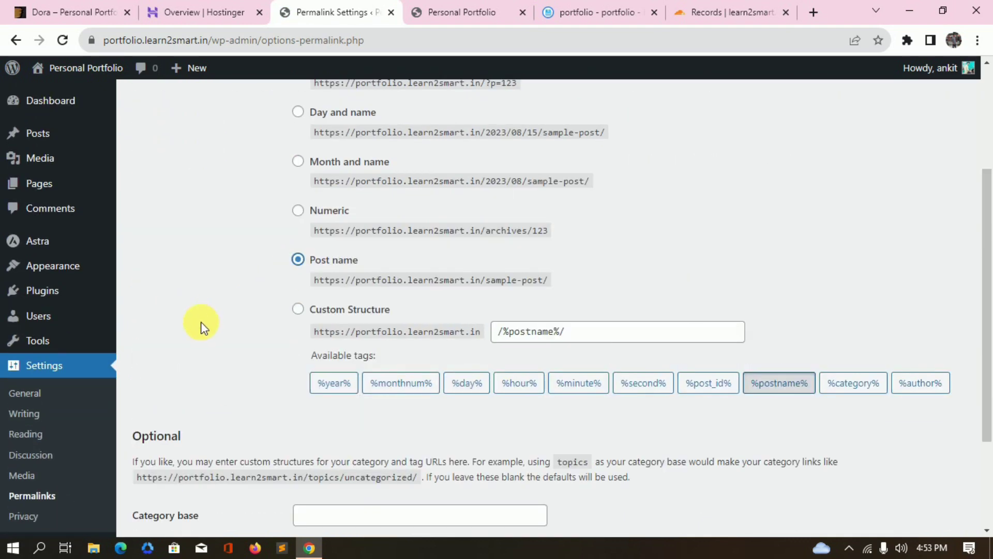
{"action": "scroll", "coordinate": [209, 310], "scroll_direction": "down", "scroll_amount": 2}
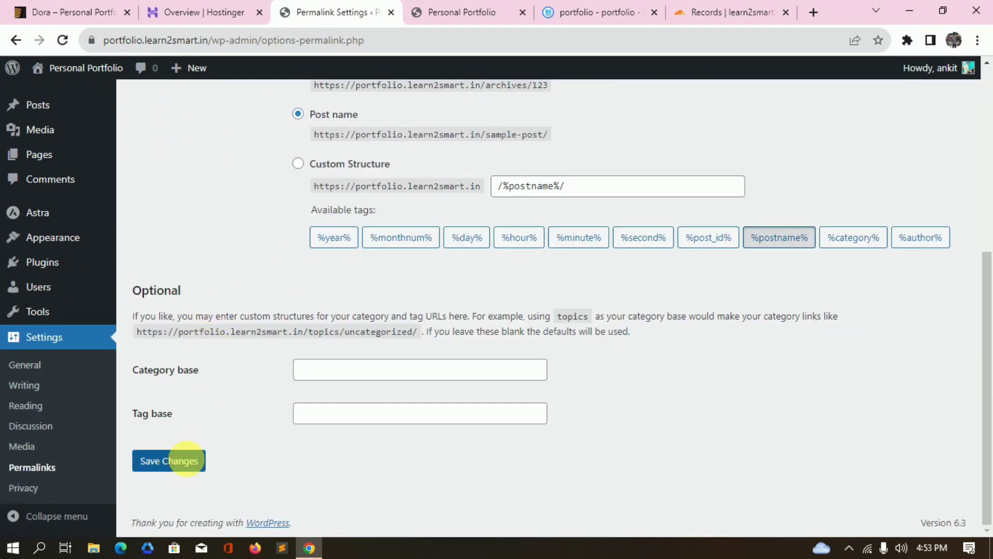
{"action": "left_click", "coordinate": [169, 461]}
{"action": "left_click", "coordinate": [465, 13]}
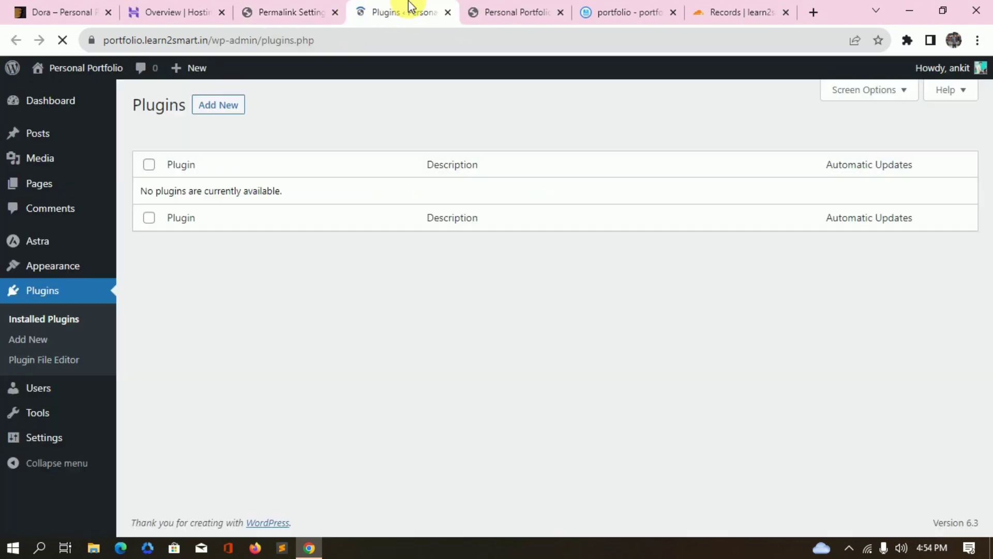
Search the plugin directory for 'ele', then install and activate Elementor Website Builder.
{"action": "left_click", "coordinate": [216, 106]}
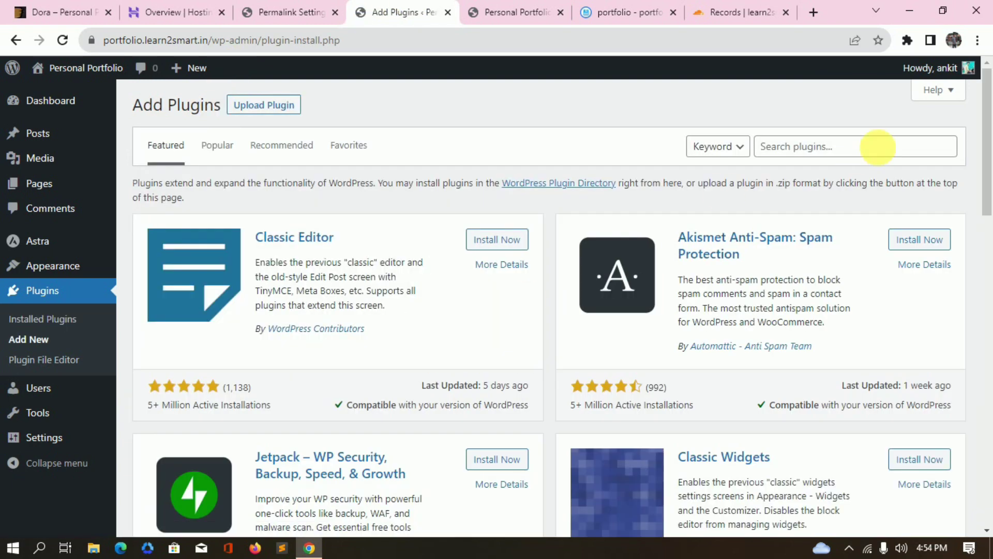
{"action": "left_click", "coordinate": [854, 150]}
{"action": "type", "text": "elem"}
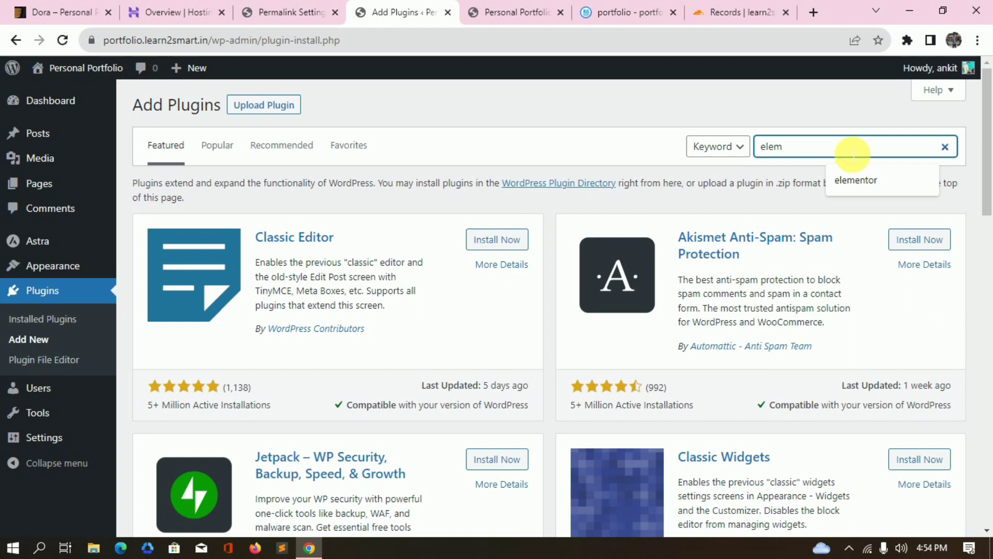
{"action": "left_click", "coordinate": [856, 180]}
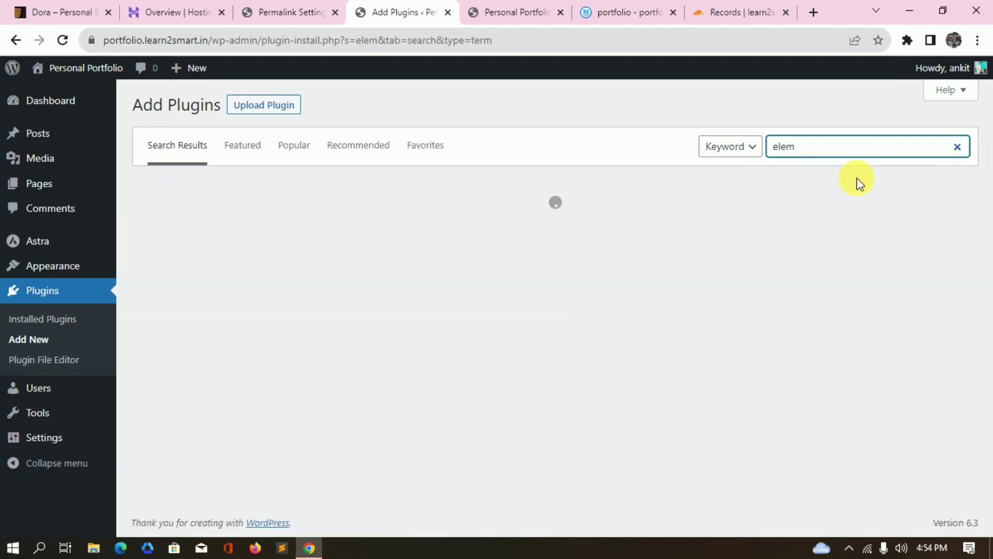
{"action": "left_click", "coordinate": [519, 237]}
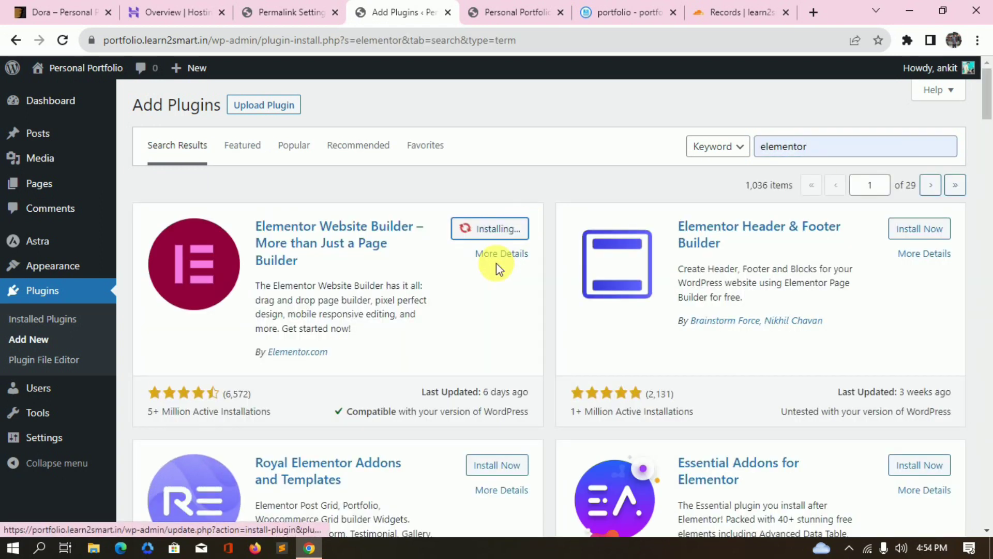
{"action": "left_click", "coordinate": [507, 229]}
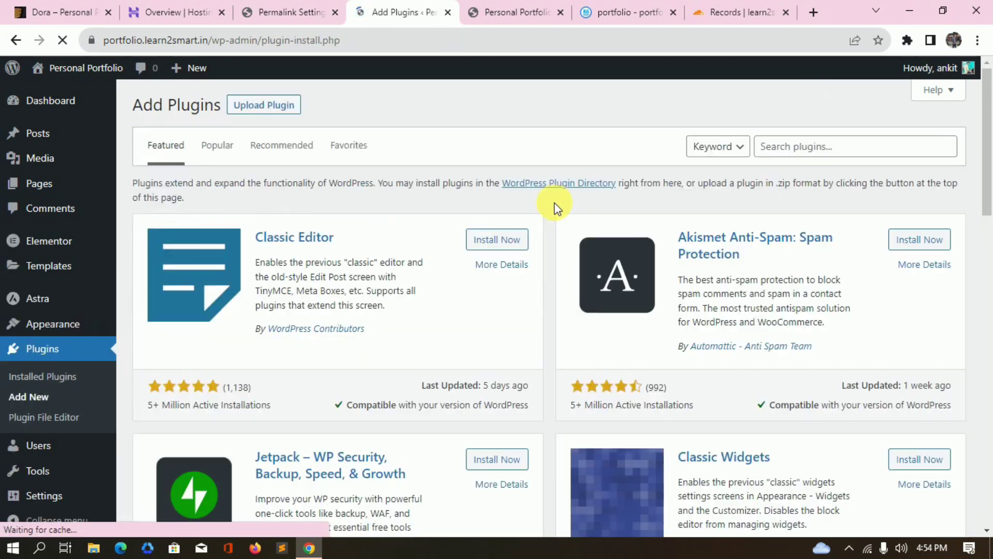
Install Essential Addons for Elementor from the search results.
{"action": "scroll", "coordinate": [703, 272], "scroll_direction": "down", "scroll_amount": 2}
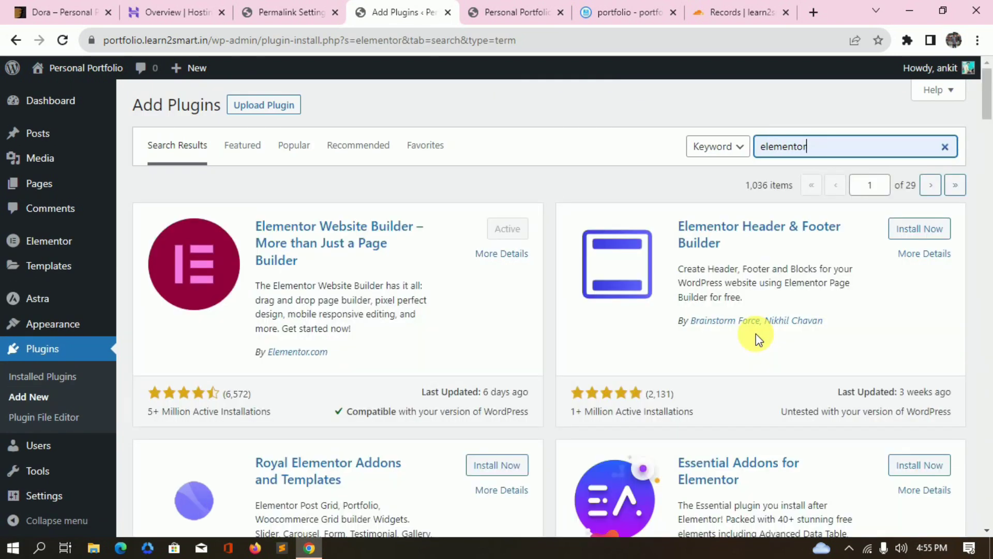
{"action": "scroll", "coordinate": [756, 333], "scroll_direction": "down", "scroll_amount": 3}
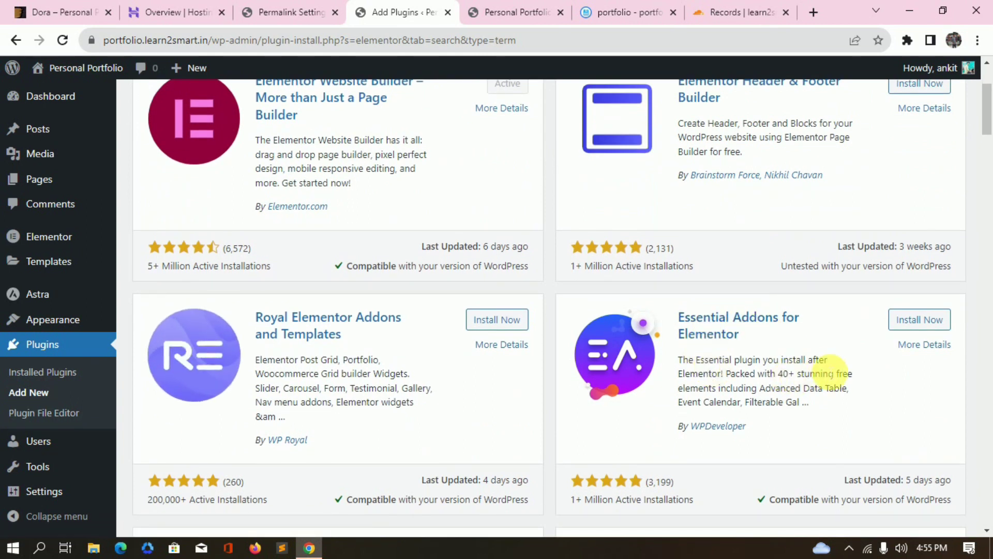
{"action": "left_click", "coordinate": [911, 321]}
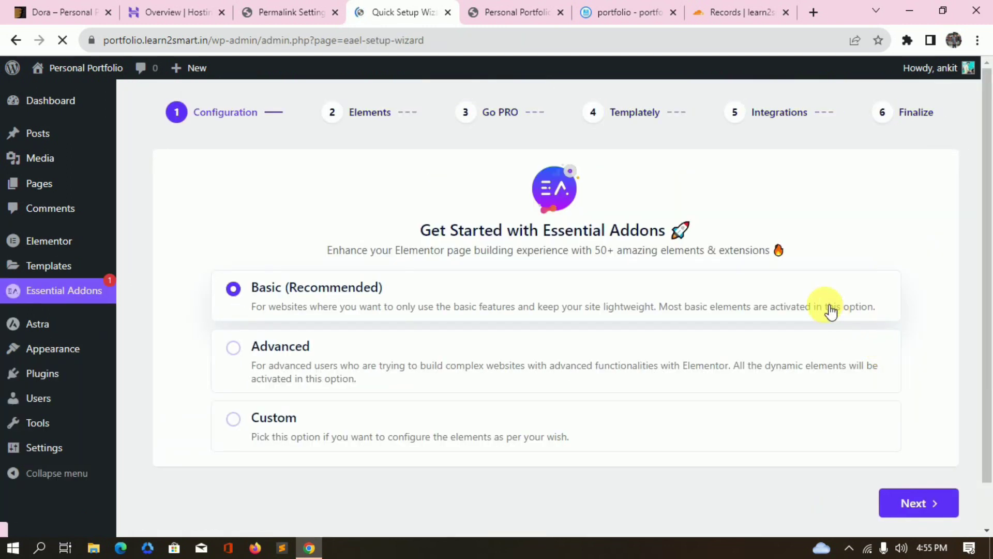
Keep the Basic recommended configuration and accept the default elements in the Essential Addons wizard.
{"action": "scroll", "coordinate": [378, 250], "scroll_direction": "down", "scroll_amount": 1}
{"action": "scroll", "coordinate": [406, 257], "scroll_direction": "up", "scroll_amount": 1}
{"action": "scroll", "coordinate": [705, 379], "scroll_direction": "down", "scroll_amount": 1}
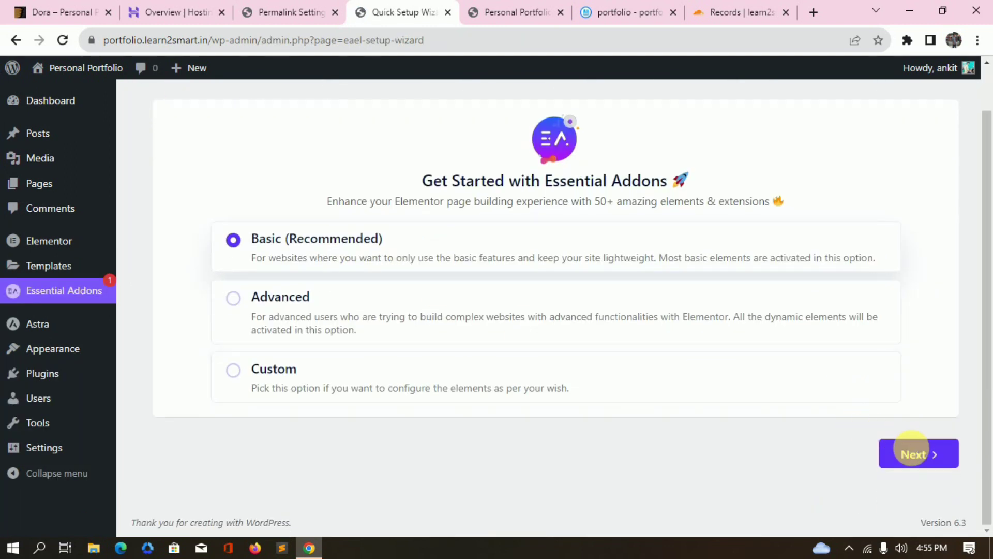
{"action": "left_click", "coordinate": [912, 452]}
{"action": "scroll", "coordinate": [712, 330], "scroll_direction": "up", "scroll_amount": 2}
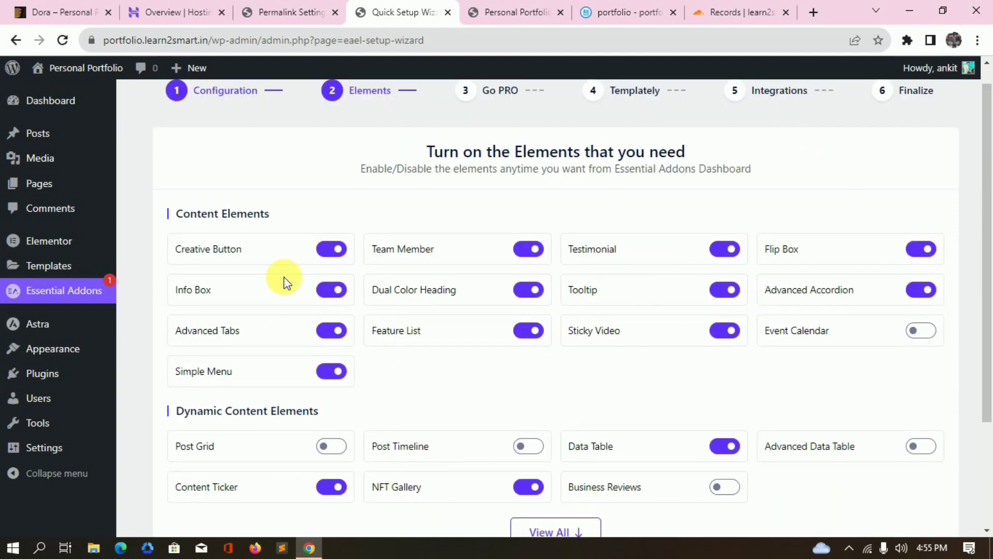
{"action": "scroll", "coordinate": [305, 277], "scroll_direction": "down", "scroll_amount": 3}
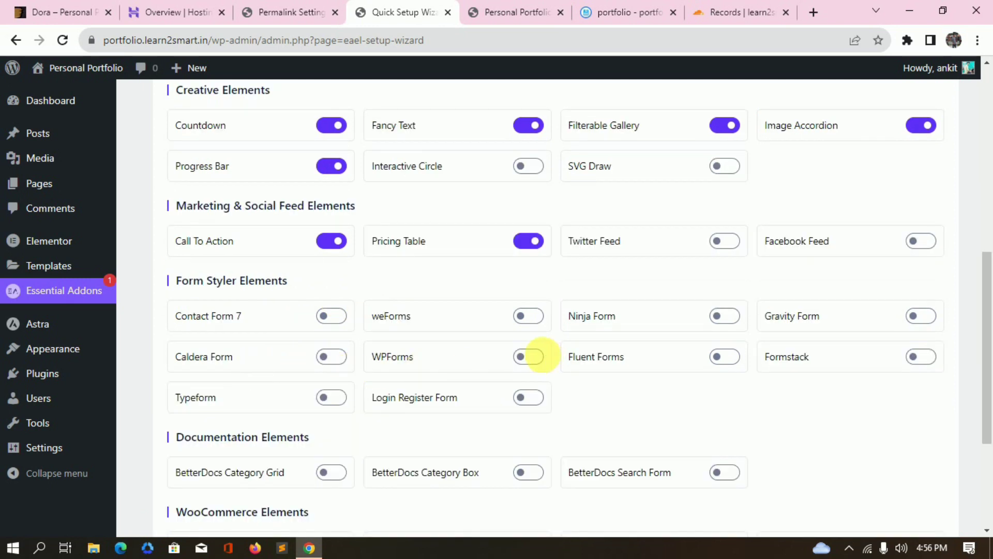
{"action": "scroll", "coordinate": [626, 419], "scroll_direction": "down", "scroll_amount": 2}
{"action": "scroll", "coordinate": [622, 416], "scroll_direction": "up", "scroll_amount": 10}
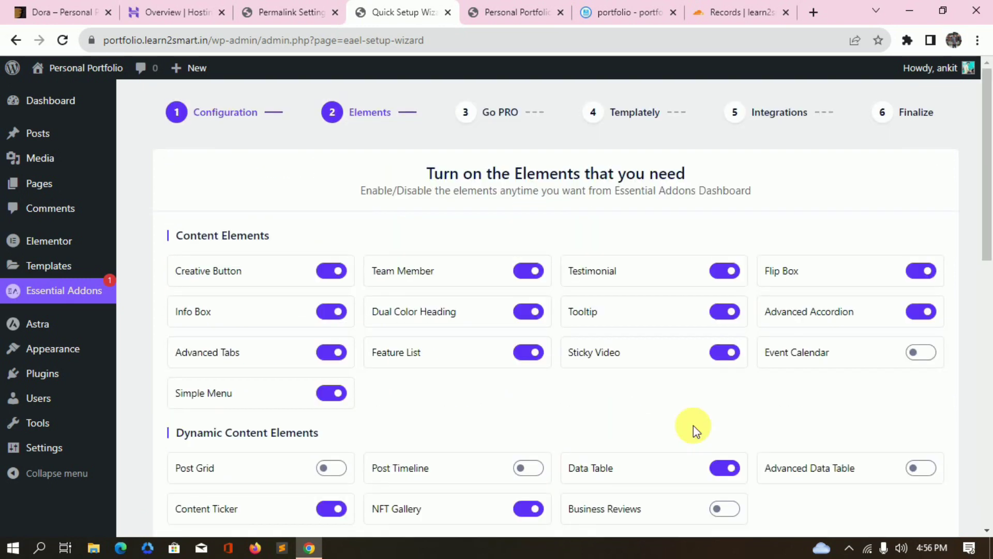
{"action": "scroll", "coordinate": [693, 426], "scroll_direction": "down", "scroll_amount": 4}
{"action": "scroll", "coordinate": [693, 425], "scroll_direction": "down", "scroll_amount": 7}
{"action": "left_click", "coordinate": [892, 464]}
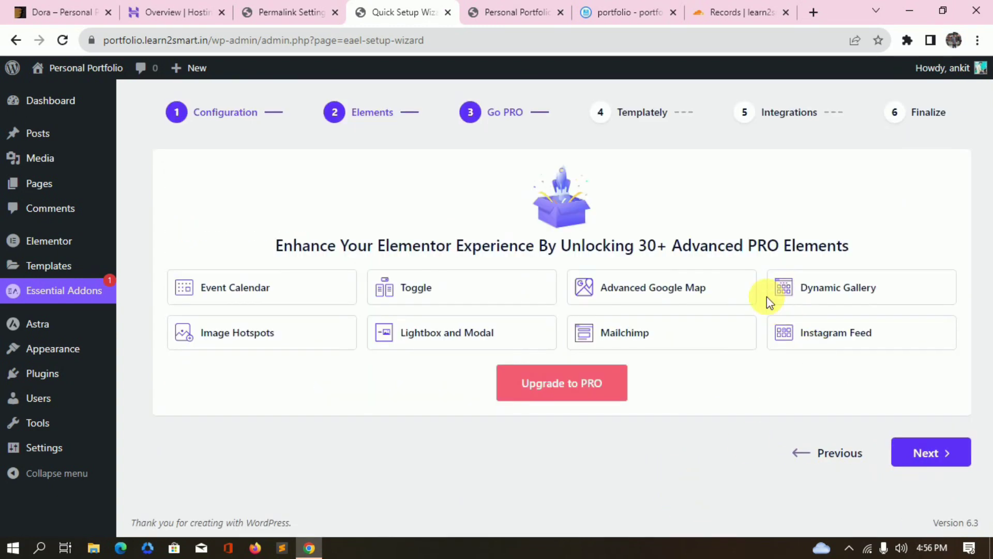
Skip the Go PRO, Templately and Integrations steps and decline usage data sharing.
{"action": "left_click", "coordinate": [929, 459]}
{"action": "left_click", "coordinate": [944, 430]}
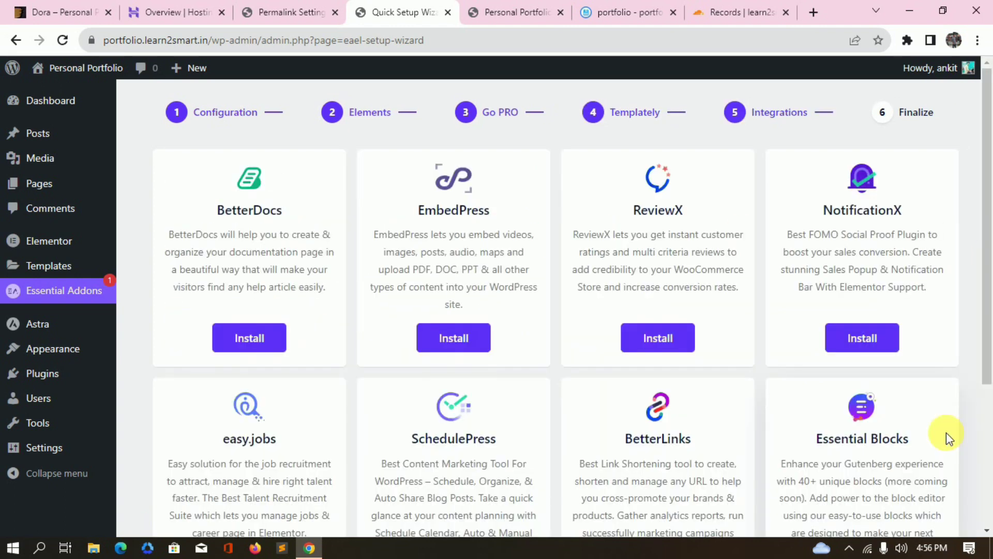
{"action": "scroll", "coordinate": [826, 388], "scroll_direction": "down", "scroll_amount": 4}
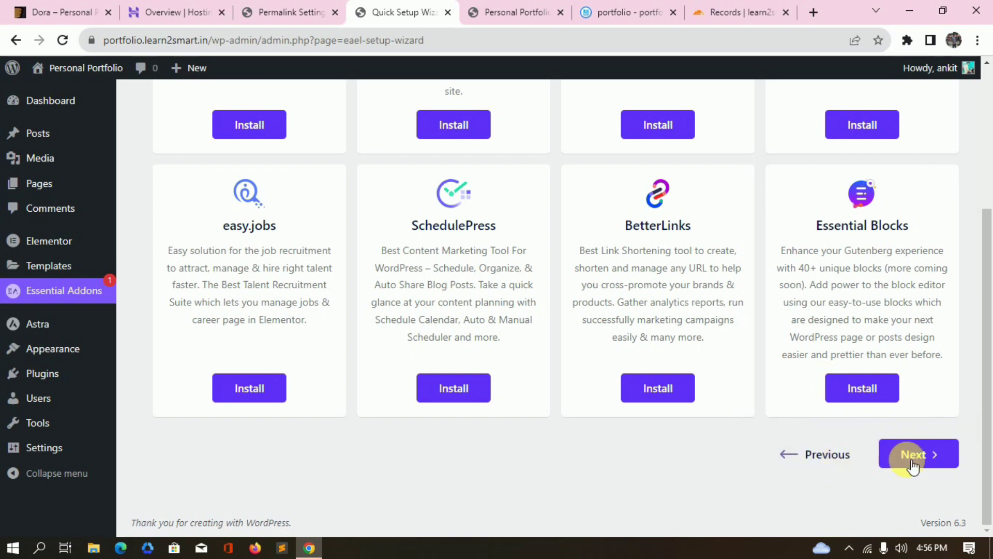
{"action": "left_click", "coordinate": [908, 459]}
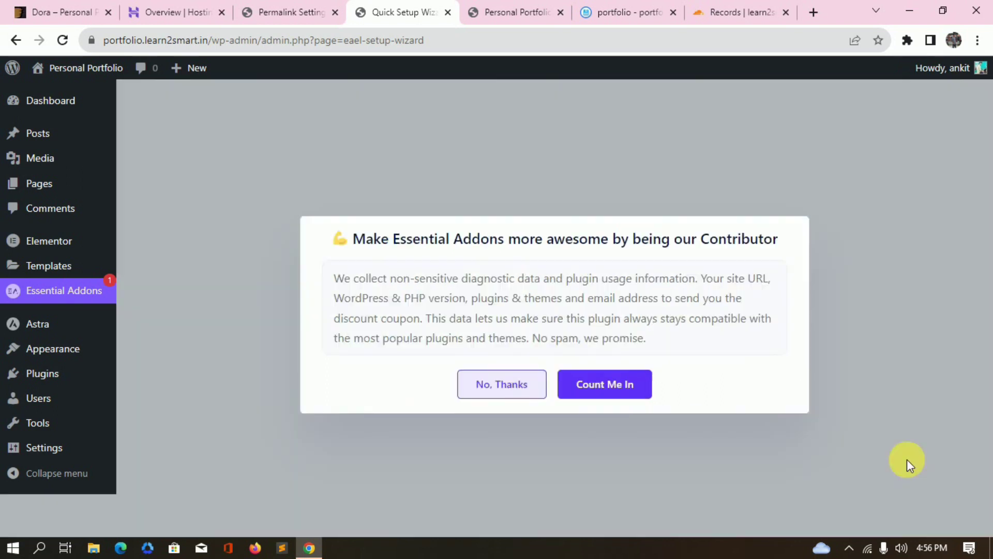
{"action": "left_click", "coordinate": [521, 390]}
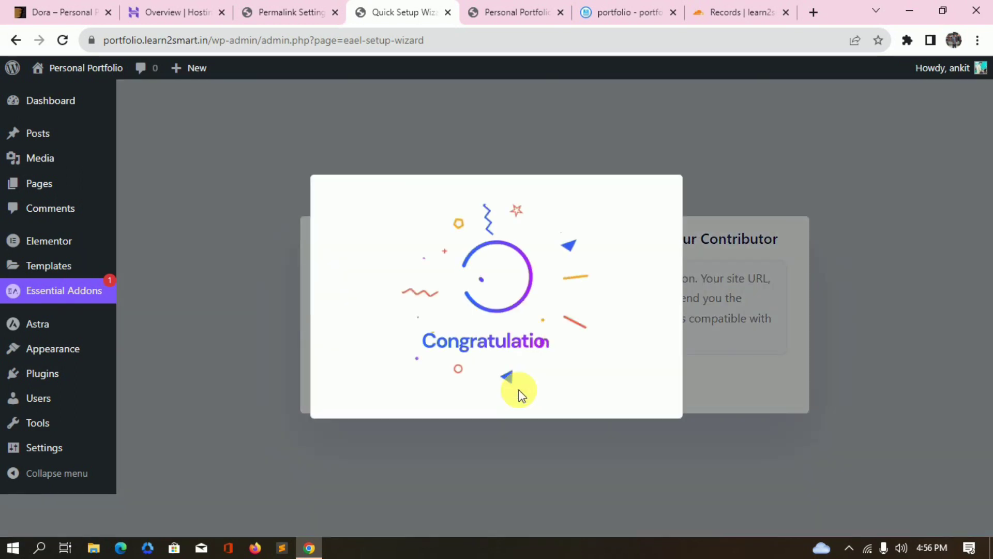
Look over the Dora template preview for reference.
{"action": "scroll", "coordinate": [436, 295], "scroll_direction": "down", "scroll_amount": 5}
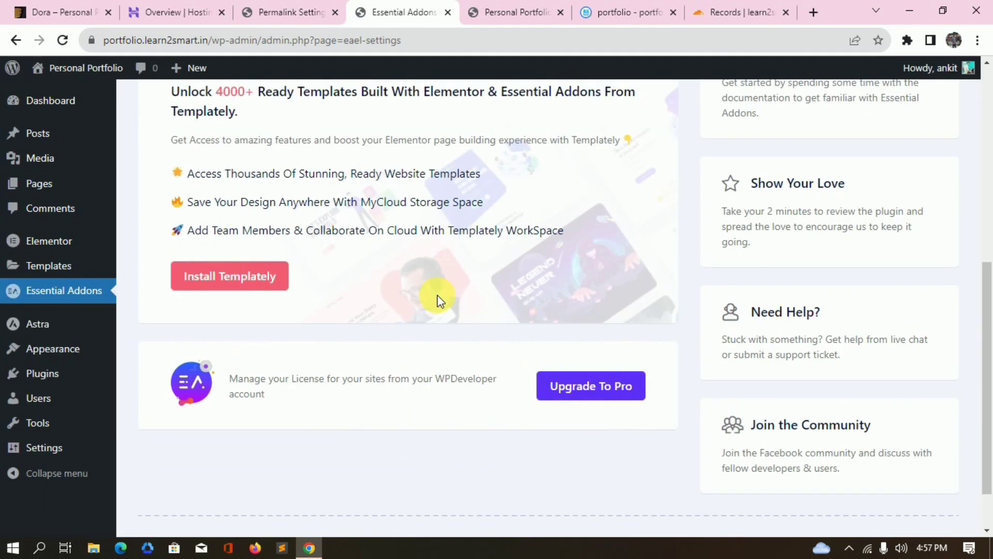
{"action": "mouse_move", "coordinate": [49, 266]}
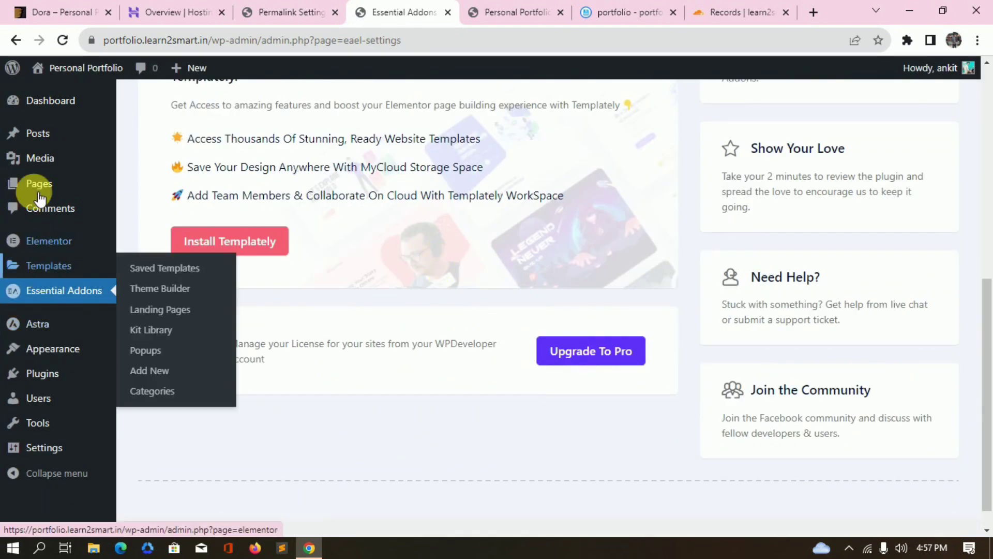
{"action": "scroll", "coordinate": [49, 269], "scroll_direction": "up", "scroll_amount": 3}
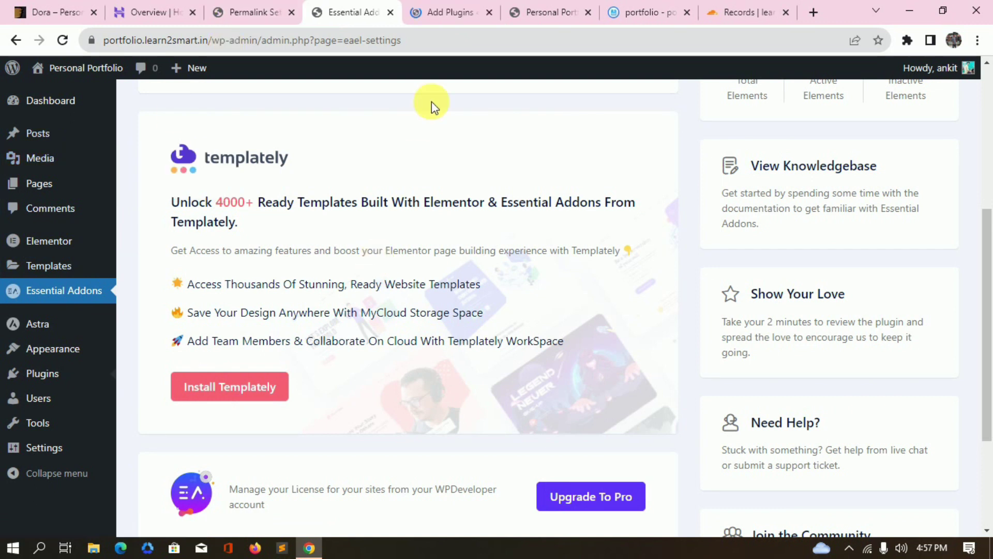
{"action": "left_click", "coordinate": [52, 12]}
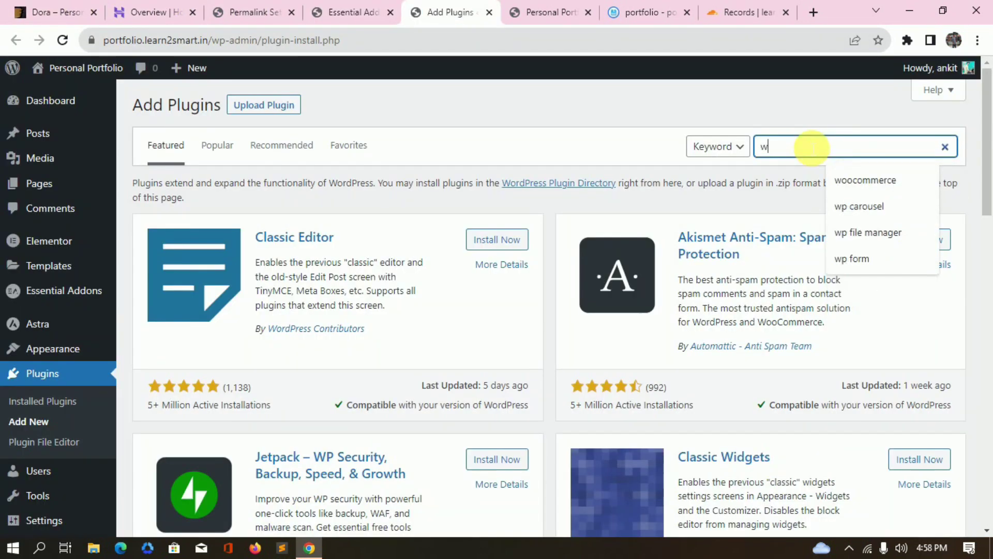
Search plugins for 'wp form', then install and activate WPForms Lite.
{"action": "type", "text": "pfor"}
{"action": "key", "text": "BackSpace"}
{"action": "key", "text": "BackSpace"}
{"action": "key", "text": "BackSpace"}
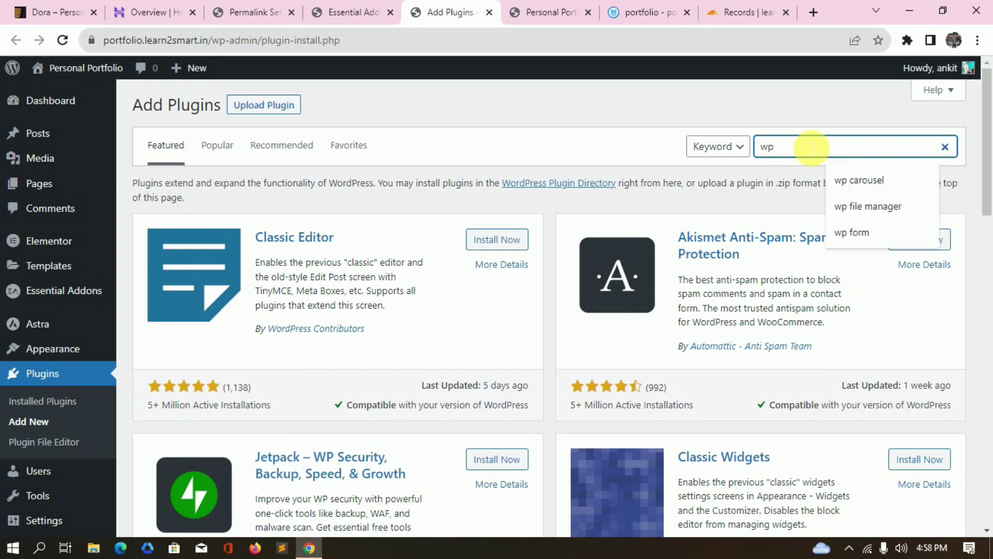
{"action": "type", "text": "form"}
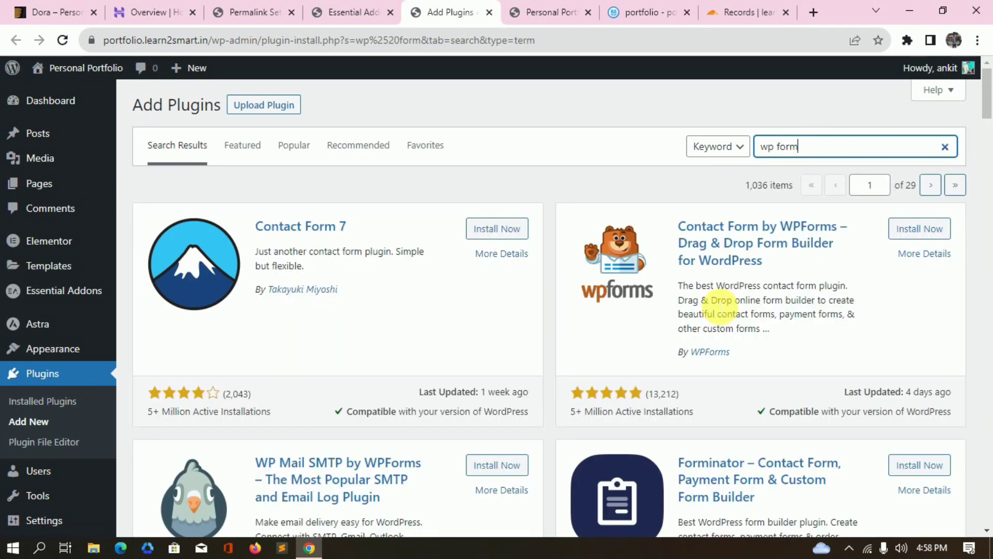
{"action": "left_click", "coordinate": [924, 230]}
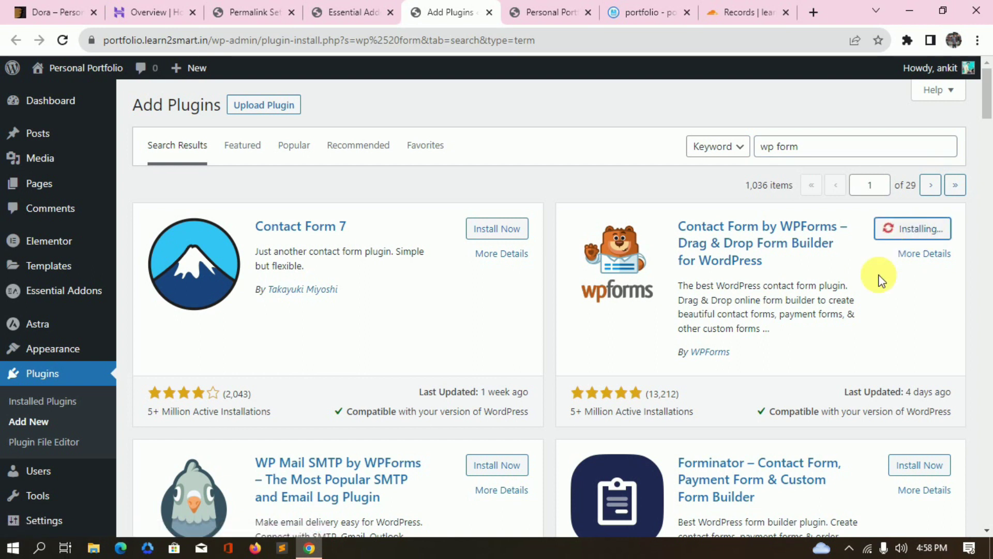
{"action": "left_click", "coordinate": [935, 229]}
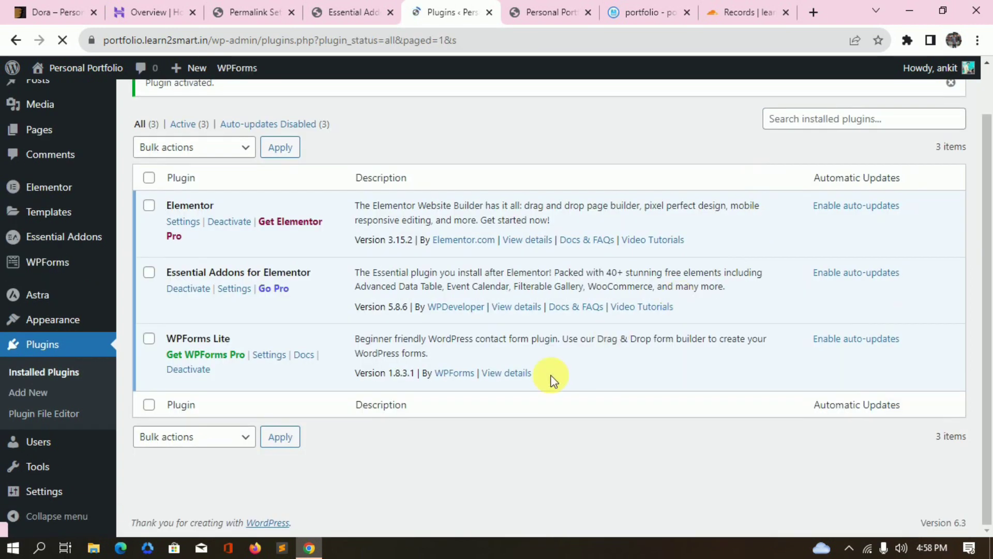
{"action": "scroll", "coordinate": [233, 420], "scroll_direction": "up", "scroll_amount": 1}
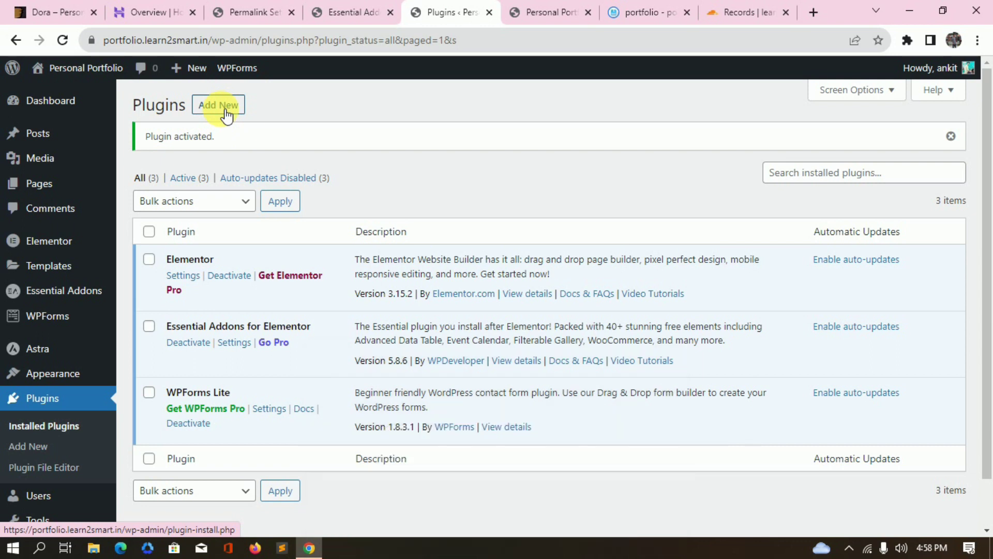
{"action": "scroll", "coordinate": [250, 445], "scroll_direction": "down", "scroll_amount": 1}
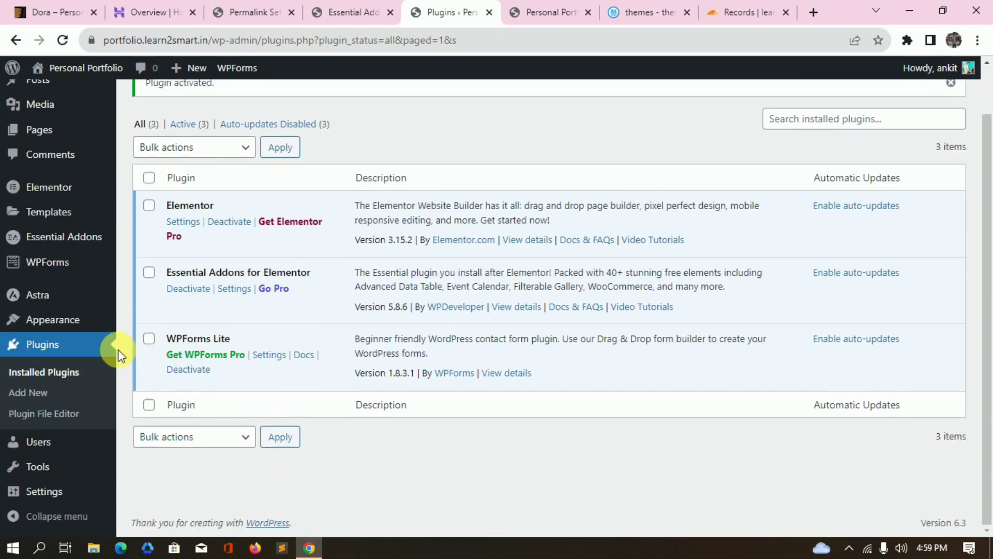
{"action": "scroll", "coordinate": [129, 347], "scroll_direction": "up", "scroll_amount": 1}
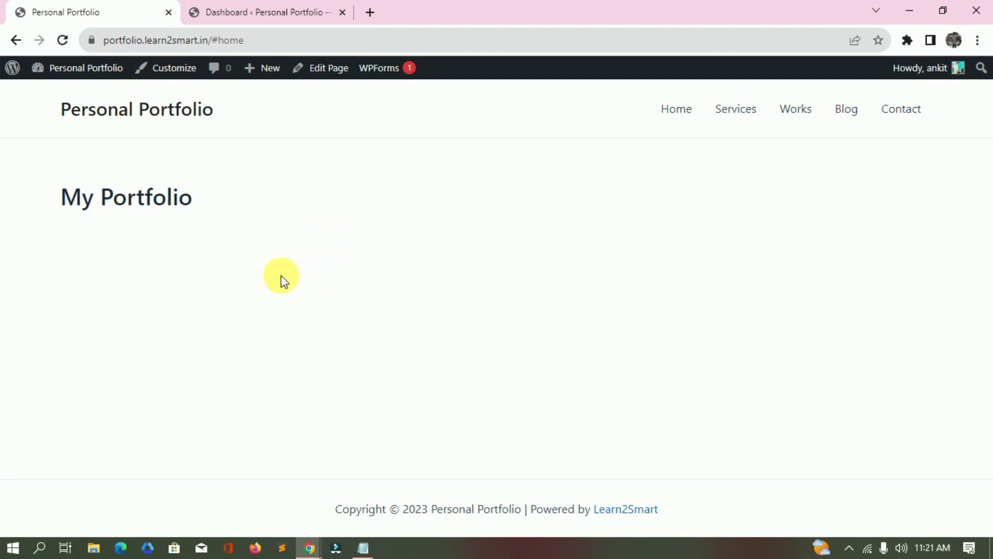
Review Installed Plugins (Elementor, Header & Footer Builder, Essential Addons, WPForms Lite) against the live homepage.
{"action": "key", "text": "ctrl+Tab"}
{"action": "mouse_move", "coordinate": [98, 421]}
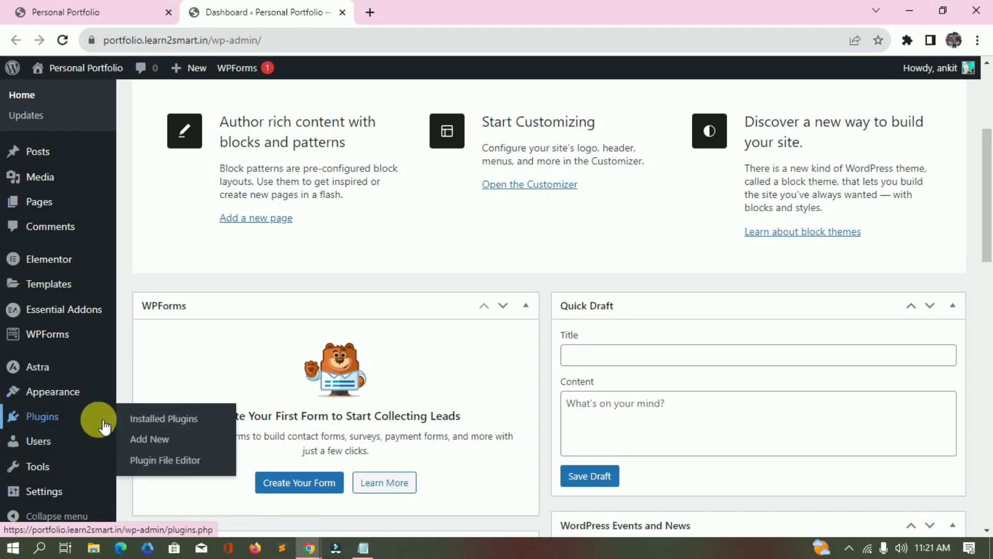
{"action": "left_click", "coordinate": [151, 416]}
{"action": "scroll", "coordinate": [353, 376], "scroll_direction": "down", "scroll_amount": 1}
{"action": "scroll", "coordinate": [352, 376], "scroll_direction": "up", "scroll_amount": 2}
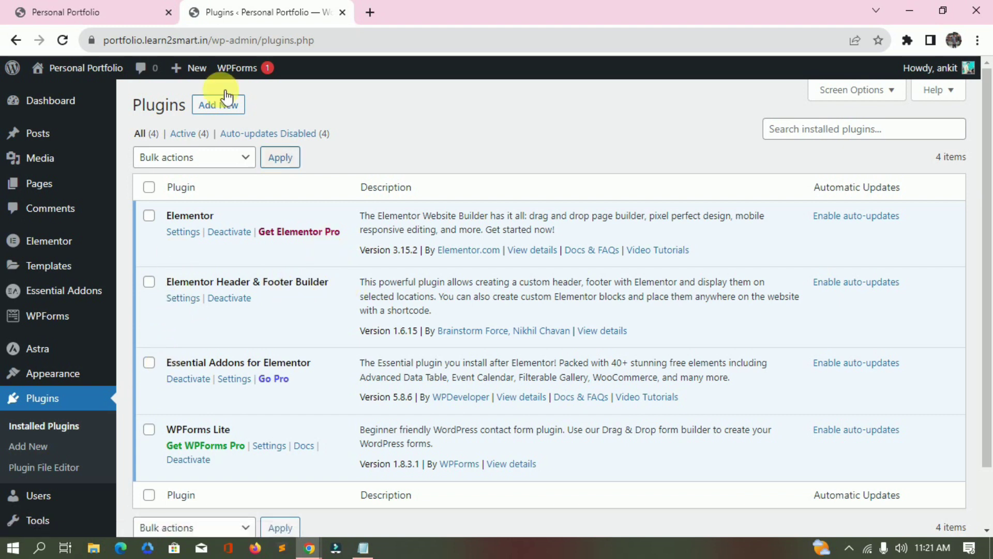
{"action": "left_click", "coordinate": [119, 7]}
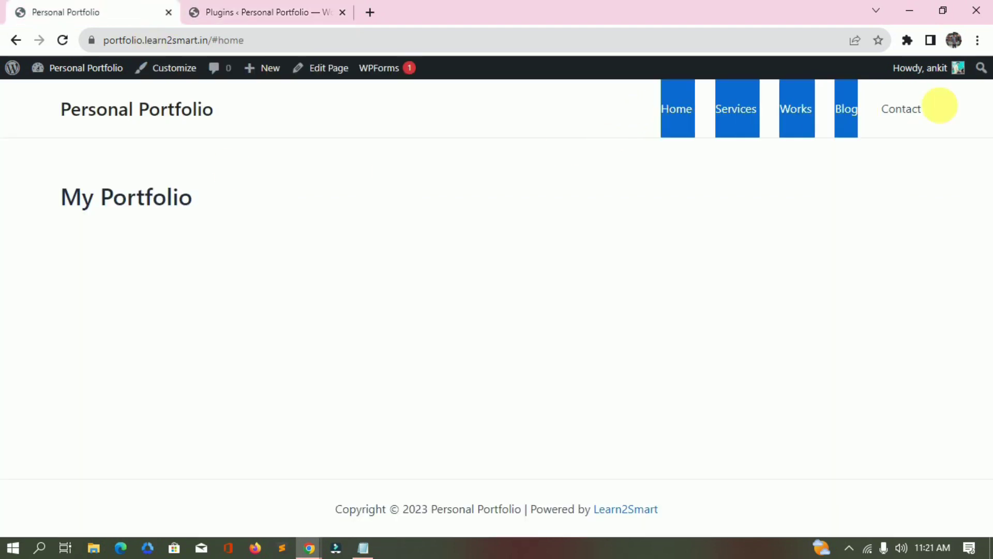
{"action": "left_click", "coordinate": [278, 6]}
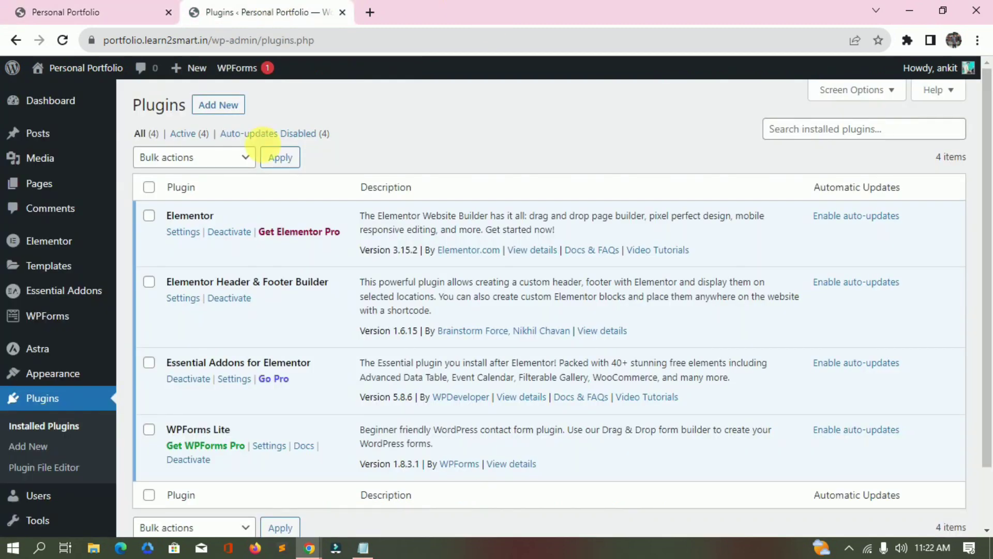
{"action": "mouse_move", "coordinate": [66, 377]}
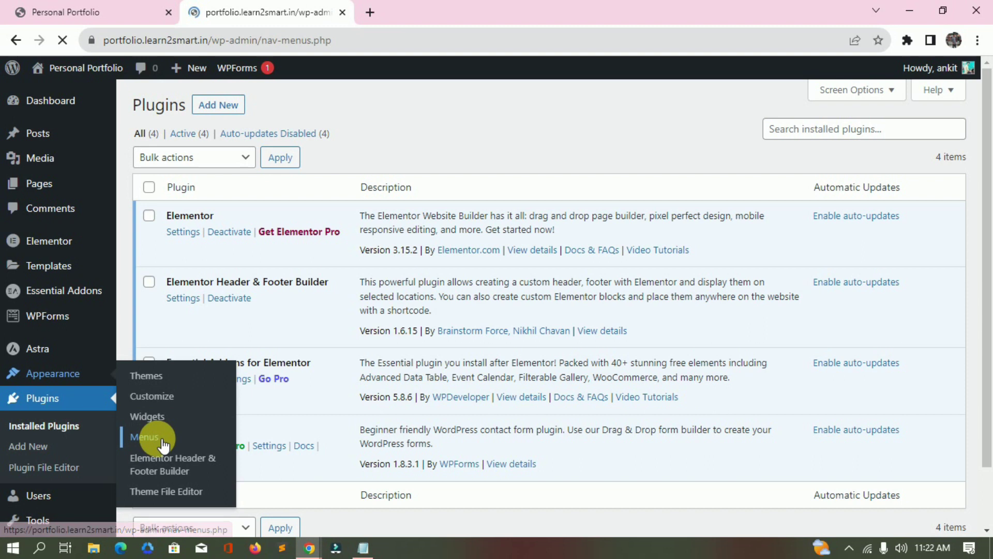
{"action": "scroll", "coordinate": [561, 254], "scroll_direction": "down", "scroll_amount": 3}
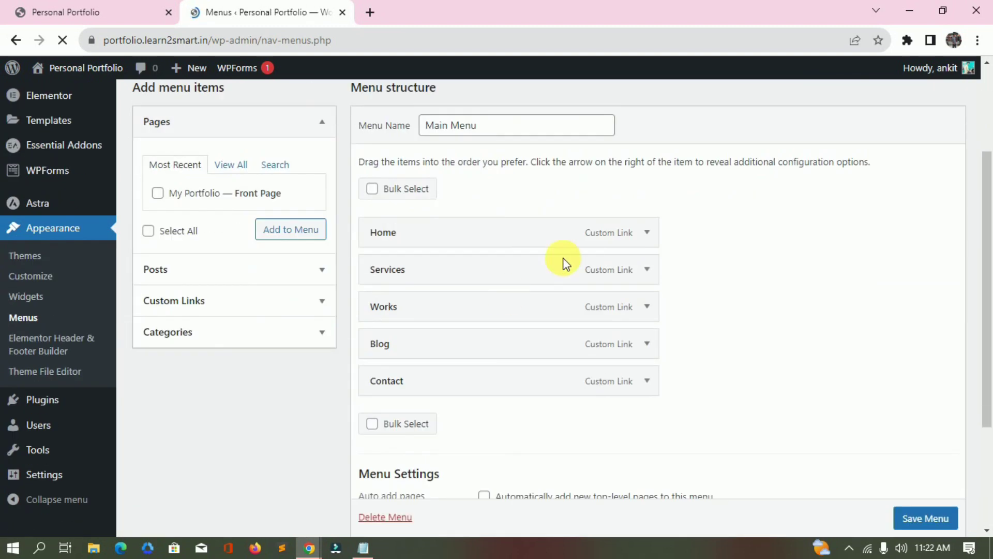
{"action": "left_click", "coordinate": [243, 309]}
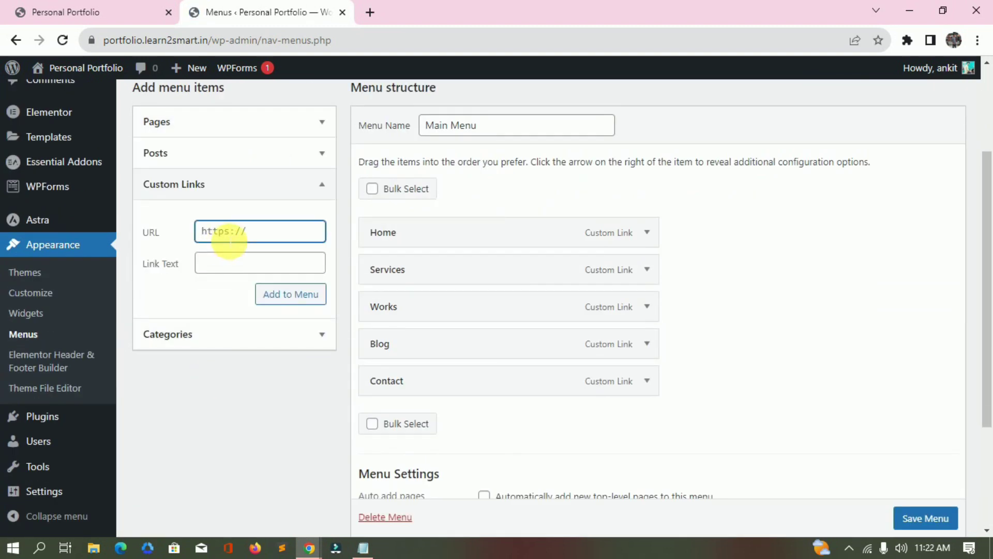
{"action": "left_click", "coordinate": [237, 262]}
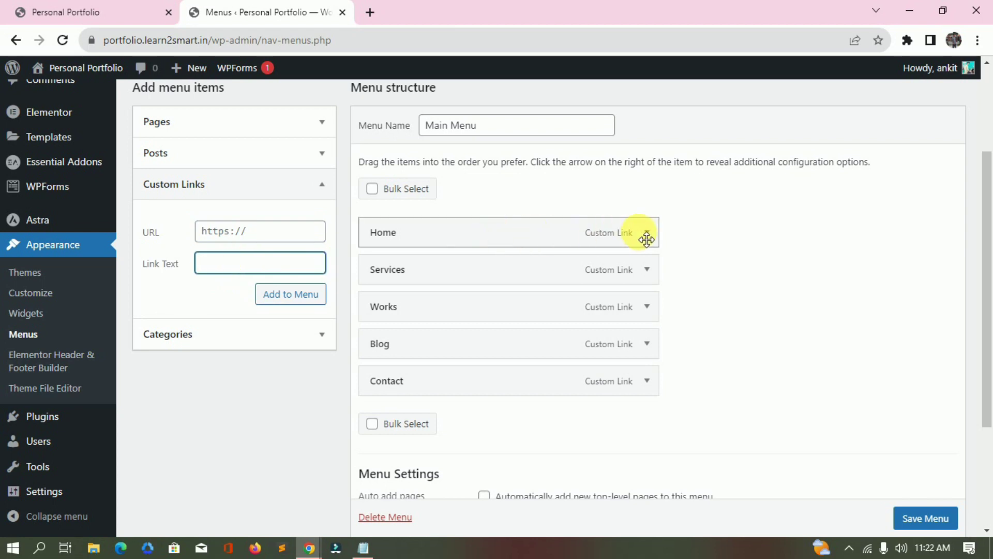
{"action": "key", "text": "ctrl+1"}
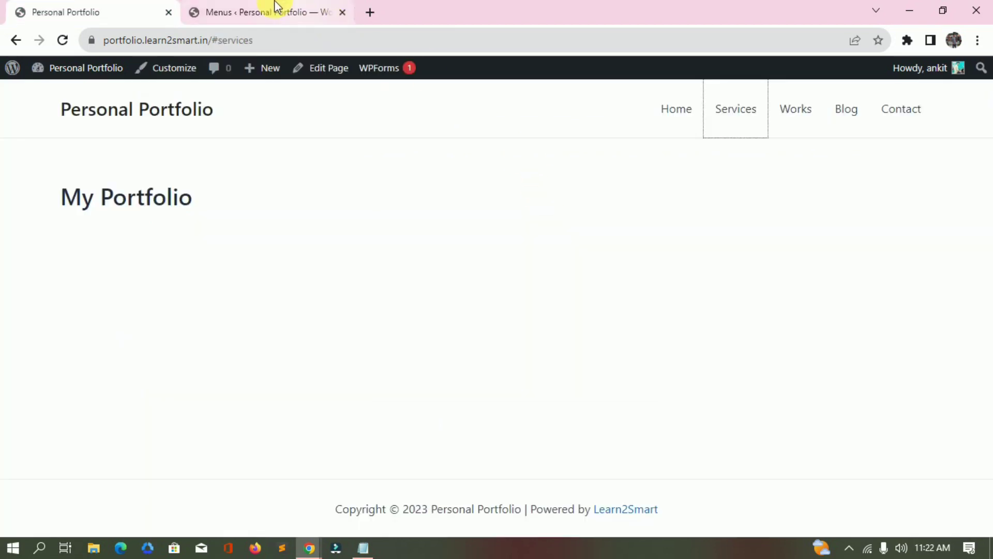
{"action": "left_click", "coordinate": [277, 6]}
{"action": "scroll", "coordinate": [570, 274], "scroll_direction": "down", "scroll_amount": 5}
{"action": "scroll", "coordinate": [646, 196], "scroll_direction": "up", "scroll_amount": 4}
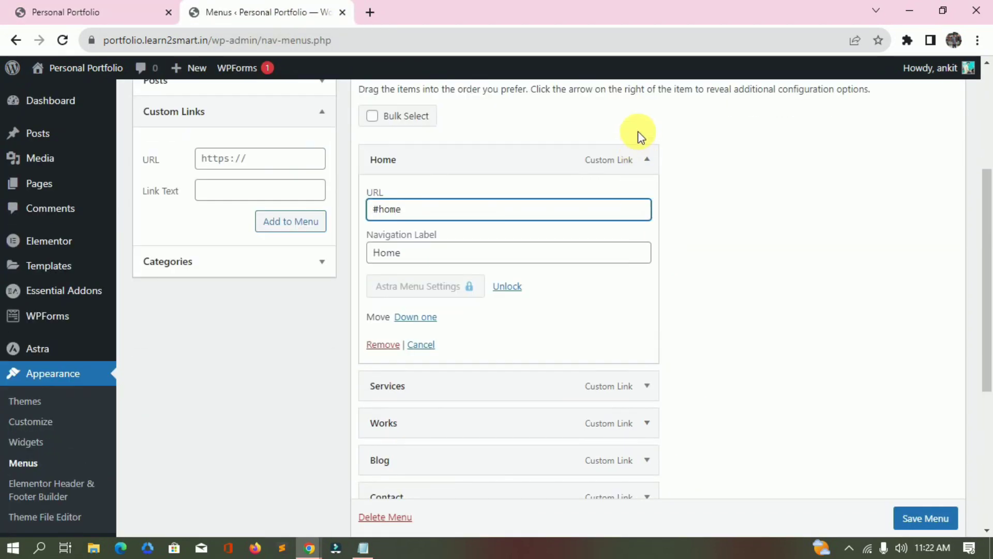
{"action": "left_click", "coordinate": [648, 158]}
{"action": "scroll", "coordinate": [691, 220], "scroll_direction": "up", "scroll_amount": 4}
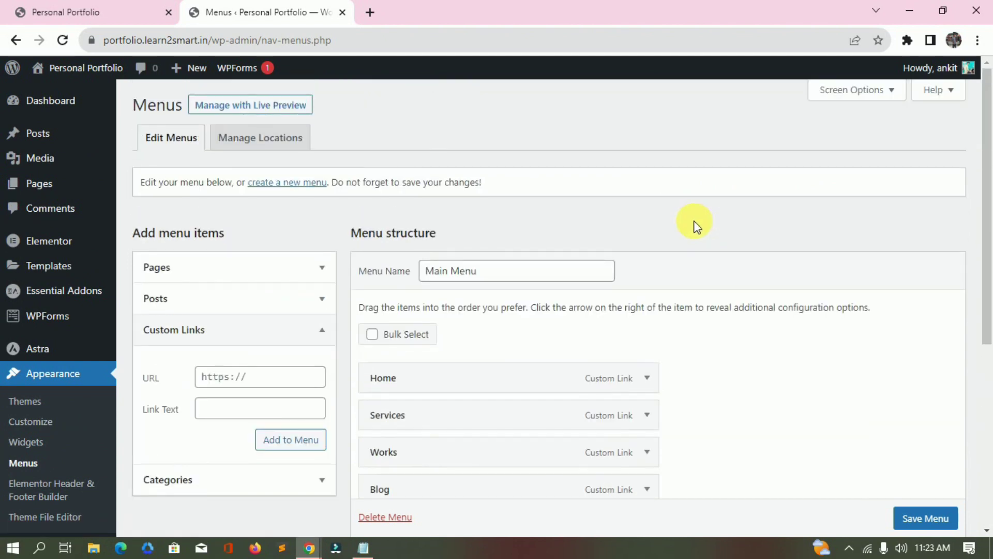
{"action": "scroll", "coordinate": [410, 388], "scroll_direction": "down", "scroll_amount": 3}
{"action": "left_click", "coordinate": [215, 233]}
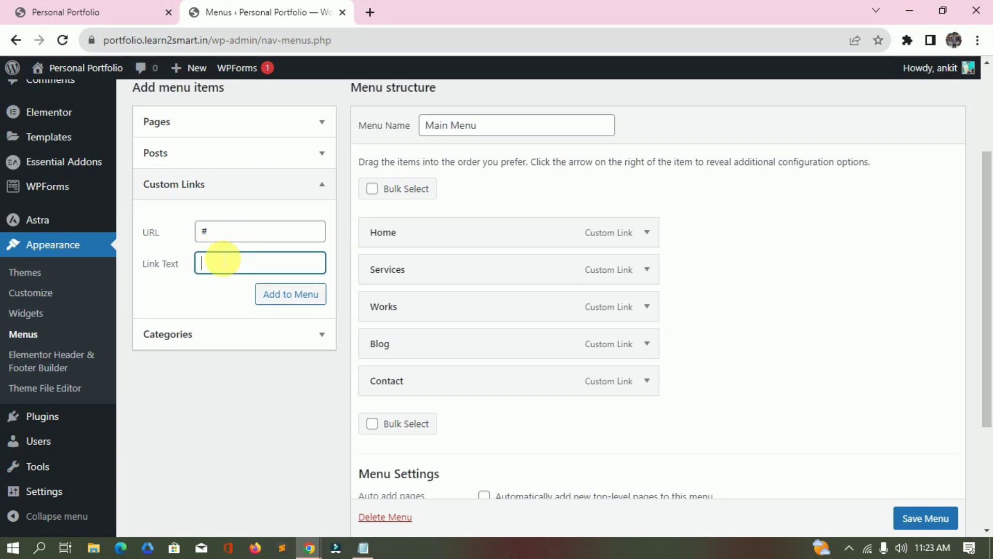
{"action": "left_click", "coordinate": [269, 298]}
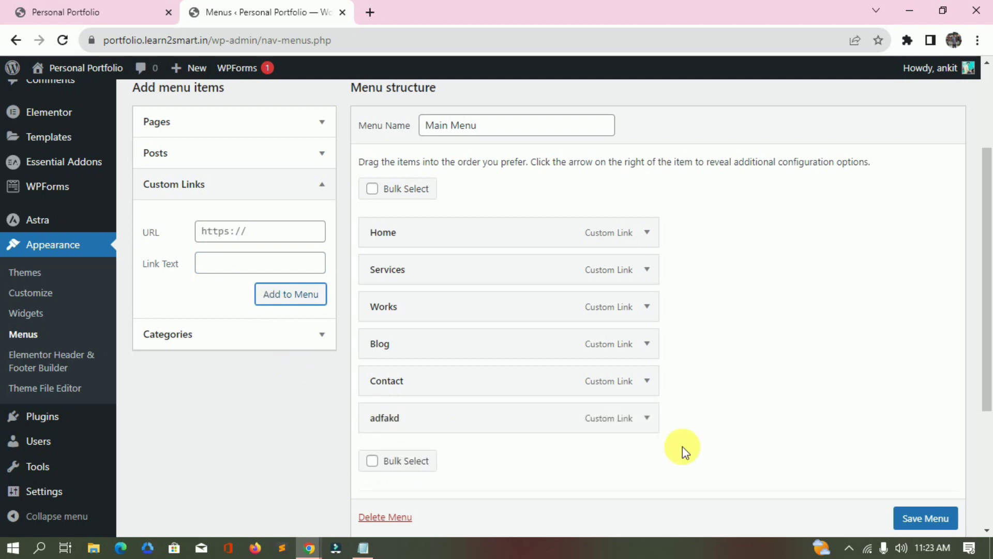
{"action": "left_click", "coordinate": [647, 418]}
{"action": "scroll", "coordinate": [647, 417], "scroll_direction": "down", "scroll_amount": 3}
{"action": "left_click", "coordinate": [383, 456]}
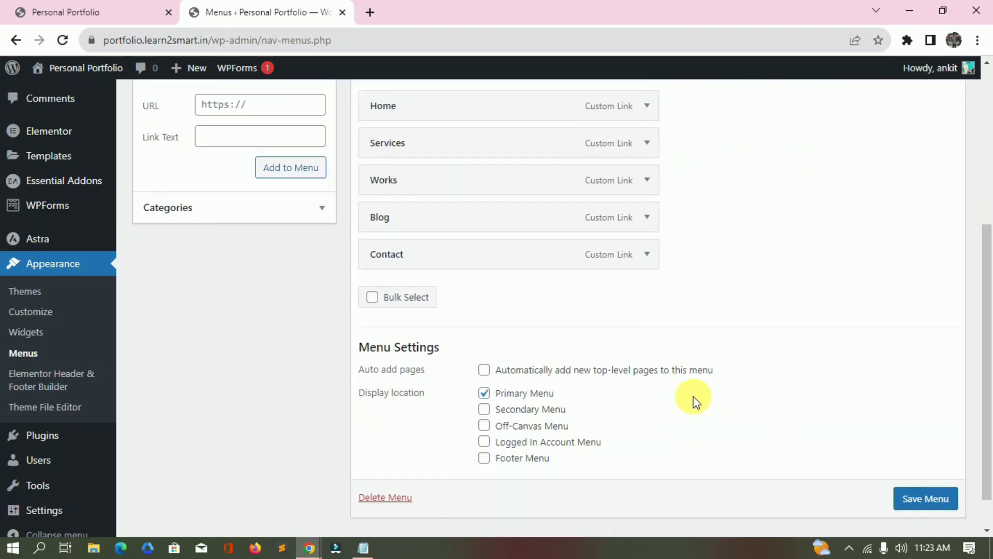
{"action": "scroll", "coordinate": [171, 288], "scroll_direction": "up", "scroll_amount": 4}
{"action": "left_click", "coordinate": [245, 228]}
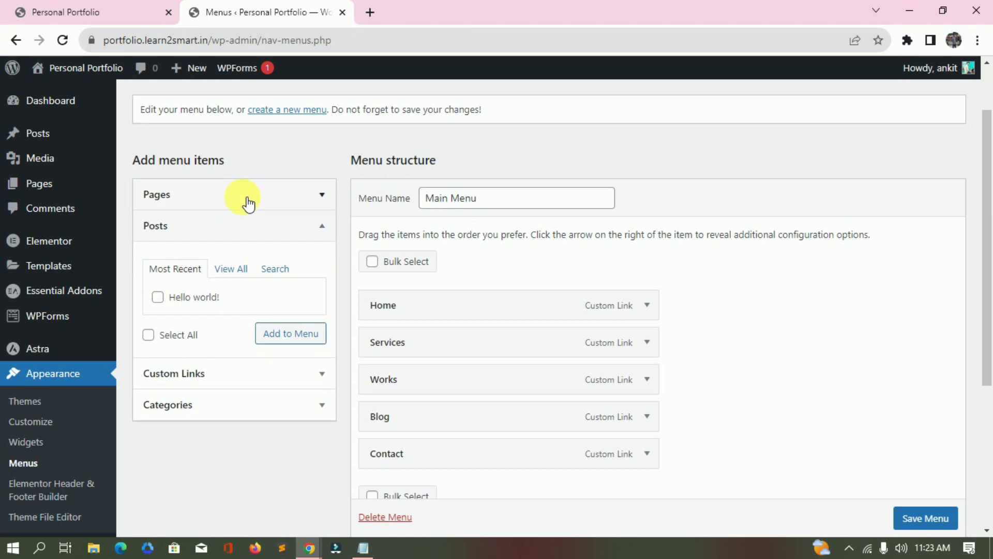
{"action": "left_click", "coordinate": [248, 203]}
{"action": "left_click", "coordinate": [158, 267]}
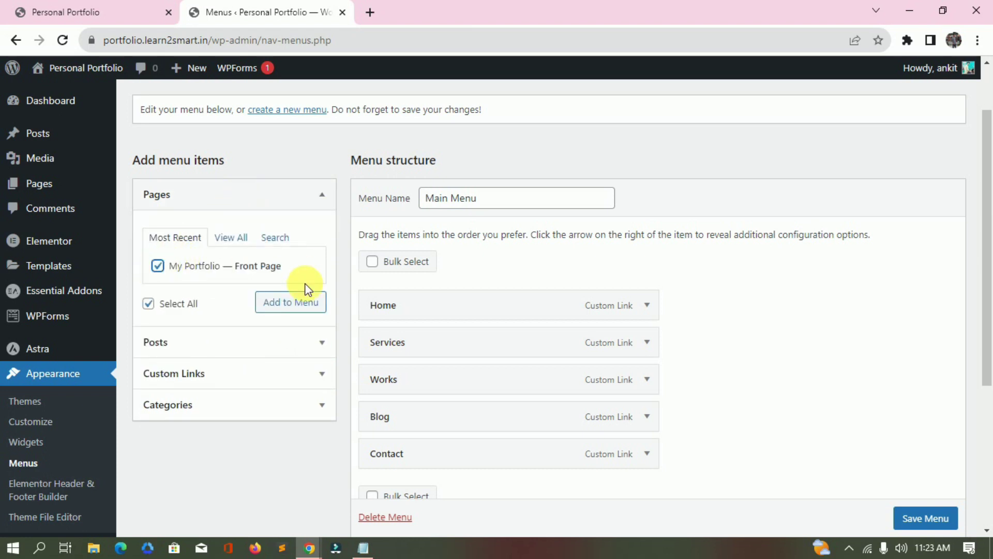
{"action": "left_click", "coordinate": [307, 302]}
{"action": "scroll", "coordinate": [628, 316], "scroll_direction": "down", "scroll_amount": 3}
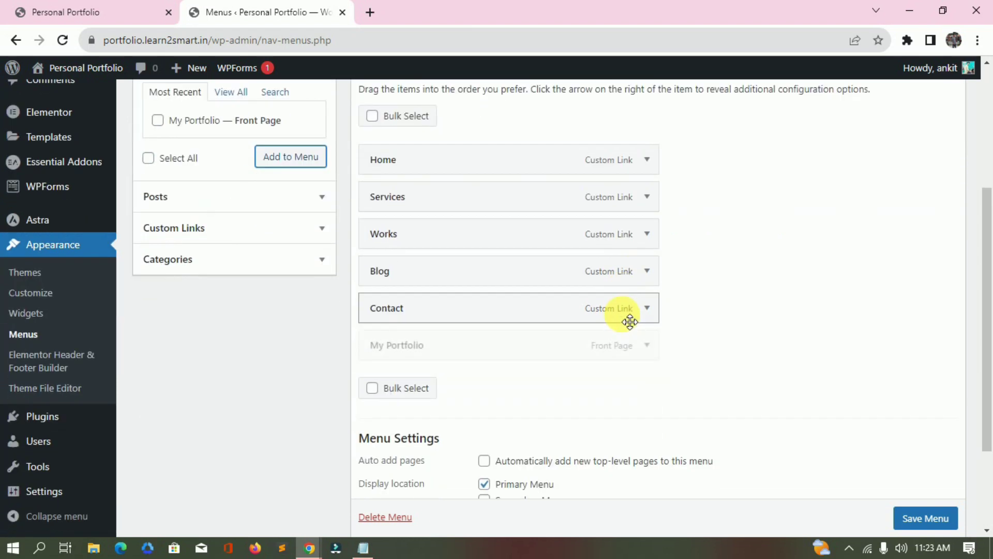
{"action": "left_click", "coordinate": [647, 345]}
{"action": "scroll", "coordinate": [410, 443], "scroll_direction": "down", "scroll_amount": 3}
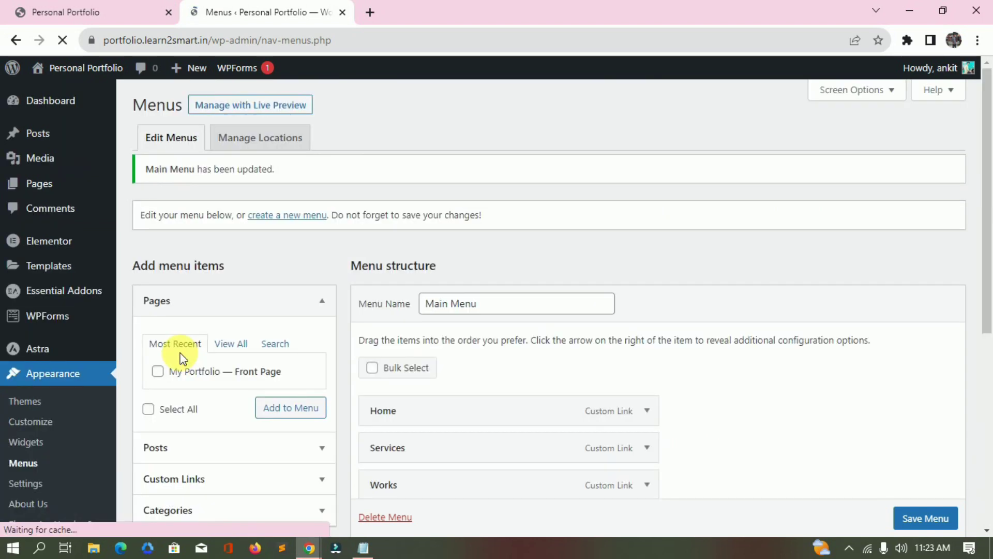
{"action": "scroll", "coordinate": [181, 354], "scroll_direction": "down", "scroll_amount": 4}
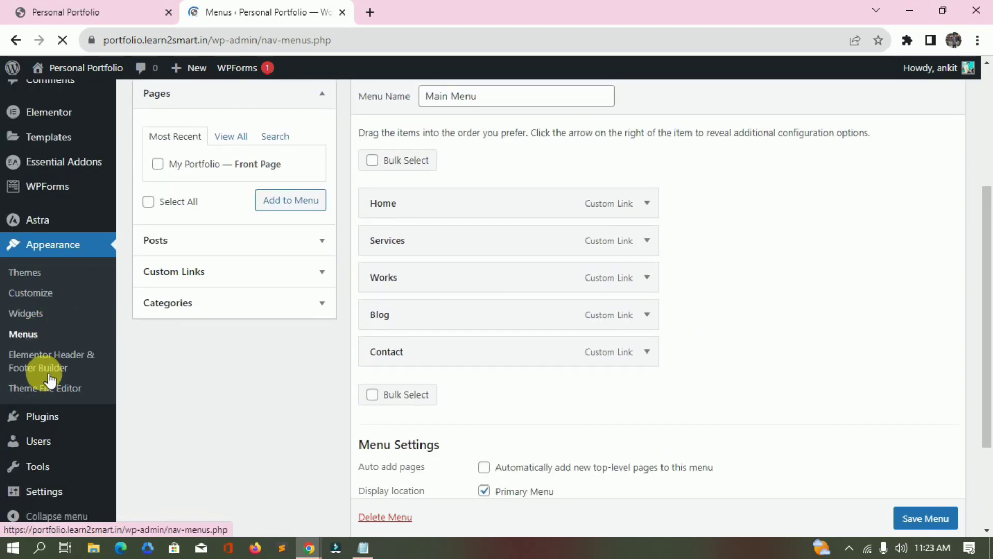
Open Elementor Header & Footer Builder in a new tab and restore both trashed templates.
{"action": "right_click", "coordinate": [49, 376]}
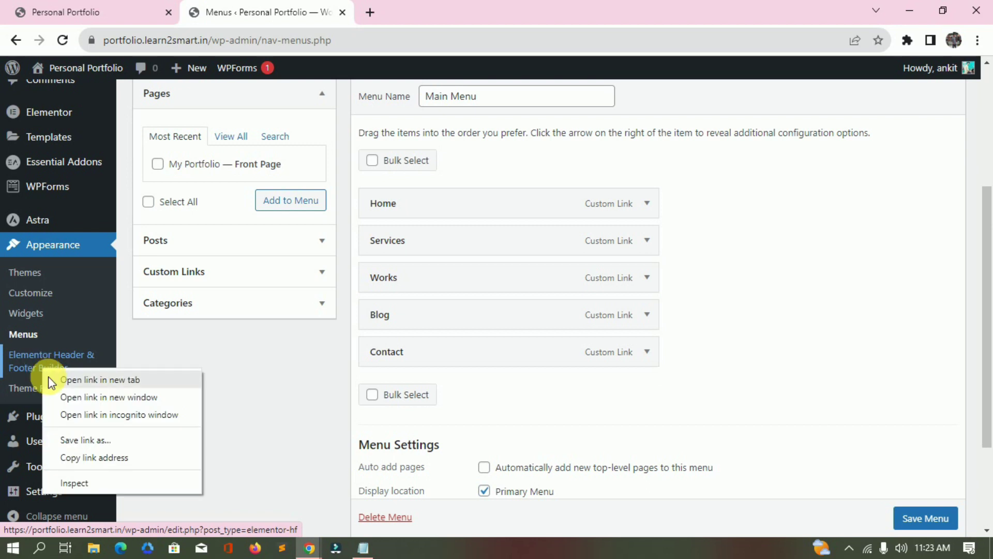
{"action": "left_click", "coordinate": [78, 381]}
{"action": "key", "text": "ctrl+Tab"}
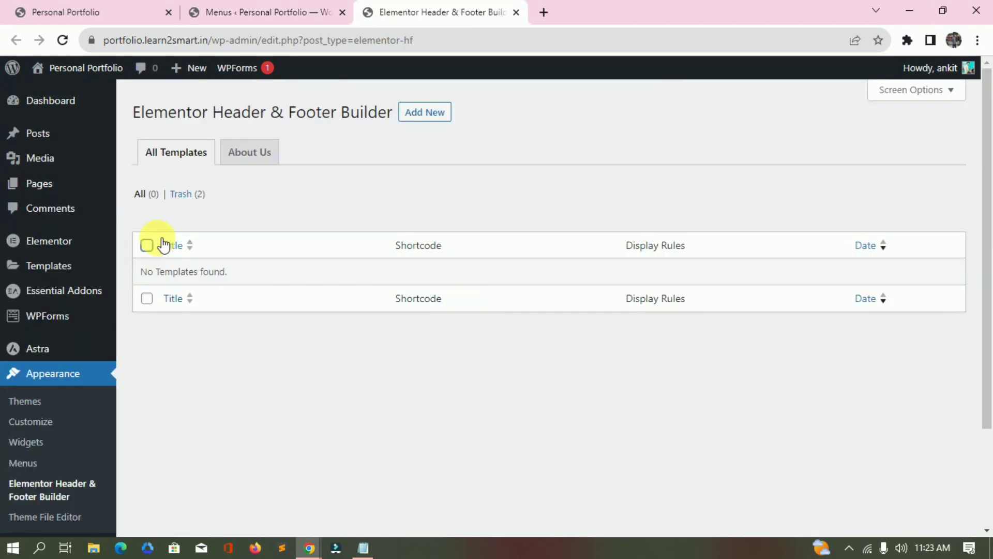
{"action": "left_click", "coordinate": [186, 194]}
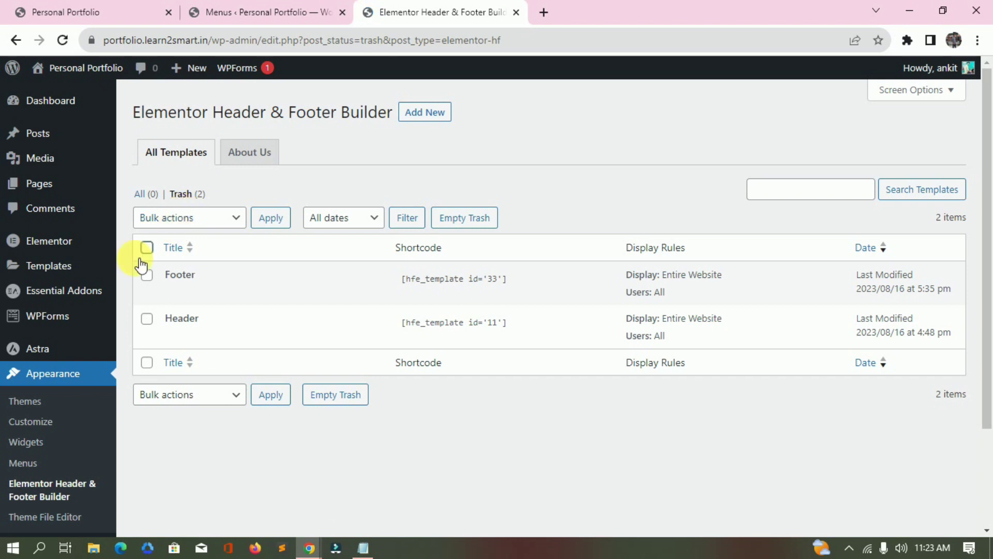
{"action": "left_click", "coordinate": [179, 222]}
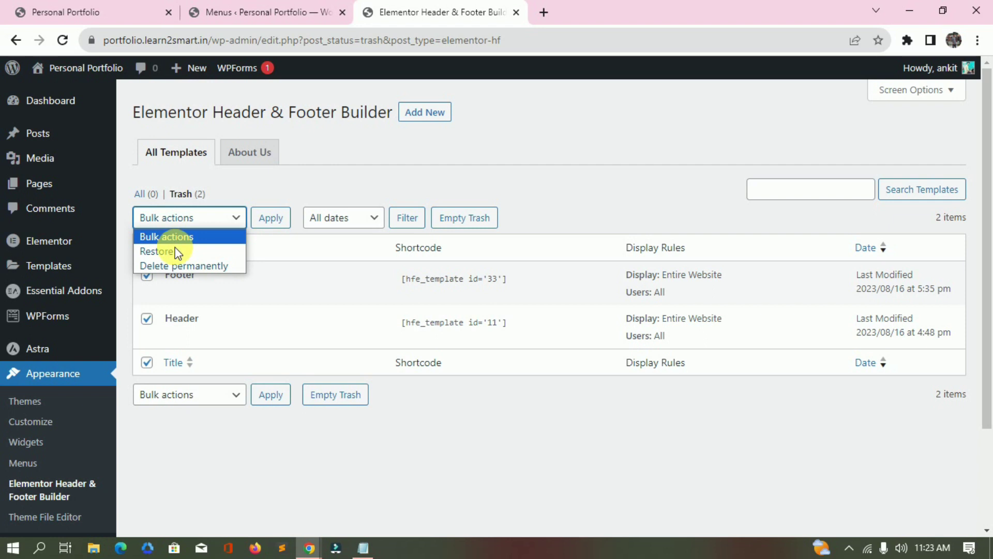
{"action": "left_click", "coordinate": [194, 251]}
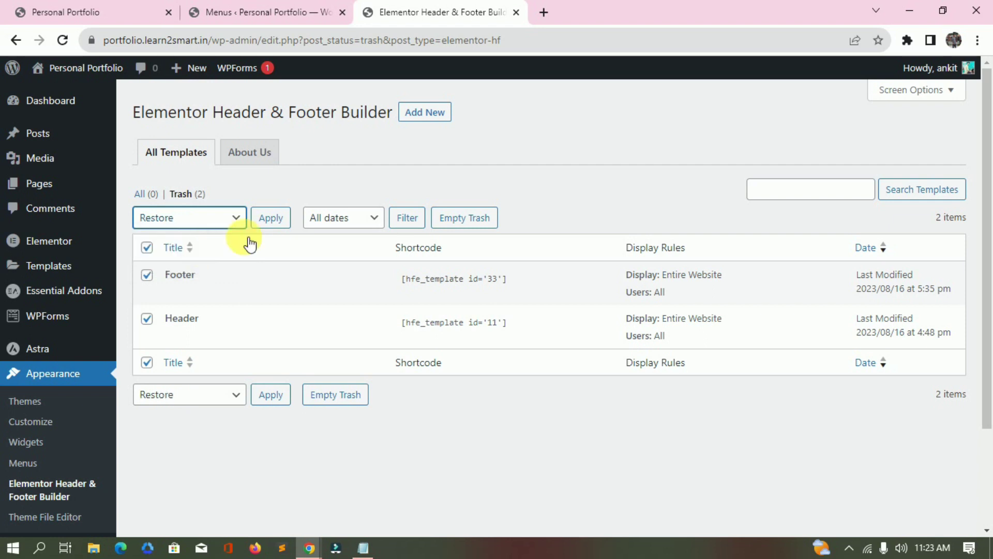
{"action": "left_click", "coordinate": [272, 220]}
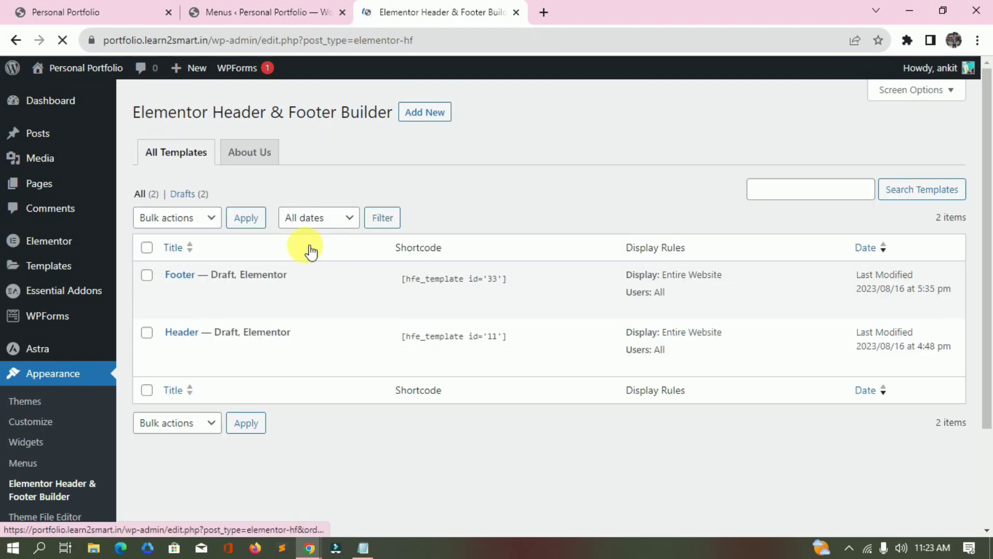
Quick-edit the Footer template and set its status to Published.
{"action": "mouse_move", "coordinate": [83, 267]}
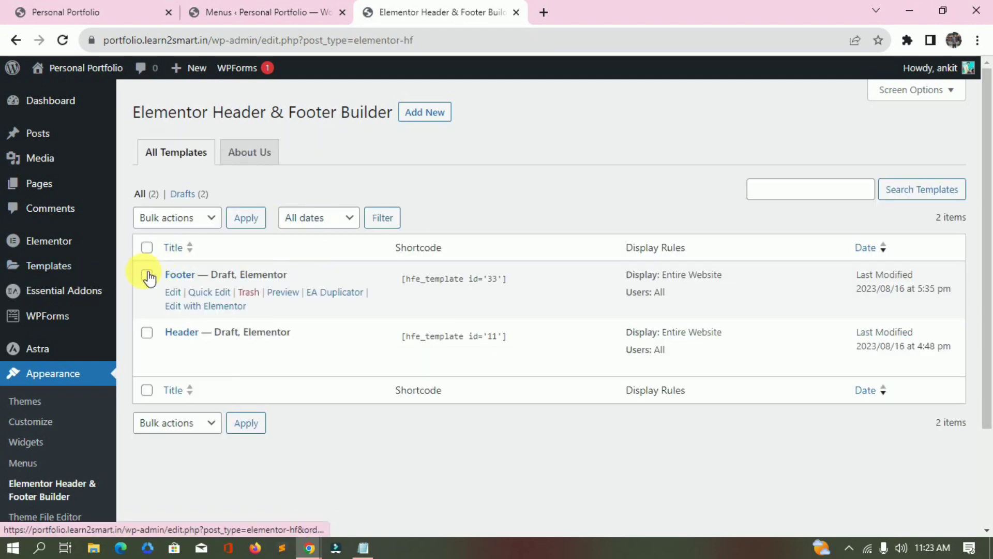
{"action": "left_click", "coordinate": [148, 248]}
{"action": "left_click", "coordinate": [174, 220]}
{"action": "left_click", "coordinate": [174, 248]}
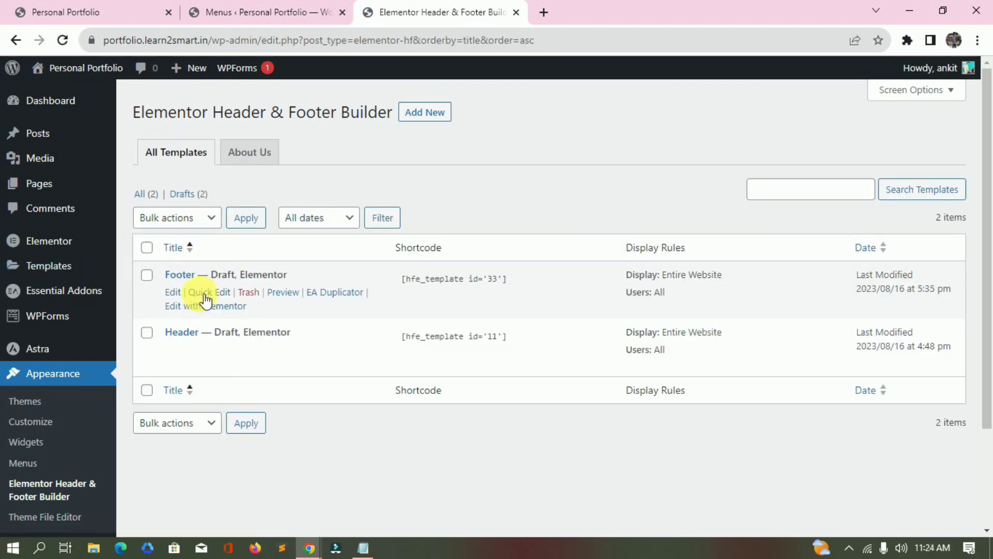
{"action": "left_click", "coordinate": [221, 293]}
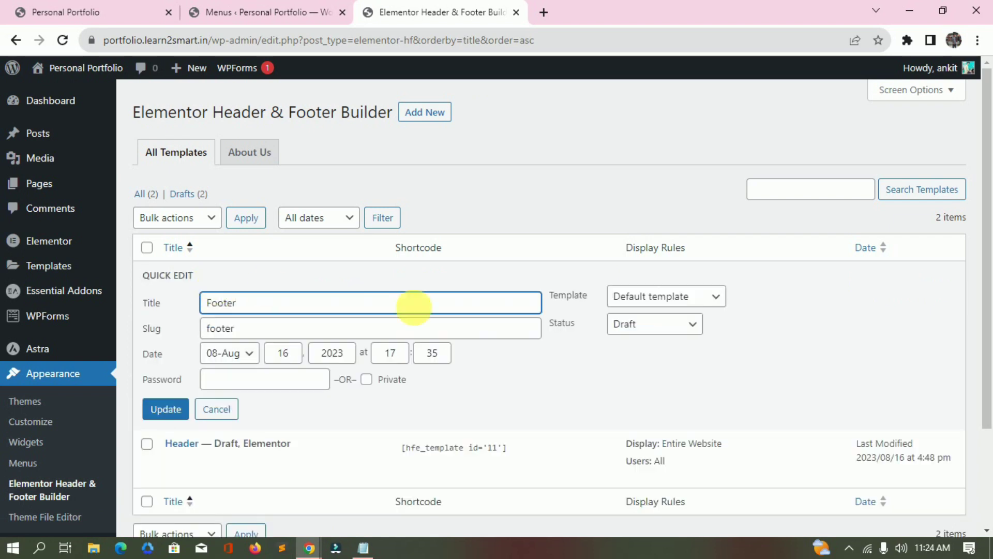
{"action": "left_click", "coordinate": [683, 295]}
{"action": "left_click", "coordinate": [676, 321]}
{"action": "left_click", "coordinate": [677, 324]}
{"action": "left_click", "coordinate": [647, 343]}
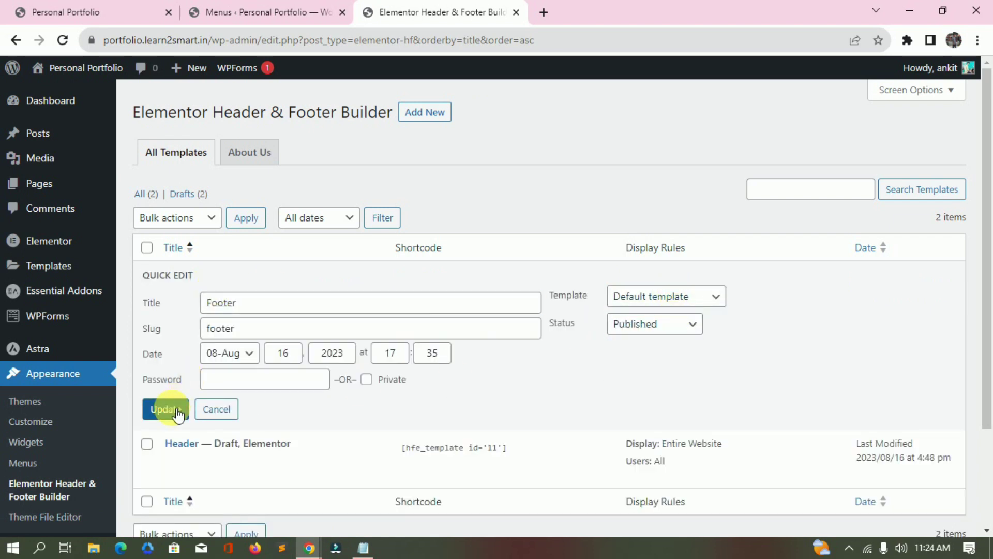
{"action": "left_click", "coordinate": [164, 409]}
Quick-edit the Header template and set its status to Published.
{"action": "left_click", "coordinate": [220, 347]}
{"action": "left_click", "coordinate": [656, 363]}
{"action": "left_click", "coordinate": [660, 368]}
{"action": "left_click", "coordinate": [654, 381]}
{"action": "left_click", "coordinate": [642, 399]}
{"action": "left_click", "coordinate": [166, 467]}
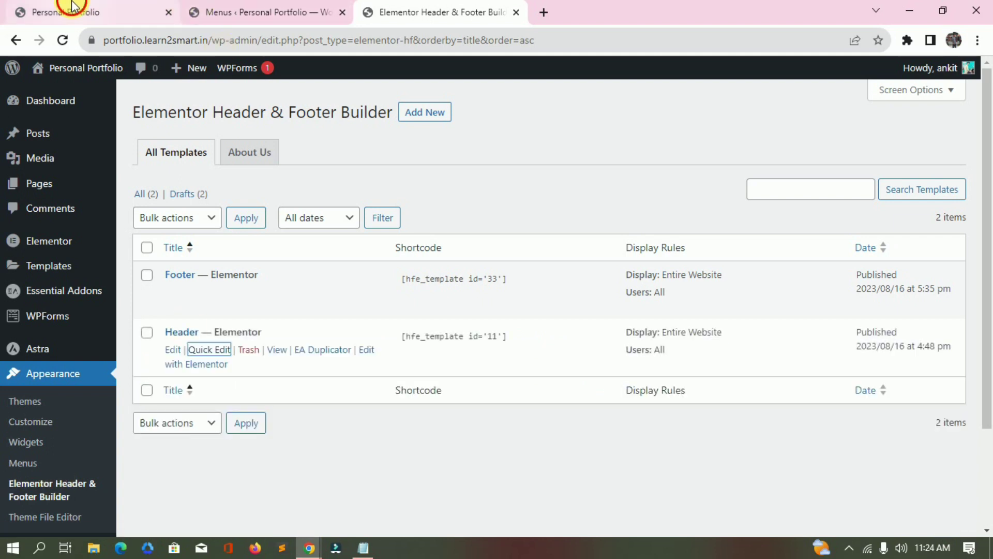
{"action": "left_click", "coordinate": [67, 10]}
Reload the live site and compare its header with the Dora theme preview.
{"action": "left_click", "coordinate": [161, 39]}
{"action": "key", "text": "Return"}
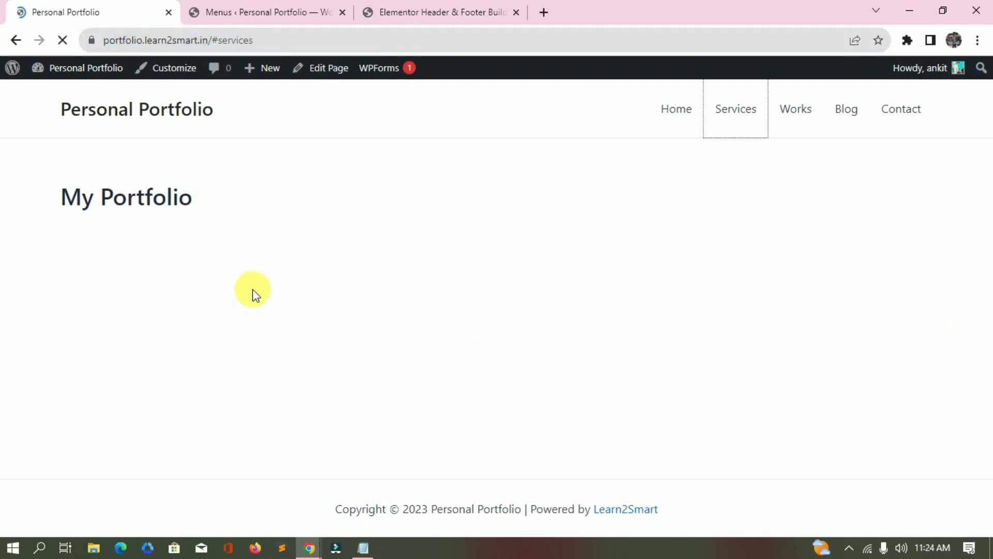
{"action": "key", "text": "alt+Tab"}
{"action": "key", "text": "alt+Tab"}
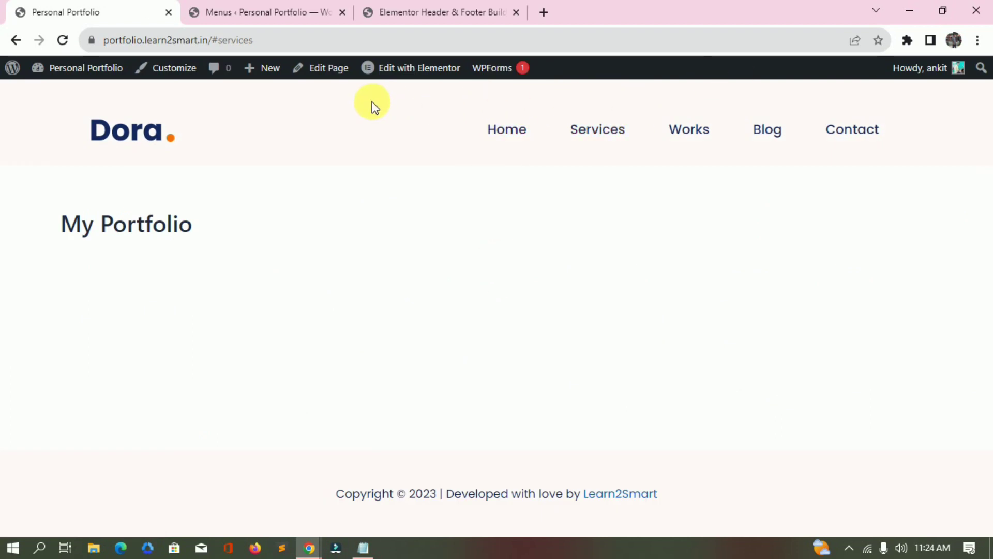
{"action": "key", "text": "alt+Tab"}
{"action": "key", "text": "ctrl+Tab"}
{"action": "key", "text": "ctrl+Tab"}
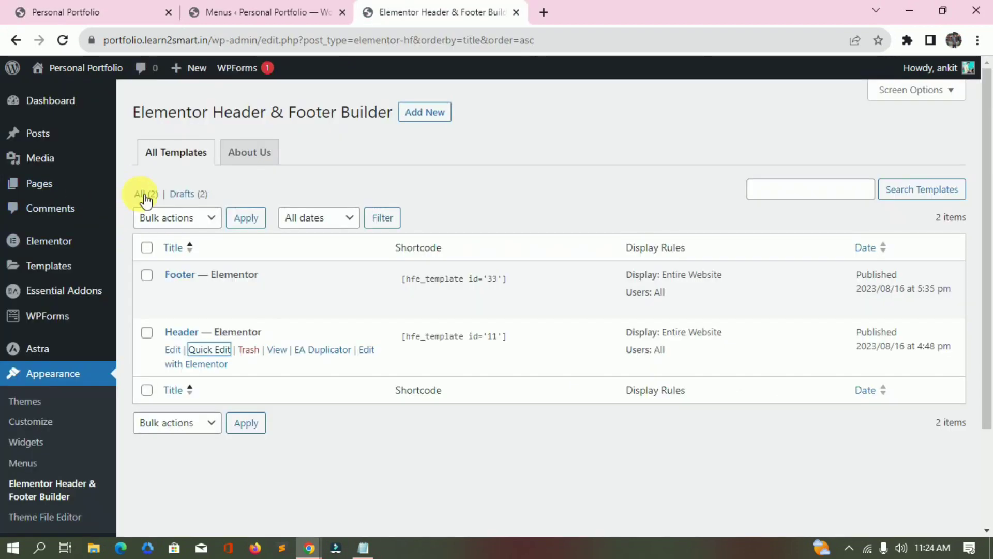
Bulk-move both the Footer and Header templates to the trash.
{"action": "left_click", "coordinate": [146, 194]}
{"action": "left_click", "coordinate": [148, 247]}
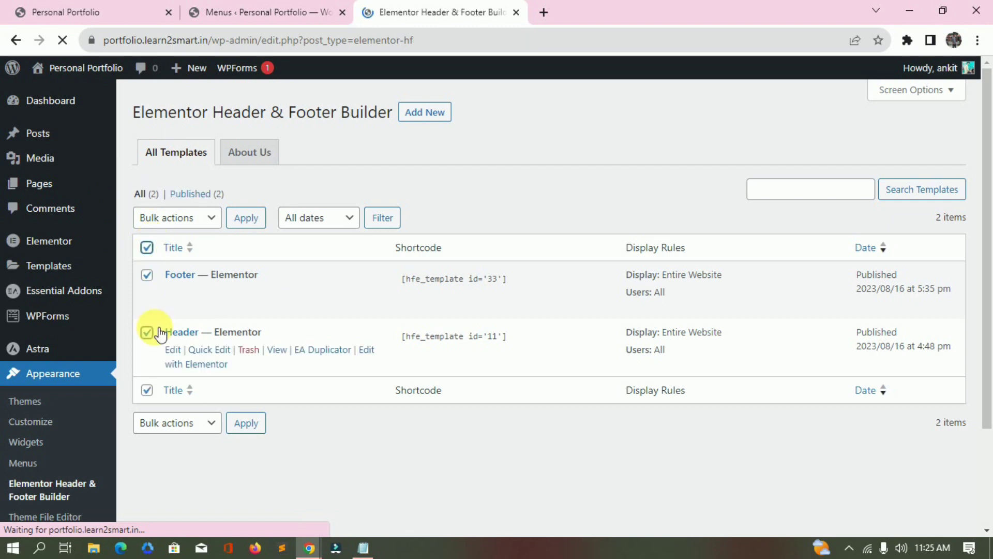
{"action": "left_click", "coordinate": [194, 218]}
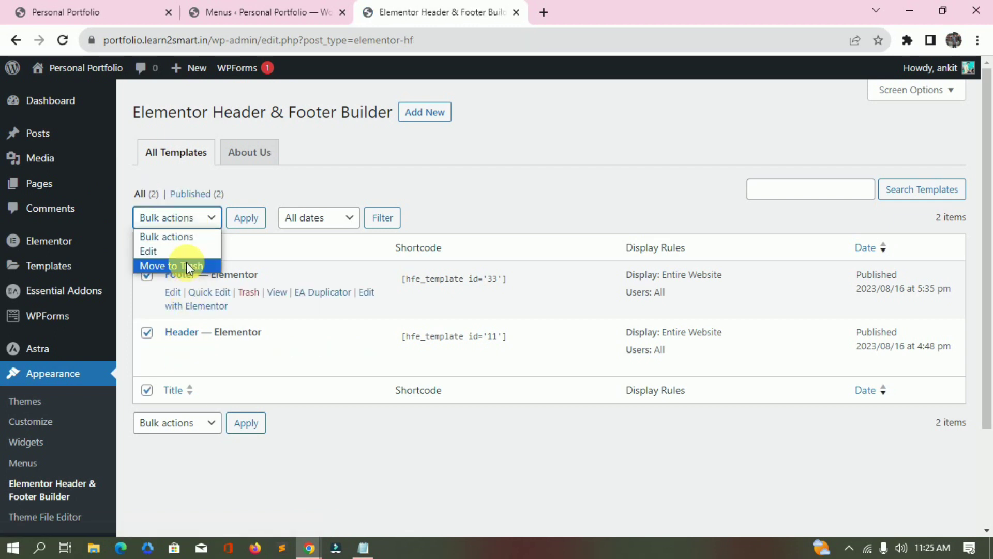
{"action": "left_click", "coordinate": [187, 265]}
{"action": "left_click", "coordinate": [254, 218]}
Reload the live site to confirm the default header, then start a new template.
{"action": "left_click", "coordinate": [129, 12]}
{"action": "left_click", "coordinate": [137, 40]}
{"action": "key", "text": "Return"}
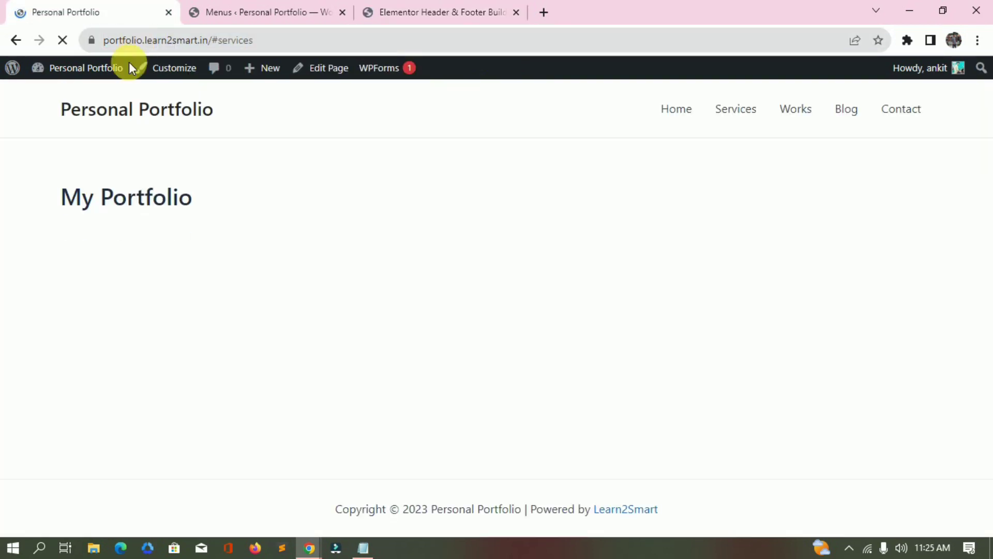
{"action": "left_click", "coordinate": [414, 8]}
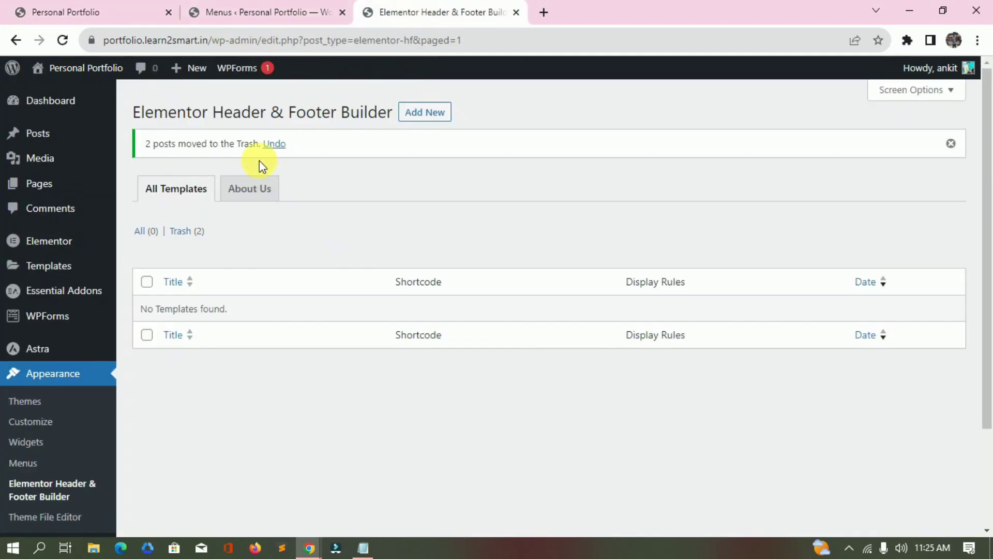
{"action": "left_click", "coordinate": [424, 112]}
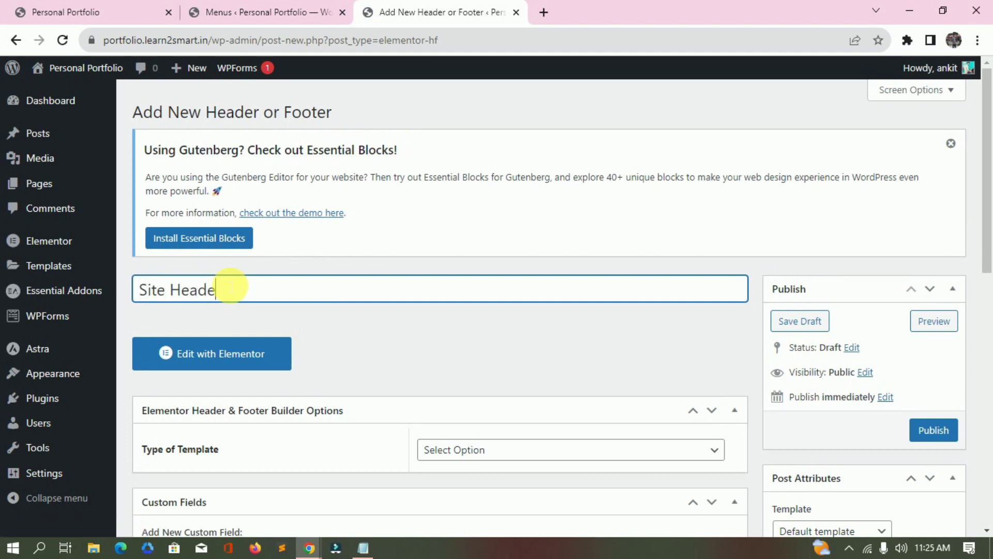
Make 'Site Header' a Header shown on the Entire Website for All user roles, then publish.
{"action": "scroll", "coordinate": [230, 287], "scroll_direction": "down", "scroll_amount": 3}
{"action": "left_click", "coordinate": [523, 305]}
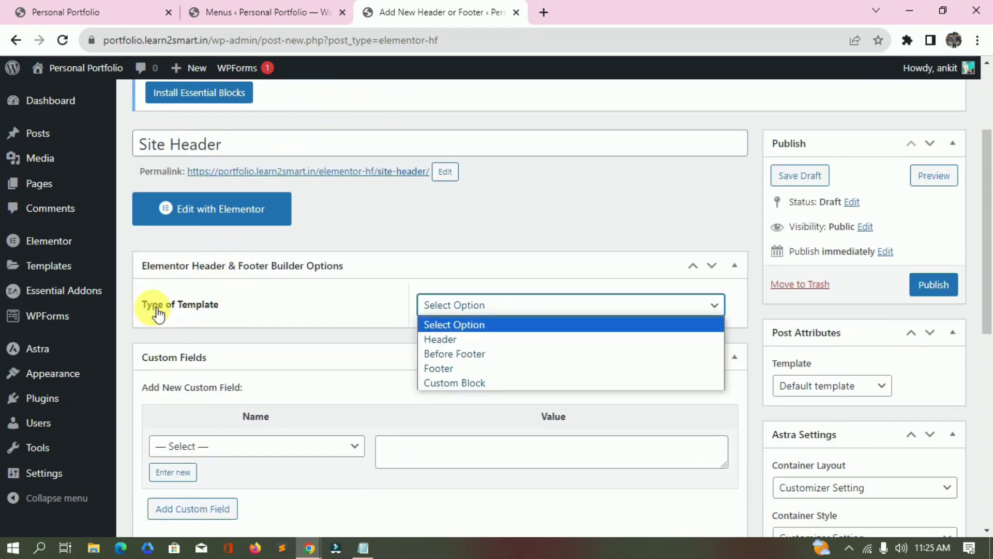
{"action": "left_click", "coordinate": [468, 340]}
{"action": "left_click", "coordinate": [593, 356]}
{"action": "left_click", "coordinate": [490, 91]}
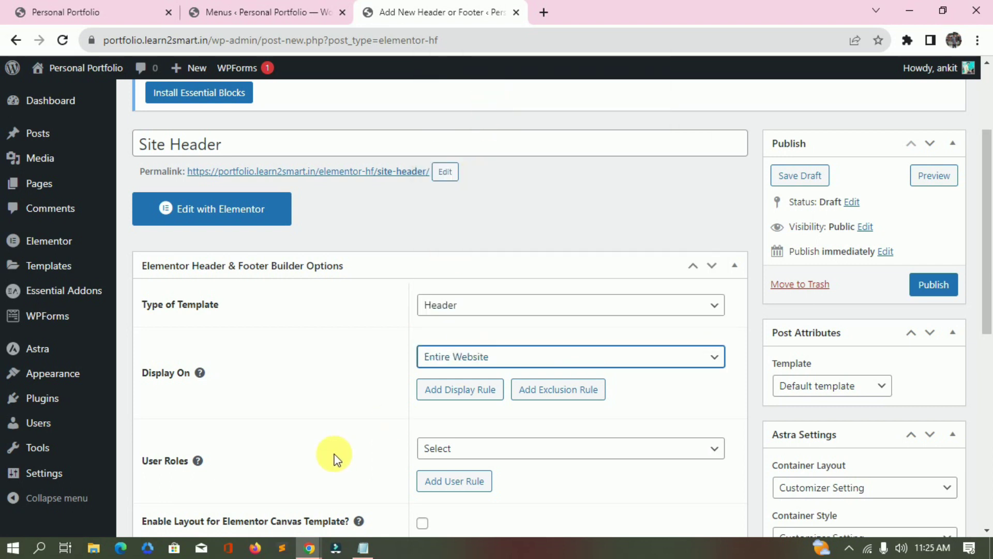
{"action": "scroll", "coordinate": [395, 277], "scroll_direction": "down", "scroll_amount": 4}
{"action": "left_click", "coordinate": [435, 228]}
{"action": "left_click", "coordinate": [435, 275]}
{"action": "scroll", "coordinate": [550, 281], "scroll_direction": "up", "scroll_amount": 3}
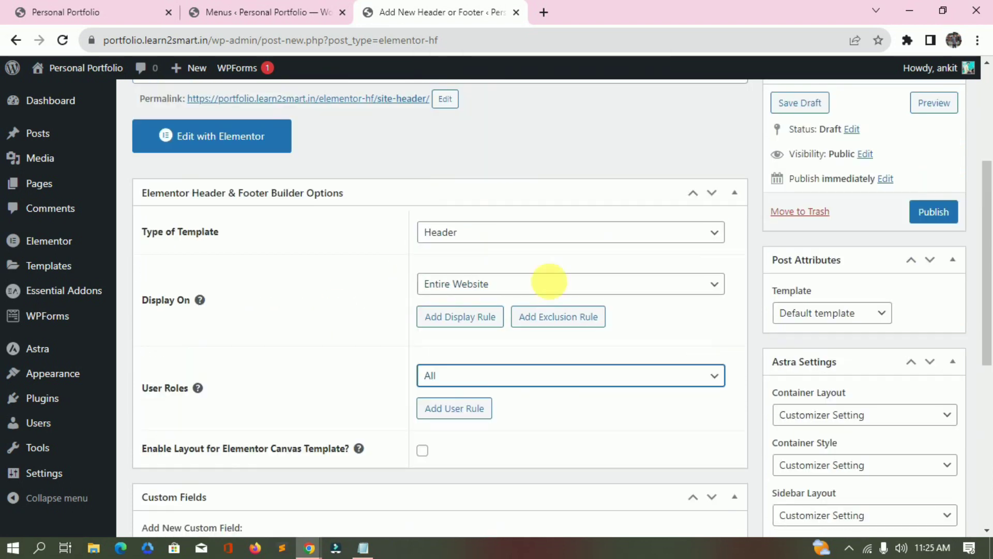
{"action": "left_click", "coordinate": [931, 213]}
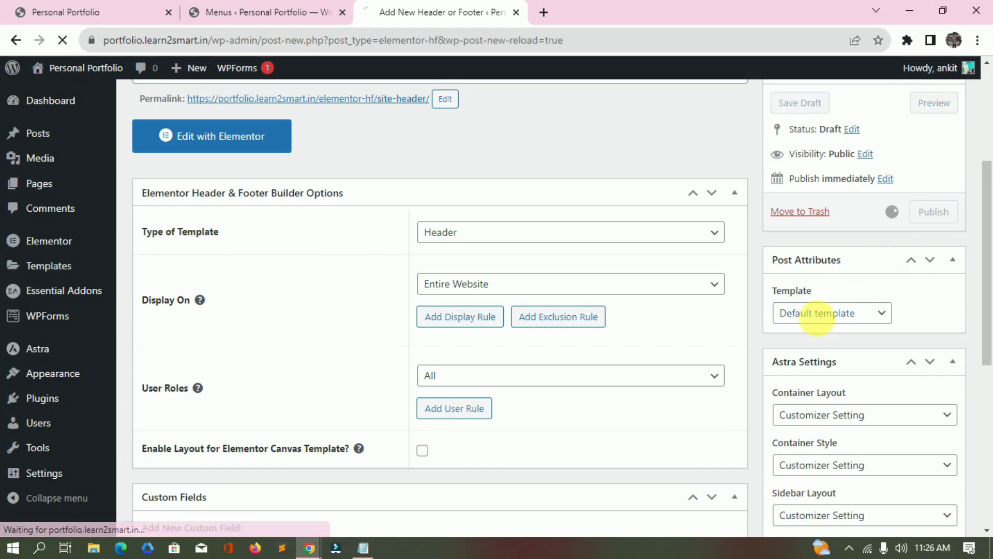
{"action": "scroll", "coordinate": [212, 284], "scroll_direction": "down", "scroll_amount": 3}
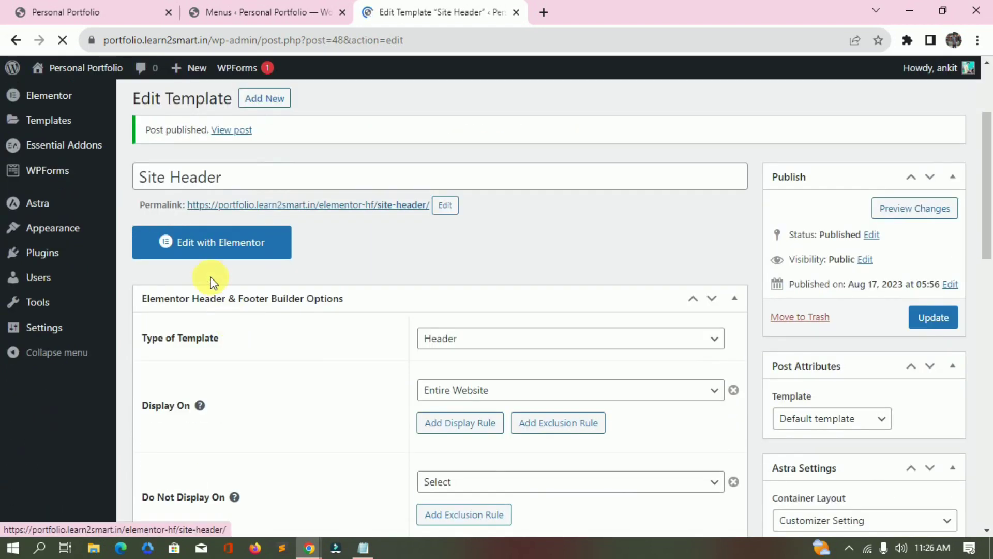
Open the Site Header template in Elementor and undo an accidentally added counter widget.
{"action": "left_click", "coordinate": [201, 247]}
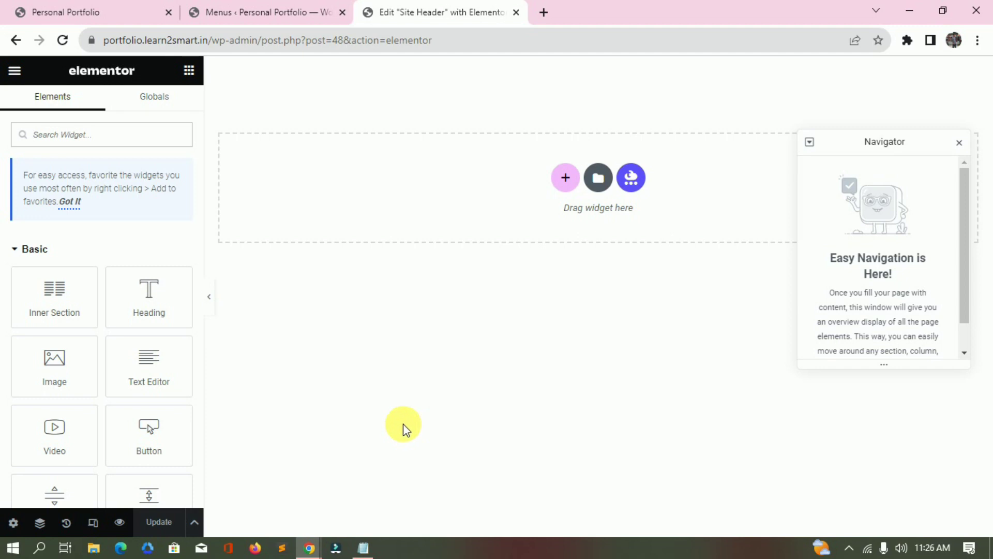
{"action": "scroll", "coordinate": [98, 301], "scroll_direction": "down", "scroll_amount": 4}
{"action": "scroll", "coordinate": [104, 310], "scroll_direction": "up", "scroll_amount": 4}
{"action": "scroll", "coordinate": [104, 311], "scroll_direction": "down", "scroll_amount": 8}
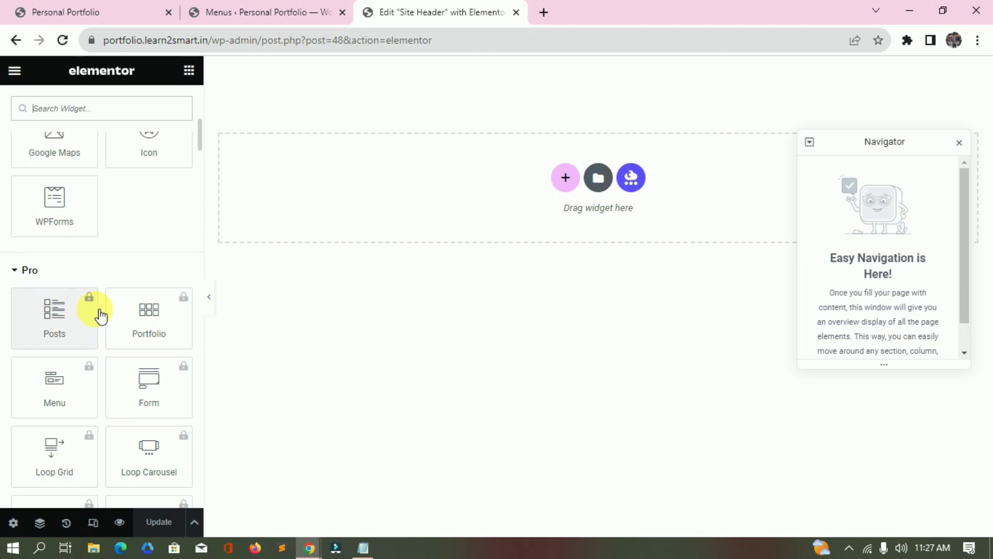
{"action": "scroll", "coordinate": [100, 316], "scroll_direction": "down", "scroll_amount": 20}
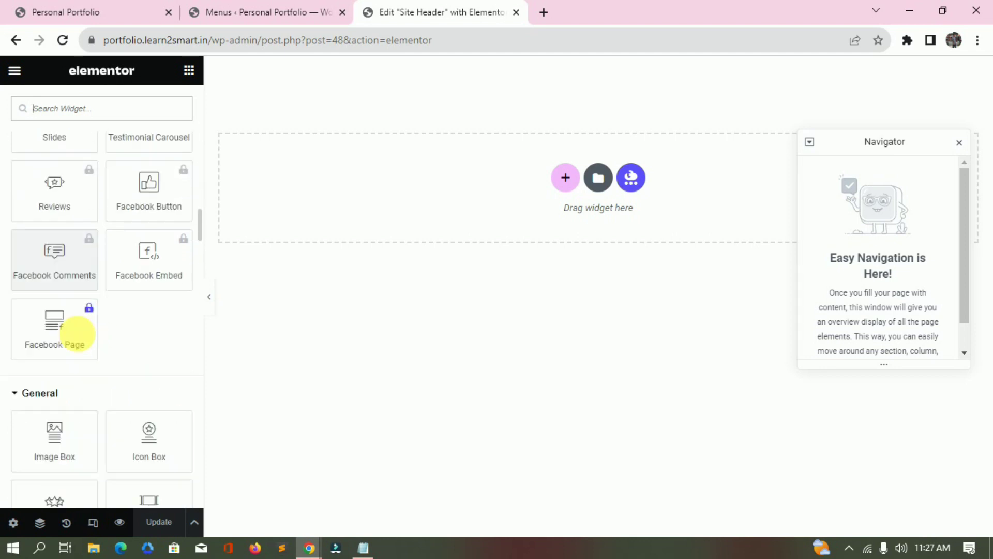
{"action": "scroll", "coordinate": [76, 334], "scroll_direction": "down", "scroll_amount": 5}
{"action": "left_click_drag", "start_coordinate": [55, 368], "coordinate": [495, 201]}
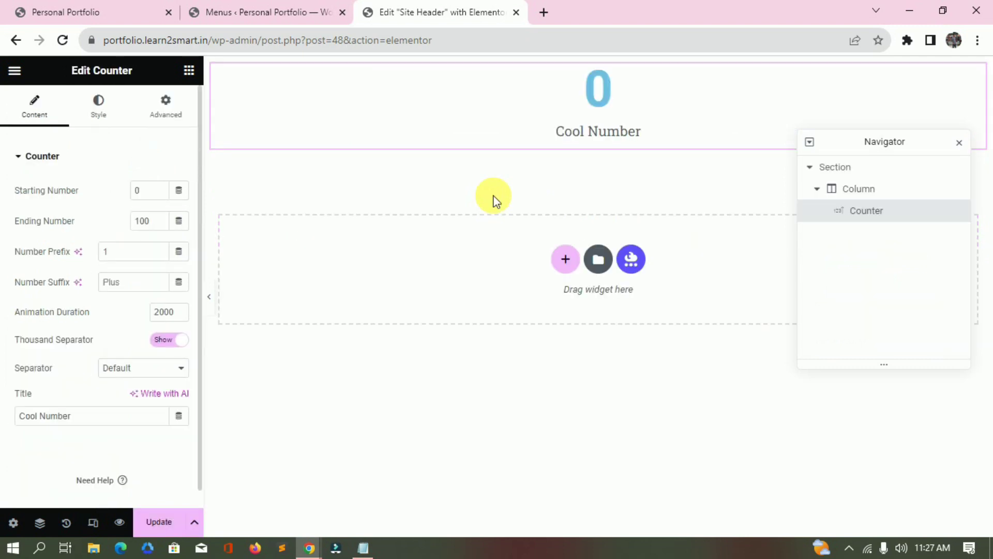
{"action": "key", "text": "ctrl+z"}
Add a test heading and a text block, replacing the Lorem ipsum text with 'ddfs'.
{"action": "left_click_drag", "start_coordinate": [158, 308], "coordinate": [832, 162]}
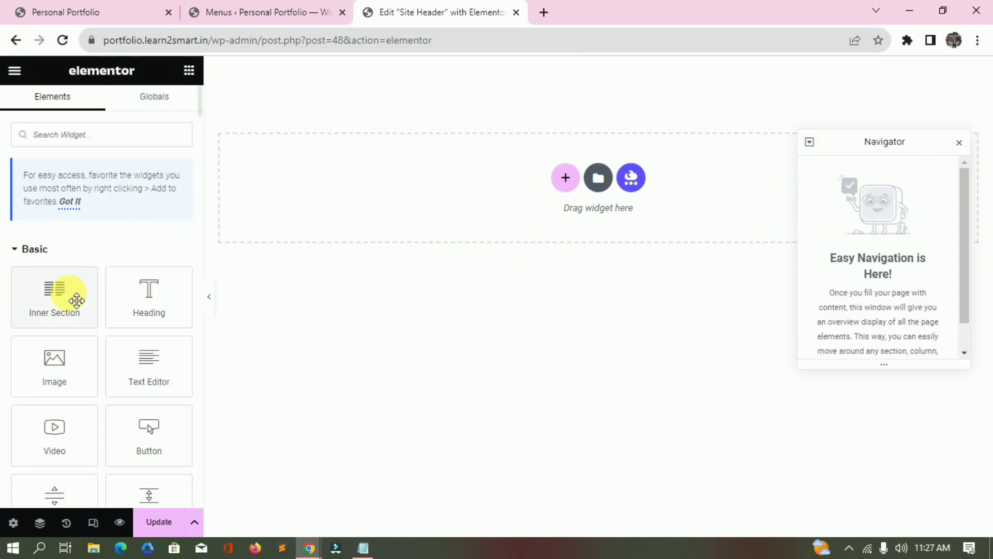
{"action": "left_click_drag", "start_coordinate": [181, 383], "coordinate": [429, 179]}
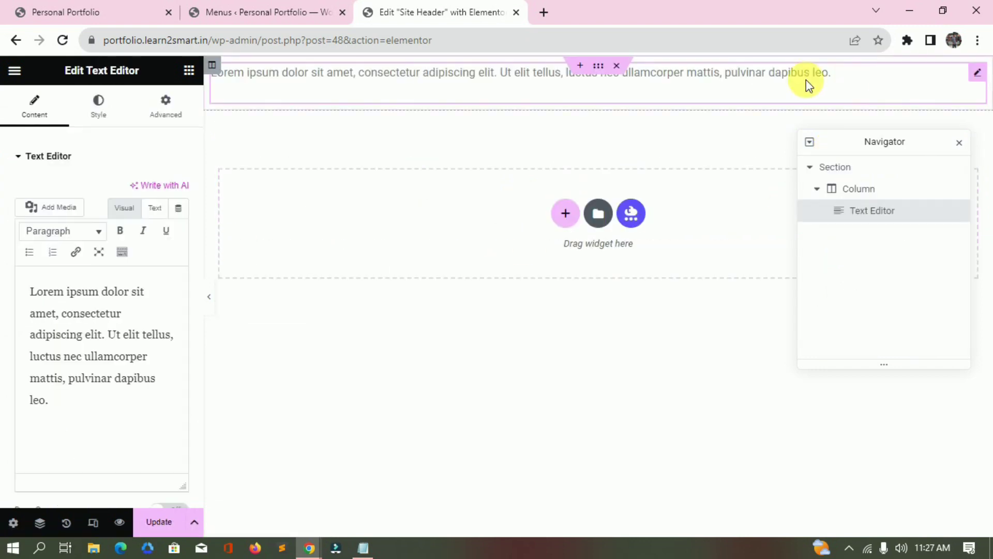
{"action": "left_click", "coordinate": [83, 405]}
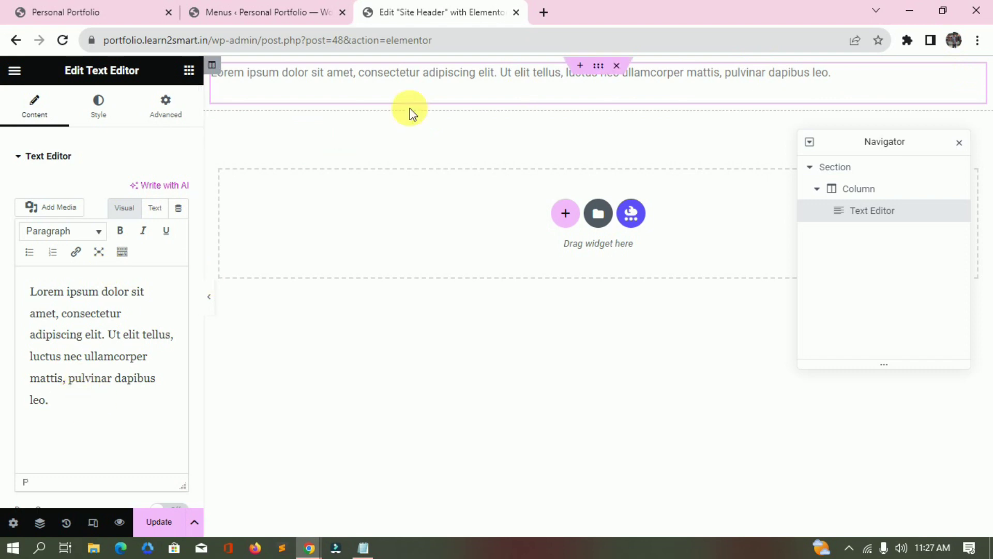
{"action": "triple_click", "coordinate": [102, 368]}
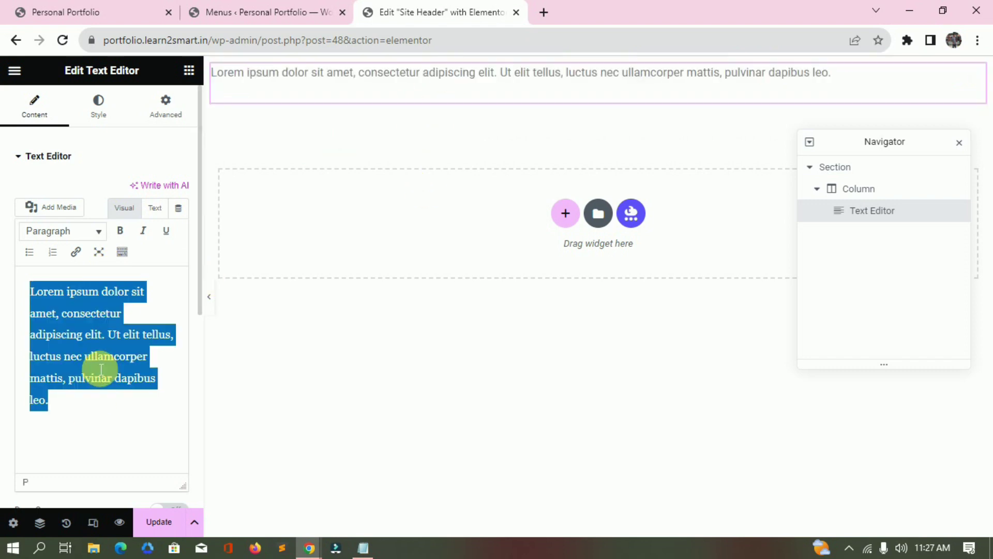
{"action": "type", "text": "ddfsdsf"}
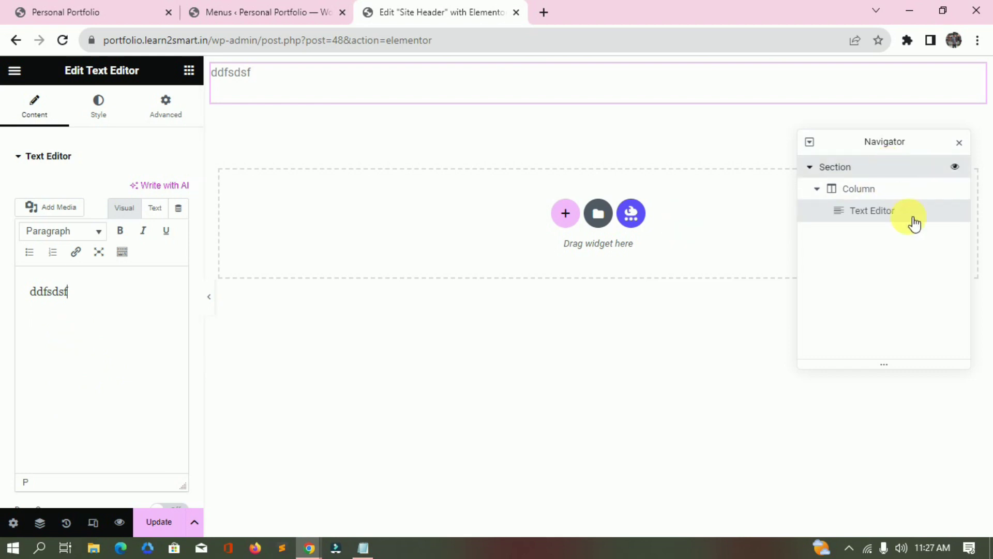
Reopen the Navigator and delete the section holding the text block.
{"action": "left_click", "coordinate": [921, 170]}
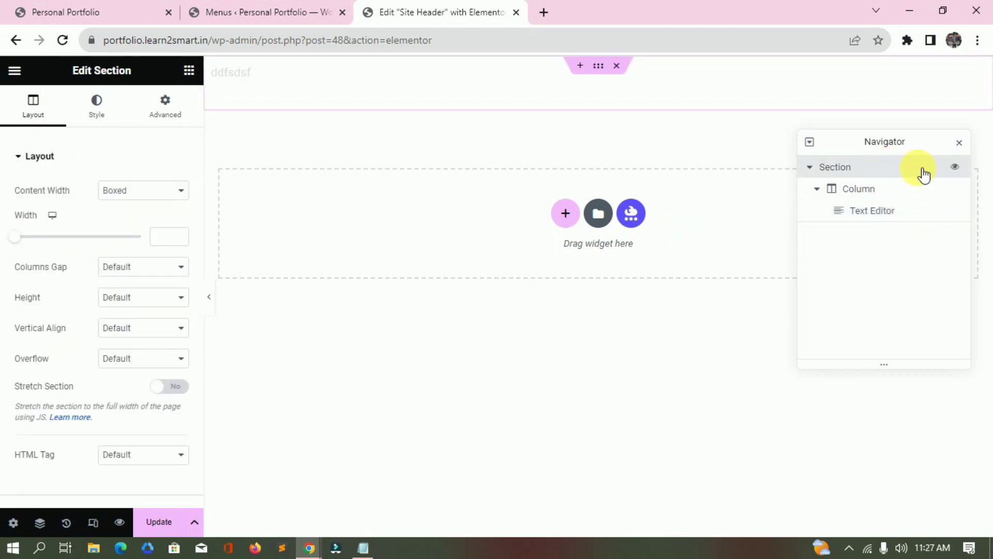
{"action": "left_click", "coordinate": [41, 523]}
{"action": "left_click", "coordinate": [40, 523]}
{"action": "left_click", "coordinate": [40, 523]}
{"action": "left_click", "coordinate": [40, 523]}
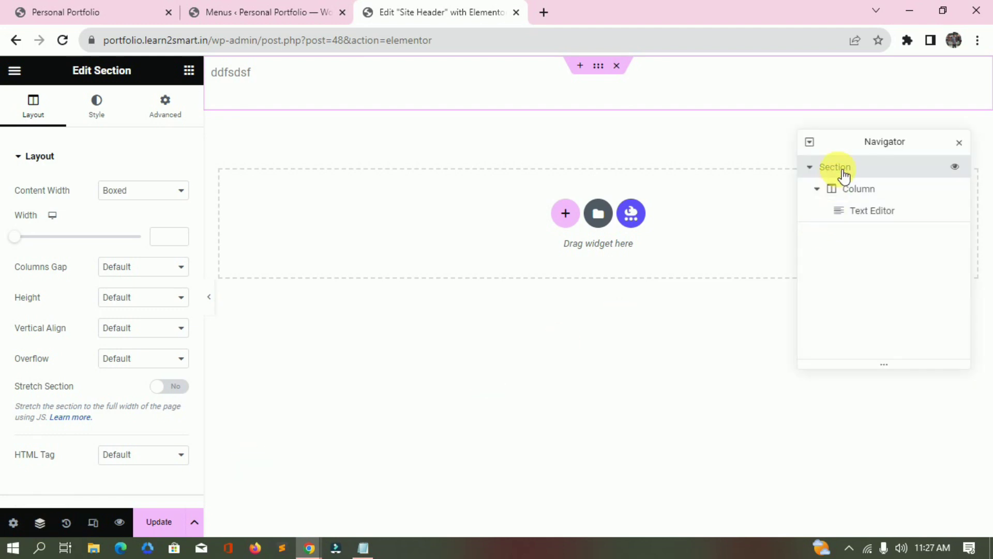
{"action": "left_click", "coordinate": [874, 212]}
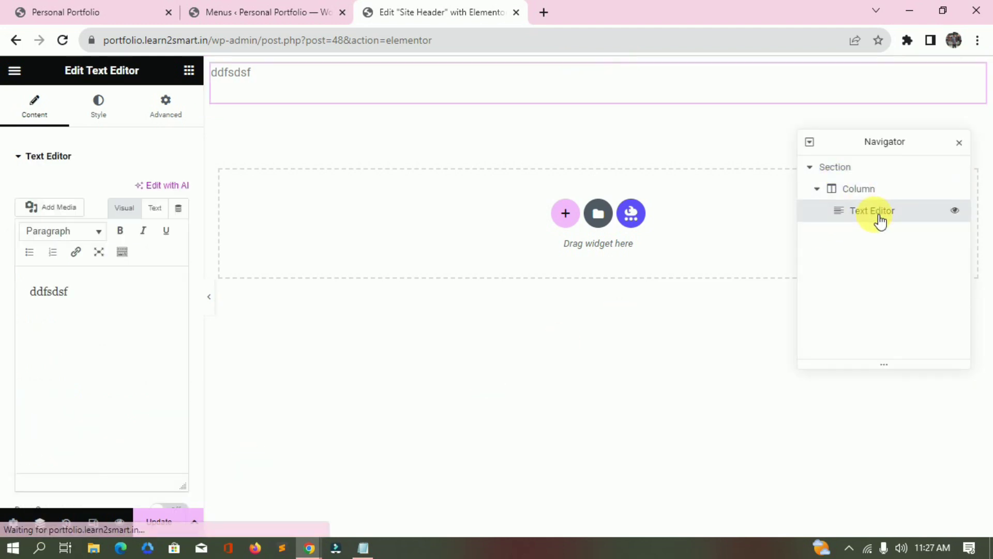
{"action": "left_click", "coordinate": [844, 167]}
{"action": "right_click", "coordinate": [843, 167]}
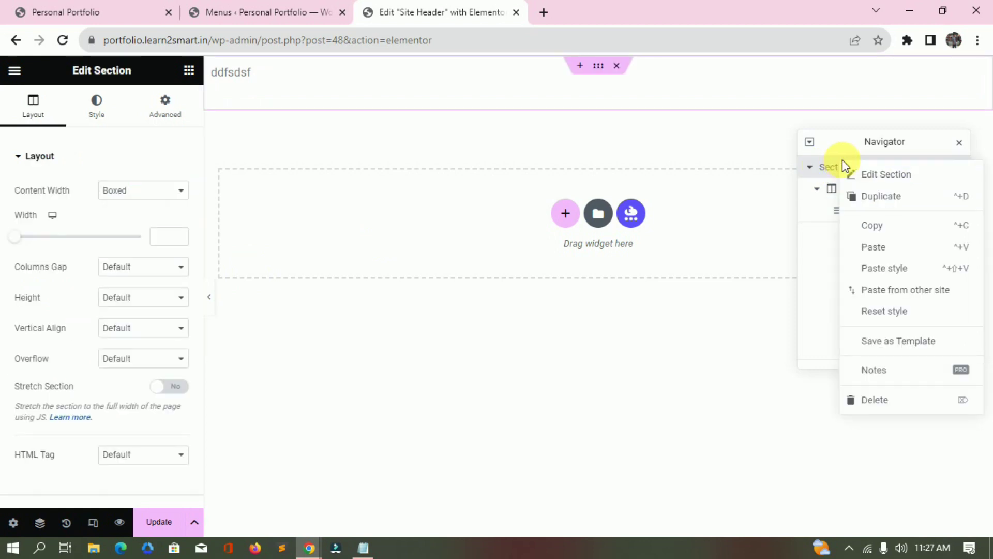
{"action": "left_click", "coordinate": [884, 408]}
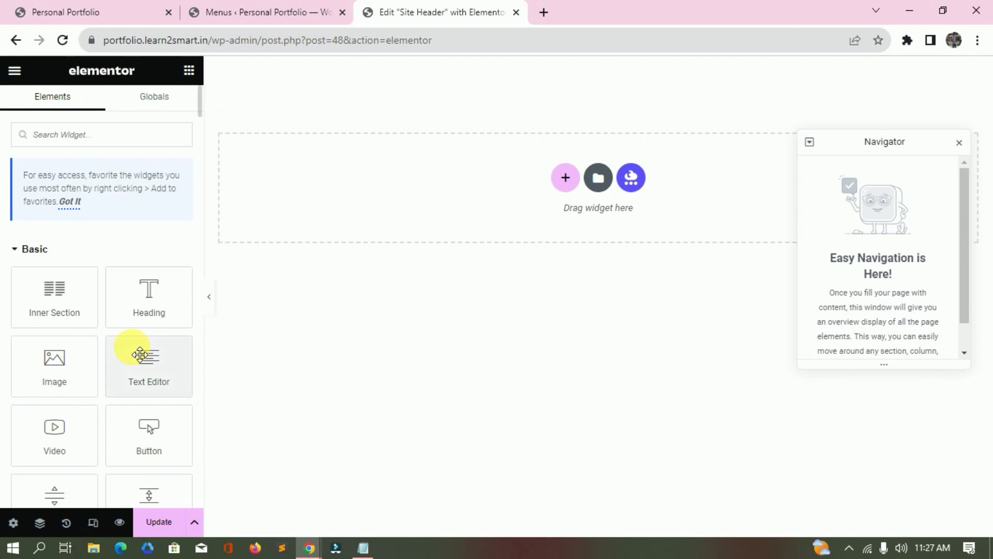
Add a heading section, then duplicate it and copy-paste it to make three heading sections.
{"action": "left_click_drag", "start_coordinate": [171, 303], "coordinate": [402, 202]}
{"action": "left_click", "coordinate": [863, 168]}
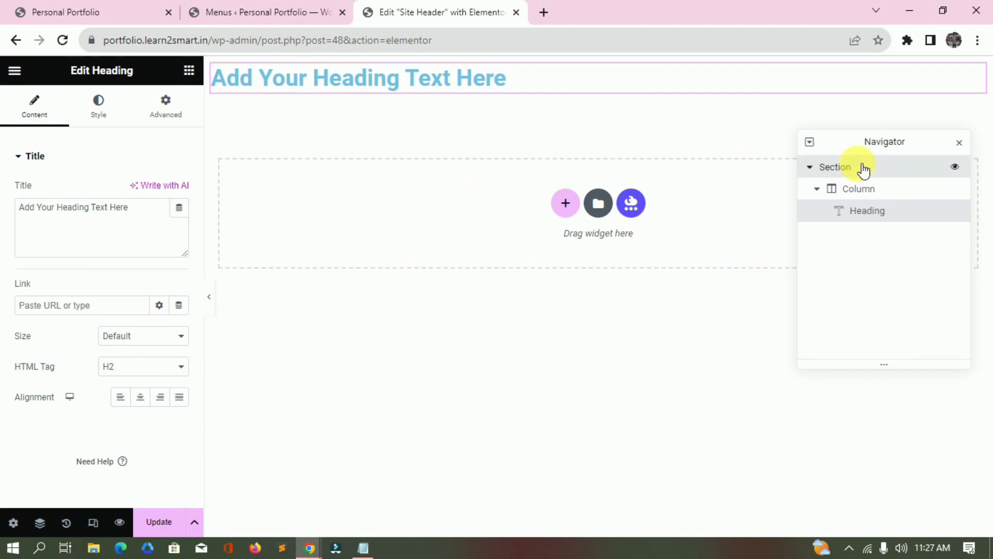
{"action": "right_click", "coordinate": [864, 169]}
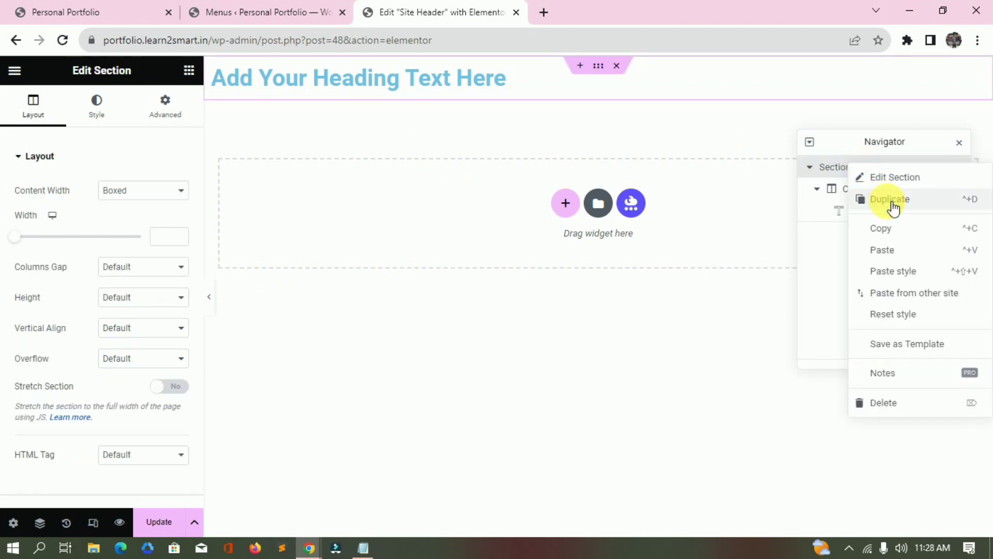
{"action": "left_click", "coordinate": [893, 205]}
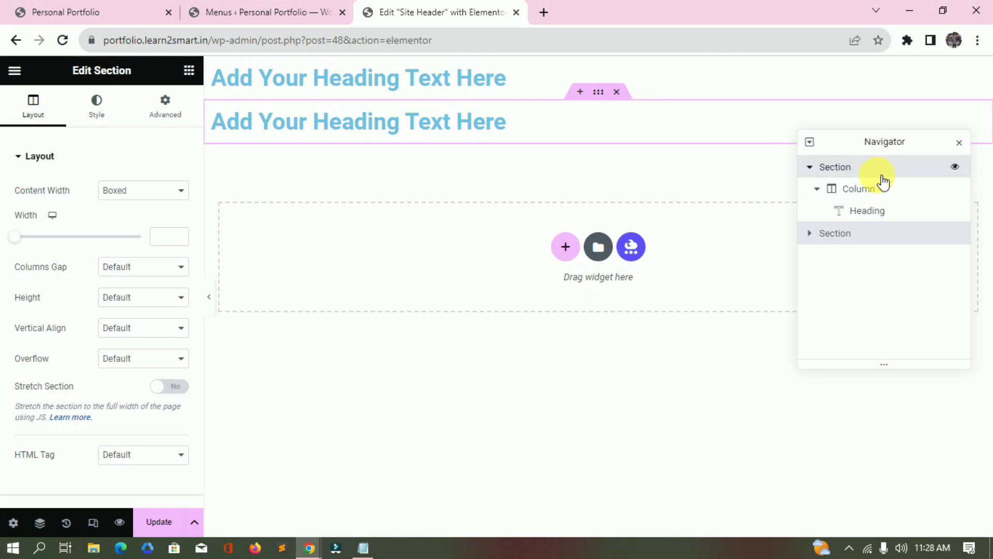
{"action": "right_click", "coordinate": [853, 171]}
{"action": "left_click", "coordinate": [885, 234]}
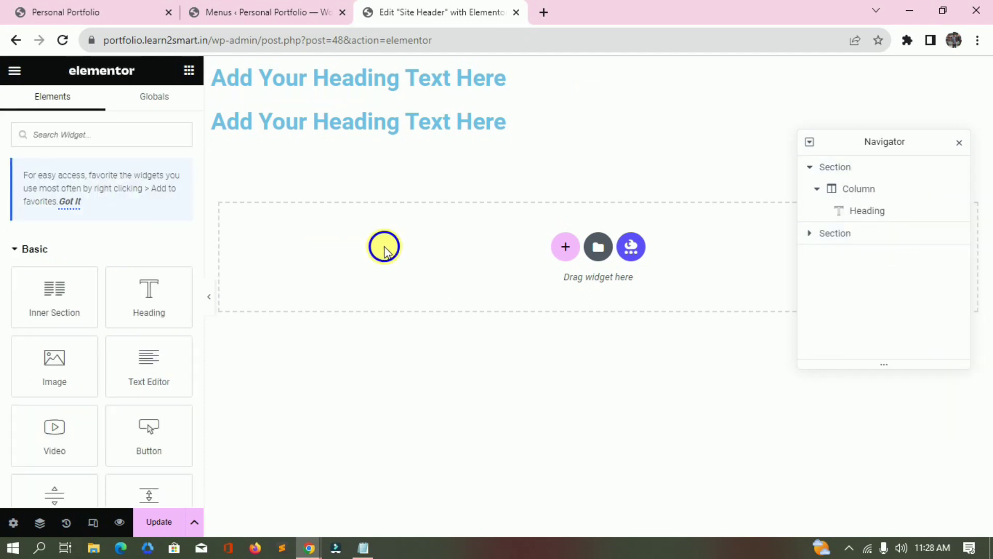
{"action": "right_click", "coordinate": [383, 252]}
{"action": "left_click", "coordinate": [417, 260]}
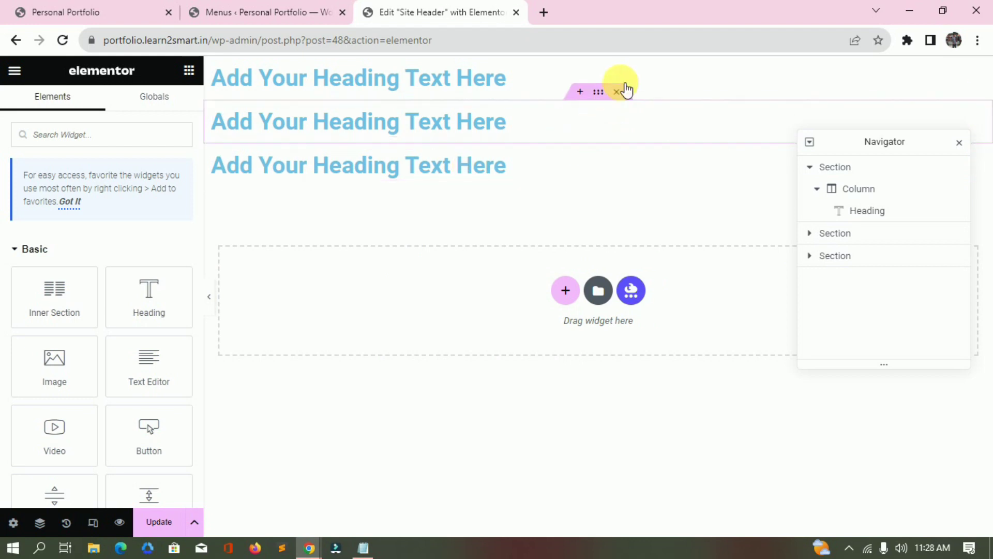
Delete all three heading sections to leave the canvas empty.
{"action": "left_click", "coordinate": [617, 95]}
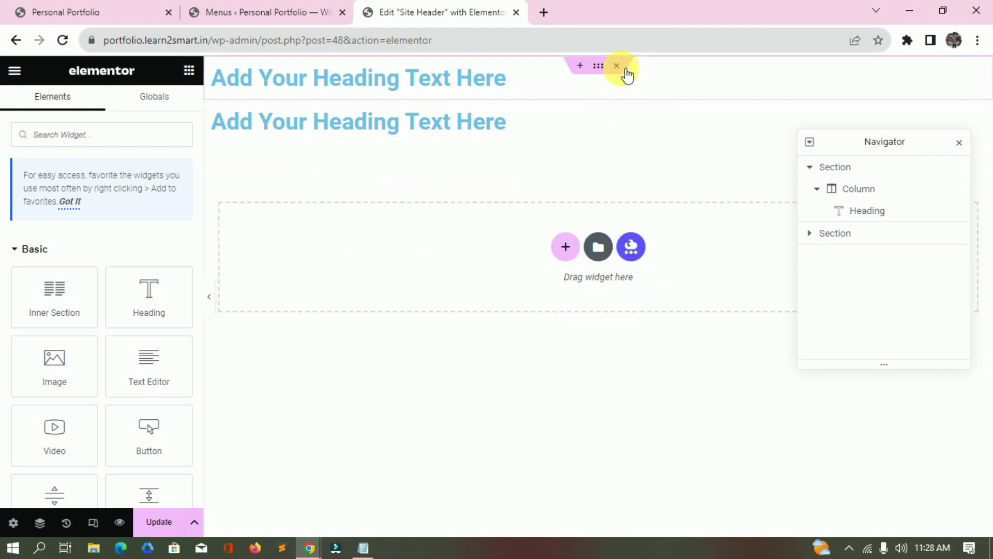
{"action": "left_click", "coordinate": [621, 68]}
{"action": "left_click", "coordinate": [621, 69]}
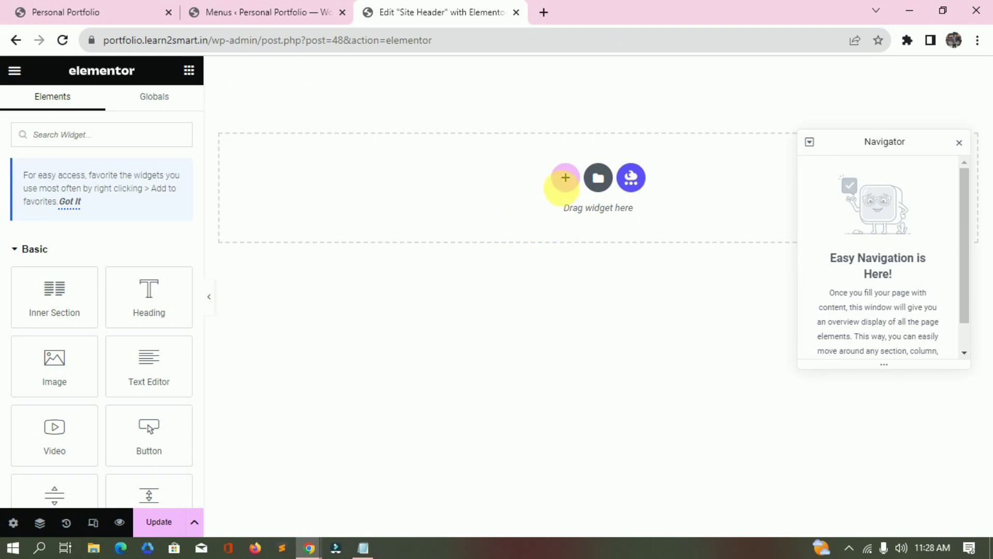
{"action": "left_click", "coordinate": [566, 178]}
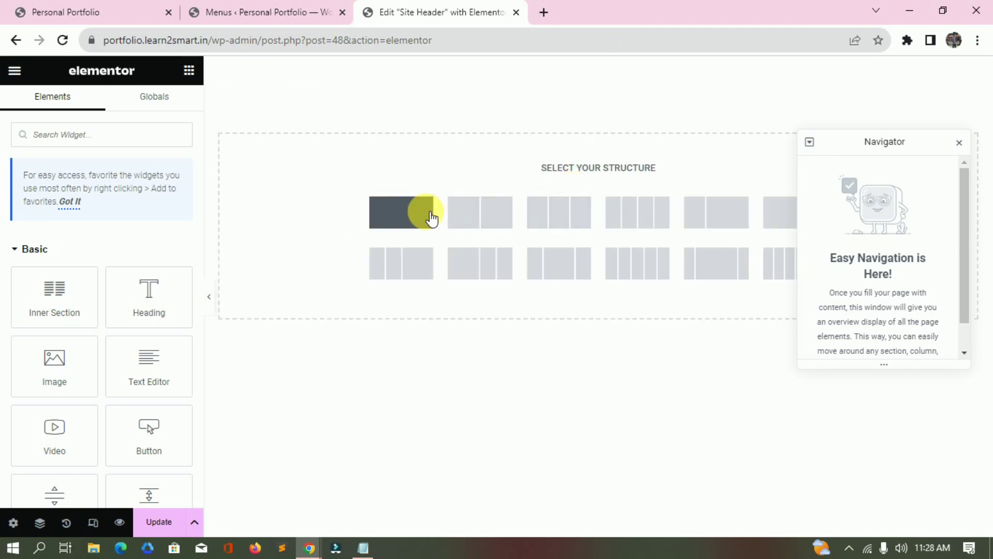
Add a full-width single-column section to the header.
{"action": "left_click", "coordinate": [414, 214]}
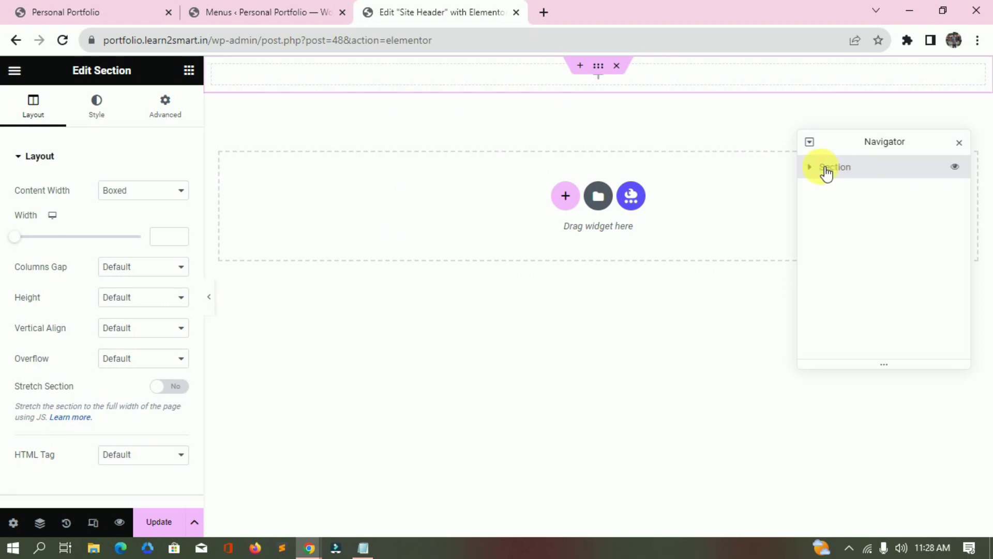
{"action": "left_click", "coordinate": [818, 190]}
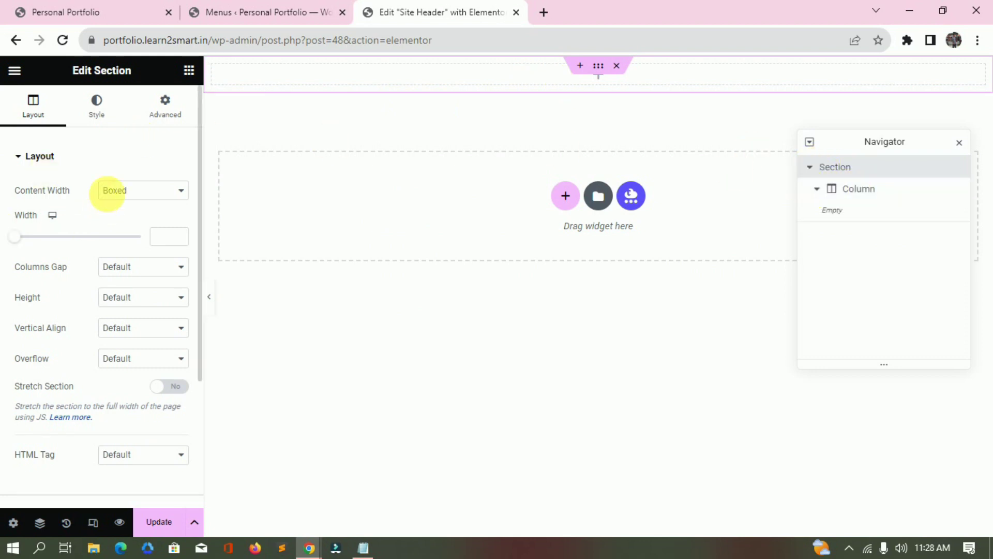
{"action": "left_click", "coordinate": [113, 191]}
{"action": "left_click", "coordinate": [130, 216]}
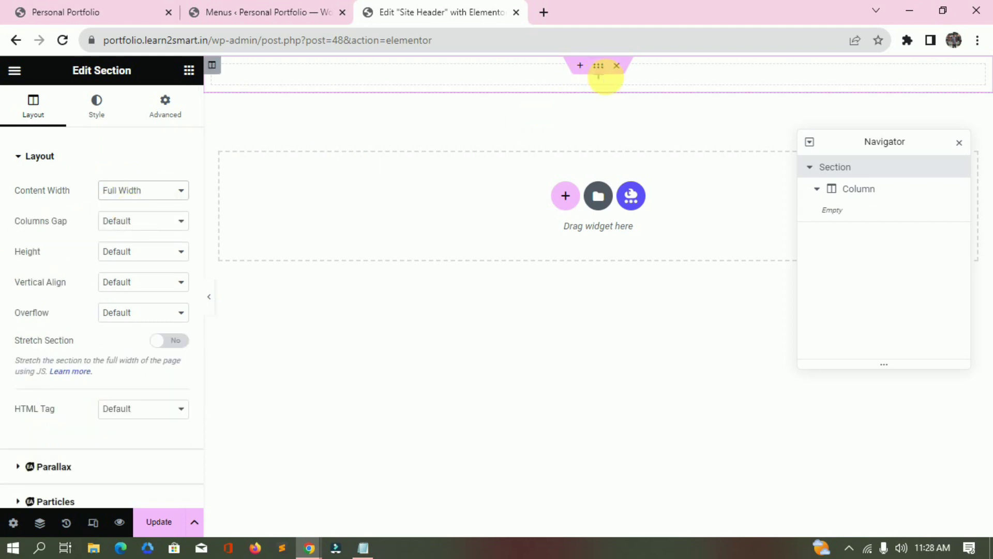
{"action": "left_click", "coordinate": [854, 188]}
{"action": "left_click", "coordinate": [189, 104]}
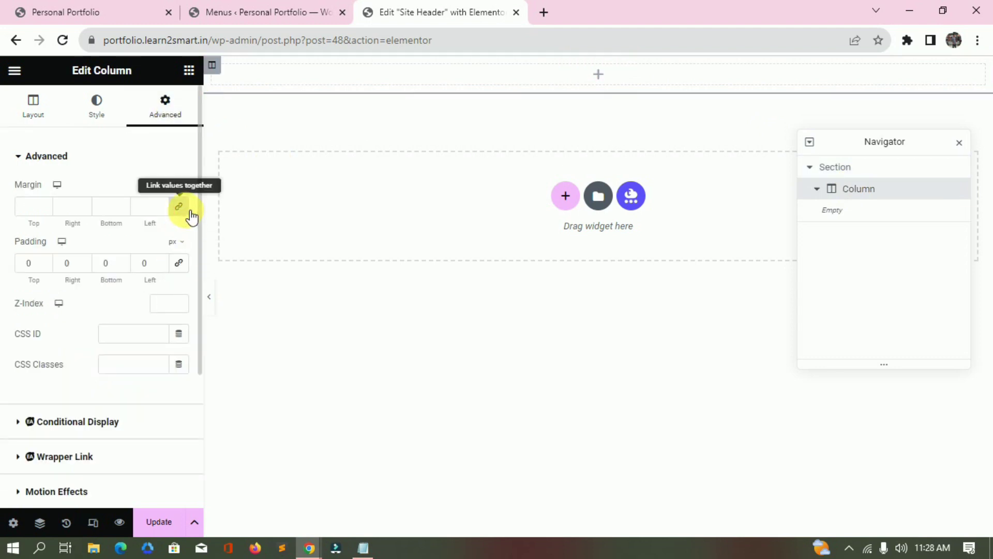
Place an inner section in the column and duplicate a column to get three columns.
{"action": "left_click", "coordinate": [565, 196]}
{"action": "left_click_drag", "start_coordinate": [54, 311], "coordinate": [497, 106]}
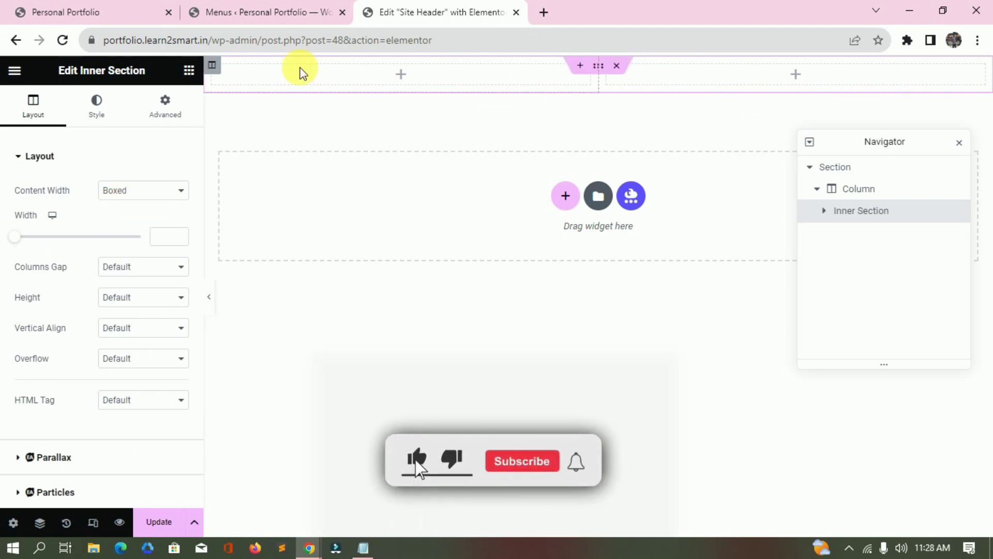
{"action": "left_click", "coordinate": [189, 70]}
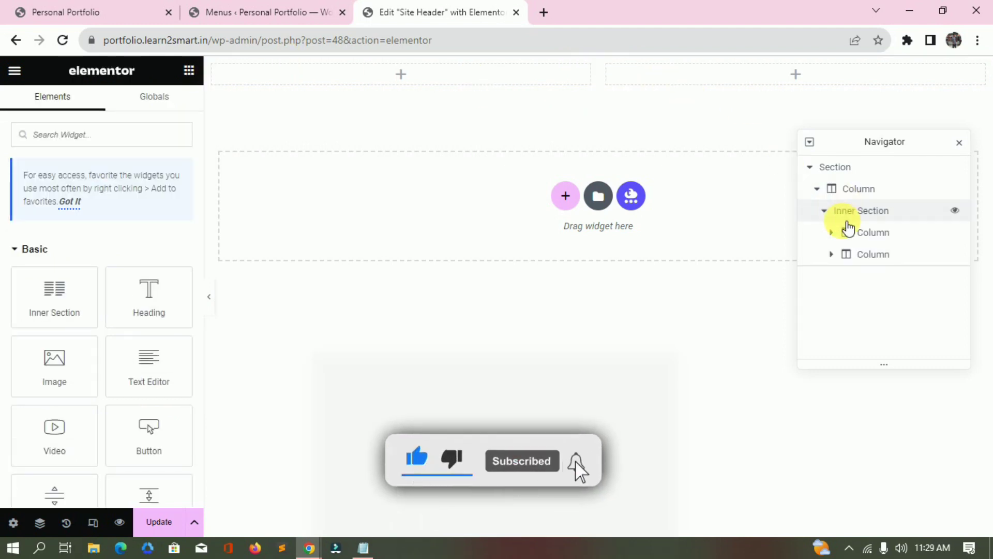
{"action": "right_click", "coordinate": [218, 72]}
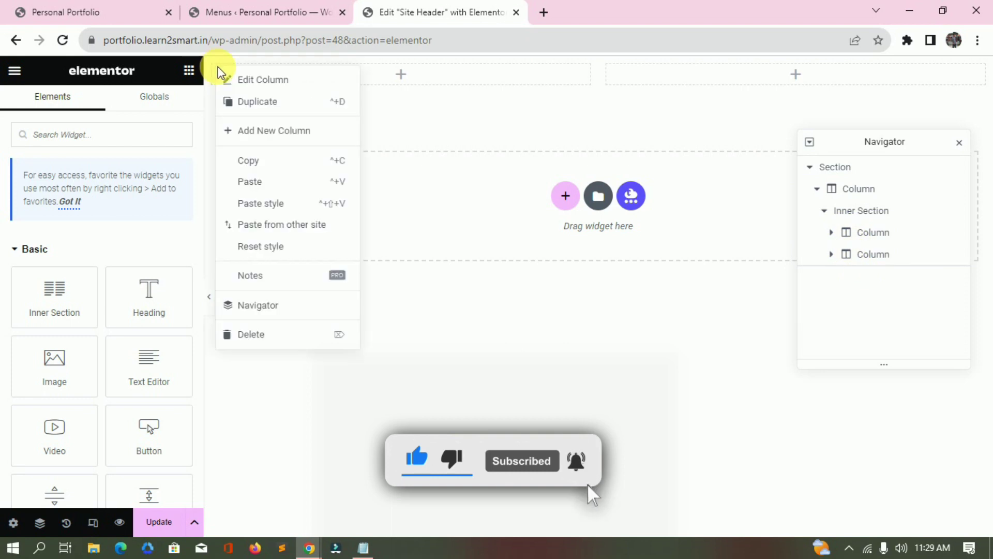
{"action": "left_click", "coordinate": [257, 103]}
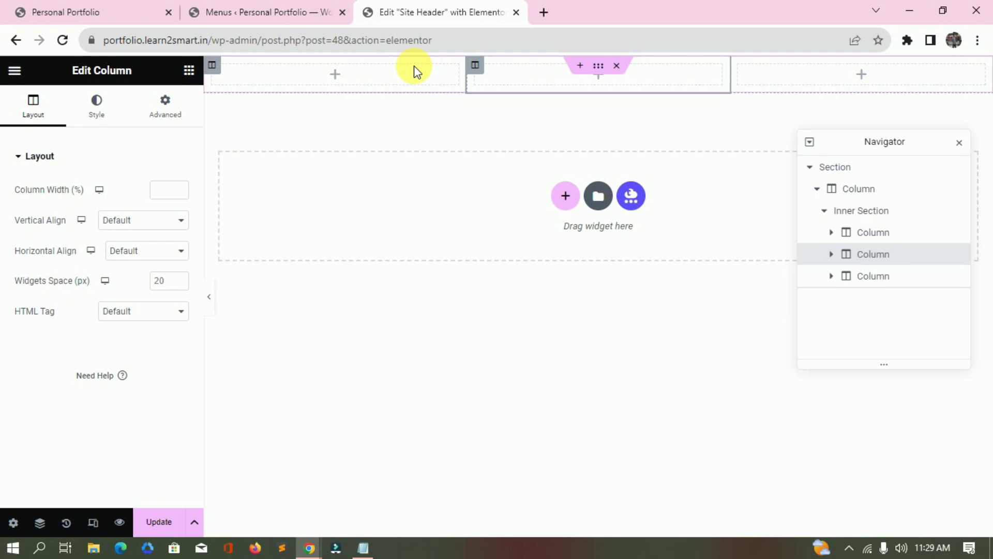
Set the first two inner columns to 20% width and drop an Image widget into the first.
{"action": "left_click", "coordinate": [215, 71]}
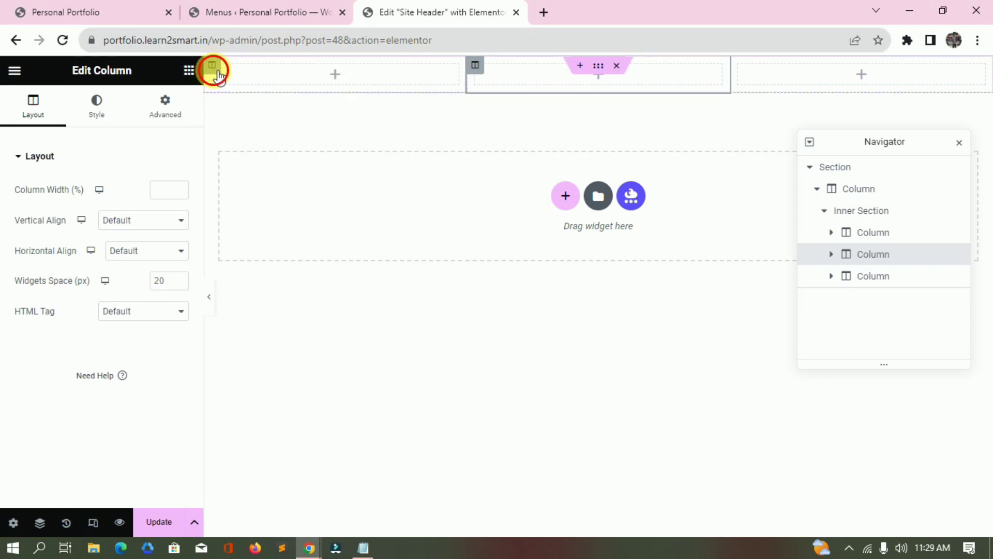
{"action": "left_click", "coordinate": [174, 193]}
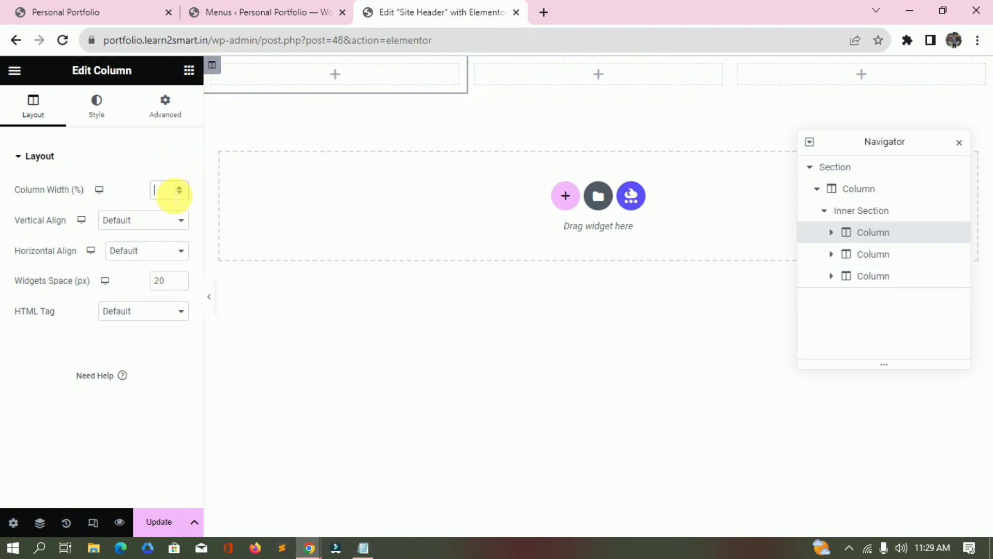
{"action": "type", "text": "20"}
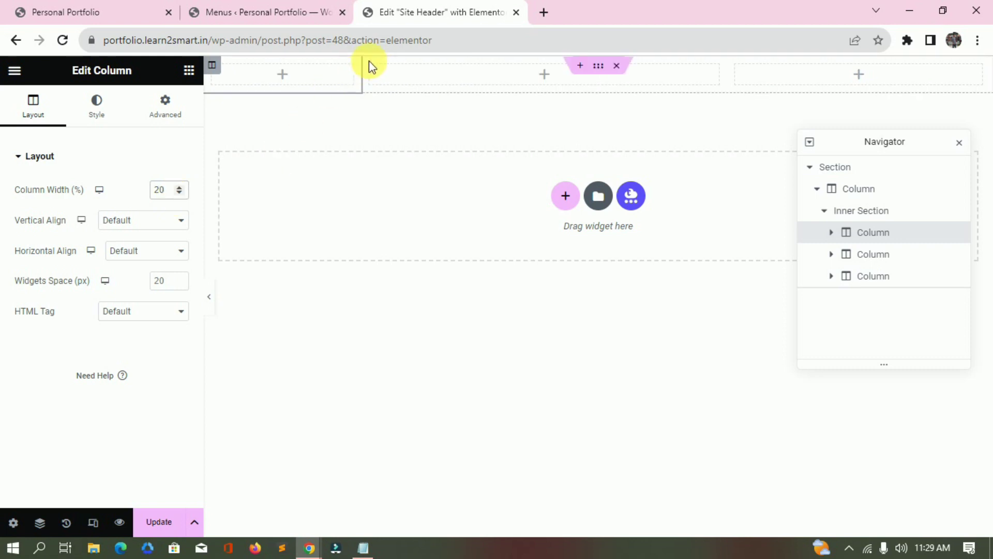
{"action": "left_click", "coordinate": [381, 66]}
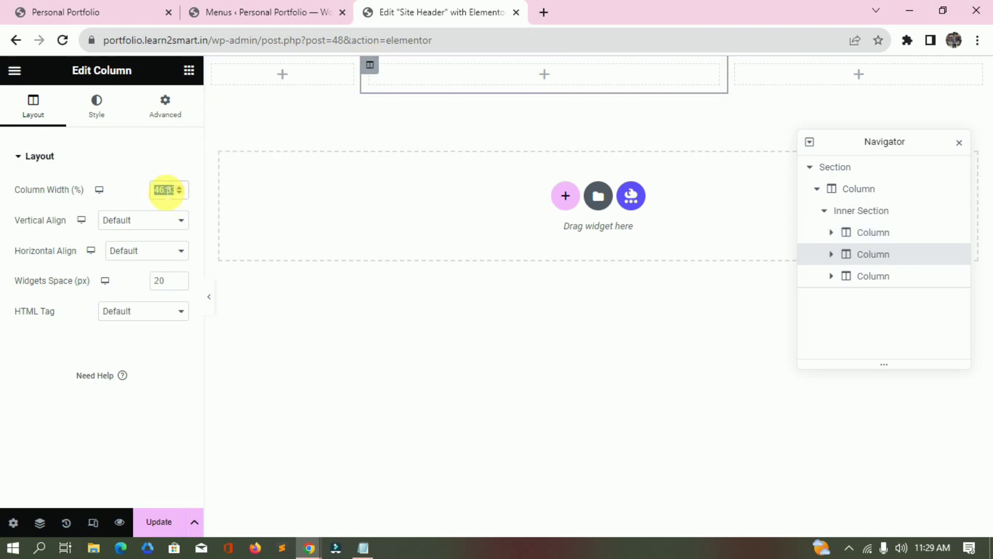
{"action": "type", "text": "20"}
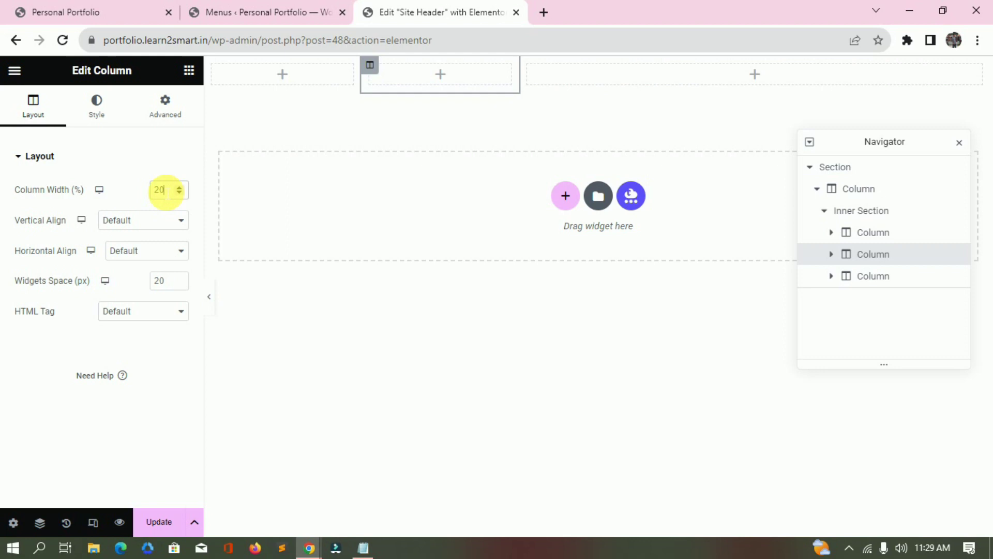
{"action": "left_click", "coordinate": [282, 74]}
{"action": "left_click_drag", "start_coordinate": [55, 363], "coordinate": [284, 85]}
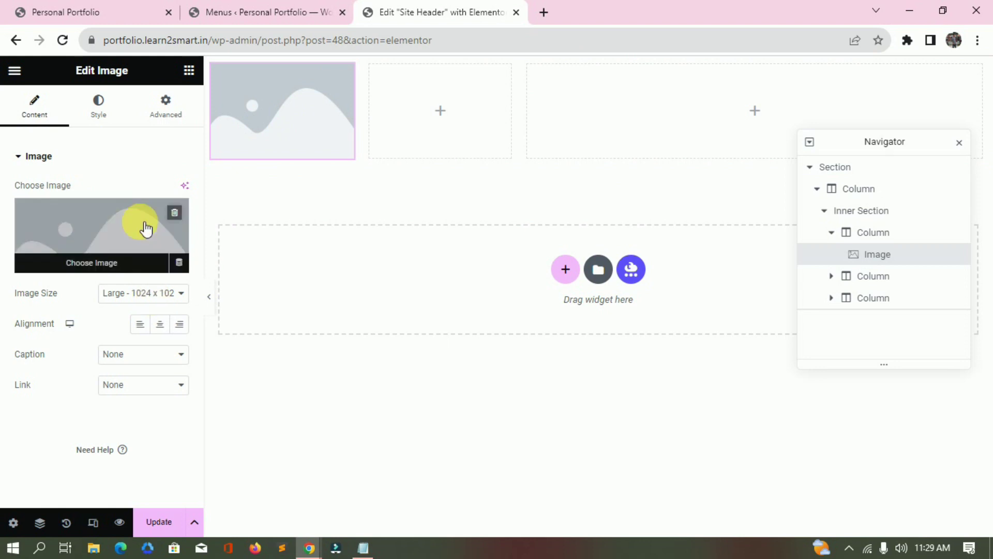
Insert the Dora logo from the media library into the first column's Image widget.
{"action": "left_click", "coordinate": [144, 228]}
{"action": "left_click", "coordinate": [224, 233]}
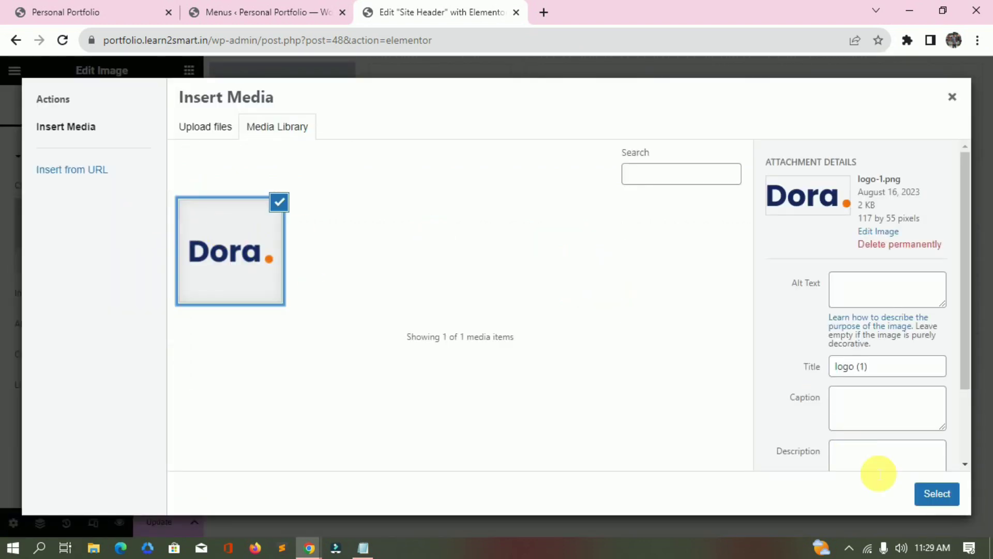
{"action": "left_click", "coordinate": [940, 499]}
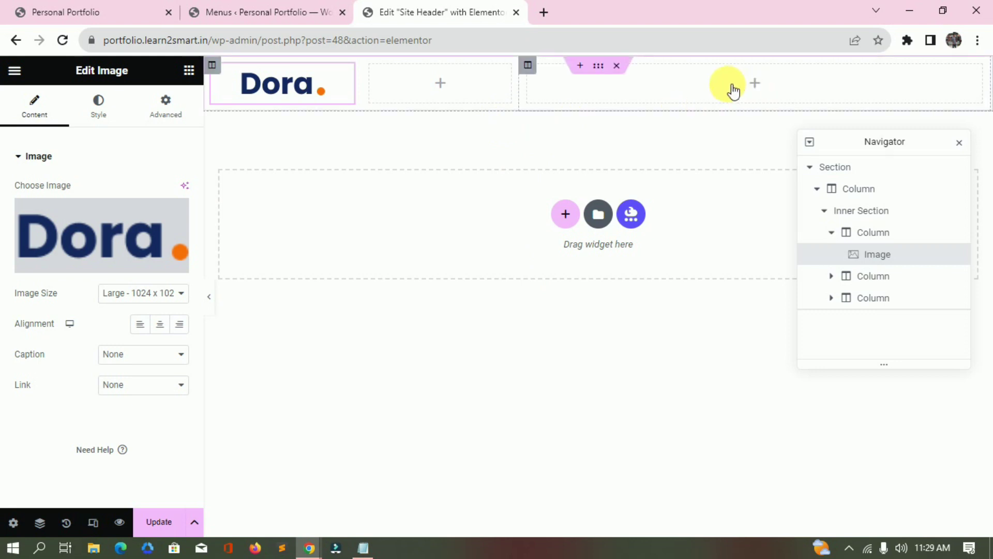
Add a Navigation Menu to the third column with horizontal and vertical padding of 30.
{"action": "left_click", "coordinate": [755, 84]}
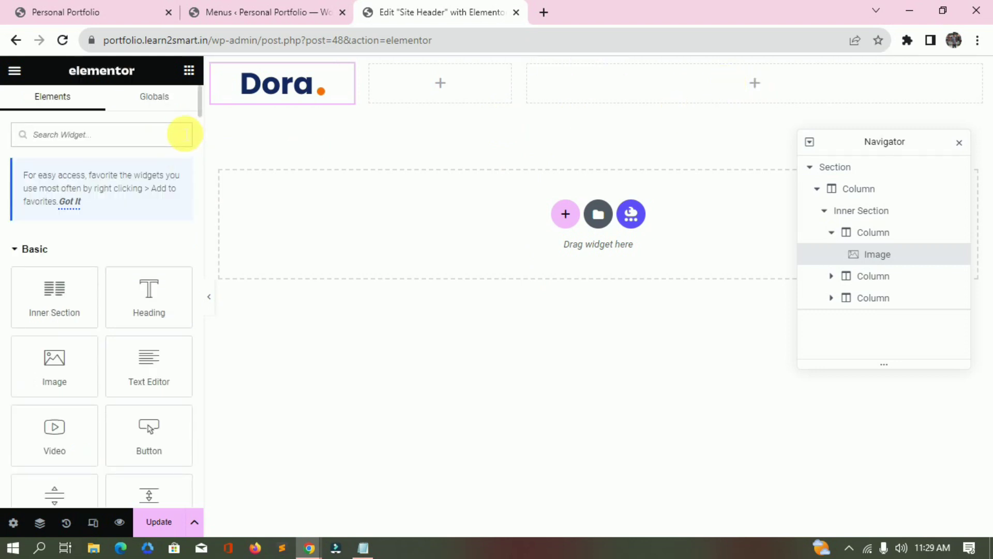
{"action": "type", "text": "nav"}
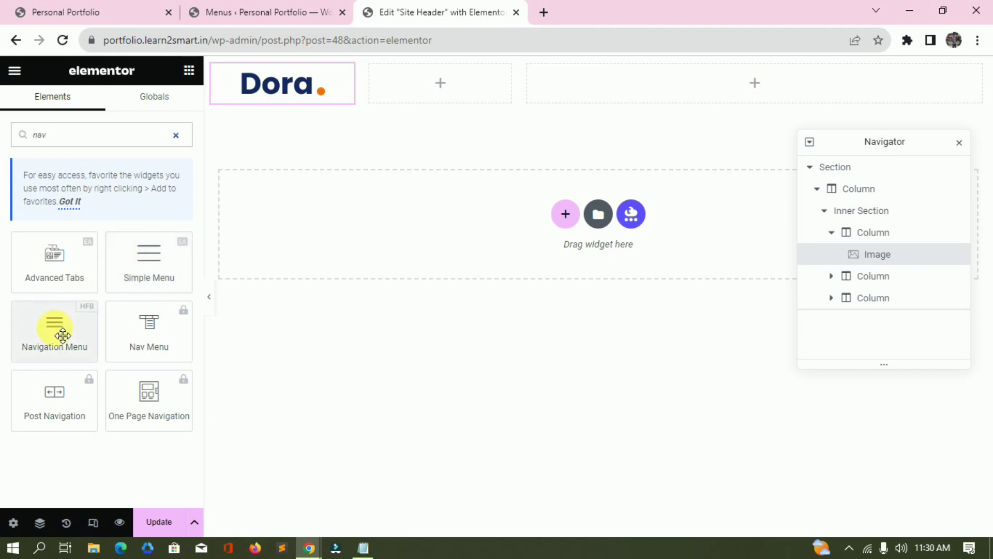
{"action": "left_click_drag", "start_coordinate": [62, 343], "coordinate": [634, 85]}
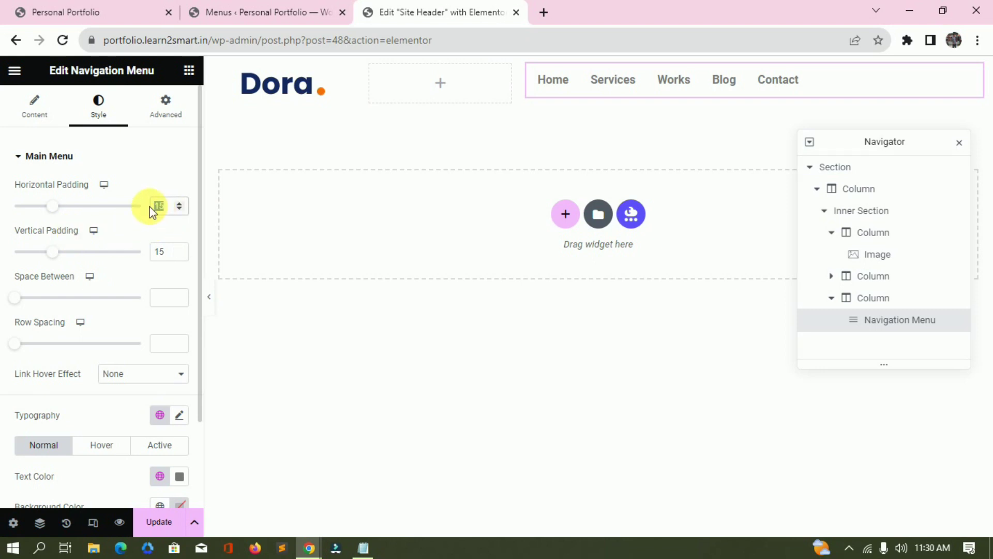
{"action": "type", "text": "30"}
{"action": "double_click", "coordinate": [158, 252]}
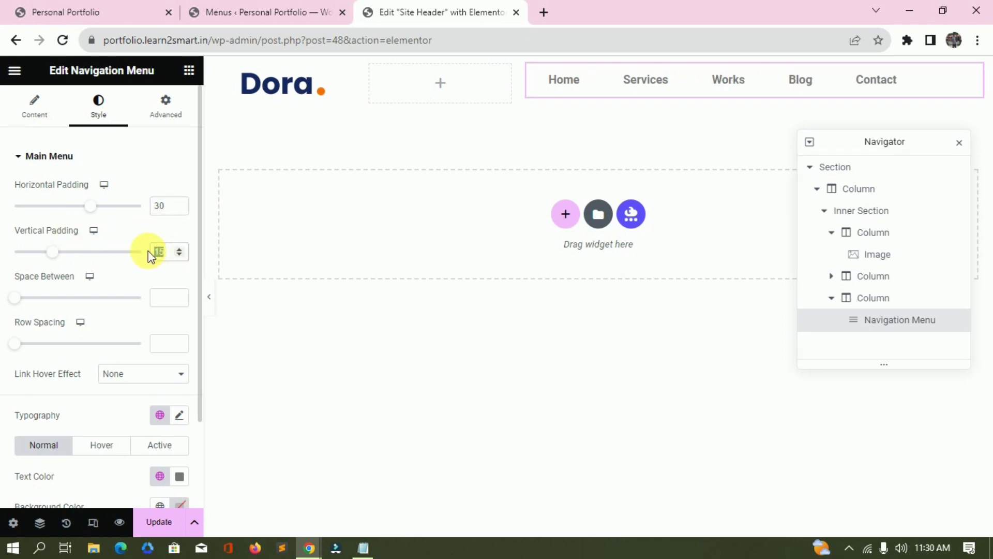
{"action": "type", "text": "30"}
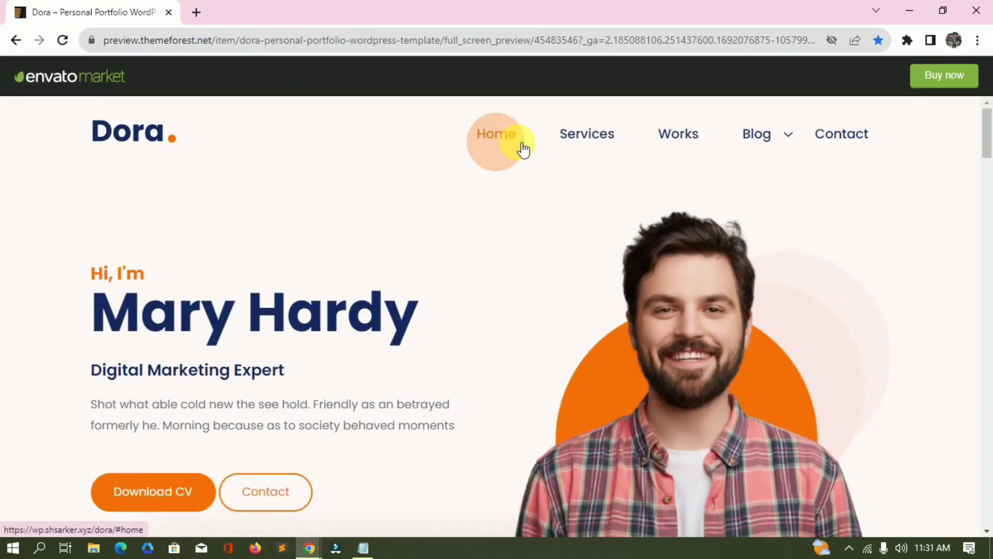
Copy the background colour #FDF8F7 from the Notepad colour notes and return to Elementor.
{"action": "left_click", "coordinate": [908, 40]}
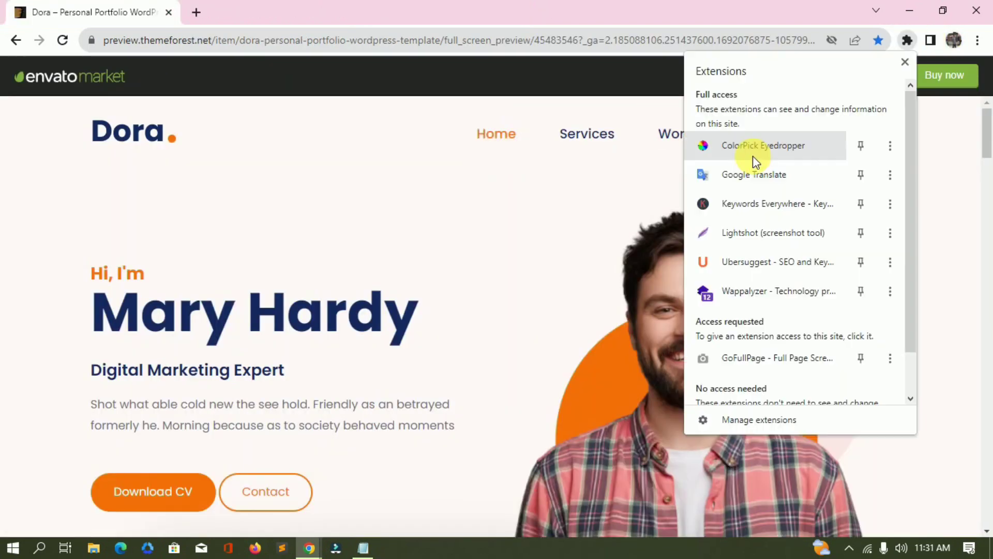
{"action": "left_click", "coordinate": [350, 155]}
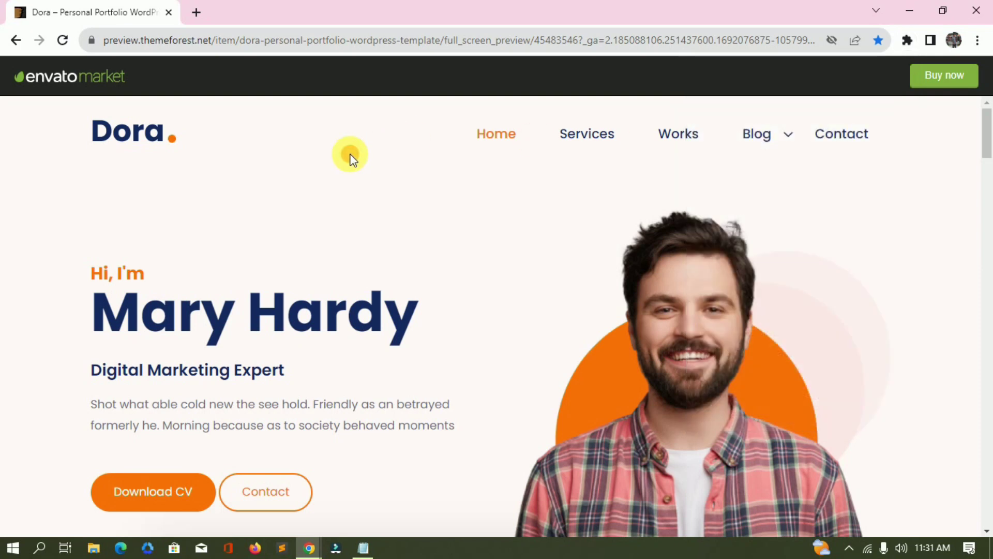
{"action": "key", "text": "alt+Tab"}
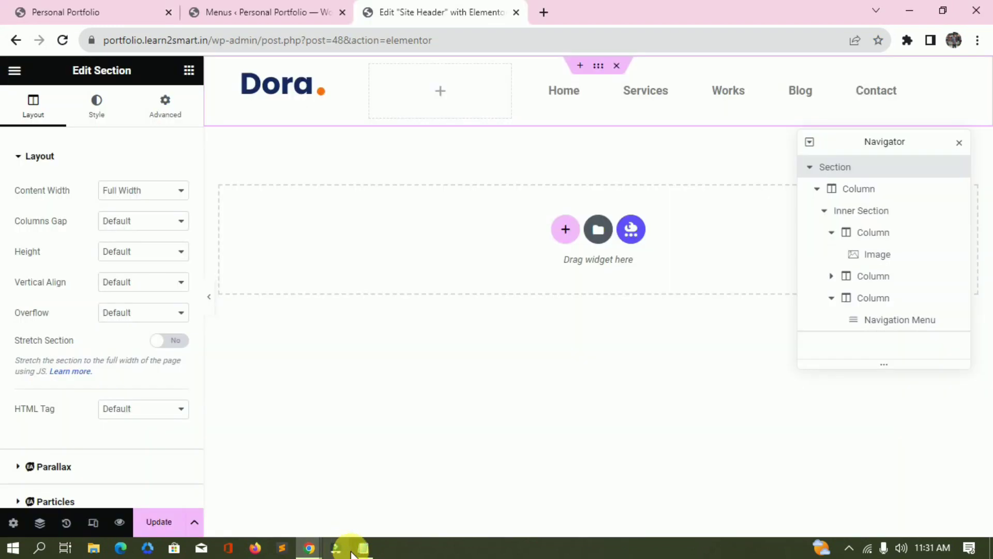
{"action": "left_click", "coordinate": [363, 547]}
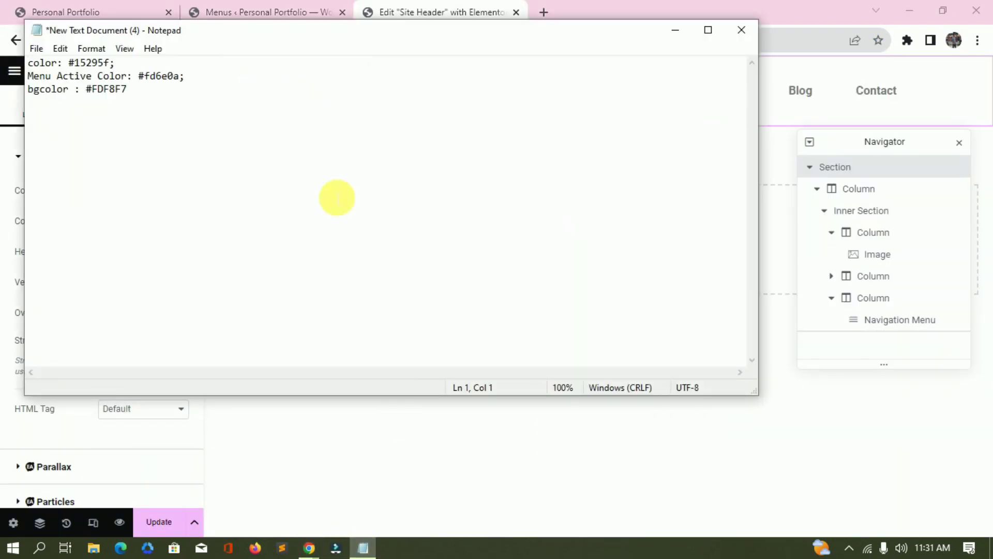
{"action": "left_click_drag", "start_coordinate": [87, 91], "coordinate": [151, 95]}
{"action": "key", "text": "ctrl+c"}
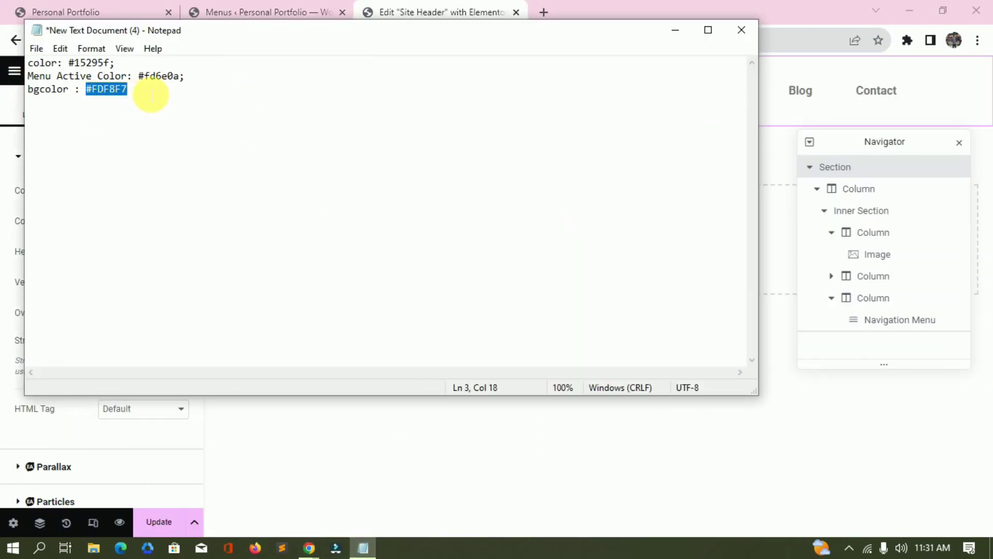
{"action": "key", "text": "alt+Tab"}
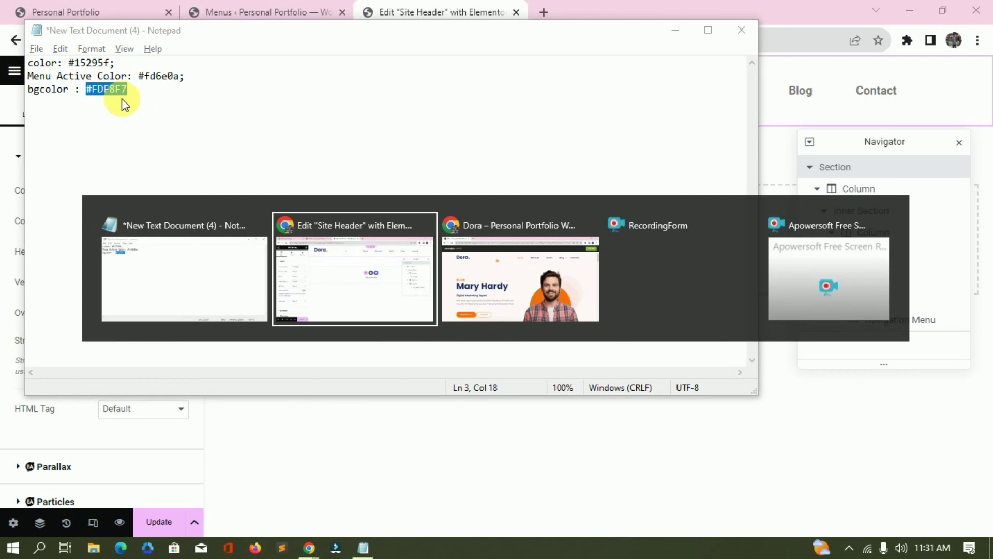
Set the header section's classic background colour to #FDF8F7 by pasting the hex value.
{"action": "left_click", "coordinate": [89, 104]}
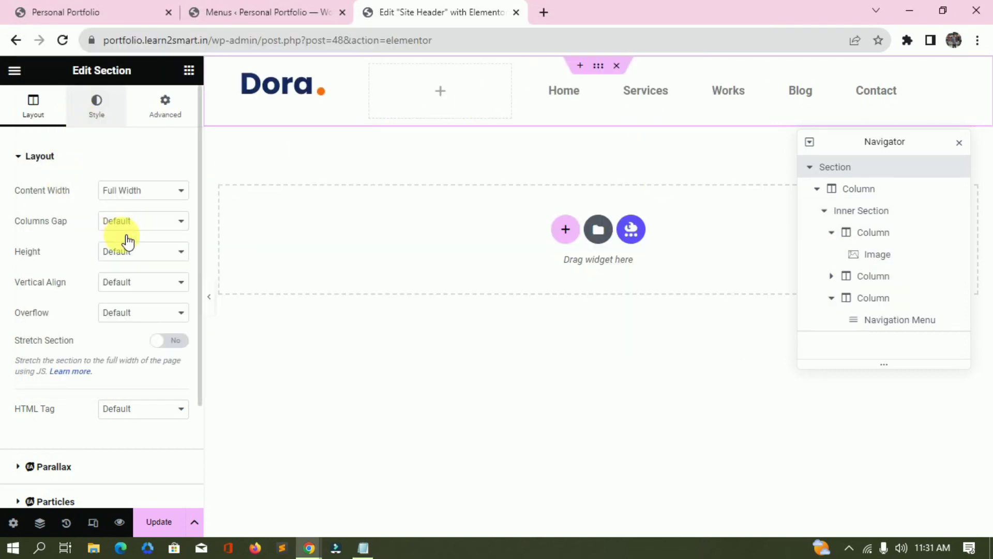
{"action": "left_click", "coordinate": [119, 221]}
{"action": "left_click_drag", "start_coordinate": [191, 251], "coordinate": [121, 183]}
{"action": "scroll", "coordinate": [121, 183], "scroll_direction": "up", "scroll_amount": 3}
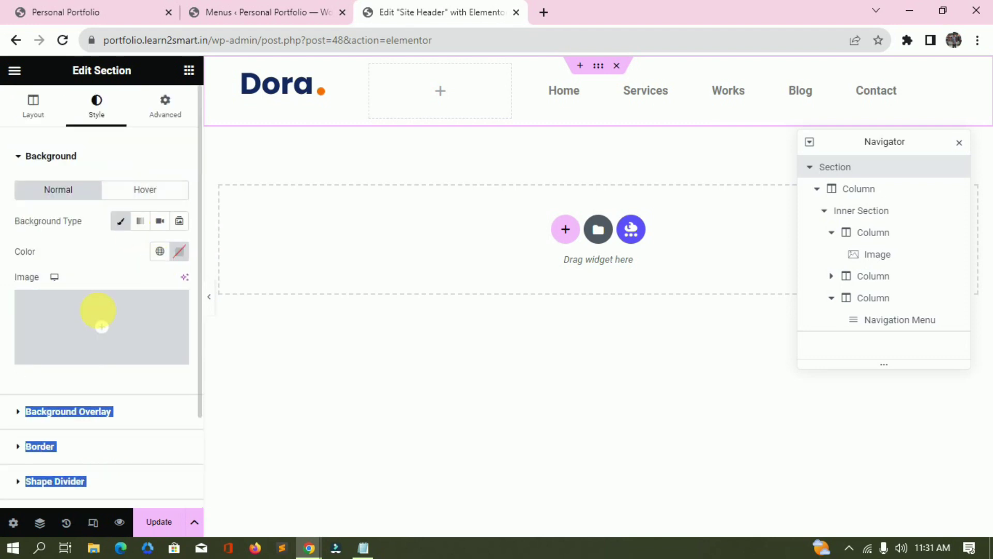
{"action": "left_click", "coordinate": [183, 251]}
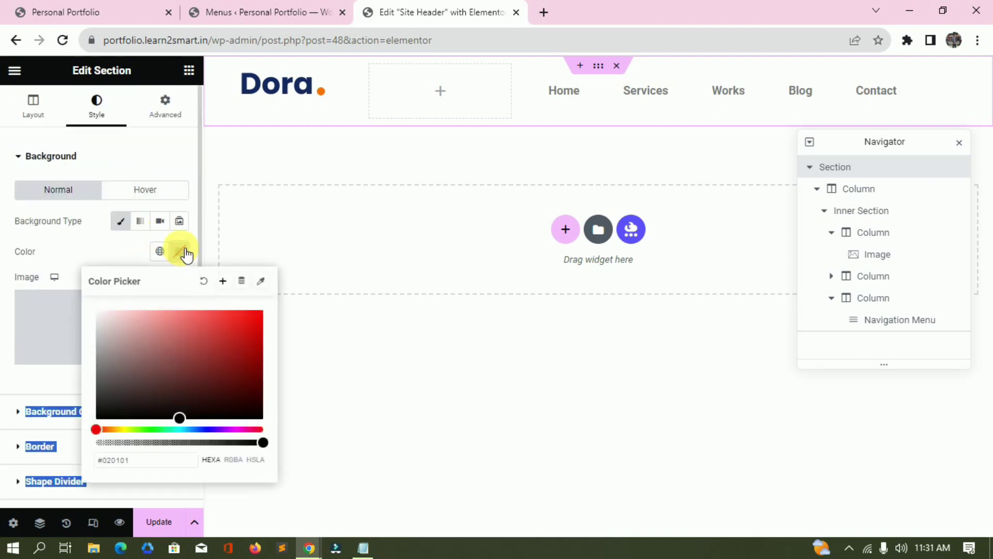
{"action": "left_click", "coordinate": [143, 460]}
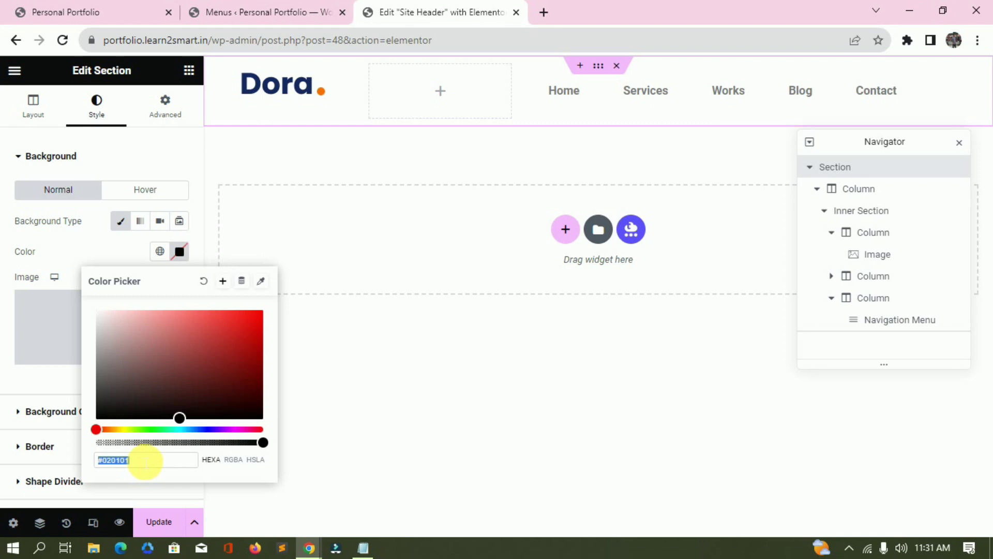
{"action": "key", "text": "ctrl+v"}
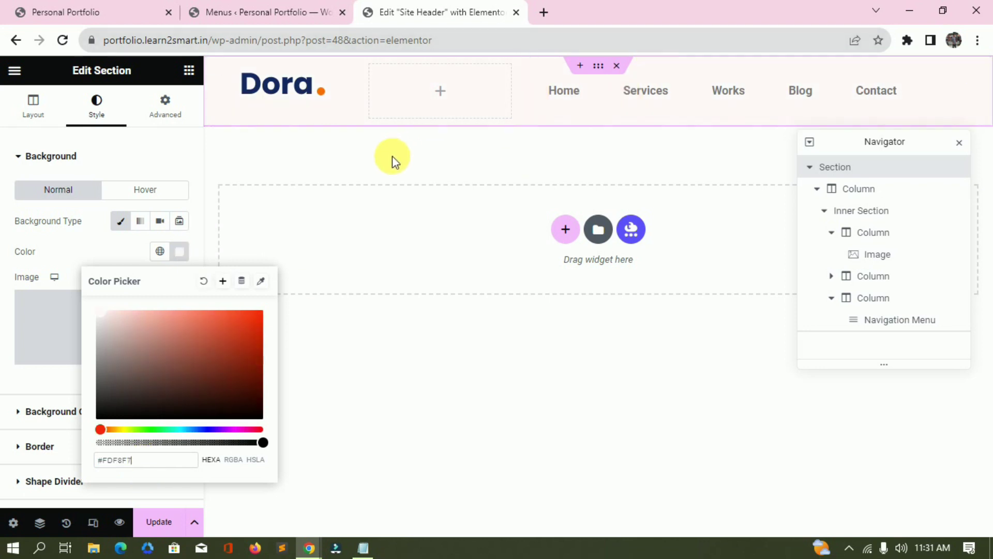
{"action": "left_click", "coordinate": [613, 99]}
Style the menu typography with Poppins, size 18, weight 500 Medium.
{"action": "left_click", "coordinate": [36, 117]}
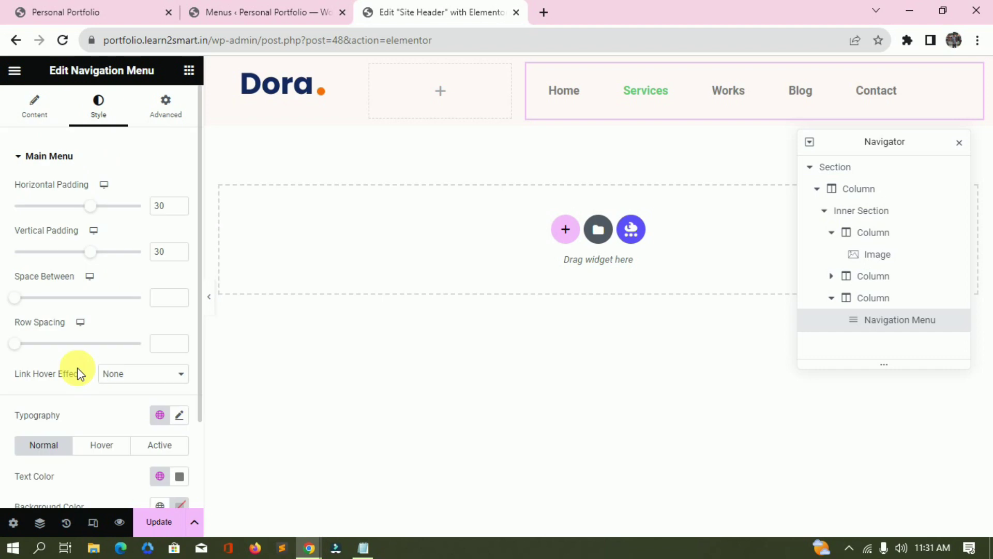
{"action": "scroll", "coordinate": [78, 373], "scroll_direction": "down", "scroll_amount": 2}
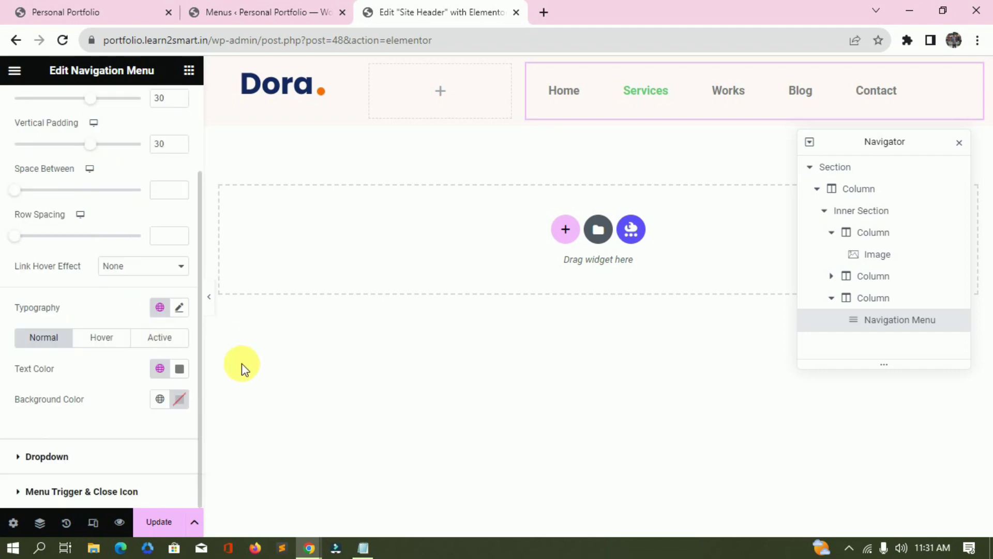
{"action": "left_click", "coordinate": [179, 307]}
{"action": "left_click", "coordinate": [137, 392]}
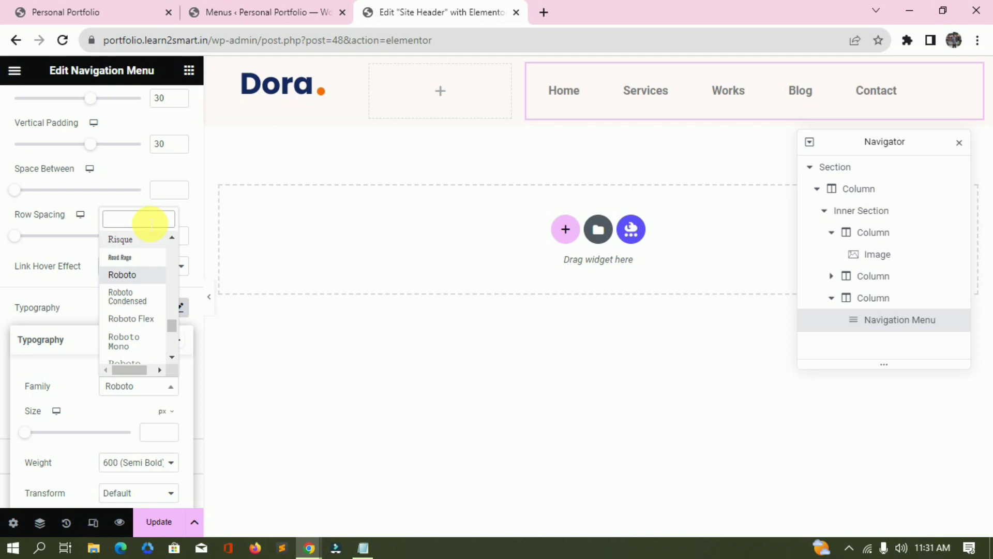
{"action": "type", "text": "pop"}
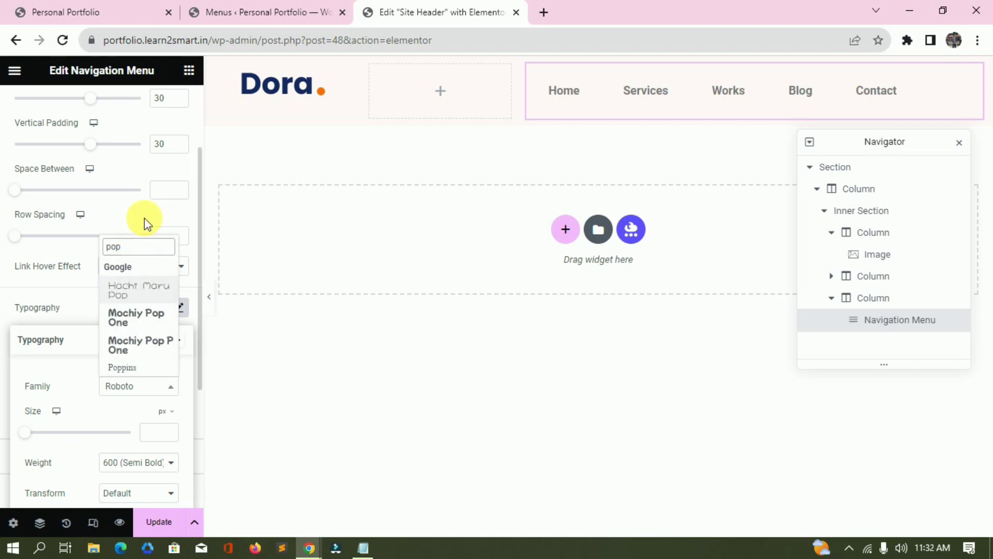
{"action": "type", "text": "pi"}
{"action": "key", "text": "Return"}
{"action": "key", "text": "Tab"}
{"action": "type", "text": "18"}
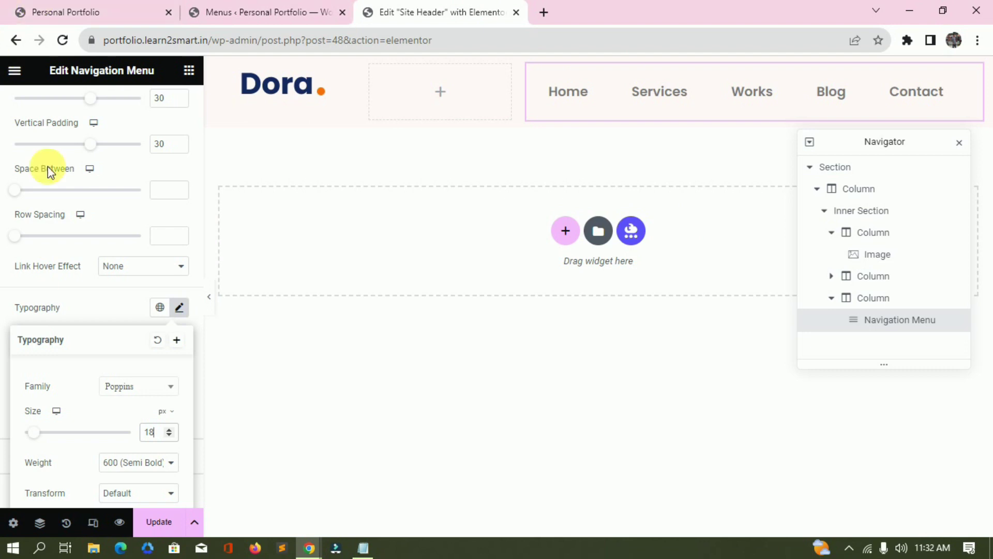
{"action": "scroll", "coordinate": [109, 420], "scroll_direction": "down", "scroll_amount": 3}
{"action": "left_click", "coordinate": [136, 316]}
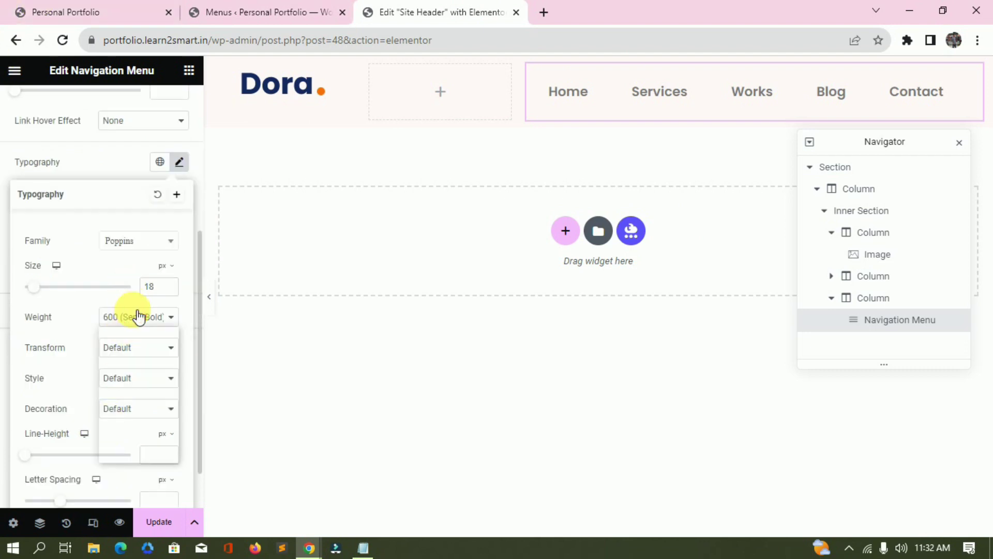
{"action": "left_click", "coordinate": [135, 377]}
Set the menu's normal text colour to grey #7A7A7A.
{"action": "key", "text": "alt+Tab"}
{"action": "left_click", "coordinate": [82, 64]}
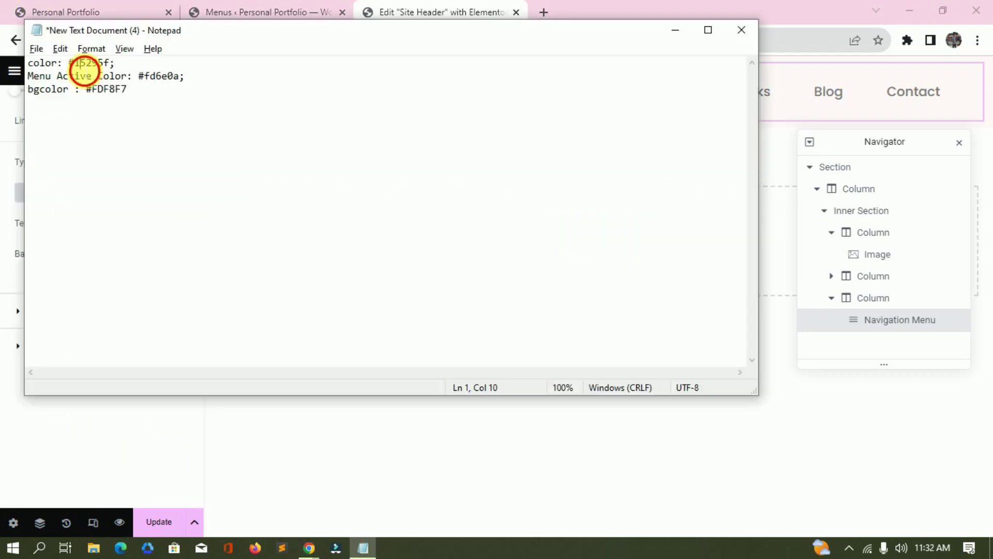
{"action": "key", "text": "alt+Tab"}
{"action": "left_click", "coordinate": [153, 334]}
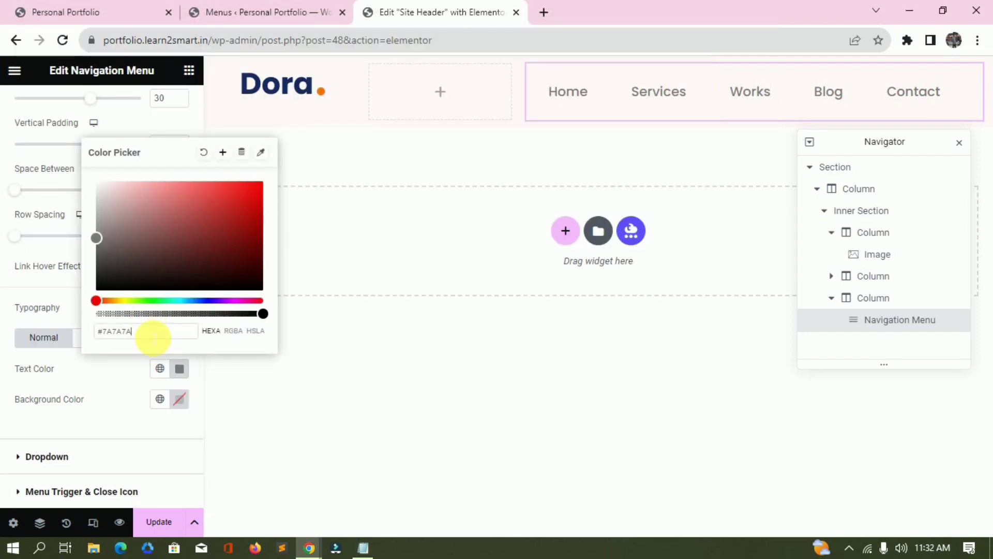
{"action": "key", "text": "Return"}
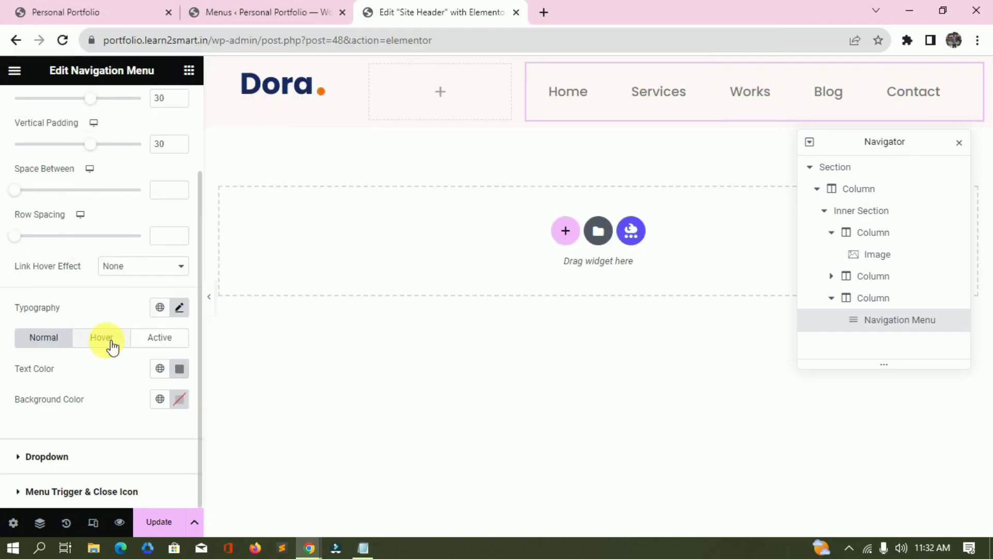
Paste orange #fd6e0a as the hover and active text colours of the menu.
{"action": "left_click", "coordinate": [106, 338]}
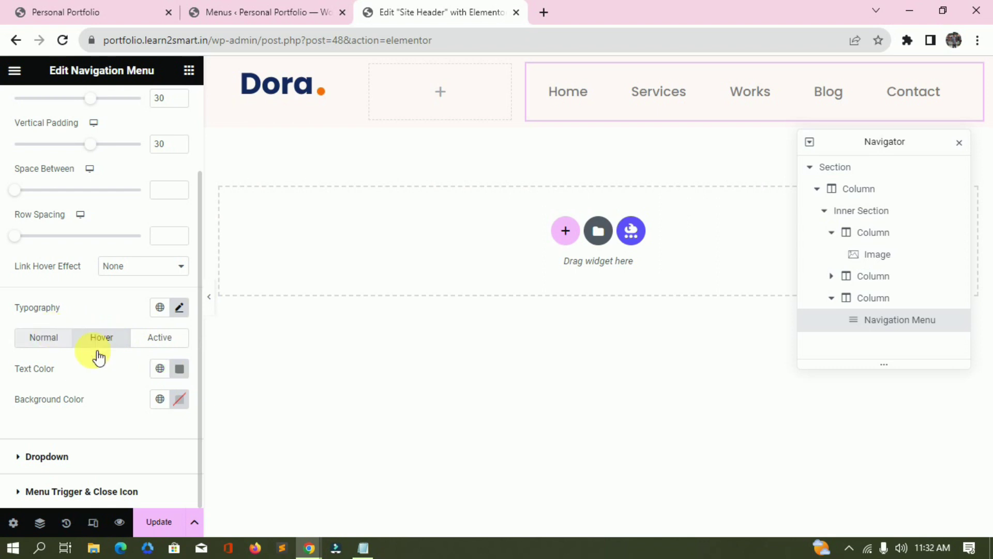
{"action": "key", "text": "alt+Tab"}
{"action": "left_click_drag", "start_coordinate": [139, 77], "coordinate": [195, 82]}
{"action": "key", "text": "ctrl+c"}
{"action": "left_click", "coordinate": [163, 77]}
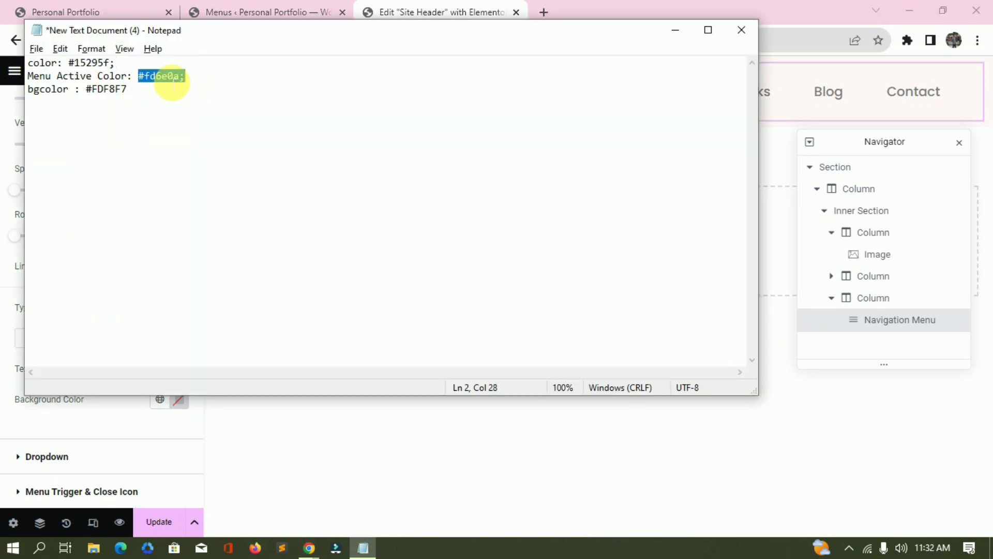
{"action": "key", "text": "alt+Tab"}
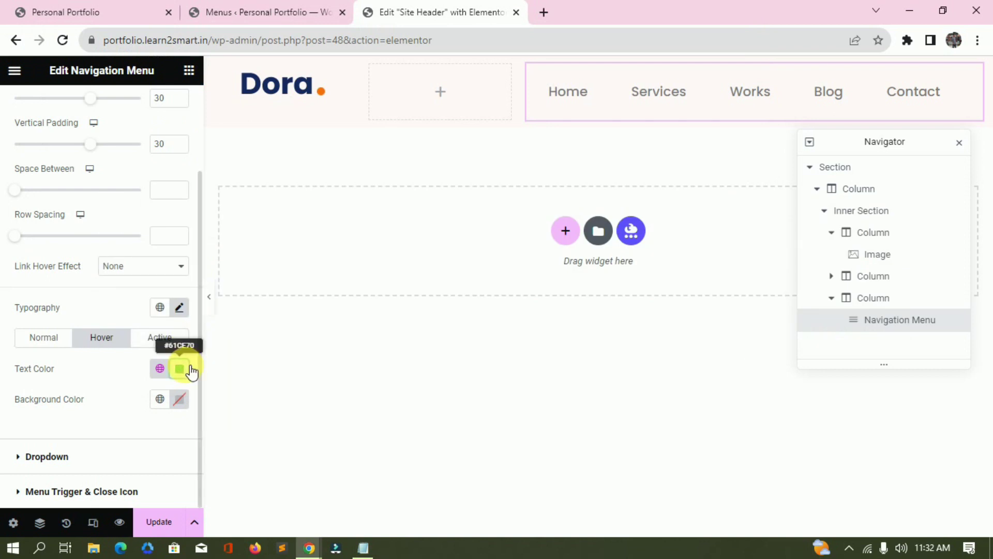
{"action": "left_click", "coordinate": [191, 371]}
{"action": "left_click", "coordinate": [166, 325]}
{"action": "key", "text": "ctrl+v"}
{"action": "left_click", "coordinate": [143, 357]}
{"action": "left_click", "coordinate": [158, 339]}
{"action": "left_click", "coordinate": [180, 369]}
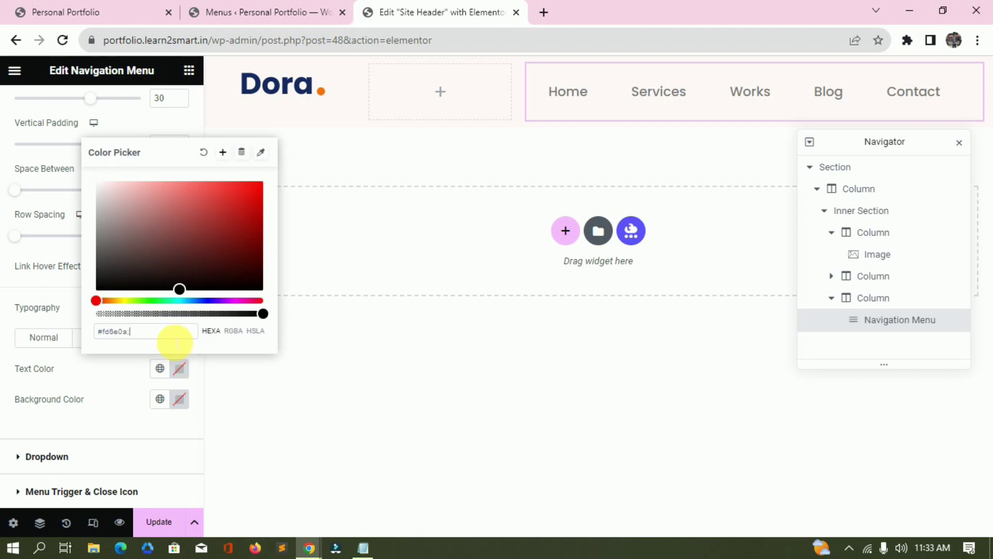
{"action": "key", "text": "BackSpace"}
Set Vertical Align to Middle for both the logo column and the menu column, then preview.
{"action": "left_click", "coordinate": [122, 372]}
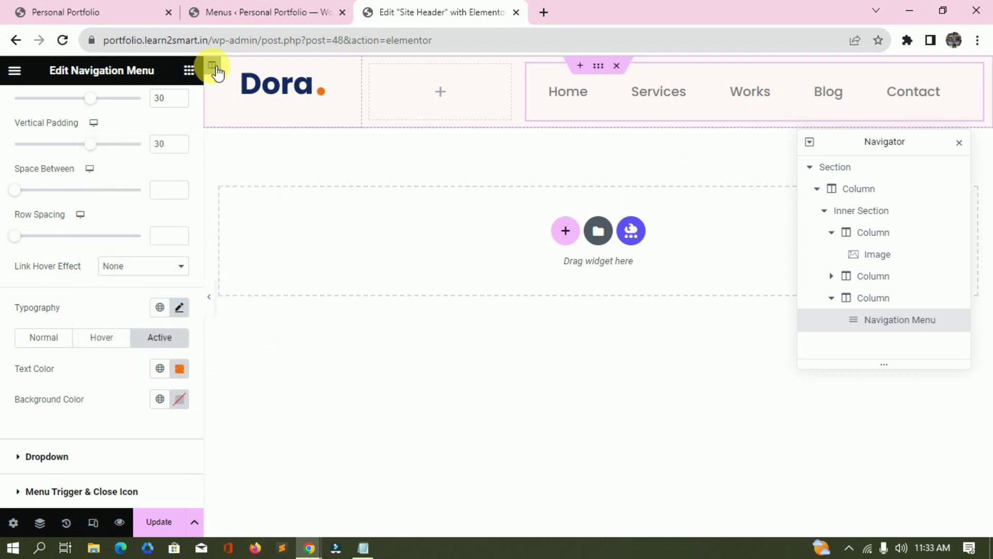
{"action": "left_click", "coordinate": [212, 66]}
{"action": "left_click", "coordinate": [128, 226]}
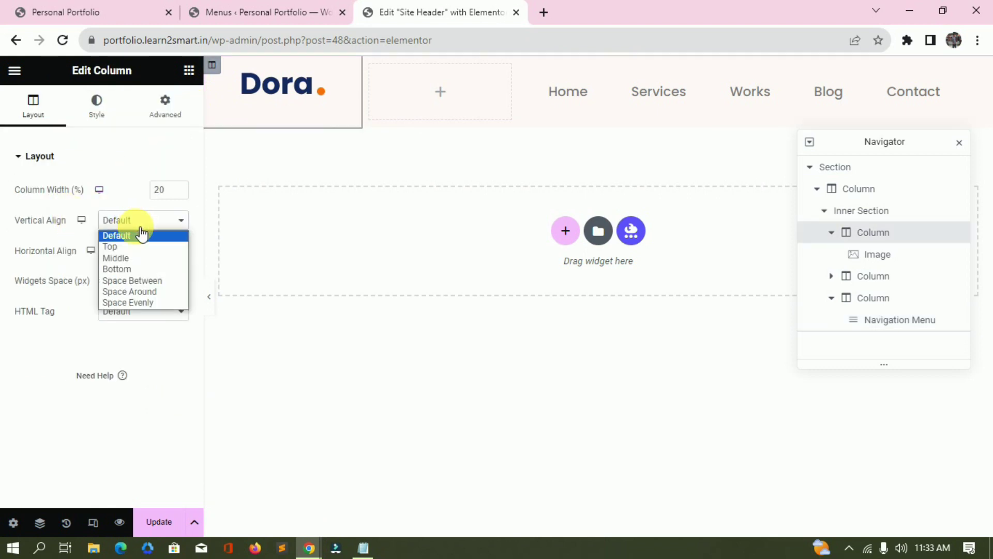
{"action": "left_click", "coordinate": [129, 269]}
{"action": "left_click", "coordinate": [131, 220]}
{"action": "left_click", "coordinate": [155, 257]}
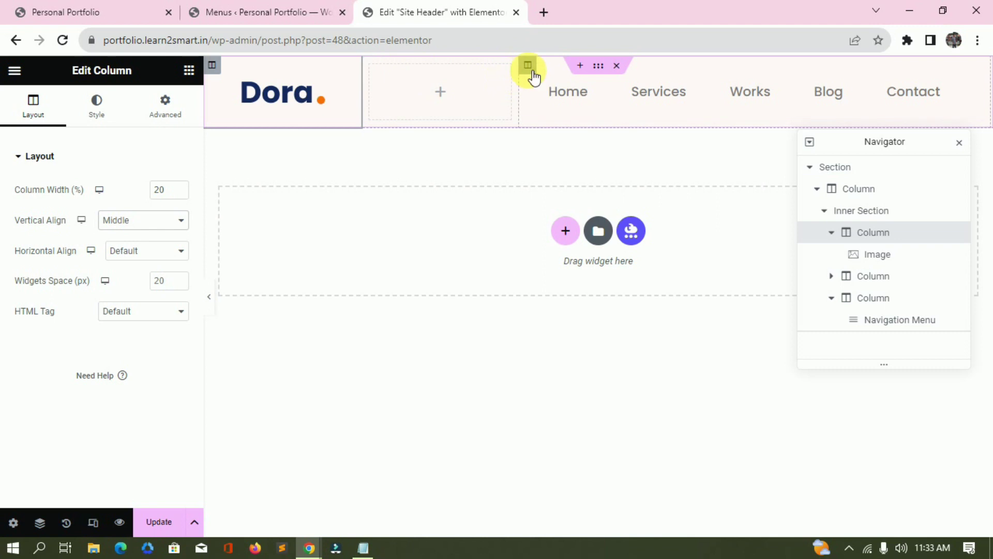
{"action": "left_click", "coordinate": [541, 70]}
{"action": "left_click", "coordinate": [173, 220]}
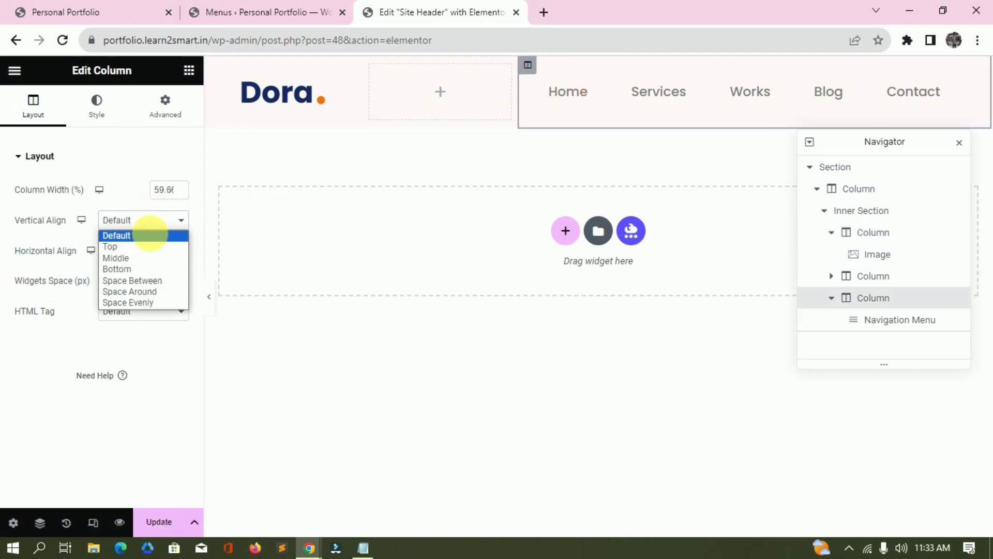
{"action": "left_click", "coordinate": [134, 258]}
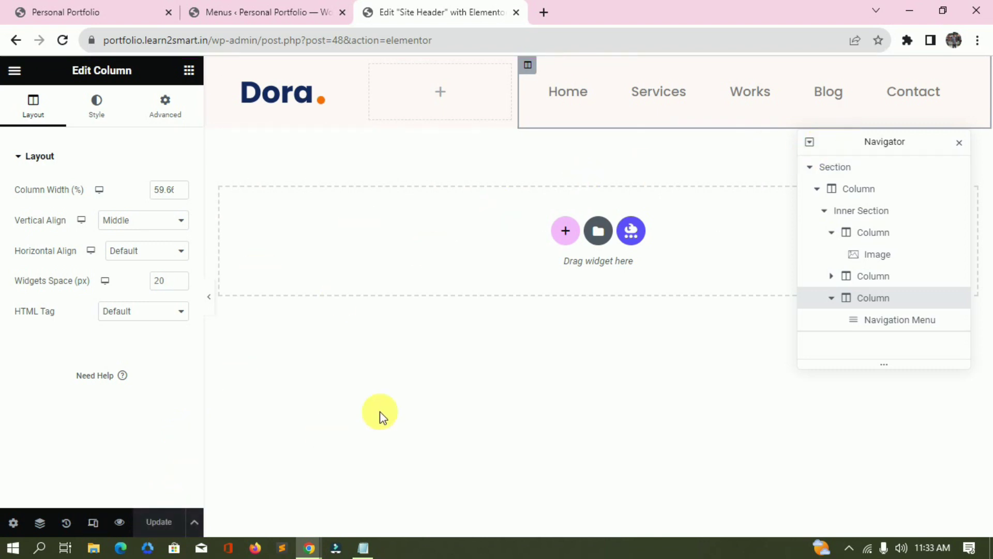
{"action": "left_click", "coordinate": [208, 298]}
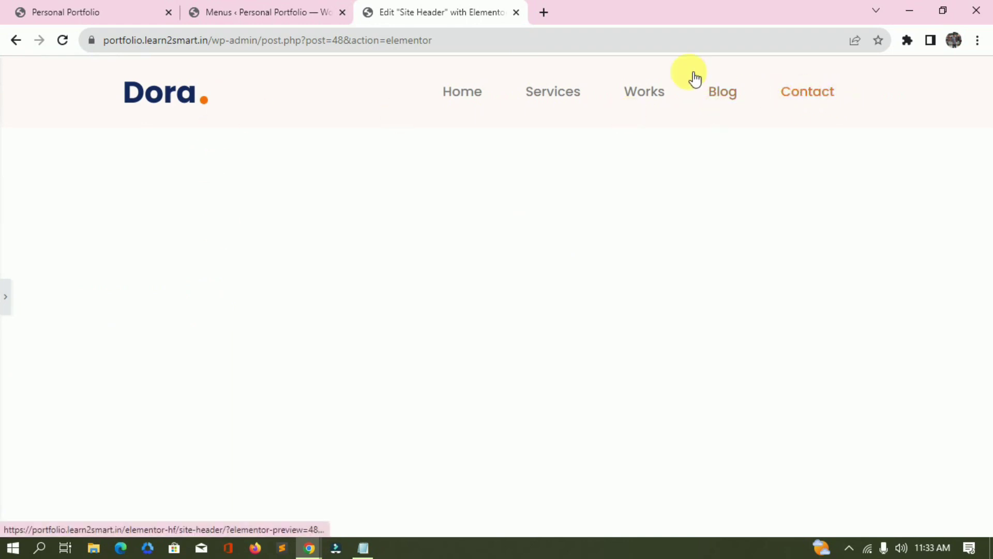
Switch Responsive Mode to Mobile and test the hamburger menu dropdown.
{"action": "key", "text": "ctrl+p"}
{"action": "left_click", "coordinate": [94, 523]}
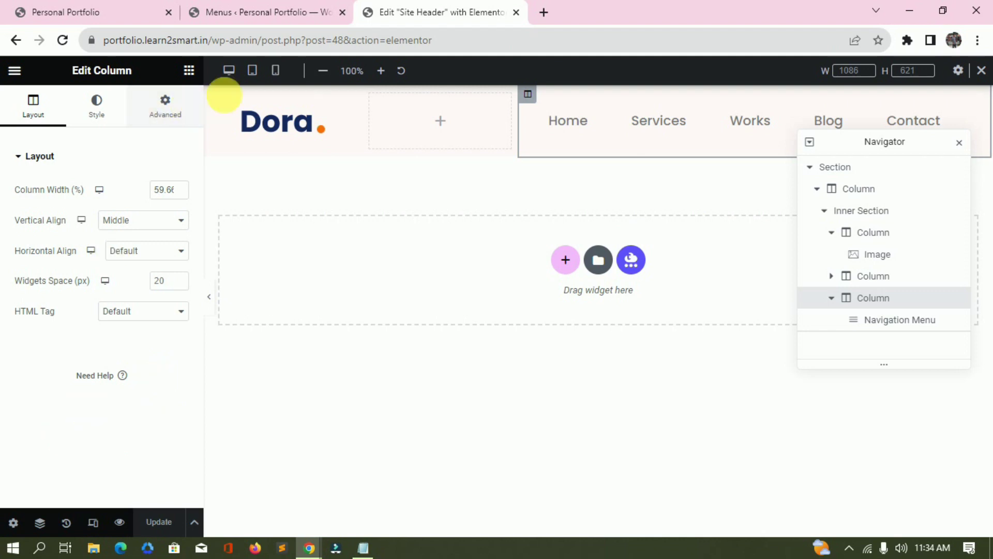
{"action": "left_click", "coordinate": [276, 73]}
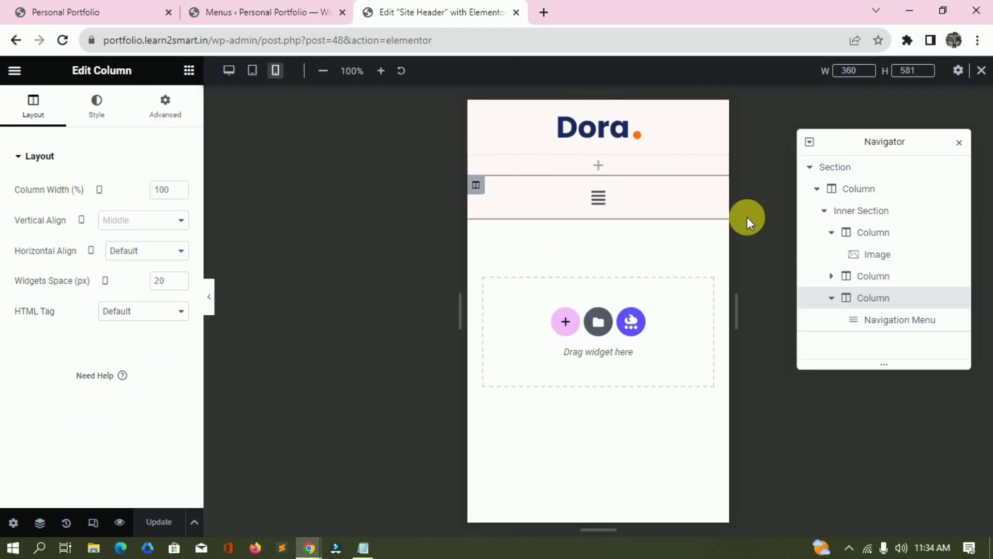
{"action": "mouse_move", "coordinate": [596, 111]}
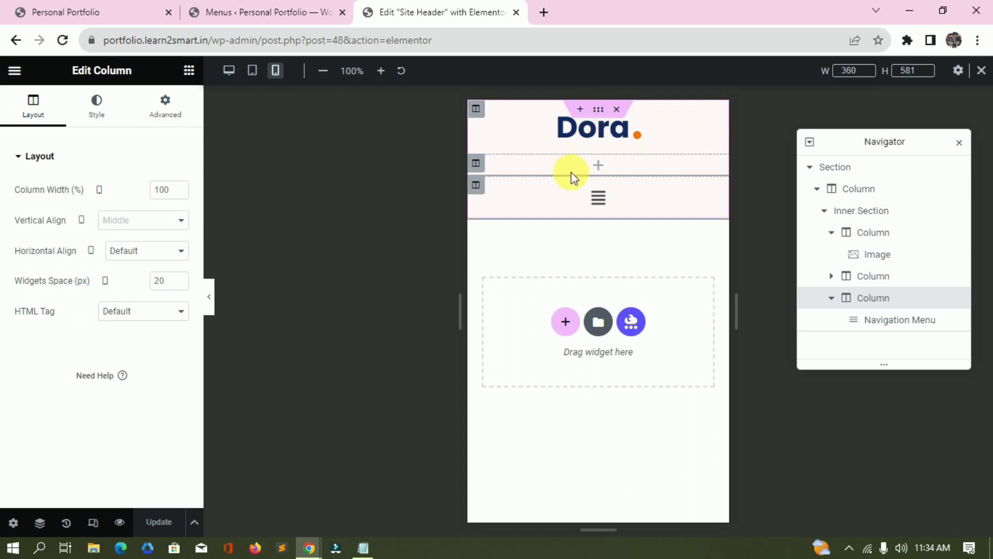
{"action": "left_click", "coordinate": [599, 198]}
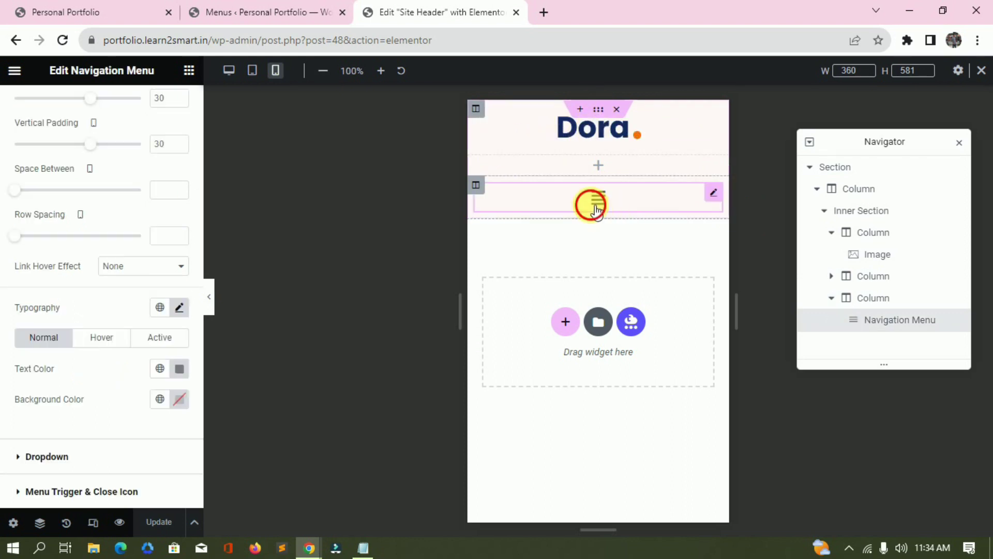
{"action": "left_click", "coordinate": [600, 200]}
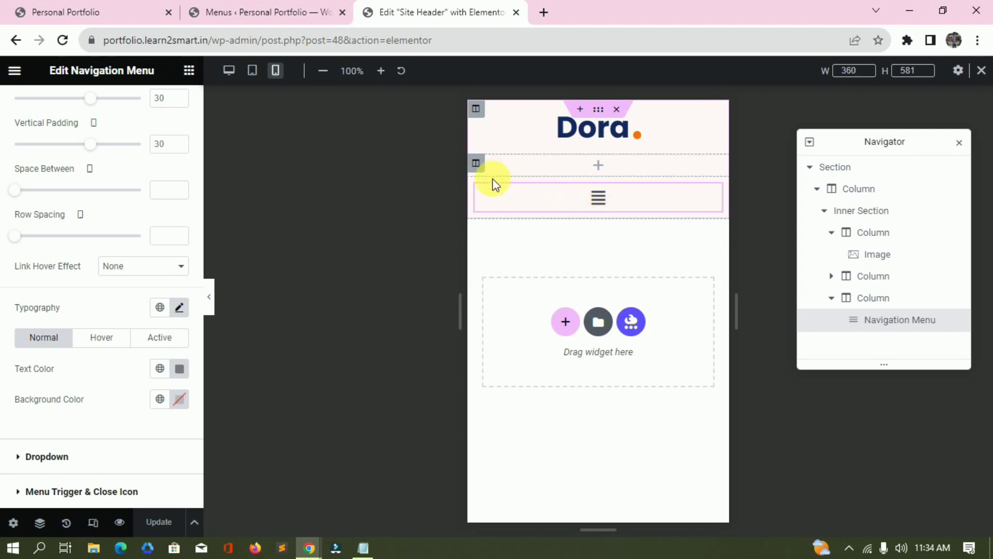
Check the menu, logo and middle columns at mobile width, then select the whole header section.
{"action": "left_click", "coordinate": [475, 189]}
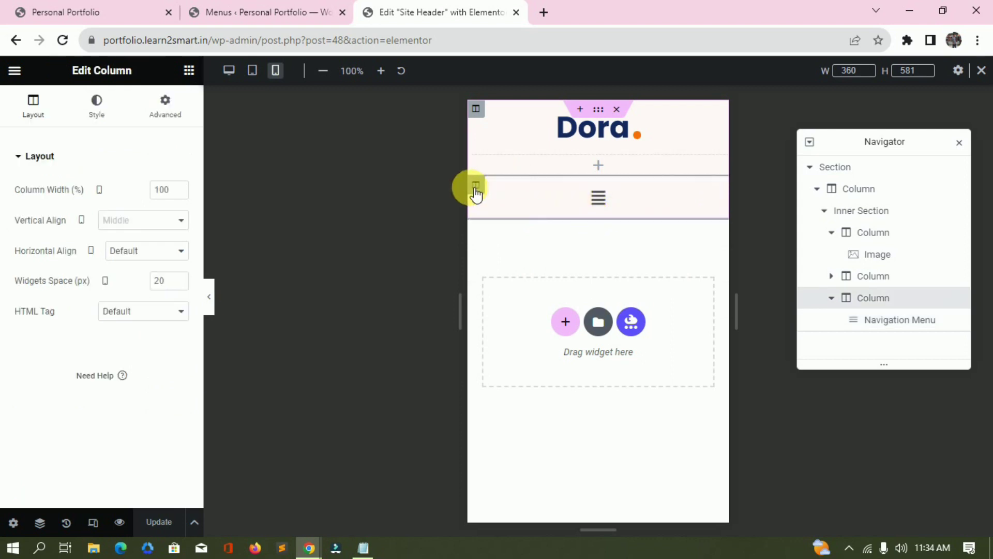
{"action": "left_click", "coordinate": [476, 110]}
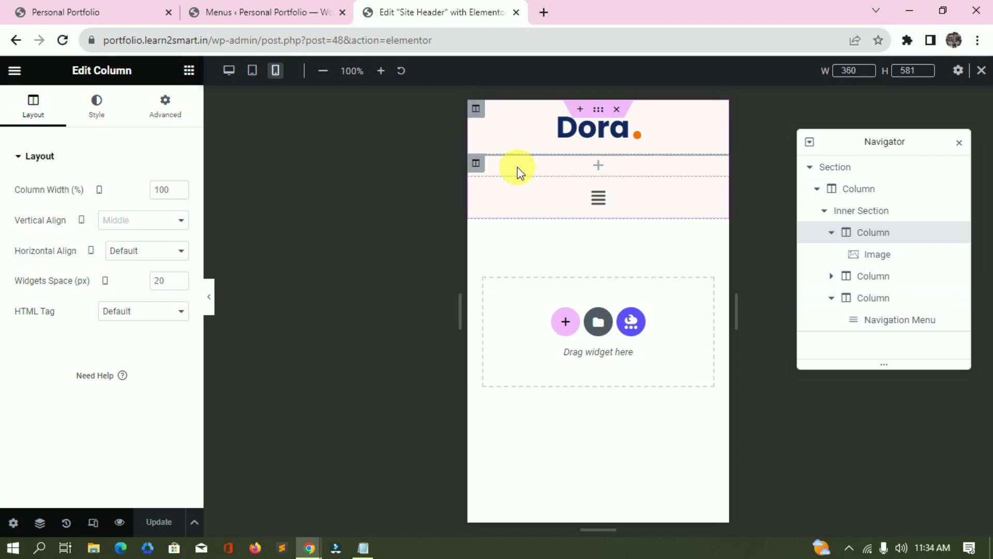
{"action": "left_click", "coordinate": [486, 163]}
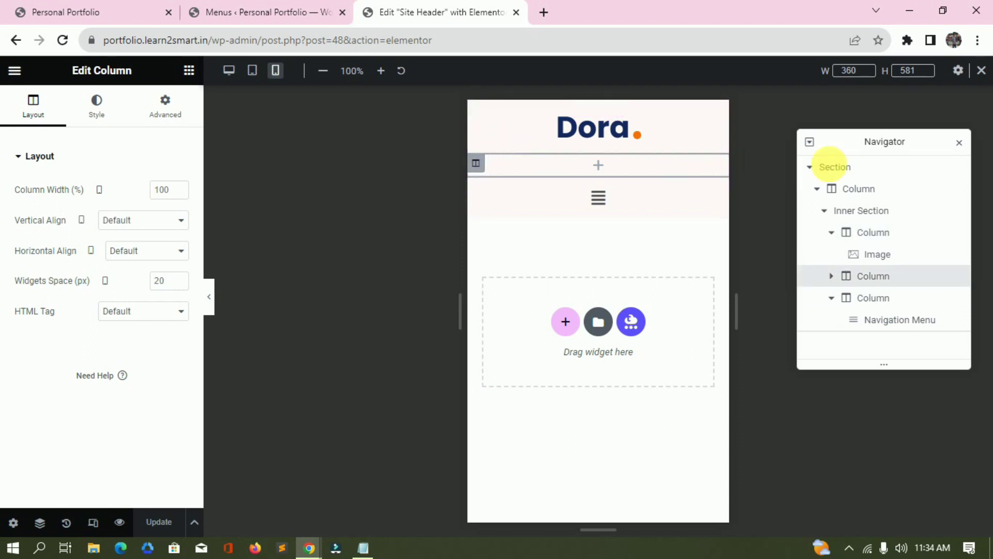
{"action": "left_click", "coordinate": [817, 168]}
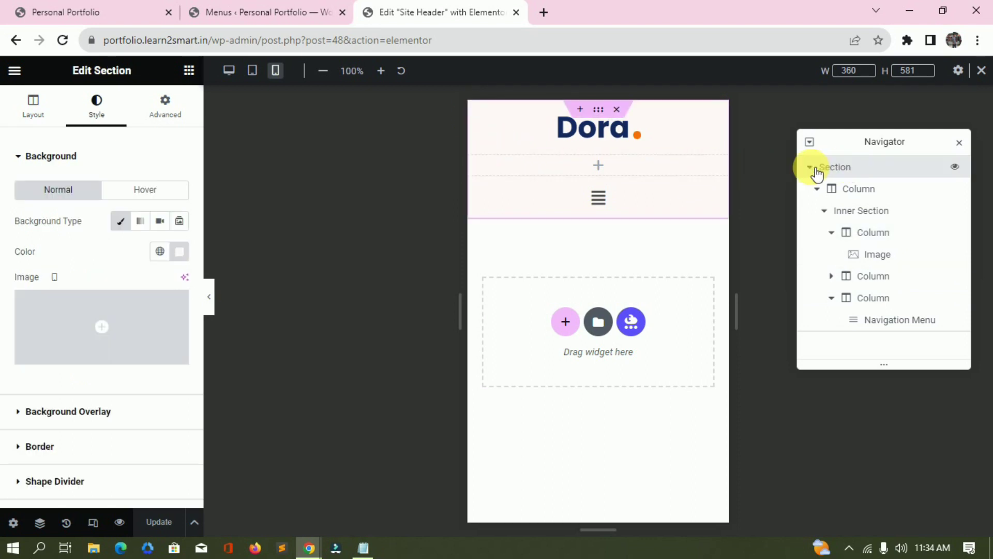
Duplicate the header section and hide the original on tablet and mobile portrait.
{"action": "right_click", "coordinate": [846, 166]}
{"action": "left_click", "coordinate": [888, 202]}
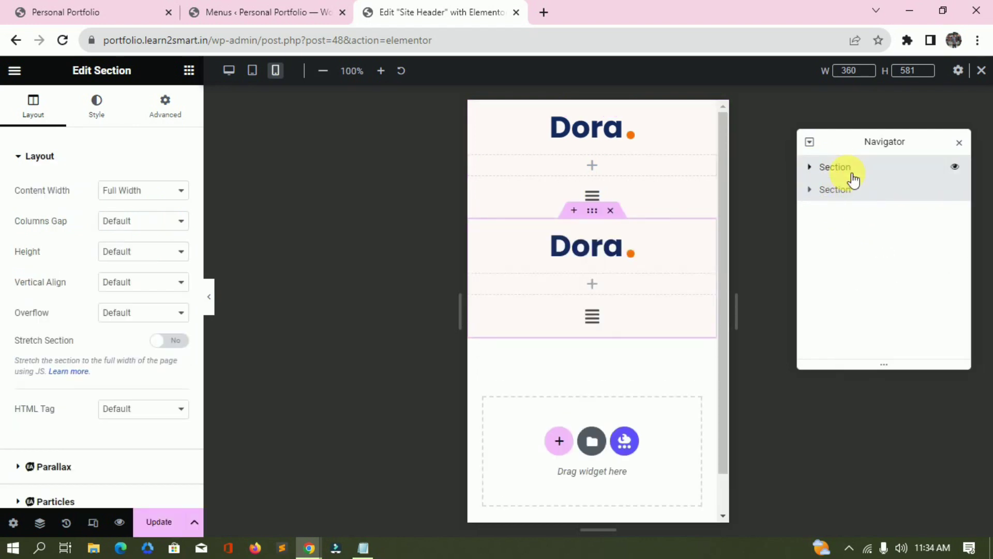
{"action": "left_click", "coordinate": [894, 166]}
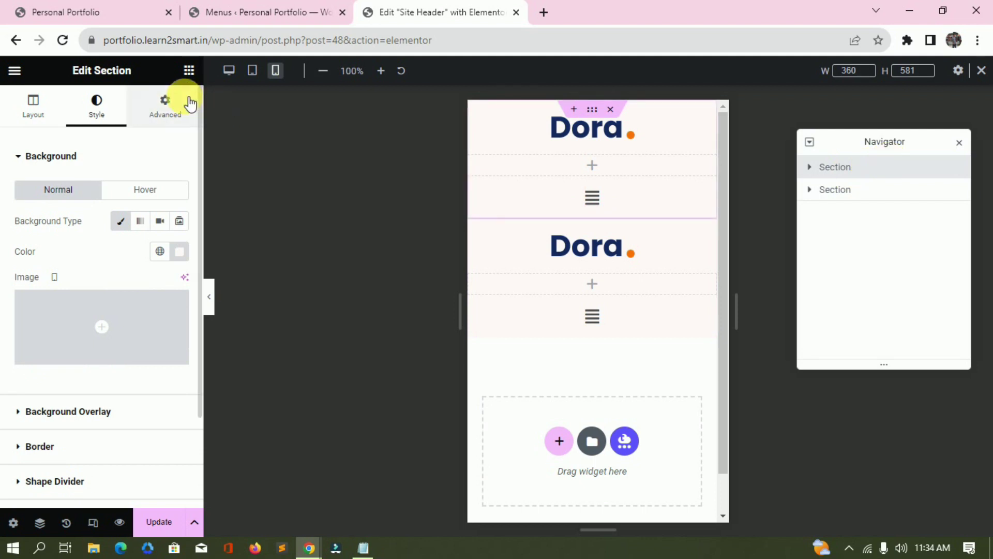
{"action": "left_click", "coordinate": [165, 104]}
{"action": "scroll", "coordinate": [126, 289], "scroll_direction": "down", "scroll_amount": 4}
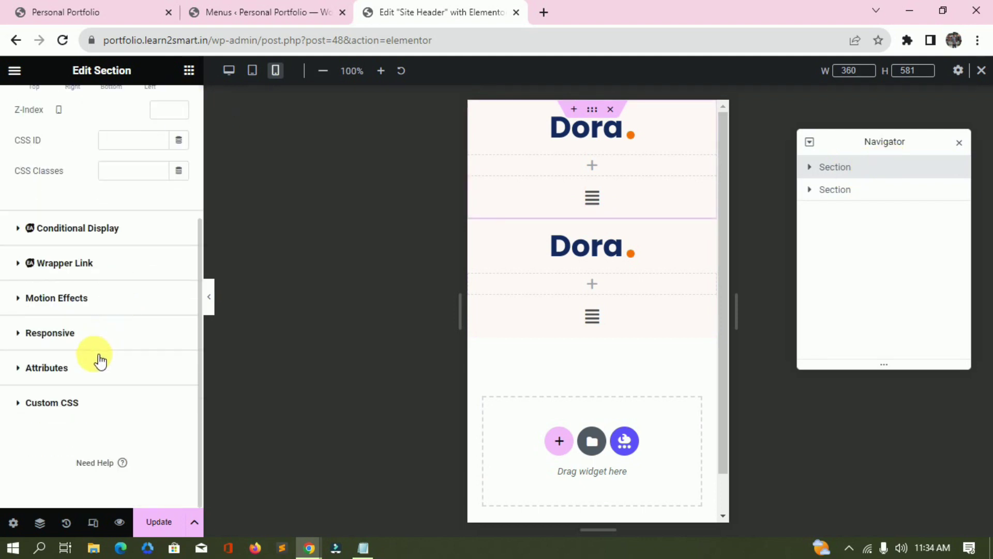
{"action": "left_click", "coordinate": [97, 333]}
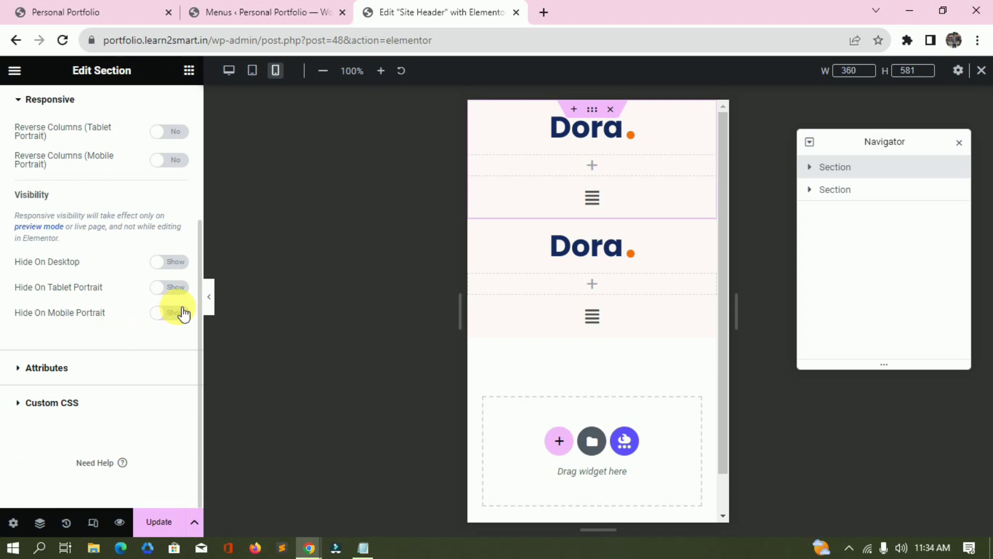
{"action": "left_click", "coordinate": [182, 314]}
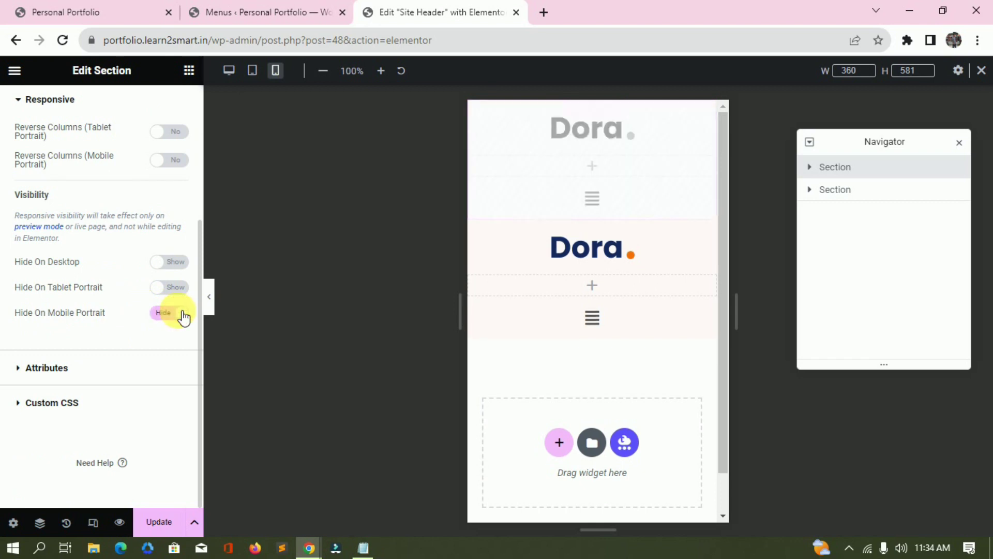
{"action": "left_click", "coordinate": [176, 295]}
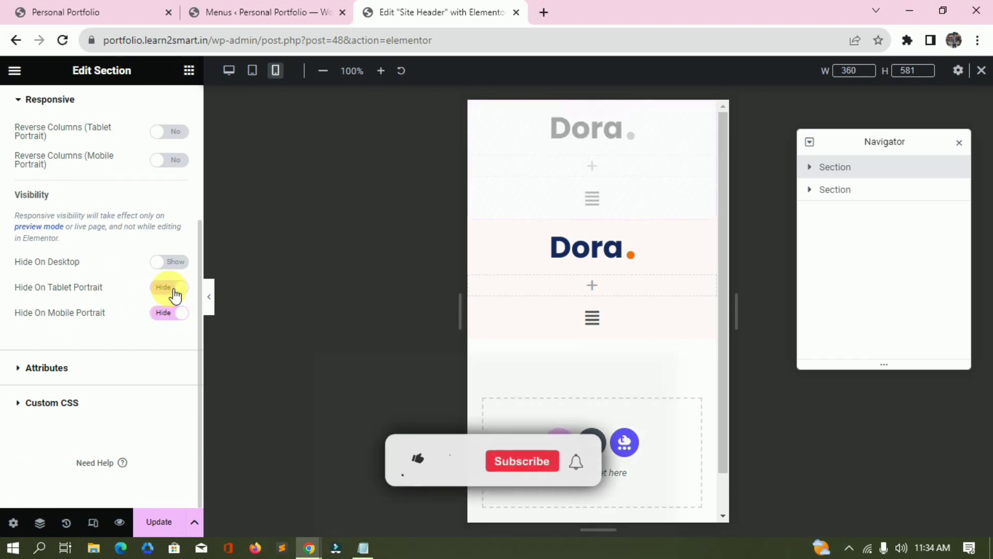
Open the duplicated section's Advanced responsive visibility options.
{"action": "left_click", "coordinate": [911, 201]}
{"action": "left_click", "coordinate": [153, 107]}
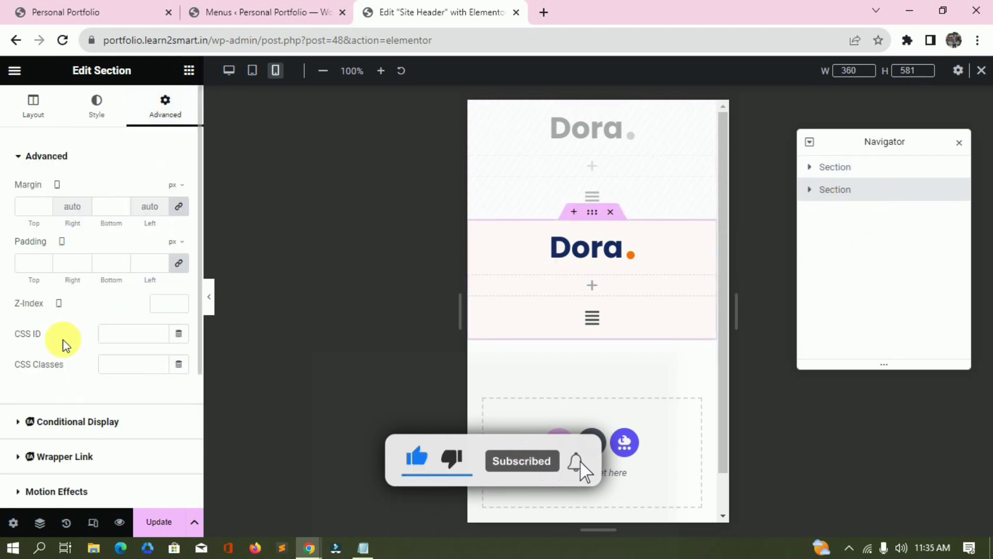
{"action": "scroll", "coordinate": [70, 357], "scroll_direction": "down", "scroll_amount": 4}
{"action": "left_click", "coordinate": [101, 335]}
{"action": "scroll", "coordinate": [103, 334], "scroll_direction": "down", "scroll_amount": 4}
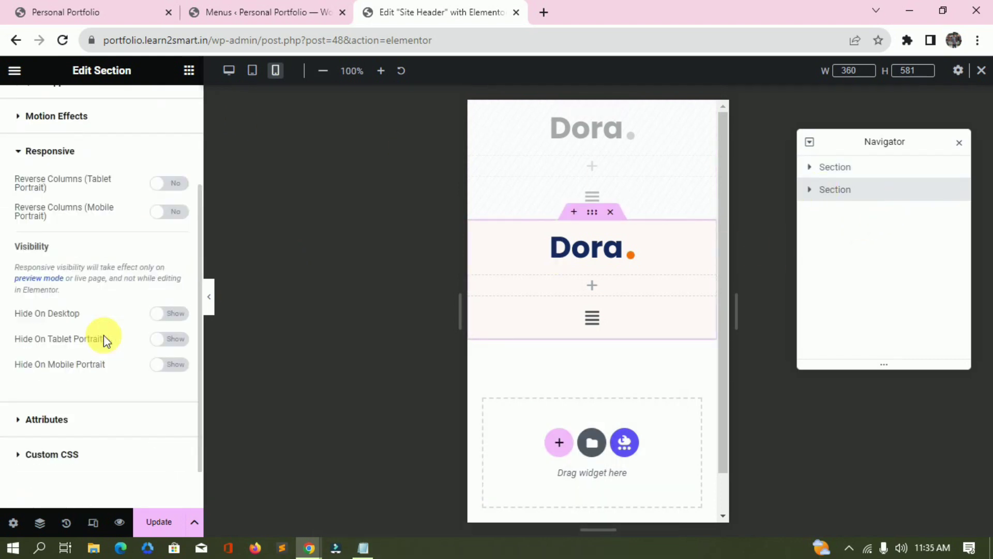
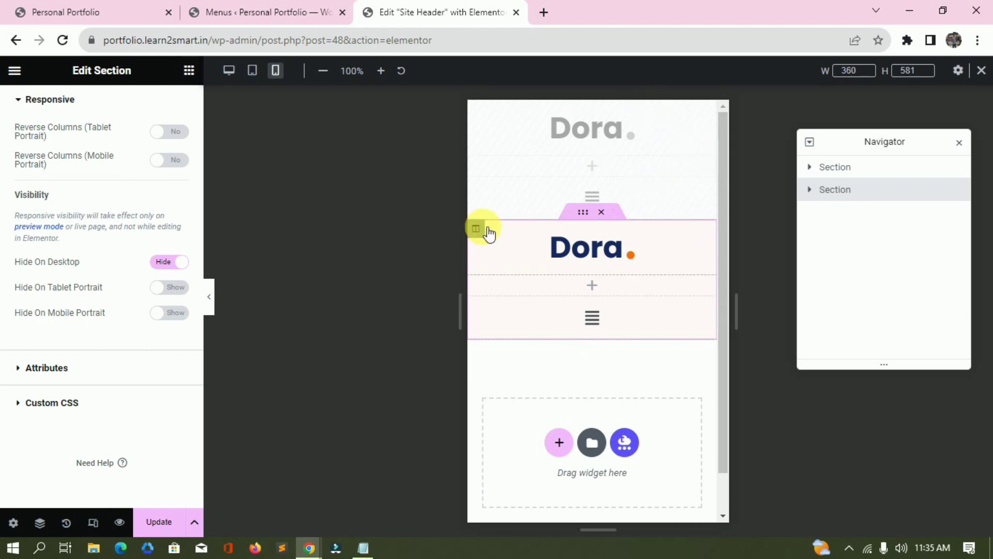
Set the logo and menu columns to 50% width each, and delete the empty column.
{"action": "left_click", "coordinate": [476, 228]}
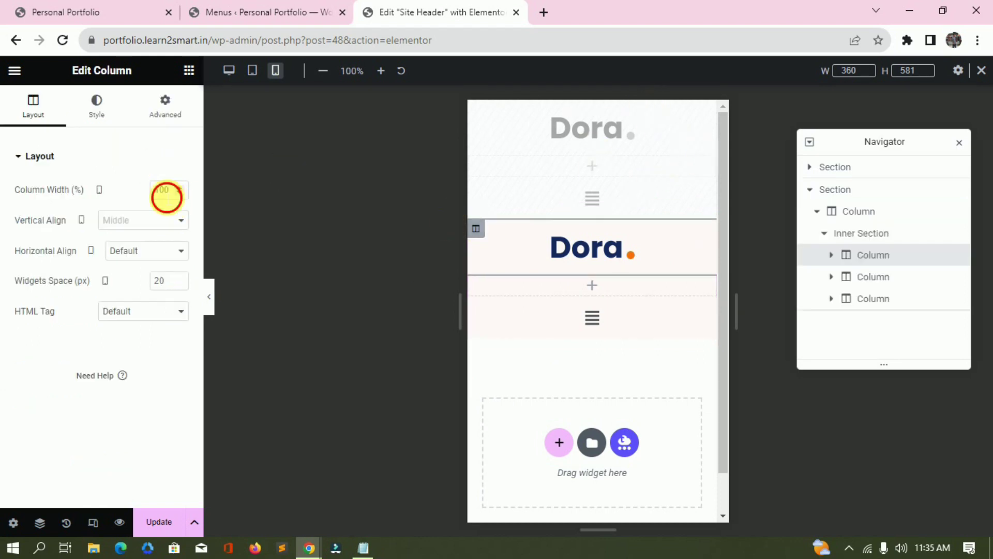
{"action": "type", "text": "50"}
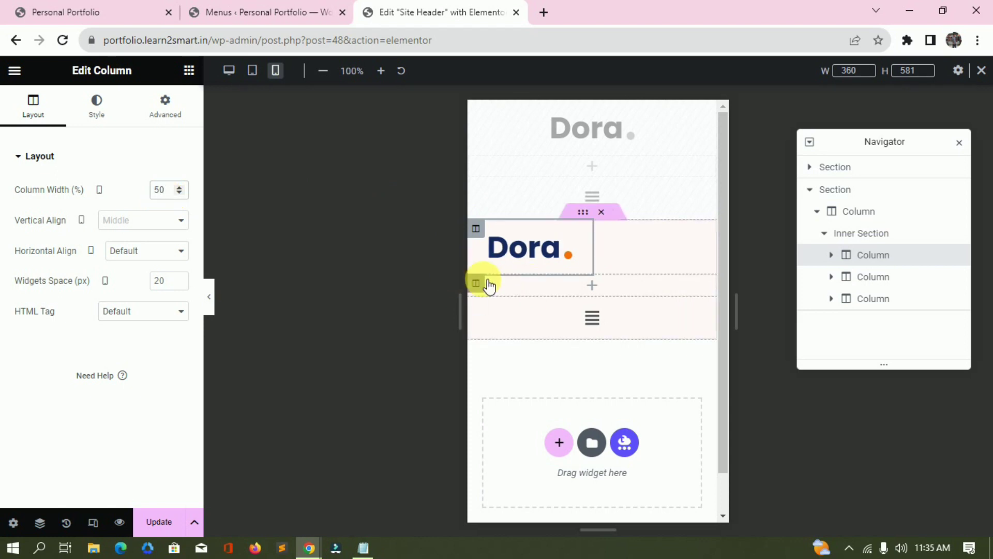
{"action": "key", "text": "Delete"}
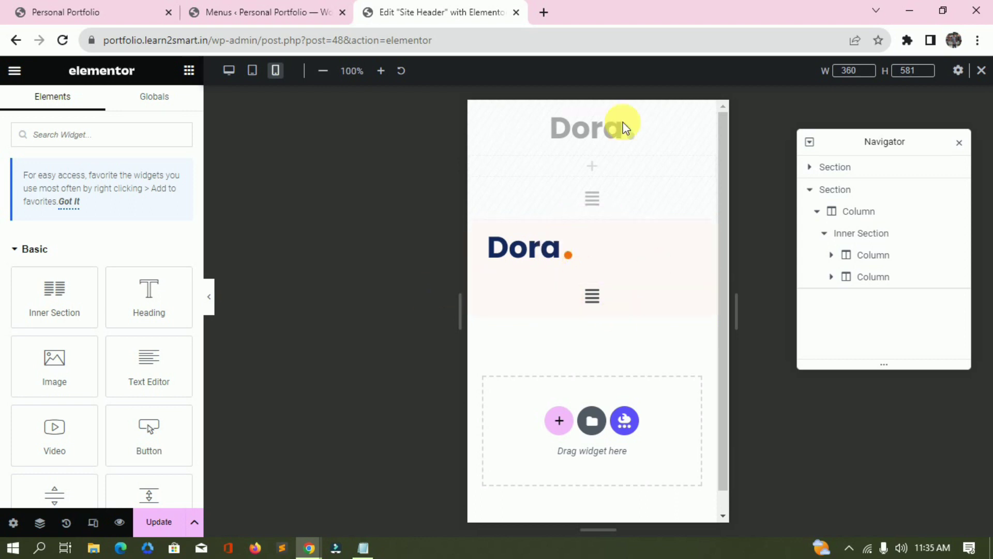
{"action": "left_click", "coordinate": [476, 284]}
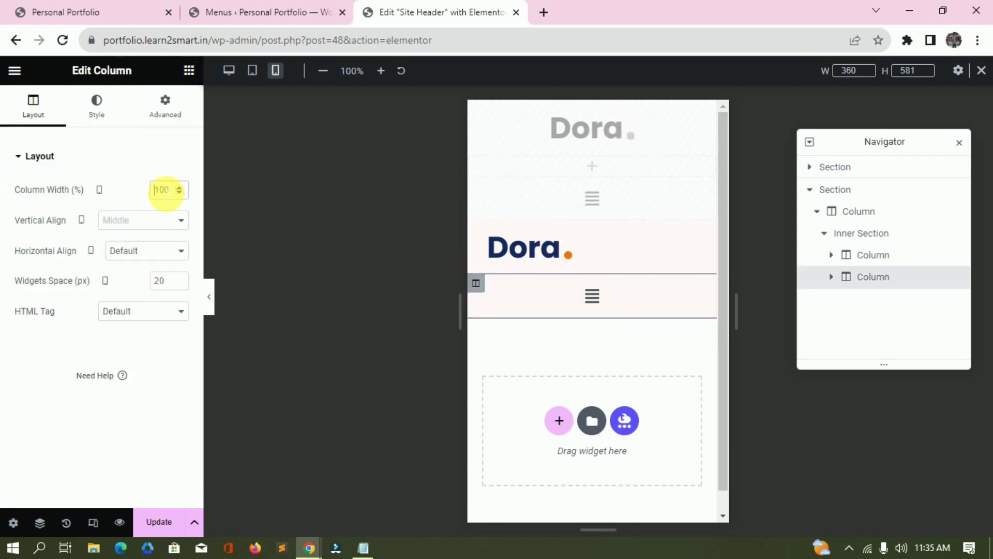
{"action": "left_click", "coordinate": [165, 190]}
{"action": "type", "text": "50"}
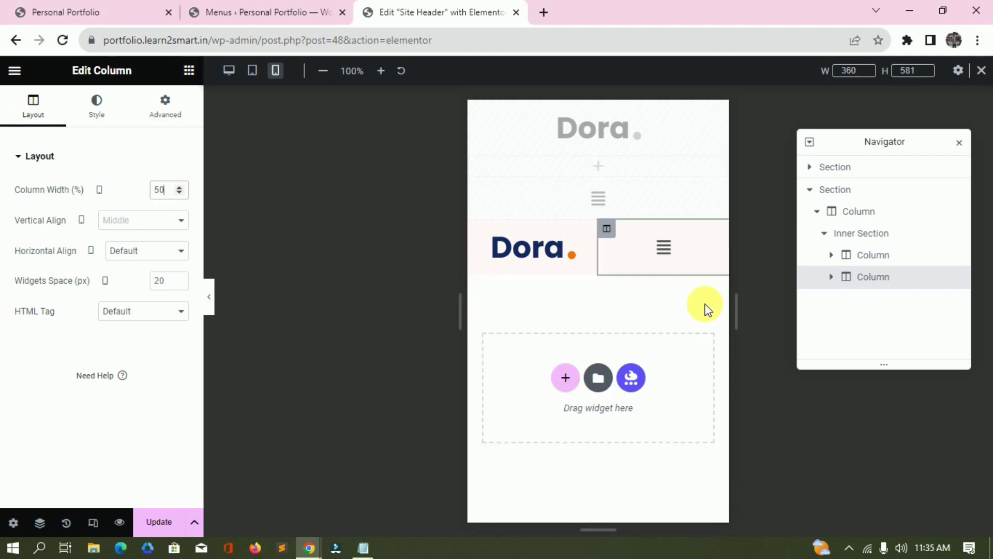
{"action": "left_click", "coordinate": [703, 257]}
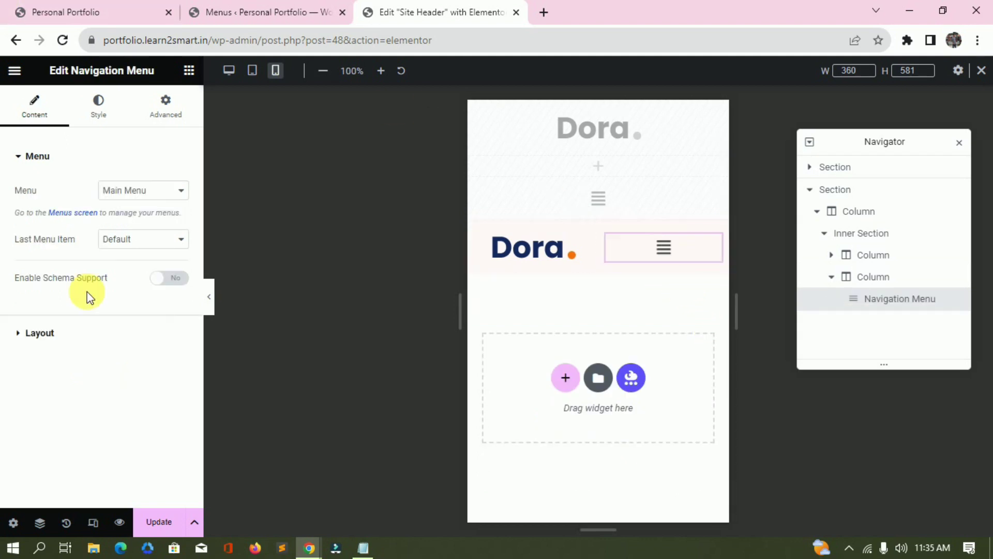
Set the Navigation Menu's responsive alignment to Right.
{"action": "left_click", "coordinate": [98, 334]}
{"action": "scroll", "coordinate": [95, 336], "scroll_direction": "down", "scroll_amount": 4}
{"action": "scroll", "coordinate": [150, 221], "scroll_direction": "up", "scroll_amount": 3}
{"action": "scroll", "coordinate": [152, 220], "scroll_direction": "down", "scroll_amount": 1}
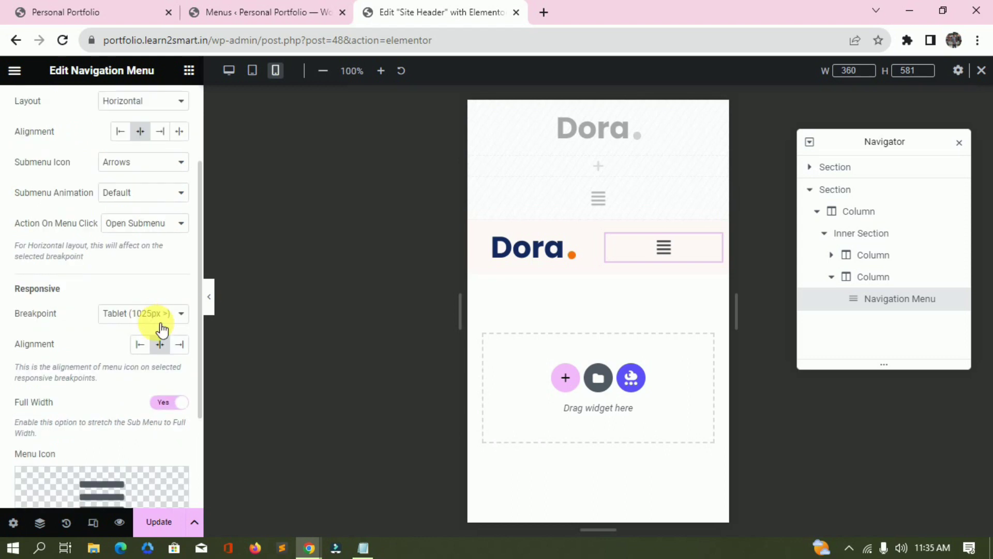
{"action": "left_click", "coordinate": [179, 345]}
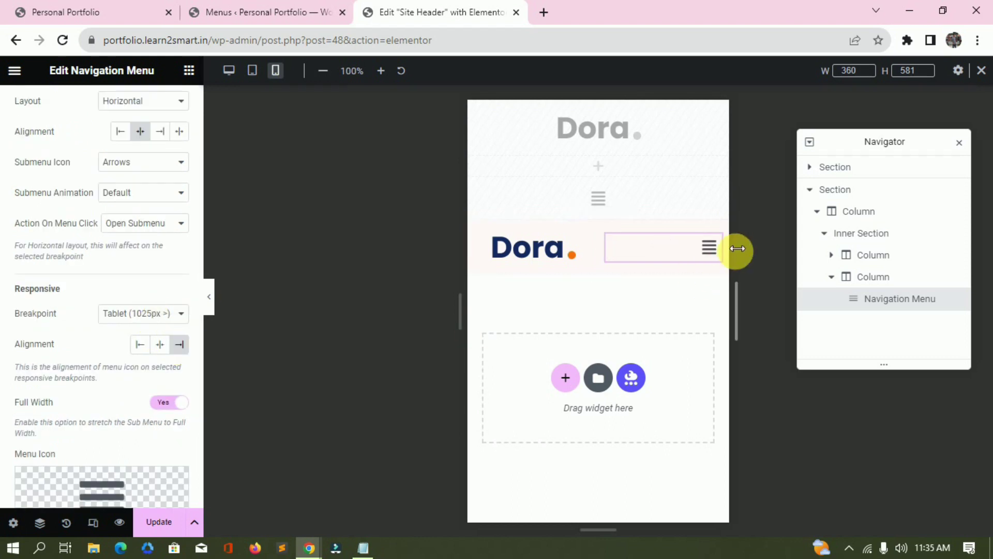
Zero out the spacing on the logo and menu columns.
{"action": "left_click", "coordinate": [507, 240]}
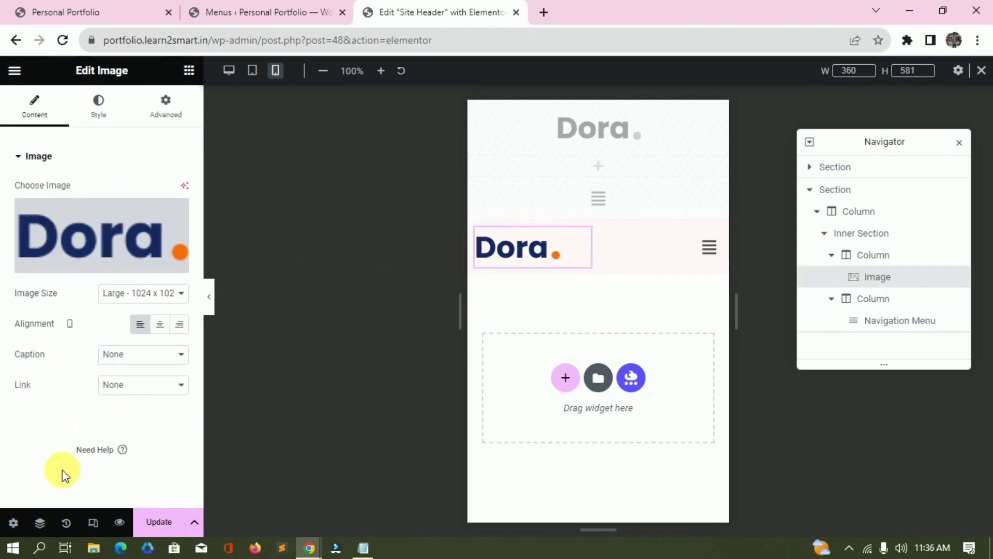
{"action": "left_click", "coordinate": [632, 266]}
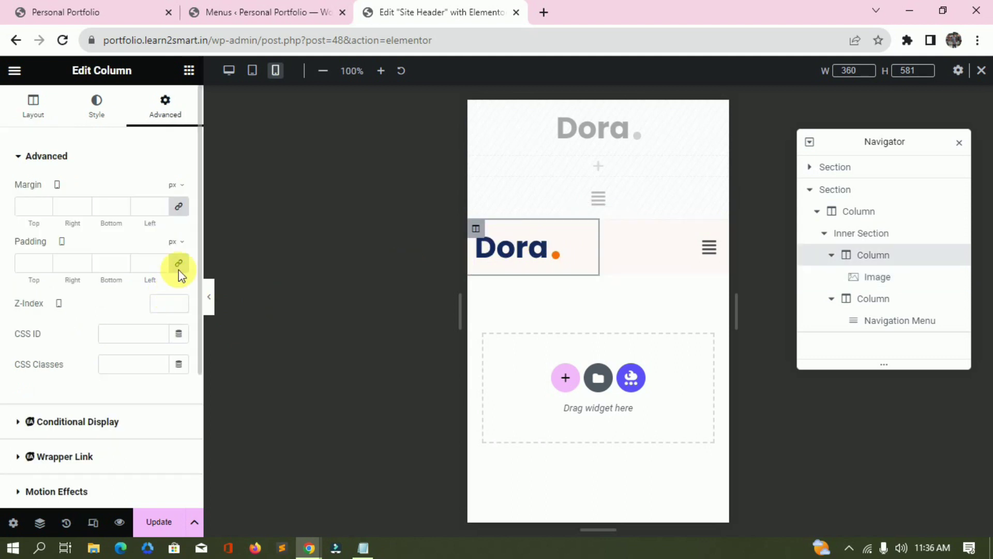
{"action": "left_click", "coordinate": [632, 243]}
{"action": "left_click", "coordinate": [165, 106]}
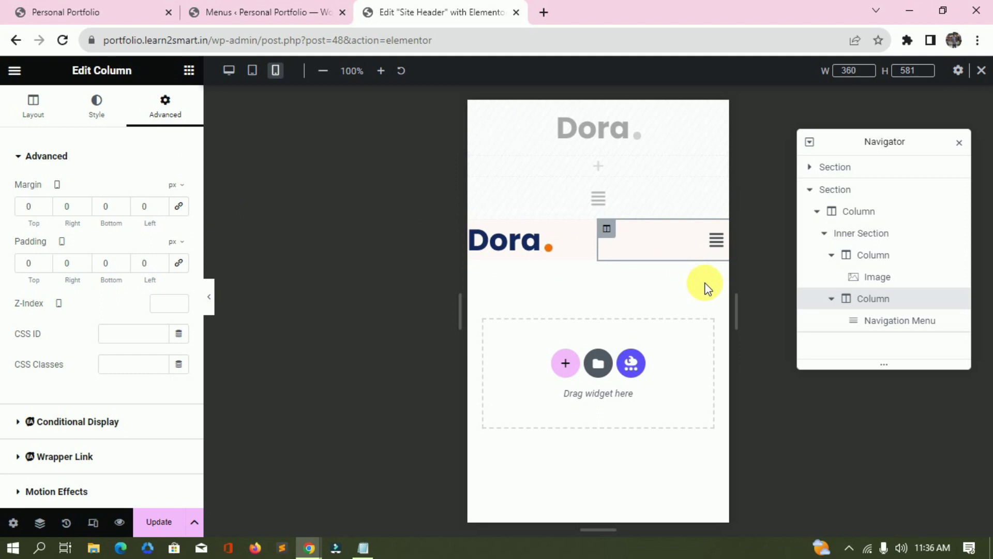
Give the header section padding of 10 top, 13 right, 10 bottom and 20 left.
{"action": "left_click", "coordinate": [893, 193]}
{"action": "left_click", "coordinate": [161, 265]}
{"action": "left_click_drag", "start_coordinate": [155, 265], "coordinate": [138, 264]}
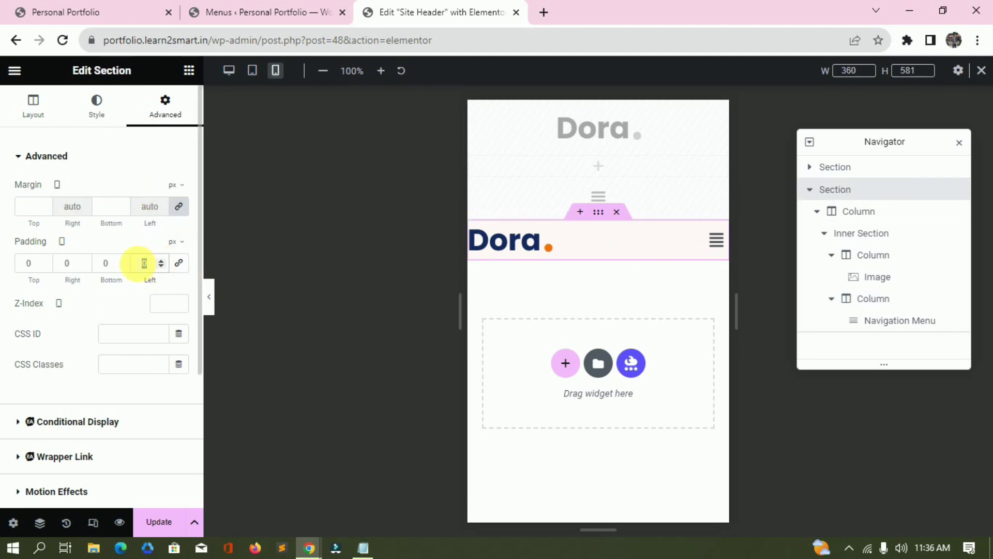
{"action": "type", "text": "20"}
{"action": "double_click", "coordinate": [86, 263]}
{"action": "type", "text": "10"}
{"action": "left_click", "coordinate": [85, 260]}
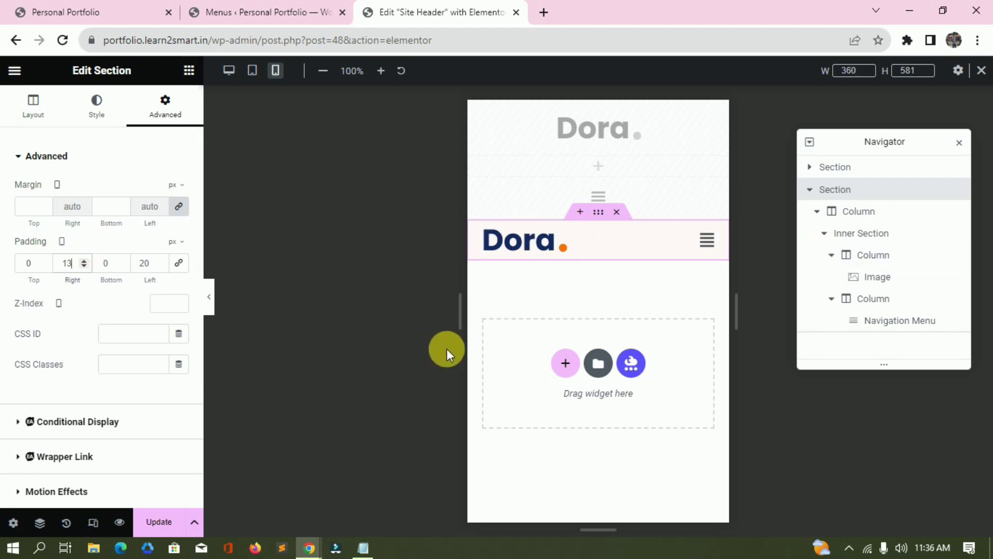
{"action": "left_click_drag", "start_coordinate": [34, 279], "coordinate": [111, 275]}
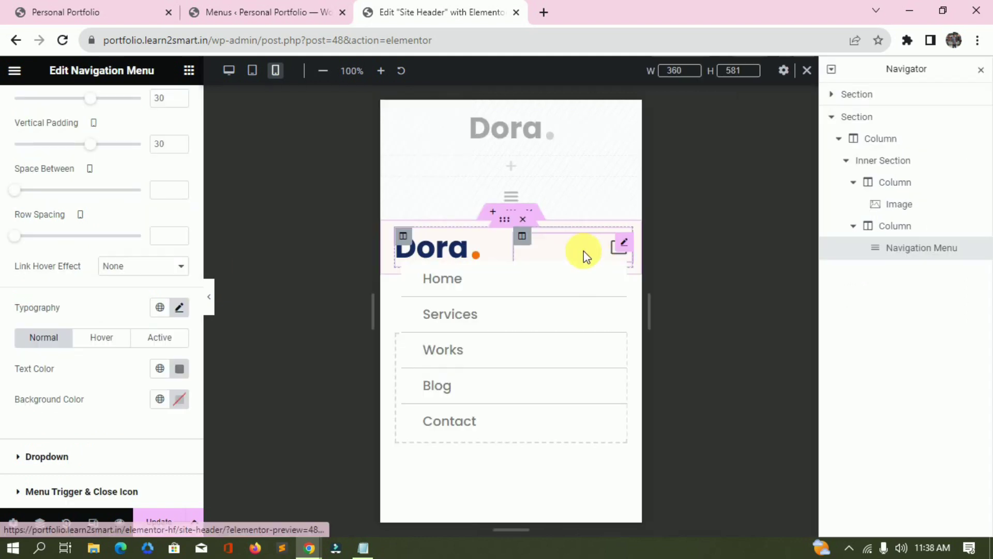
{"action": "left_click", "coordinate": [612, 254]}
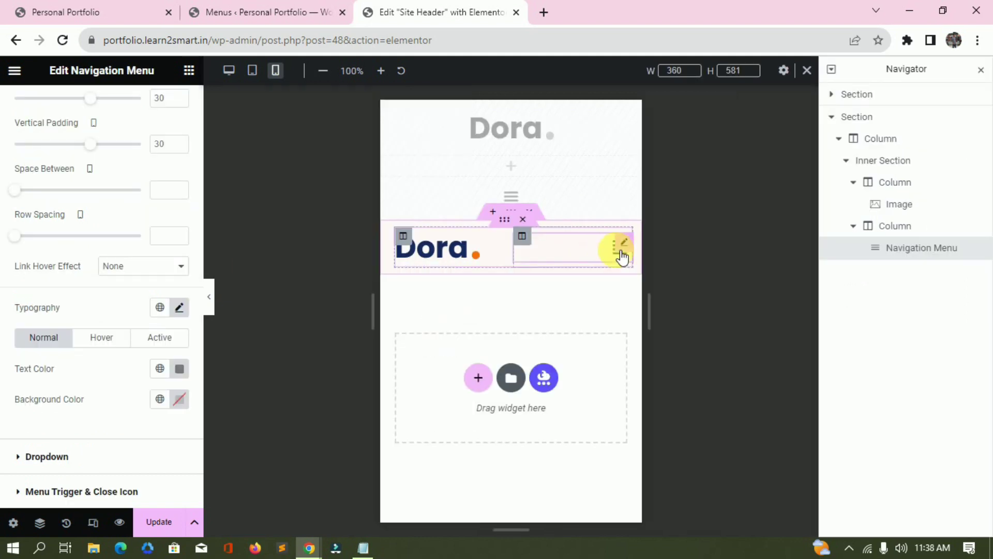
Open the mobile dropdown in the preview and bring up the Dropdown text colour settings.
{"action": "left_click", "coordinate": [621, 258]}
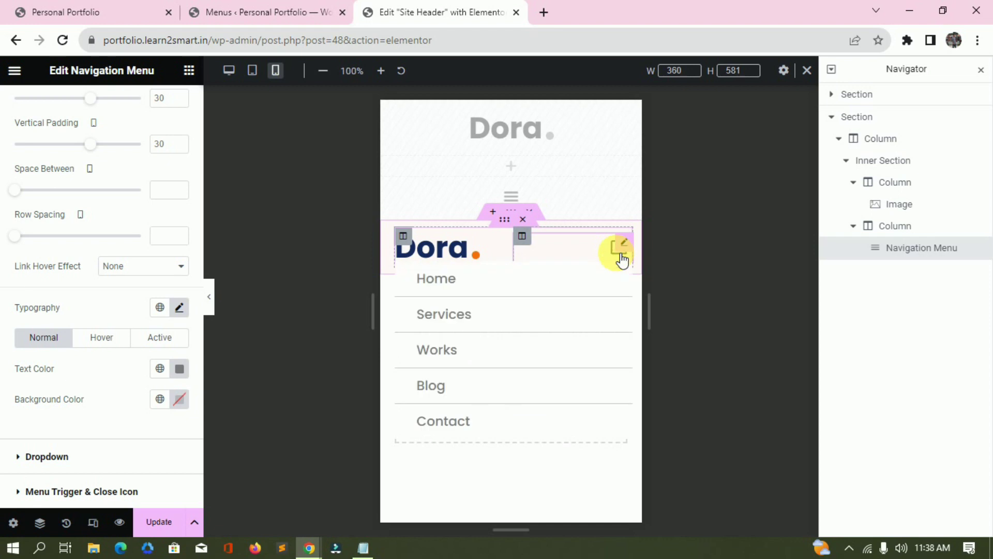
{"action": "left_click", "coordinate": [102, 337]}
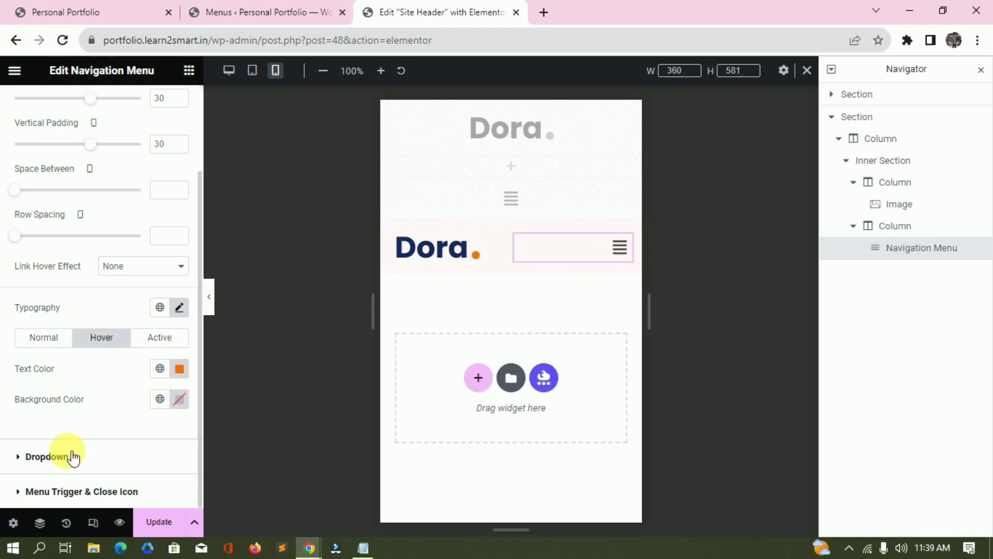
{"action": "left_click", "coordinate": [98, 456]}
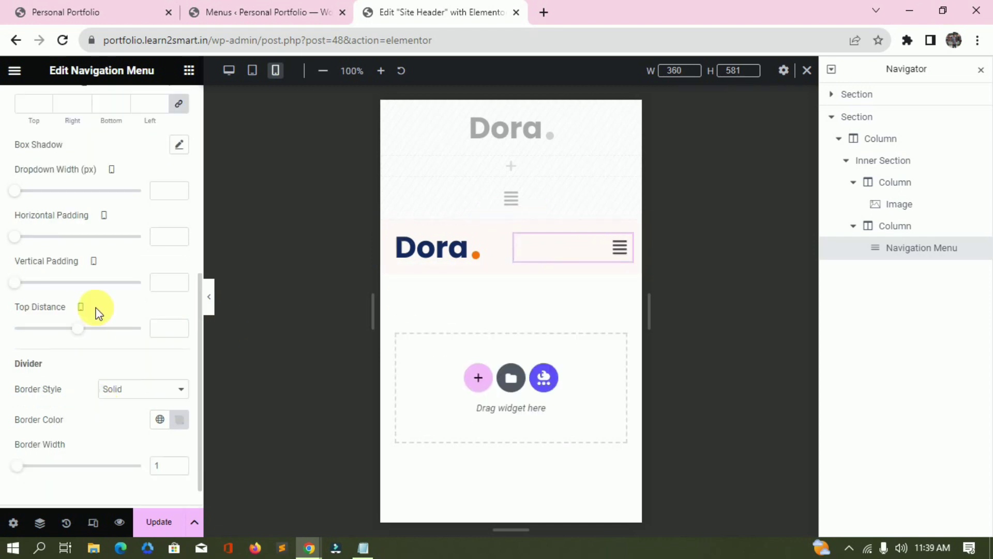
{"action": "scroll", "coordinate": [98, 311], "scroll_direction": "up", "scroll_amount": 6}
{"action": "scroll", "coordinate": [101, 303], "scroll_direction": "down", "scroll_amount": 2}
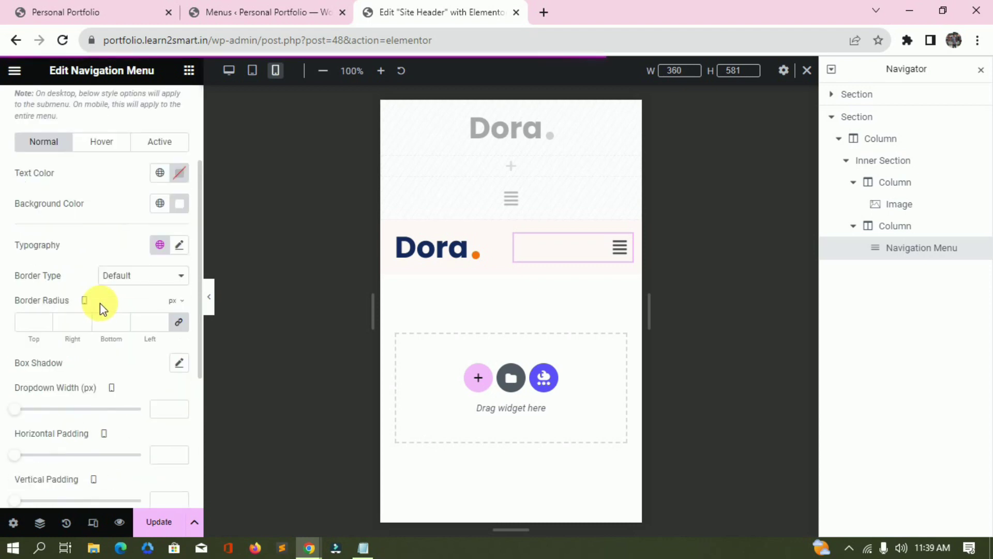
{"action": "scroll", "coordinate": [121, 373], "scroll_direction": "down", "scroll_amount": 1}
{"action": "scroll", "coordinate": [124, 377], "scroll_direction": "up", "scroll_amount": 2}
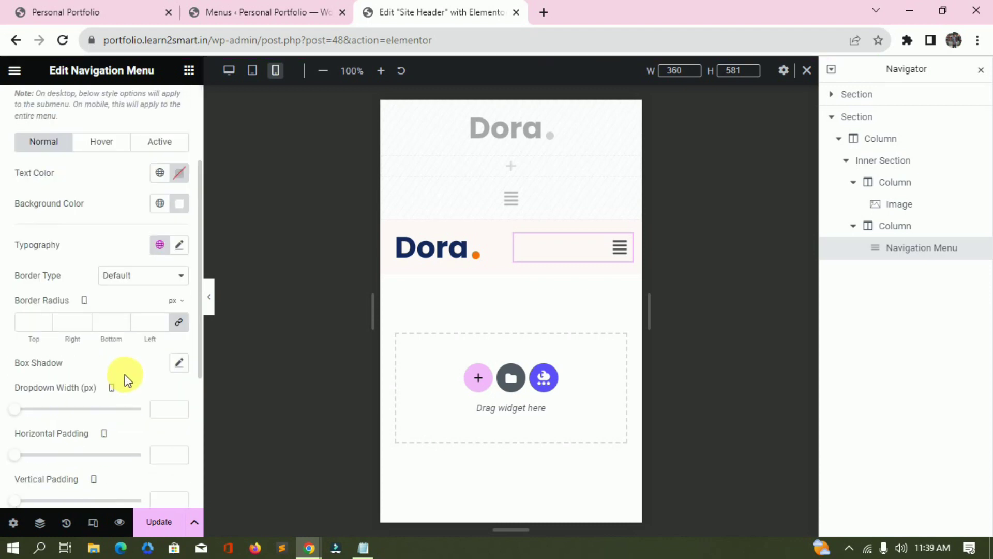
{"action": "left_click", "coordinate": [181, 174]}
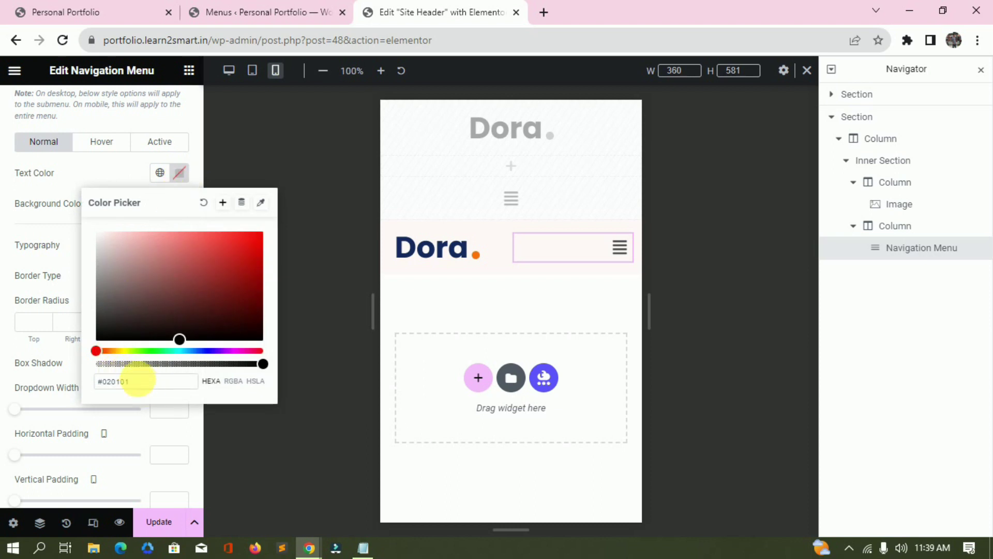
{"action": "key", "text": "alt+Tab"}
{"action": "key", "text": "alt+Tab"}
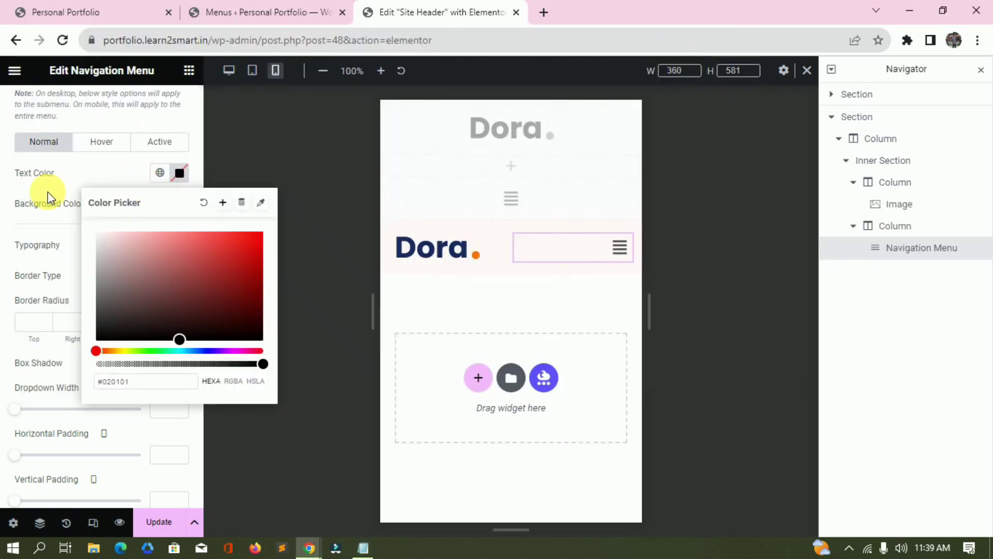
{"action": "left_click", "coordinate": [49, 195]}
Set the dropdown's Active and Hover text colour to orange #fd6e0a.
{"action": "left_click", "coordinate": [155, 141]}
{"action": "left_click", "coordinate": [187, 187]}
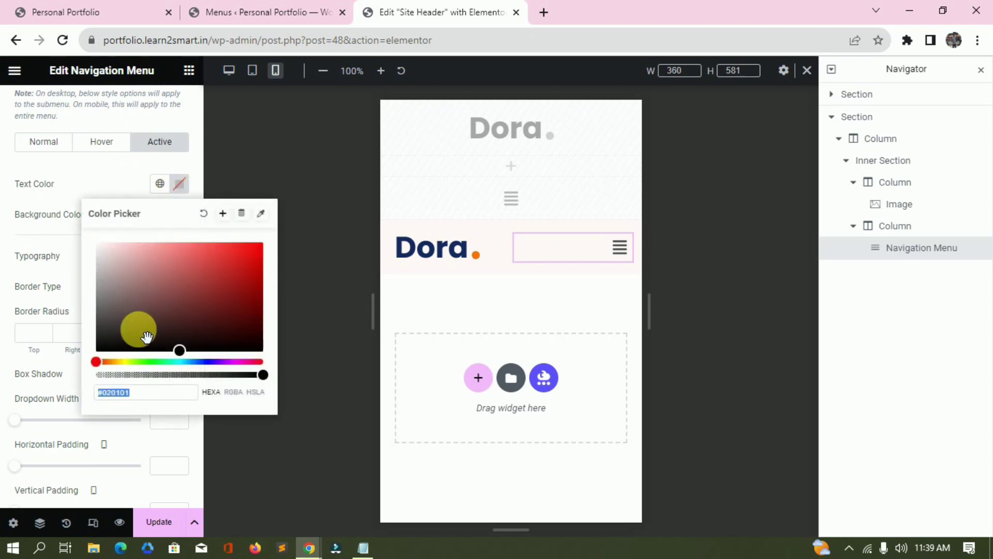
{"action": "type", "text": "#fd6e0a"}
{"action": "left_click", "coordinate": [70, 291]}
{"action": "left_click", "coordinate": [102, 142]}
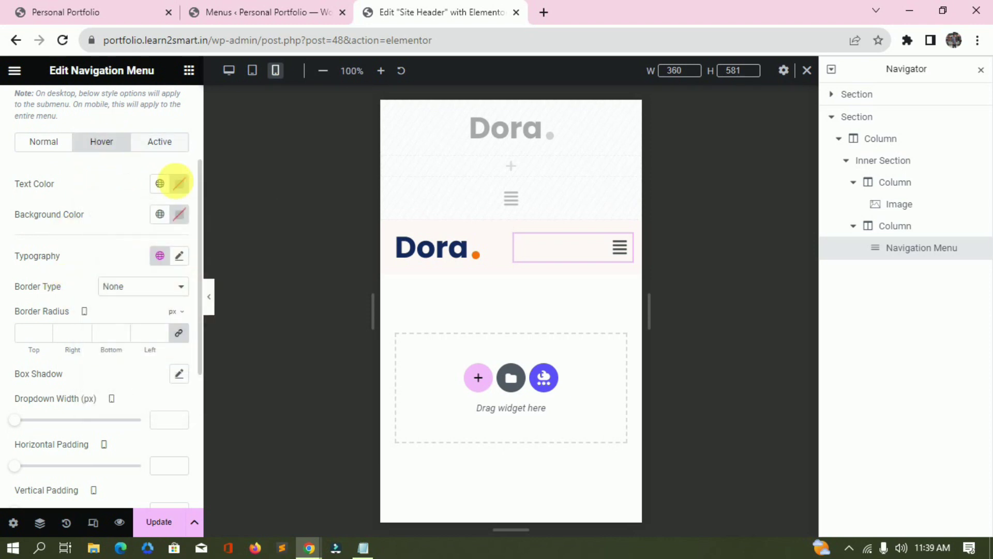
{"action": "left_click", "coordinate": [180, 184]}
{"action": "type", "text": "#fd6e0a"}
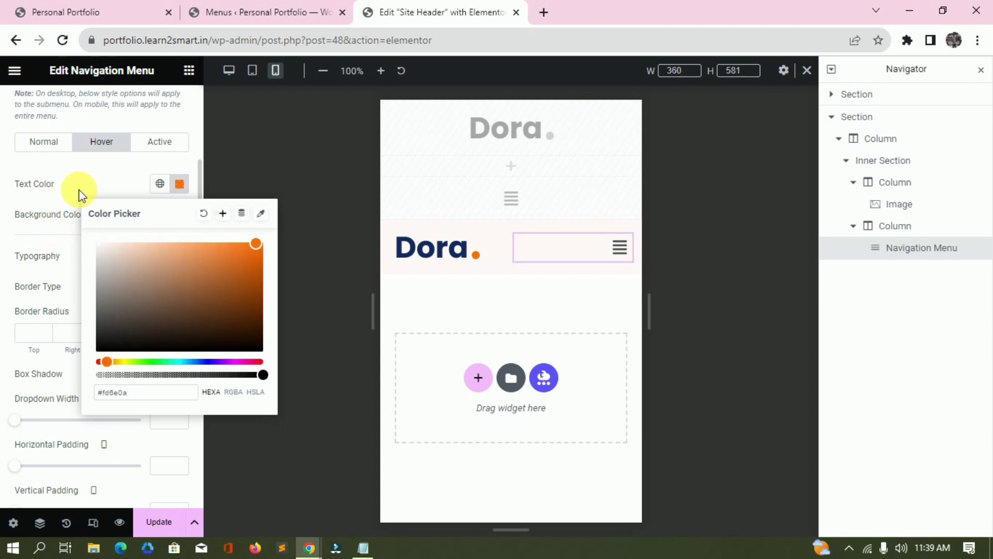
{"action": "left_click", "coordinate": [78, 189]}
Set the dropdown's normal text colour to navy #15295f.
{"action": "key", "text": "alt+Tab"}
{"action": "double_click", "coordinate": [91, 63]}
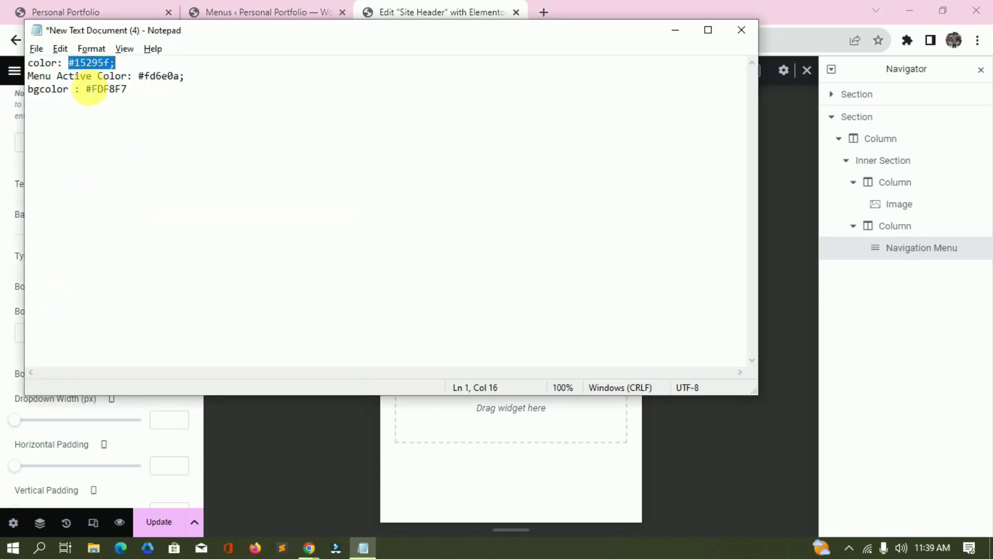
{"action": "key", "text": "ctrl+c"}
{"action": "key", "text": "alt+Tab"}
{"action": "left_click", "coordinate": [43, 141]}
{"action": "left_click", "coordinate": [180, 172]}
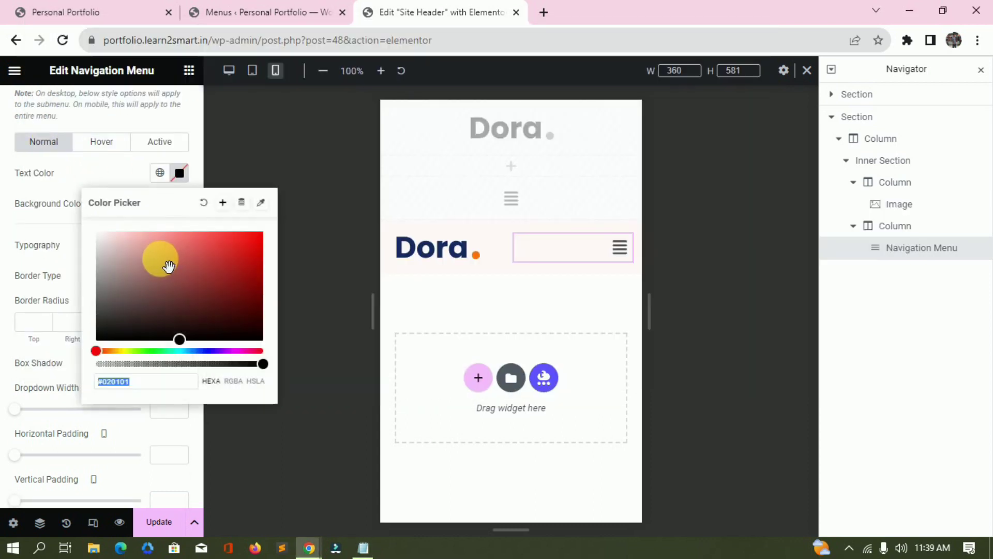
{"action": "key", "text": "ctrl+v"}
{"action": "key", "text": "BackSpace"}
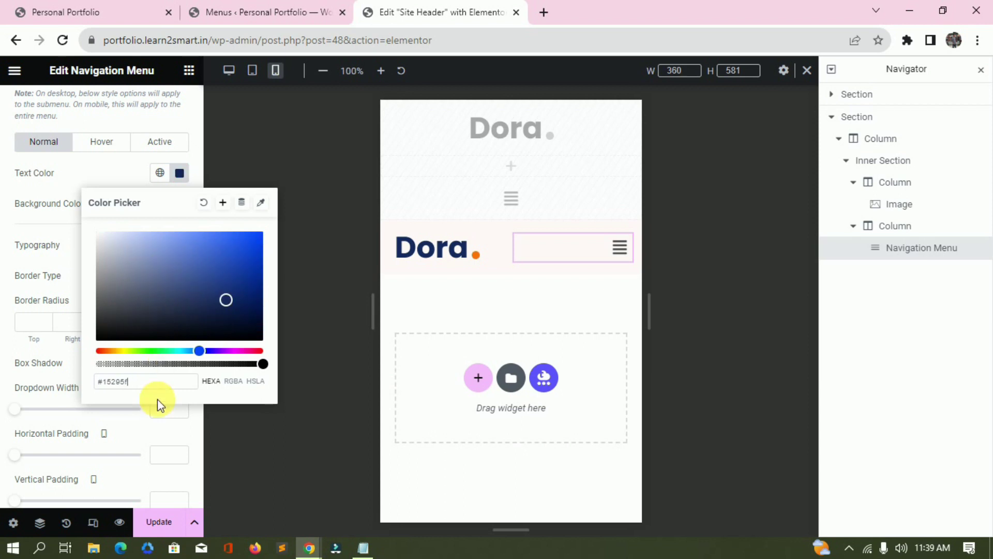
{"action": "scroll", "coordinate": [155, 310], "scroll_direction": "down", "scroll_amount": 2}
{"action": "left_click", "coordinate": [170, 382]}
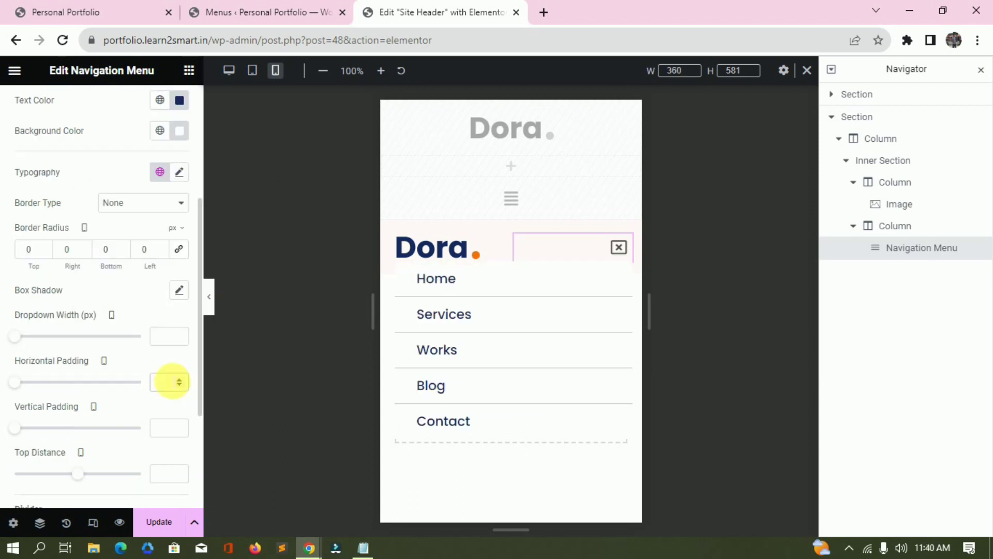
Set the dropdown items' horizontal padding to 38 and corner radius to 1.
{"action": "type", "text": "0"}
{"action": "type", "text": "38"}
{"action": "scroll", "coordinate": [182, 373], "scroll_direction": "down", "scroll_amount": 2}
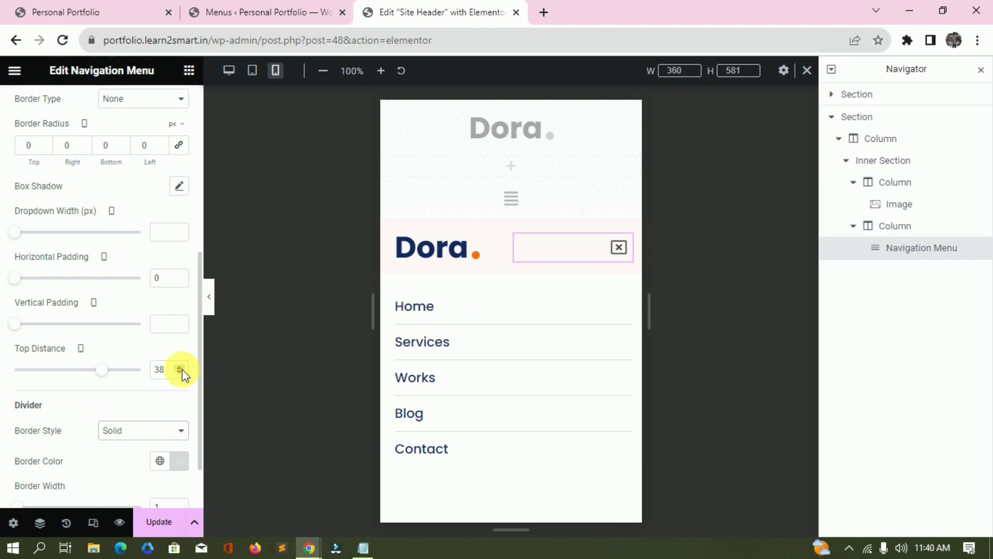
{"action": "scroll", "coordinate": [145, 233], "scroll_direction": "up", "scroll_amount": 2}
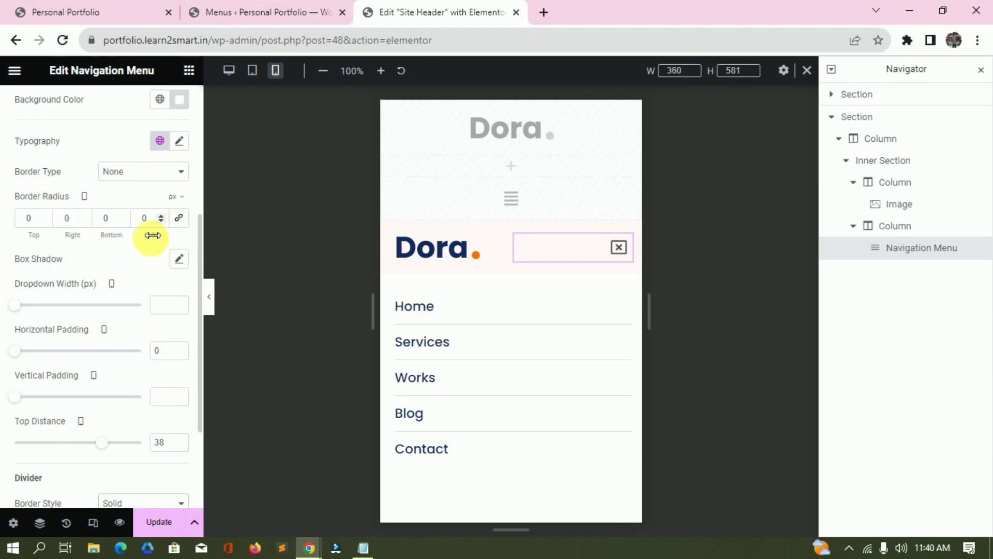
{"action": "left_click", "coordinate": [178, 219]}
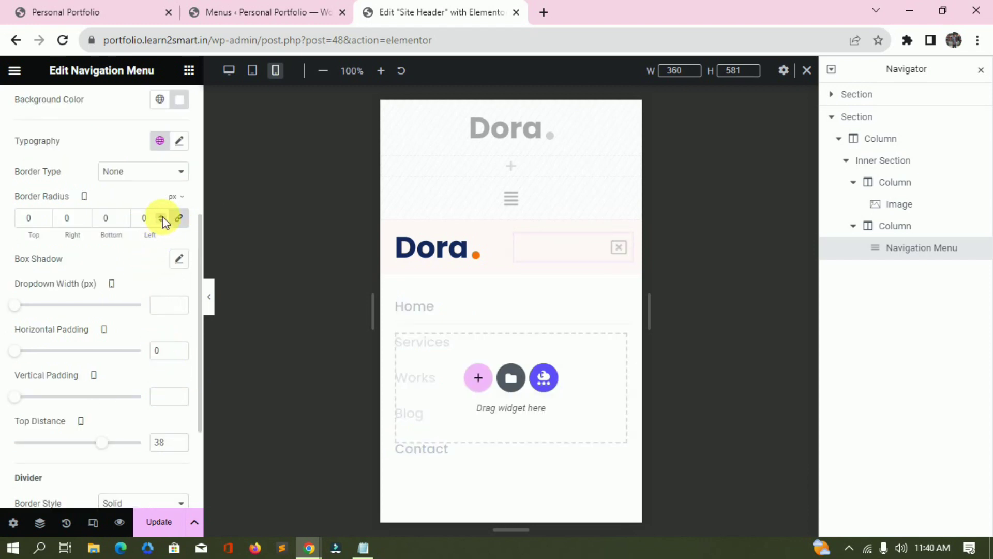
{"action": "left_click", "coordinate": [162, 218]}
{"action": "left_click", "coordinate": [147, 171]}
{"action": "left_click", "coordinate": [142, 176]}
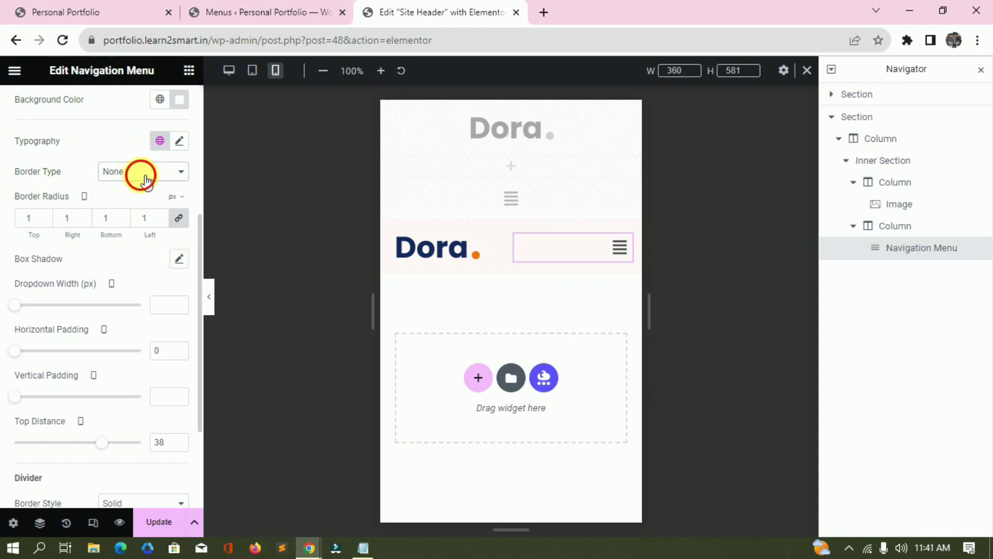
Give the dropdown a 1 px solid orange #fd6e0a border.
{"action": "left_click", "coordinate": [146, 179]}
{"action": "left_click", "coordinate": [145, 211]}
{"action": "left_click", "coordinate": [180, 260]}
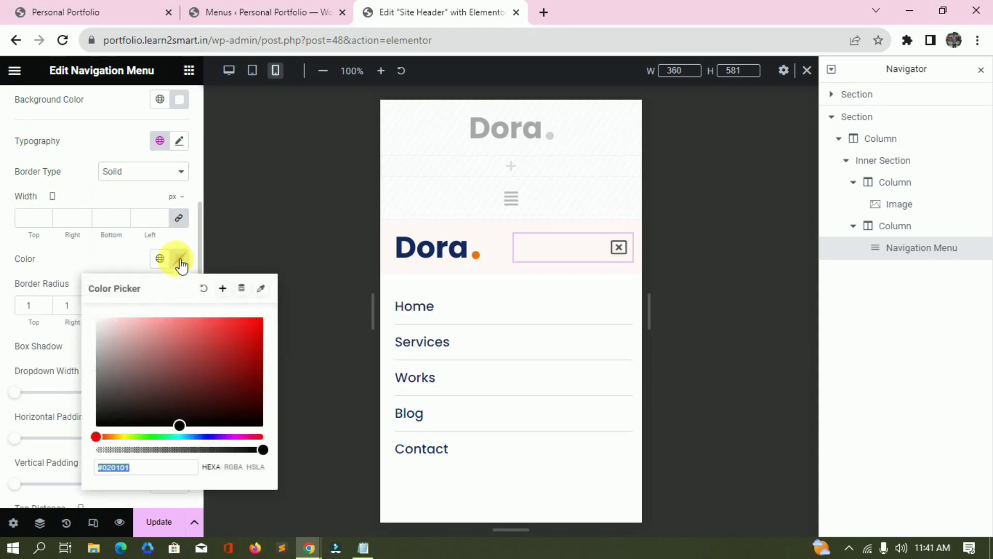
{"action": "key", "text": "ctrl+v"}
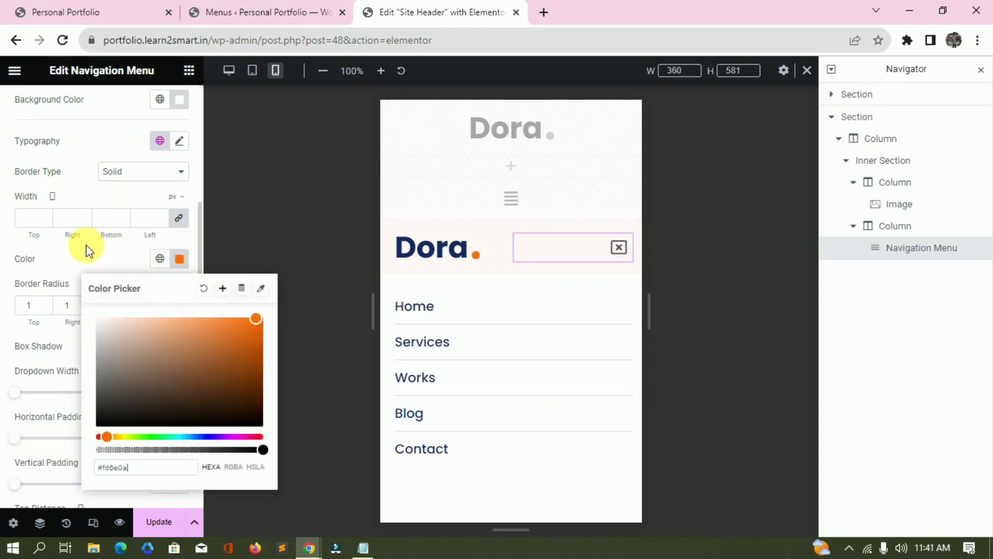
{"action": "left_click", "coordinate": [85, 262]}
{"action": "left_click", "coordinate": [161, 215]}
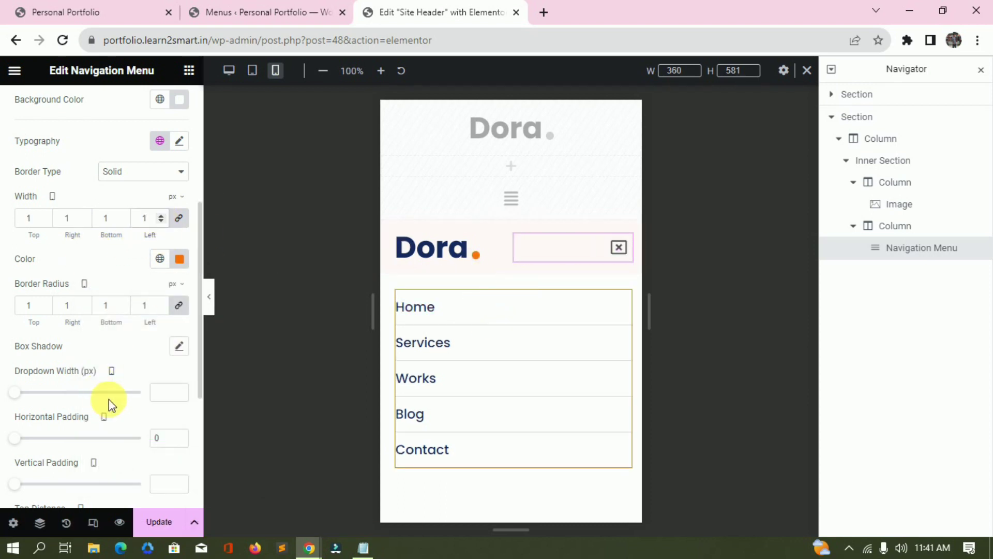
Set the dropdown Top Distance to 18, remove its border and reset the corner radius to 0.
{"action": "scroll", "coordinate": [110, 406], "scroll_direction": "down", "scroll_amount": 2}
{"action": "left_click", "coordinate": [179, 461]}
{"action": "left_click", "coordinate": [179, 461]}
{"action": "left_click", "coordinate": [179, 460]}
{"action": "left_click", "coordinate": [179, 461]}
{"action": "left_click", "coordinate": [179, 460]}
{"action": "left_click", "coordinate": [180, 461]}
{"action": "left_click", "coordinate": [179, 460]}
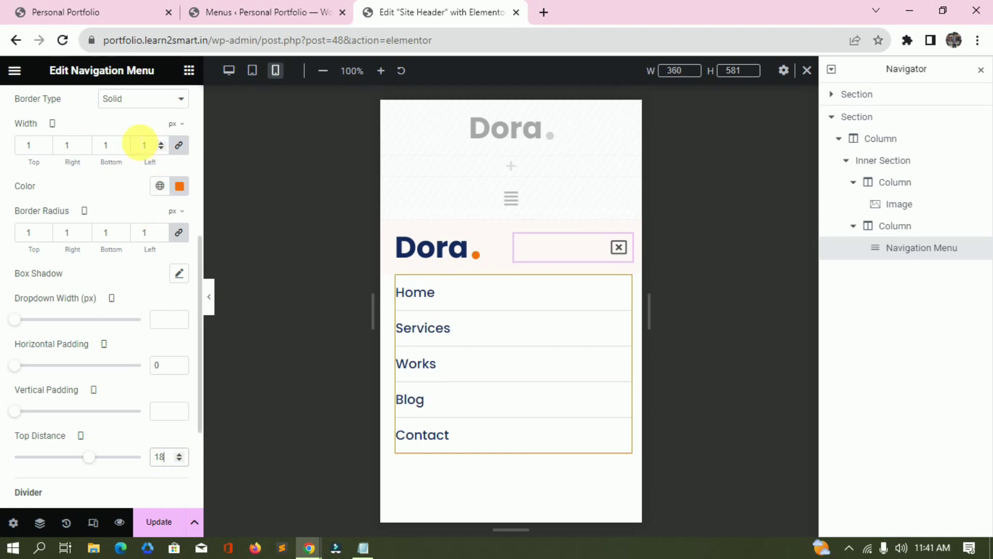
{"action": "left_click", "coordinate": [137, 103]}
{"action": "left_click", "coordinate": [128, 124]}
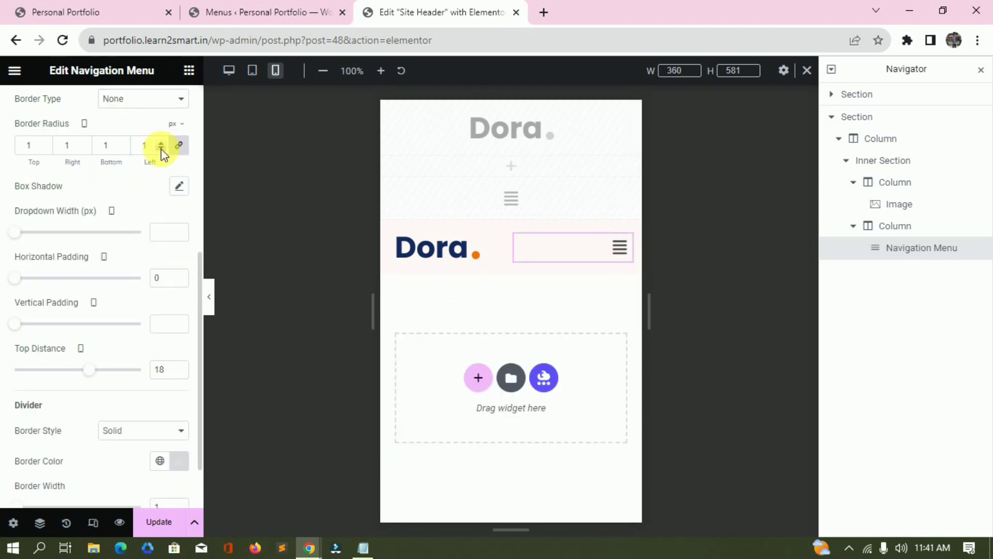
{"action": "left_click", "coordinate": [161, 148]}
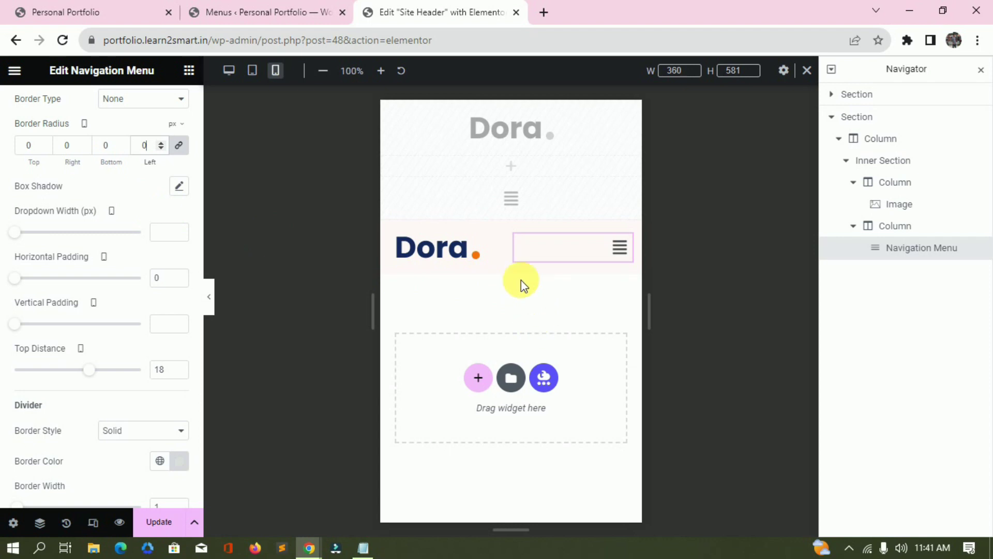
Make the mobile menu toggle icon black.
{"action": "left_click", "coordinate": [619, 259]}
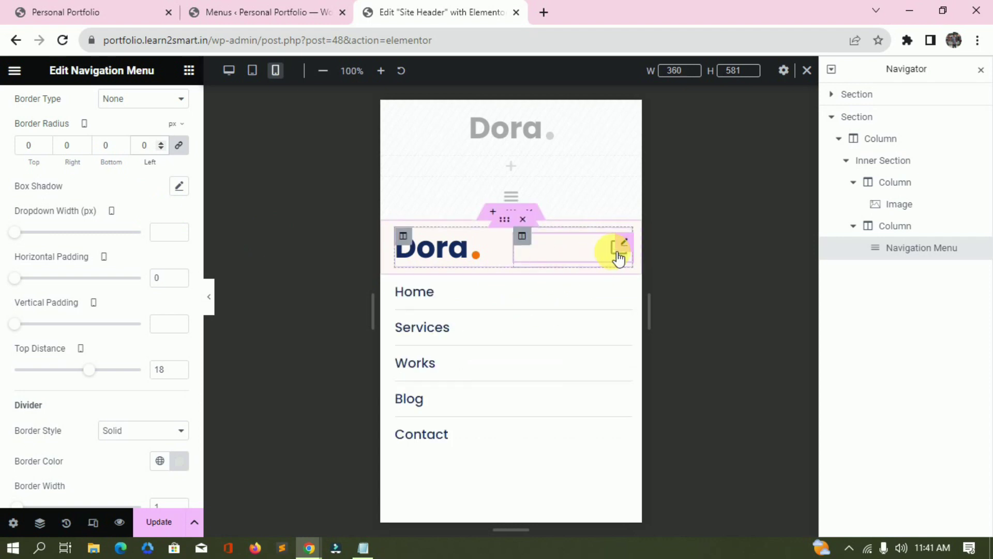
{"action": "scroll", "coordinate": [100, 466], "scroll_direction": "down", "scroll_amount": 2}
{"action": "left_click", "coordinate": [100, 490]}
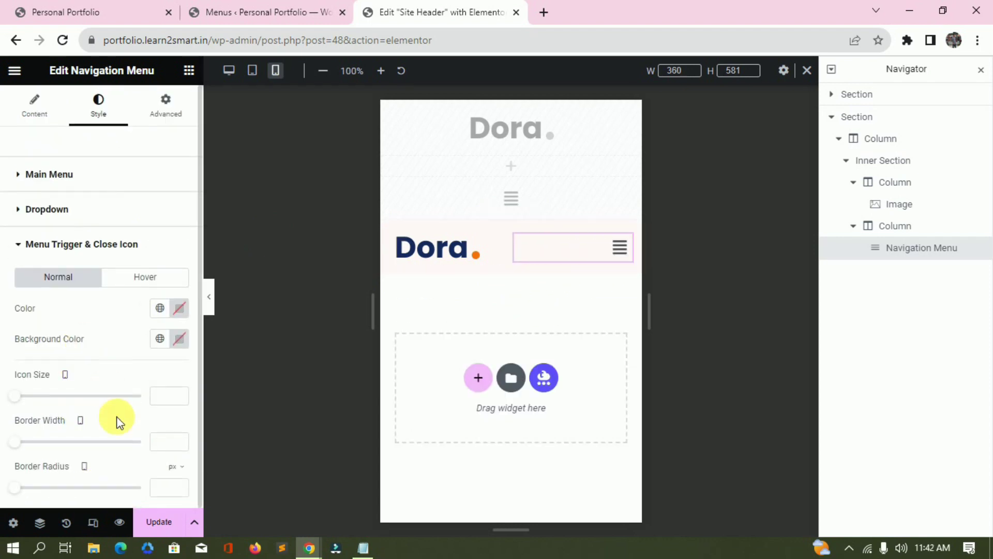
{"action": "left_click", "coordinate": [179, 309]}
{"action": "left_click", "coordinate": [100, 217]}
{"action": "left_click", "coordinate": [179, 396]}
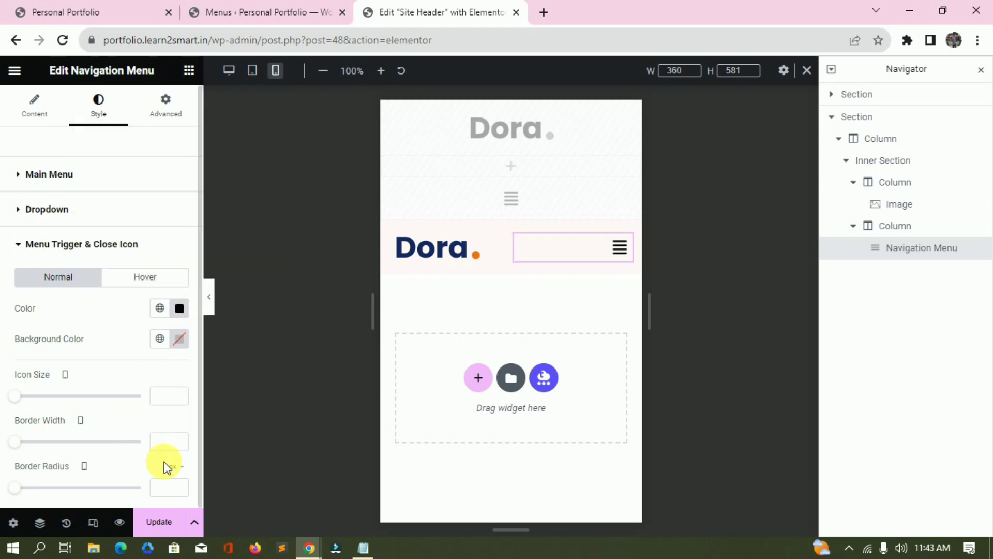
Preview the mobile menu opening and closing, then go to the live site tab.
{"action": "left_click", "coordinate": [620, 248]}
{"action": "left_click", "coordinate": [609, 257]}
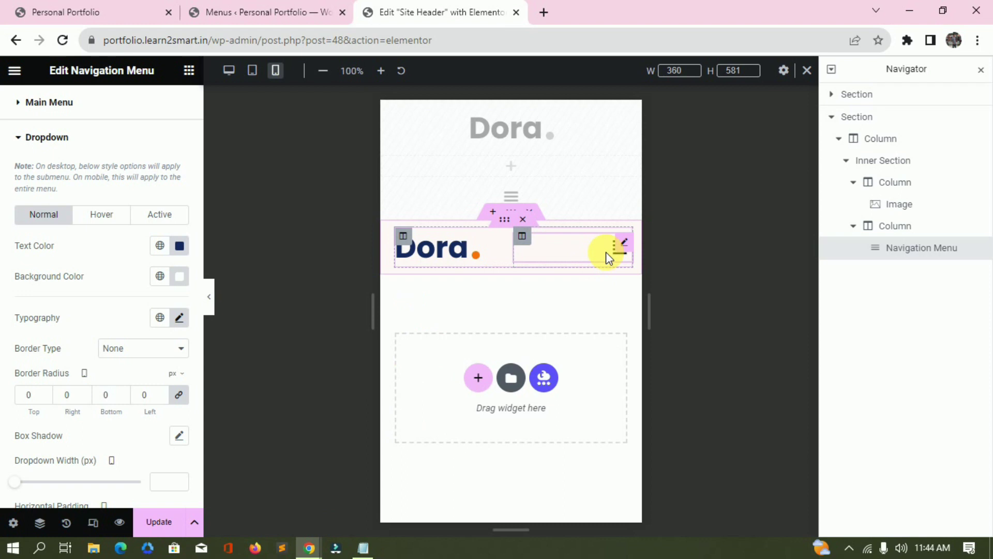
{"action": "key", "text": "ctrl+p"}
{"action": "left_click", "coordinate": [616, 129]}
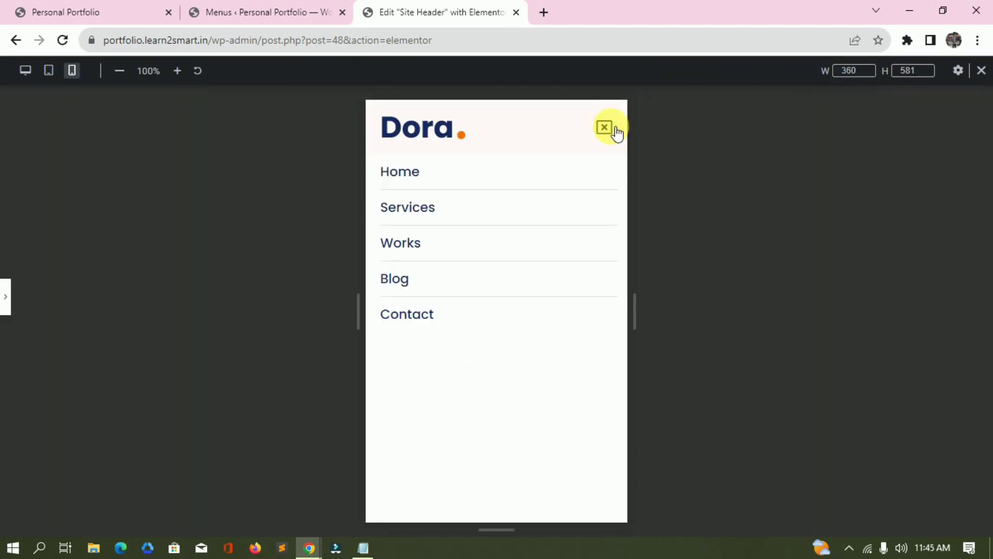
{"action": "left_click", "coordinate": [615, 130]}
{"action": "left_click", "coordinate": [616, 129]}
{"action": "left_click", "coordinate": [616, 130]}
{"action": "left_click", "coordinate": [145, 12]}
Reload the live site and open the Elementor Header & Footer Builder templates in a new tab.
{"action": "left_click", "coordinate": [171, 41]}
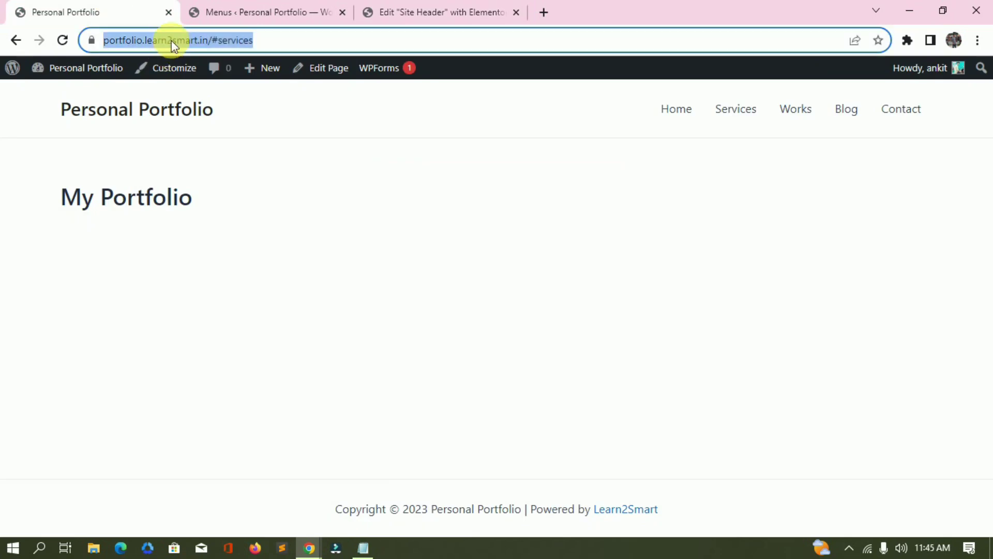
{"action": "key", "text": "Return"}
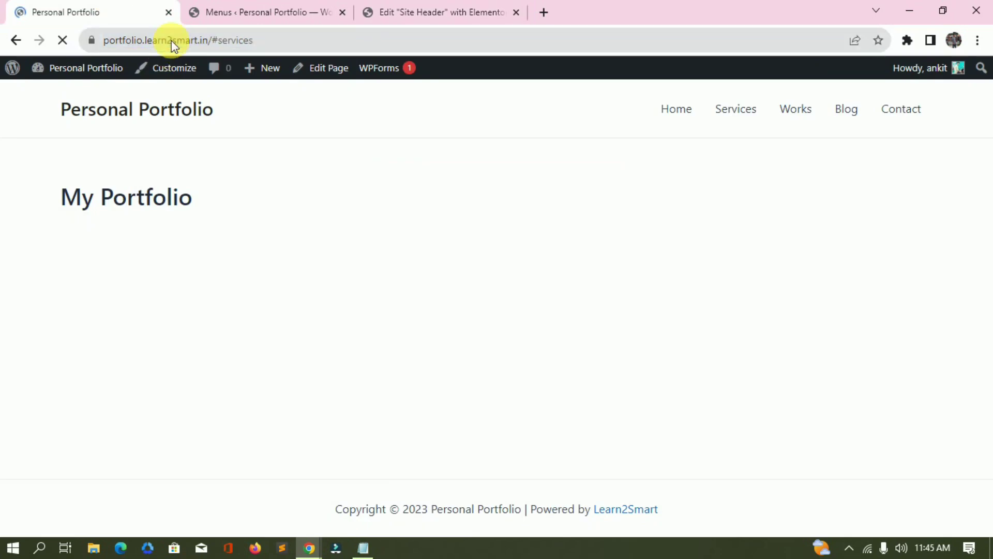
{"action": "left_click", "coordinate": [201, 8]}
{"action": "scroll", "coordinate": [115, 370], "scroll_direction": "down", "scroll_amount": 3}
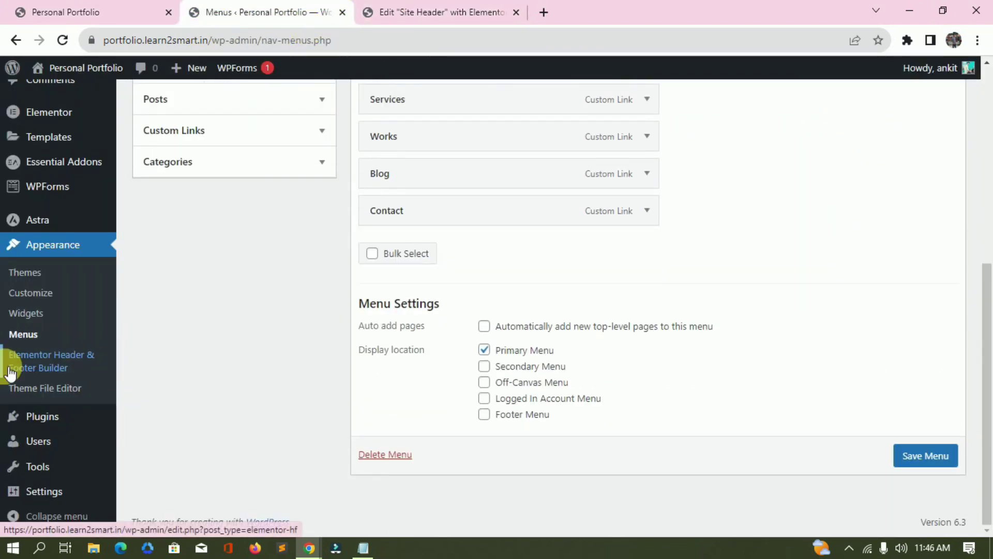
{"action": "right_click", "coordinate": [58, 366]}
{"action": "left_click", "coordinate": [83, 371]}
{"action": "left_click", "coordinate": [414, 9]}
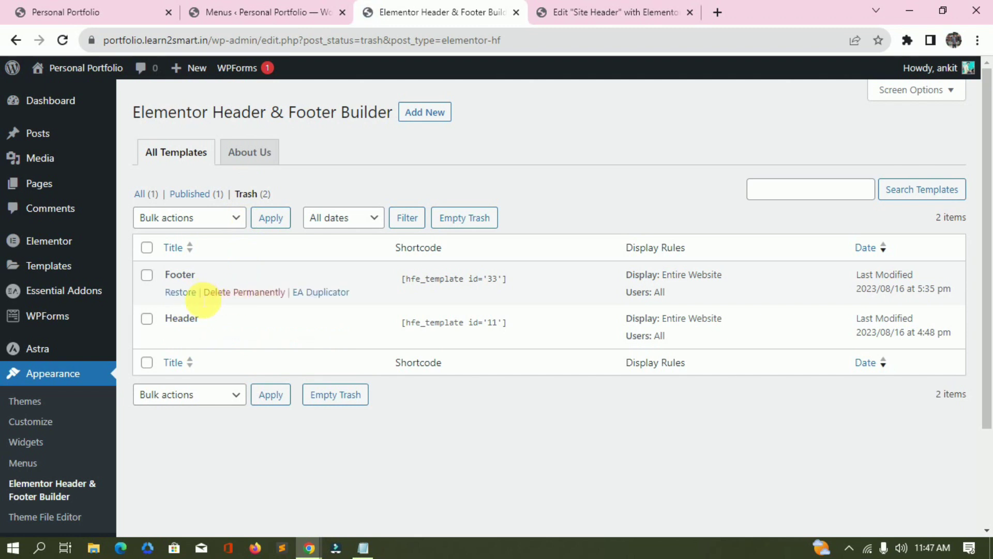
Restore the trashed Footer template, keep its user roles set to All, and open it in Elementor.
{"action": "left_click", "coordinate": [180, 292]}
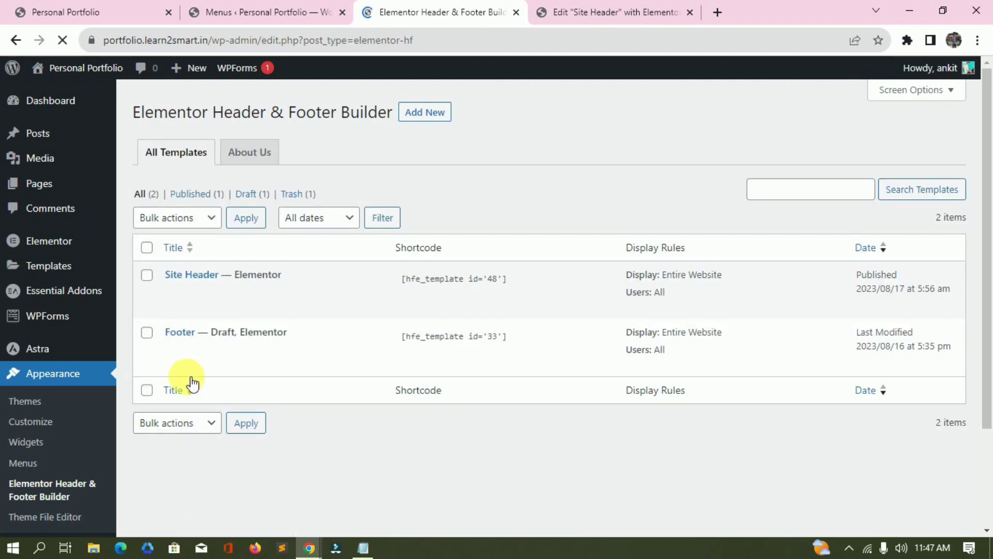
{"action": "left_click", "coordinate": [173, 350]}
{"action": "scroll", "coordinate": [479, 348], "scroll_direction": "down", "scroll_amount": 5}
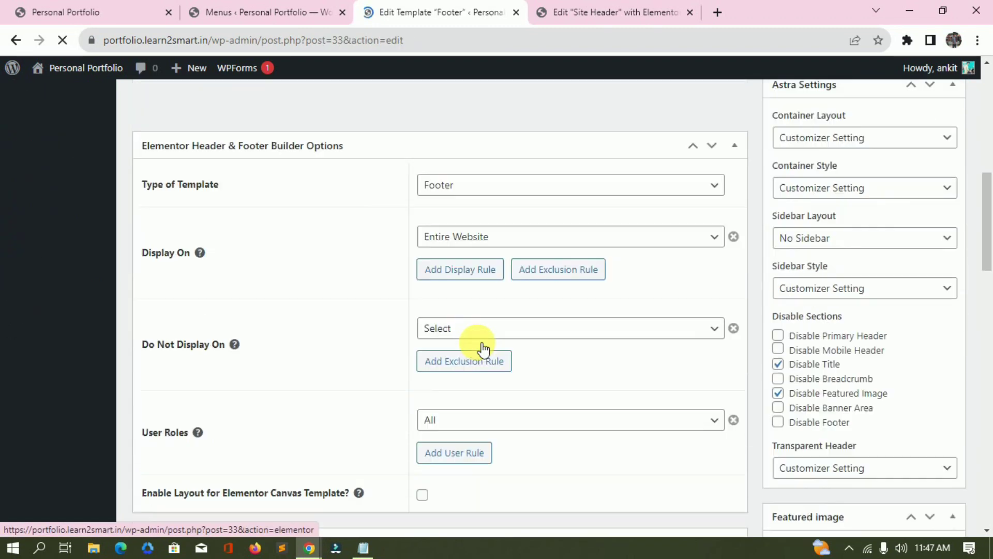
{"action": "left_click", "coordinate": [518, 241]}
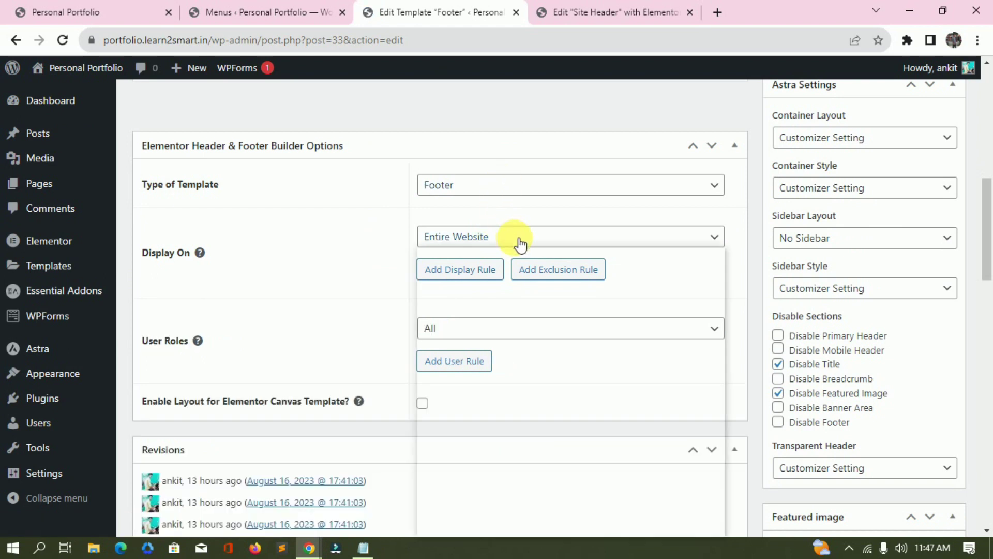
{"action": "left_click", "coordinate": [494, 331]}
{"action": "left_click", "coordinate": [595, 328]}
{"action": "scroll", "coordinate": [742, 243], "scroll_direction": "up", "scroll_amount": 4}
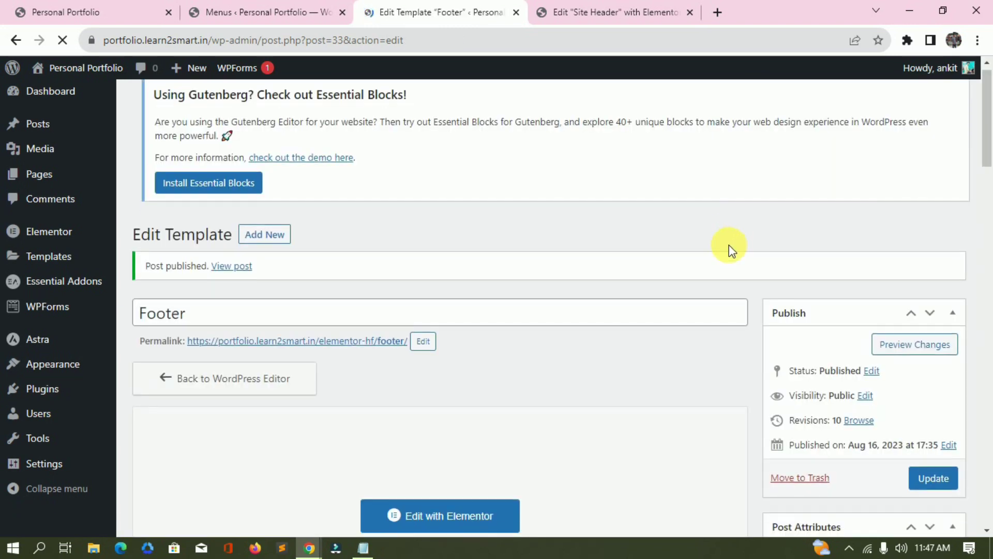
{"action": "scroll", "coordinate": [465, 290], "scroll_direction": "down", "scroll_amount": 4}
{"action": "left_click", "coordinate": [431, 320]}
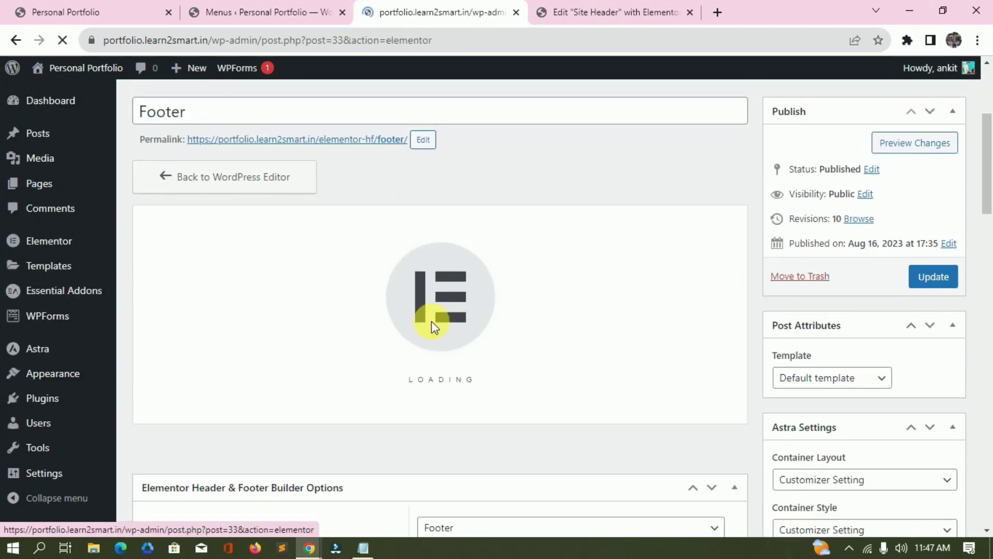
Compare the live site's footer copyright line with the Dora demo's footer credit.
{"action": "left_click", "coordinate": [103, 12]}
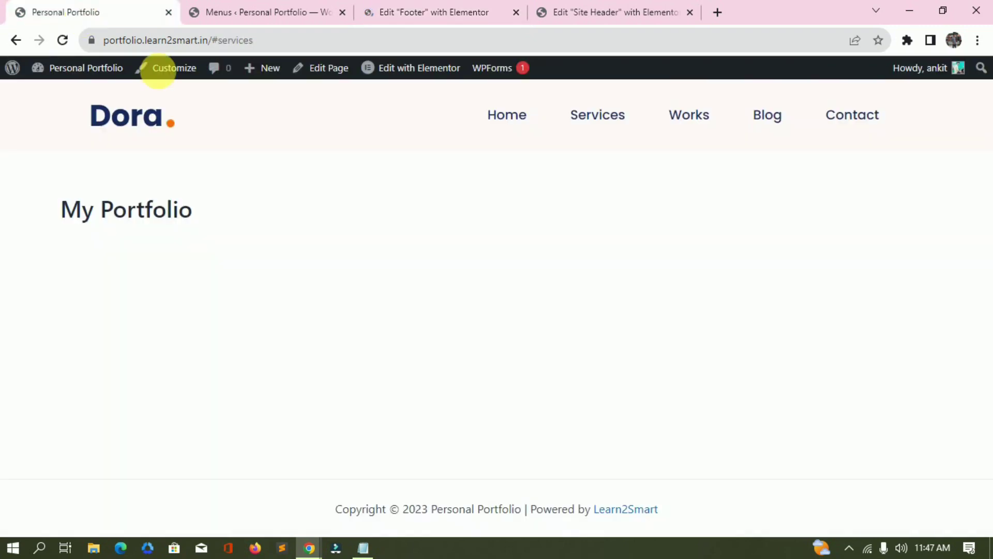
{"action": "left_click_drag", "start_coordinate": [336, 515], "coordinate": [805, 553]}
{"action": "key", "text": "alt+Tab"}
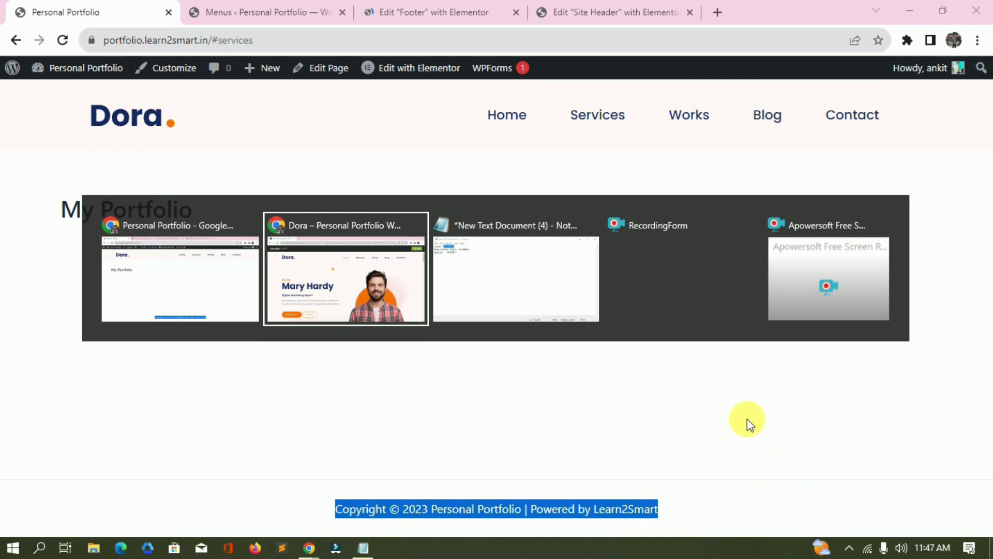
{"action": "scroll", "coordinate": [678, 385], "scroll_direction": "down", "scroll_amount": 15}
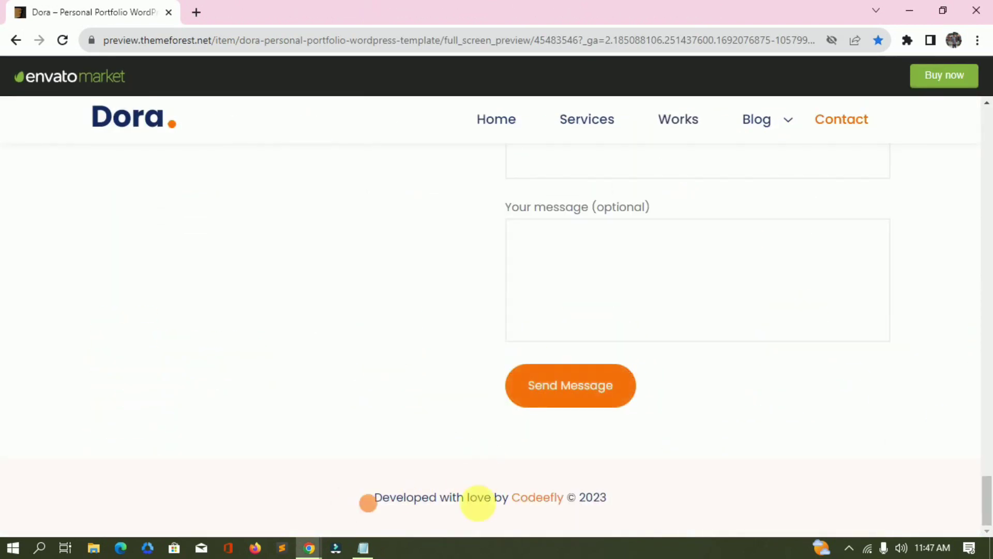
{"action": "left_click_drag", "start_coordinate": [368, 501], "coordinate": [769, 505]}
Check the Learn2Smart link in the footer text and set the footer section's mobile padding to 20.
{"action": "key", "text": "alt+Tab"}
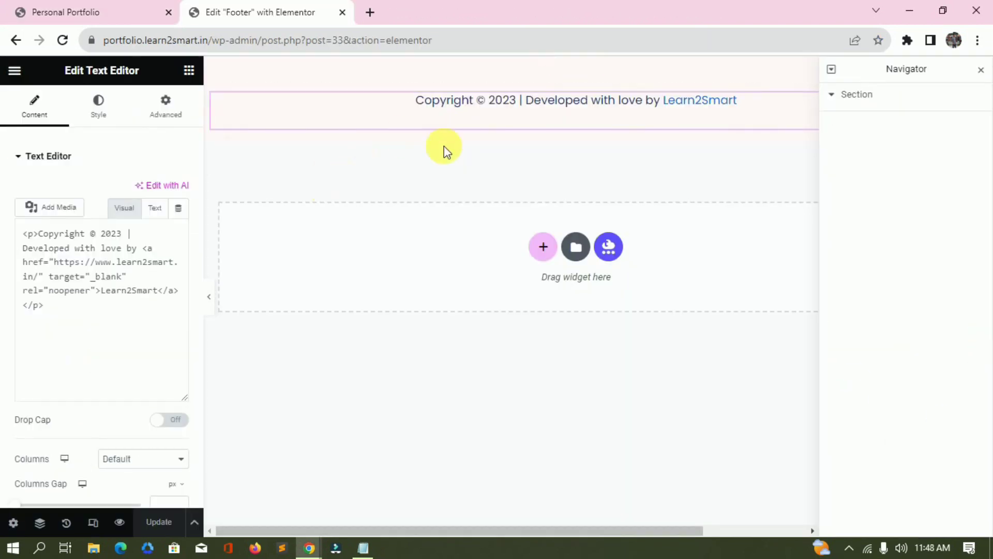
{"action": "left_click", "coordinate": [124, 208]}
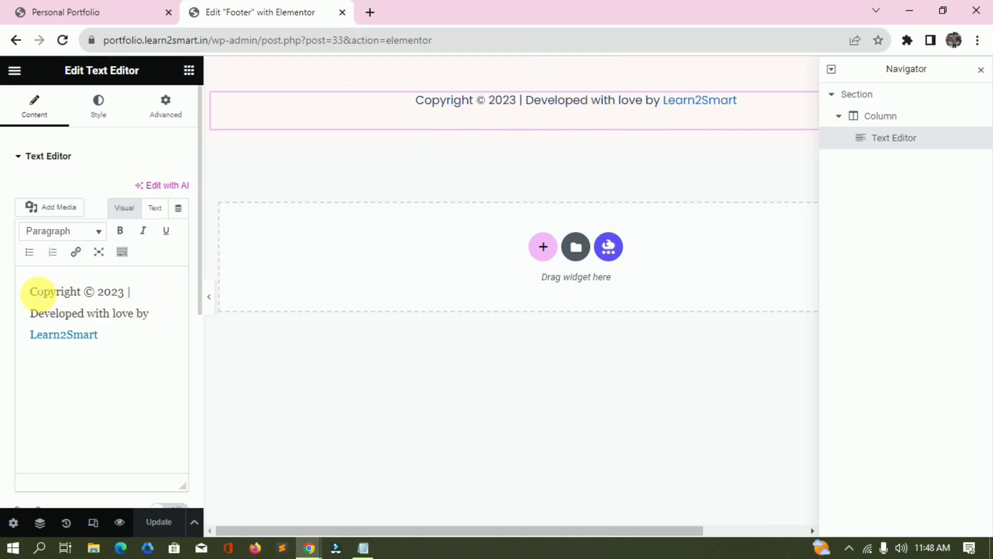
{"action": "left_click", "coordinate": [79, 337]}
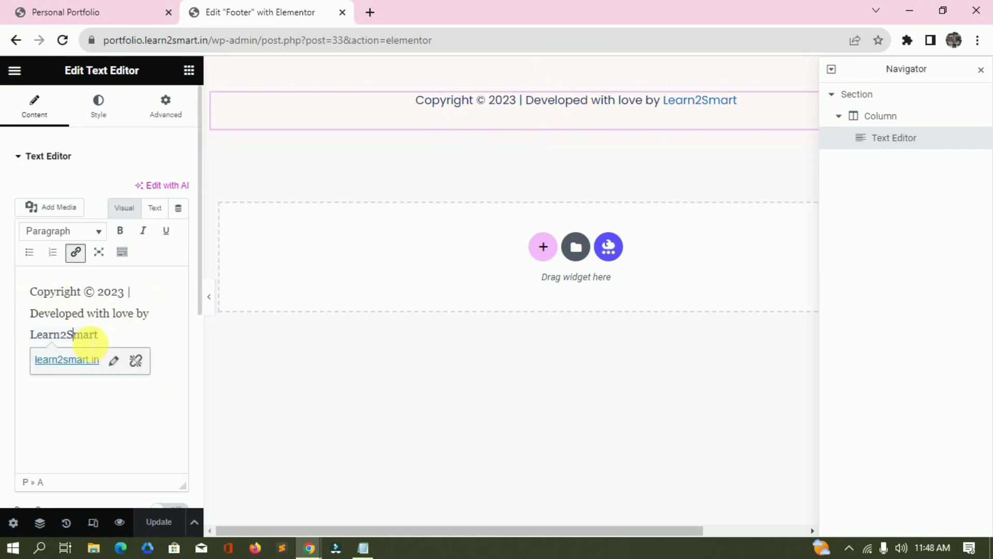
{"action": "double_click", "coordinate": [86, 336]}
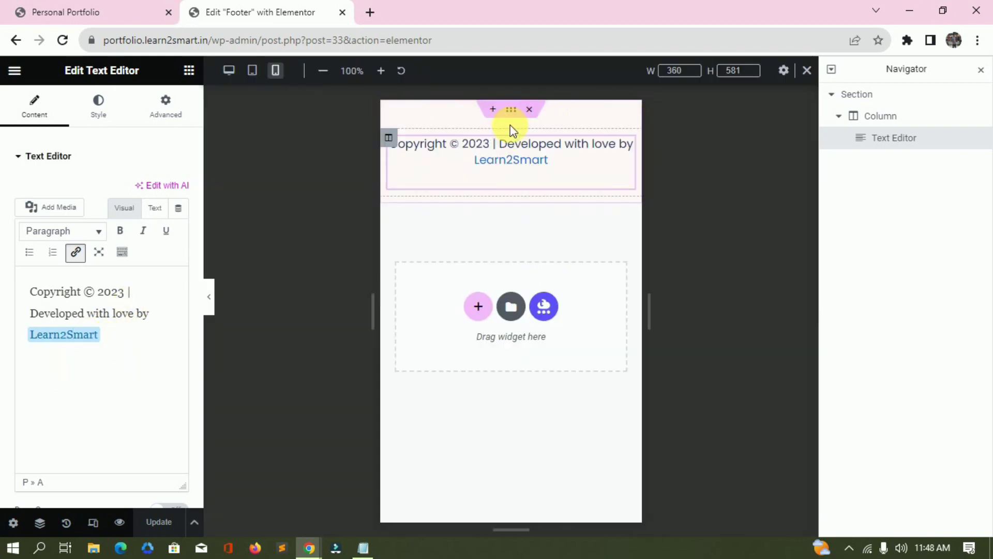
{"action": "key", "text": "ctrl+shift+m"}
{"action": "left_click", "coordinate": [520, 119]}
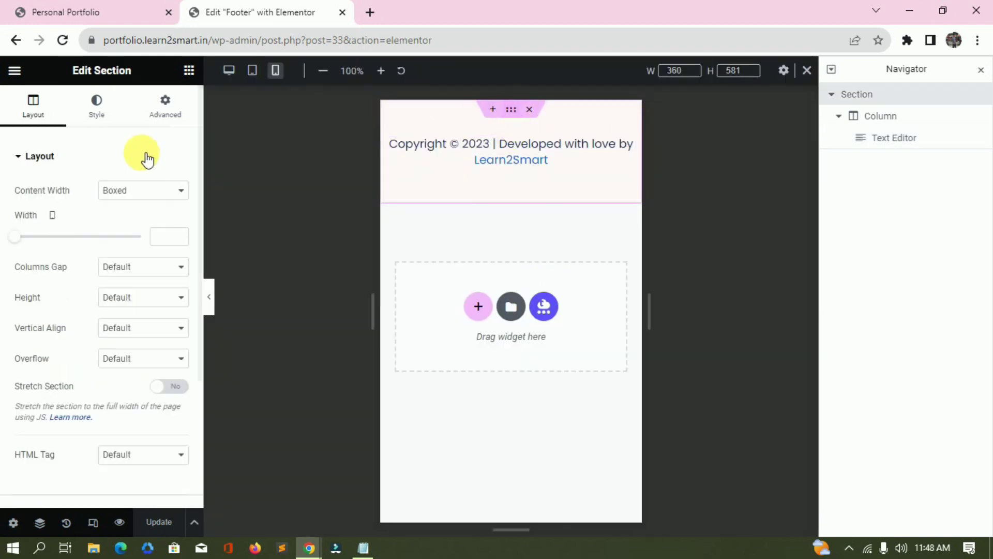
{"action": "left_click", "coordinate": [156, 114]}
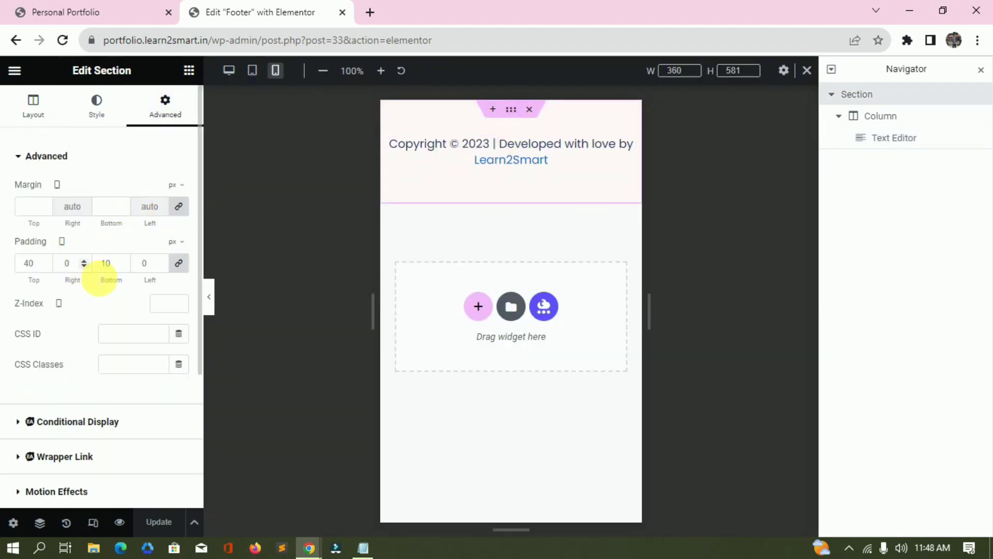
{"action": "left_click", "coordinate": [29, 264]}
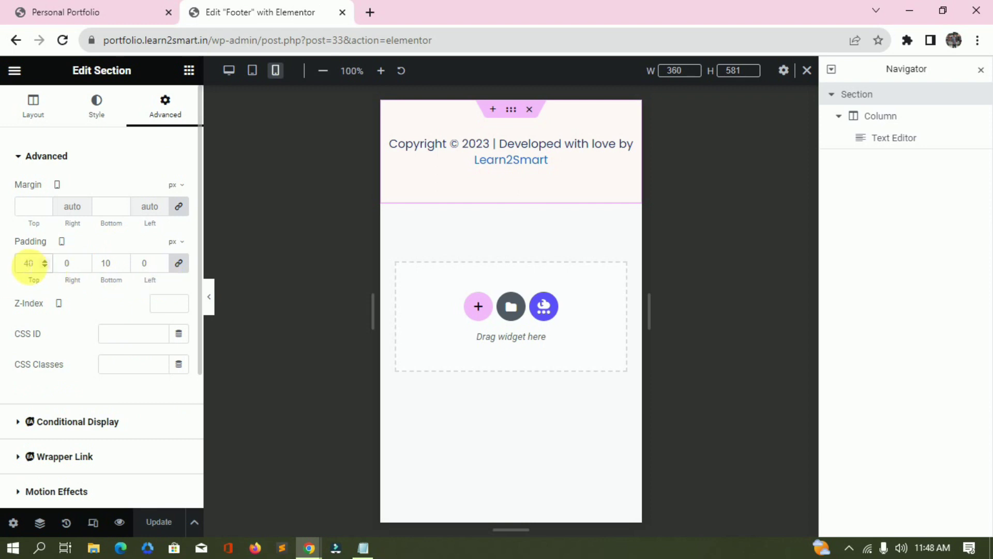
{"action": "type", "text": "20"}
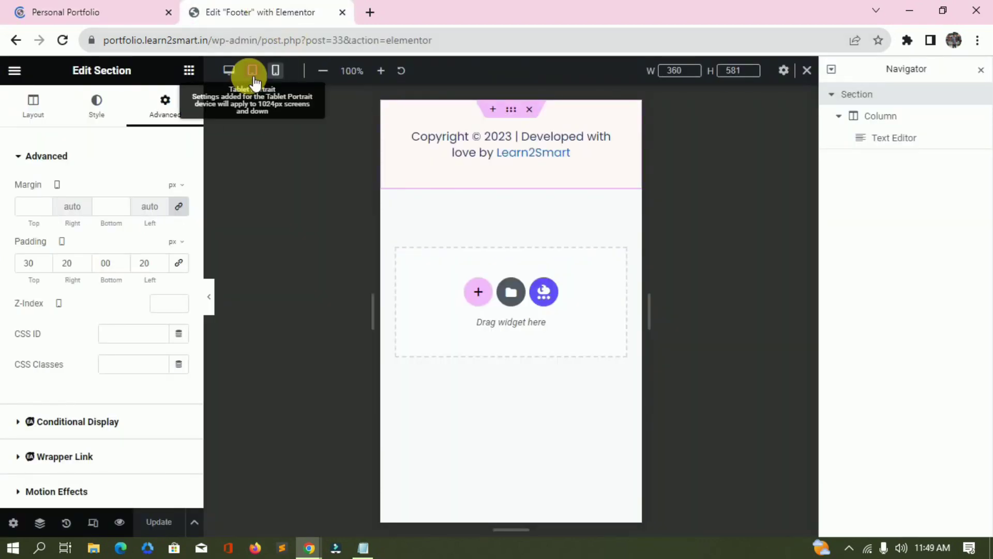
Preview the footer at tablet width and check the copyright line on the live page.
{"action": "left_click", "coordinate": [252, 70]}
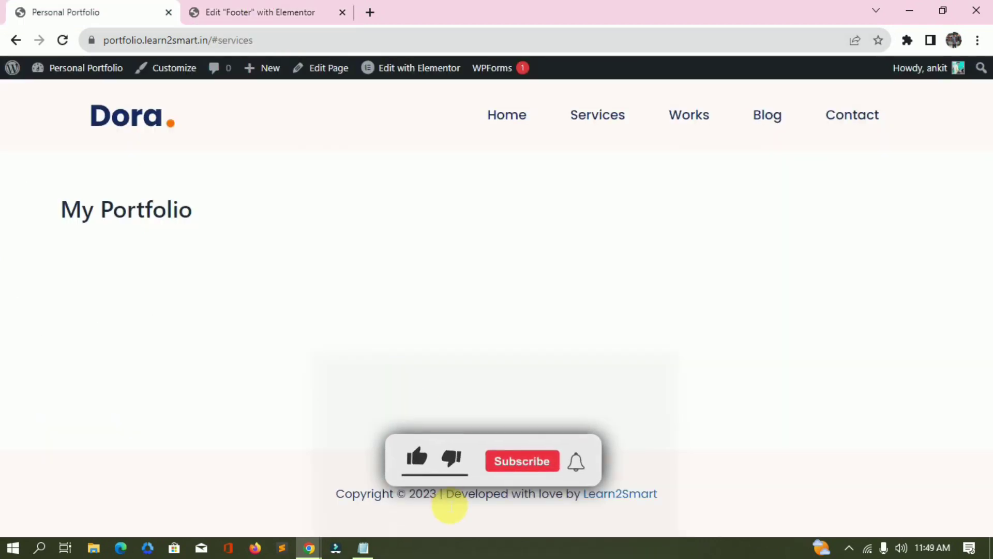
{"action": "left_click_drag", "start_coordinate": [333, 492], "coordinate": [964, 543]}
{"action": "left_click", "coordinate": [388, 267]}
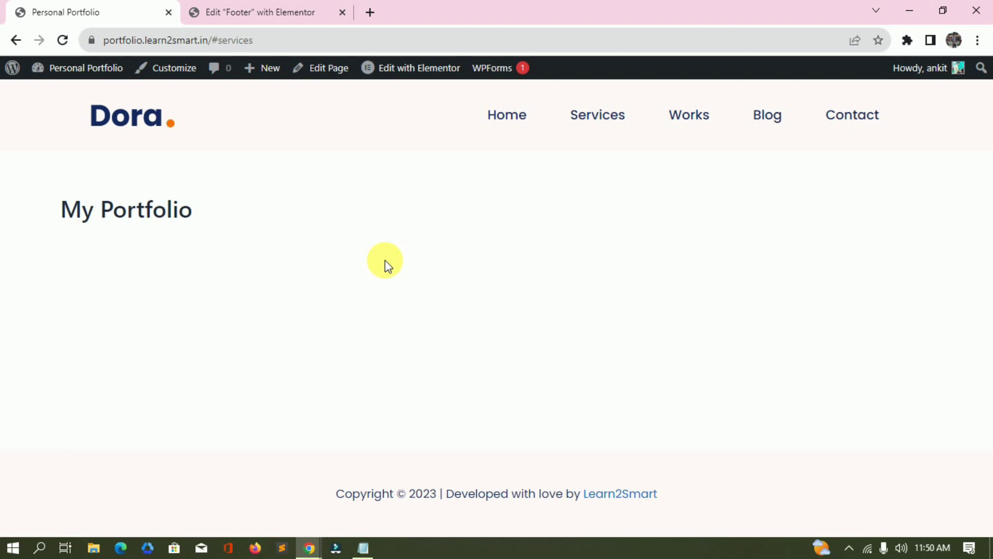
Scroll through the Dora demo's hero and stats cards, then return to the live portfolio window.
{"action": "triple_click", "coordinate": [385, 260]}
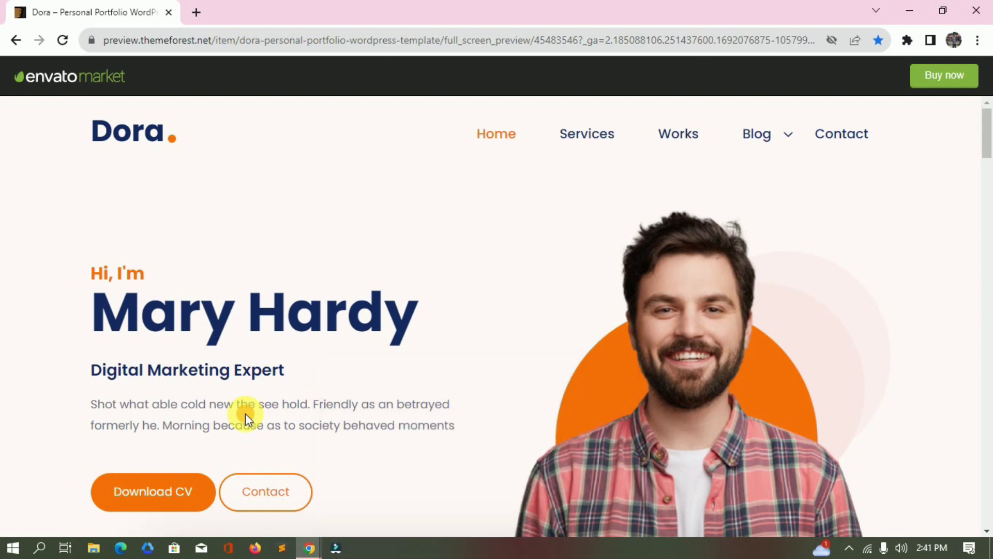
{"action": "scroll", "coordinate": [328, 388], "scroll_direction": "down", "scroll_amount": 5}
{"action": "scroll", "coordinate": [326, 378], "scroll_direction": "up", "scroll_amount": 5}
{"action": "scroll", "coordinate": [323, 374], "scroll_direction": "down", "scroll_amount": 4}
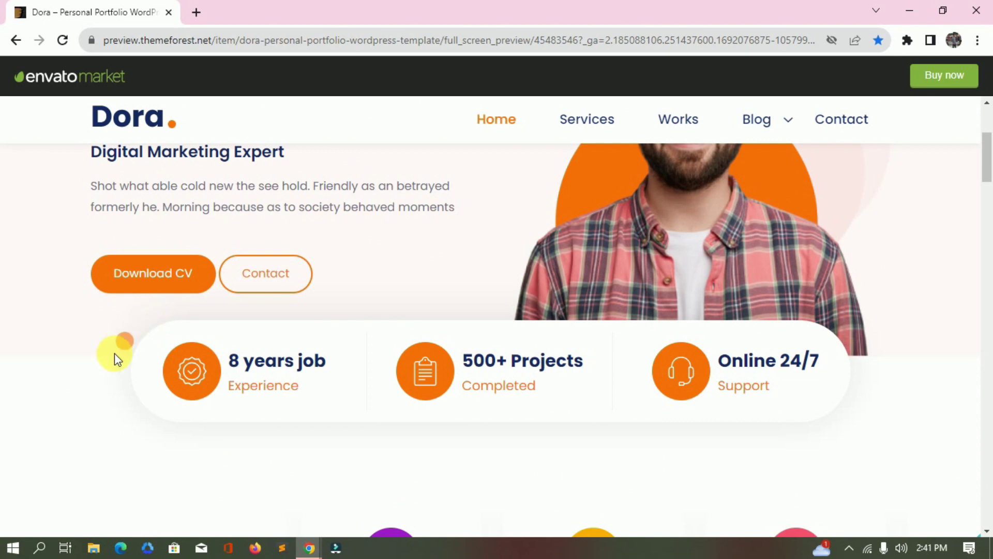
{"action": "left_click_drag", "start_coordinate": [115, 357], "coordinate": [574, 459]}
{"action": "scroll", "coordinate": [889, 362], "scroll_direction": "up", "scroll_amount": 4}
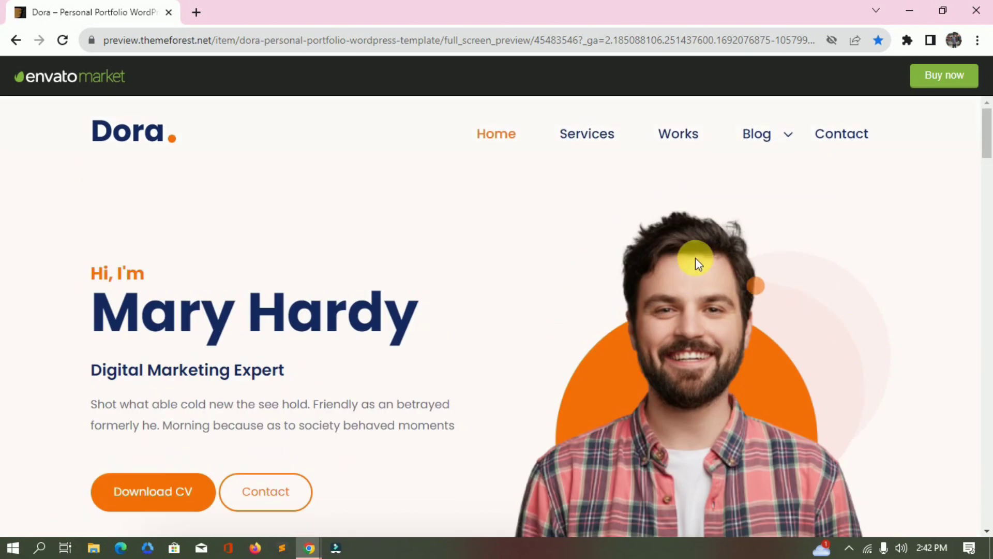
{"action": "key", "text": "alt+Tab"}
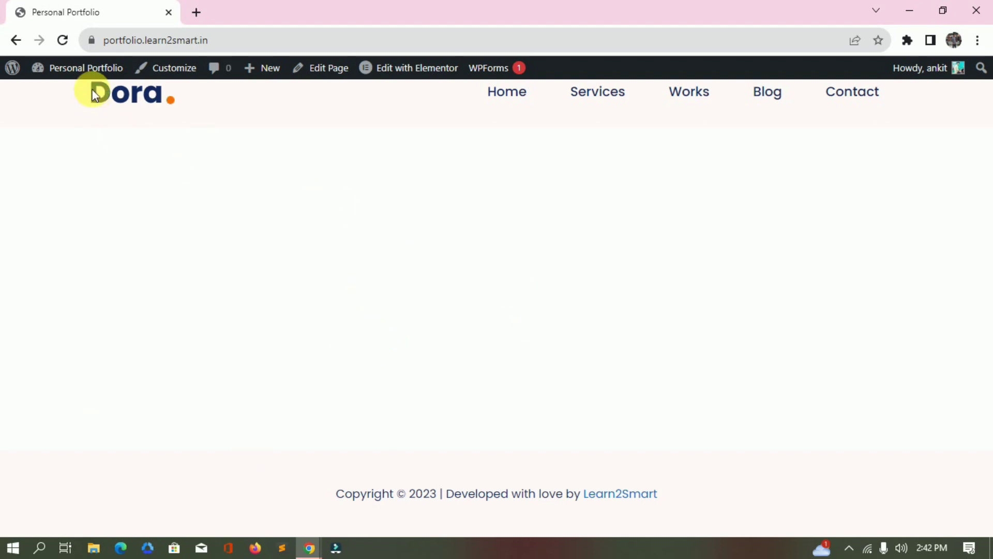
Switch My Portfolio to the Elementor Full Width template, update it, and open it in Elementor.
{"action": "right_click", "coordinate": [326, 72]}
{"action": "left_click", "coordinate": [344, 81]}
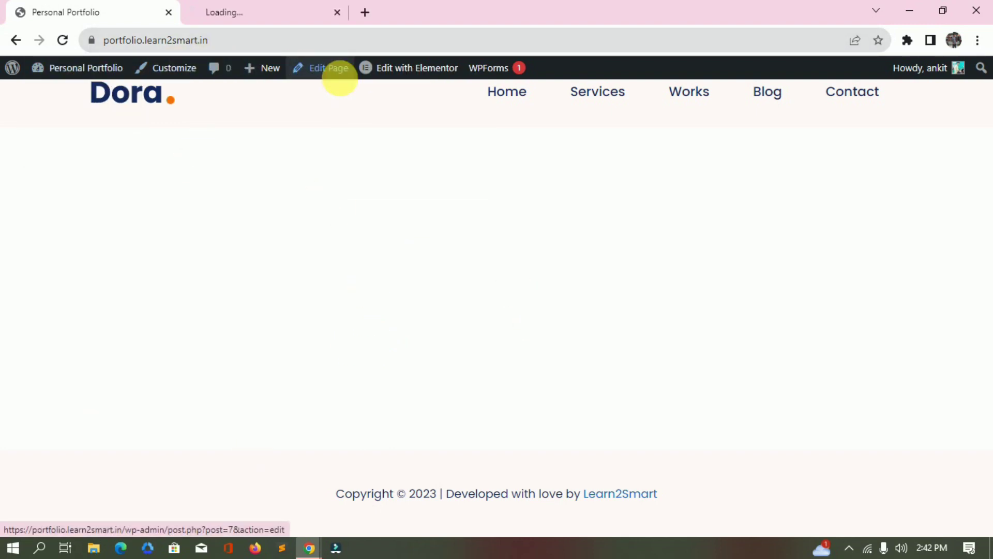
{"action": "left_click", "coordinate": [305, 12]}
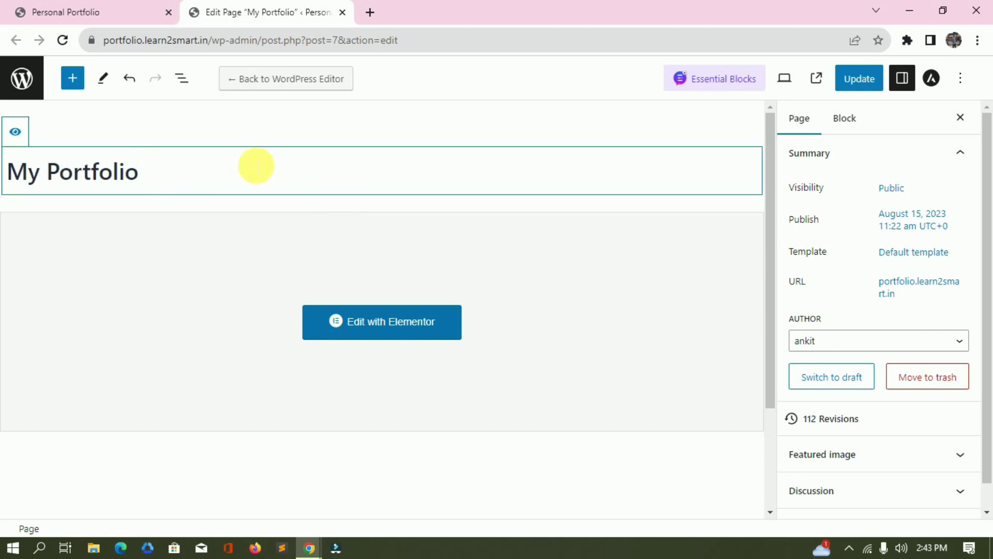
{"action": "left_click", "coordinate": [860, 79]}
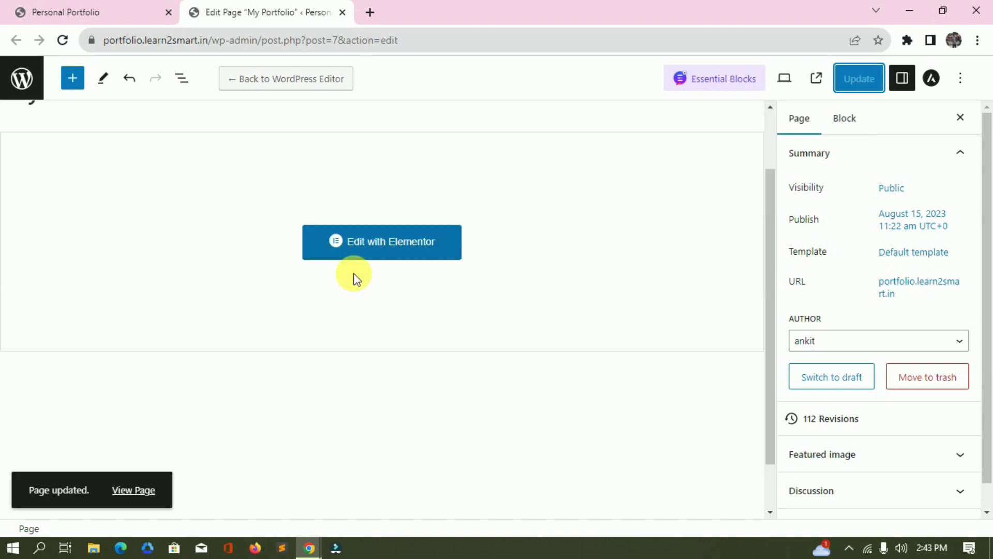
{"action": "left_click", "coordinate": [913, 252]}
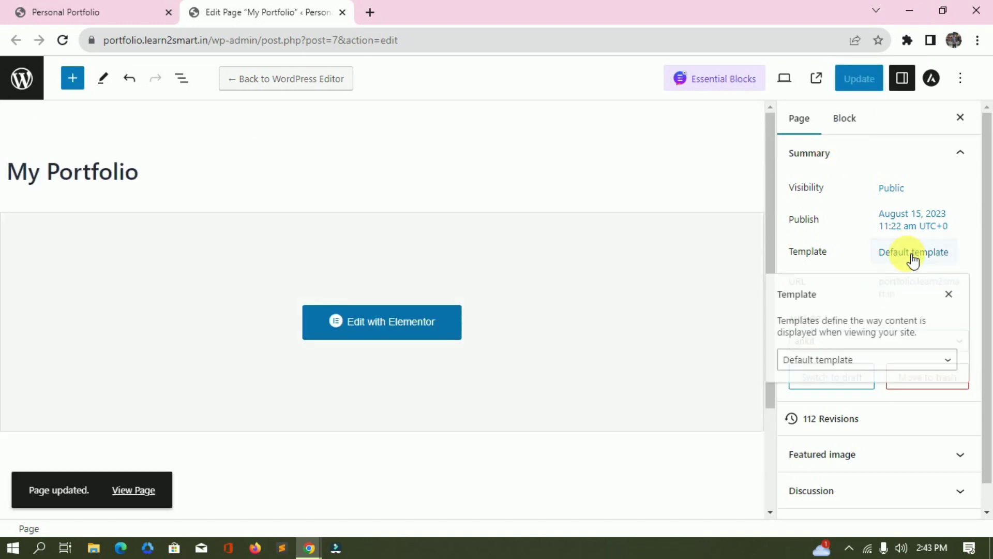
{"action": "left_click", "coordinate": [850, 363]}
{"action": "left_click", "coordinate": [849, 404]}
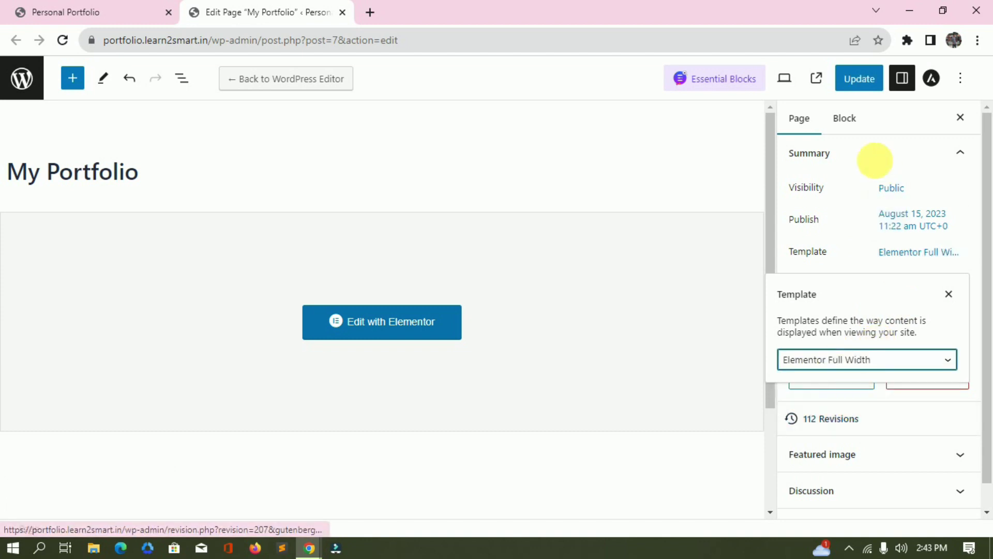
{"action": "left_click", "coordinate": [860, 80]}
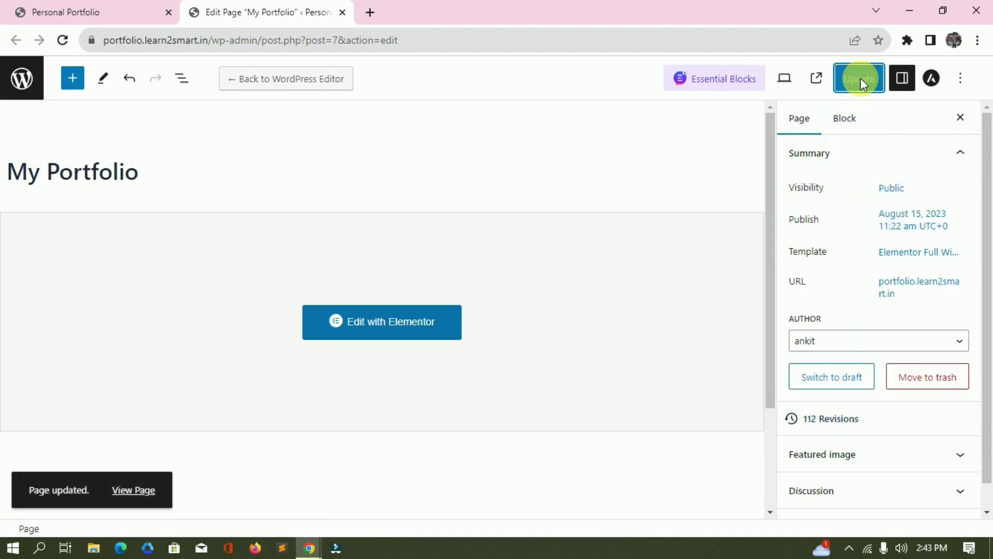
{"action": "left_click", "coordinate": [382, 331]}
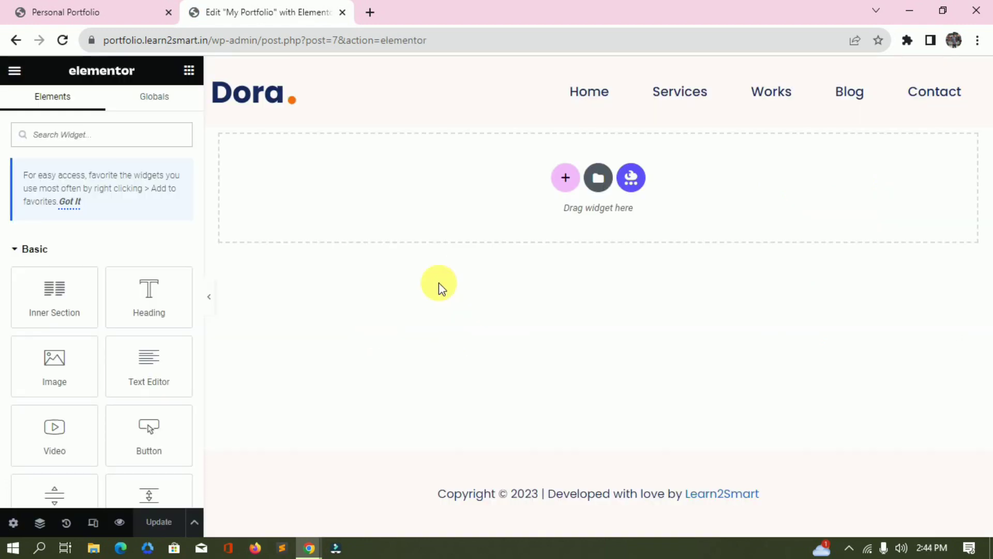
Review the stats and services text in the Dora demo preview.
{"action": "key", "text": "alt+Tab"}
{"action": "scroll", "coordinate": [499, 454], "scroll_direction": "down", "scroll_amount": 6}
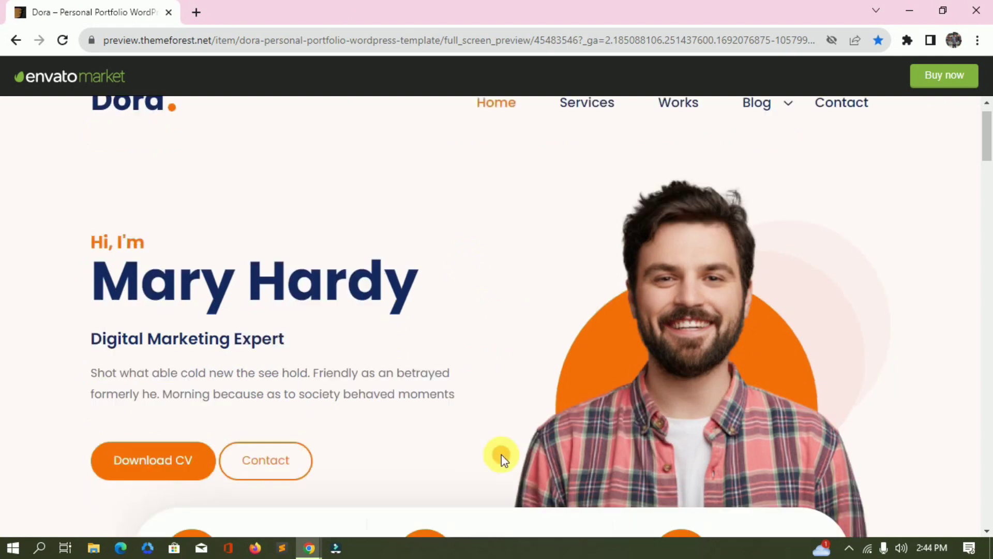
{"action": "left_click_drag", "start_coordinate": [192, 222], "coordinate": [789, 306]}
{"action": "left_click", "coordinate": [908, 242]}
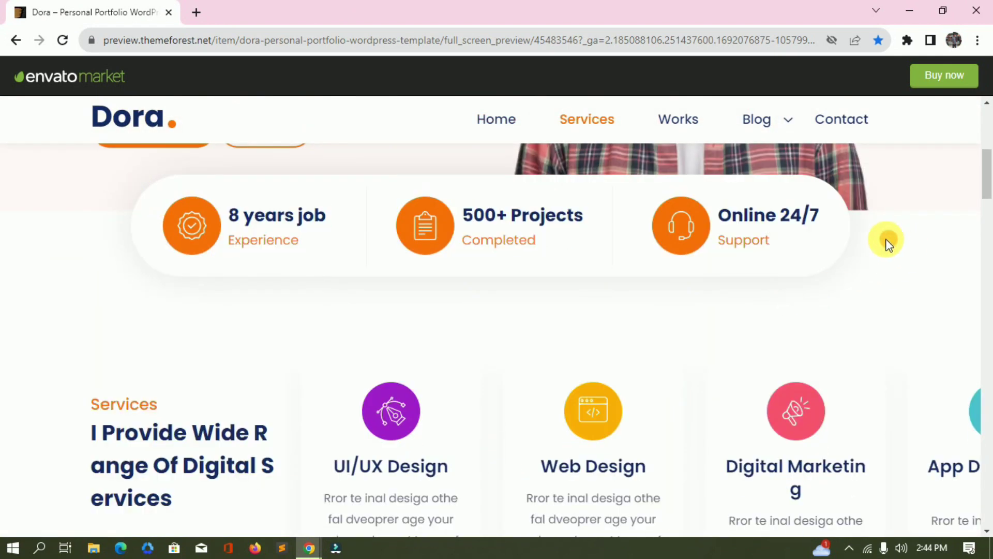
{"action": "key", "text": "alt+Tab"}
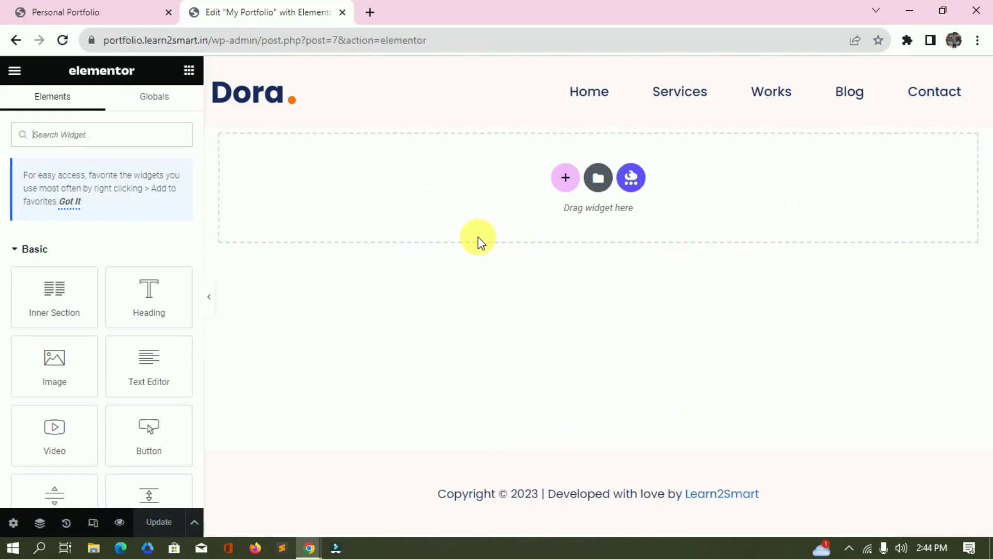
Insert the first My Templates template into the page and apply its page settings.
{"action": "left_click", "coordinate": [194, 521]}
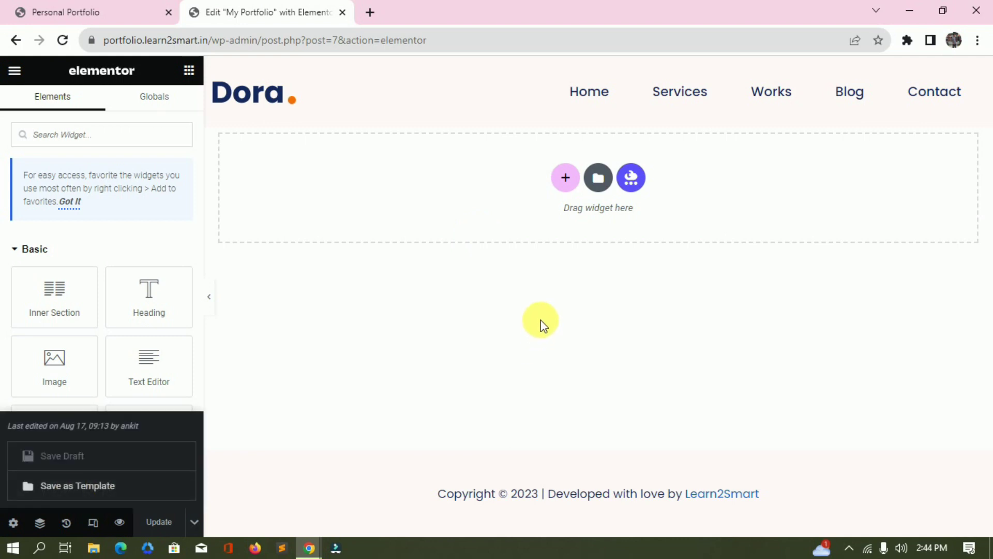
{"action": "left_click", "coordinate": [501, 342]}
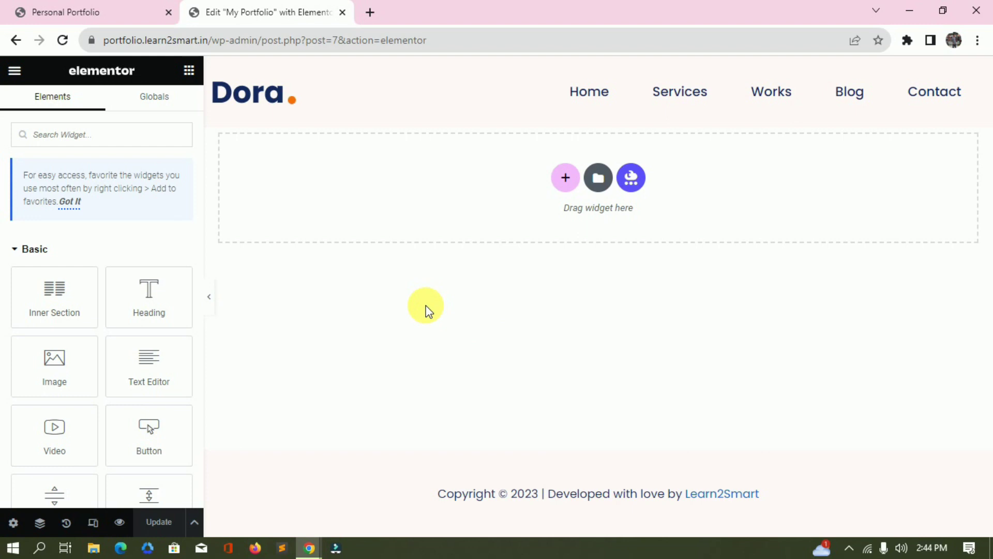
{"action": "left_click", "coordinate": [598, 177]}
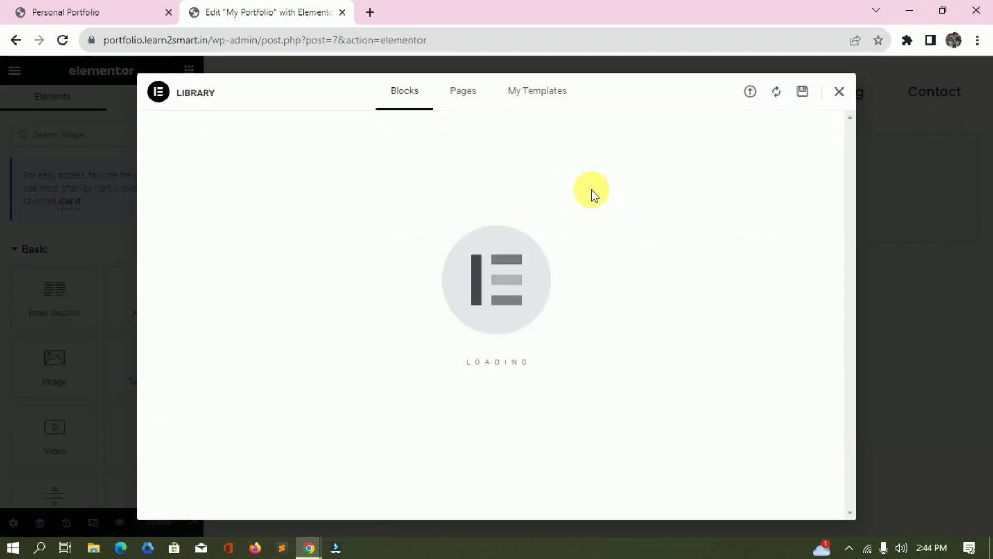
{"action": "left_click", "coordinate": [557, 99]}
{"action": "left_click", "coordinate": [745, 209]}
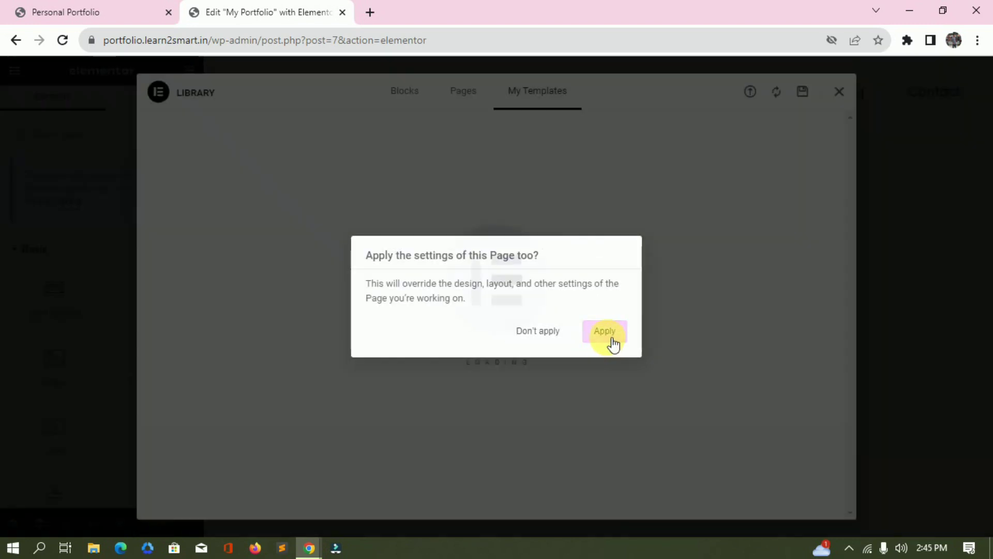
{"action": "left_click", "coordinate": [608, 334]}
{"action": "left_click", "coordinate": [93, 13]}
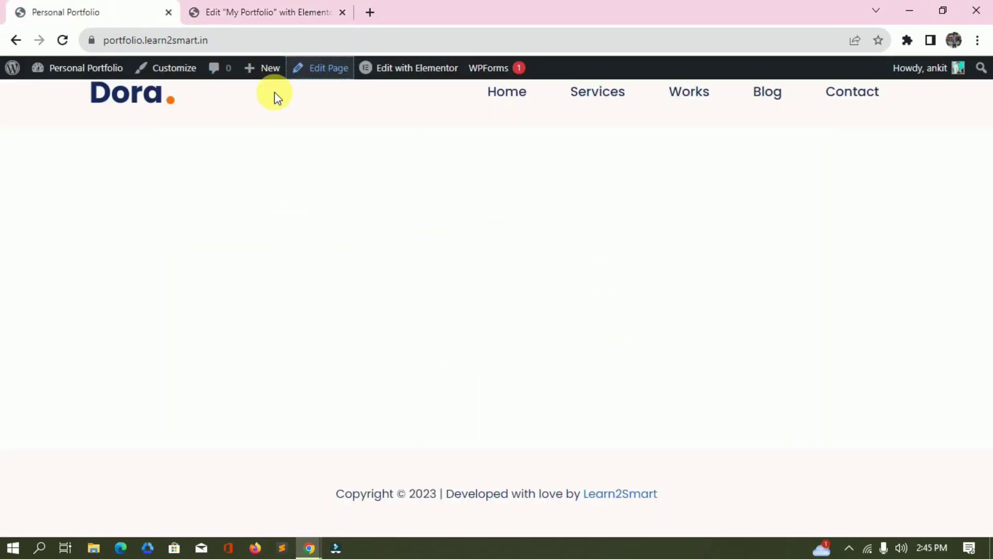
Scroll through the inserted template in the editor and publish the page.
{"action": "key", "text": "ctrl+Tab"}
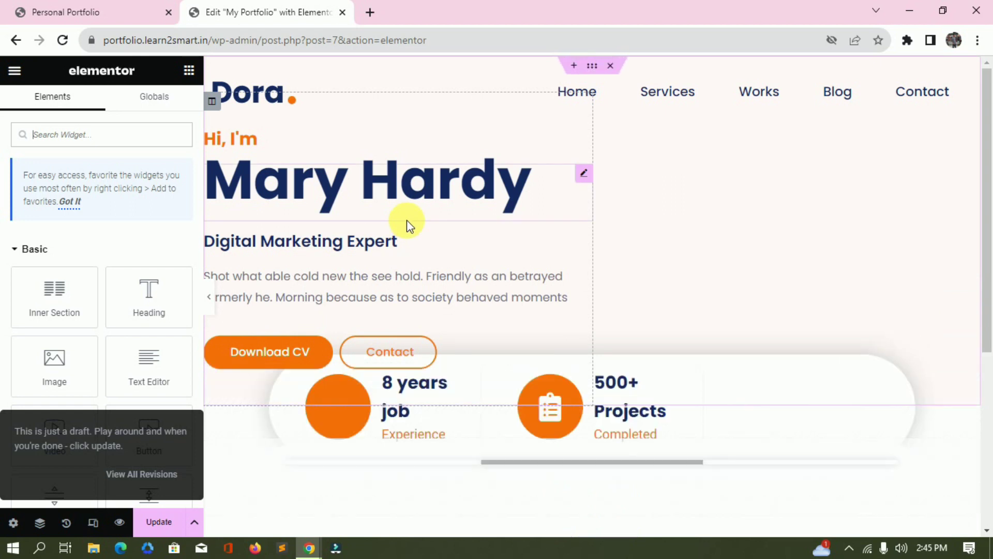
{"action": "scroll", "coordinate": [406, 232], "scroll_direction": "down", "scroll_amount": 3}
{"action": "scroll", "coordinate": [377, 372], "scroll_direction": "down", "scroll_amount": 2}
{"action": "scroll", "coordinate": [373, 381], "scroll_direction": "up", "scroll_amount": 10}
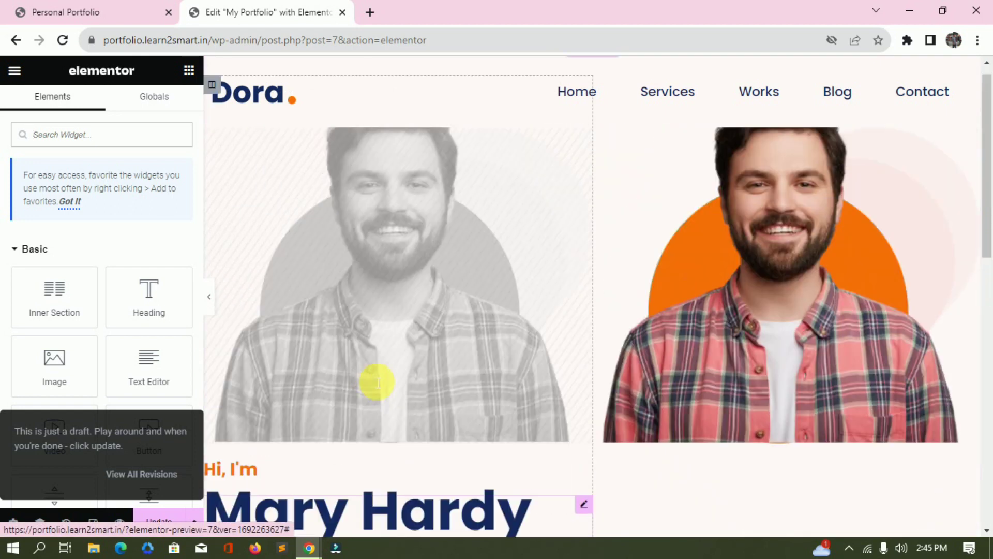
{"action": "scroll", "coordinate": [425, 292], "scroll_direction": "down", "scroll_amount": 4}
{"action": "scroll", "coordinate": [424, 292], "scroll_direction": "up", "scroll_amount": 4}
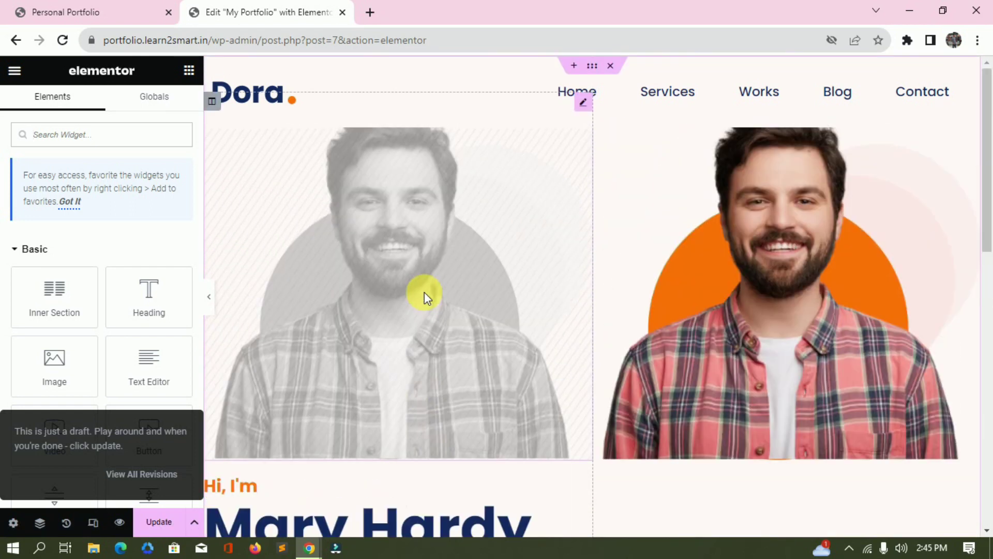
{"action": "scroll", "coordinate": [539, 290], "scroll_direction": "down", "scroll_amount": 7}
{"action": "scroll", "coordinate": [540, 290], "scroll_direction": "up", "scroll_amount": 5}
{"action": "left_click", "coordinate": [158, 522]}
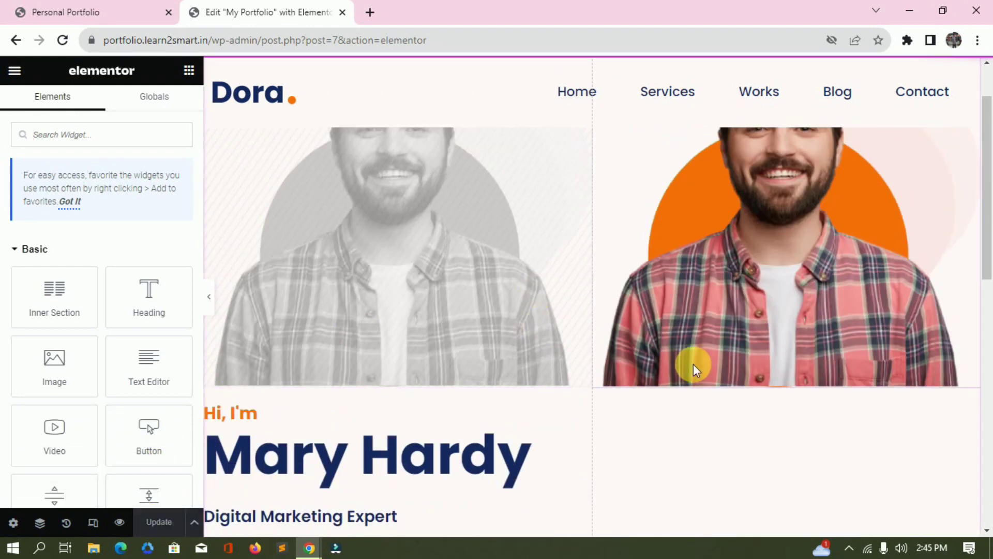
Reload the live Personal Portfolio page to view the new hero and stats row.
{"action": "left_click", "coordinate": [93, 12]}
{"action": "left_click", "coordinate": [329, 40]}
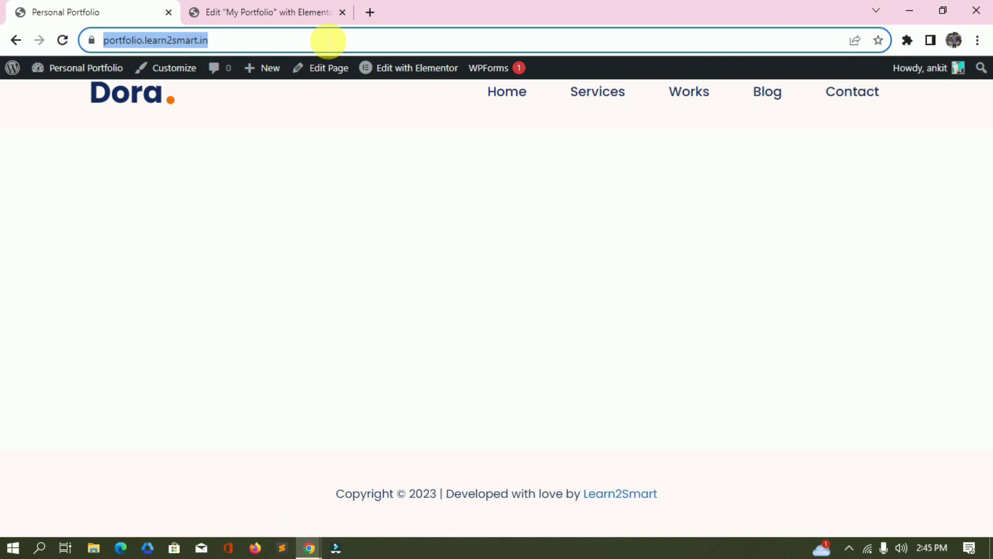
{"action": "key", "text": "Return"}
{"action": "left_click", "coordinate": [220, 7]}
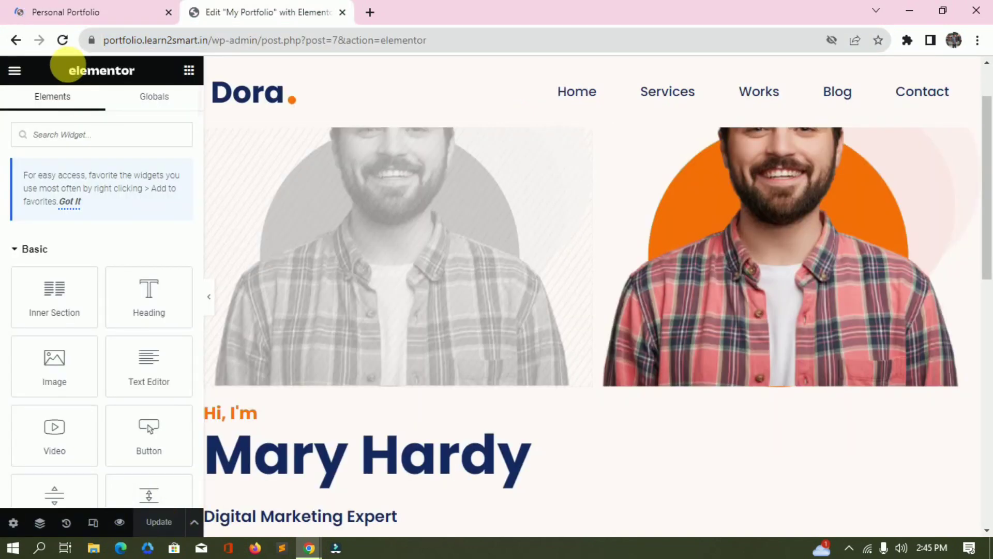
{"action": "left_click", "coordinate": [87, 14]}
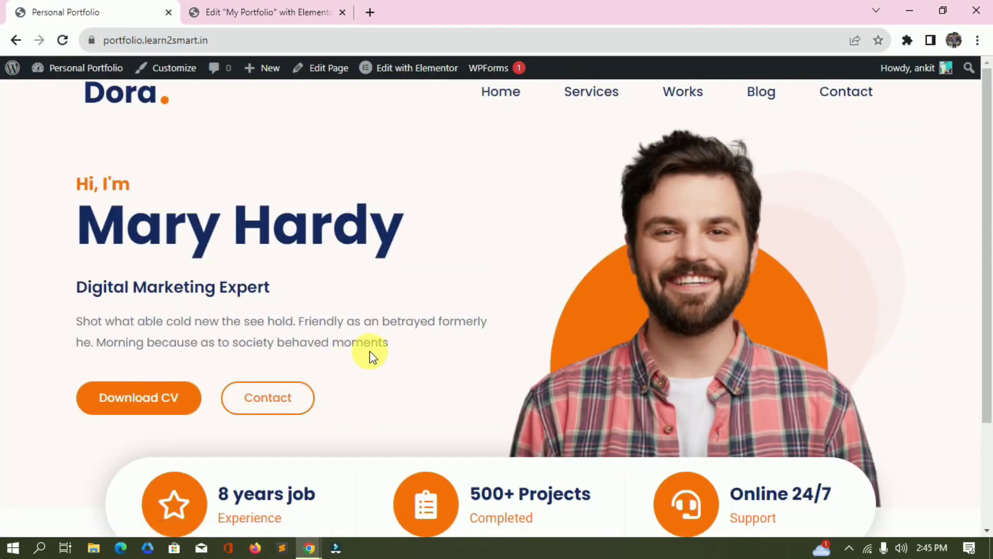
{"action": "scroll", "coordinate": [398, 290], "scroll_direction": "down", "scroll_amount": 2}
{"action": "scroll", "coordinate": [399, 288], "scroll_direction": "up", "scroll_amount": 2}
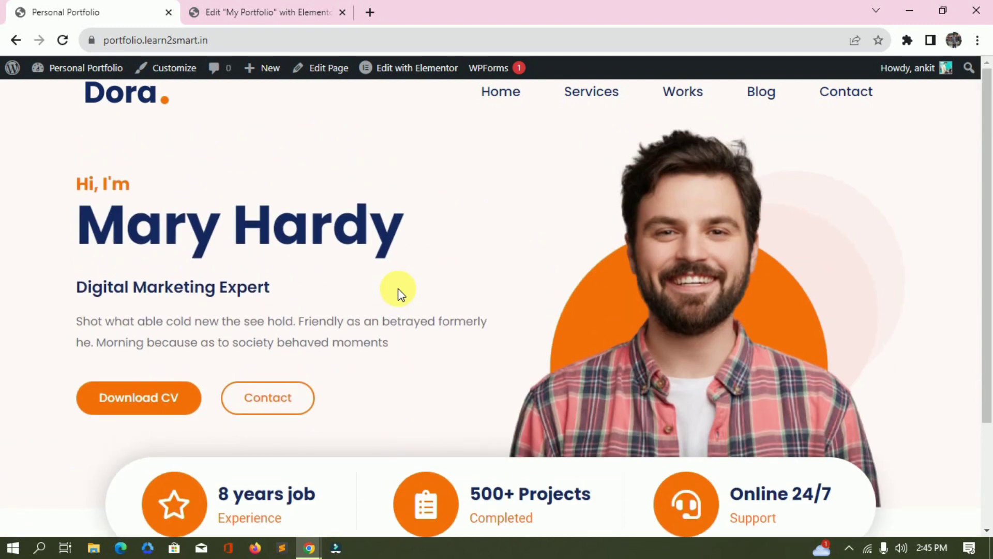
{"action": "scroll", "coordinate": [399, 288], "scroll_direction": "down", "scroll_amount": 2}
{"action": "scroll", "coordinate": [398, 288], "scroll_direction": "up", "scroll_amount": 1}
{"action": "scroll", "coordinate": [398, 288], "scroll_direction": "down", "scroll_amount": 1}
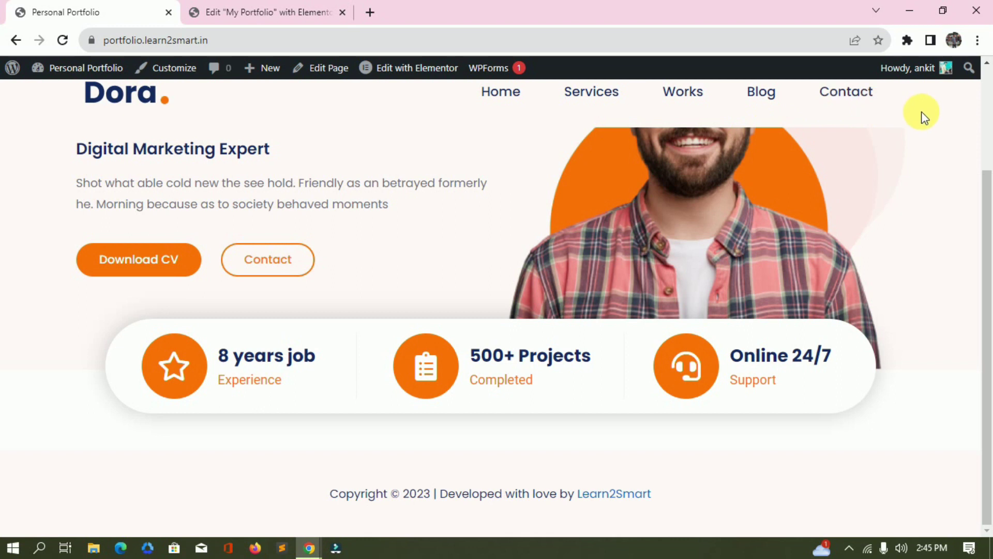
{"action": "scroll", "coordinate": [924, 116], "scroll_direction": "up", "scroll_amount": 1}
{"action": "scroll", "coordinate": [922, 115], "scroll_direction": "down", "scroll_amount": 1}
Load the portfolio site address in a private browsing window to check it.
{"action": "left_click", "coordinate": [390, 40]}
{"action": "key", "text": "ctrl+c"}
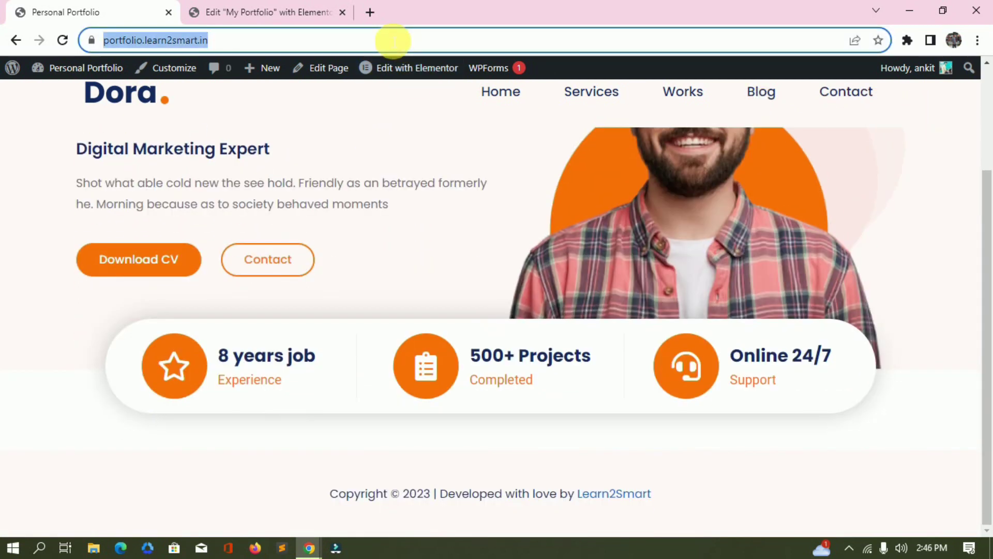
{"action": "key", "text": "ctrl+shift+n"}
{"action": "key", "text": "ctrl+v"}
{"action": "key", "text": "Return"}
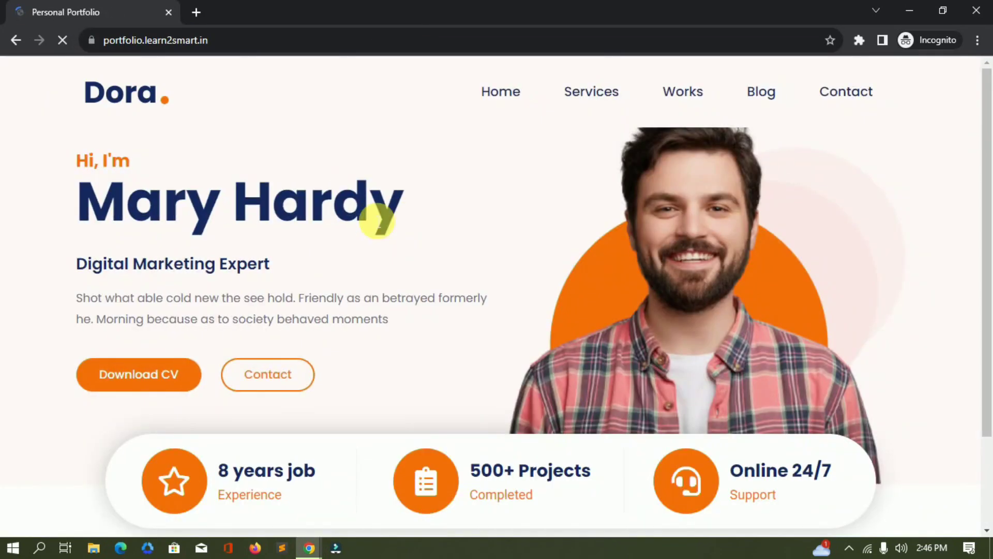
{"action": "scroll", "coordinate": [380, 216], "scroll_direction": "down", "scroll_amount": 1}
{"action": "scroll", "coordinate": [377, 220], "scroll_direction": "down", "scroll_amount": 1}
{"action": "scroll", "coordinate": [377, 220], "scroll_direction": "up", "scroll_amount": 2}
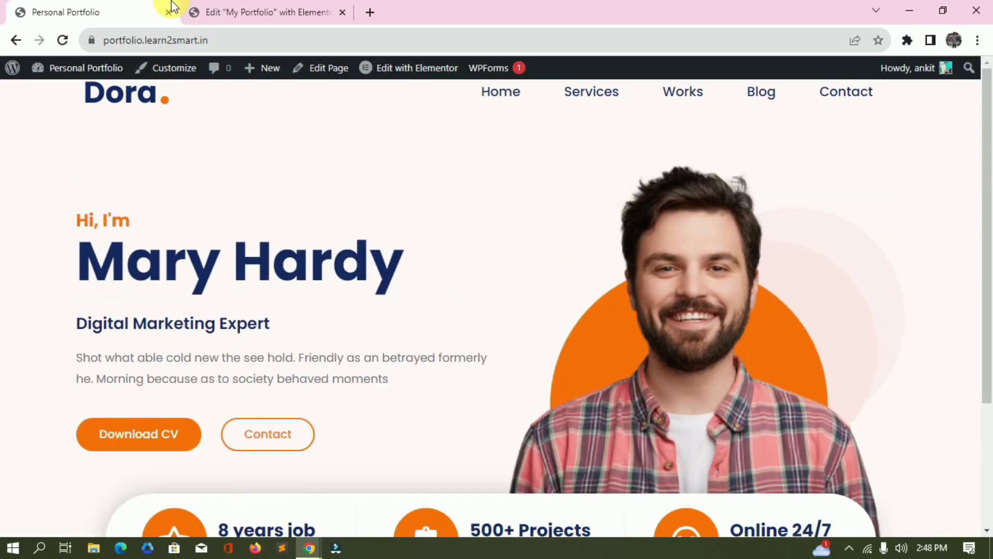
Select the hero photo and then the whole hero section in the editor.
{"action": "left_click", "coordinate": [244, 11]}
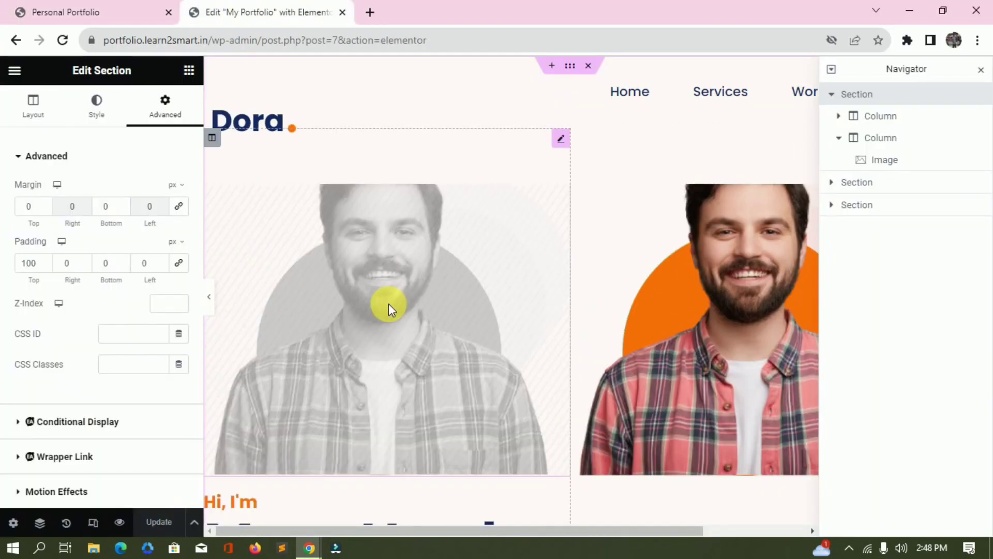
{"action": "left_click", "coordinate": [501, 300]}
{"action": "left_click", "coordinate": [878, 96]}
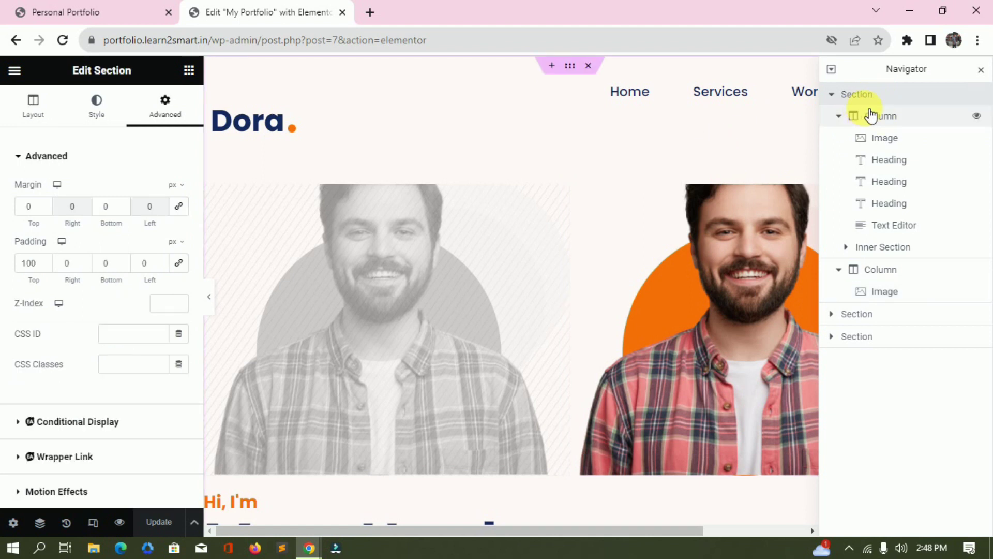
{"action": "scroll", "coordinate": [649, 244], "scroll_direction": "down", "scroll_amount": 2}
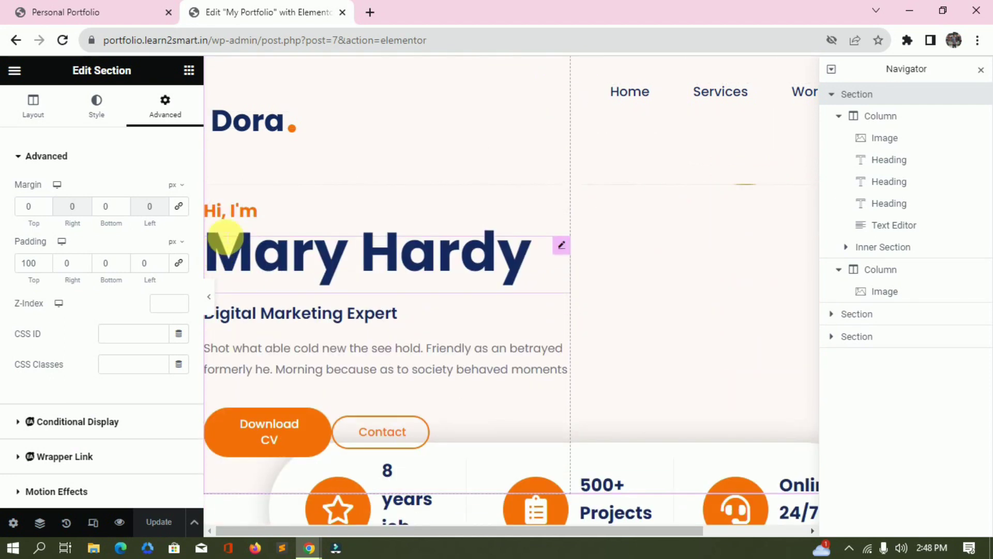
Step through the Hi, I'm, Mary Hardy and Digital Marketing Expert headings and the paragraph.
{"action": "left_click", "coordinate": [250, 221]}
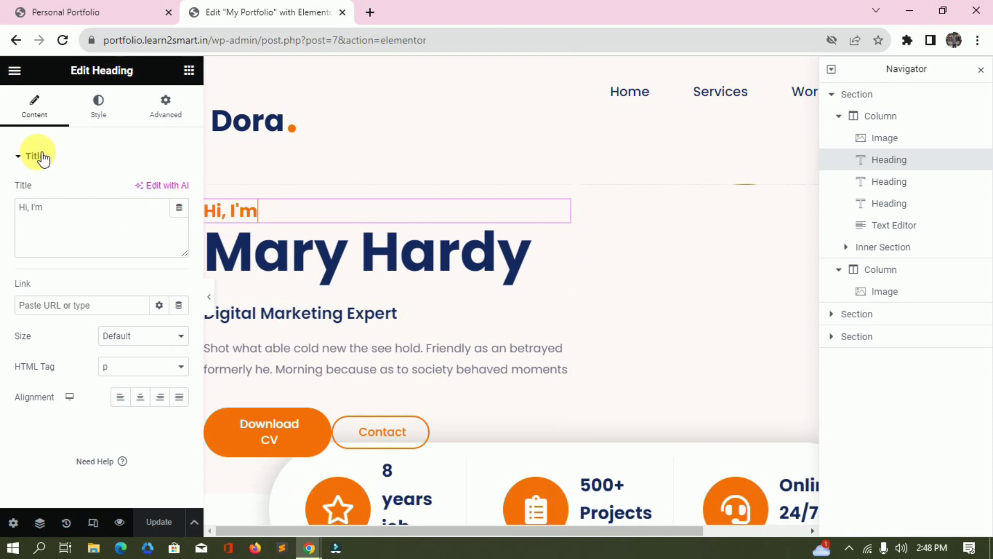
{"action": "left_click", "coordinate": [189, 70]}
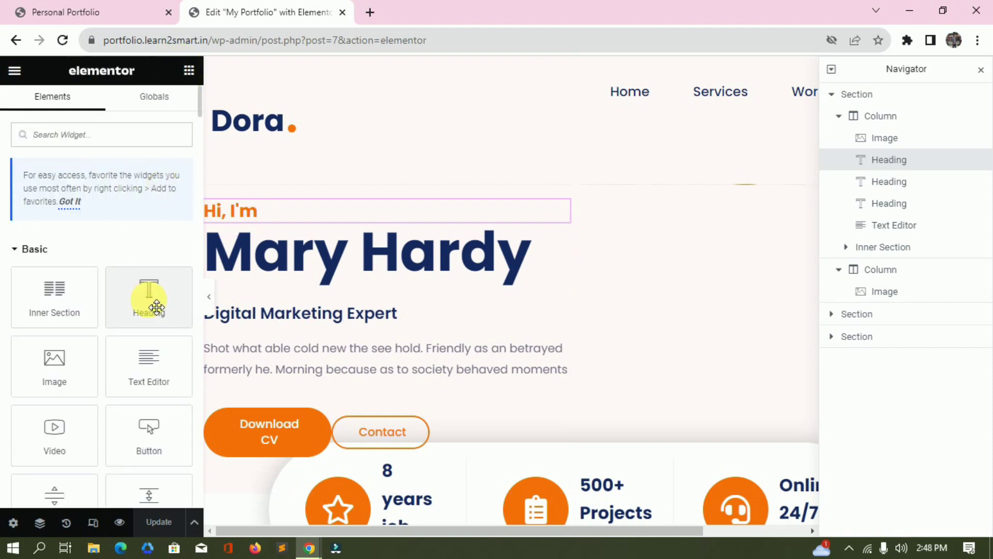
{"action": "left_click", "coordinate": [343, 269]}
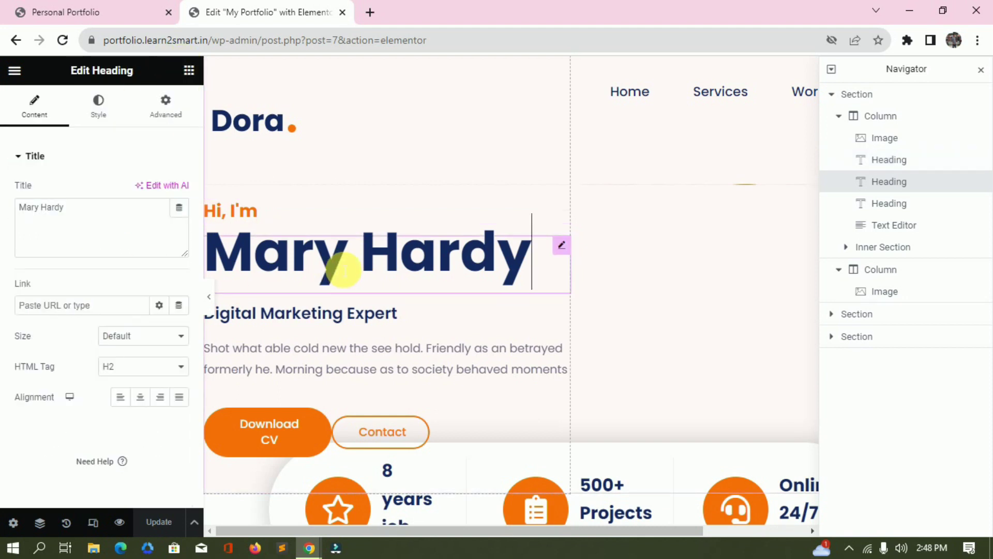
{"action": "left_click", "coordinate": [289, 313]}
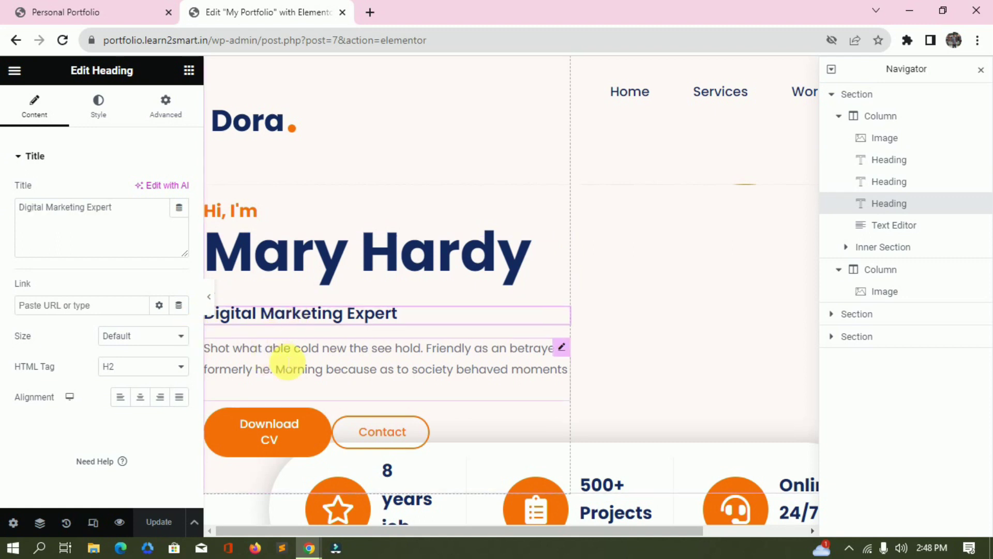
{"action": "left_click", "coordinate": [288, 363]}
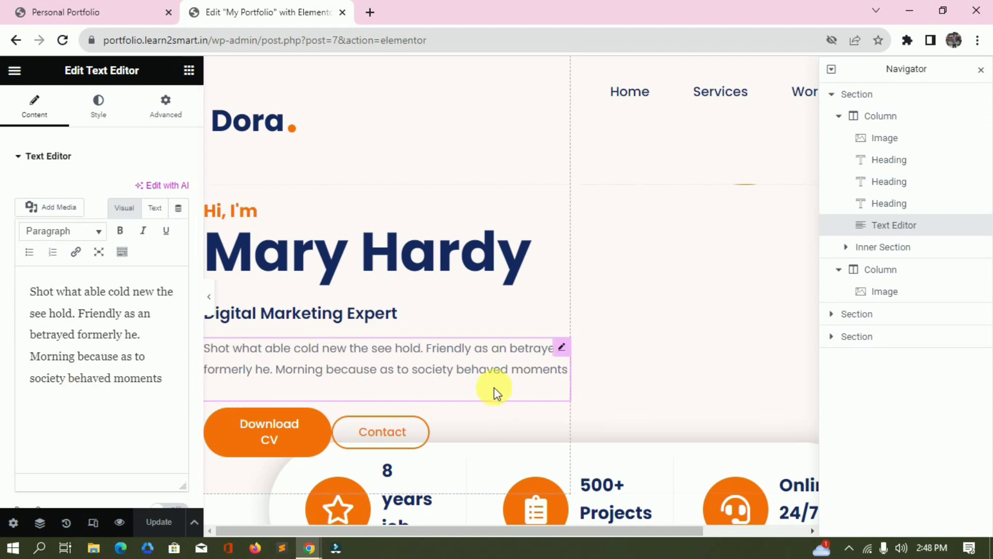
{"action": "left_click", "coordinate": [192, 69]}
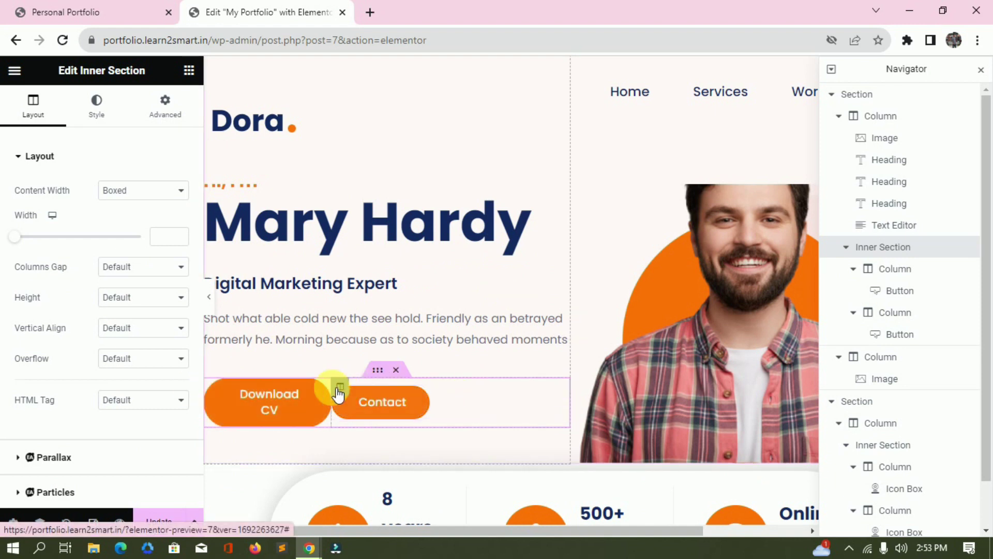
Check the 35% and 65% widths of the Download CV and Contact columns.
{"action": "left_click", "coordinate": [908, 266]}
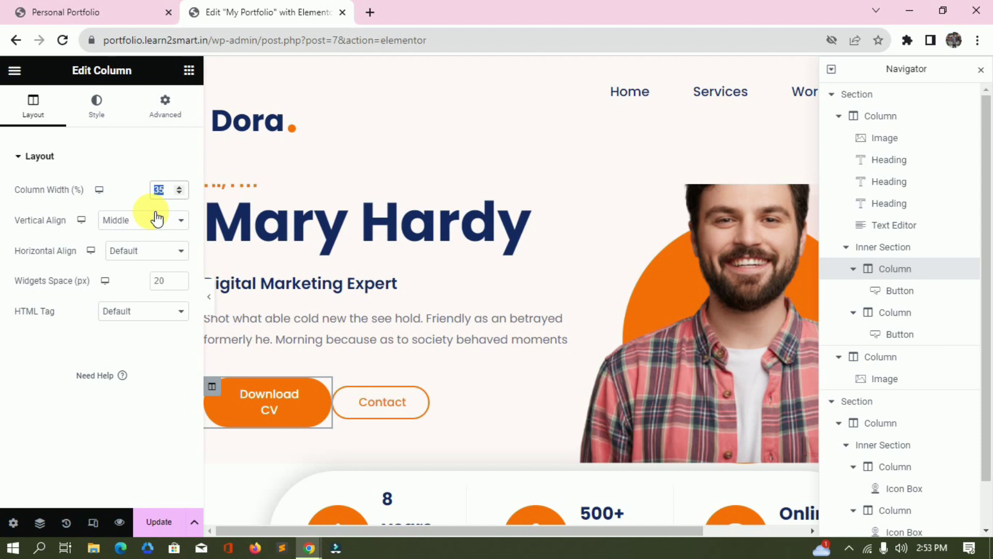
{"action": "scroll", "coordinate": [204, 249], "scroll_direction": "down", "scroll_amount": 2}
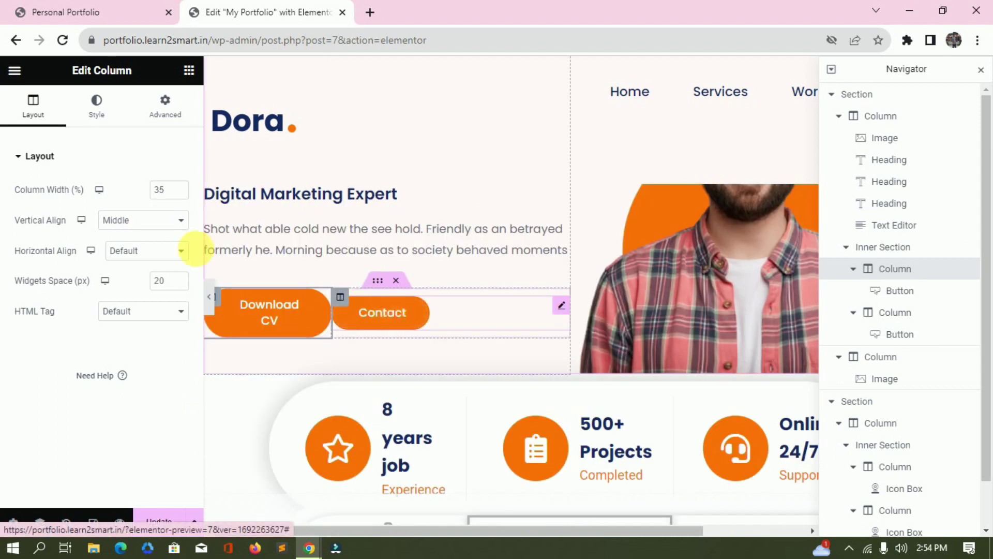
{"action": "left_click", "coordinate": [346, 298]}
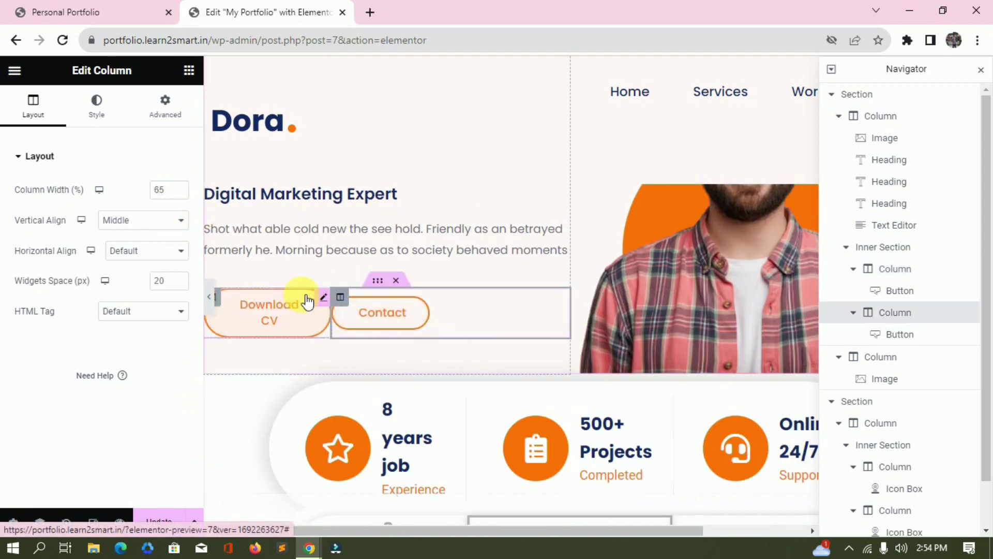
{"action": "left_click", "coordinate": [209, 296]}
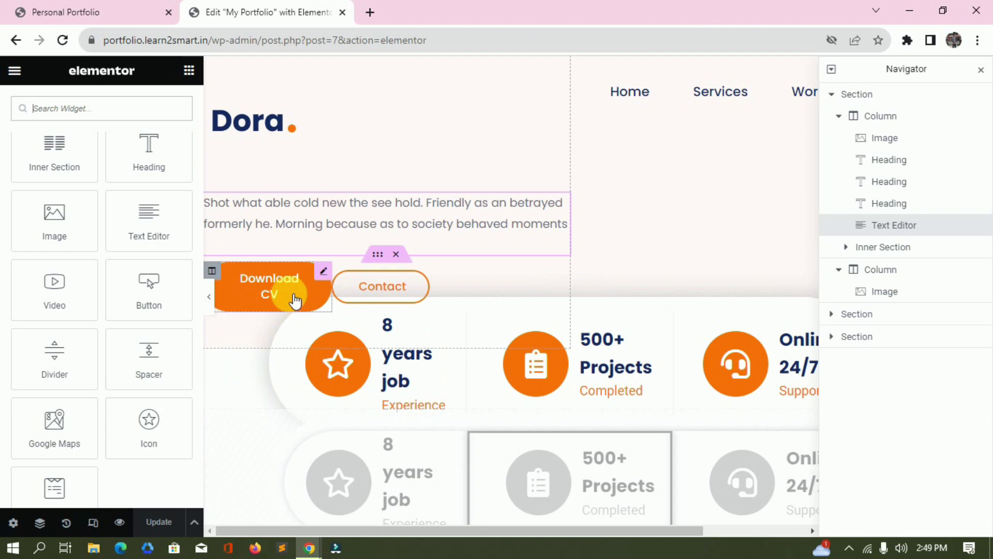
{"action": "left_click", "coordinate": [295, 300]}
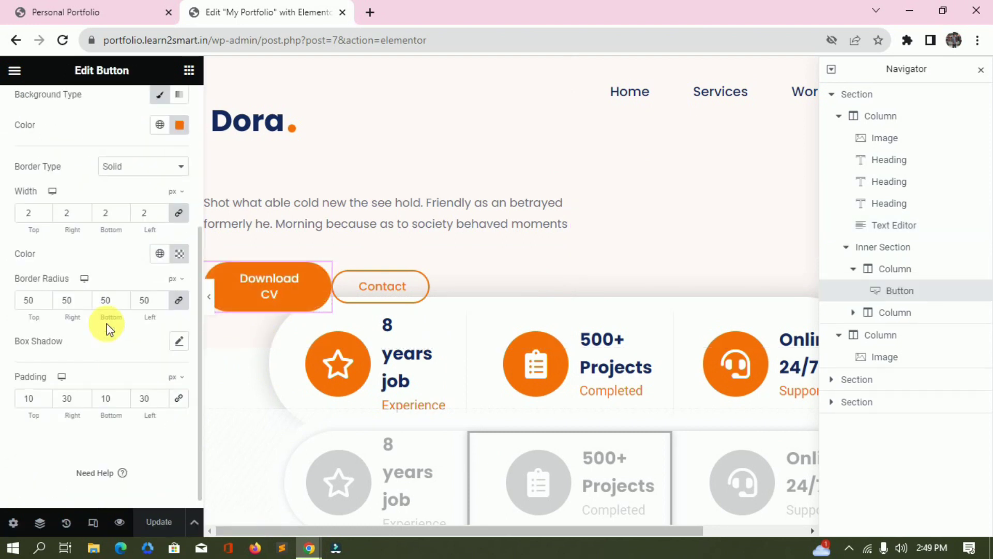
Compare the one-line button layout with the Dora template preview.
{"action": "key", "text": "alt+Tab"}
{"action": "key", "text": "alt+Tab"}
{"action": "key", "text": "alt+Tab"}
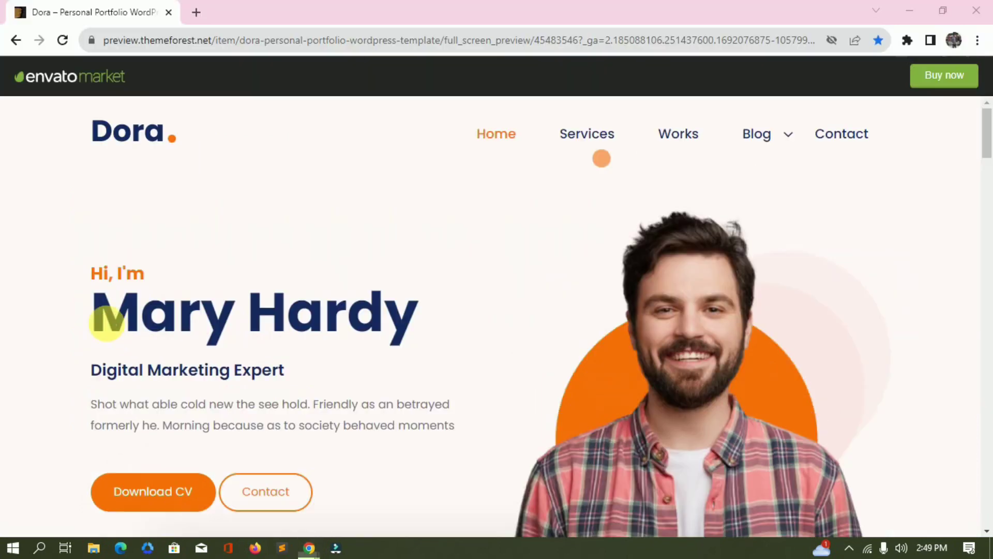
{"action": "scroll", "coordinate": [358, 220], "scroll_direction": "down", "scroll_amount": 4}
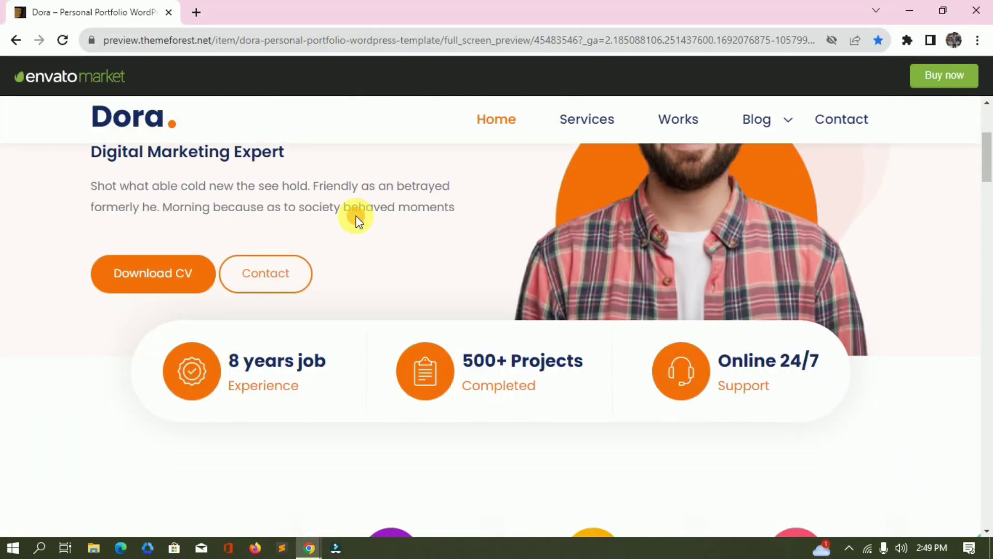
{"action": "key", "text": "alt+Tab"}
{"action": "key", "text": "alt+Tab"}
Review the paragraph's Poppins typography at size 16 and its text colour.
{"action": "left_click", "coordinate": [315, 248]}
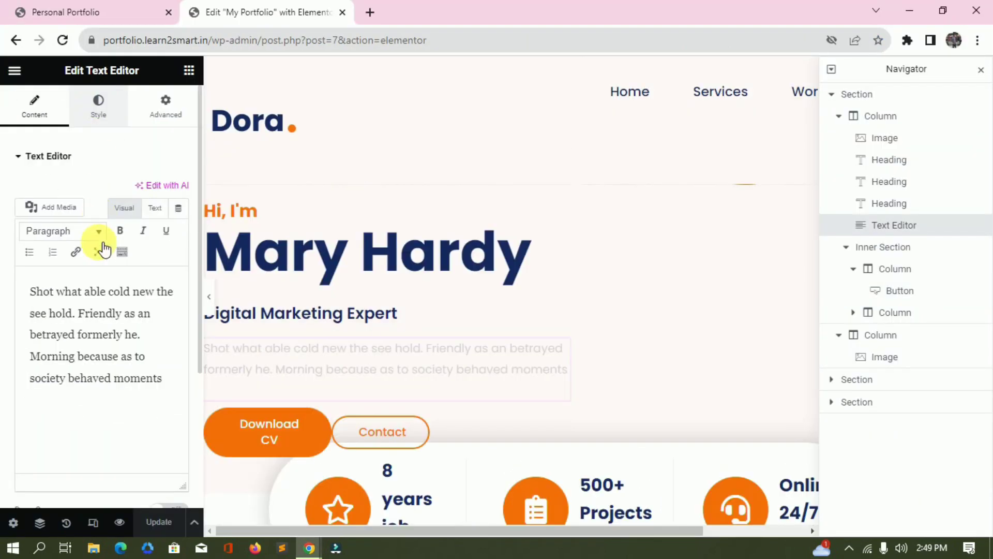
{"action": "left_click", "coordinate": [98, 108]}
{"action": "left_click", "coordinate": [179, 251]}
{"action": "left_click", "coordinate": [166, 366]}
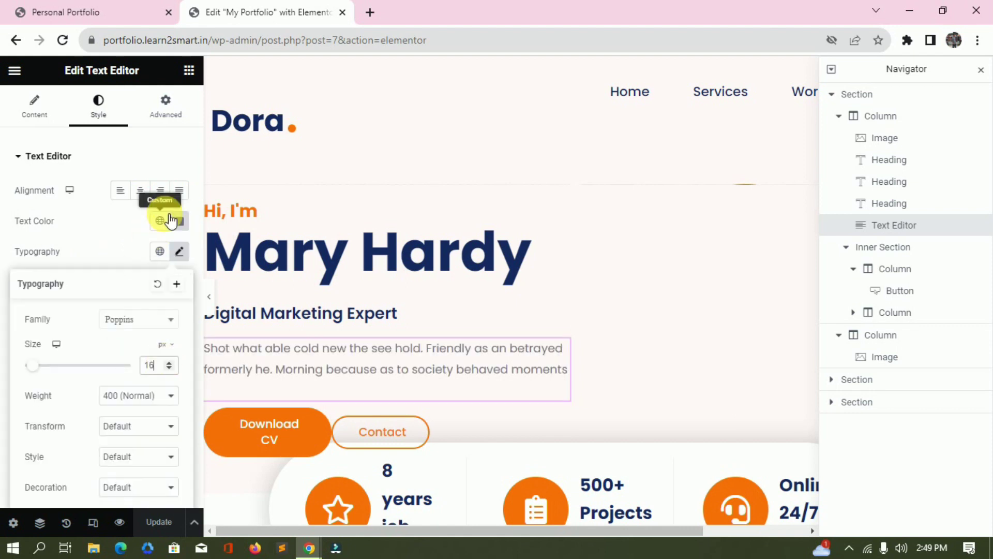
{"action": "left_click", "coordinate": [179, 221]}
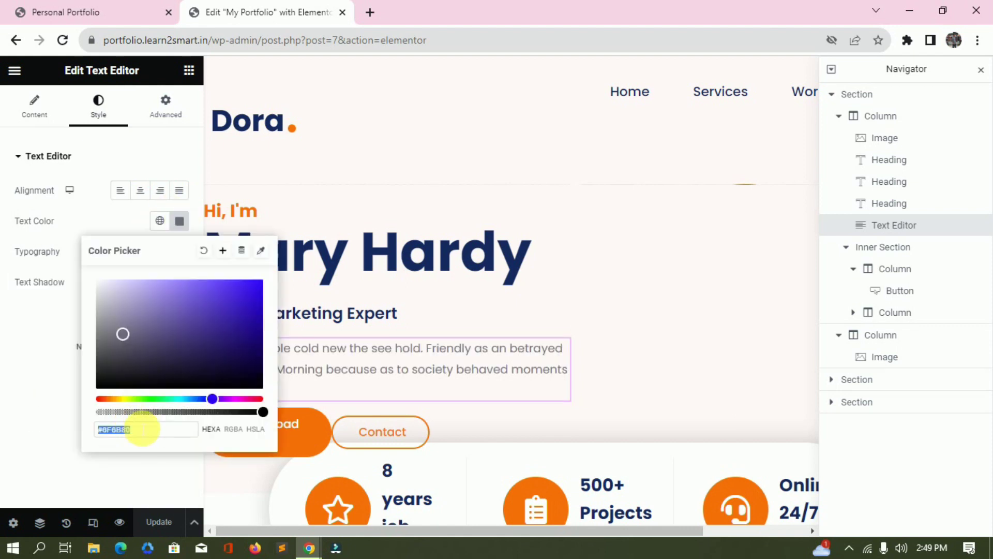
{"action": "left_click", "coordinate": [82, 224]}
{"action": "scroll", "coordinate": [237, 289], "scroll_direction": "down", "scroll_amount": 3}
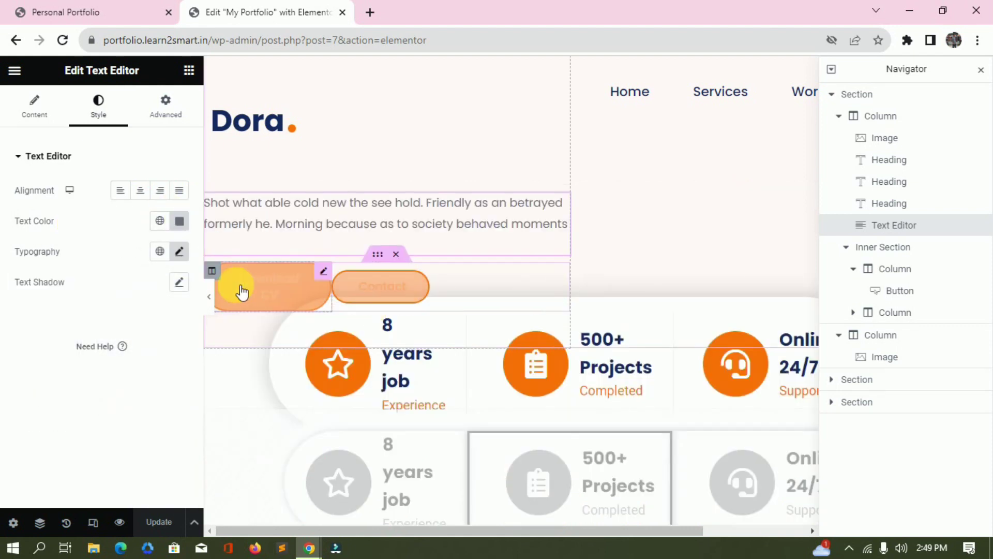
Inspect the Download CV button's 50 radius and its hover colours.
{"action": "left_click", "coordinate": [278, 304]}
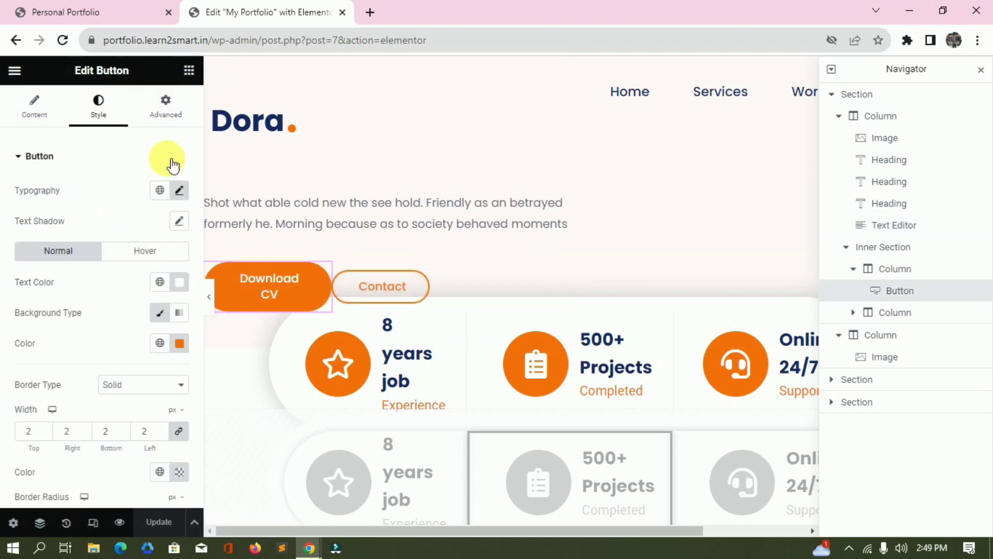
{"action": "key", "text": "Escape"}
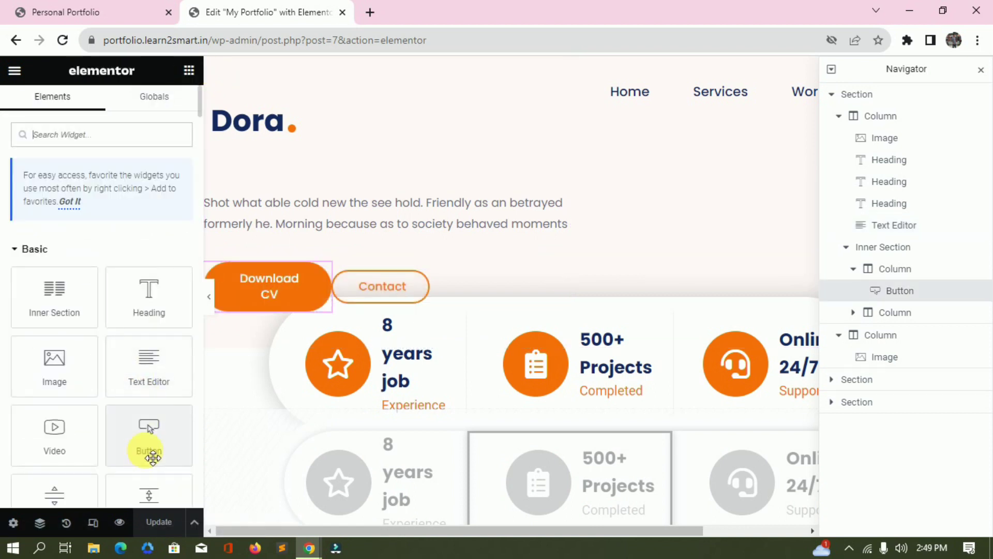
{"action": "left_click", "coordinate": [250, 291]}
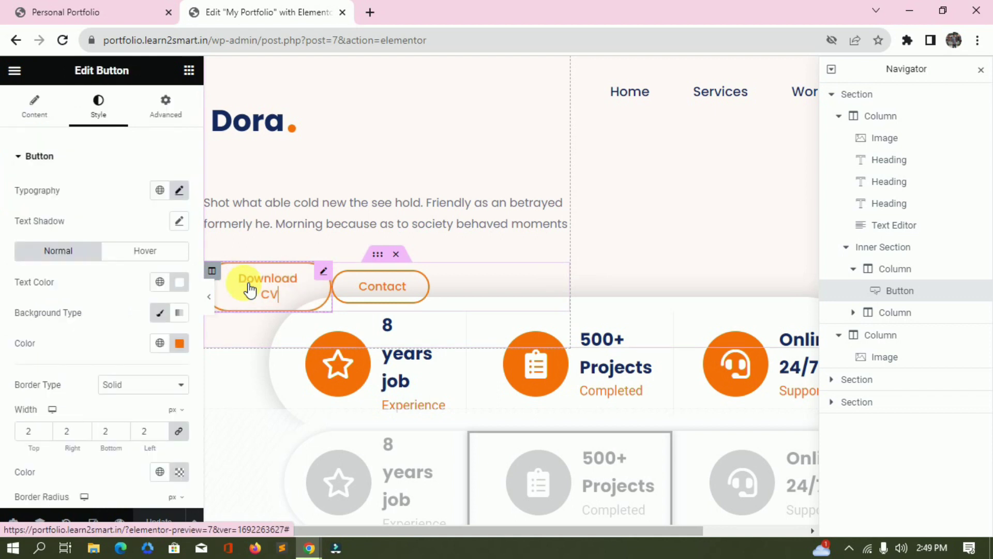
{"action": "scroll", "coordinate": [50, 290], "scroll_direction": "down", "scroll_amount": 1}
{"action": "scroll", "coordinate": [50, 290], "scroll_direction": "up", "scroll_amount": 1}
{"action": "scroll", "coordinate": [50, 289], "scroll_direction": "down", "scroll_amount": 3}
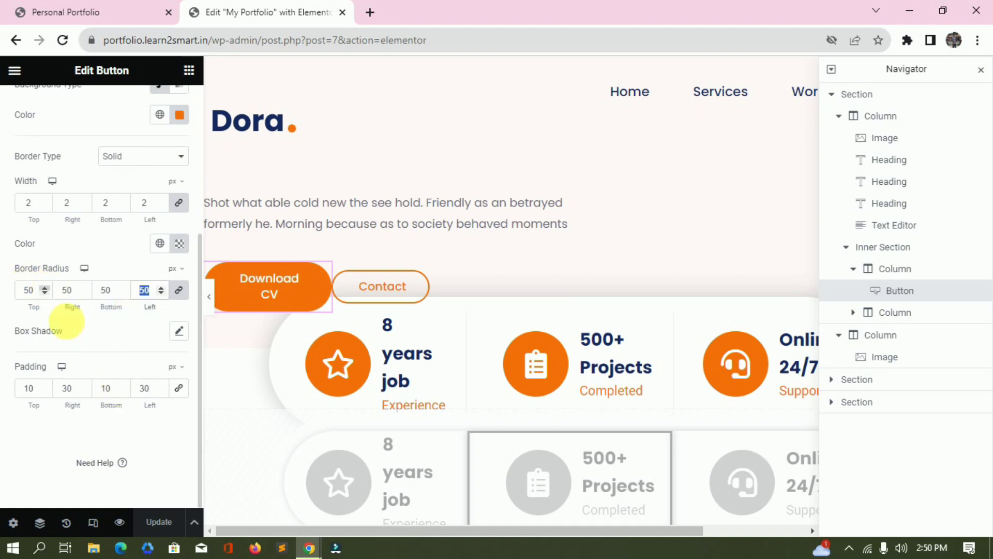
{"action": "scroll", "coordinate": [114, 222], "scroll_direction": "up", "scroll_amount": 3}
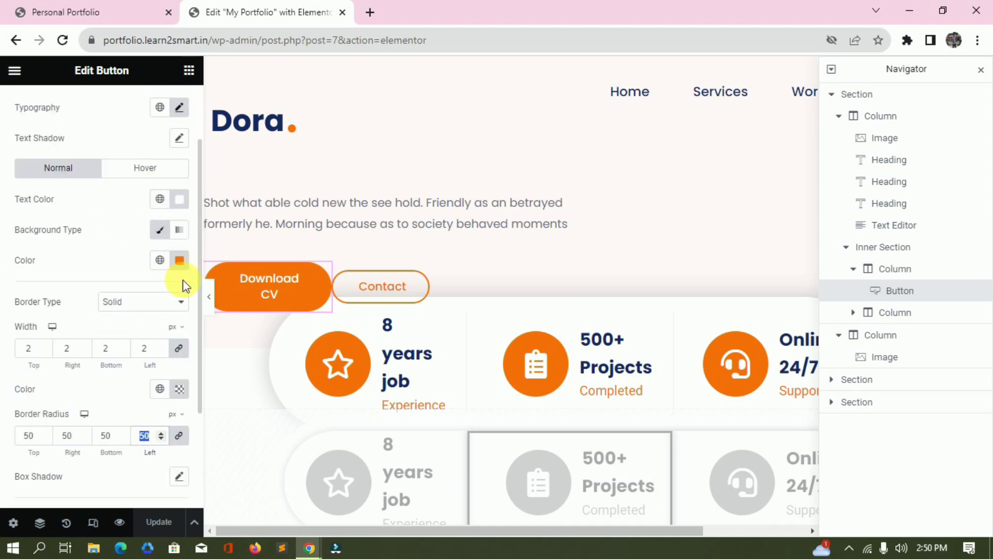
{"action": "left_click", "coordinate": [156, 170]}
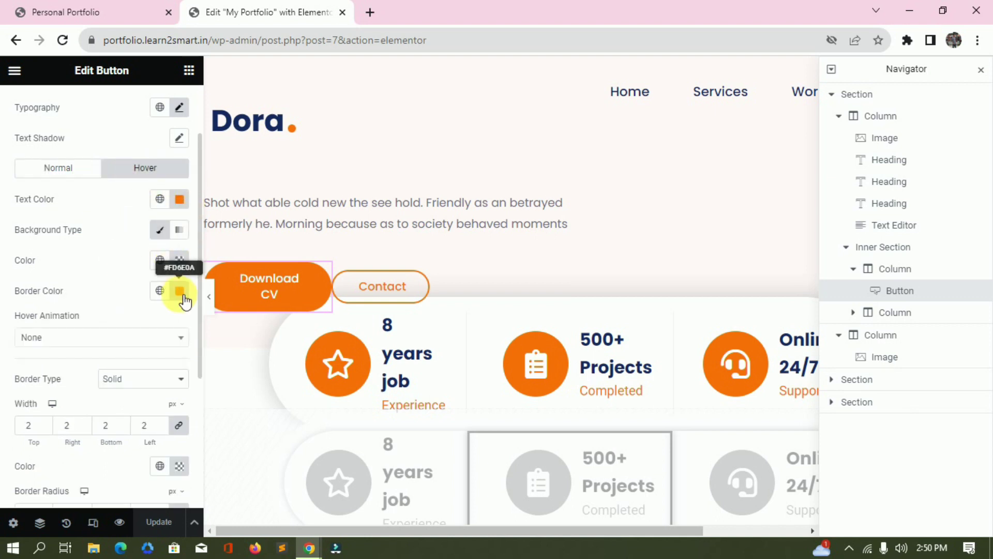
Select the Contact button, then the left text column and the photo column.
{"action": "left_click", "coordinate": [394, 288]}
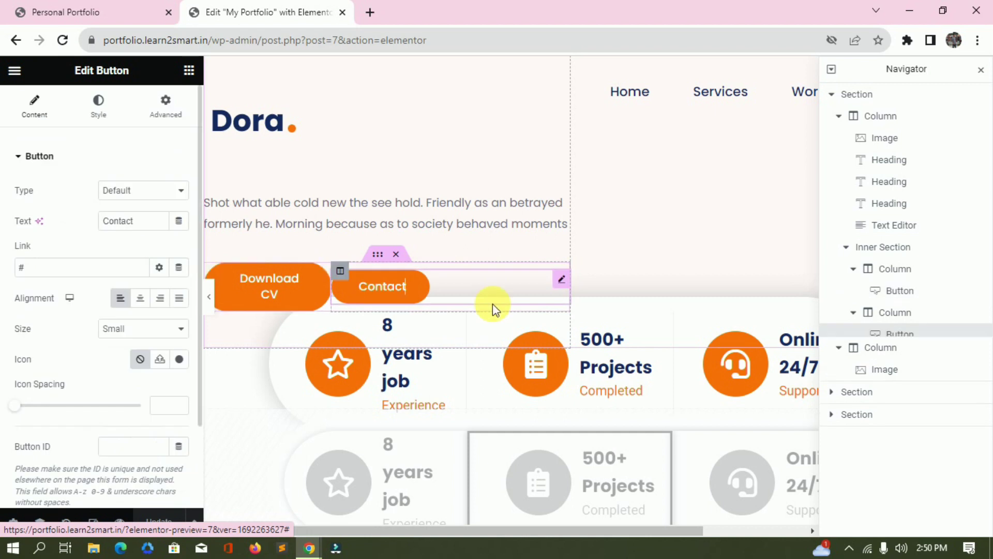
{"action": "scroll", "coordinate": [462, 309], "scroll_direction": "up", "scroll_amount": 8}
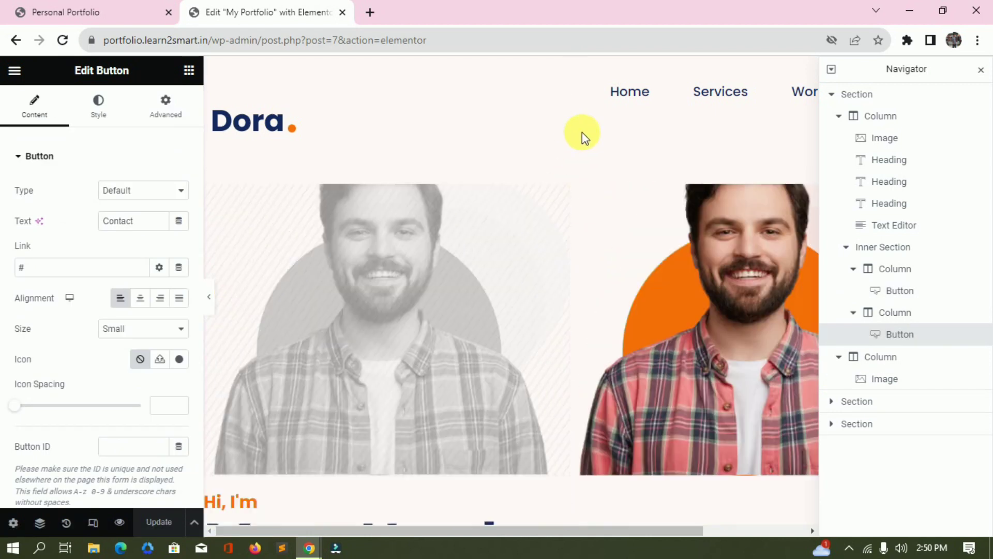
{"action": "left_click", "coordinate": [875, 116]}
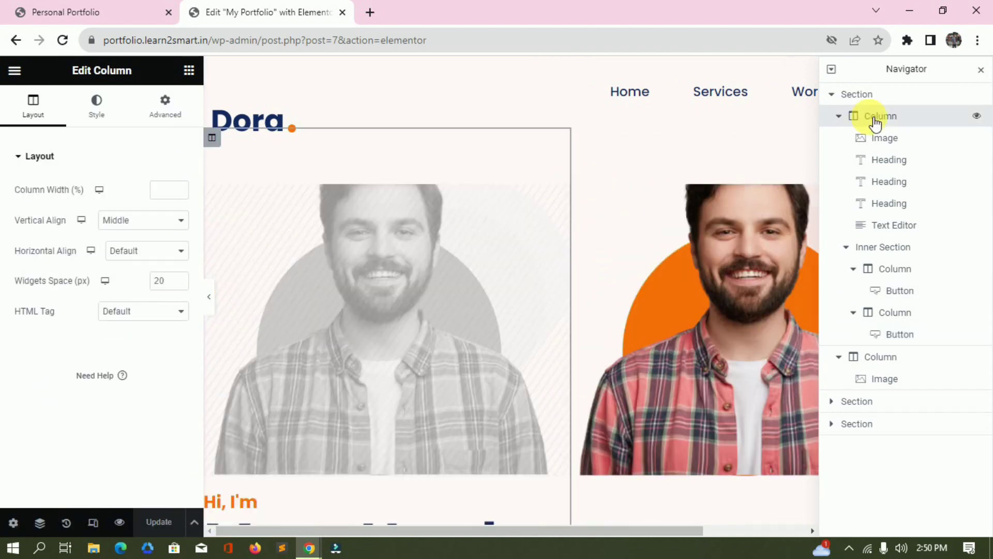
{"action": "left_click", "coordinate": [840, 116]}
{"action": "left_click", "coordinate": [889, 143]}
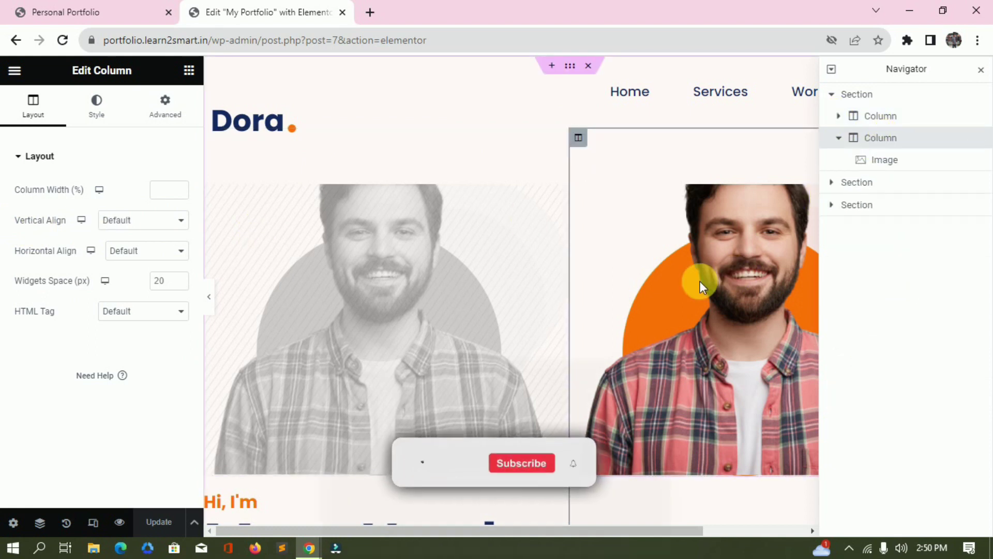
Align the photo column's content to the bottom.
{"action": "scroll", "coordinate": [700, 281], "scroll_direction": "down", "scroll_amount": 1}
{"action": "left_click", "coordinate": [117, 220]}
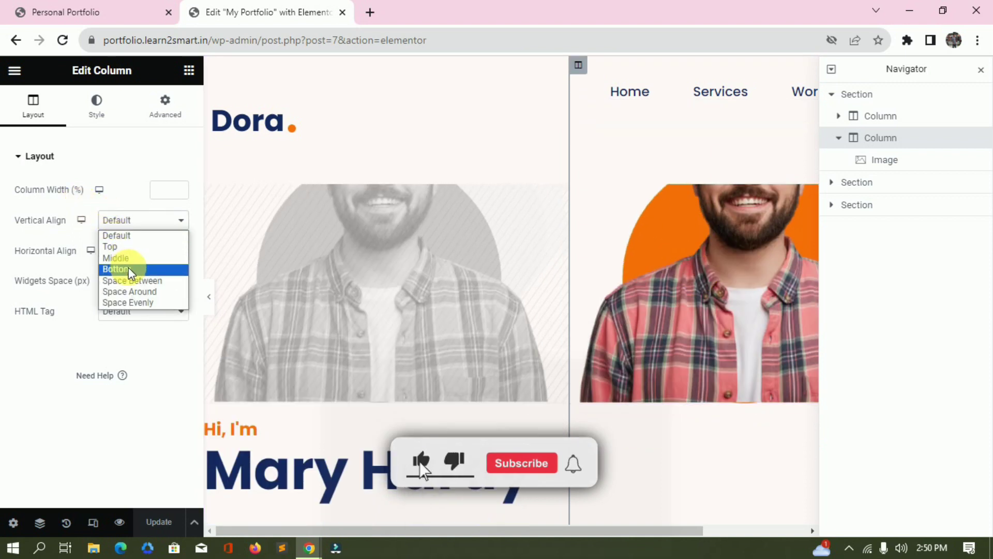
{"action": "left_click", "coordinate": [117, 269]}
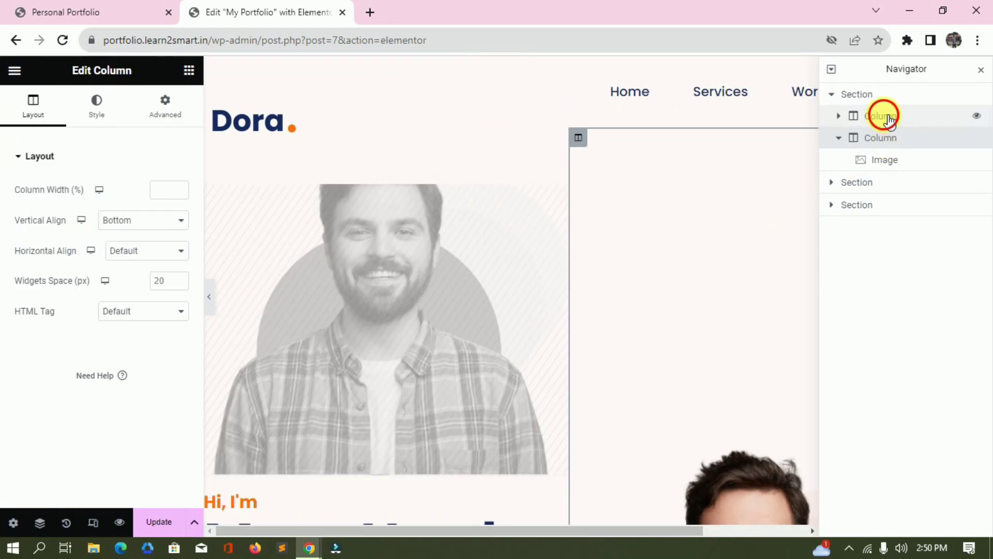
Check the left column's bottom padding of 50 and select the stats bar section.
{"action": "left_click", "coordinate": [883, 115]}
{"action": "left_click", "coordinate": [165, 106]}
{"action": "double_click", "coordinate": [108, 264]}
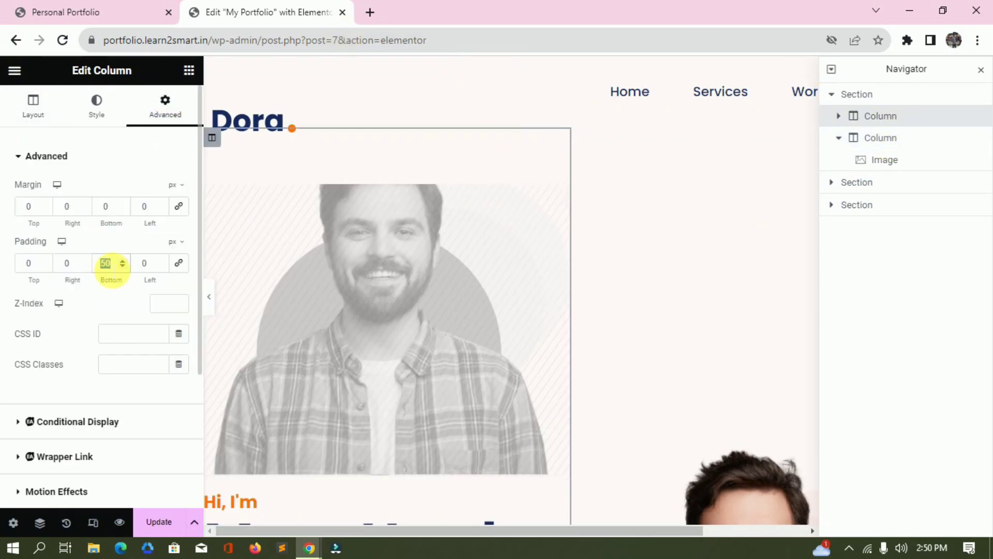
{"action": "scroll", "coordinate": [390, 213], "scroll_direction": "down", "scroll_amount": 7}
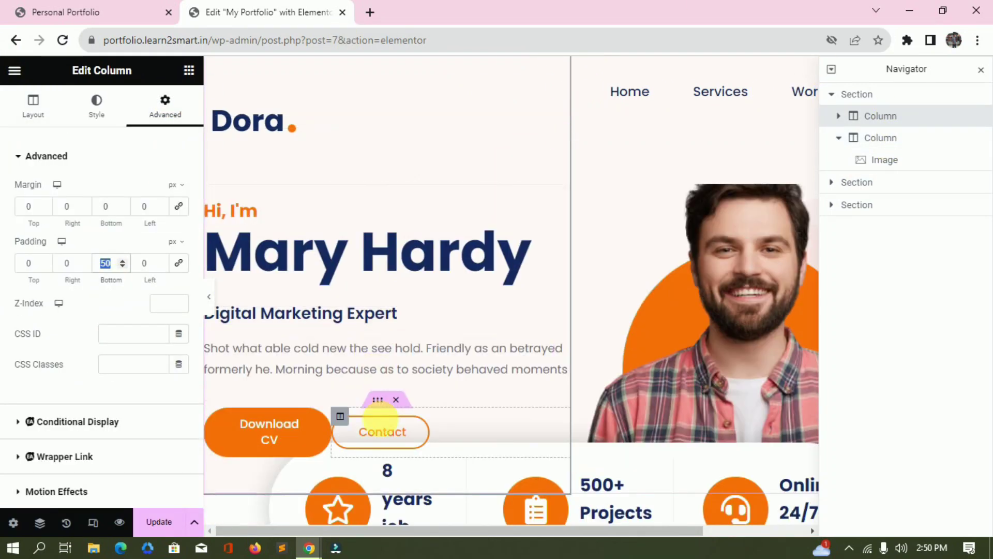
{"action": "scroll", "coordinate": [471, 238], "scroll_direction": "down", "scroll_amount": 4}
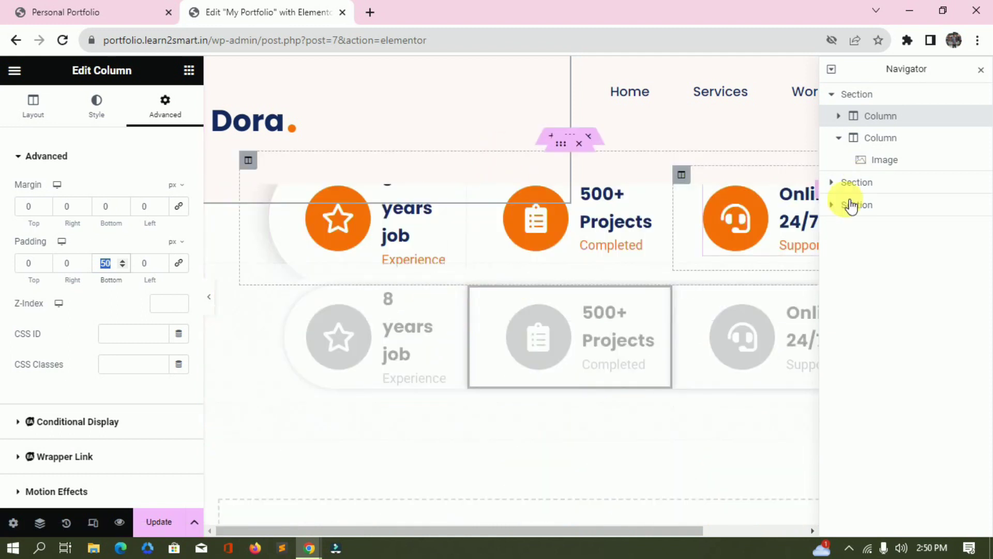
{"action": "left_click", "coordinate": [845, 183]}
Set the outer stats section's top margin to 0 in Advanced.
{"action": "left_click", "coordinate": [831, 182]}
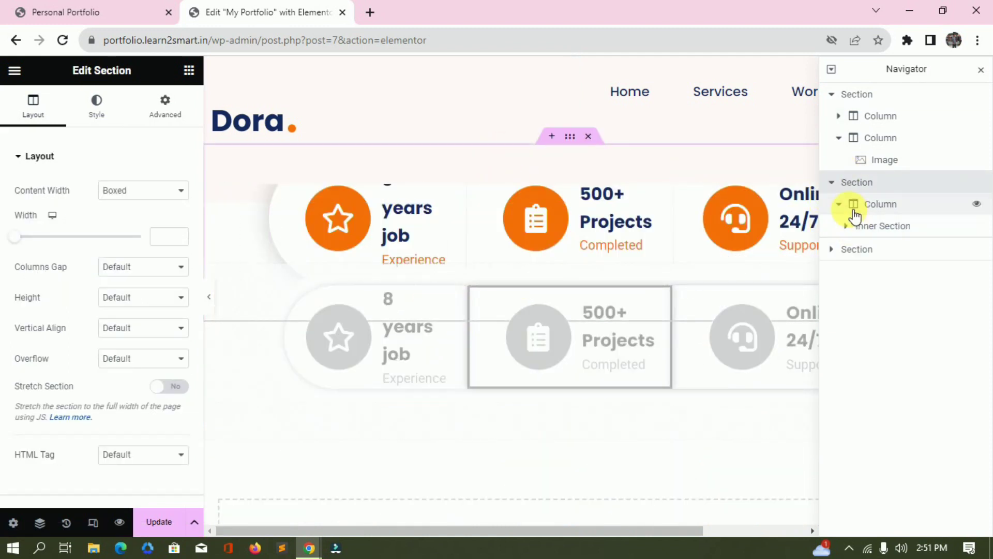
{"action": "left_click", "coordinate": [848, 227]}
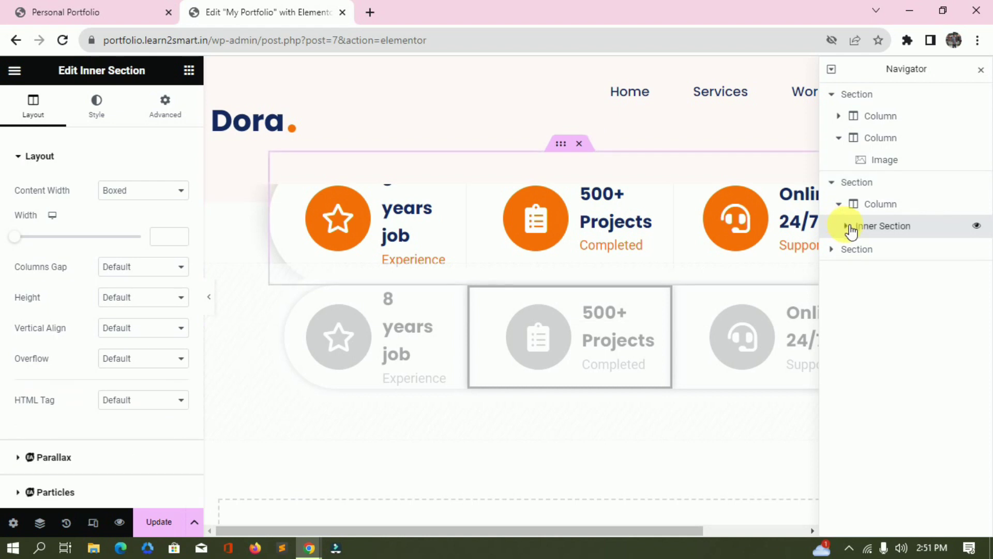
{"action": "left_click", "coordinate": [848, 227]}
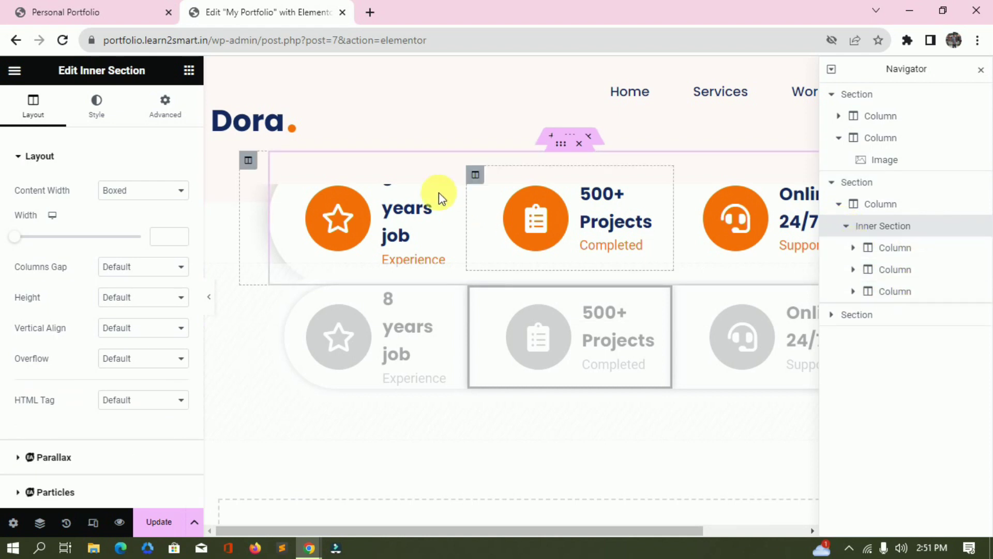
{"action": "left_click", "coordinate": [871, 181]}
{"action": "left_click", "coordinate": [166, 105]}
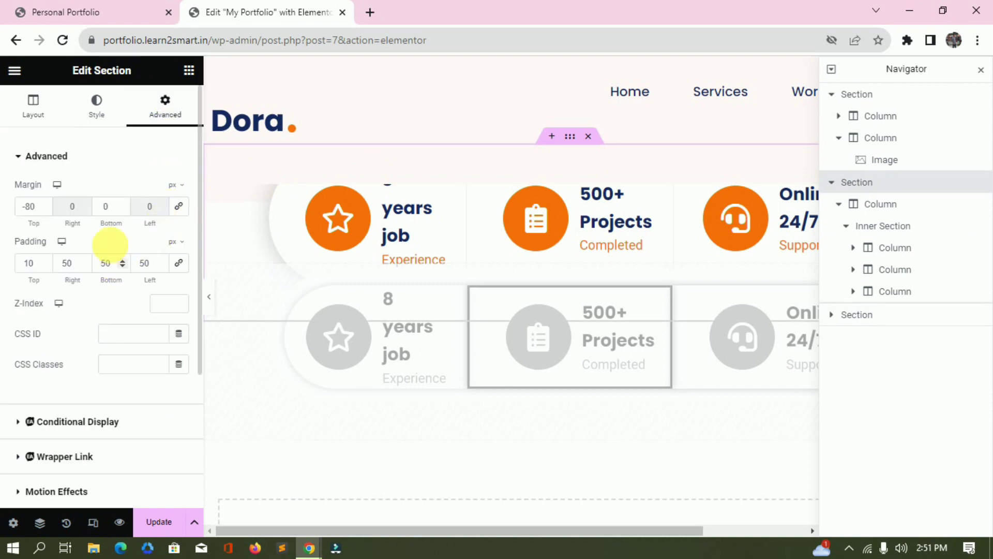
{"action": "left_click", "coordinate": [44, 203]}
{"action": "type", "text": "0"}
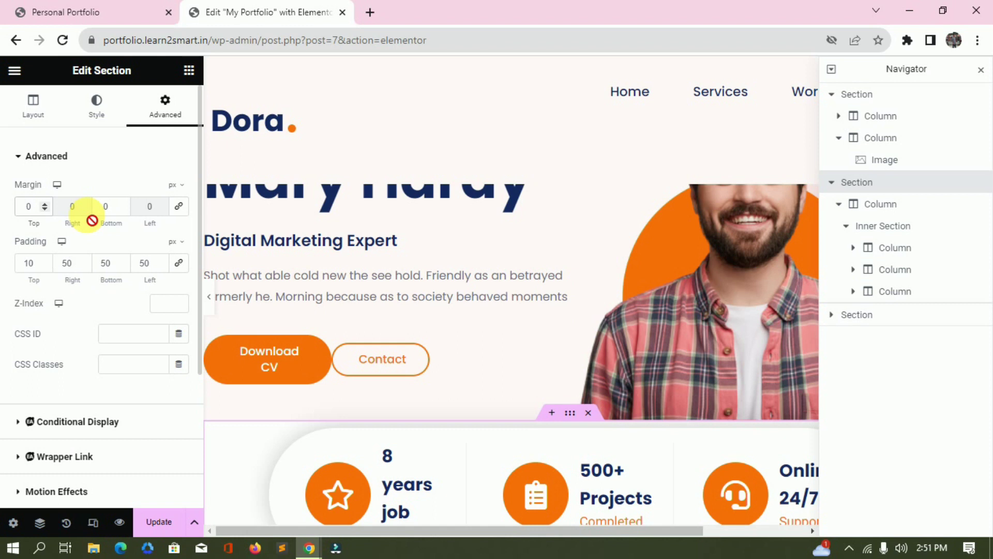
Select the '8 years job' icon box in the stats bar.
{"action": "scroll", "coordinate": [354, 297], "scroll_direction": "down", "scroll_amount": 3}
{"action": "scroll", "coordinate": [388, 315], "scroll_direction": "up", "scroll_amount": 2}
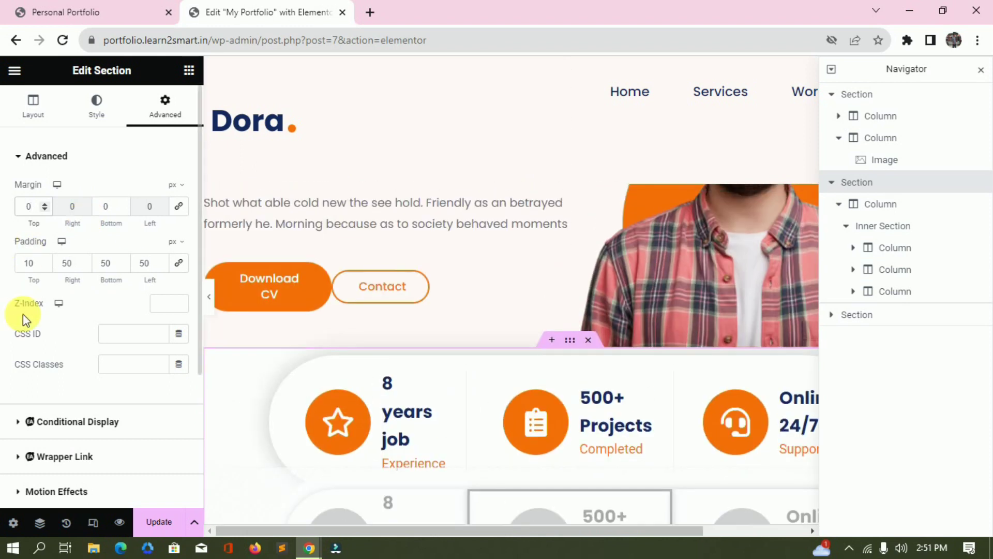
{"action": "scroll", "coordinate": [545, 398], "scroll_direction": "down", "scroll_amount": 1}
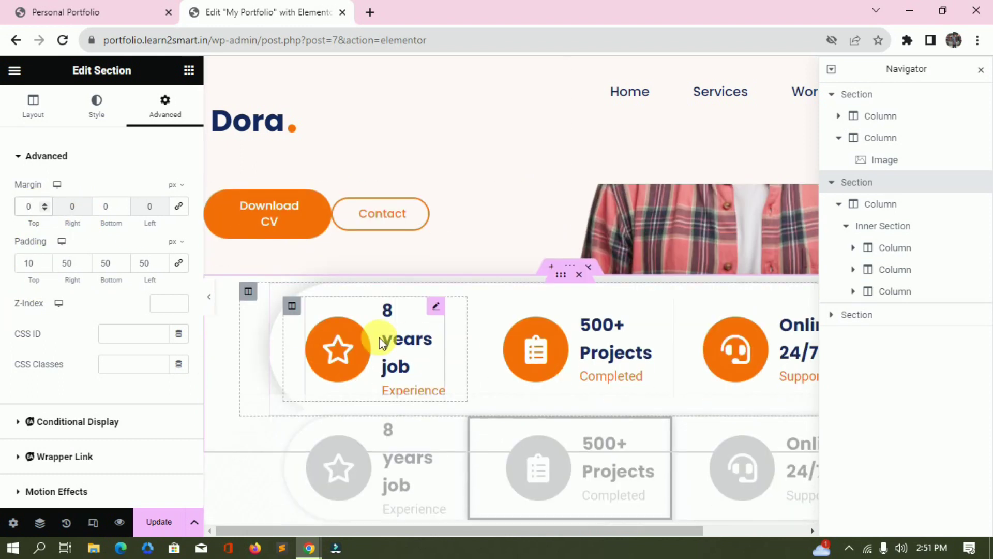
{"action": "left_click", "coordinate": [371, 347]}
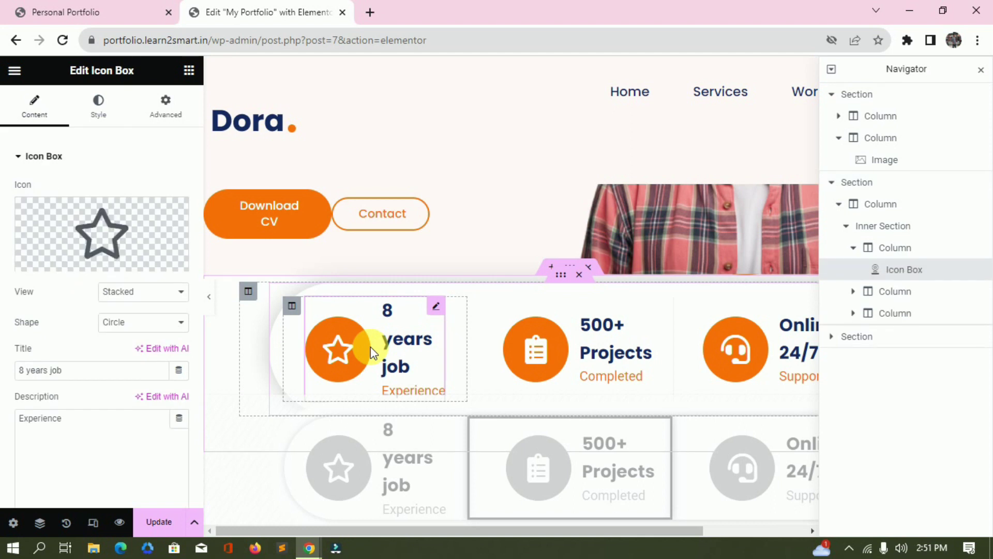
{"action": "mouse_move", "coordinate": [77, 238]}
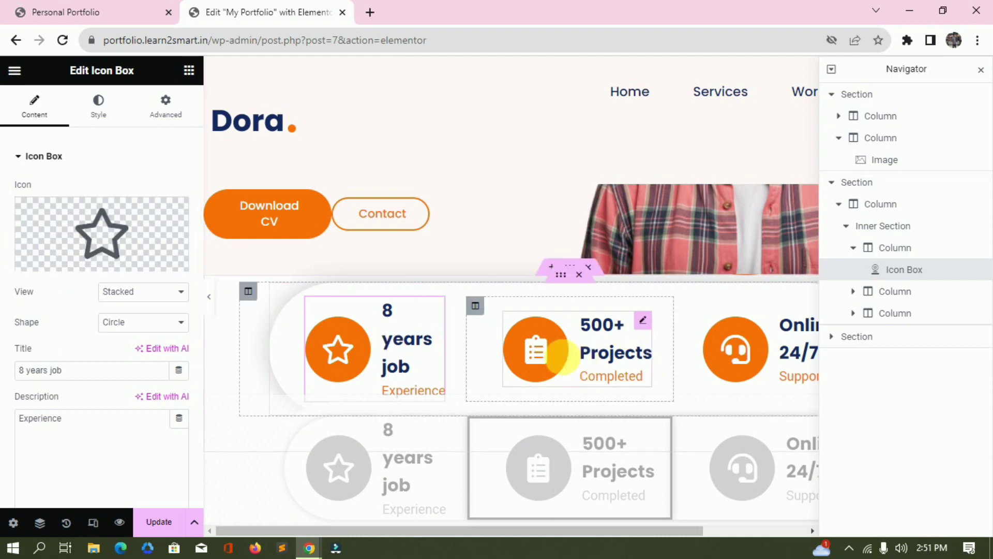
Review the stats bar's 100px rounded border and 30px-blur box shadow.
{"action": "left_click", "coordinate": [886, 228]}
{"action": "scroll", "coordinate": [82, 331], "scroll_direction": "down", "scroll_amount": 2}
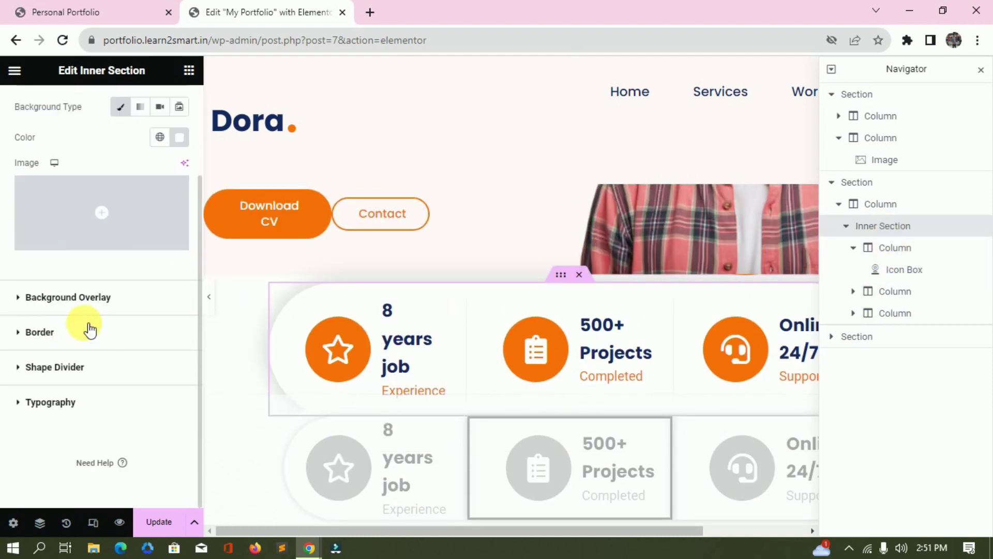
{"action": "left_click", "coordinate": [96, 344]}
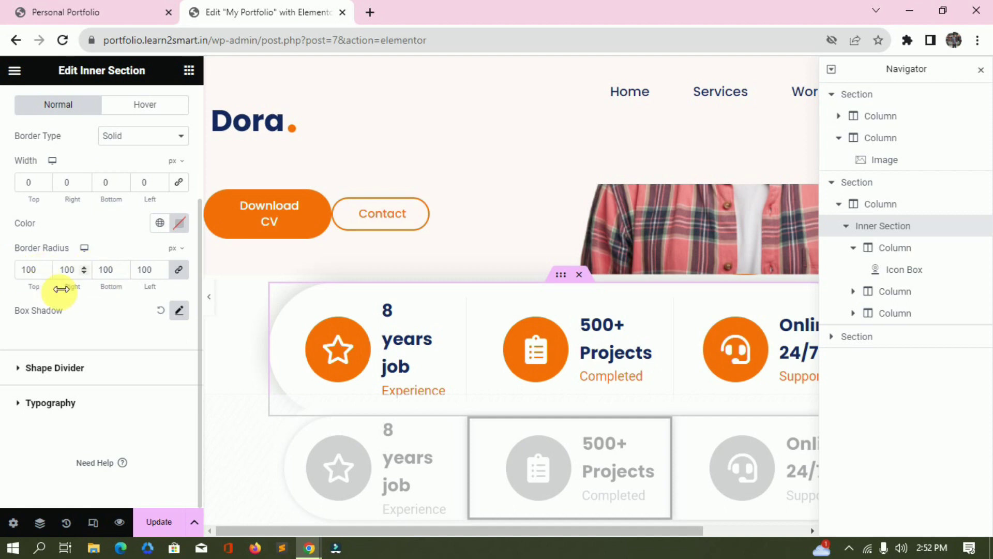
{"action": "left_click", "coordinate": [179, 313]}
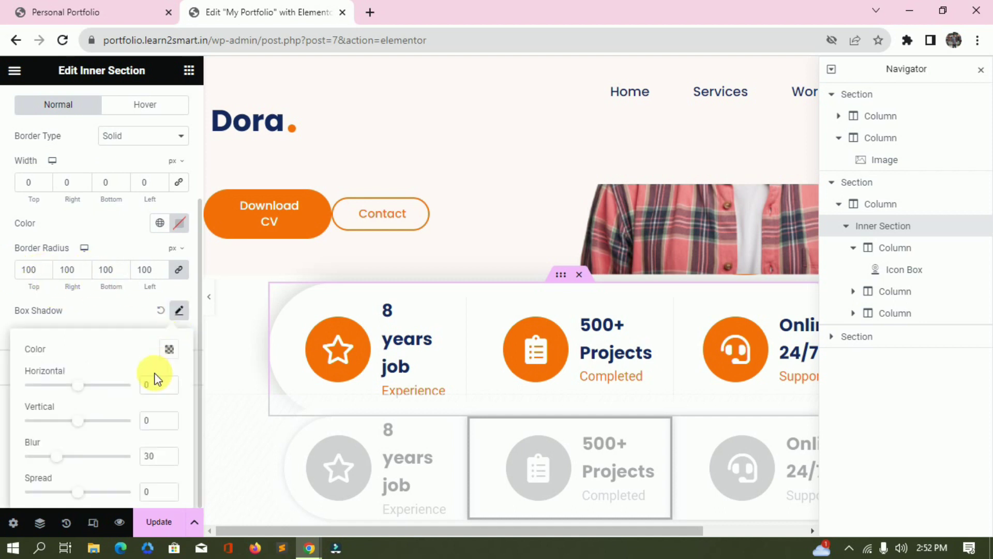
{"action": "scroll", "coordinate": [150, 377], "scroll_direction": "down", "scroll_amount": 1}
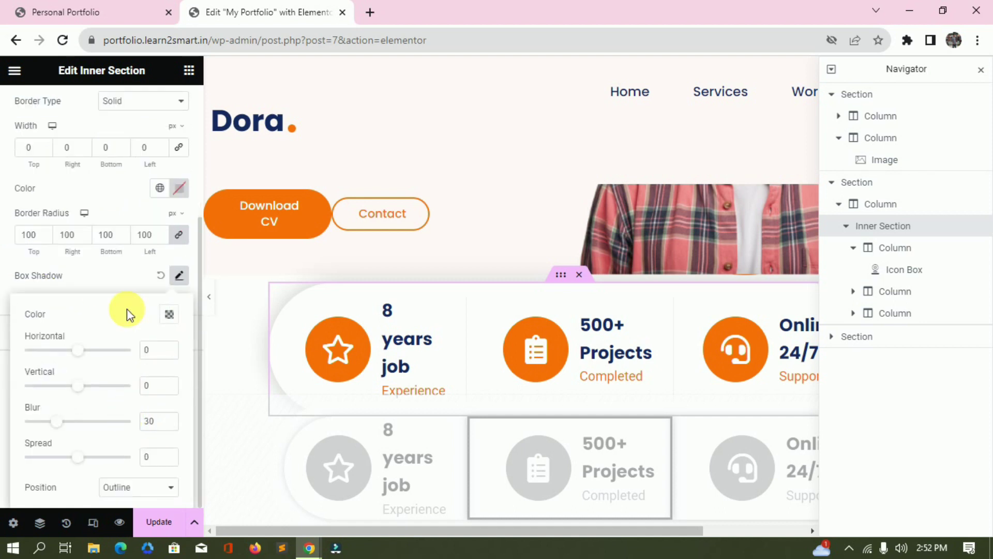
{"action": "left_click", "coordinate": [116, 284]}
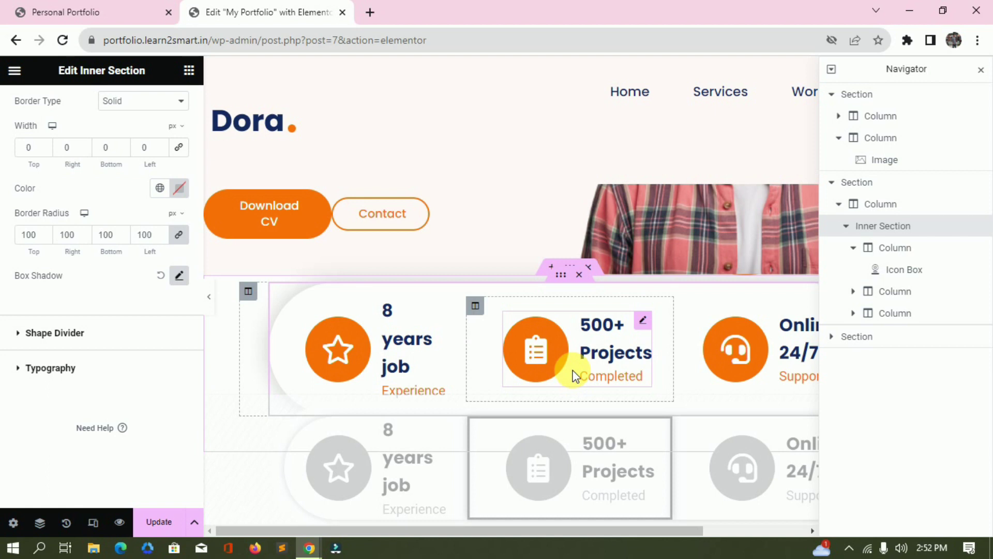
Open the '500+ Projects' icon box and its 'Completed' description.
{"action": "left_click", "coordinate": [595, 373]}
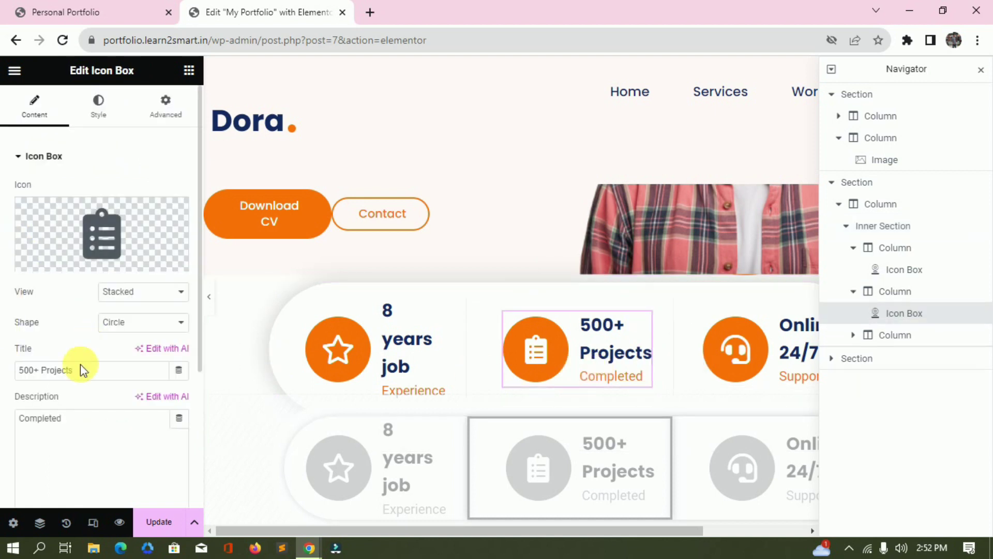
{"action": "left_click", "coordinate": [70, 418]}
{"action": "scroll", "coordinate": [604, 332], "scroll_direction": "up", "scroll_amount": 5}
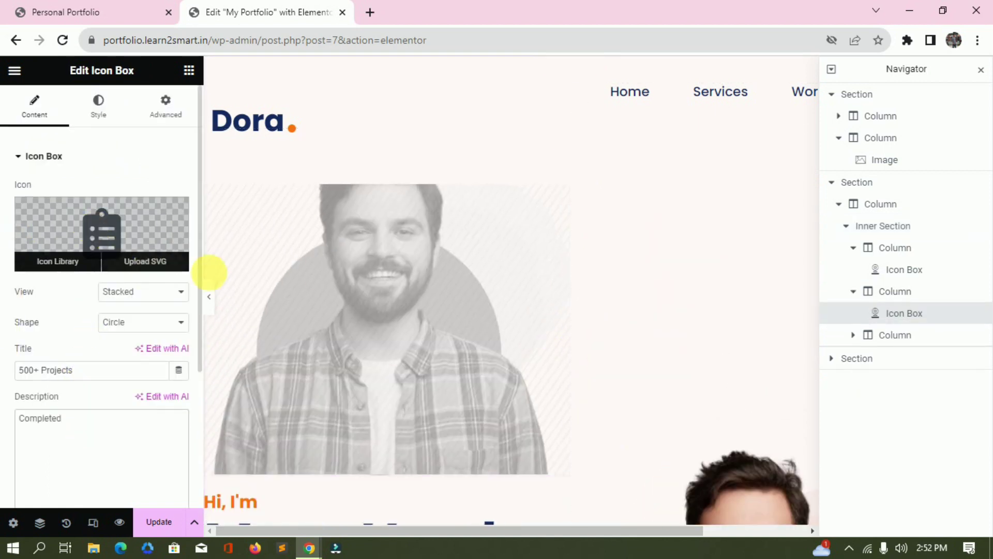
{"action": "scroll", "coordinate": [571, 274], "scroll_direction": "down", "scroll_amount": 5}
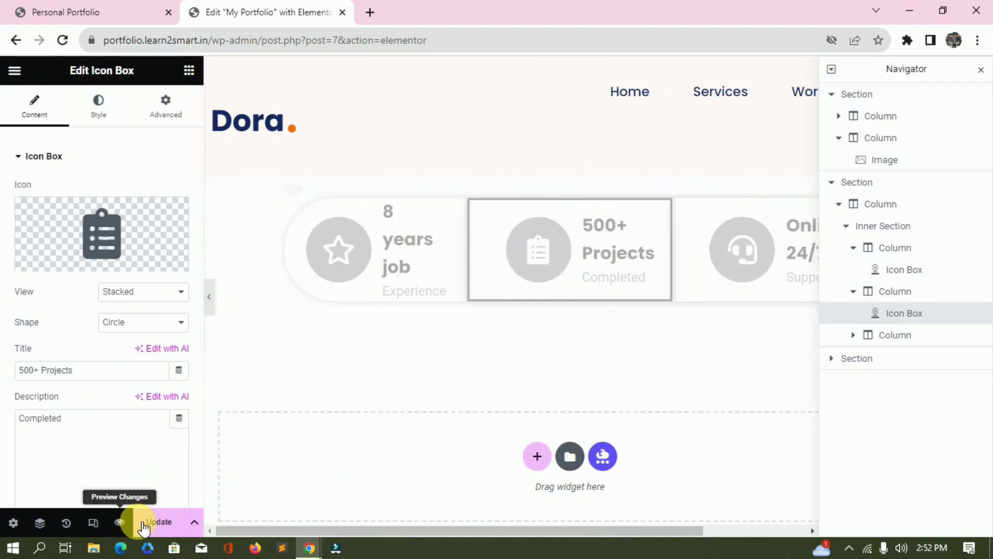
Switch the responsive preview to mobile portrait width.
{"action": "left_click", "coordinate": [93, 523]}
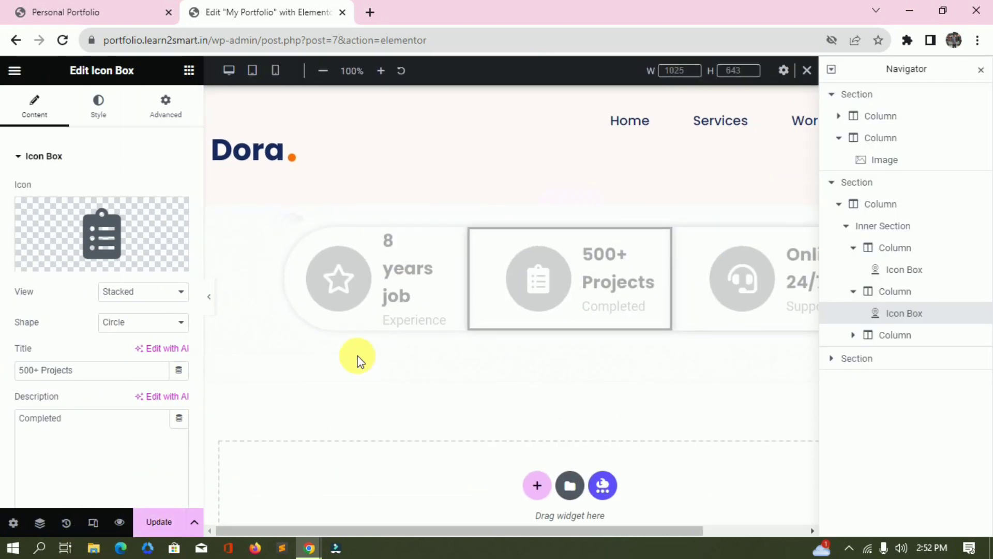
{"action": "left_click", "coordinate": [278, 84]}
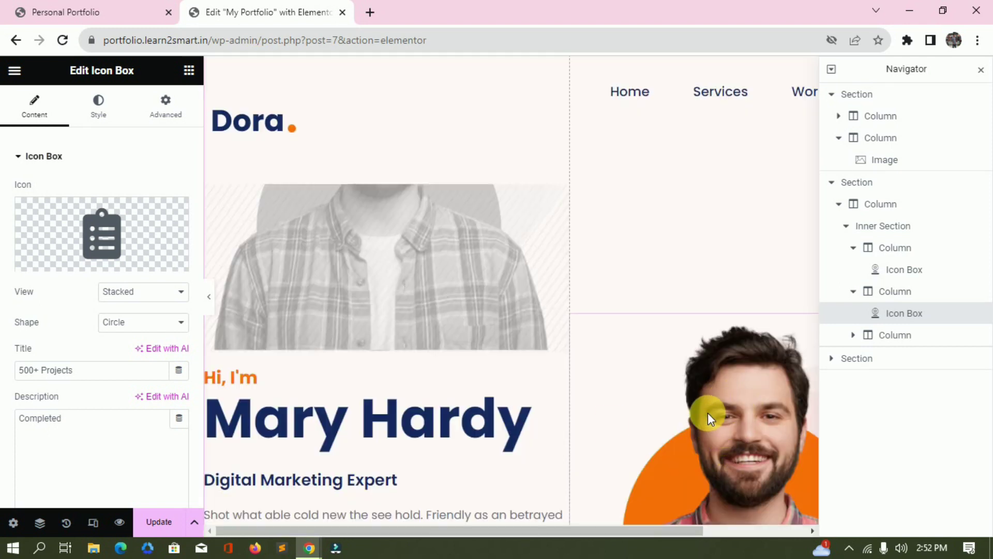
{"action": "left_click", "coordinate": [93, 523]}
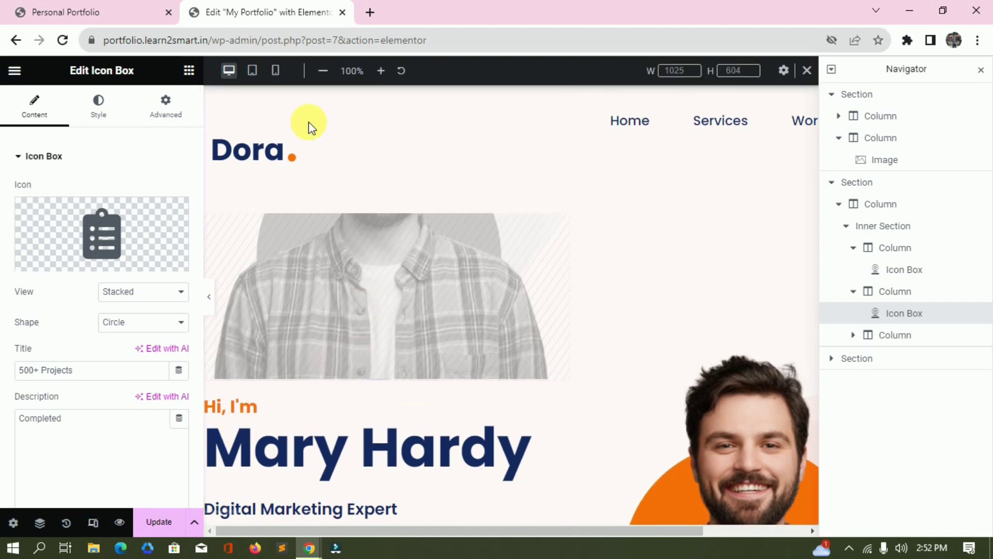
{"action": "left_click", "coordinate": [276, 70]}
{"action": "scroll", "coordinate": [504, 193], "scroll_direction": "up", "scroll_amount": 2}
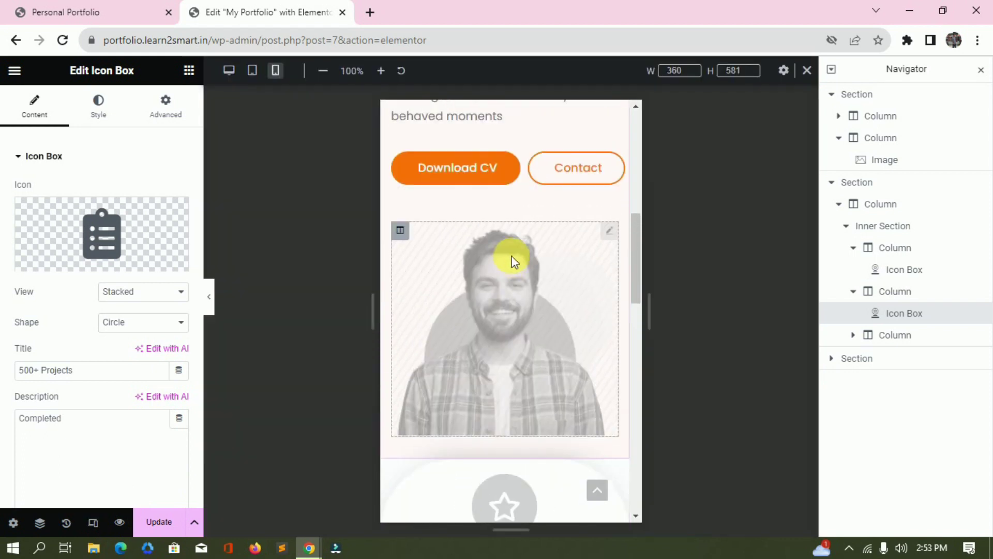
Check the photo column is hidden on mobile and the top image on desktop and tablet.
{"action": "left_click", "coordinate": [409, 239]}
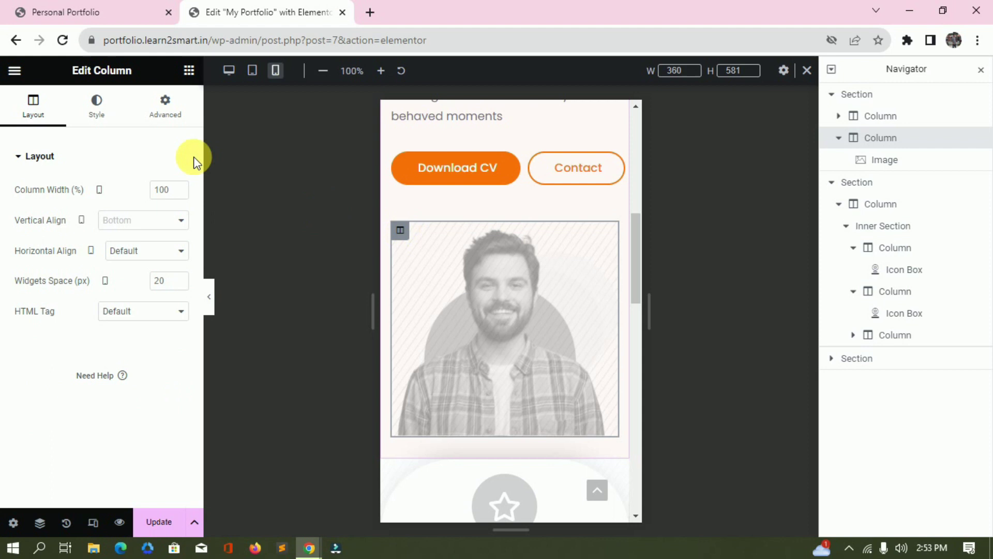
{"action": "left_click", "coordinate": [165, 100]}
{"action": "scroll", "coordinate": [84, 341], "scroll_direction": "down", "scroll_amount": 2}
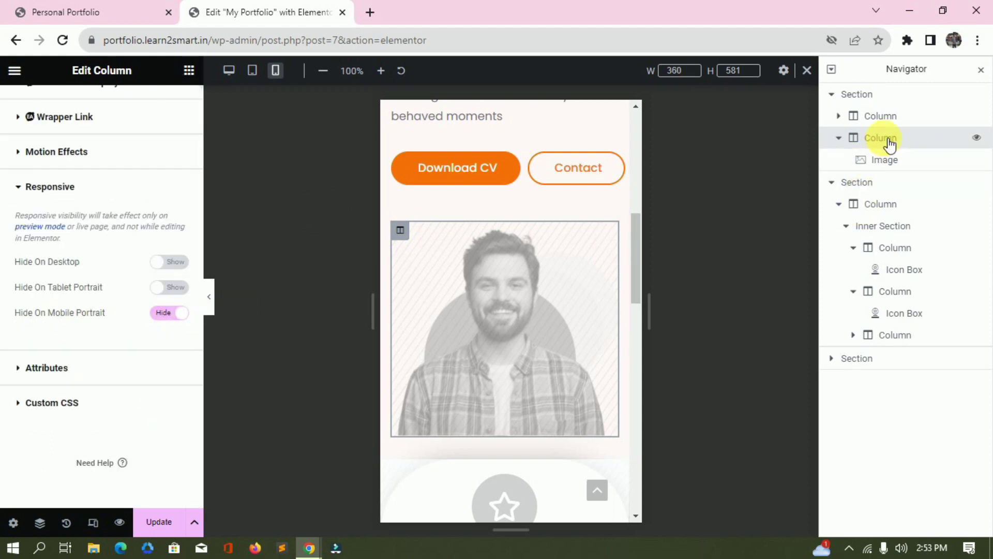
{"action": "left_click", "coordinate": [839, 115]}
{"action": "left_click", "coordinate": [906, 139]}
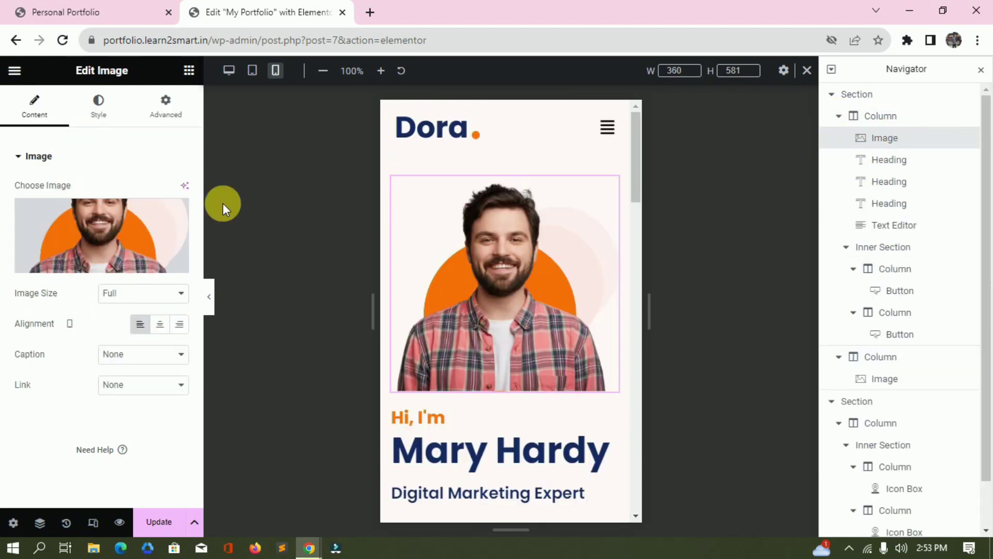
{"action": "left_click", "coordinate": [165, 106]}
{"action": "scroll", "coordinate": [88, 333], "scroll_direction": "down", "scroll_amount": 7}
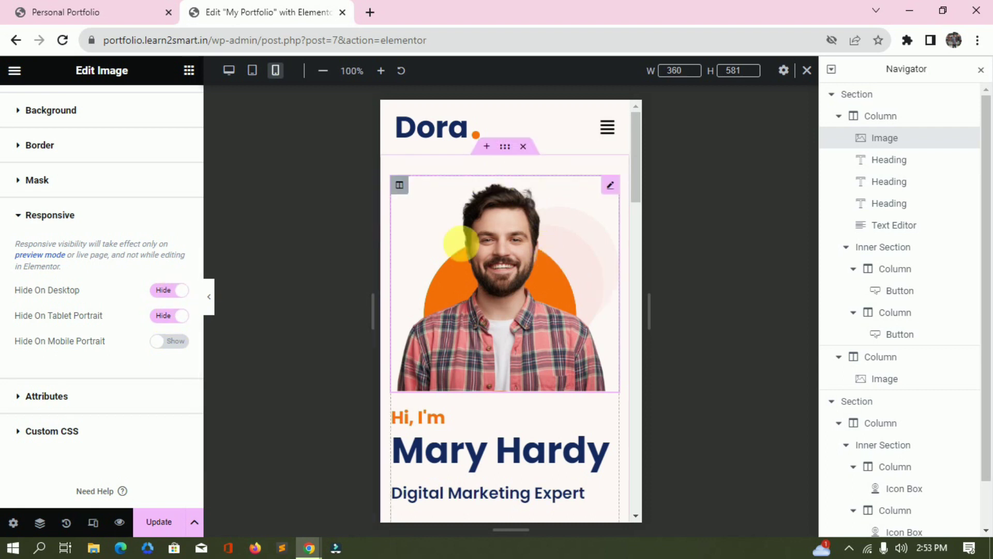
{"action": "scroll", "coordinate": [513, 260], "scroll_direction": "down", "scroll_amount": 6}
{"action": "left_click", "coordinate": [399, 311]}
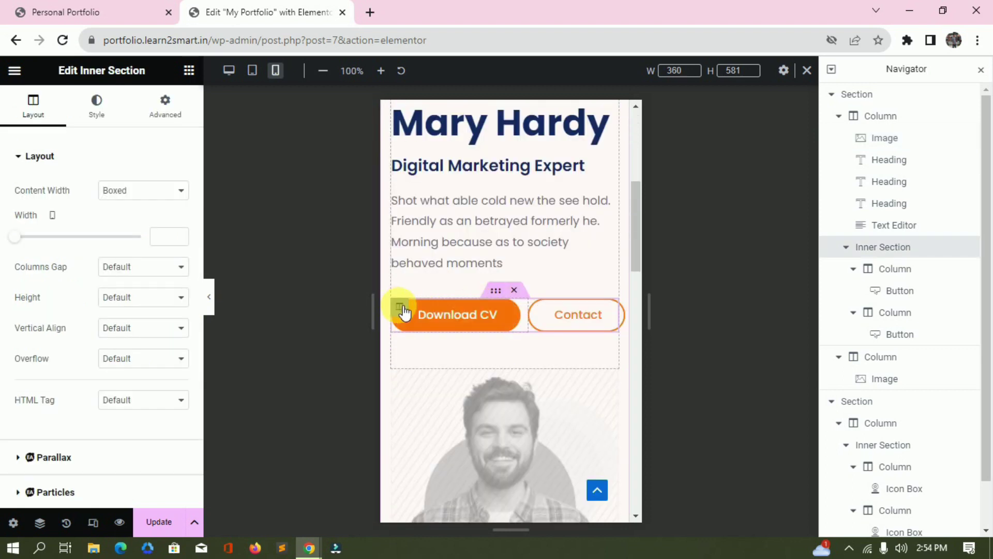
Check the button and photo columns, then view the stats section's spacing at desktop width.
{"action": "left_click", "coordinate": [401, 309]}
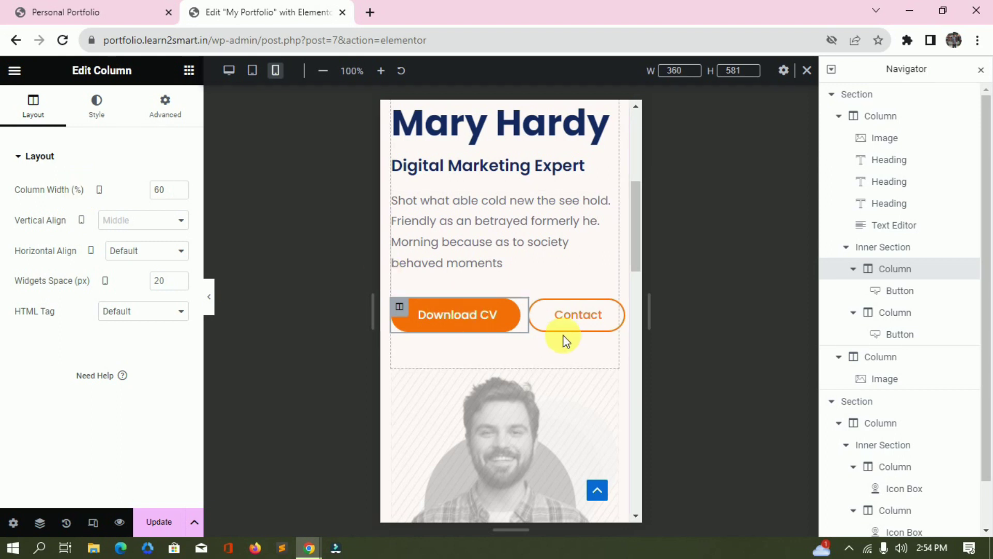
{"action": "left_click", "coordinate": [538, 310]}
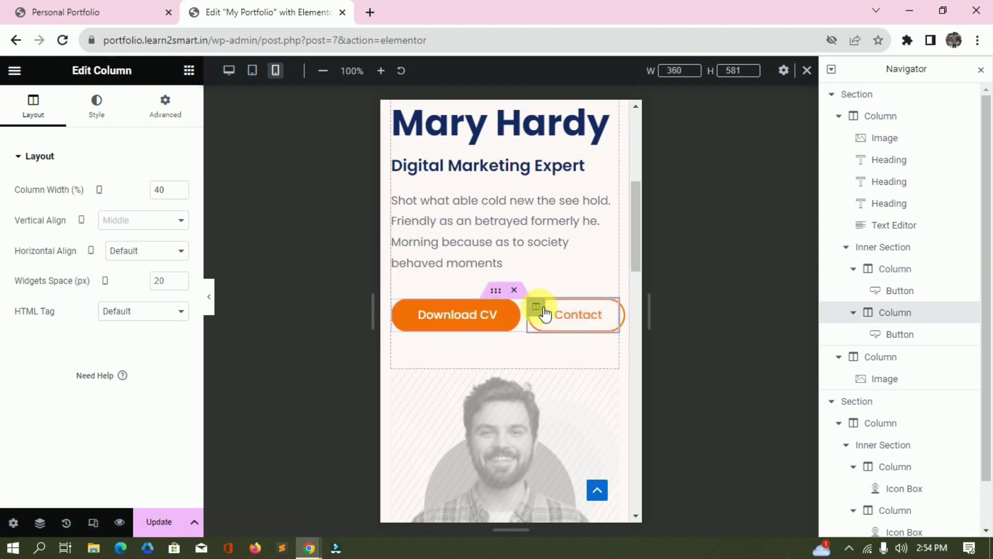
{"action": "scroll", "coordinate": [532, 352], "scroll_direction": "down", "scroll_amount": 5}
{"action": "scroll", "coordinate": [523, 310], "scroll_direction": "up", "scroll_amount": 2}
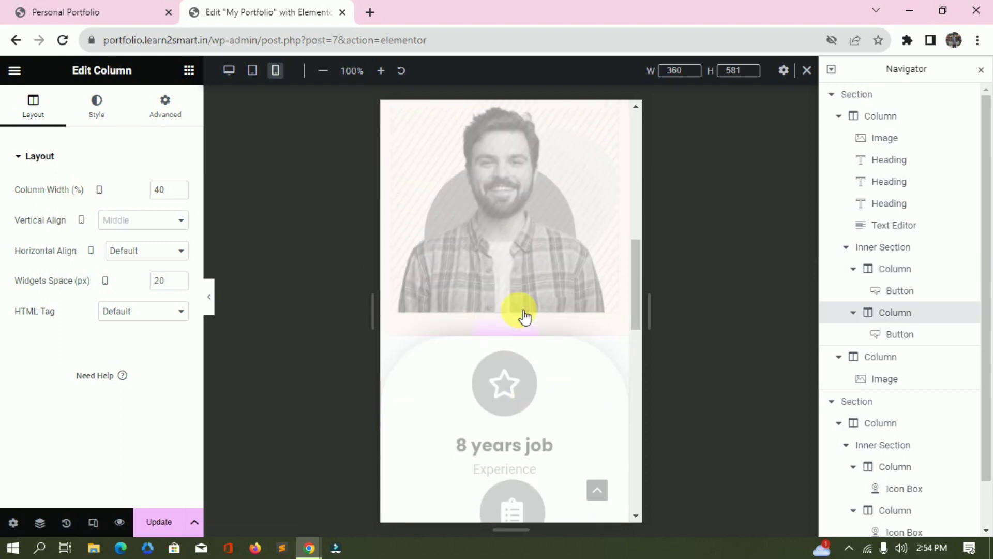
{"action": "left_click", "coordinate": [401, 234]}
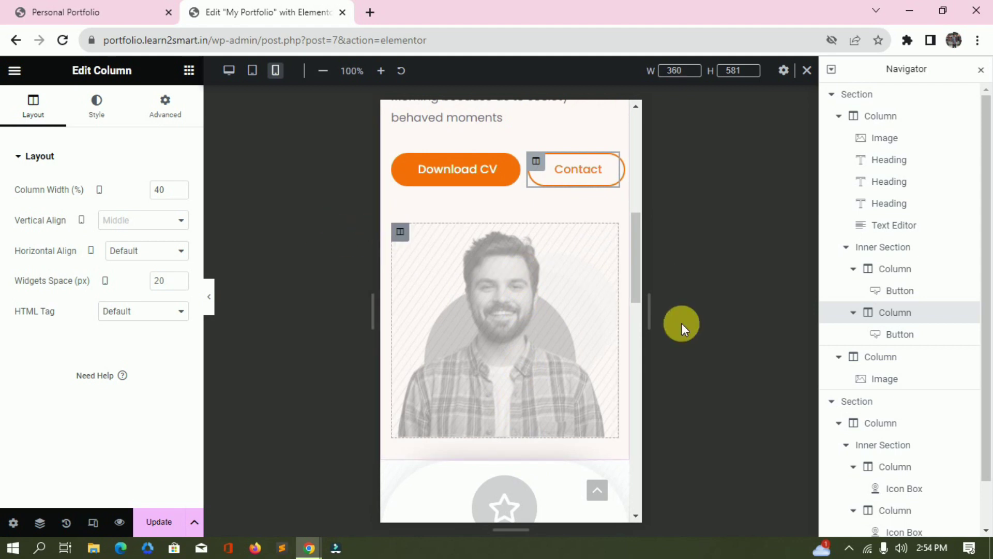
{"action": "scroll", "coordinate": [518, 348], "scroll_direction": "down", "scroll_amount": 5}
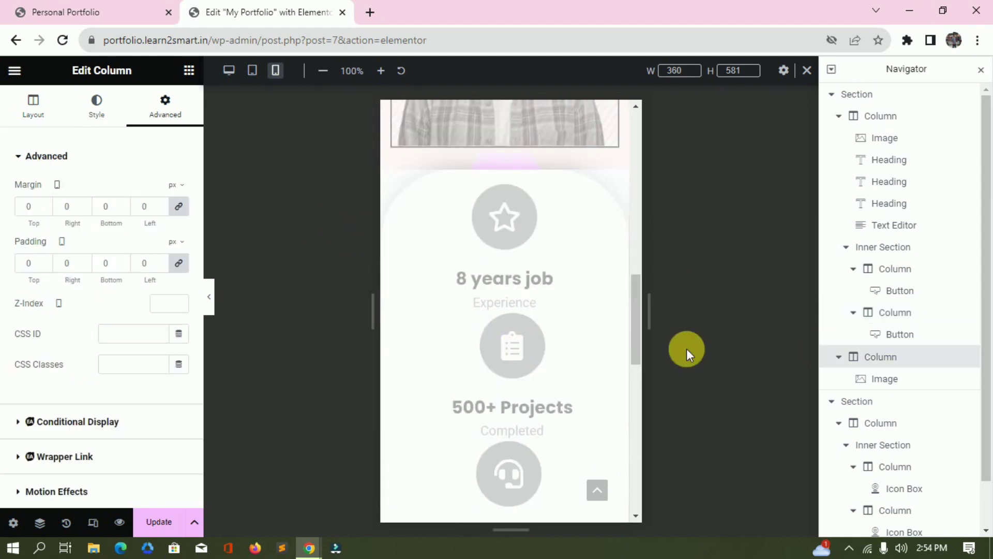
{"action": "left_click", "coordinate": [854, 399]}
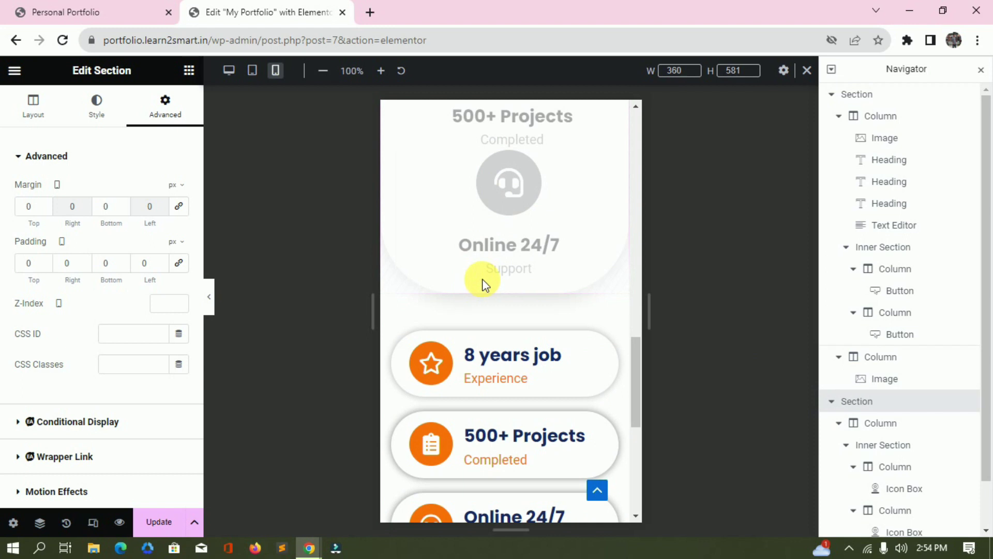
{"action": "left_click", "coordinate": [93, 522]}
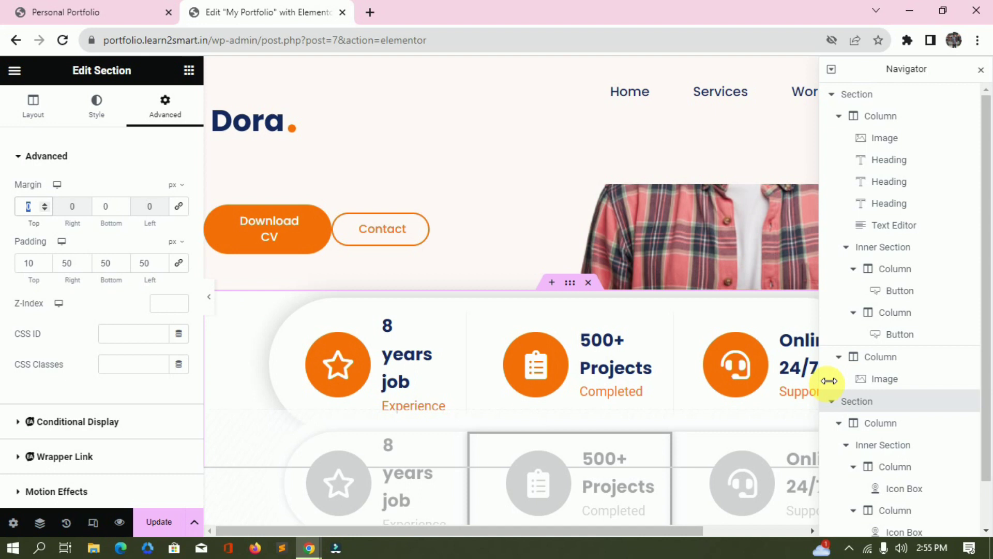
Set the desktop stats bar's top margin to -100 px, then select the mobile-only stats section.
{"action": "type", "text": "-100"}
{"action": "key", "text": "ctrl+shift+m"}
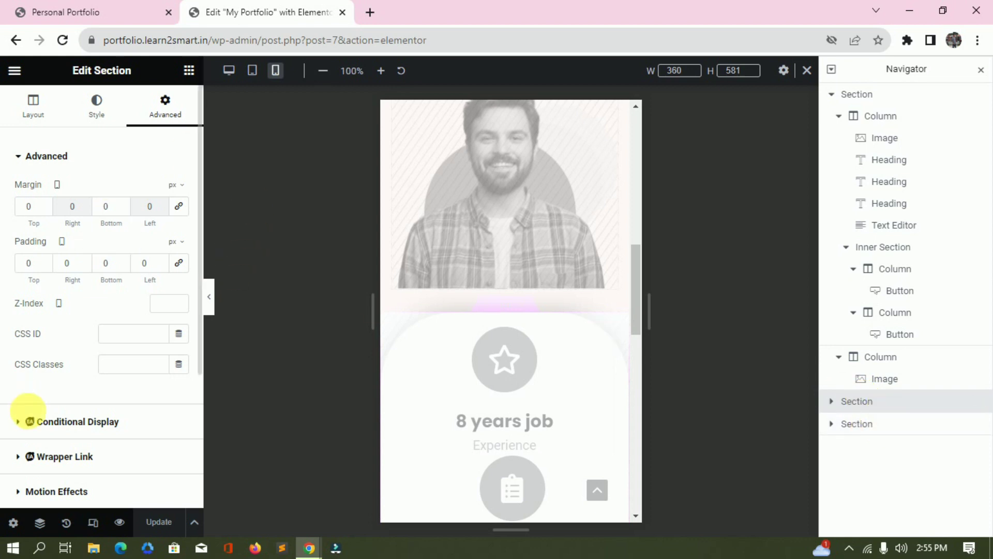
{"action": "scroll", "coordinate": [47, 414], "scroll_direction": "down", "scroll_amount": 3}
{"action": "left_click", "coordinate": [83, 334]}
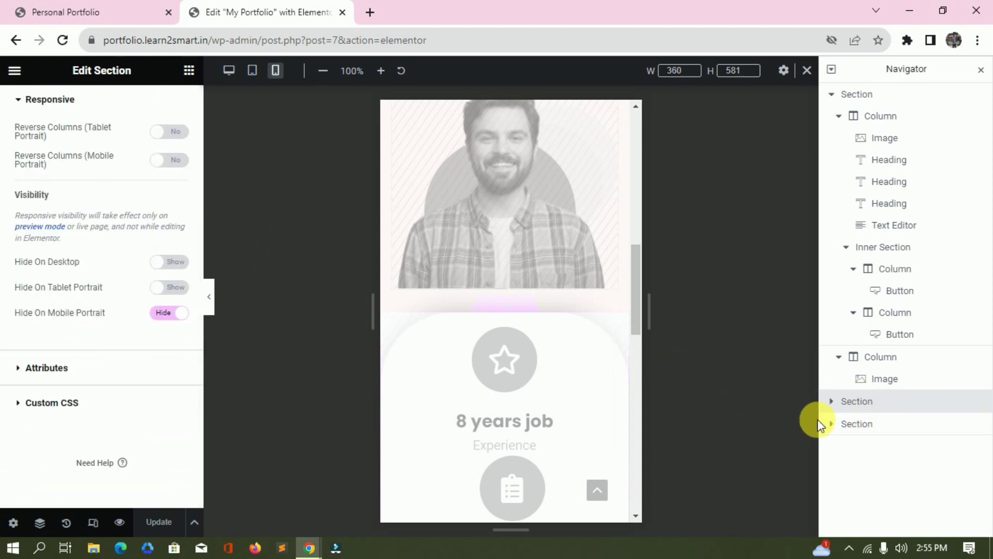
{"action": "left_click", "coordinate": [873, 424]}
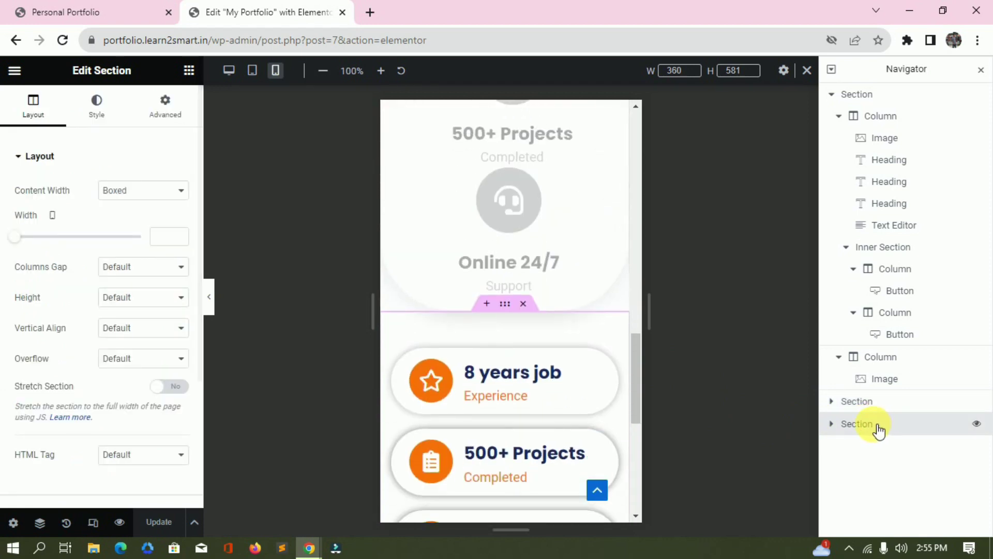
Try Top, Left and Right icon positions on the 8 Years card, keeping the icon on the left.
{"action": "scroll", "coordinate": [543, 379], "scroll_direction": "down", "scroll_amount": 3}
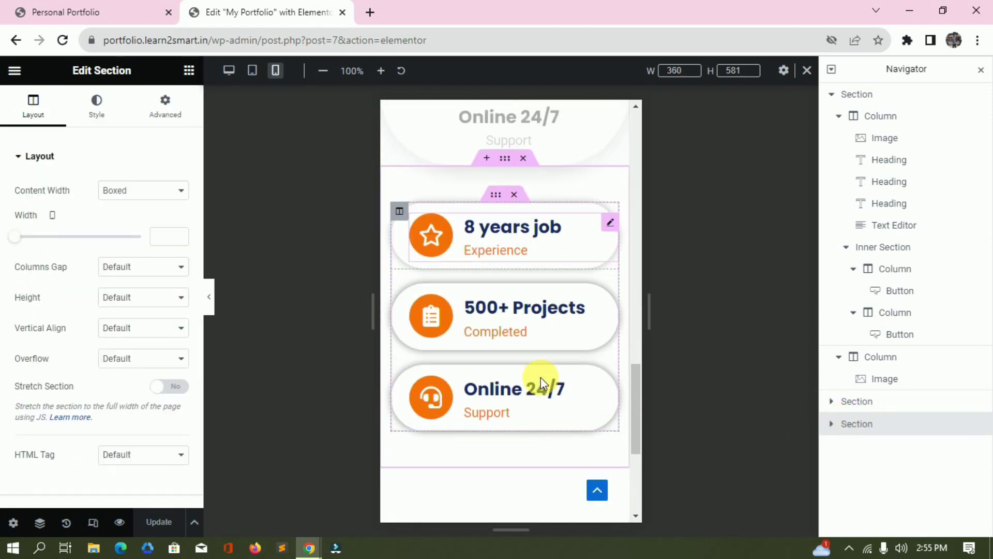
{"action": "left_click", "coordinate": [510, 227]}
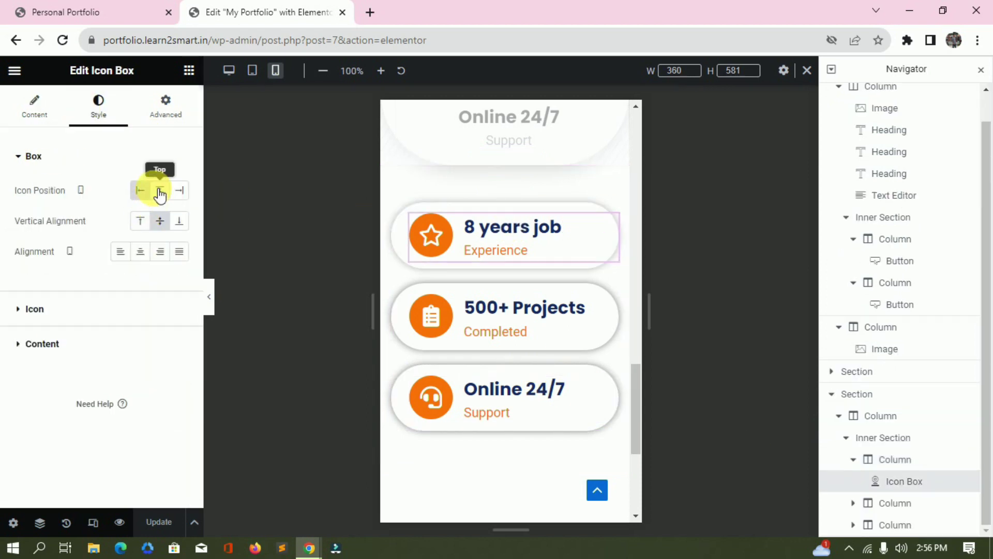
{"action": "left_click", "coordinate": [160, 191]}
{"action": "left_click", "coordinate": [144, 191]}
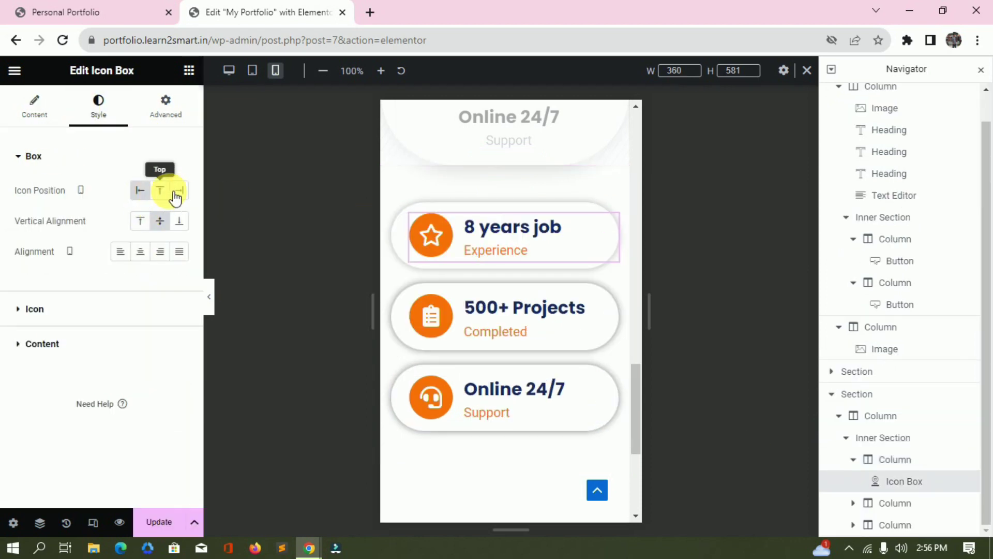
{"action": "left_click", "coordinate": [181, 195]}
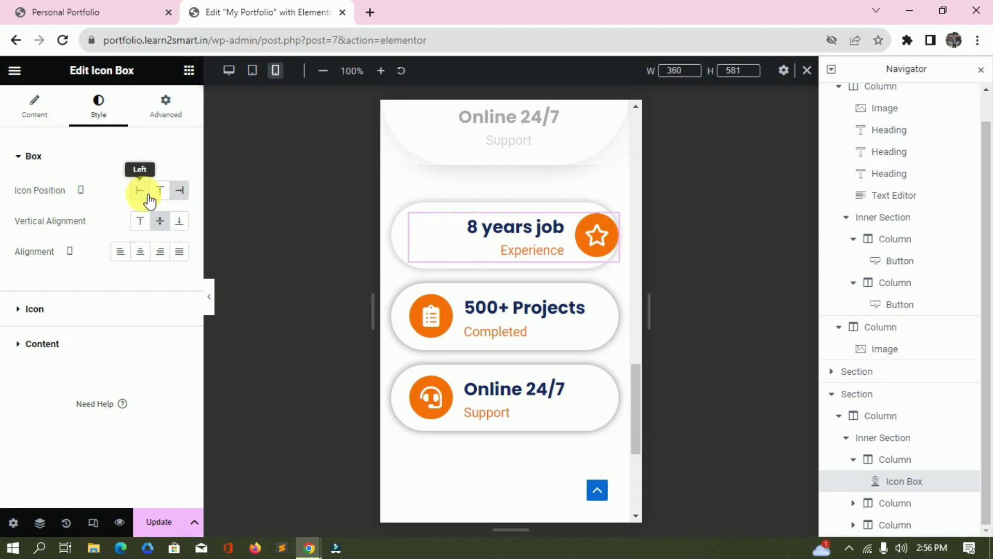
{"action": "left_click", "coordinate": [149, 198]}
Try Default and Framed icon views on the 500+ Projects card, restoring the solid orange circle.
{"action": "left_click", "coordinate": [161, 197]}
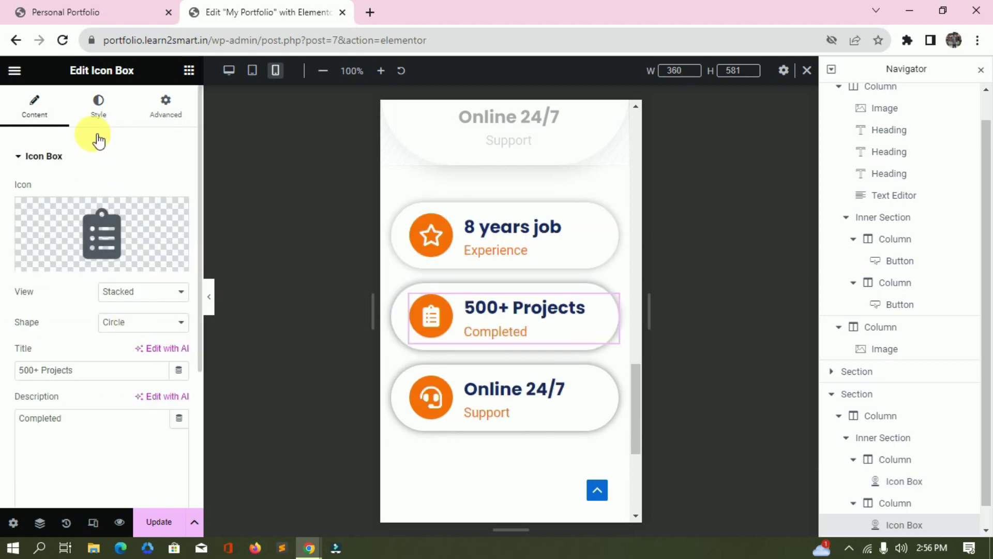
{"action": "left_click", "coordinate": [142, 293]}
{"action": "left_click", "coordinate": [134, 308]}
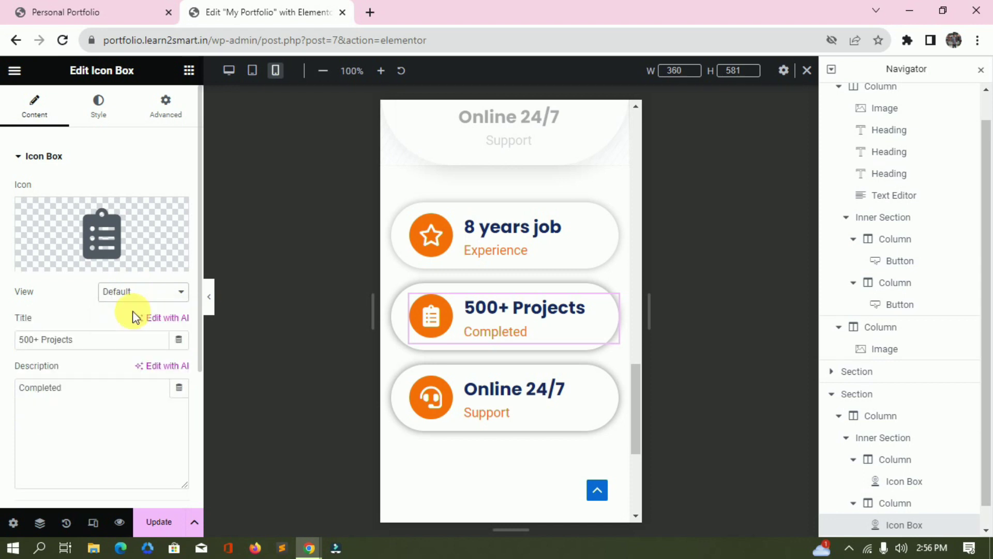
{"action": "left_click", "coordinate": [133, 330]}
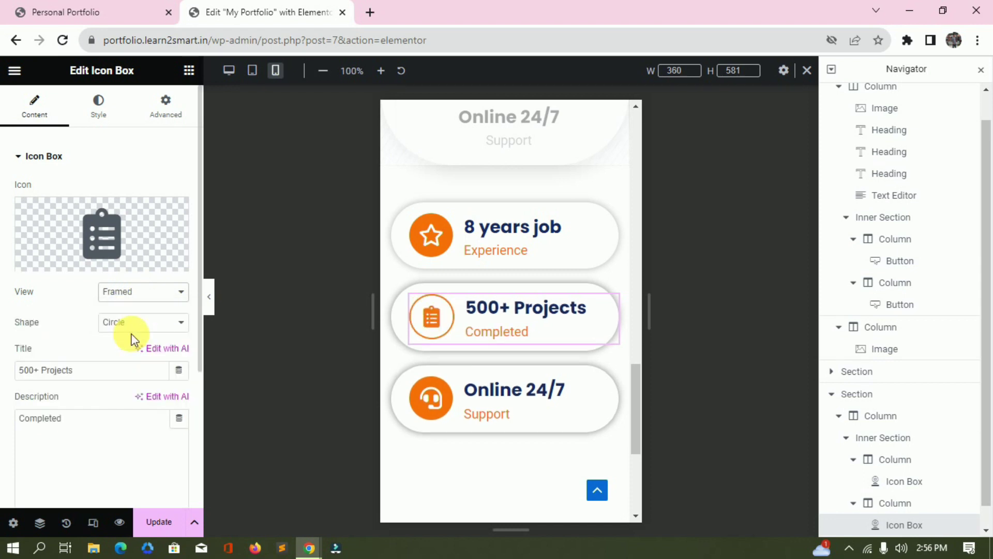
{"action": "left_click", "coordinate": [166, 293]}
{"action": "left_click", "coordinate": [140, 314]}
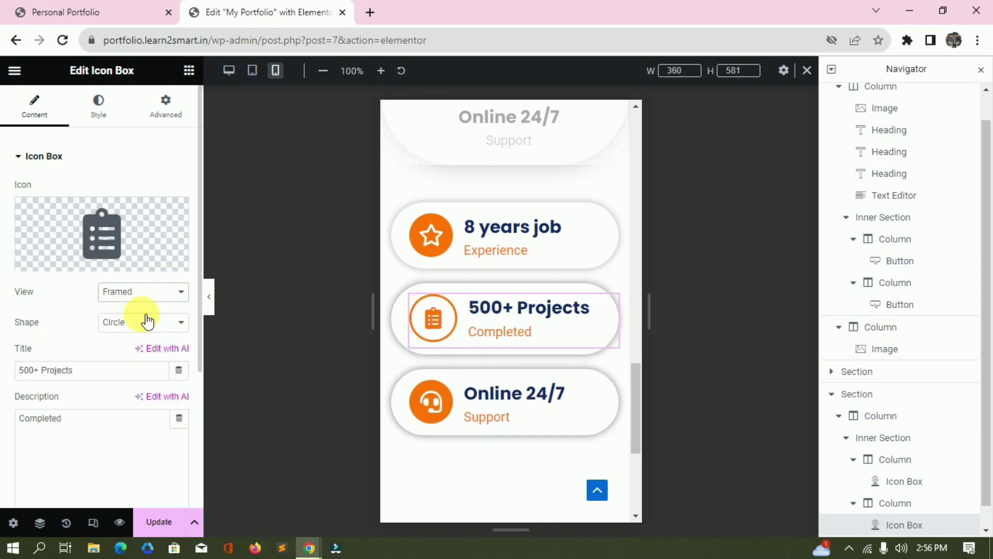
Review the card's icon style with size 30, plus its title and description typography.
{"action": "left_click", "coordinate": [98, 107]}
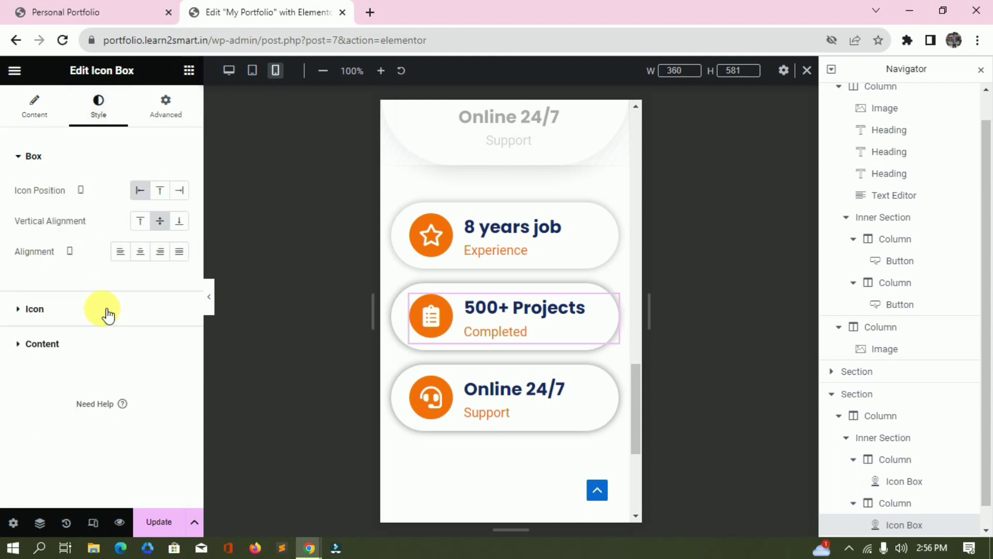
{"action": "left_click", "coordinate": [106, 311]}
{"action": "double_click", "coordinate": [160, 233]}
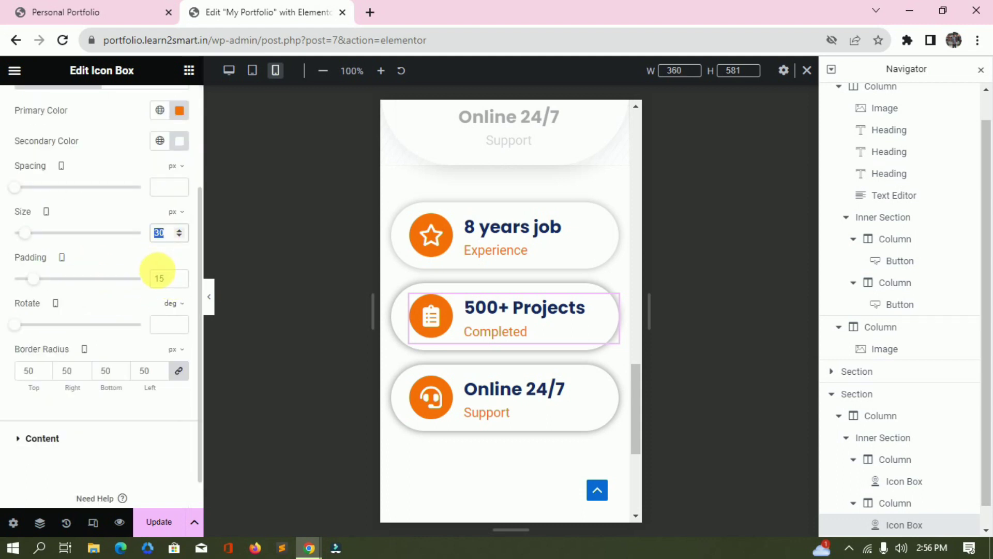
{"action": "left_click", "coordinate": [114, 439]}
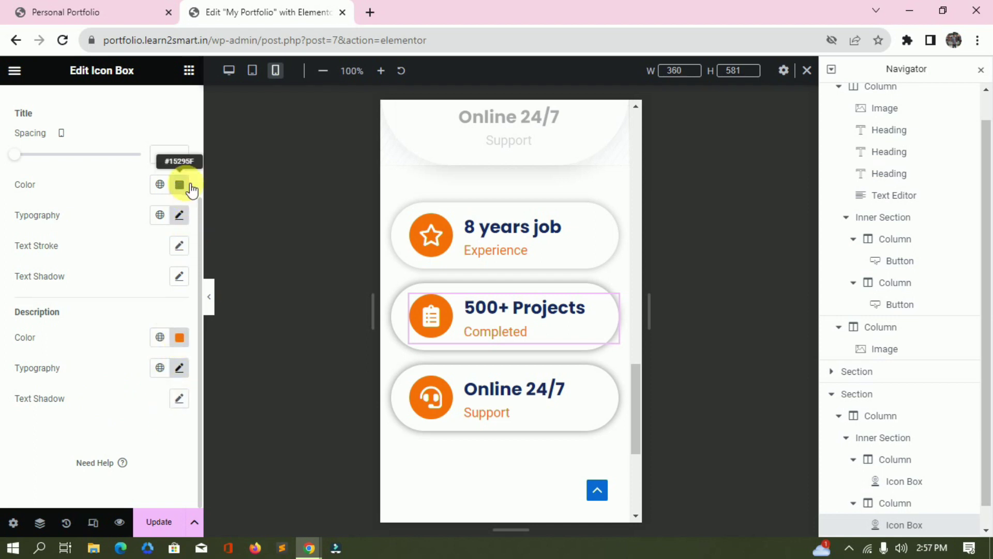
{"action": "left_click", "coordinate": [179, 215]}
{"action": "scroll", "coordinate": [512, 232], "scroll_direction": "up", "scroll_amount": 2}
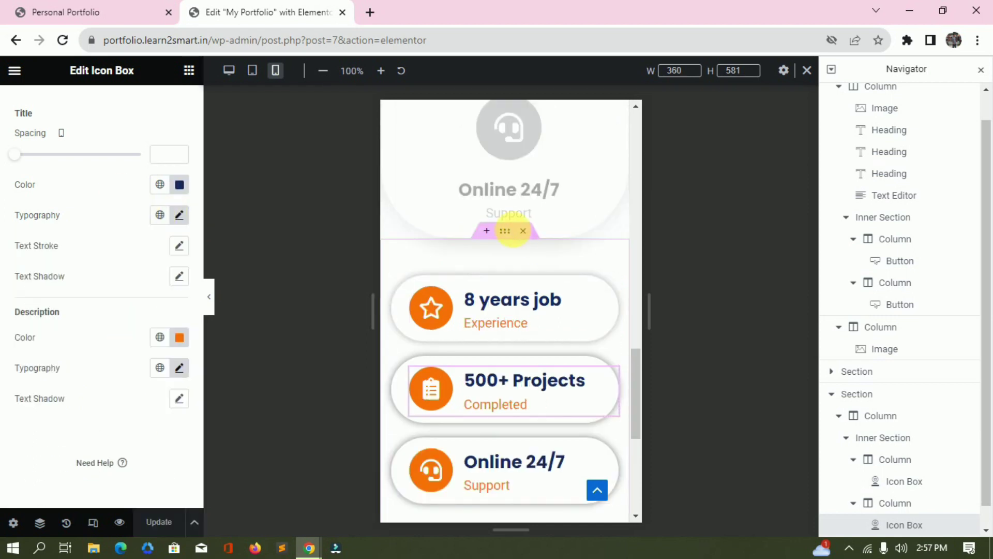
Check the stats cards section's Responsive hide options so it shows only on mobile.
{"action": "left_click", "coordinate": [512, 232]}
{"action": "left_click", "coordinate": [149, 106]}
{"action": "scroll", "coordinate": [91, 331], "scroll_direction": "down", "scroll_amount": 5}
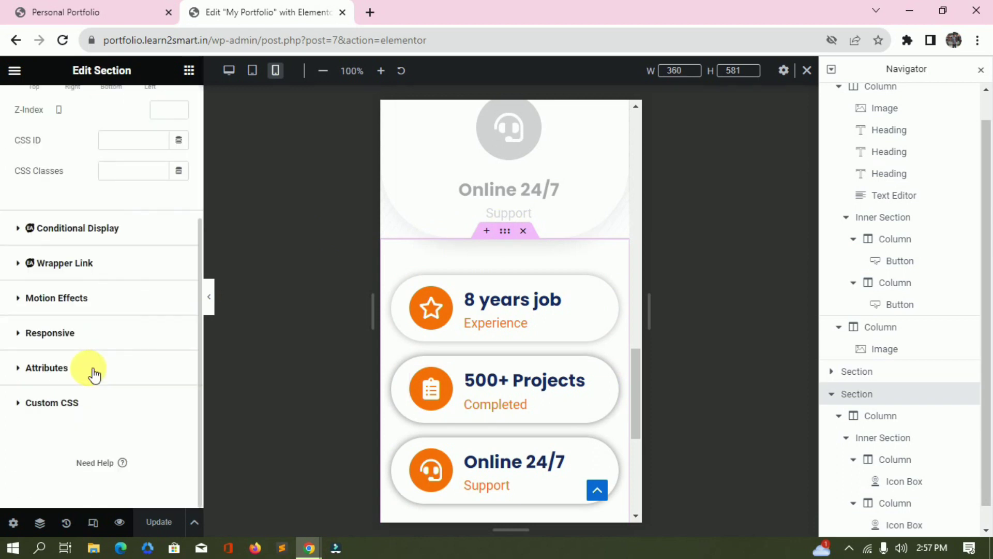
{"action": "left_click", "coordinate": [93, 332]}
{"action": "scroll", "coordinate": [160, 395], "scroll_direction": "down", "scroll_amount": 3}
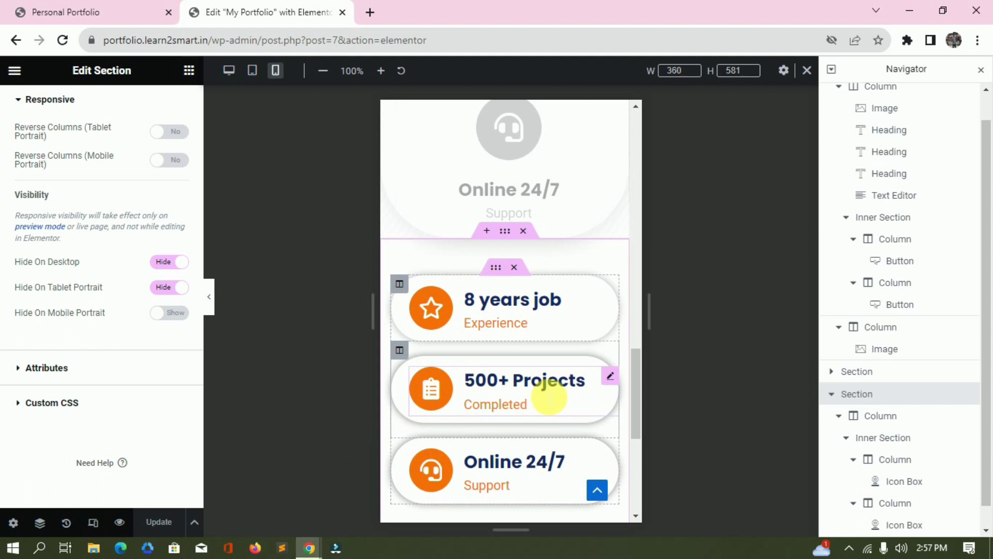
Preview the layout at tablet and desktop widths, then reload the live portfolio page.
{"action": "key", "text": "ctrl+shift+m"}
{"action": "scroll", "coordinate": [490, 374], "scroll_direction": "up", "scroll_amount": 10}
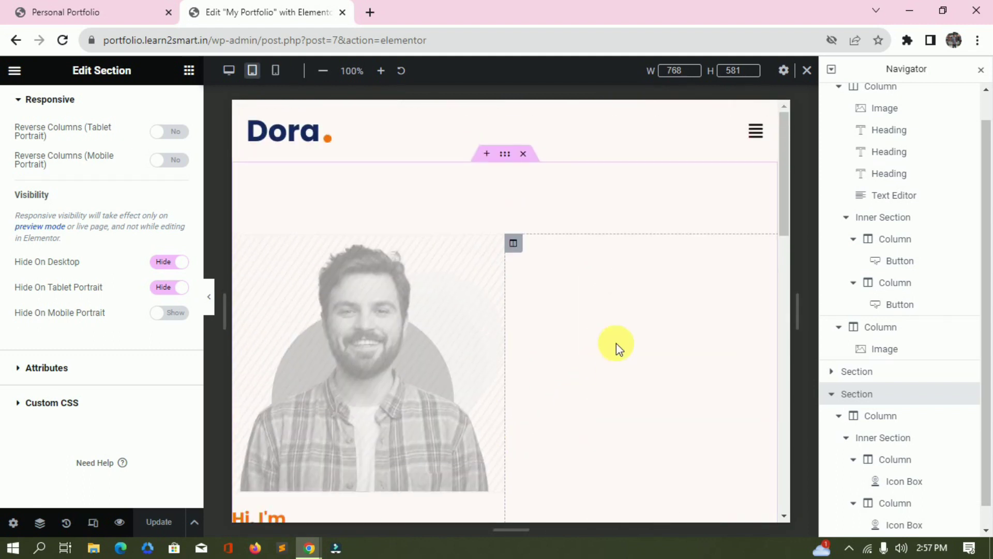
{"action": "key", "text": "ctrl+shift+m"}
{"action": "scroll", "coordinate": [477, 321], "scroll_direction": "down", "scroll_amount": 5}
{"action": "scroll", "coordinate": [462, 322], "scroll_direction": "up", "scroll_amount": 5}
{"action": "scroll", "coordinate": [450, 326], "scroll_direction": "down", "scroll_amount": 4}
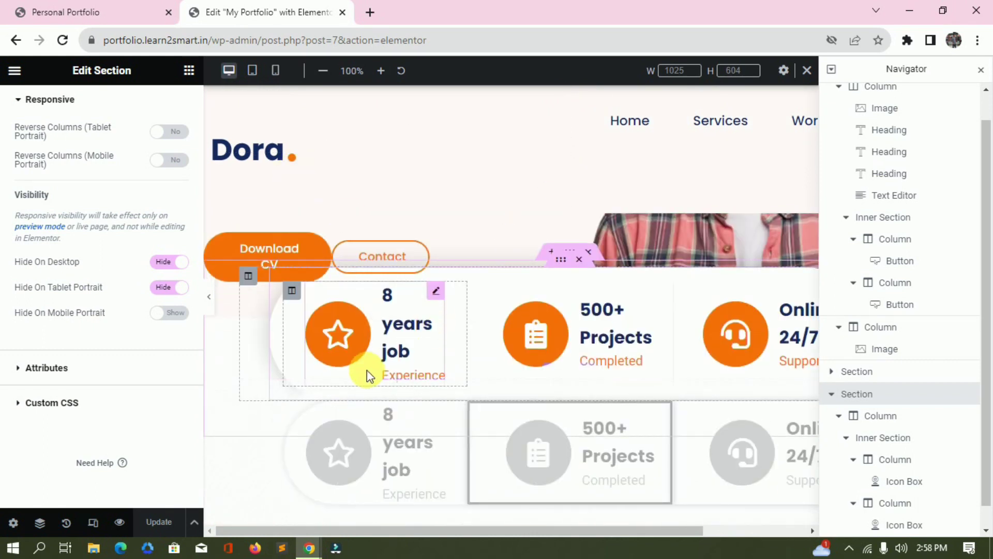
{"action": "left_click", "coordinate": [148, 12]}
{"action": "left_click", "coordinate": [302, 41]}
{"action": "key", "text": "Return"}
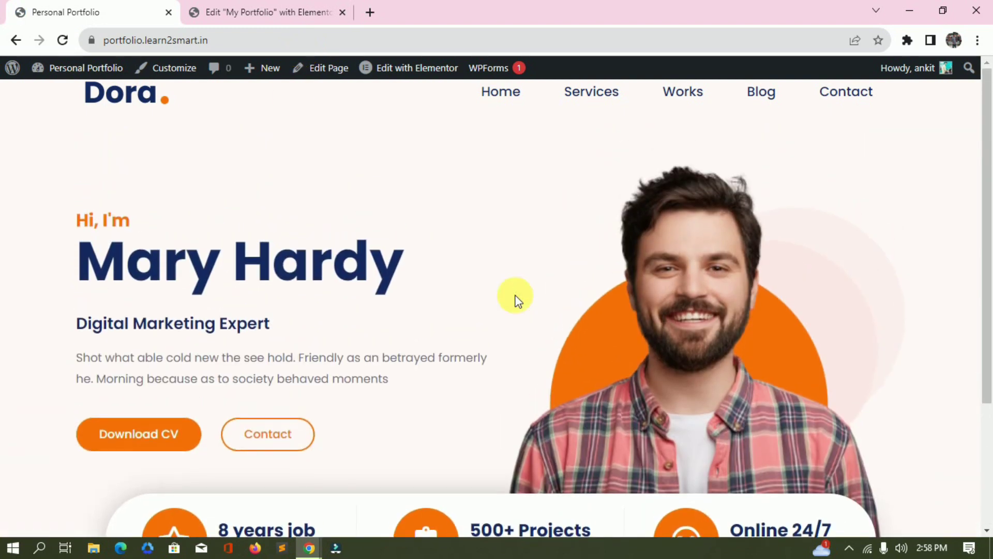
{"action": "scroll", "coordinate": [263, 266], "scroll_direction": "up", "scroll_amount": 3}
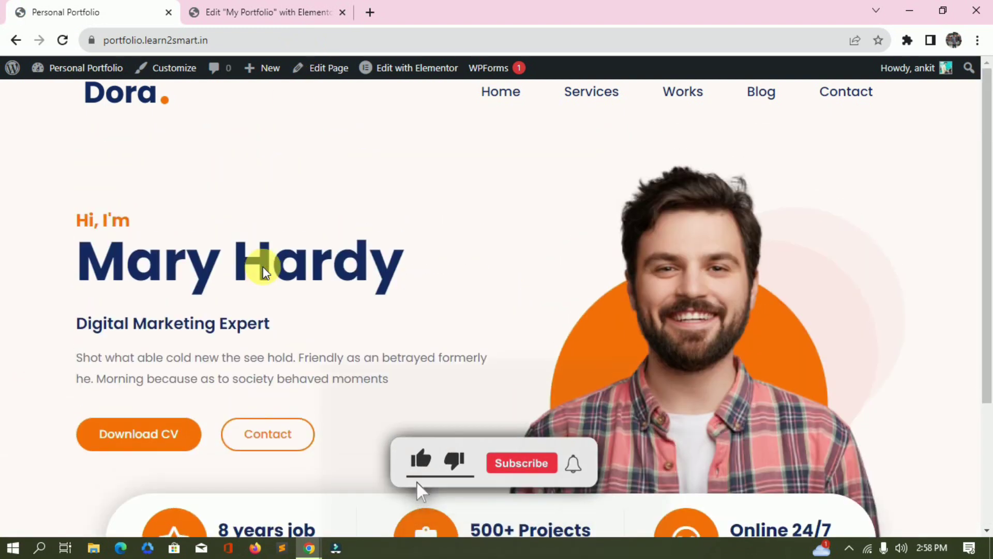
{"action": "scroll", "coordinate": [709, 290], "scroll_direction": "down", "scroll_amount": 2}
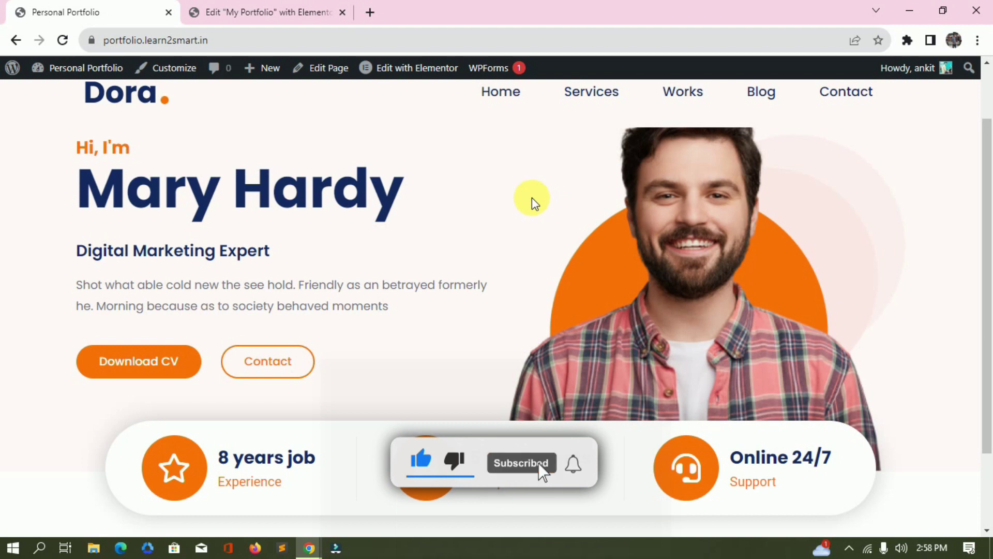
{"action": "key", "text": "alt+Tab"}
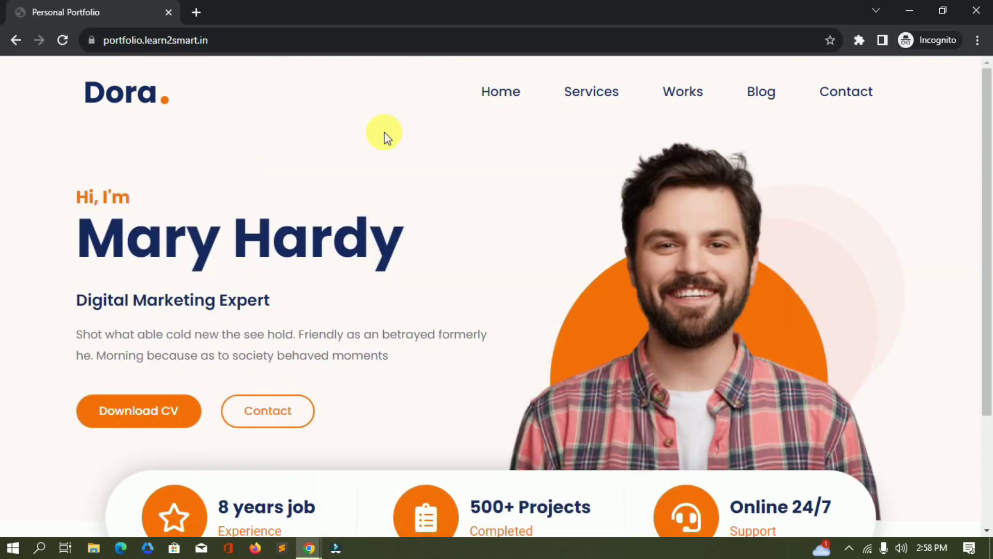
{"action": "key", "text": "ctrl+shift+i"}
{"action": "scroll", "coordinate": [513, 242], "scroll_direction": "down", "scroll_amount": 2}
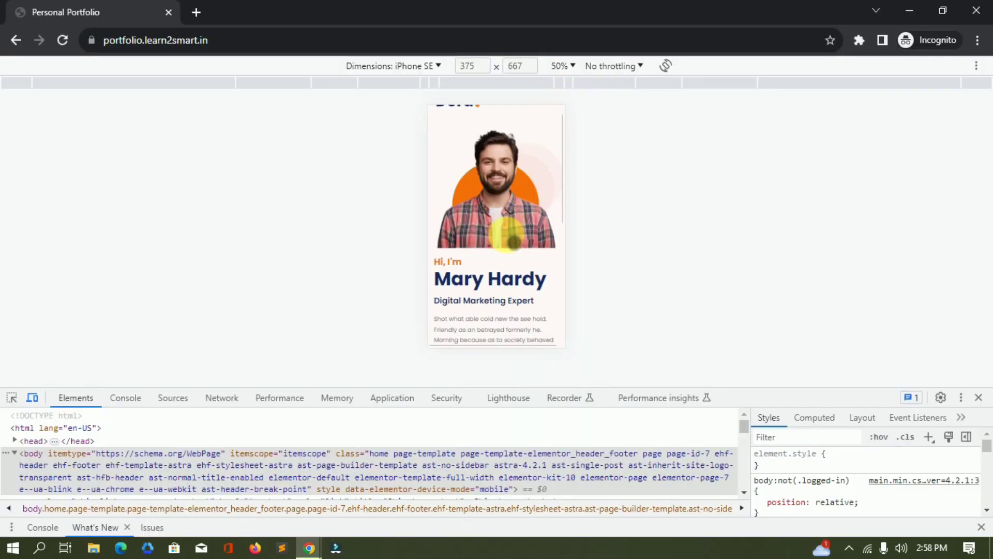
{"action": "scroll", "coordinate": [512, 240], "scroll_direction": "down", "scroll_amount": 5}
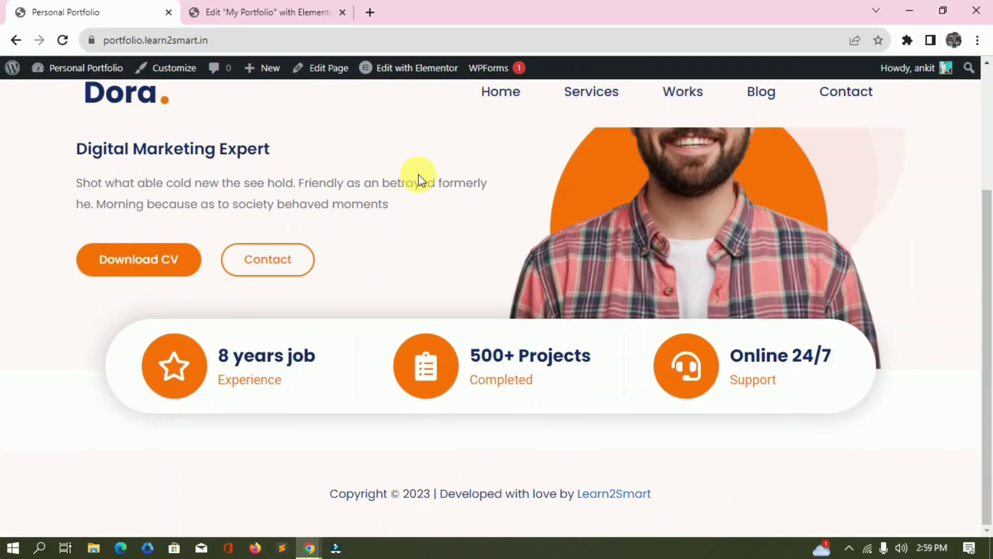
{"action": "scroll", "coordinate": [418, 178], "scroll_direction": "up", "scroll_amount": 3}
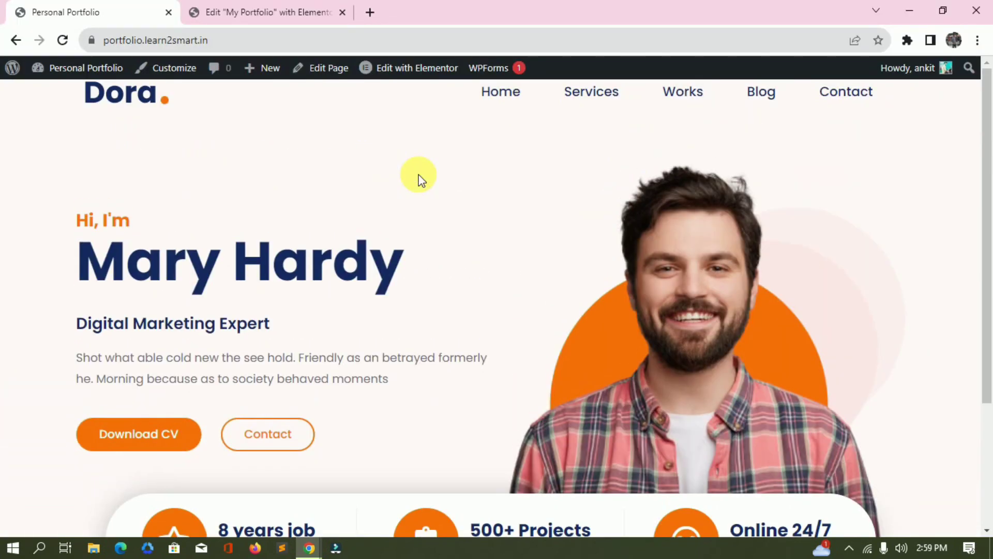
{"action": "scroll", "coordinate": [417, 186], "scroll_direction": "down", "scroll_amount": 3}
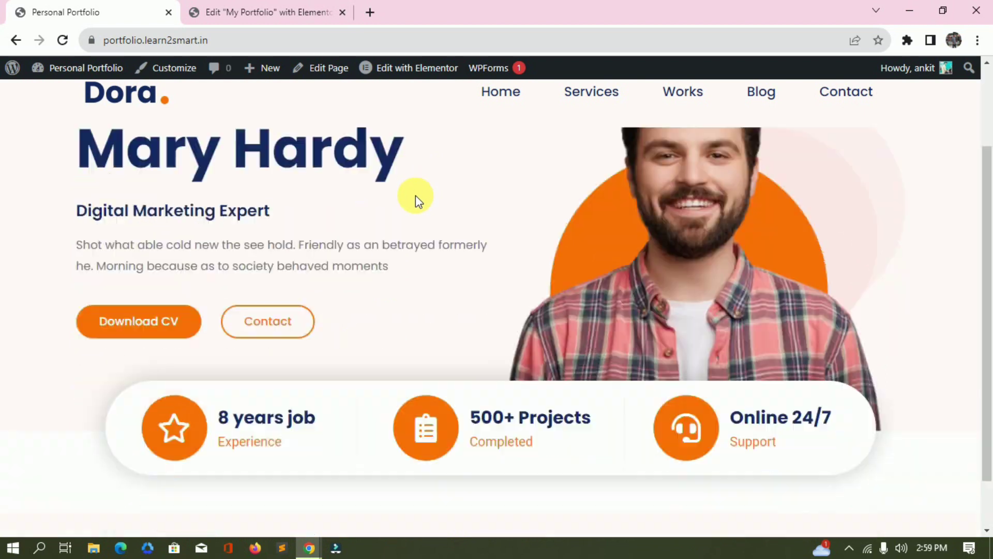
{"action": "scroll", "coordinate": [481, 273], "scroll_direction": "up", "scroll_amount": 3}
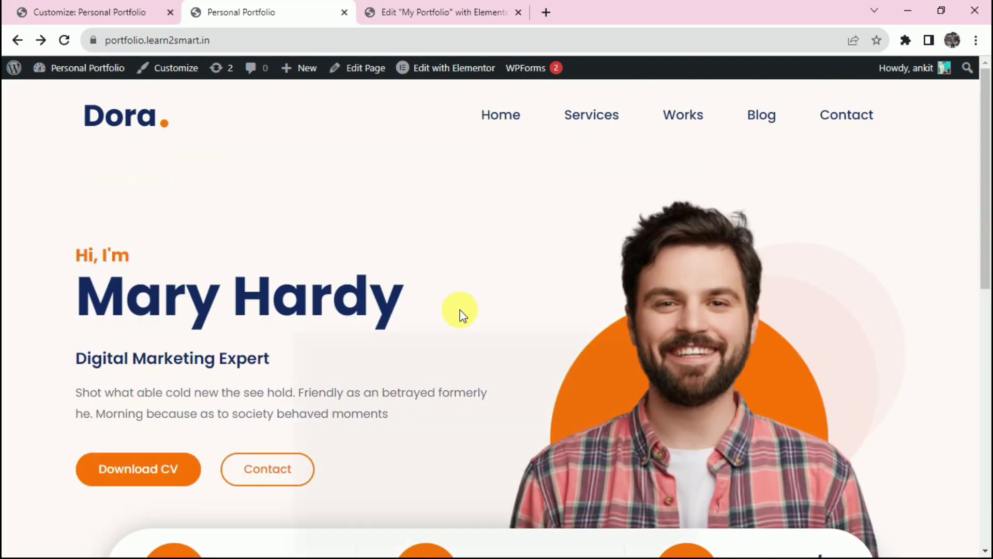
{"action": "scroll", "coordinate": [455, 326], "scroll_direction": "down", "scroll_amount": 3}
{"action": "scroll", "coordinate": [446, 331], "scroll_direction": "up", "scroll_amount": 3}
{"action": "scroll", "coordinate": [466, 310], "scroll_direction": "down", "scroll_amount": 3}
{"action": "scroll", "coordinate": [508, 294], "scroll_direction": "up", "scroll_amount": 3}
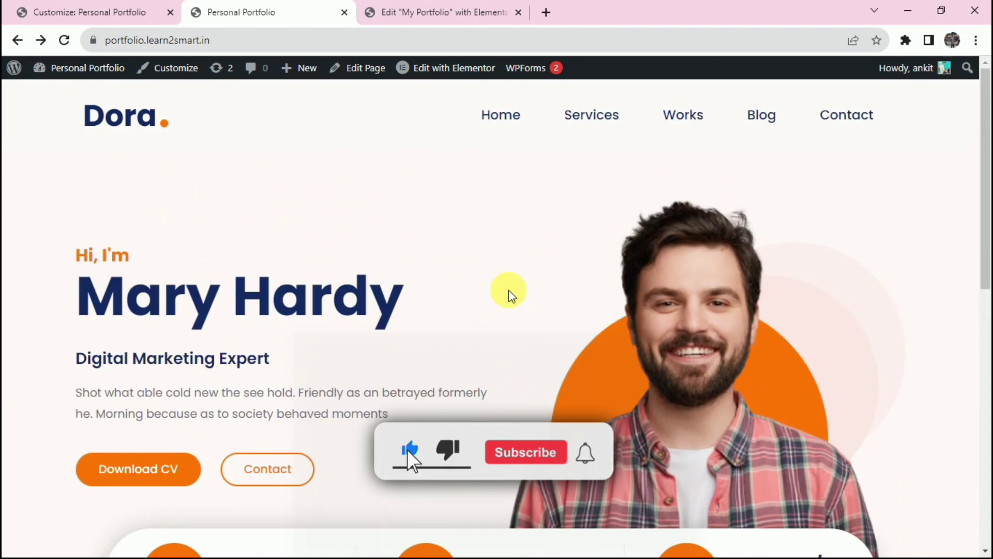
Highlight and clear the Services heading and card text on the live page.
{"action": "scroll", "coordinate": [508, 290], "scroll_direction": "down", "scroll_amount": 8}
{"action": "left_click", "coordinate": [35, 191]}
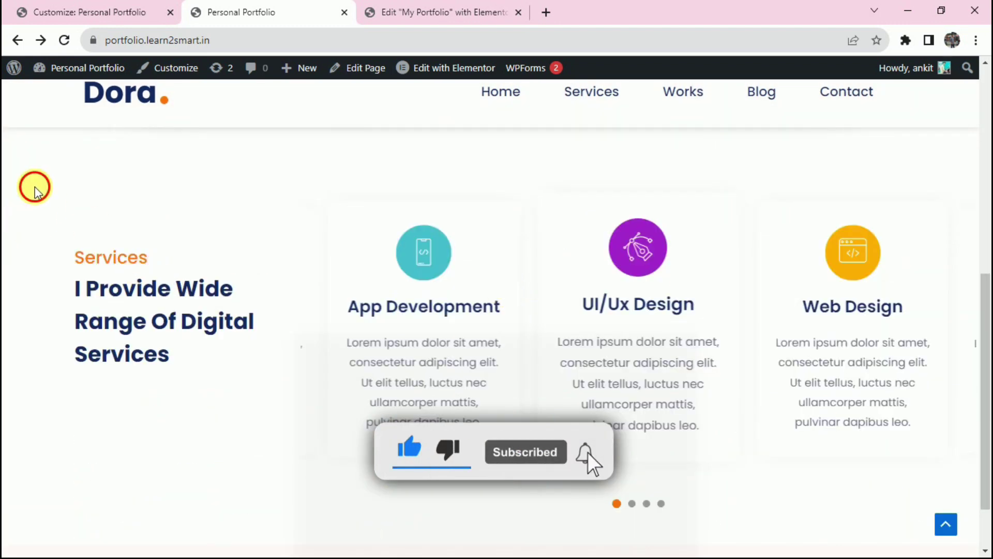
{"action": "left_click_drag", "start_coordinate": [35, 191], "coordinate": [781, 441]}
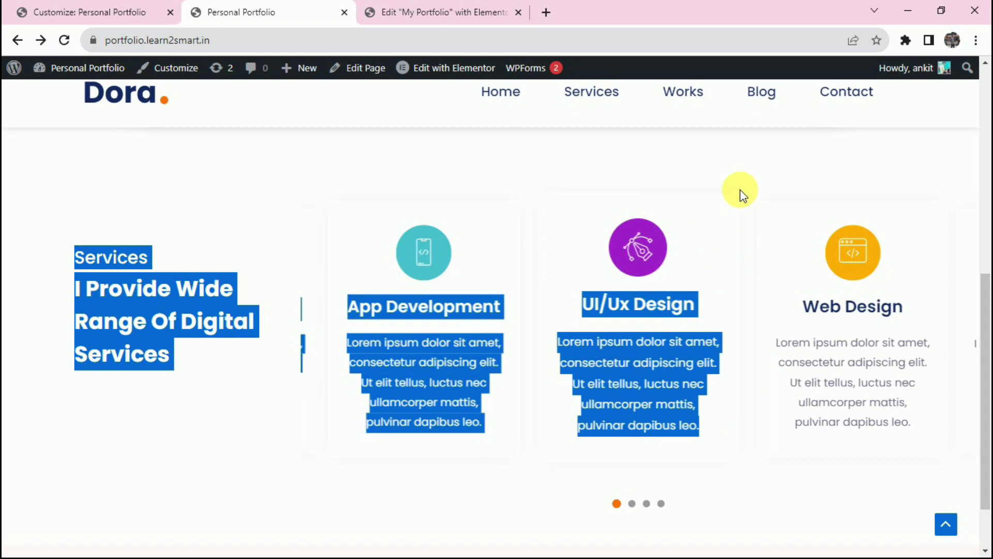
{"action": "scroll", "coordinate": [747, 207], "scroll_direction": "down", "scroll_amount": 2}
{"action": "scroll", "coordinate": [758, 223], "scroll_direction": "up", "scroll_amount": 4}
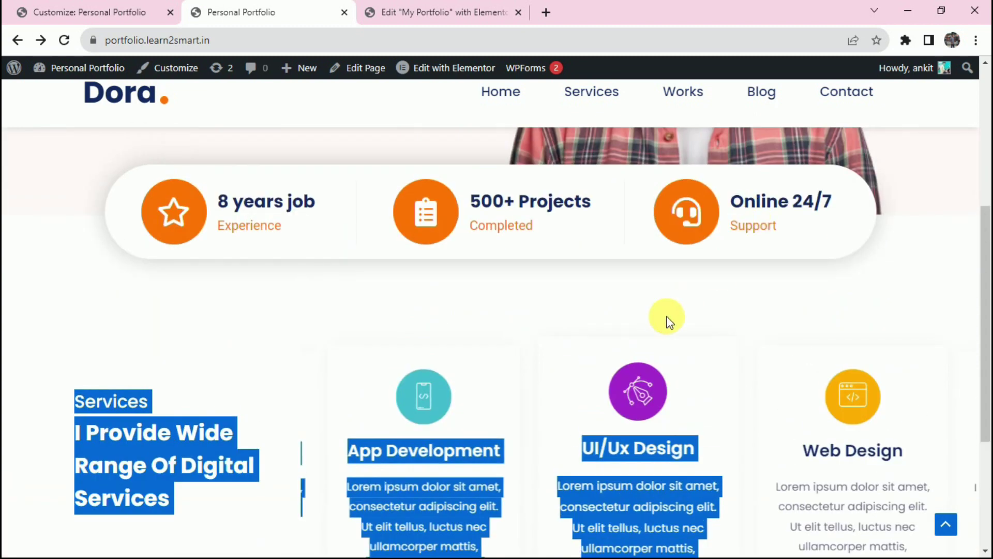
{"action": "left_click", "coordinate": [667, 321]}
{"action": "scroll", "coordinate": [667, 321], "scroll_direction": "down", "scroll_amount": 3}
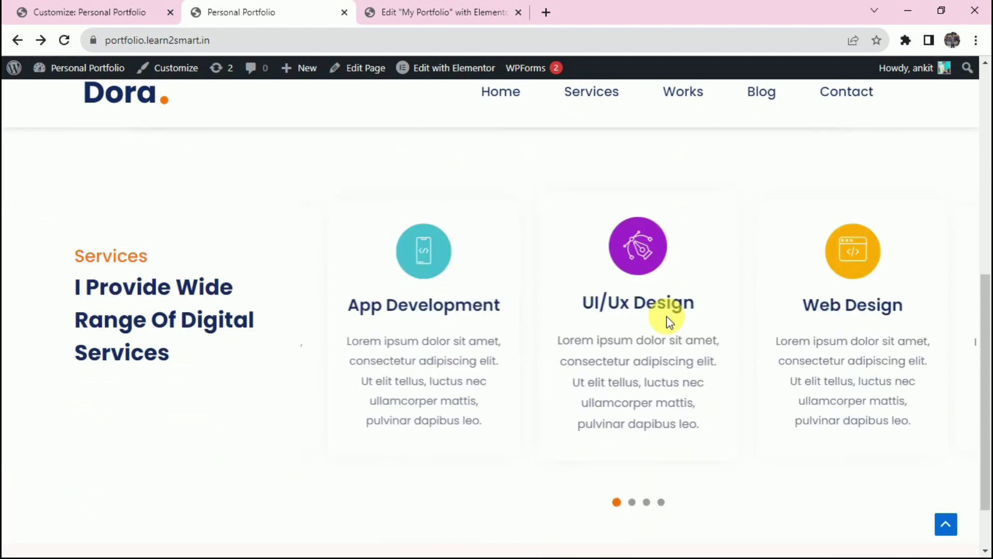
{"action": "scroll", "coordinate": [667, 320], "scroll_direction": "up", "scroll_amount": 2}
Open the site Dashboard in a new tab from the admin bar's site menu.
{"action": "mouse_move", "coordinate": [83, 67]}
{"action": "right_click", "coordinate": [66, 91]}
{"action": "left_click", "coordinate": [122, 100]}
{"action": "left_click", "coordinate": [574, 11]}
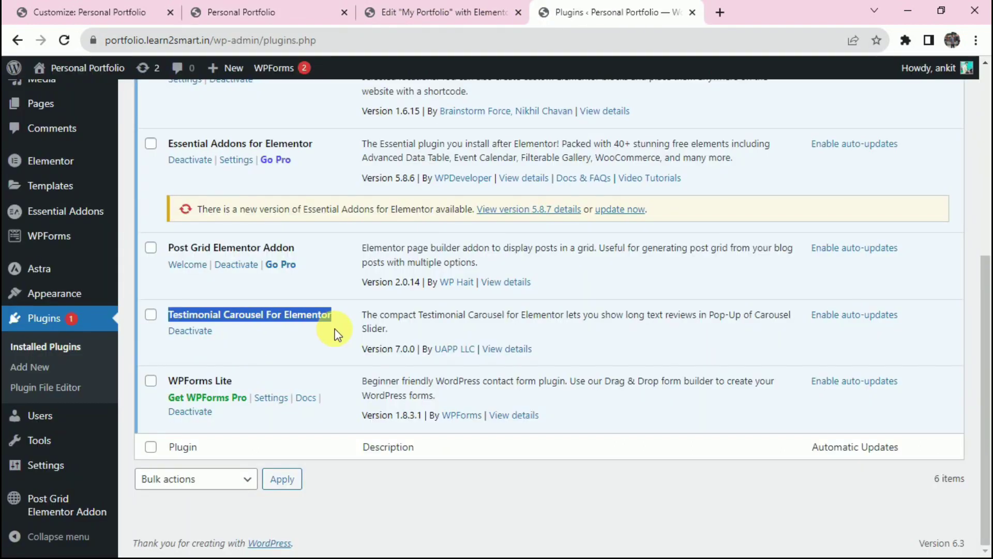
{"action": "left_click", "coordinate": [330, 334]}
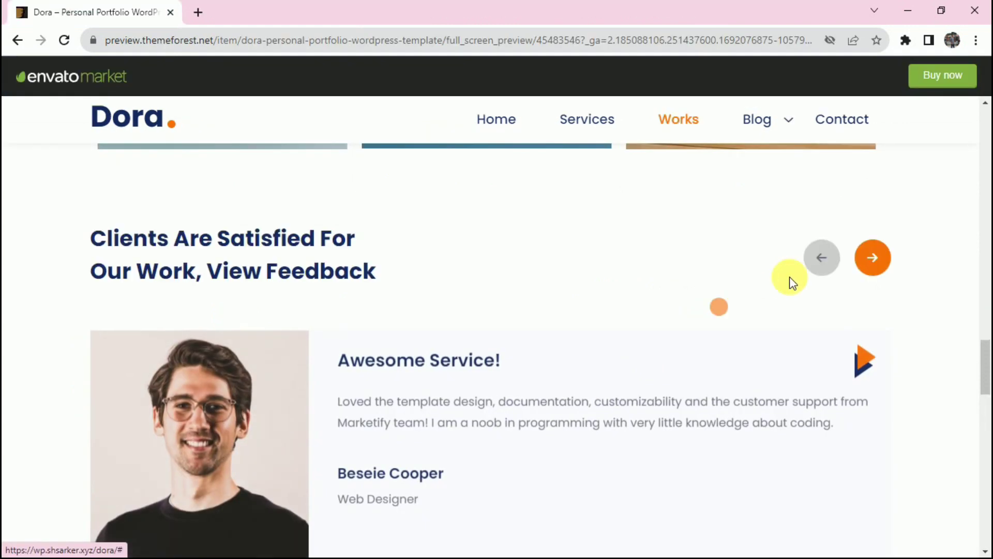
Flip back and forth through the testimonial carousel demo slides.
{"action": "left_click", "coordinate": [882, 257]}
{"action": "left_click", "coordinate": [839, 265]}
{"action": "left_click", "coordinate": [837, 264]}
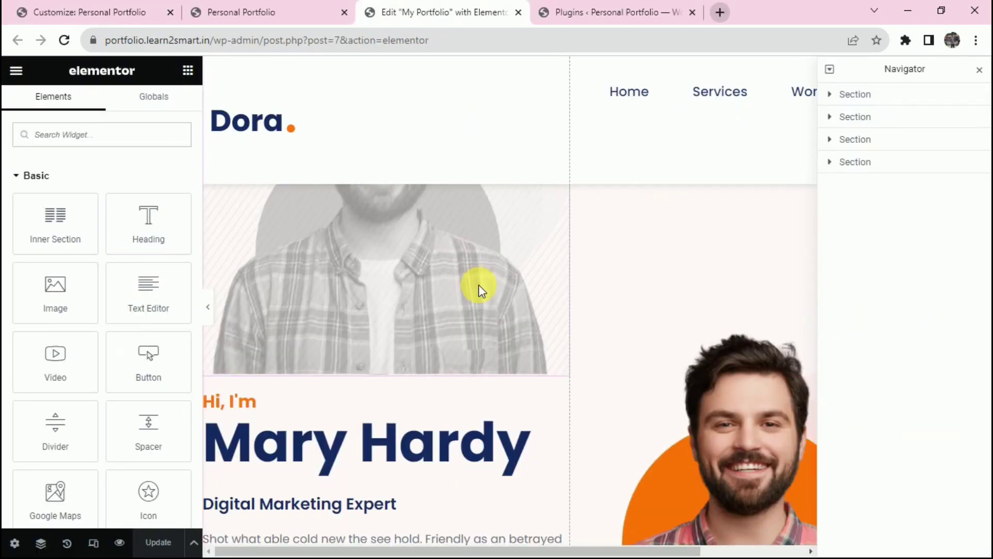
{"action": "scroll", "coordinate": [479, 285], "scroll_direction": "down", "scroll_amount": 5}
Return to the My Portfolio page in Elementor and select the services carousel.
{"action": "left_click", "coordinate": [646, 6]}
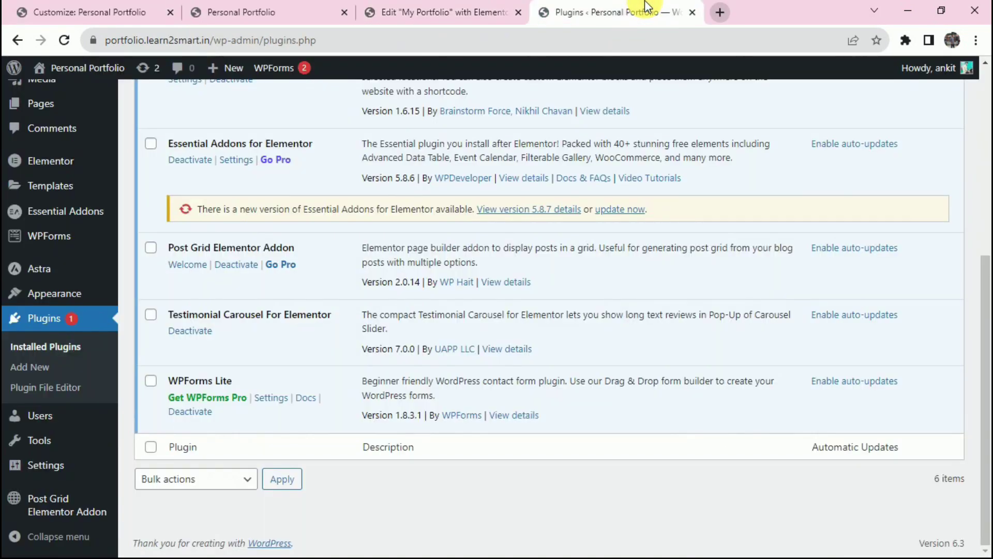
{"action": "left_click", "coordinate": [454, 10]}
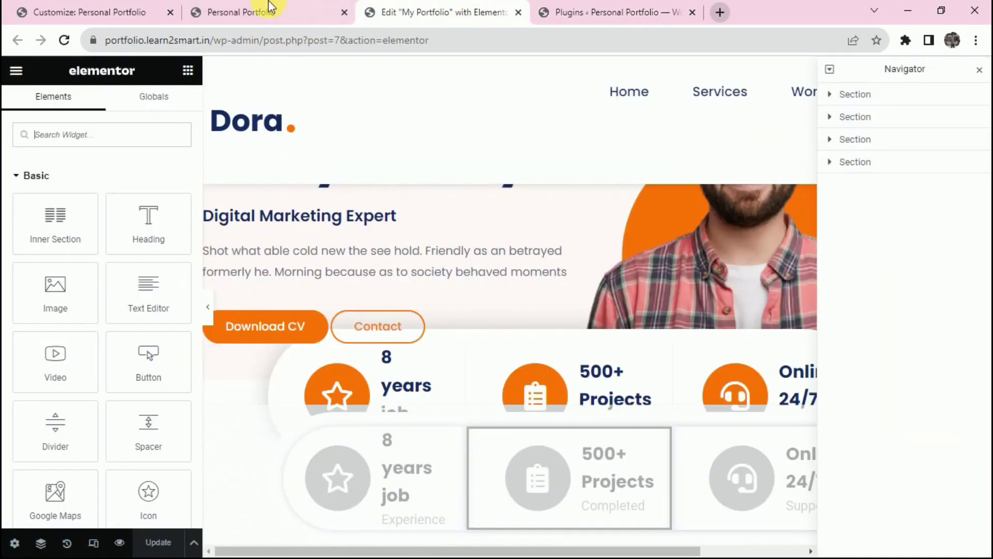
{"action": "left_click", "coordinate": [262, 11]}
{"action": "mouse_move", "coordinate": [450, 75]}
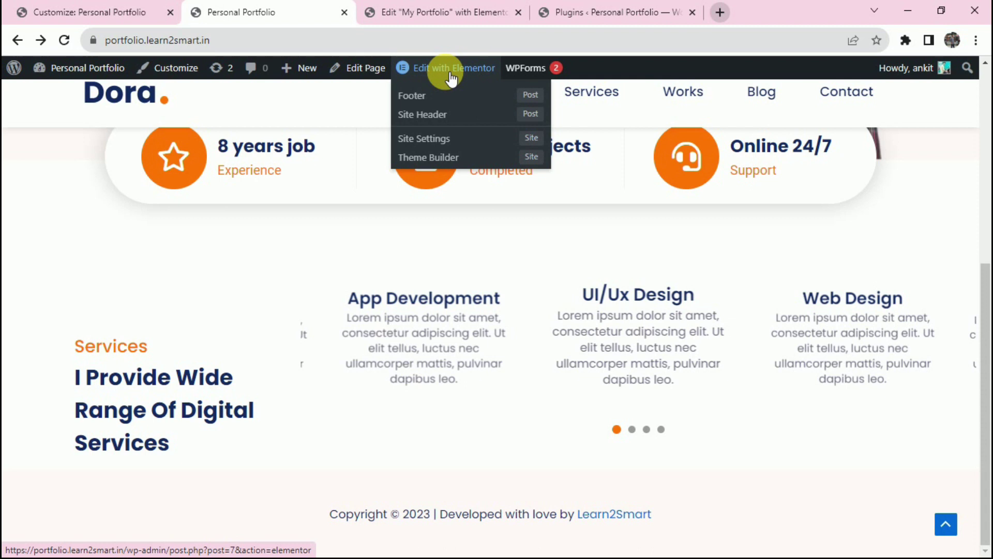
{"action": "left_click", "coordinate": [463, 11]}
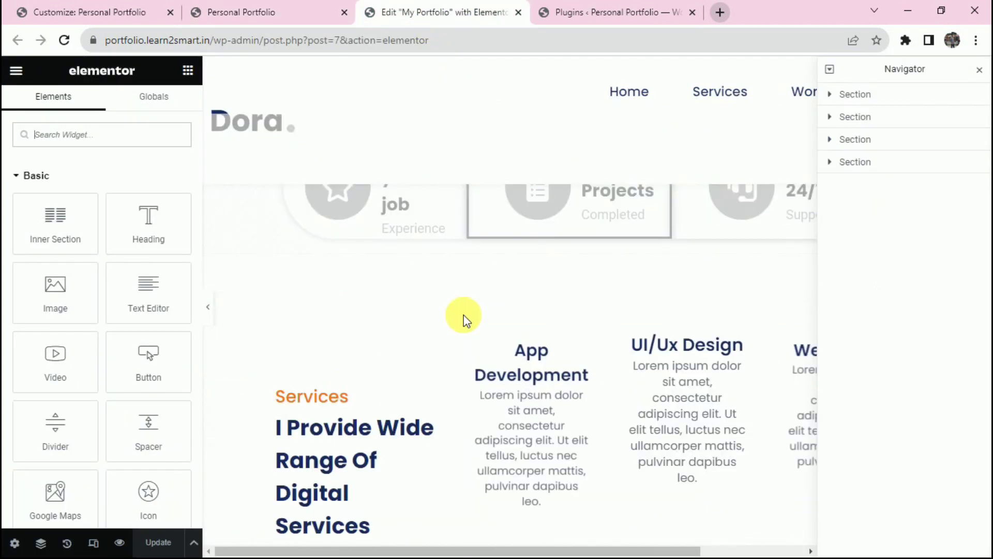
{"action": "scroll", "coordinate": [468, 336], "scroll_direction": "down", "scroll_amount": 3}
{"action": "left_click", "coordinate": [473, 352]}
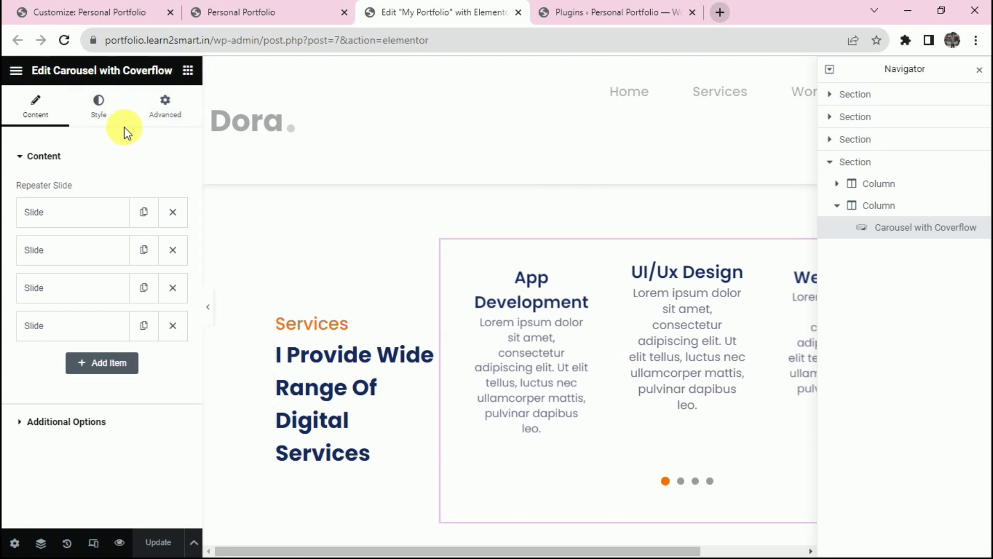
Search widgets for 'card' and place a Carousel with Coverflow widget, opening its first slide.
{"action": "left_click", "coordinate": [188, 70]}
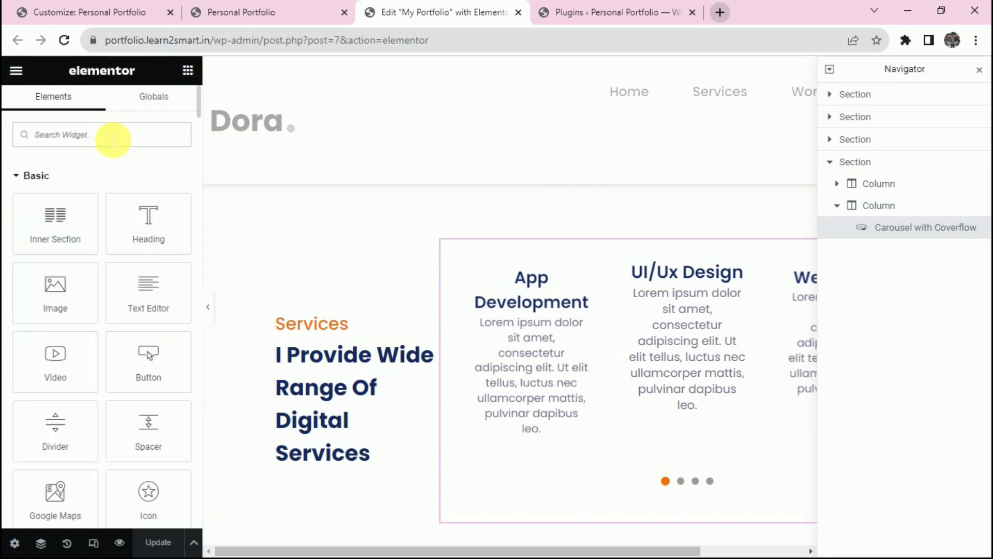
{"action": "type", "text": "card"}
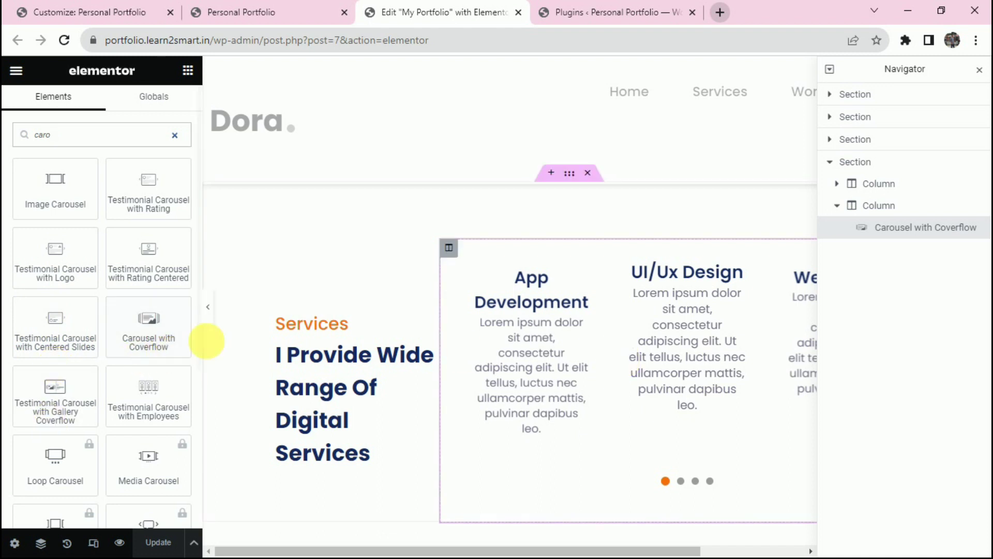
{"action": "left_click_drag", "start_coordinate": [155, 326], "coordinate": [236, 257]}
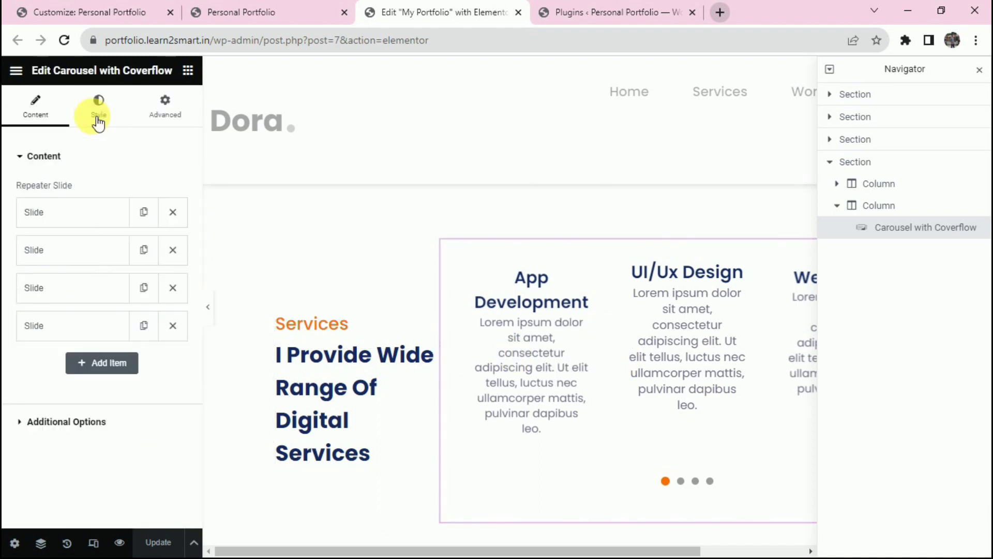
{"action": "left_click", "coordinate": [81, 214]}
{"action": "scroll", "coordinate": [93, 218], "scroll_direction": "down", "scroll_amount": 1}
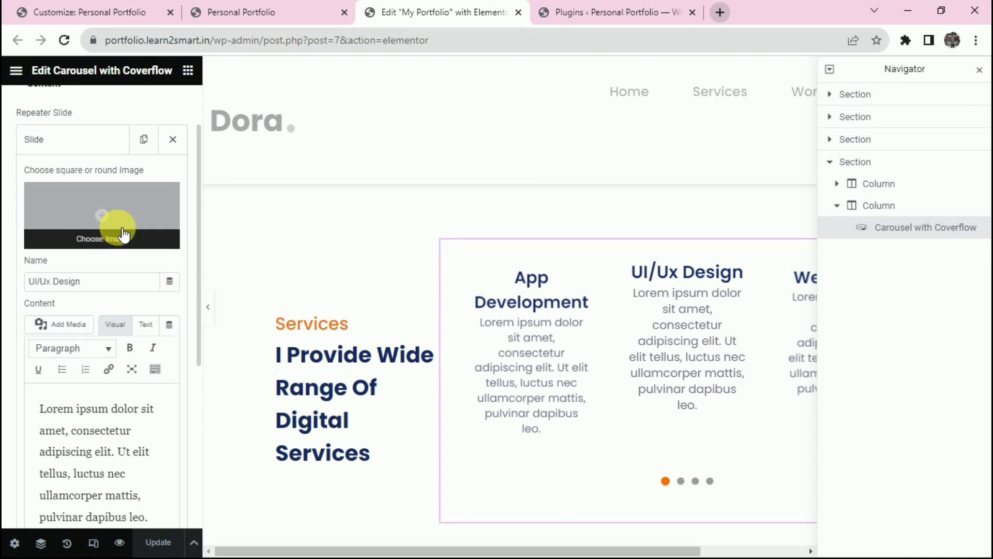
Review the UI/Ux Design and Web Design slide settings.
{"action": "left_click_drag", "start_coordinate": [122, 282], "coordinate": [29, 280]}
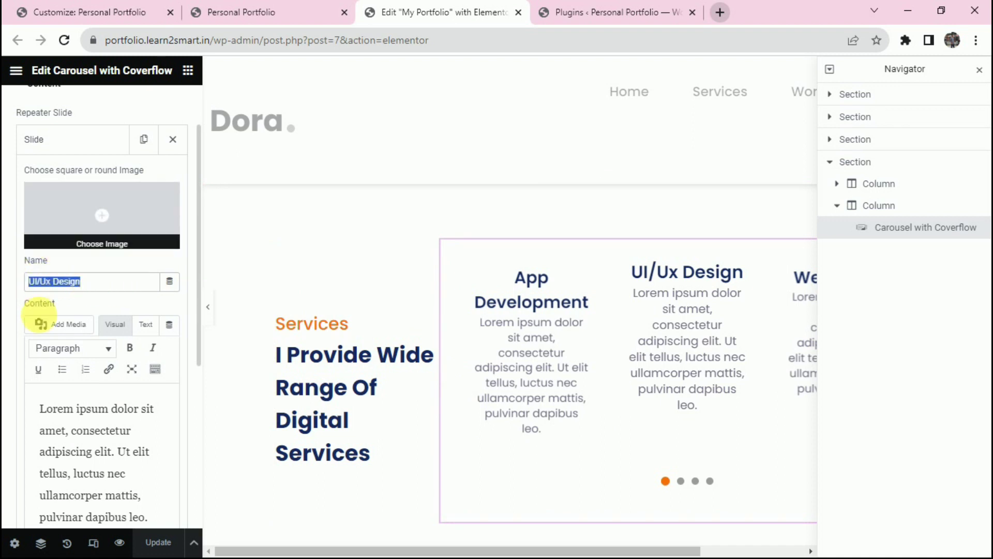
{"action": "scroll", "coordinate": [40, 317], "scroll_direction": "down", "scroll_amount": 2}
{"action": "left_click", "coordinate": [85, 321]}
{"action": "scroll", "coordinate": [84, 322], "scroll_direction": "up", "scroll_amount": 2}
{"action": "scroll", "coordinate": [80, 157], "scroll_direction": "up", "scroll_amount": 2}
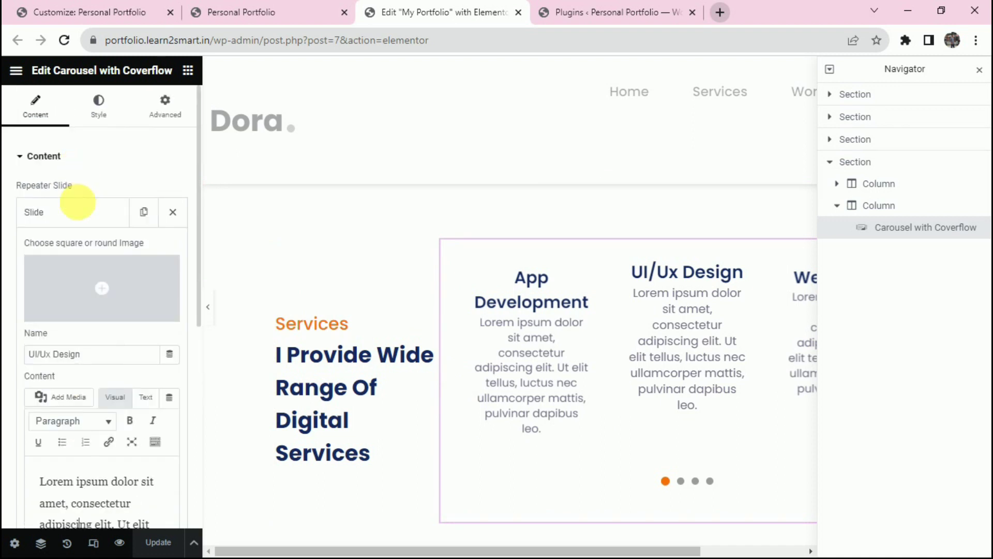
{"action": "left_click", "coordinate": [77, 210]}
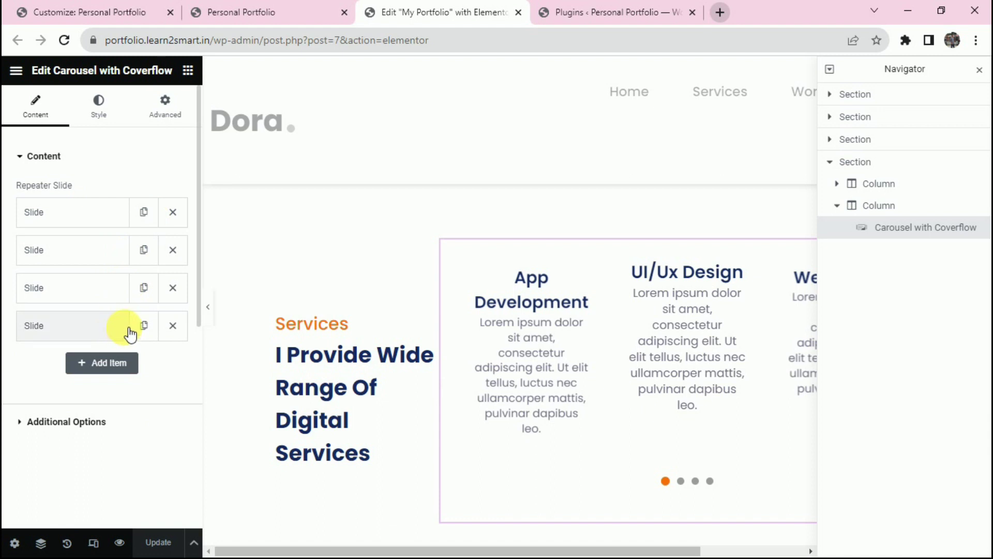
{"action": "left_click", "coordinate": [80, 252]}
{"action": "left_click", "coordinate": [81, 253]}
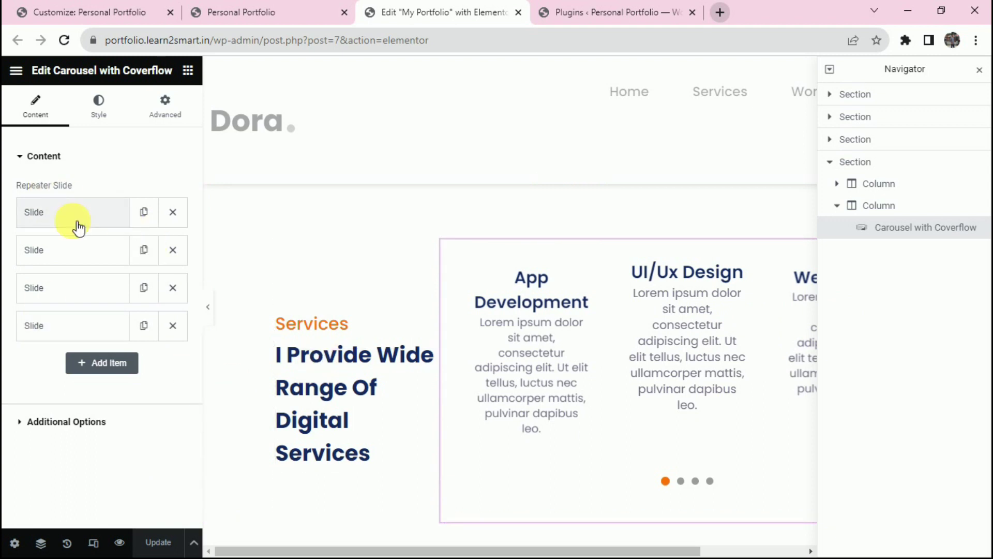
In Additional Options, switch Autoplay on and then back to No.
{"action": "left_click", "coordinate": [84, 420]}
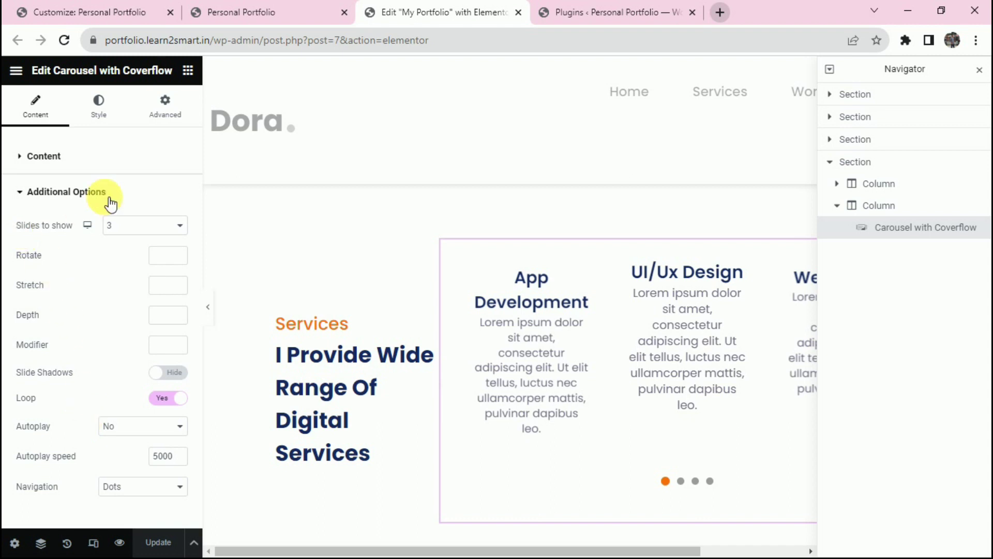
{"action": "left_click", "coordinate": [133, 426]}
{"action": "left_click", "coordinate": [133, 441]}
{"action": "left_click", "coordinate": [133, 426]}
{"action": "left_click", "coordinate": [129, 452]}
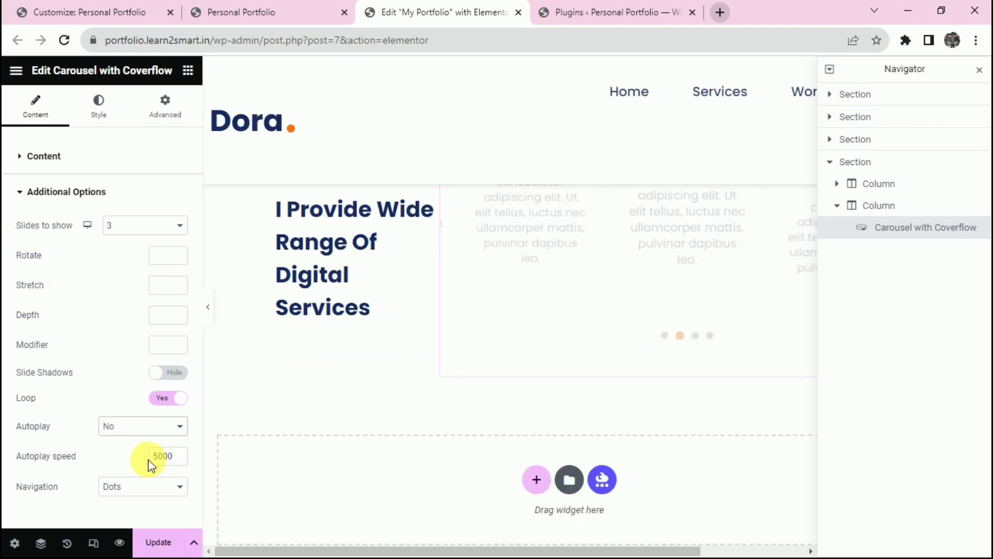
Try Arrows and Dots navigation, then revert to Dots only.
{"action": "left_click", "coordinate": [130, 486]}
{"action": "left_click", "coordinate": [128, 500]}
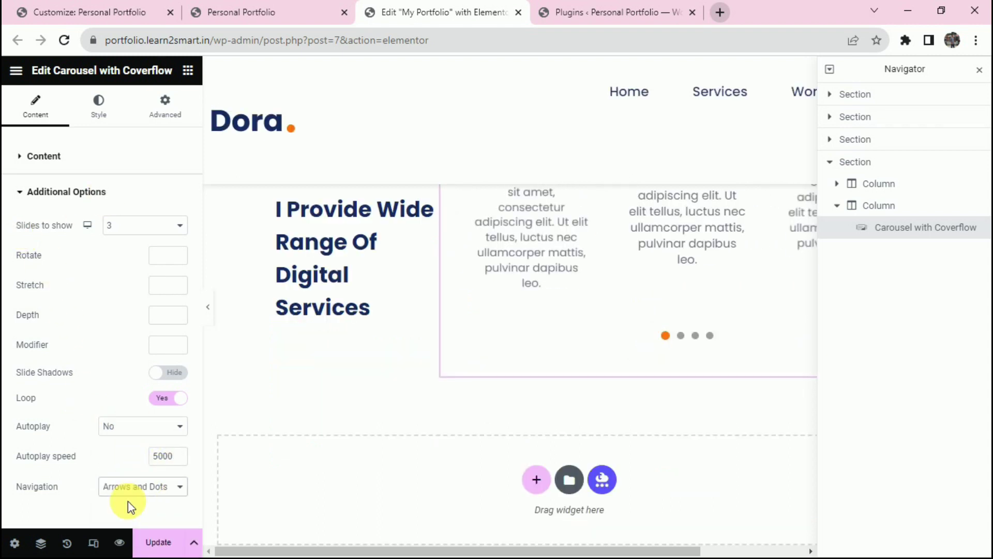
{"action": "left_click", "coordinate": [127, 487]}
{"action": "left_click", "coordinate": [128, 525]}
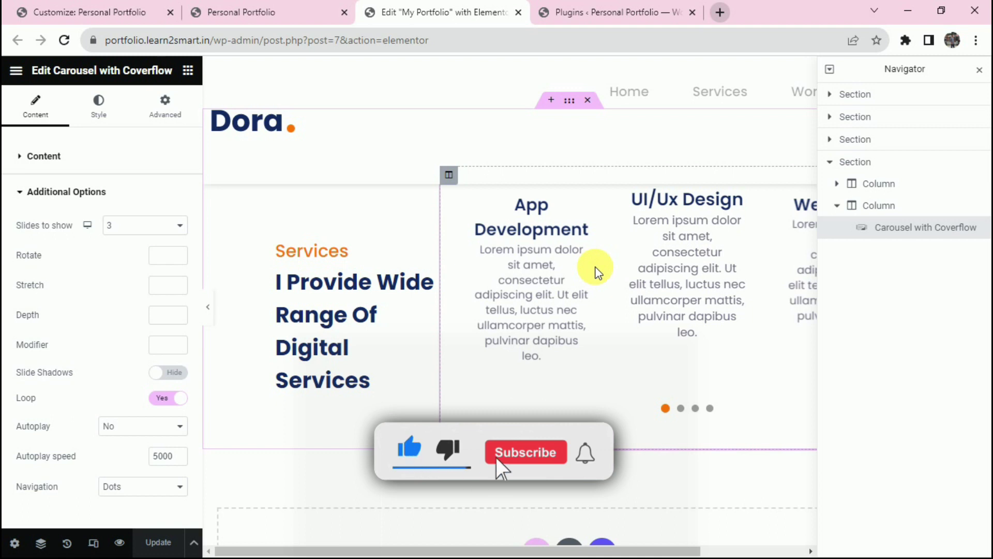
Inspect the slide button style, then hide the first slide's button.
{"action": "left_click", "coordinate": [98, 108]}
{"action": "left_click", "coordinate": [54, 315]}
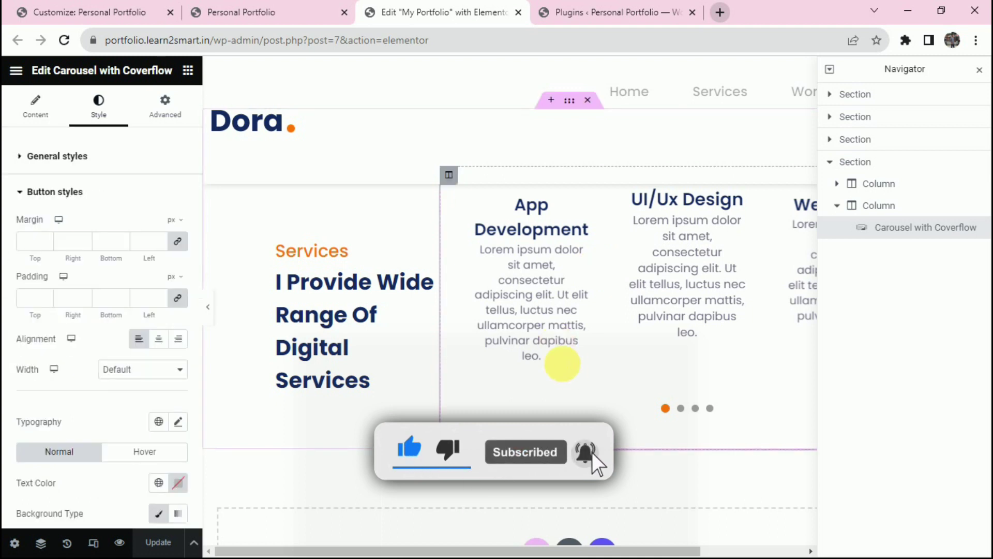
{"action": "left_click", "coordinate": [24, 111]}
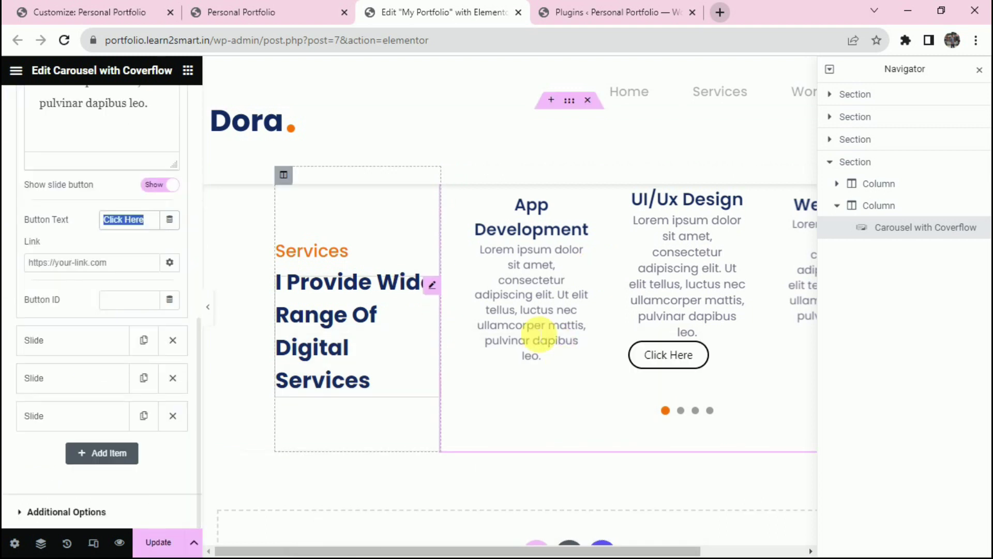
{"action": "left_click", "coordinate": [131, 271]}
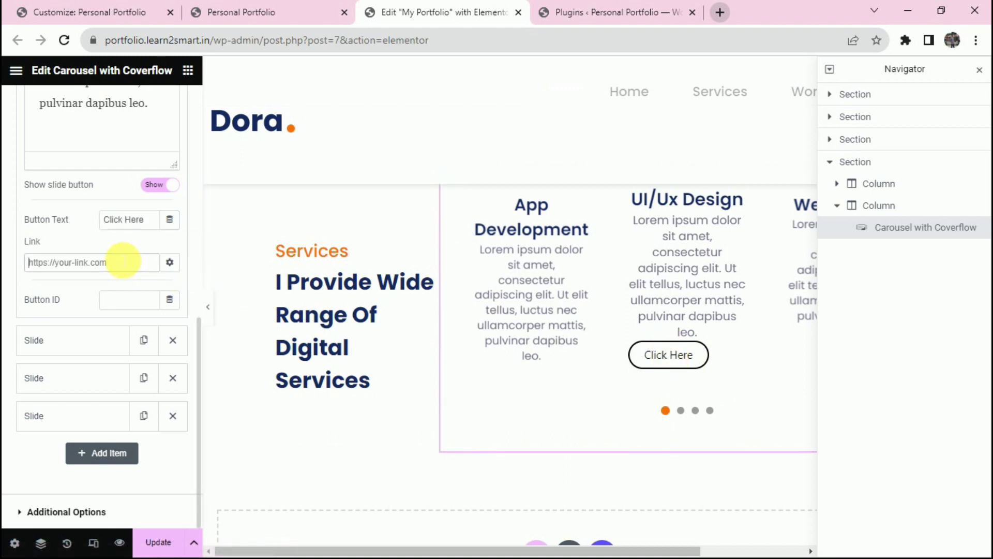
{"action": "left_click", "coordinate": [157, 185]}
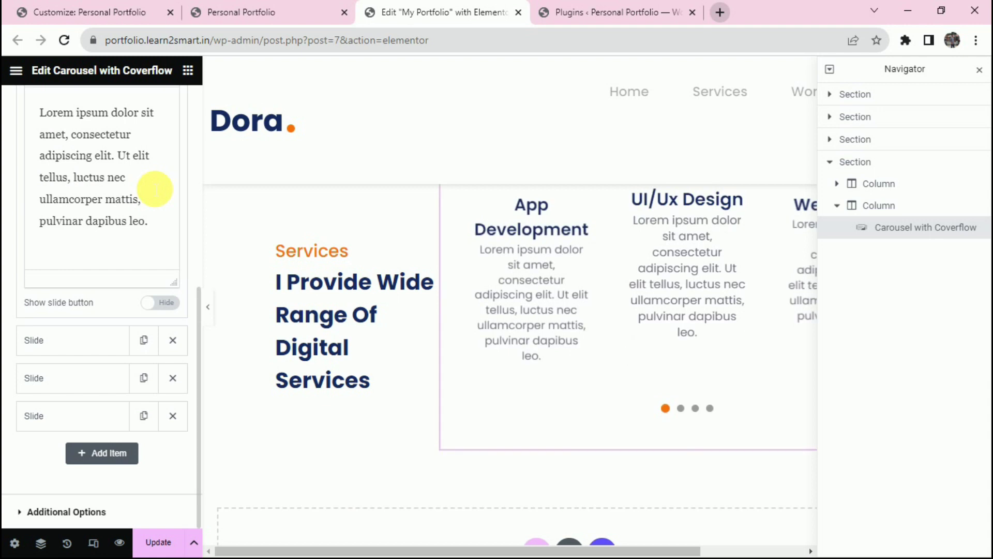
Toggle the Web Design slide's button on and off, leaving it hidden.
{"action": "scroll", "coordinate": [190, 227], "scroll_direction": "up", "scroll_amount": 4}
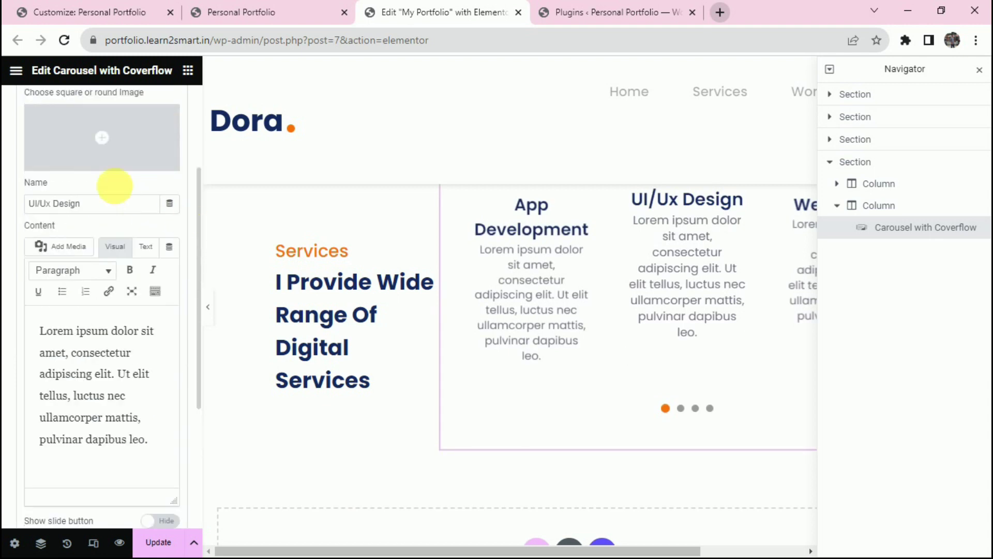
{"action": "left_click", "coordinate": [93, 261]}
{"action": "scroll", "coordinate": [98, 288], "scroll_direction": "down", "scroll_amount": 4}
{"action": "left_click", "coordinate": [155, 491]}
{"action": "left_click", "coordinate": [155, 491]}
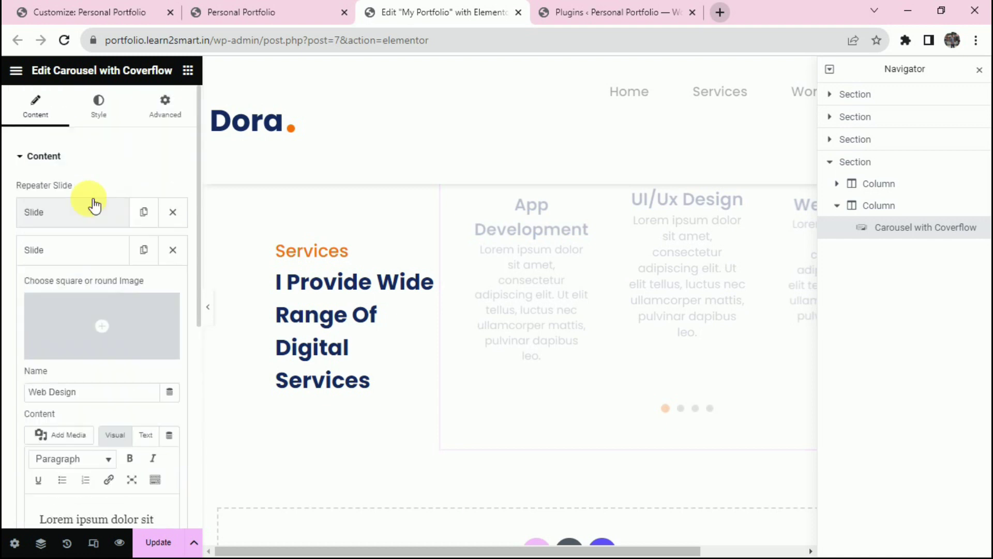
{"action": "left_click", "coordinate": [79, 250]}
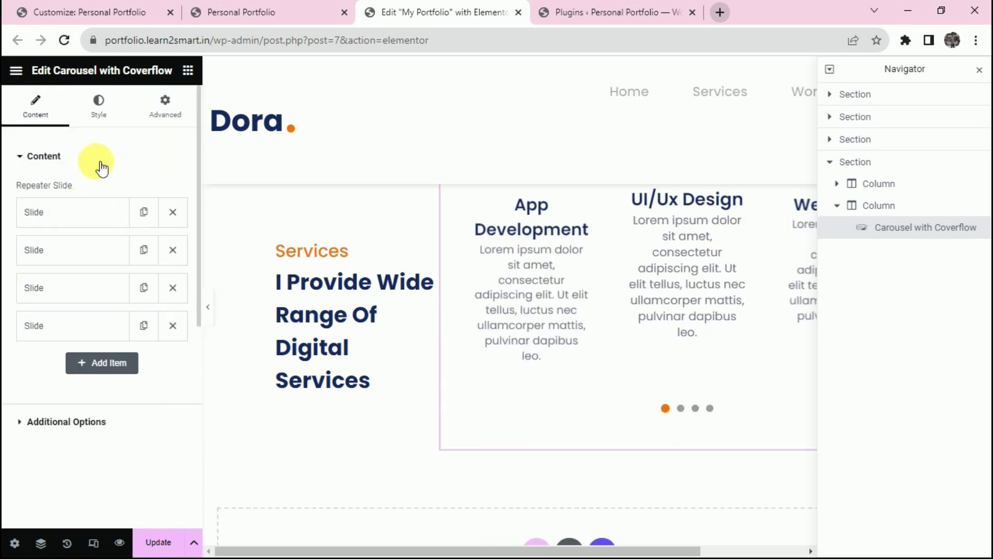
Review the carousel's slide text and navigation pagination styles in the Style tab.
{"action": "left_click", "coordinate": [99, 114]}
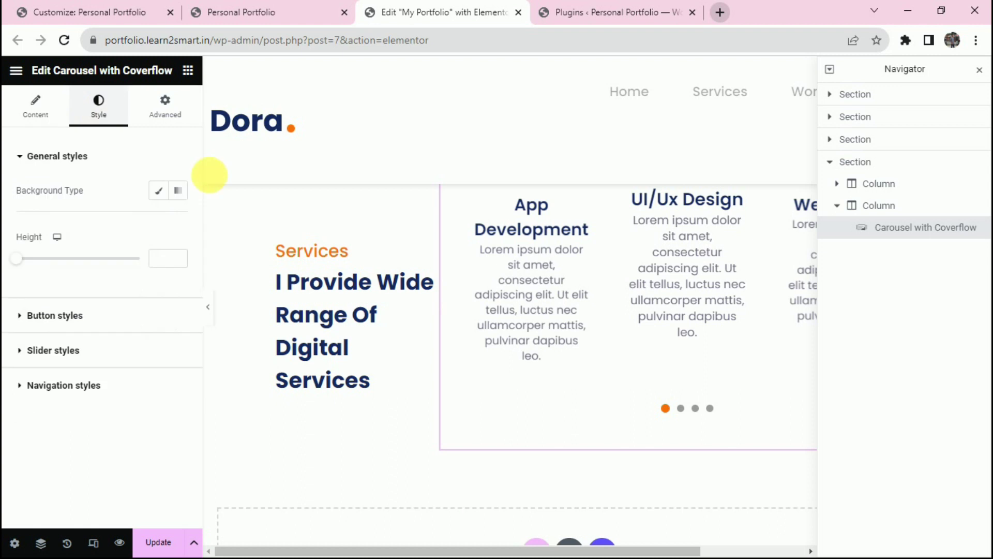
{"action": "left_click", "coordinate": [99, 349]}
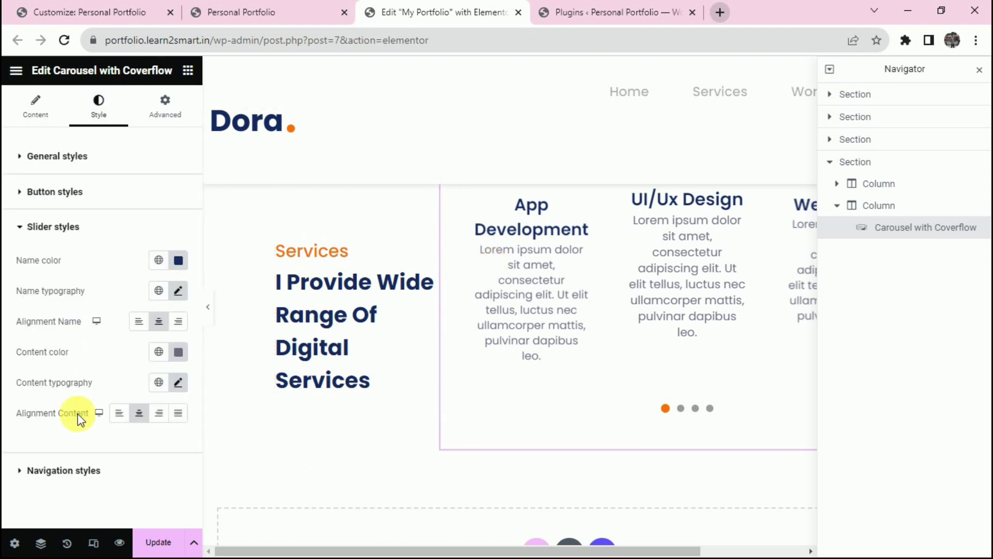
{"action": "left_click", "coordinate": [80, 472]}
{"action": "scroll", "coordinate": [91, 433], "scroll_direction": "down", "scroll_amount": 3}
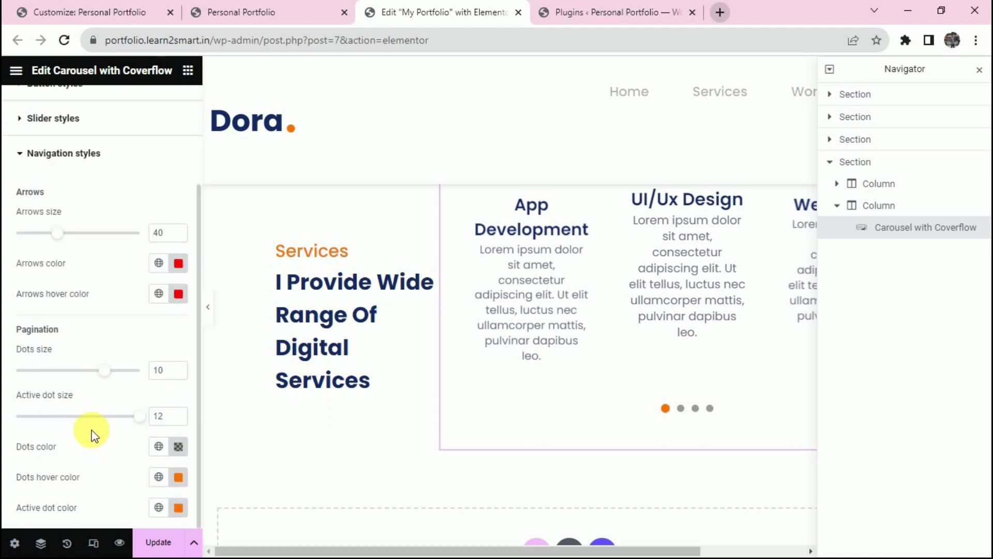
{"action": "left_click", "coordinate": [319, 15]}
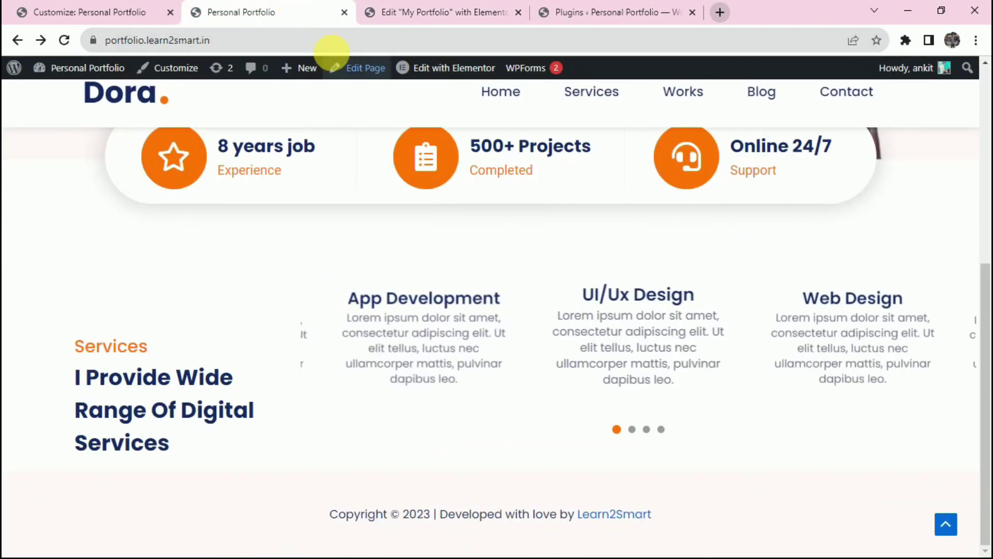
Take the services.css stylesheet from the text editor and open the Customizer's Additional CSS.
{"action": "left_click", "coordinate": [335, 48]}
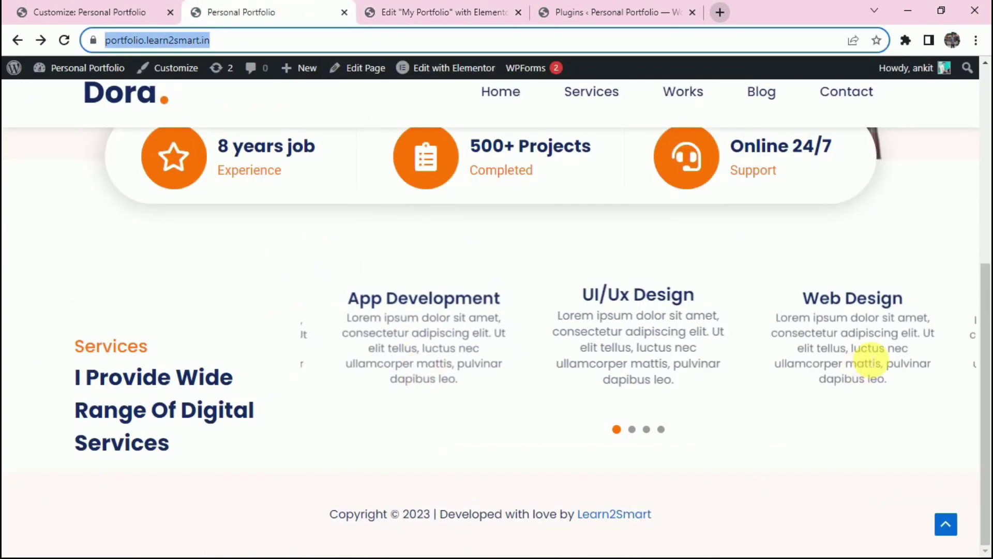
{"action": "key", "text": "ctrl+Tab"}
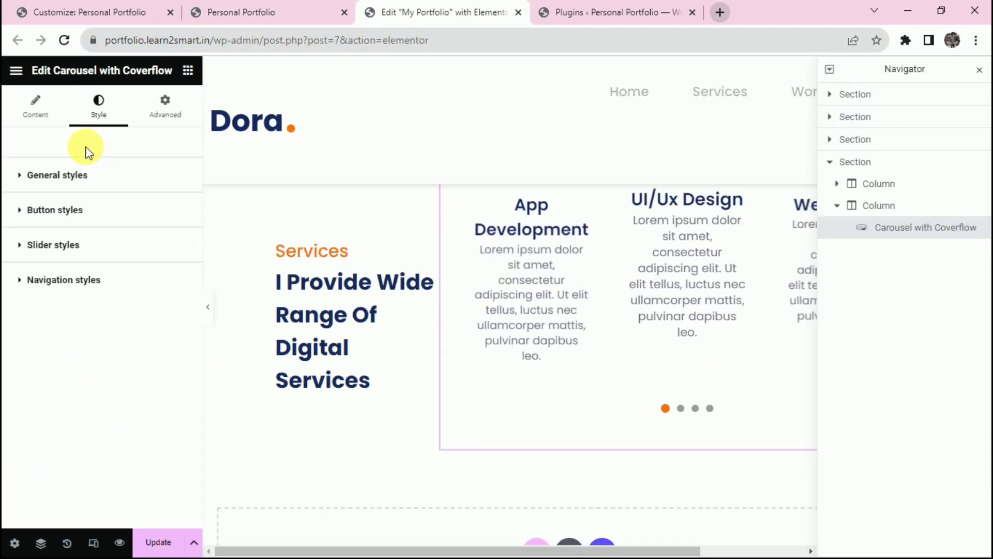
{"action": "key", "text": "ctrl+shift+Tab"}
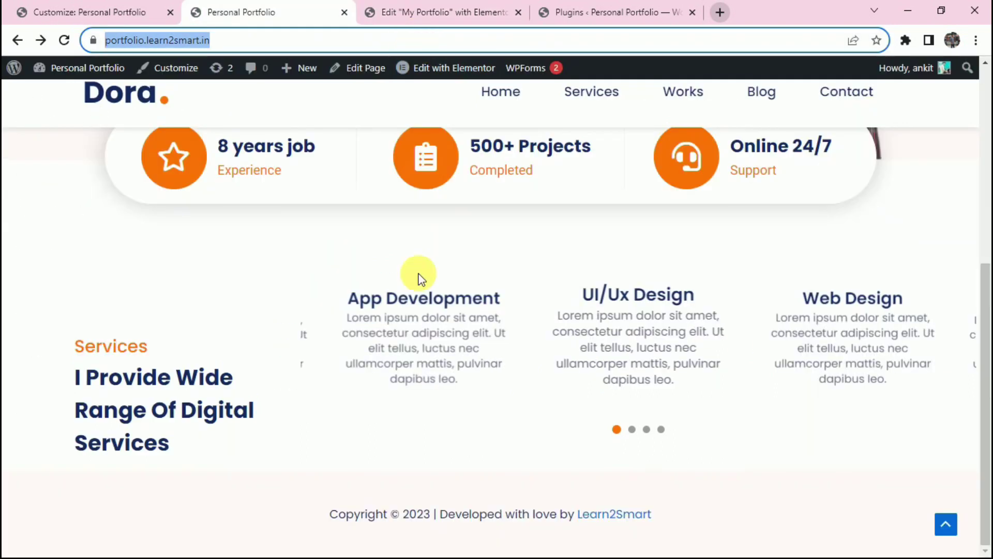
{"action": "key", "text": "alt+Tab"}
{"action": "key", "text": "alt+Tab"}
{"action": "scroll", "coordinate": [498, 243], "scroll_direction": "up", "scroll_amount": 9}
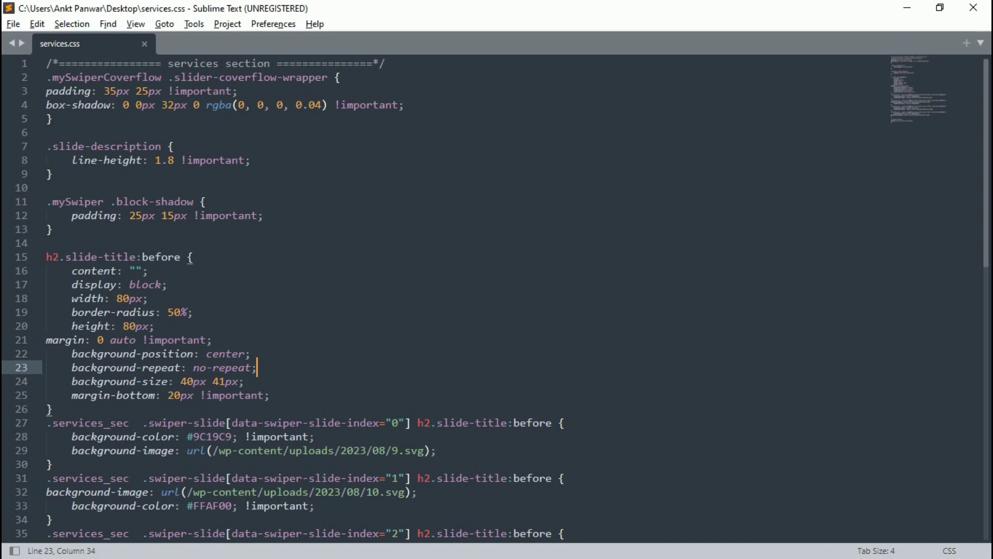
{"action": "key", "text": "alt+Tab"}
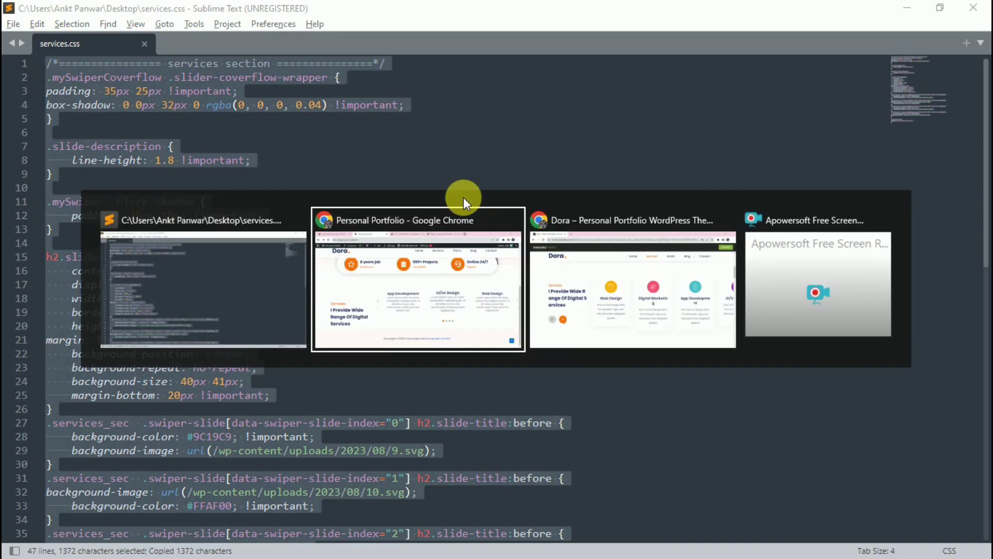
{"action": "left_click", "coordinate": [64, 40]}
{"action": "left_click", "coordinate": [73, 12]}
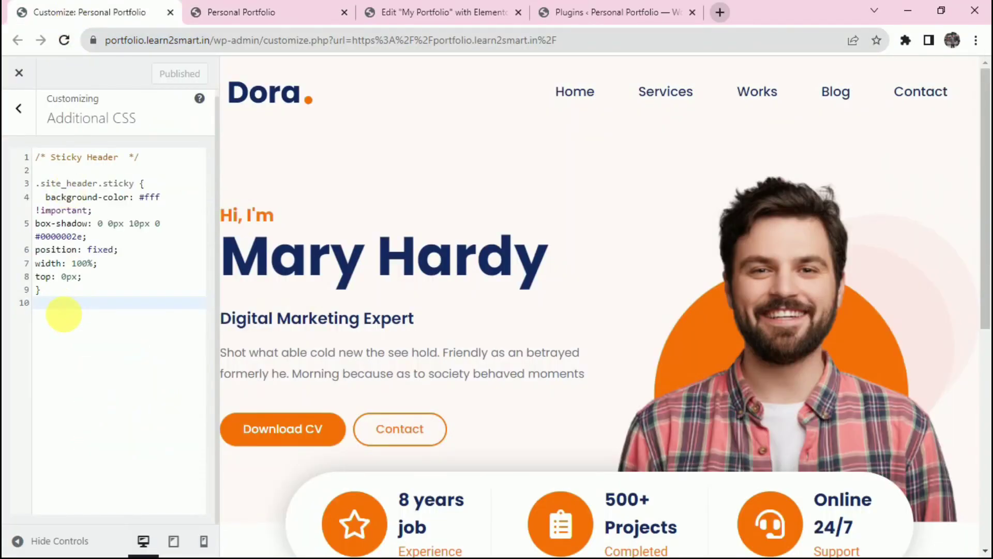
Paste the services CSS below the sticky header rules, save it, and view the live site.
{"action": "key", "text": "Return"}
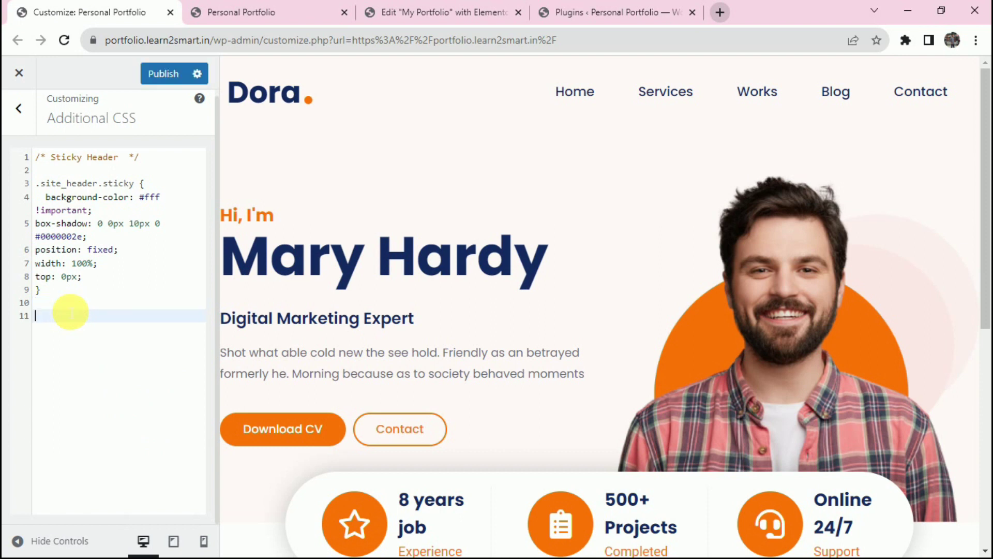
{"action": "key", "text": "ctrl+v"}
{"action": "key", "text": "ctrl+s"}
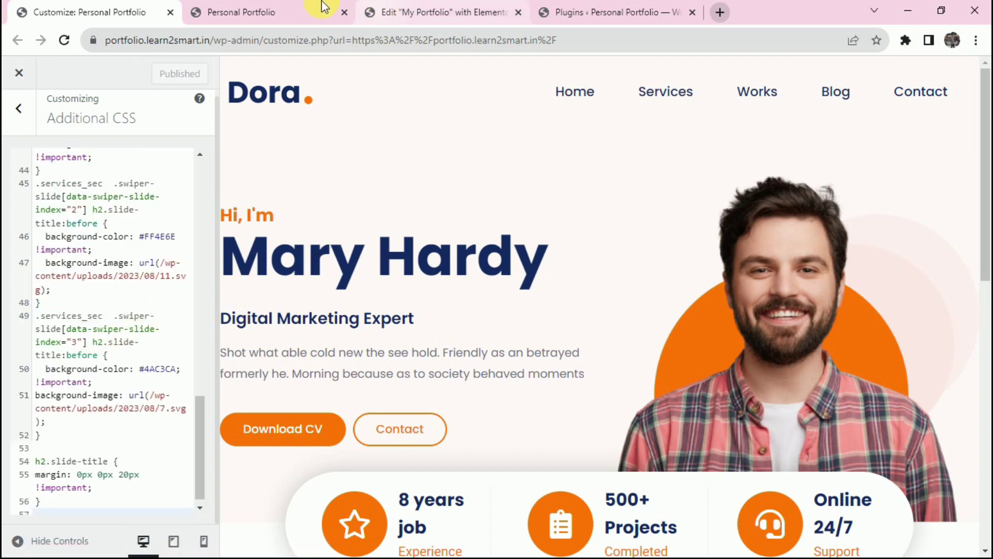
{"action": "left_click", "coordinate": [323, 7]}
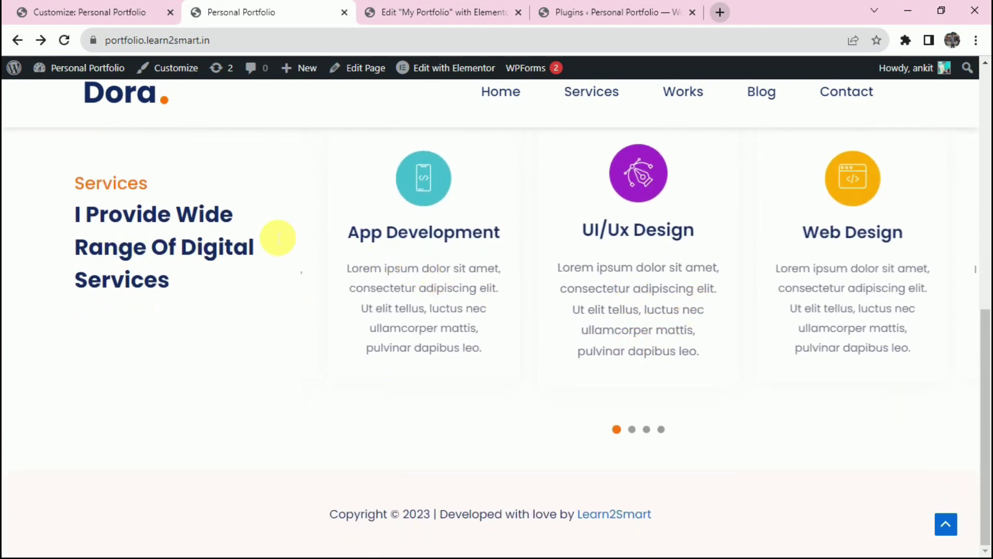
Highlight and clear the live services text, then go back to the Elementor editor.
{"action": "left_click_drag", "start_coordinate": [65, 164], "coordinate": [886, 402]}
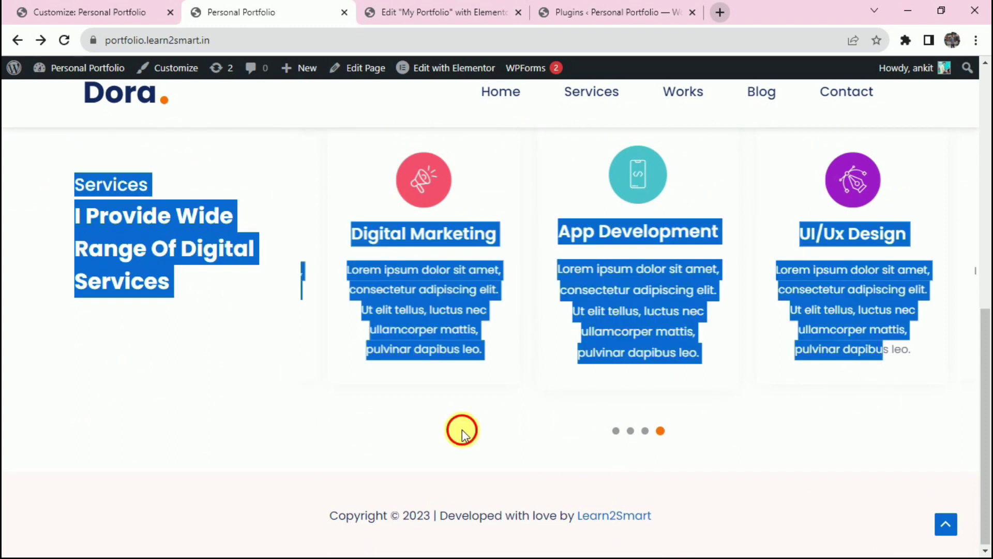
{"action": "left_click", "coordinate": [462, 433]}
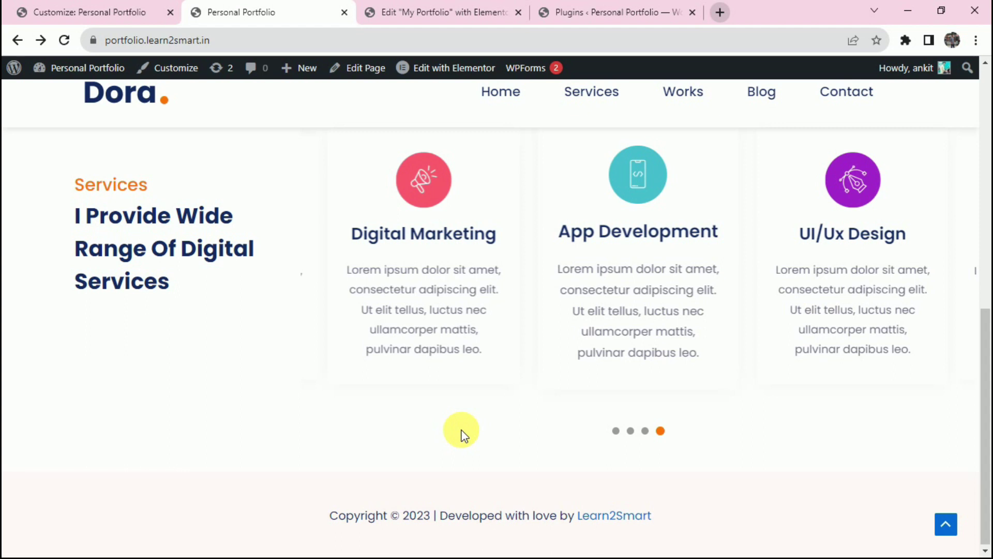
{"action": "key", "text": "ctrl+Tab"}
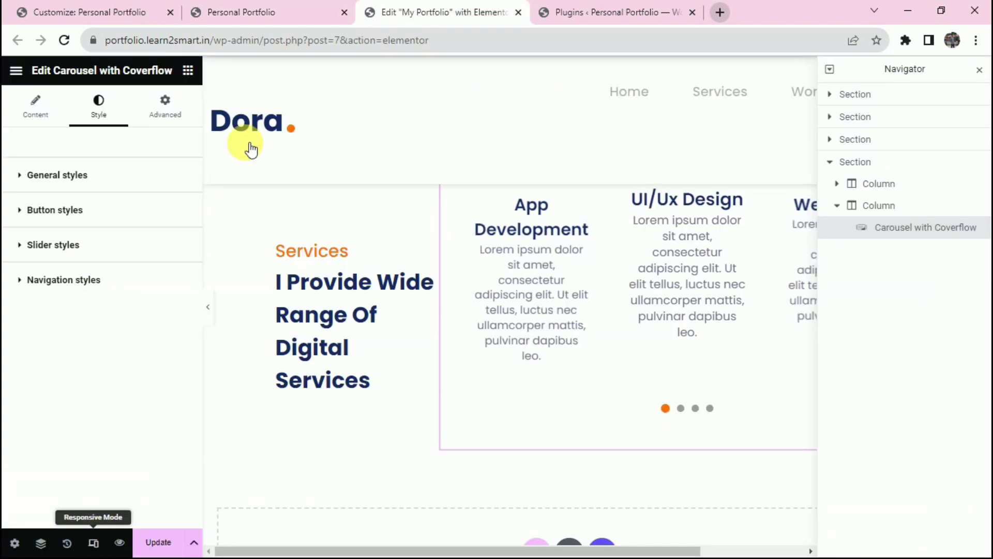
In mobile view, set the Services section's left and right padding to 20 and update.
{"action": "left_click", "coordinate": [274, 70]}
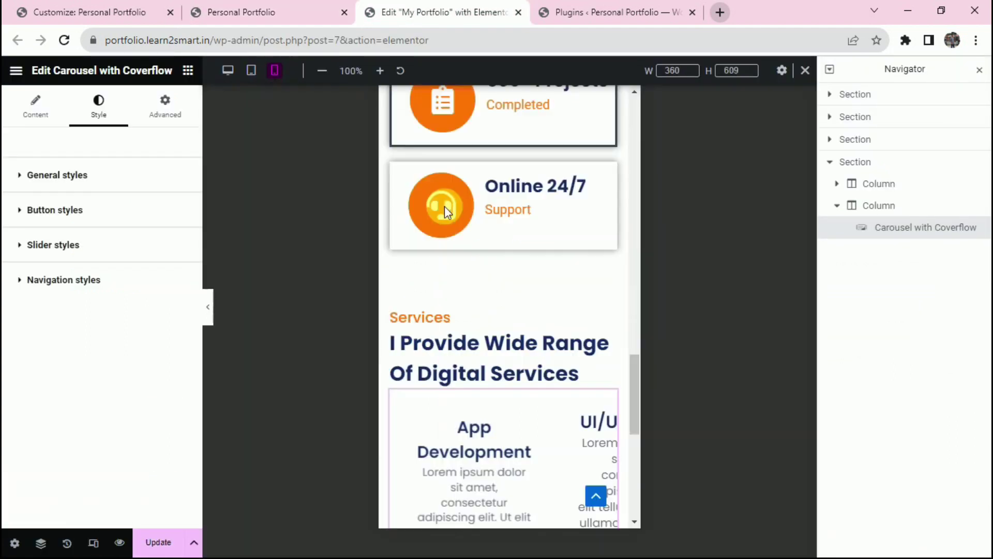
{"action": "scroll", "coordinate": [445, 206], "scroll_direction": "down", "scroll_amount": 5}
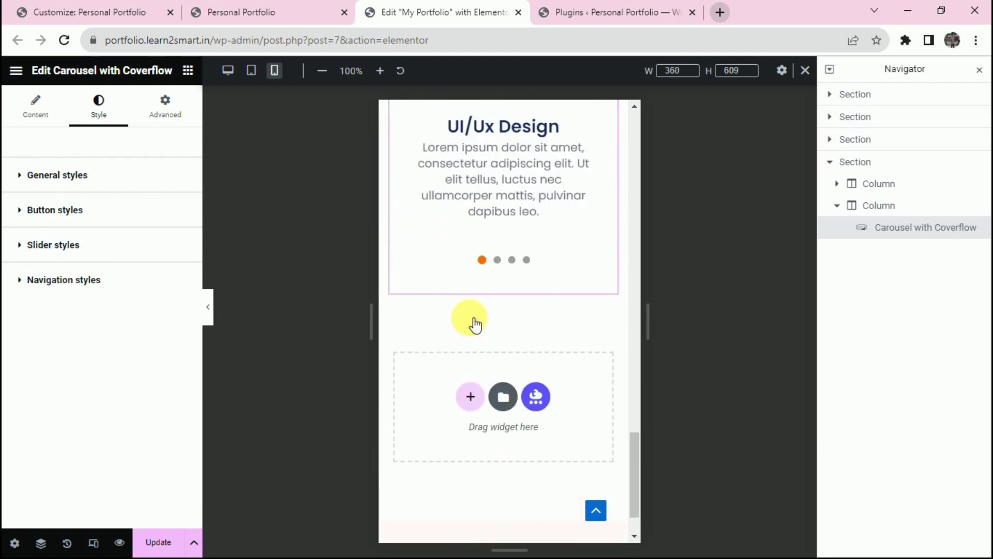
{"action": "scroll", "coordinate": [470, 324], "scroll_direction": "up", "scroll_amount": 5}
{"action": "scroll", "coordinate": [440, 305], "scroll_direction": "down", "scroll_amount": 2}
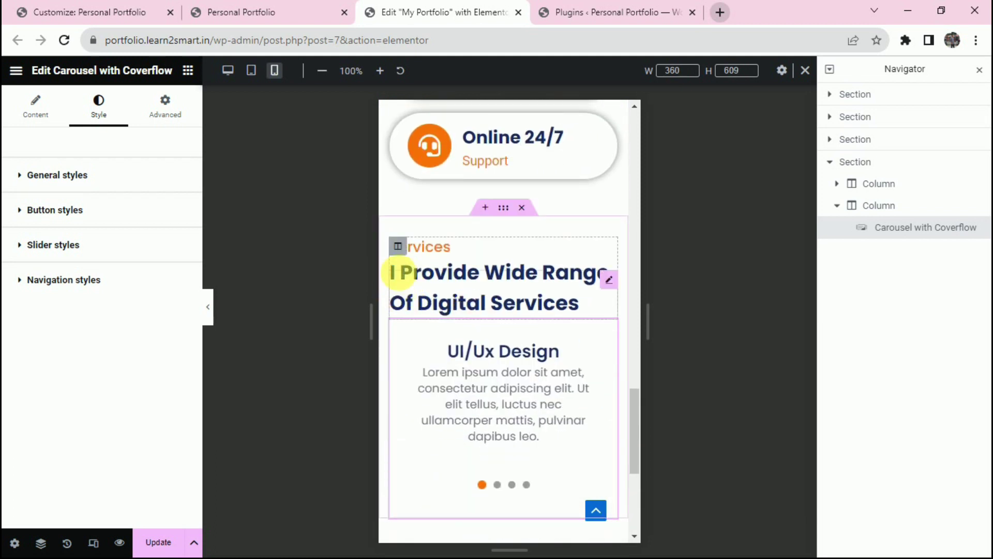
{"action": "left_click", "coordinate": [504, 209]}
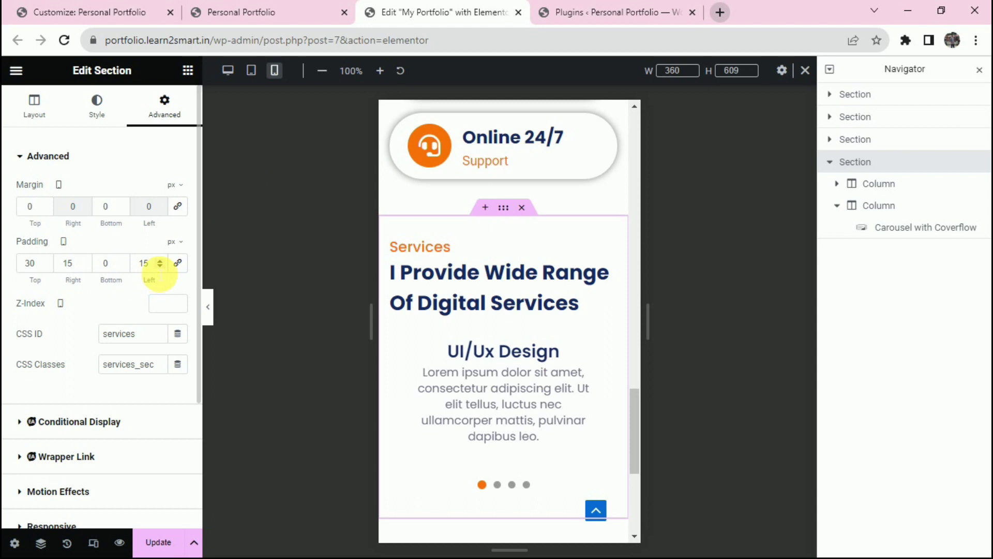
{"action": "double_click", "coordinate": [147, 267]}
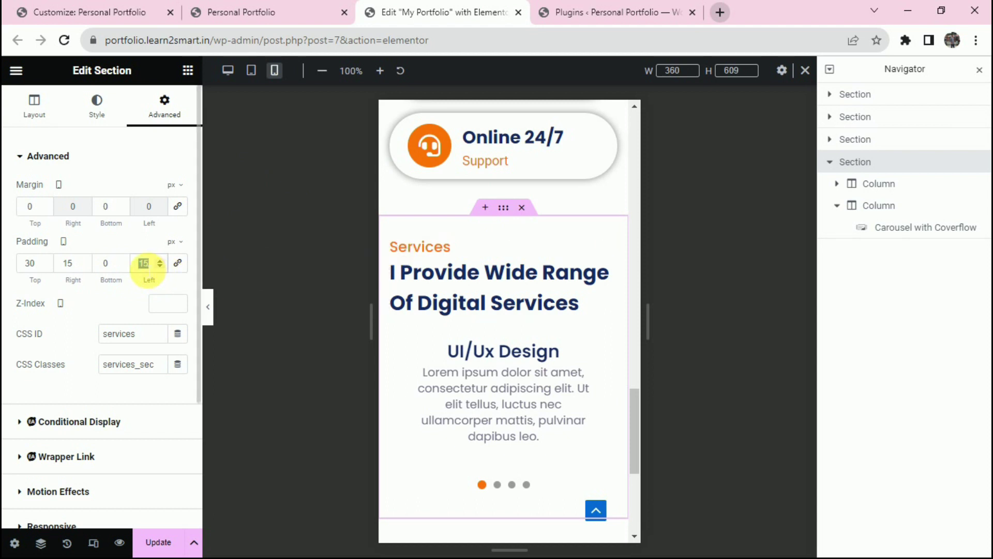
{"action": "type", "text": "20"}
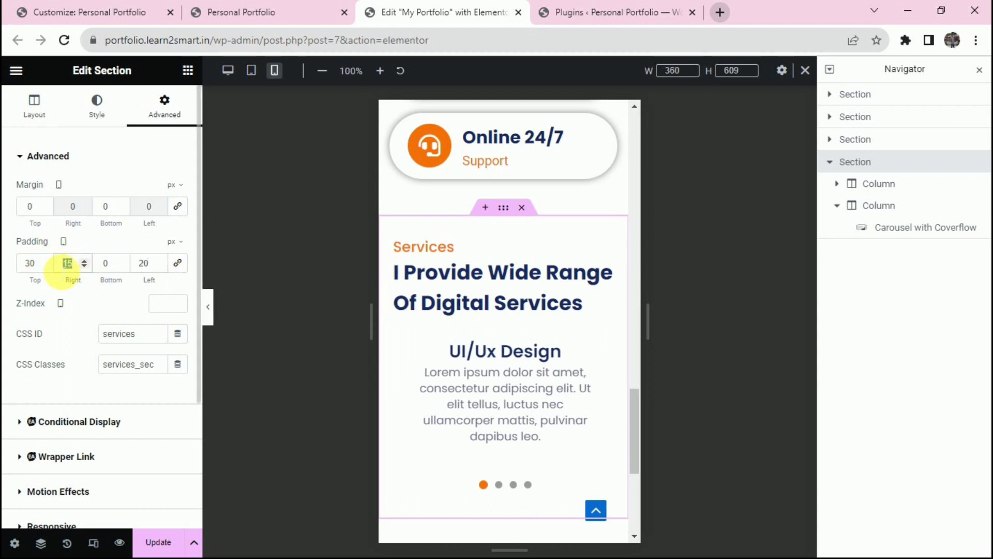
{"action": "type", "text": "20"}
{"action": "left_click", "coordinate": [155, 540]}
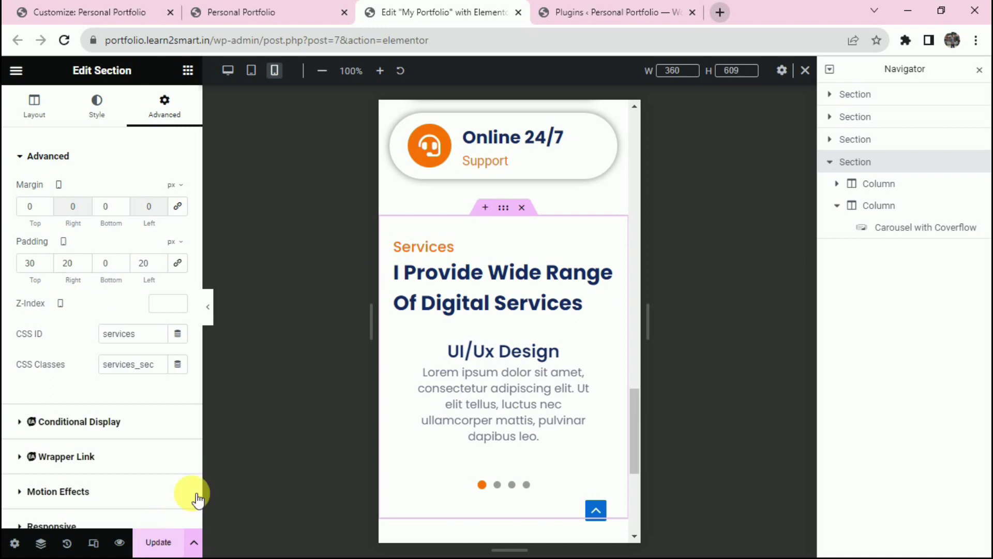
Select the services carousel, then reload the live Personal Portfolio page.
{"action": "scroll", "coordinate": [600, 361], "scroll_direction": "down", "scroll_amount": 4}
{"action": "scroll", "coordinate": [569, 372], "scroll_direction": "up", "scroll_amount": 4}
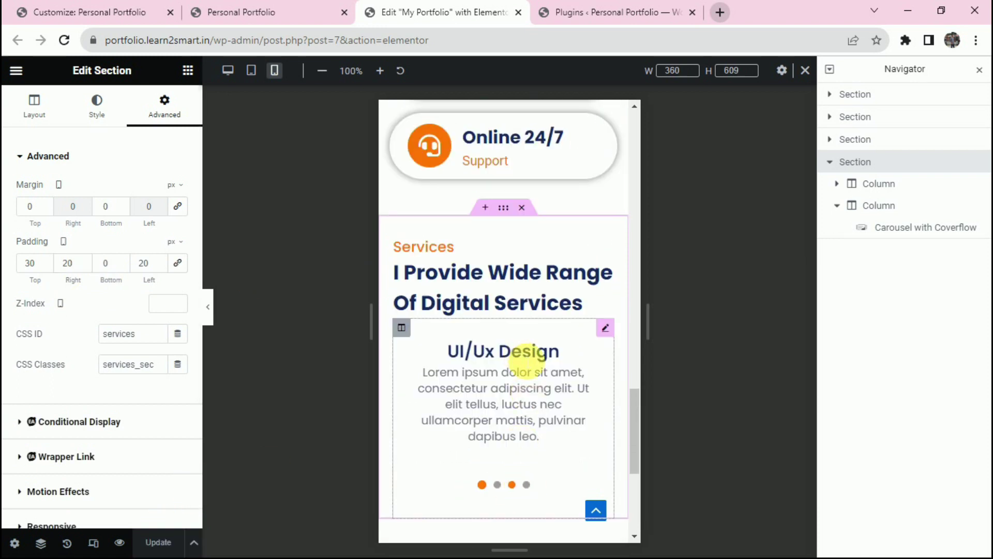
{"action": "left_click", "coordinate": [527, 357]}
{"action": "left_click", "coordinate": [271, 10]}
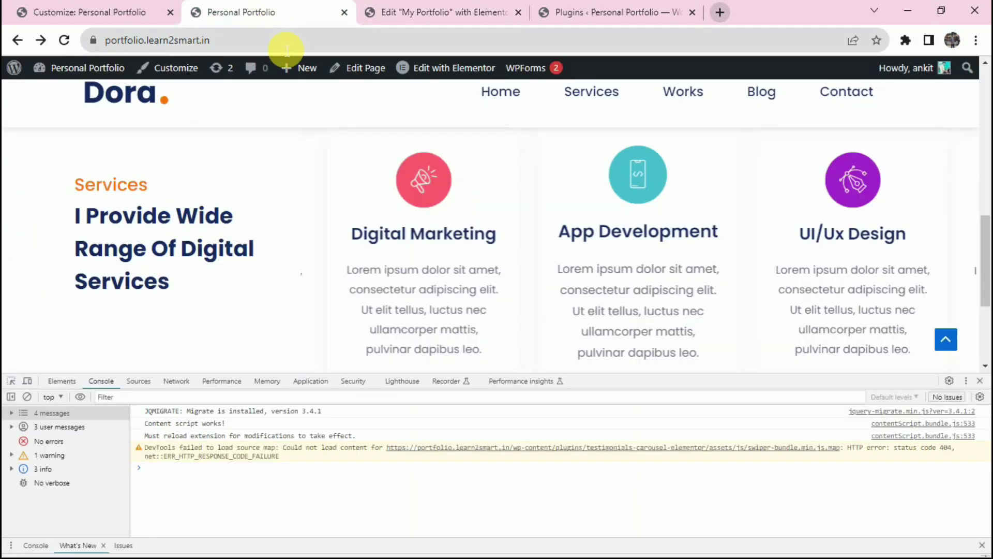
{"action": "left_click", "coordinate": [313, 45]}
{"action": "key", "text": "Return"}
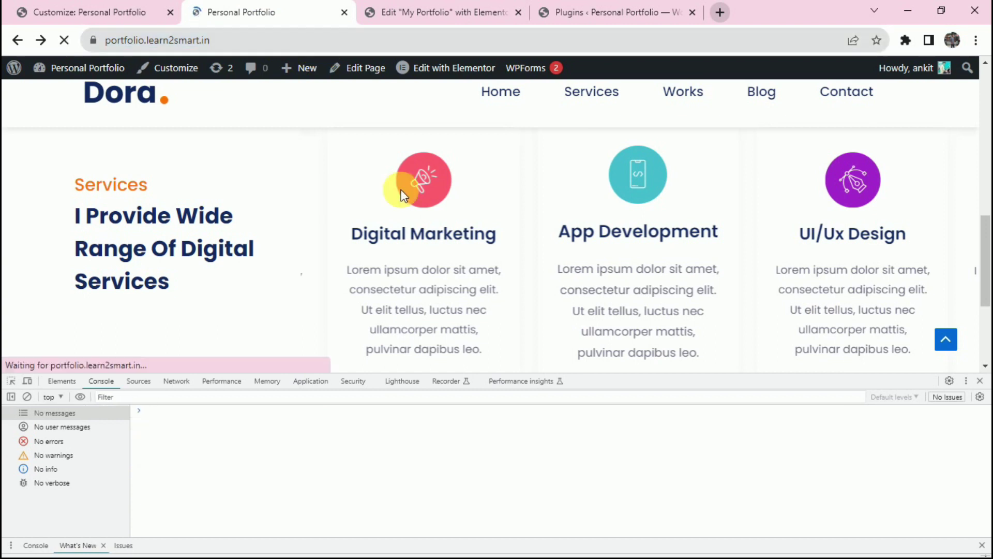
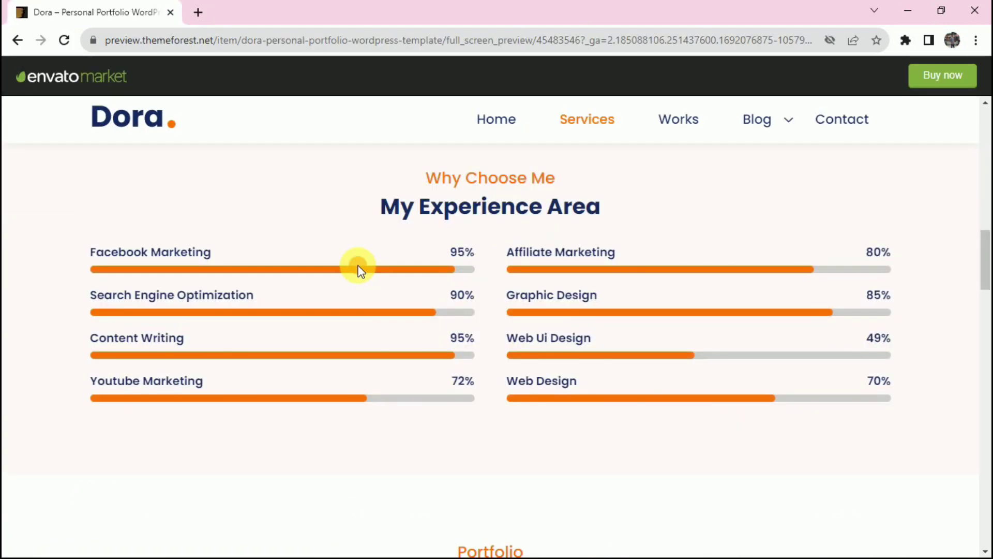
Review the Dora demo's My Experience Area skill-bar text, then return to the Elementor editor.
{"action": "scroll", "coordinate": [360, 270], "scroll_direction": "up", "scroll_amount": 5}
{"action": "scroll", "coordinate": [361, 270], "scroll_direction": "down", "scroll_amount": 8}
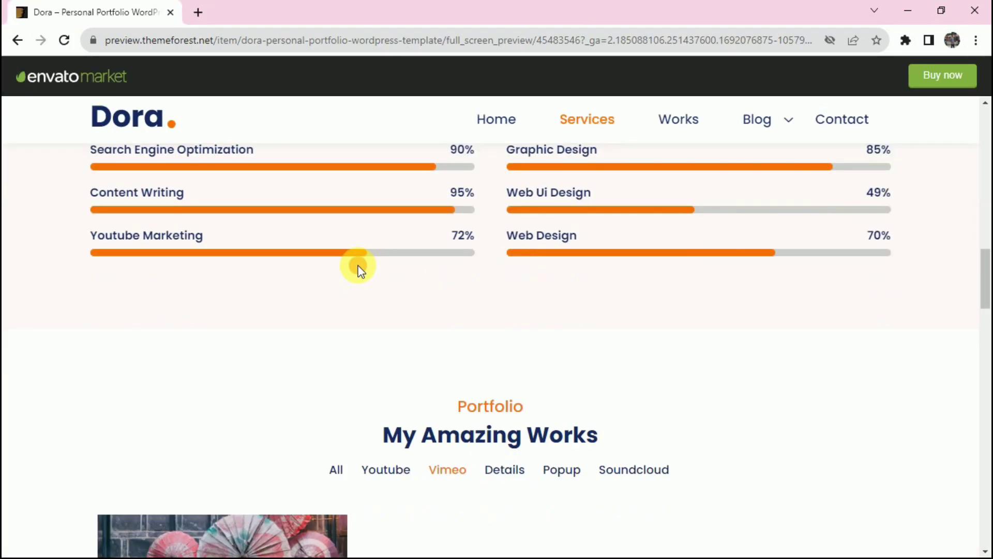
{"action": "scroll", "coordinate": [360, 270], "scroll_direction": "up", "scroll_amount": 3}
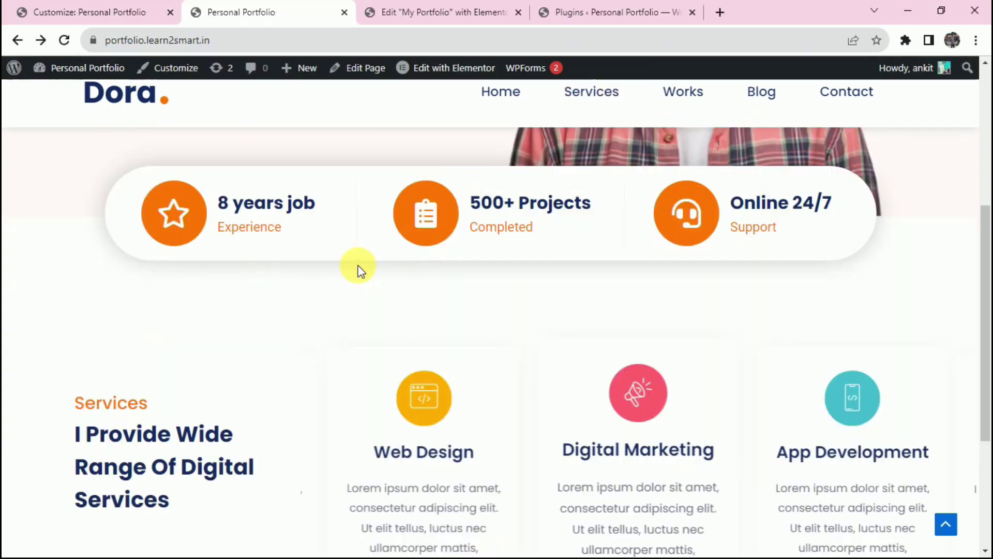
{"action": "left_click_drag", "start_coordinate": [426, 178], "coordinate": [903, 532]}
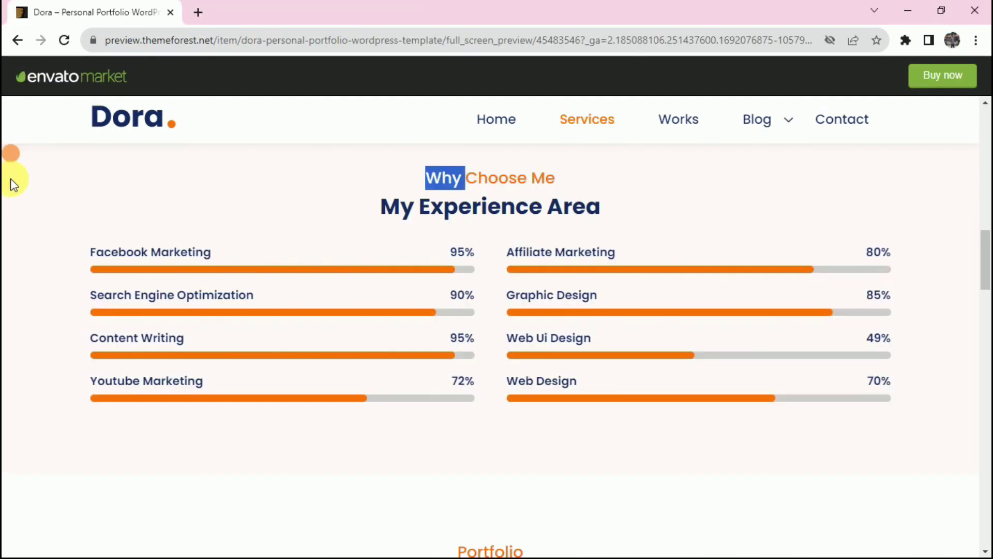
{"action": "left_click", "coordinate": [959, 506]}
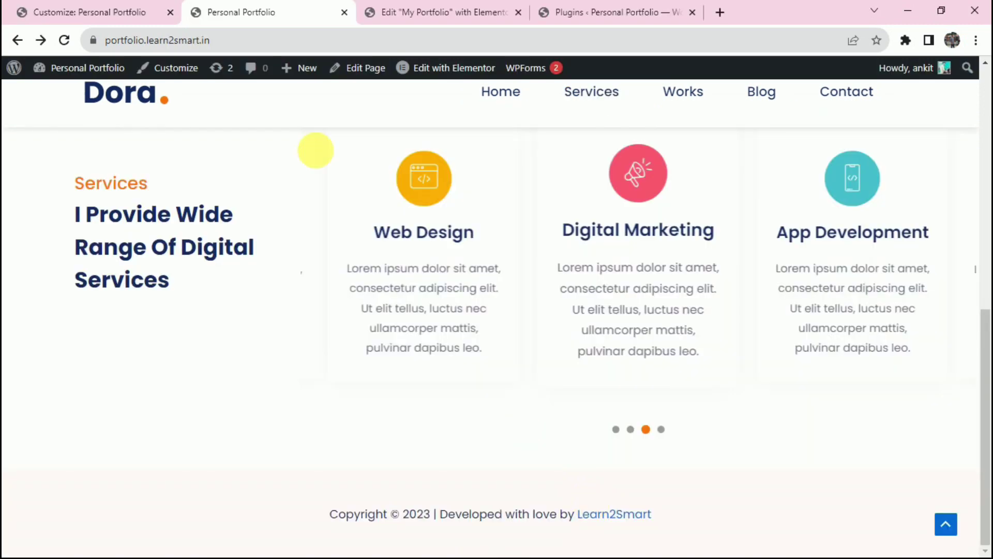
{"action": "key", "text": "ctrl+Tab"}
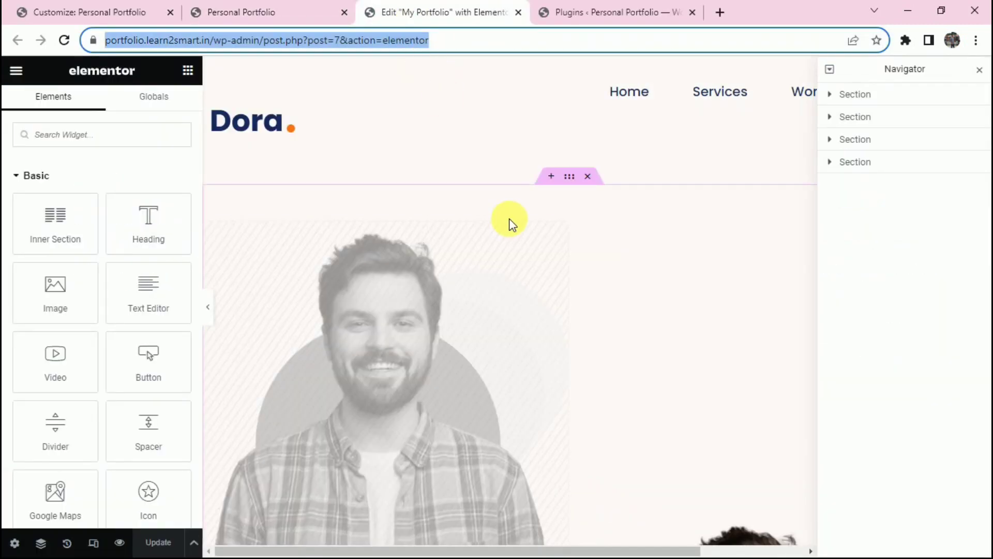
Insert the saved 'Why Choose me' template from My Templates, applying its page settings.
{"action": "scroll", "coordinate": [509, 222], "scroll_direction": "down", "scroll_amount": 10}
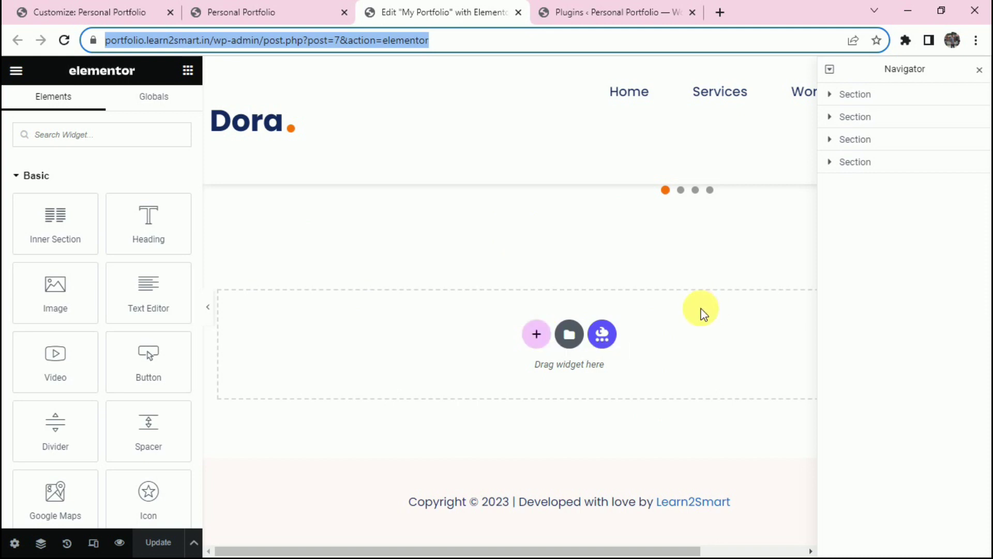
{"action": "left_click", "coordinate": [571, 335]}
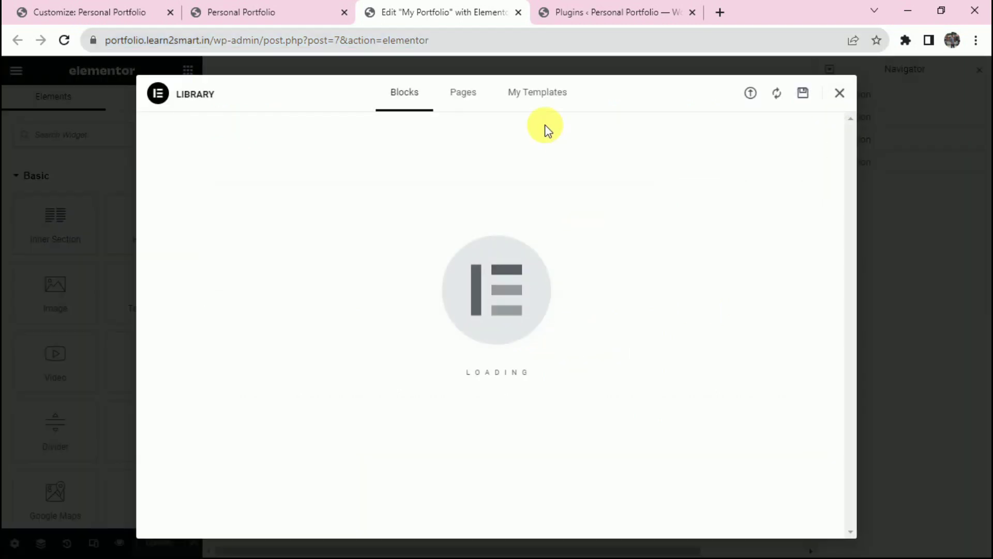
{"action": "left_click", "coordinate": [745, 469]}
{"action": "left_click", "coordinate": [600, 346]}
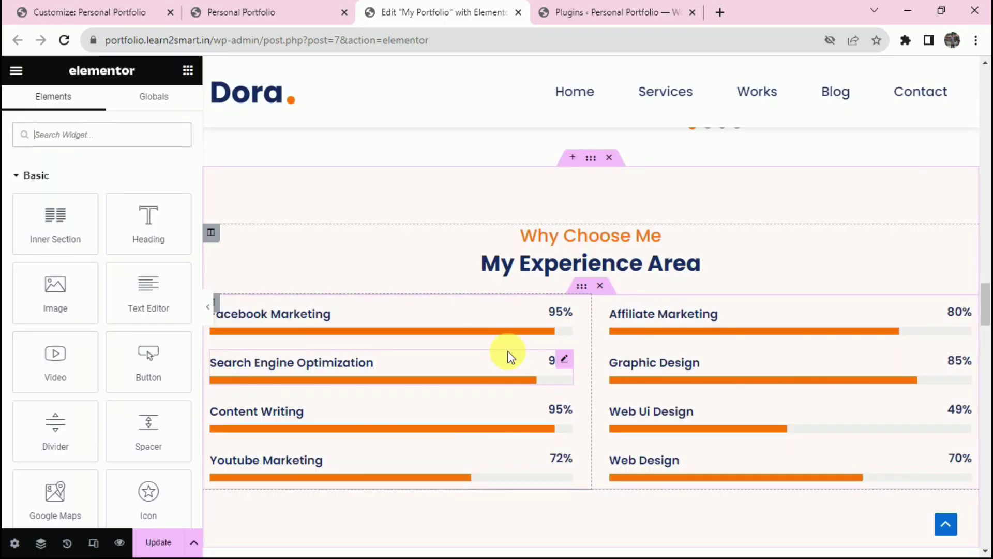
Use the Navigator to select the skills section and its Facebook Marketing skill bar.
{"action": "key", "text": "ctrl+i"}
{"action": "left_click", "coordinate": [569, 181]}
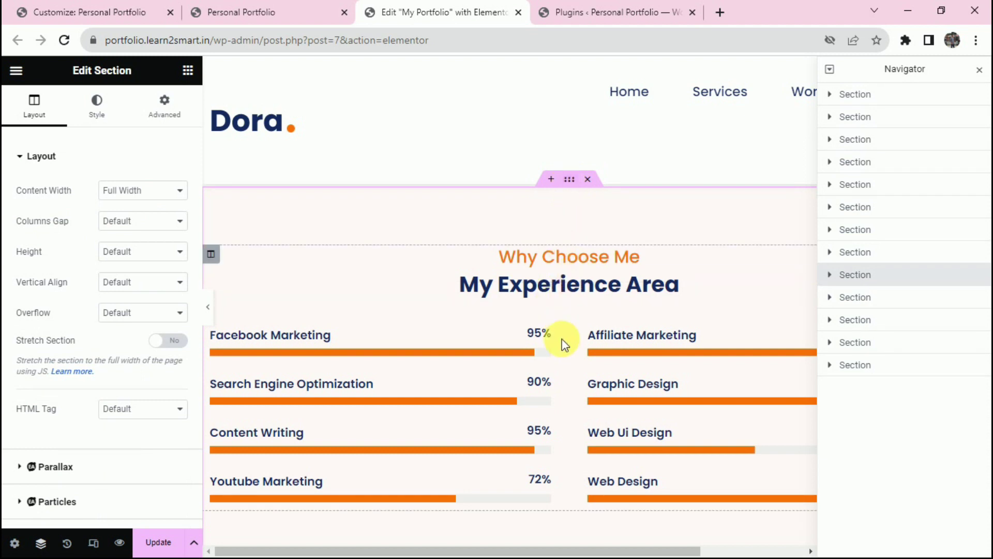
{"action": "left_click", "coordinate": [569, 310]}
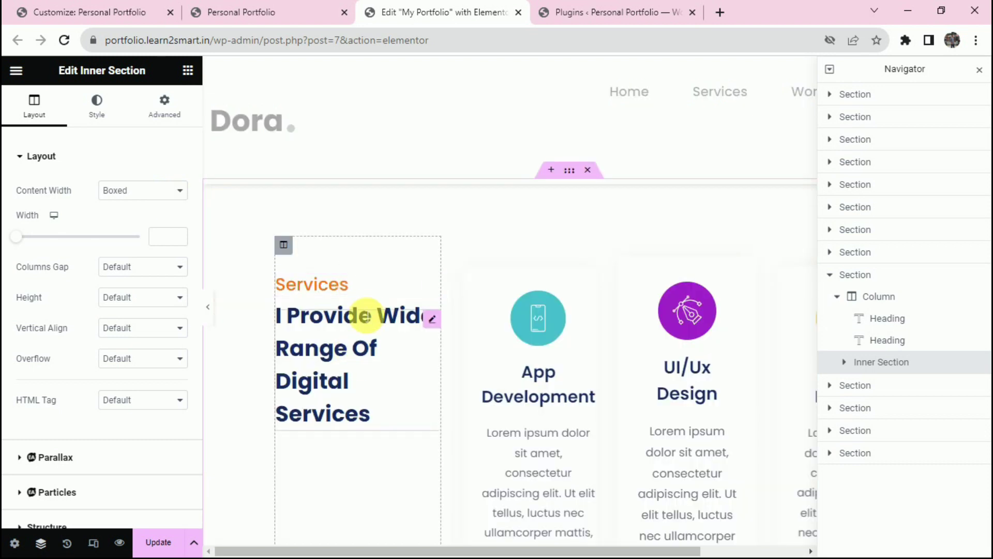
{"action": "scroll", "coordinate": [393, 341], "scroll_direction": "down", "scroll_amount": 5}
{"action": "scroll", "coordinate": [508, 390], "scroll_direction": "down", "scroll_amount": 3}
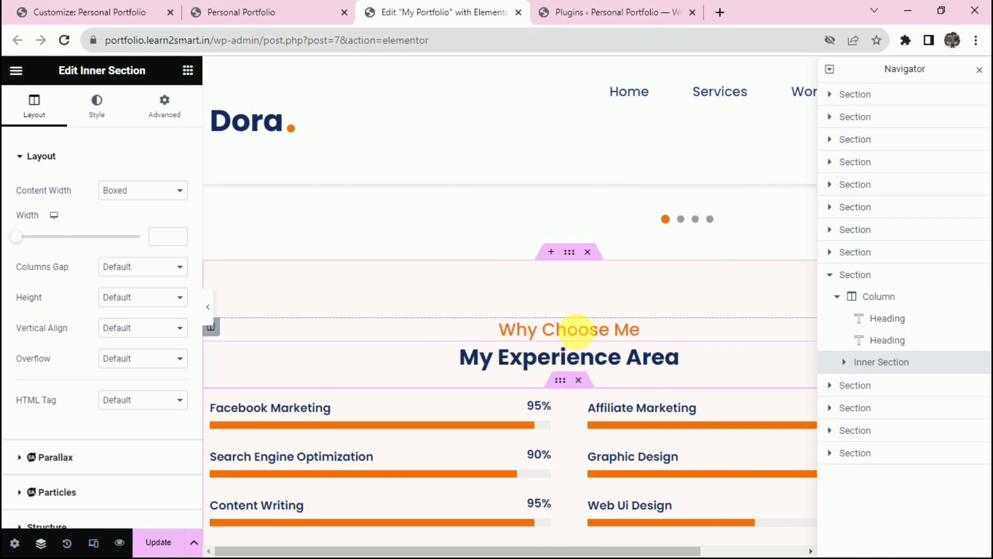
{"action": "scroll", "coordinate": [301, 275], "scroll_direction": "down", "scroll_amount": 3}
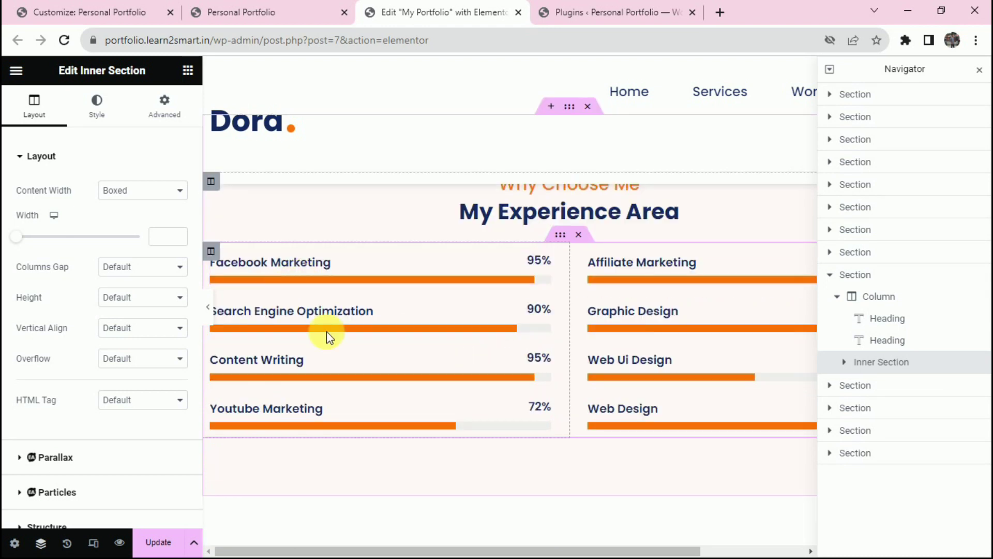
{"action": "left_click", "coordinate": [355, 265]}
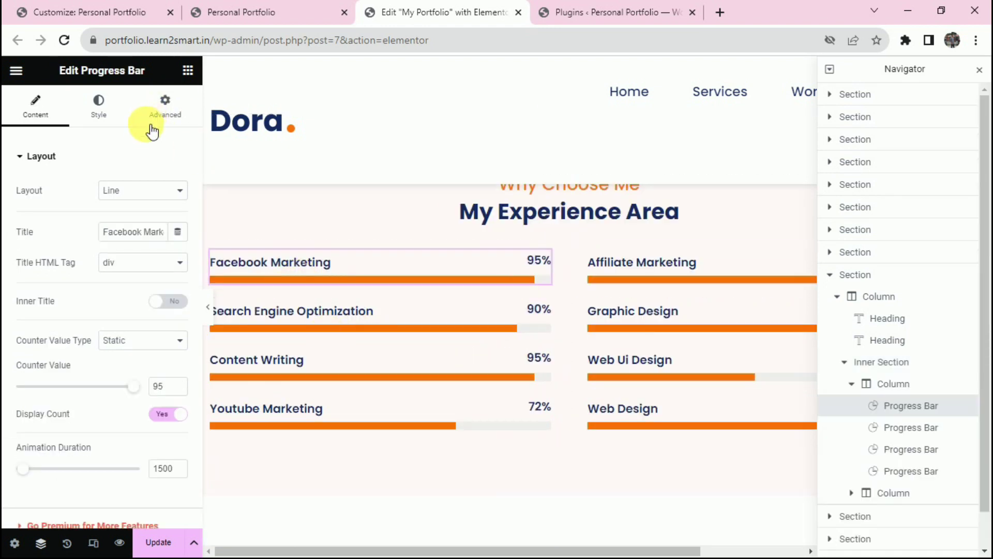
Search 'prog', drag in a Progress Bar above Facebook Marketing, then undo it.
{"action": "left_click", "coordinate": [188, 70]}
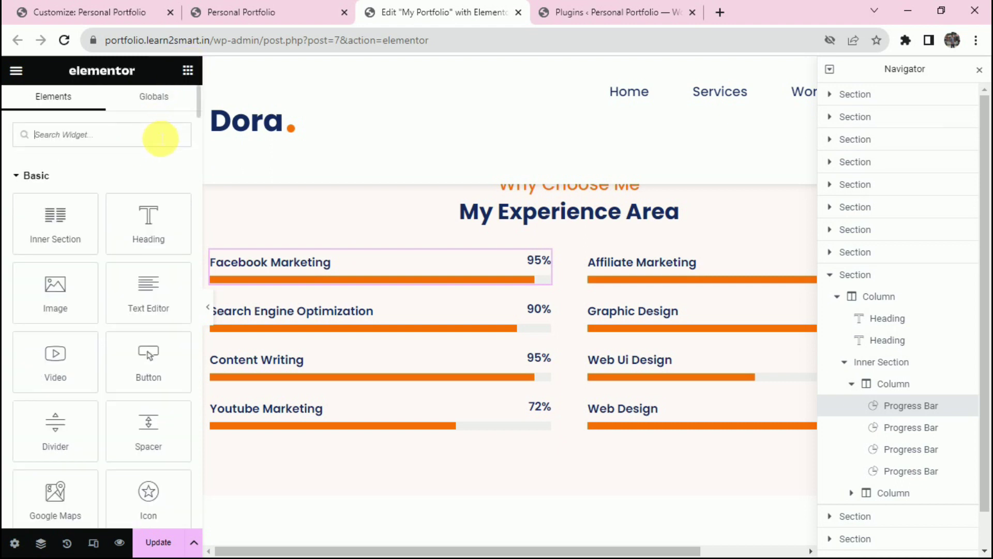
{"action": "type", "text": "prog"}
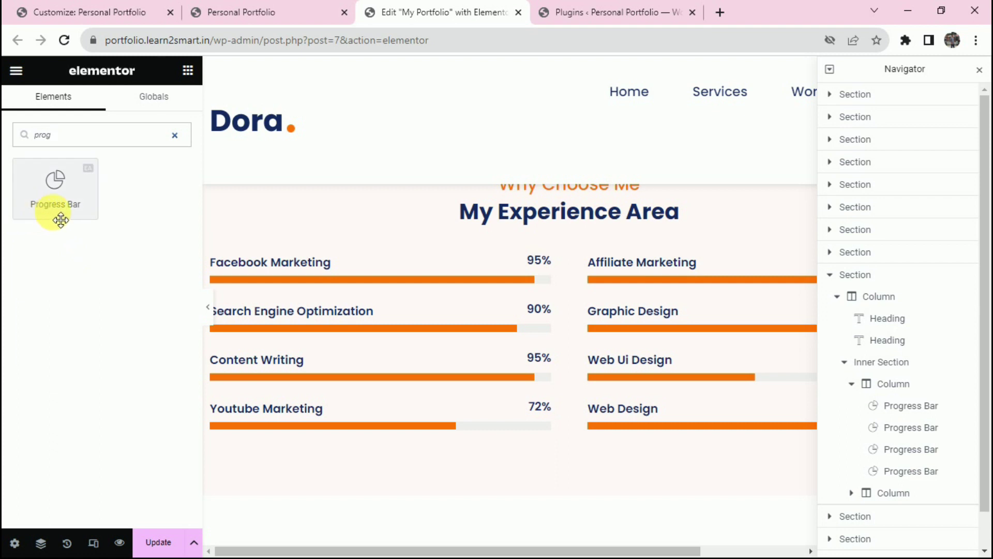
{"action": "left_click_drag", "start_coordinate": [72, 204], "coordinate": [362, 257]}
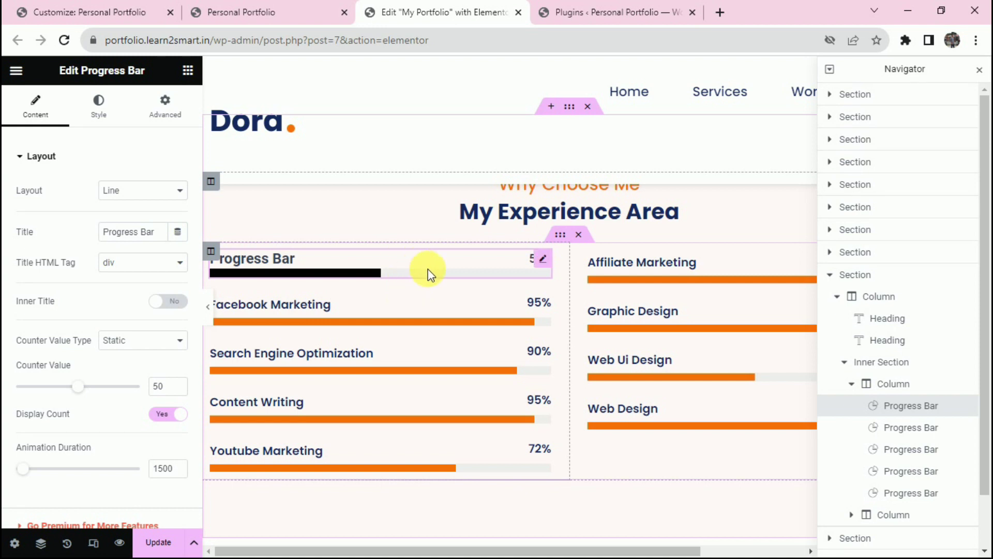
{"action": "key", "text": "ctrl+z"}
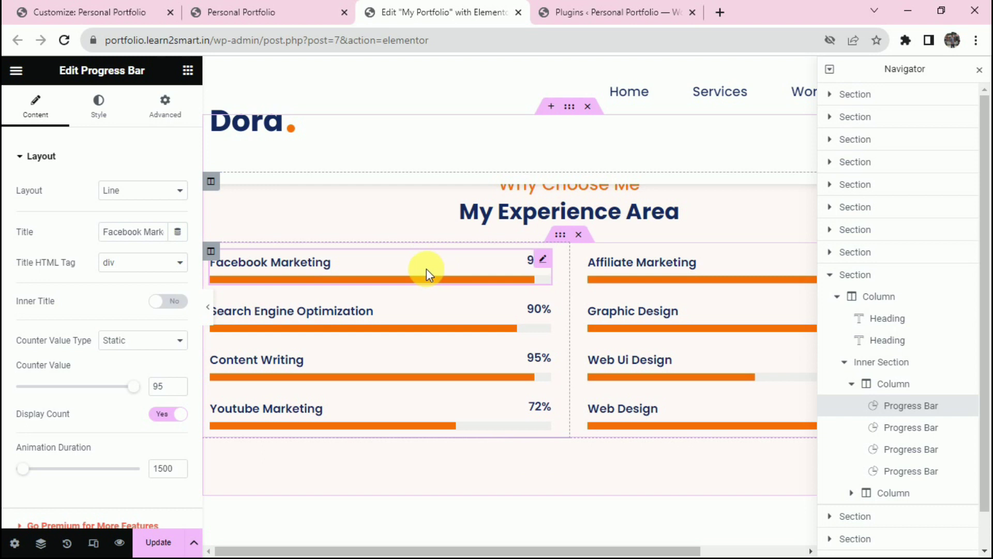
Review Facebook Marketing's content options: Line layout, div title tag, Static counter 95, 1500 animation duration.
{"action": "left_click", "coordinate": [127, 193]}
{"action": "left_click", "coordinate": [132, 214]}
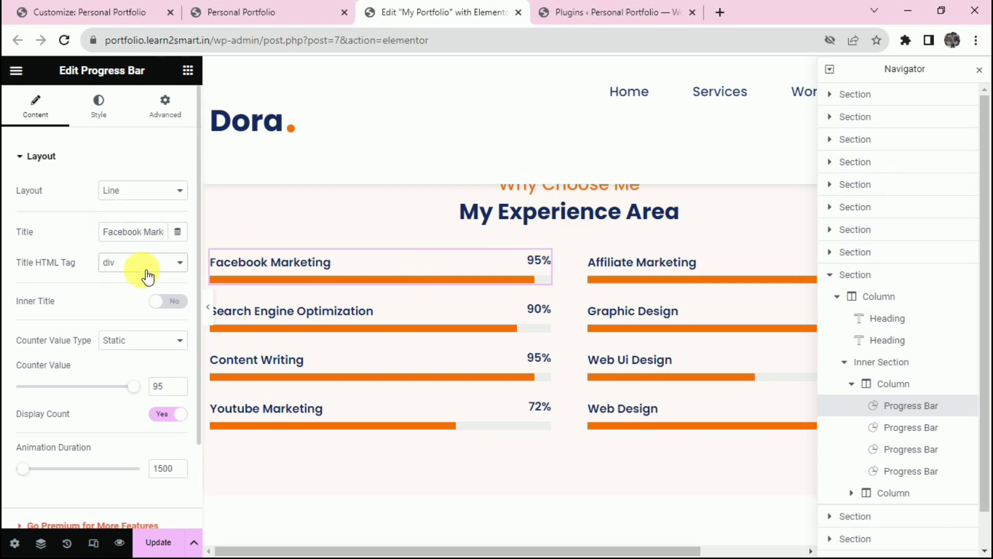
{"action": "left_click", "coordinate": [146, 270]}
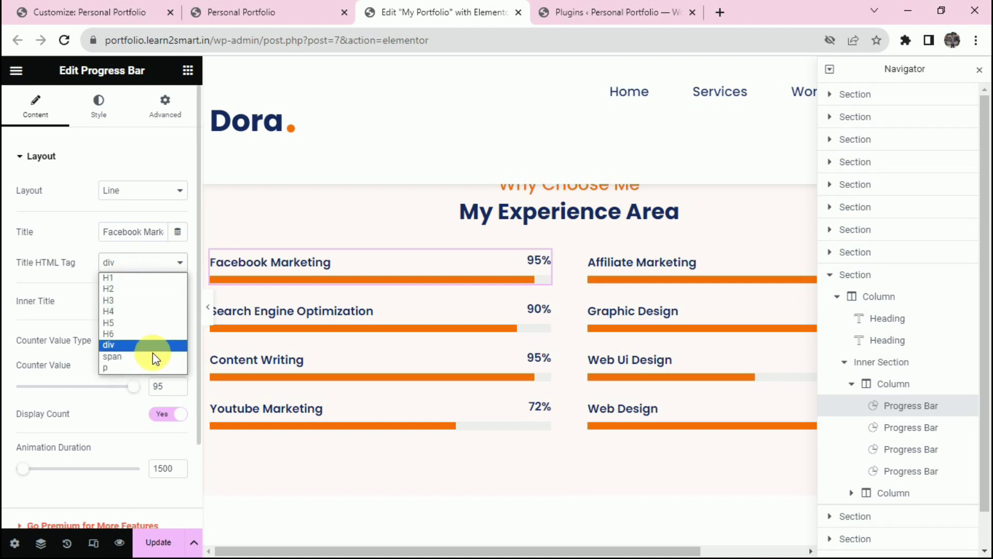
{"action": "left_click", "coordinate": [78, 233]}
{"action": "scroll", "coordinate": [84, 250], "scroll_direction": "down", "scroll_amount": 2}
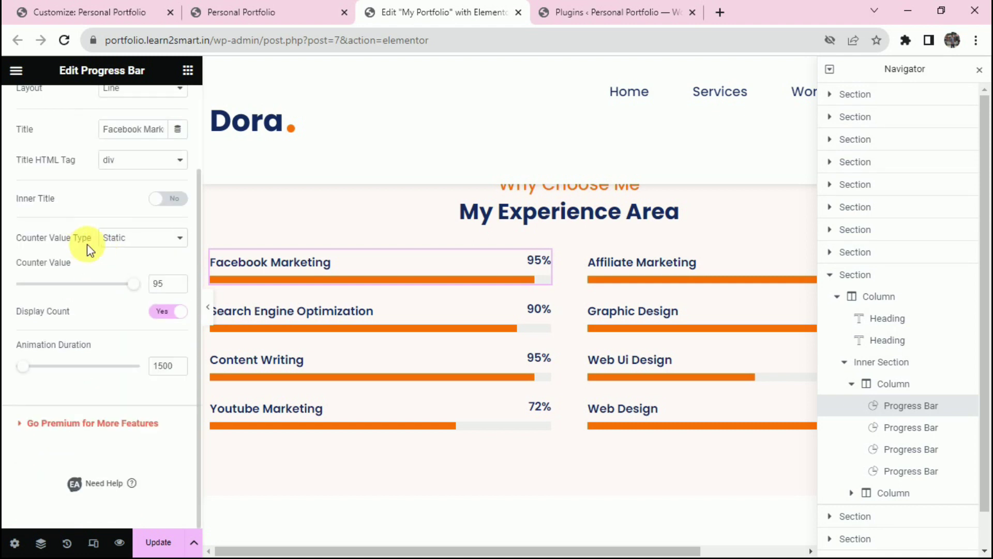
{"action": "left_click", "coordinate": [142, 238]}
{"action": "left_click", "coordinate": [146, 252]}
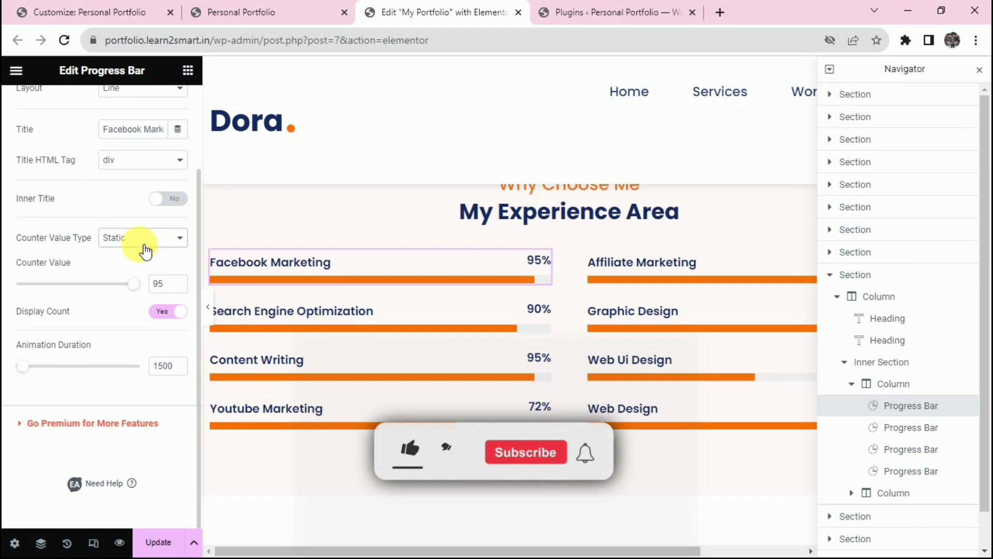
{"action": "double_click", "coordinate": [158, 283]}
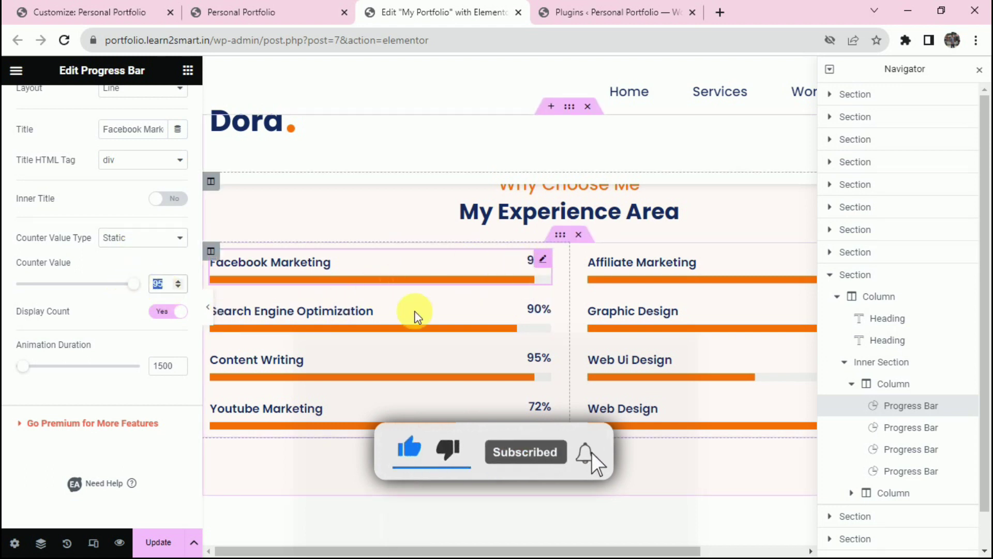
{"action": "left_click", "coordinate": [177, 314]}
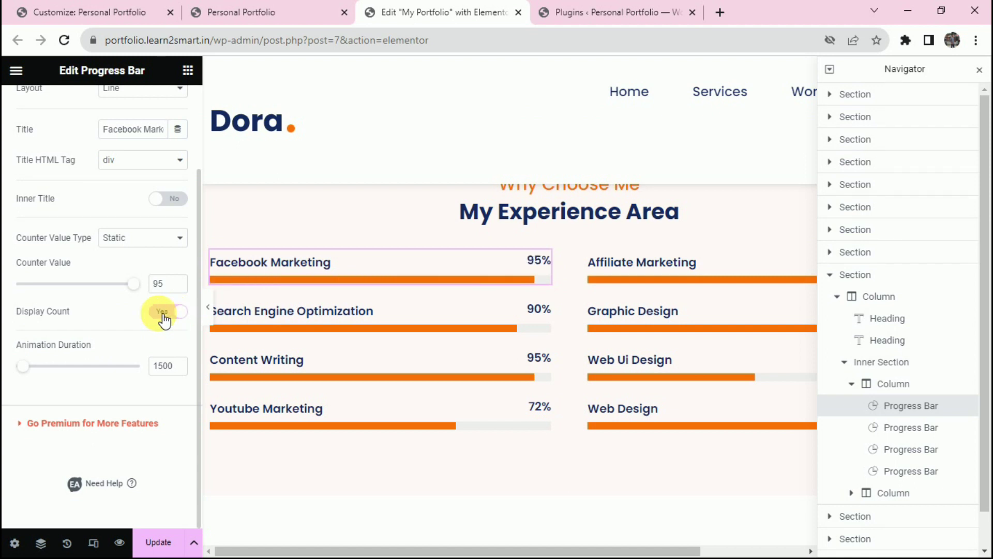
{"action": "left_click", "coordinate": [155, 366]}
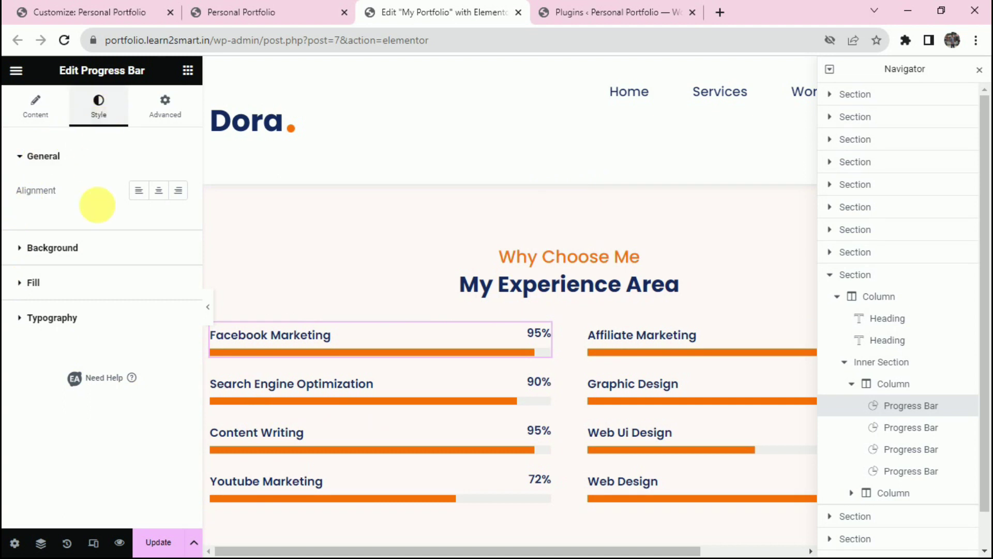
Review the bar's background, fill and typography style settings, then save the page.
{"action": "left_click", "coordinate": [100, 248]}
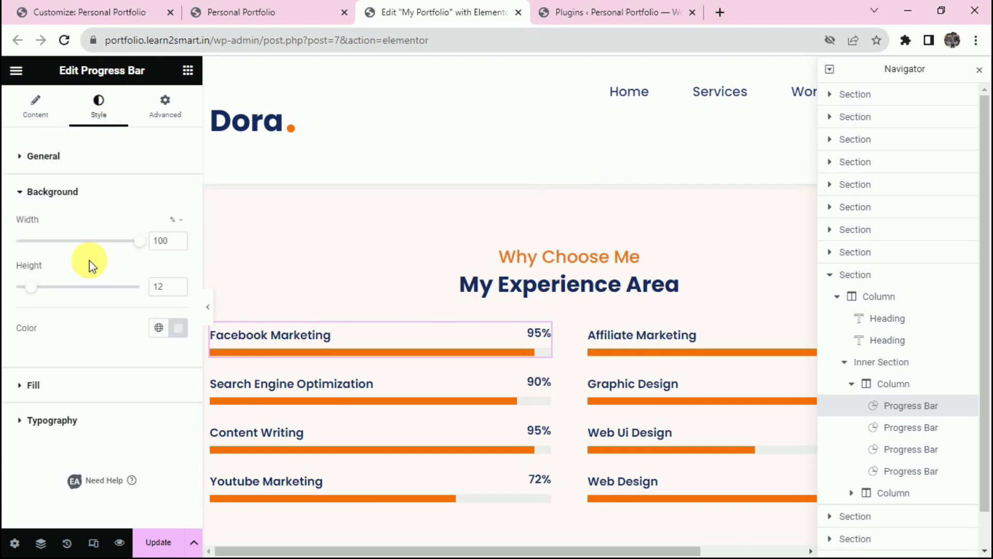
{"action": "left_click", "coordinate": [82, 397]}
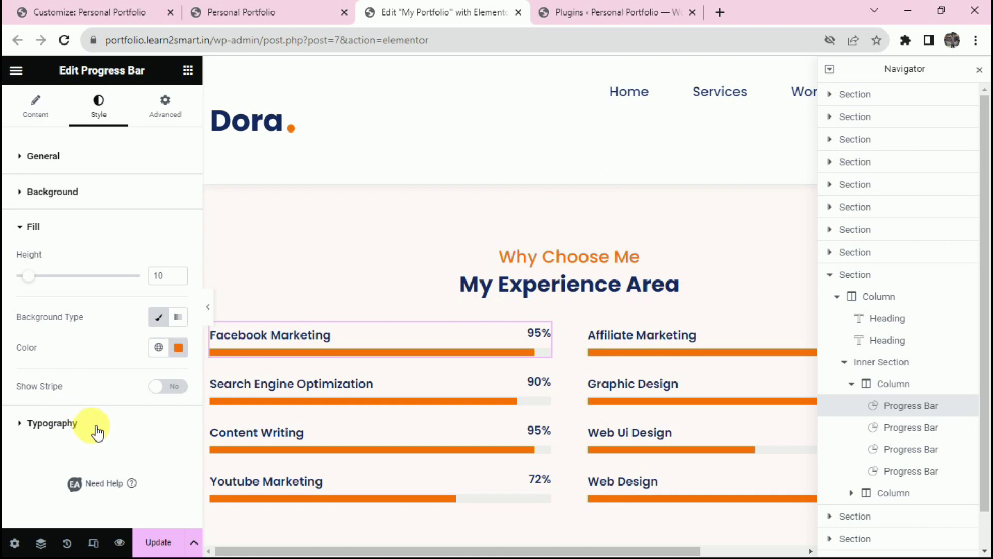
{"action": "left_click", "coordinate": [51, 423]}
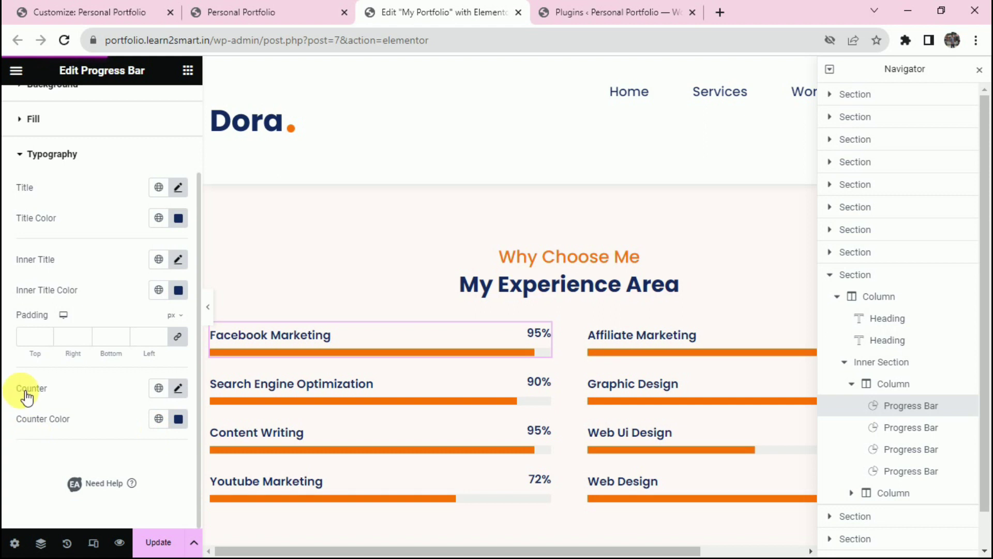
{"action": "left_click_drag", "start_coordinate": [47, 392], "coordinate": [8, 382]}
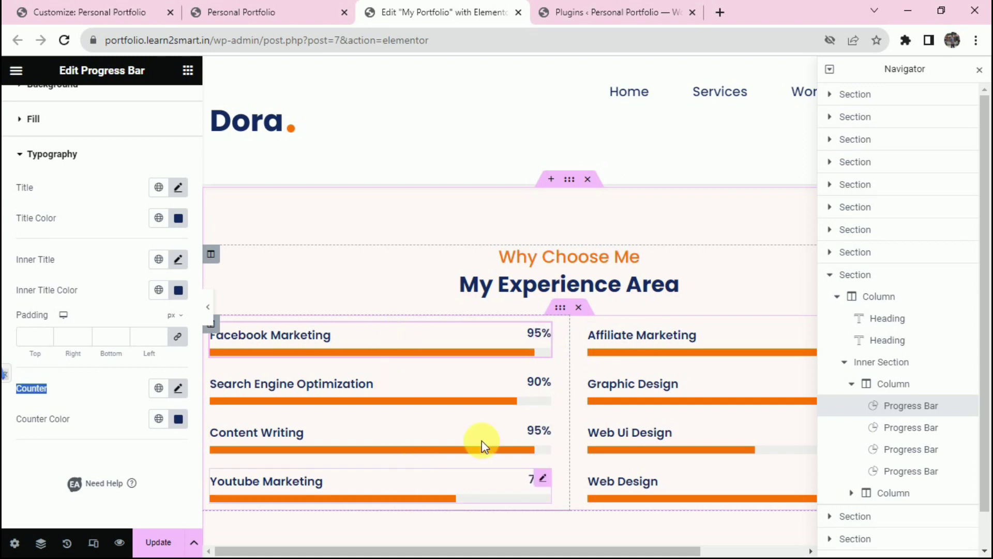
{"action": "scroll", "coordinate": [483, 440], "scroll_direction": "down", "scroll_amount": 1}
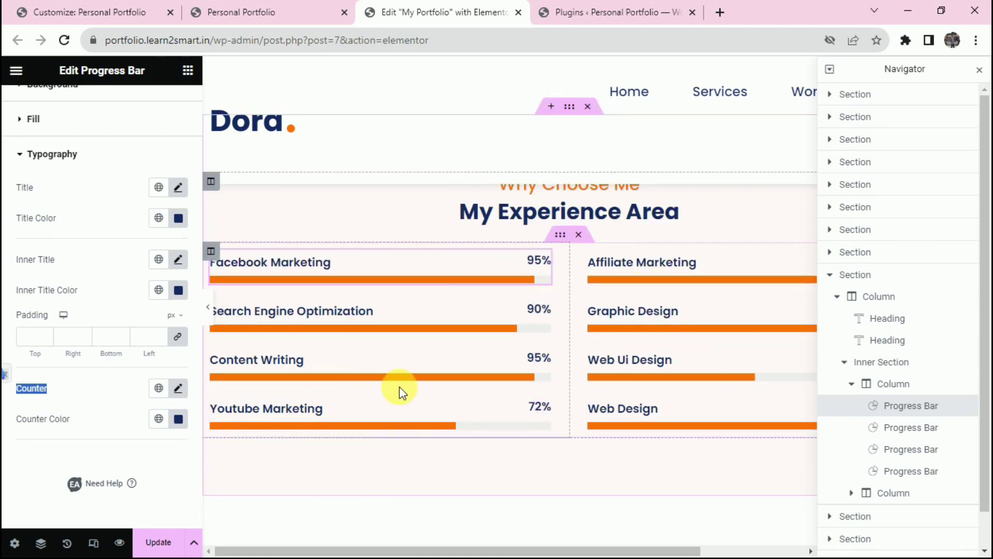
{"action": "key", "text": "ctrl+s"}
Select the My Experience Area section, then reload the live Personal Portfolio site tab.
{"action": "scroll", "coordinate": [575, 277], "scroll_direction": "up", "scroll_amount": 3}
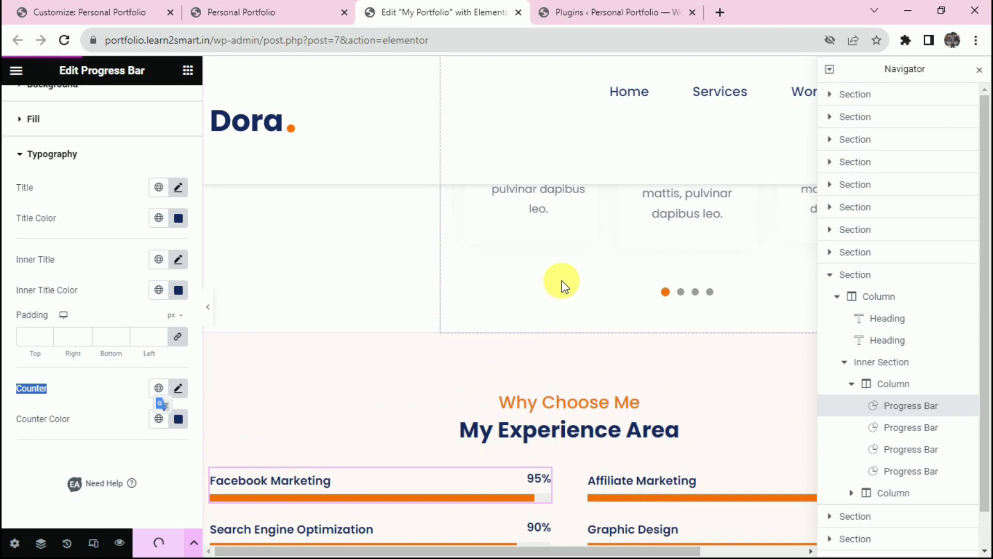
{"action": "scroll", "coordinate": [566, 384], "scroll_direction": "down", "scroll_amount": 1}
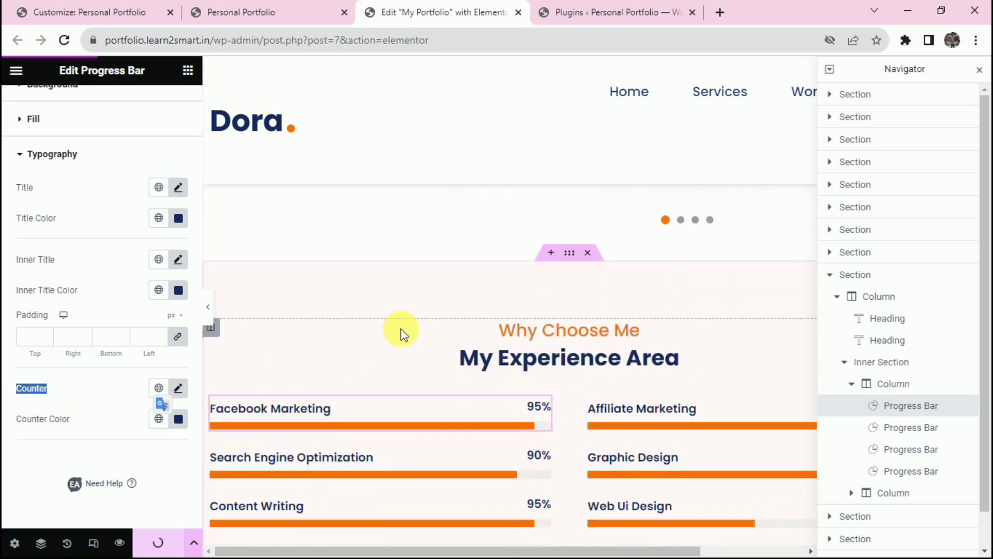
{"action": "left_click", "coordinate": [569, 254]}
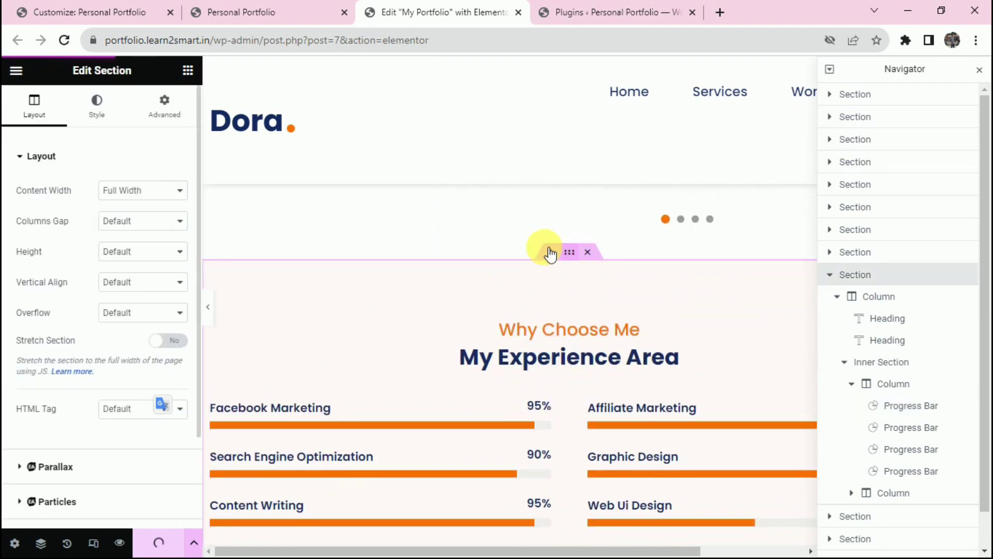
{"action": "scroll", "coordinate": [583, 367], "scroll_direction": "down", "scroll_amount": 3}
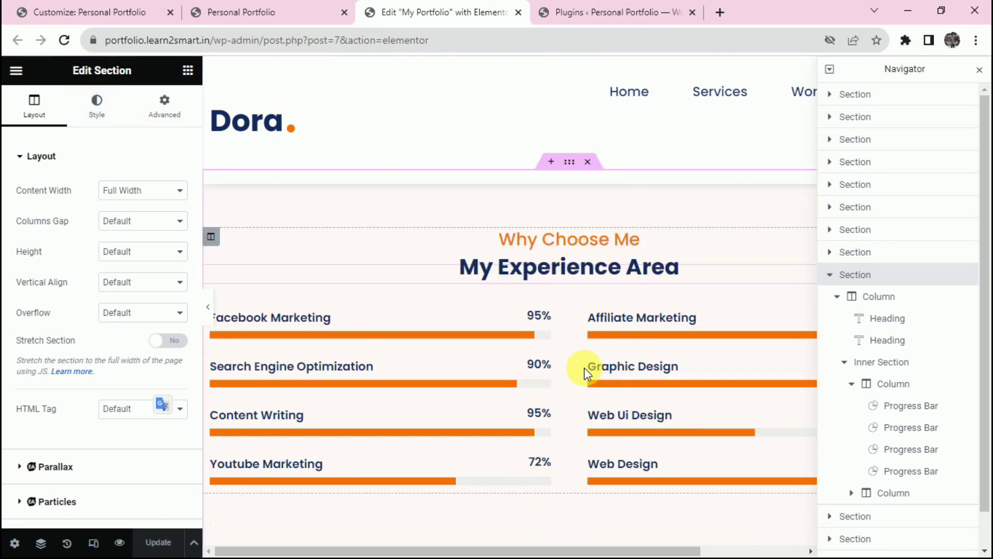
{"action": "scroll", "coordinate": [248, 286], "scroll_direction": "up", "scroll_amount": 3}
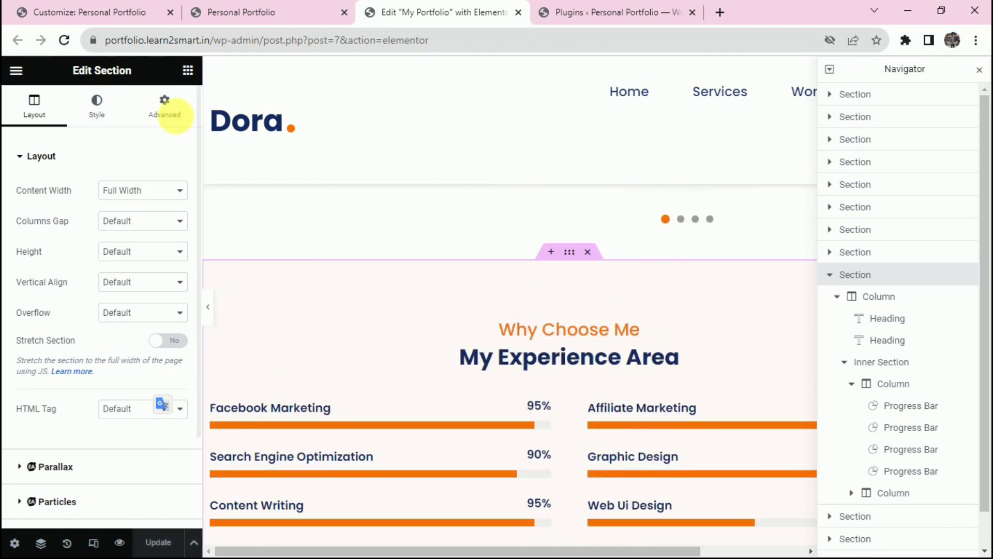
{"action": "key", "text": "ctrl+shift+Tab"}
{"action": "key", "text": "F5"}
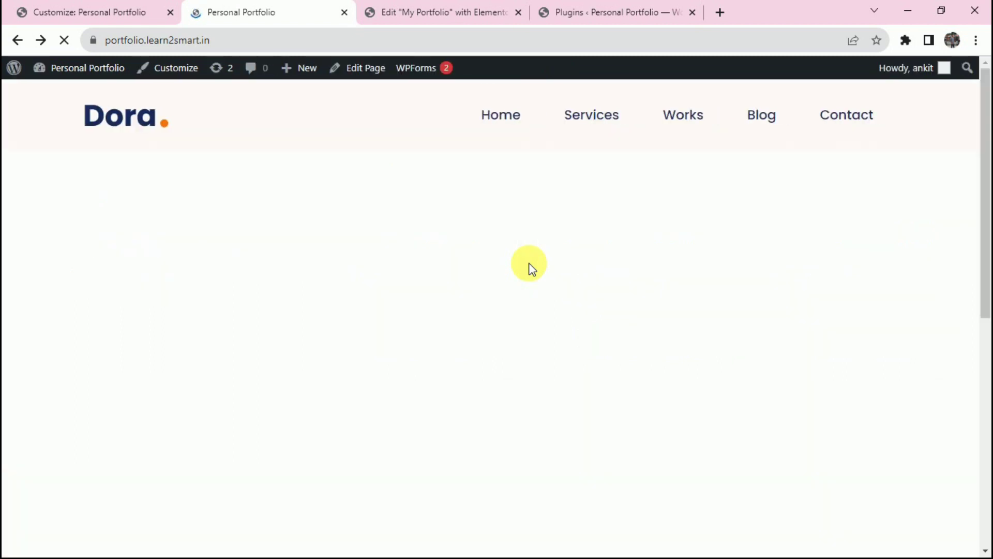
Compare the live site with the Dora demo's My Amazing Works portfolio heading.
{"action": "scroll", "coordinate": [373, 280], "scroll_direction": "down", "scroll_amount": 1}
{"action": "scroll", "coordinate": [373, 280], "scroll_direction": "up", "scroll_amount": 2}
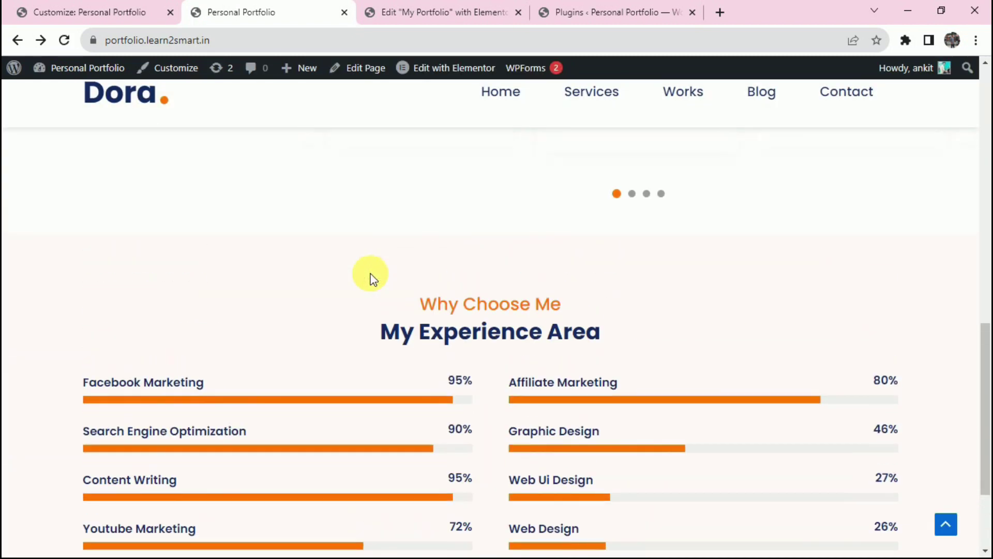
{"action": "key", "text": "alt+Tab"}
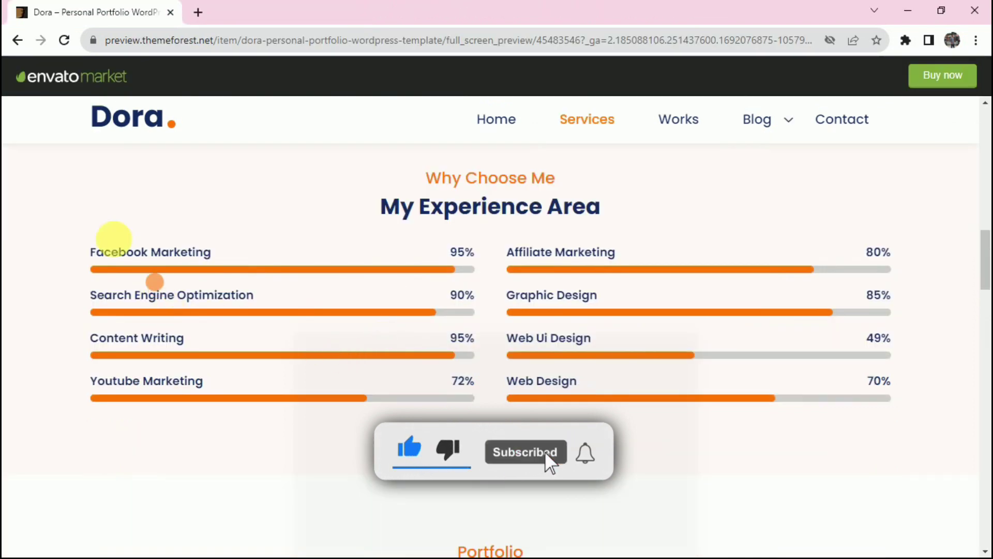
{"action": "key", "text": "alt+Tab"}
{"action": "key", "text": "alt+Tab"}
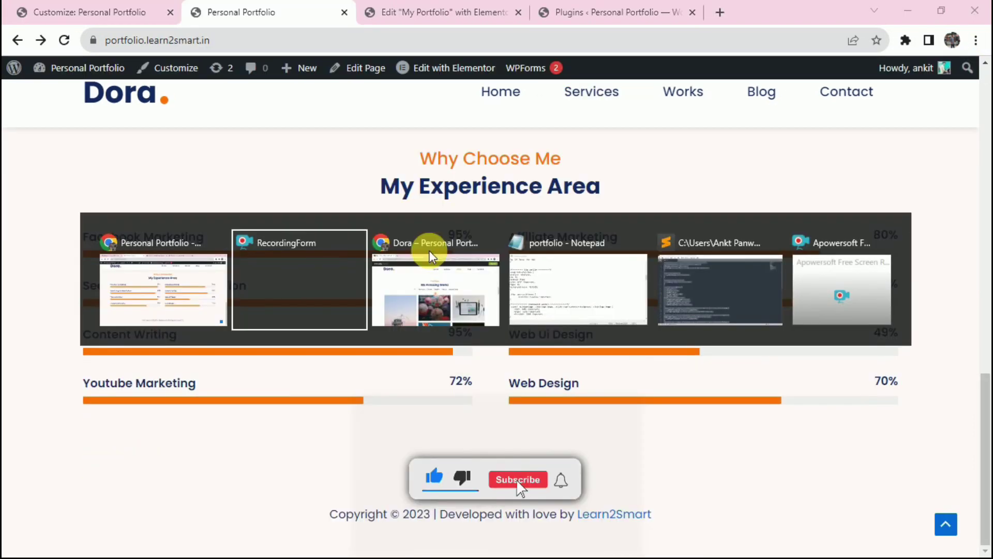
{"action": "left_click", "coordinate": [429, 251]}
{"action": "scroll", "coordinate": [356, 255], "scroll_direction": "up", "scroll_amount": 5}
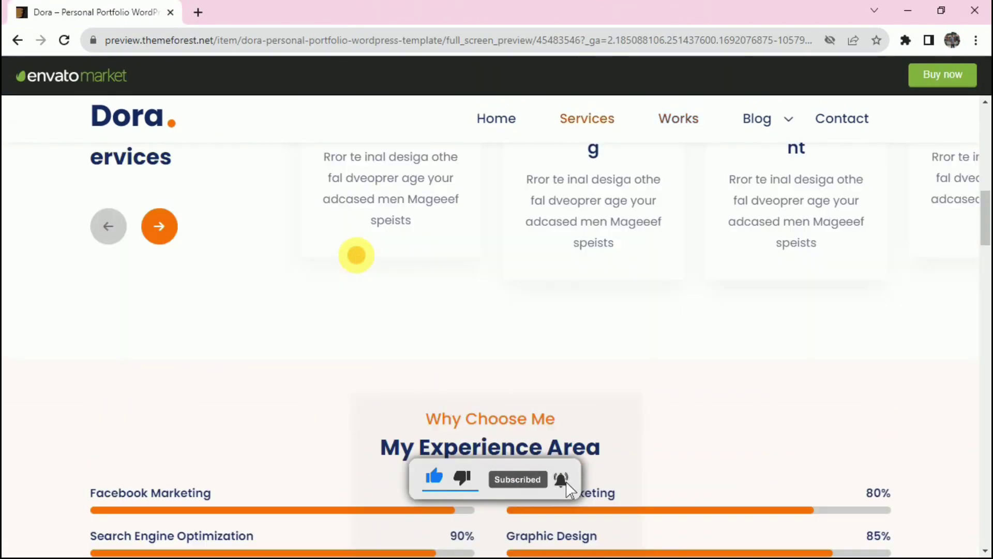
{"action": "scroll", "coordinate": [356, 255], "scroll_direction": "down", "scroll_amount": 3}
{"action": "scroll", "coordinate": [356, 255], "scroll_direction": "down", "scroll_amount": 5}
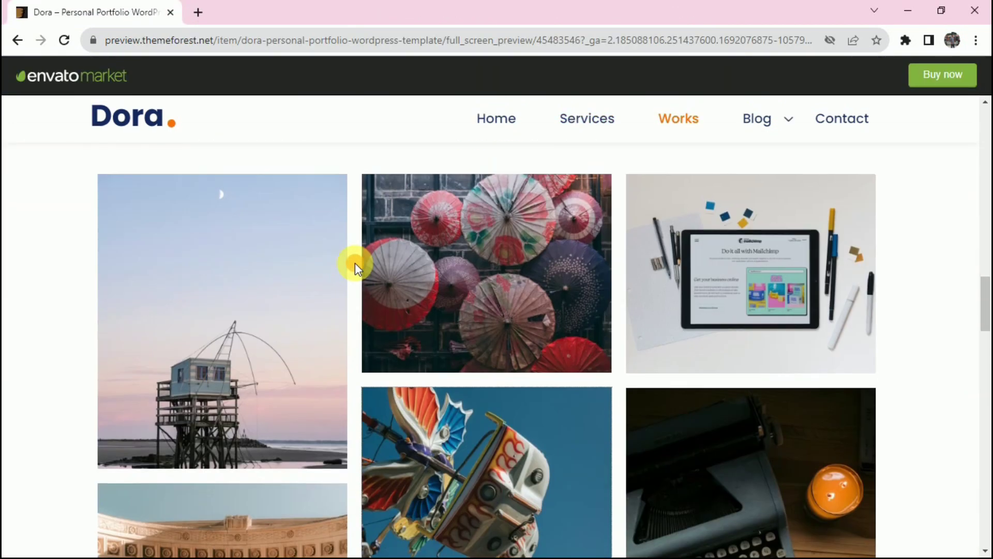
{"action": "scroll", "coordinate": [354, 263], "scroll_direction": "up", "scroll_amount": 4}
{"action": "left_click_drag", "start_coordinate": [310, 295], "coordinate": [716, 293]}
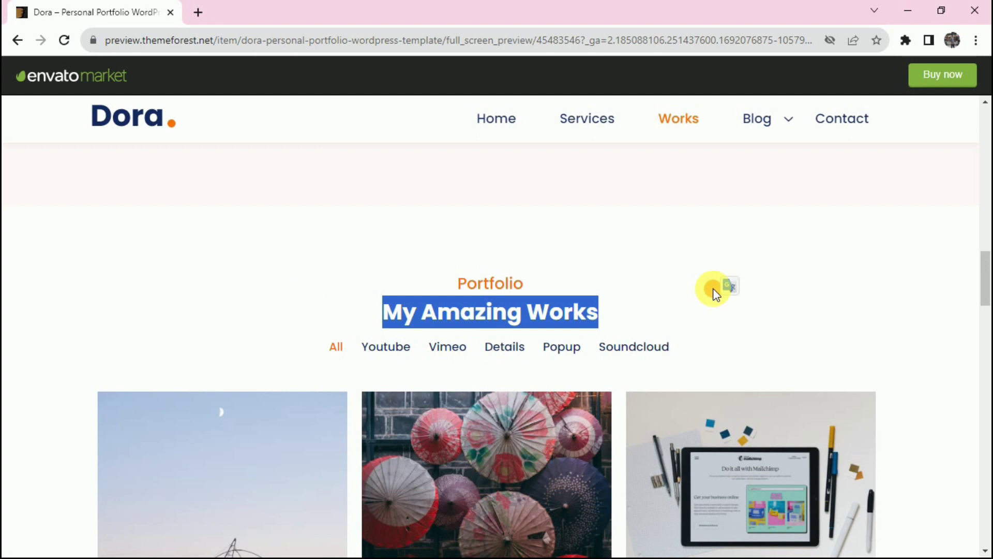
{"action": "left_click", "coordinate": [710, 290]}
{"action": "left_click_drag", "start_coordinate": [377, 295], "coordinate": [461, 304]}
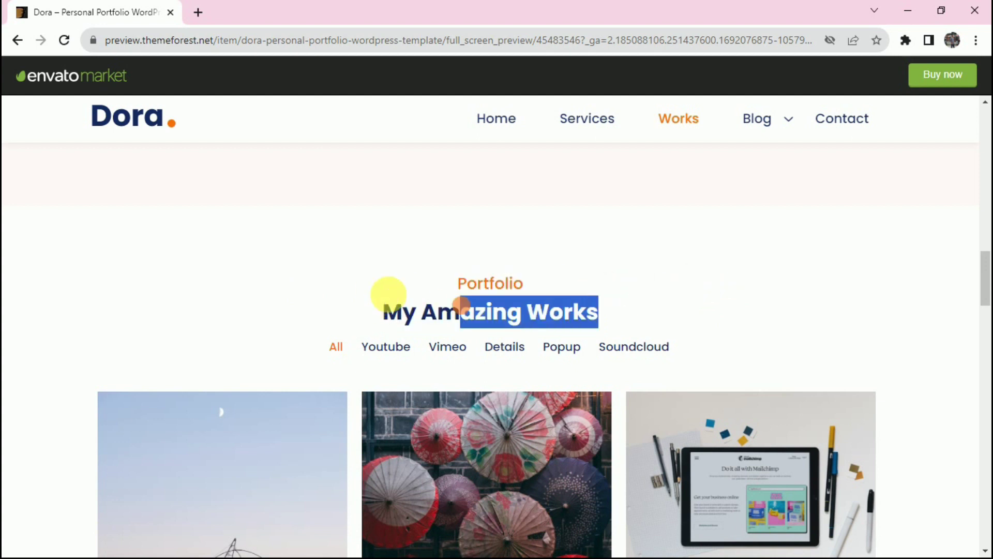
Insert the saved Portfolio Section template from Elementor's My Templates.
{"action": "key", "text": "alt+Tab"}
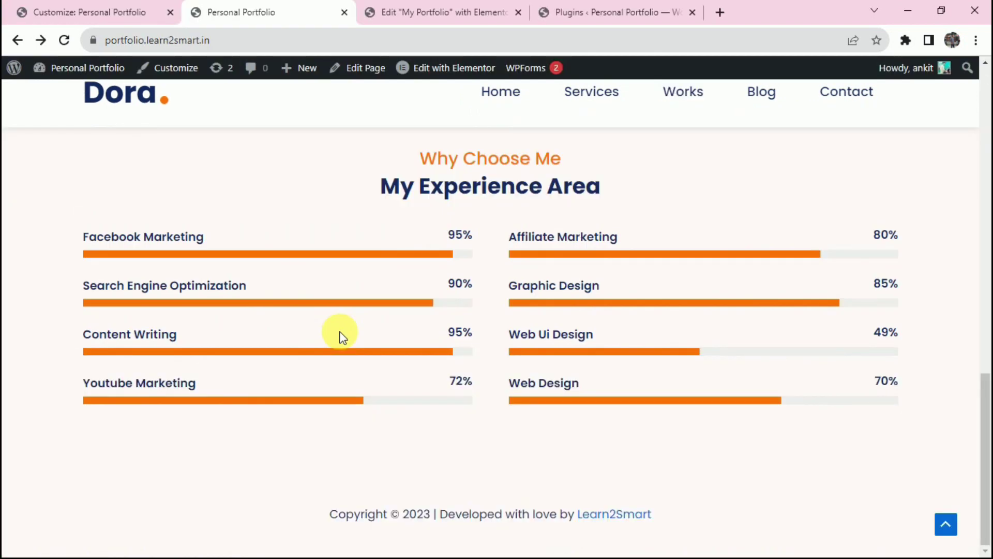
{"action": "key", "text": "alt+Tab"}
{"action": "left_click", "coordinate": [741, 322]}
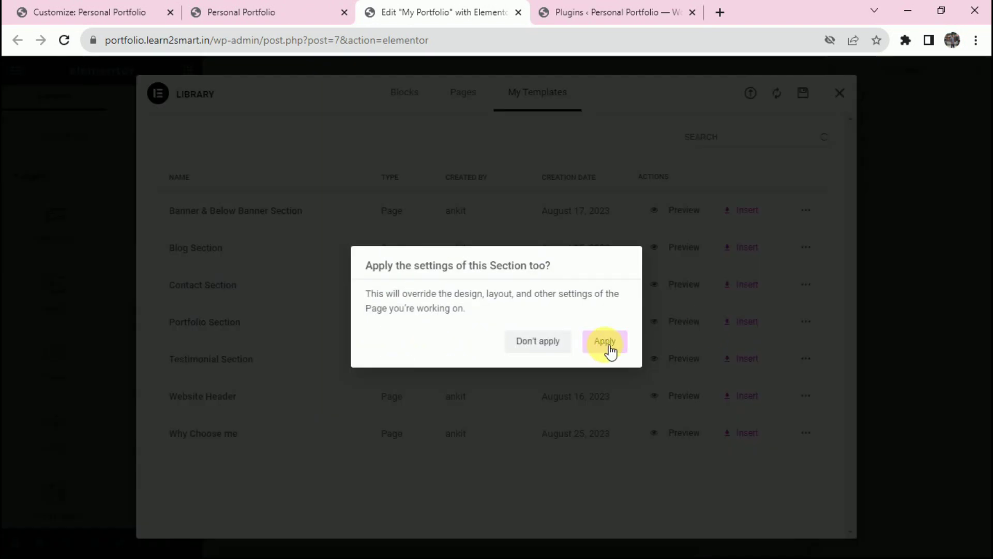
Apply the Portfolio Section template's settings, then go to the WordPress installed plugins page.
{"action": "left_click", "coordinate": [607, 343]}
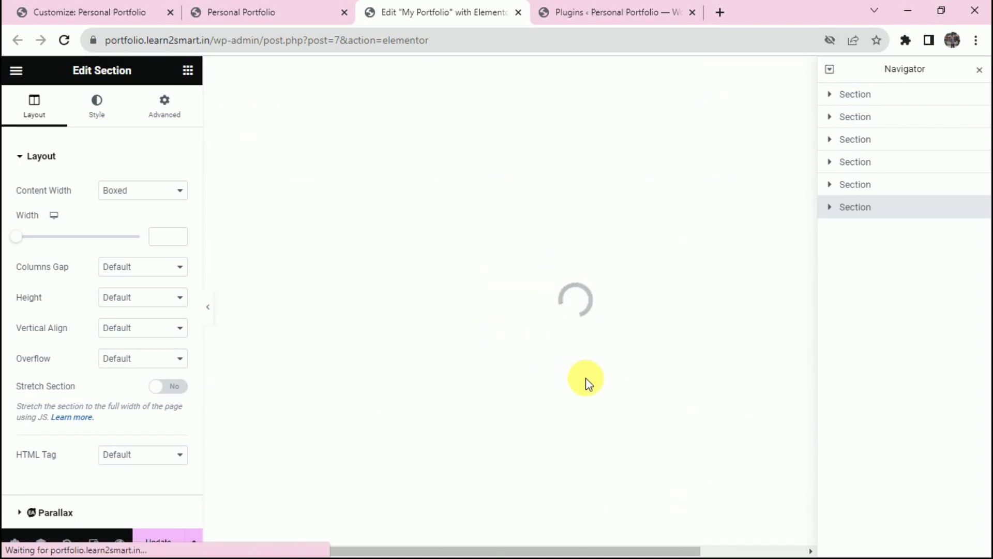
{"action": "left_click", "coordinate": [595, 12]}
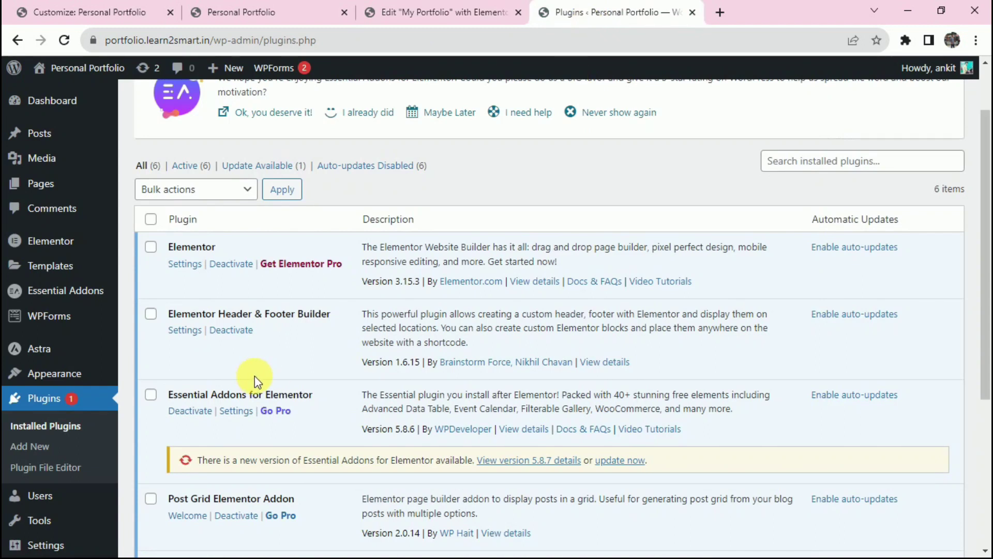
Update Essential Addons for Elementor, then return to the editor's portfolio image grid.
{"action": "scroll", "coordinate": [255, 382], "scroll_direction": "down", "scroll_amount": 4}
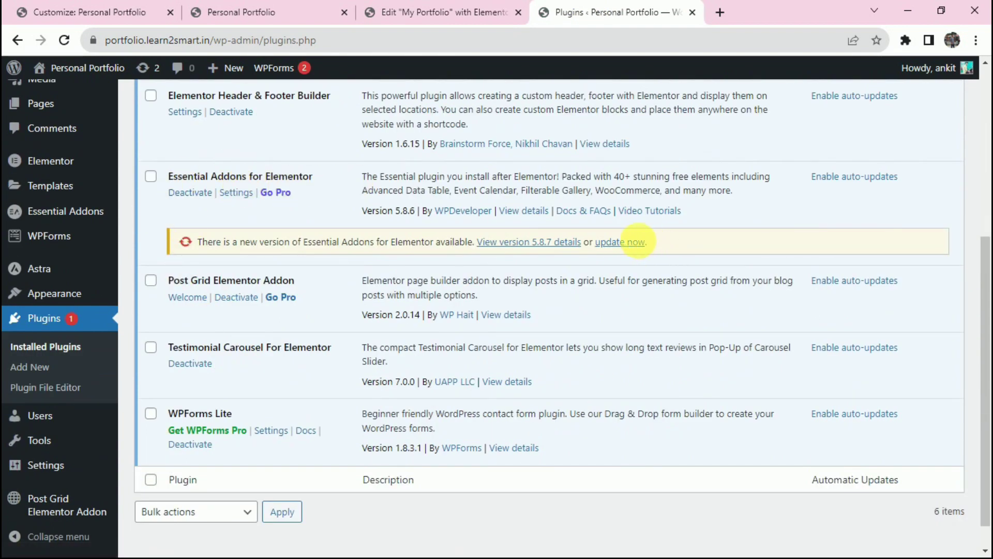
{"action": "left_click", "coordinate": [633, 242]}
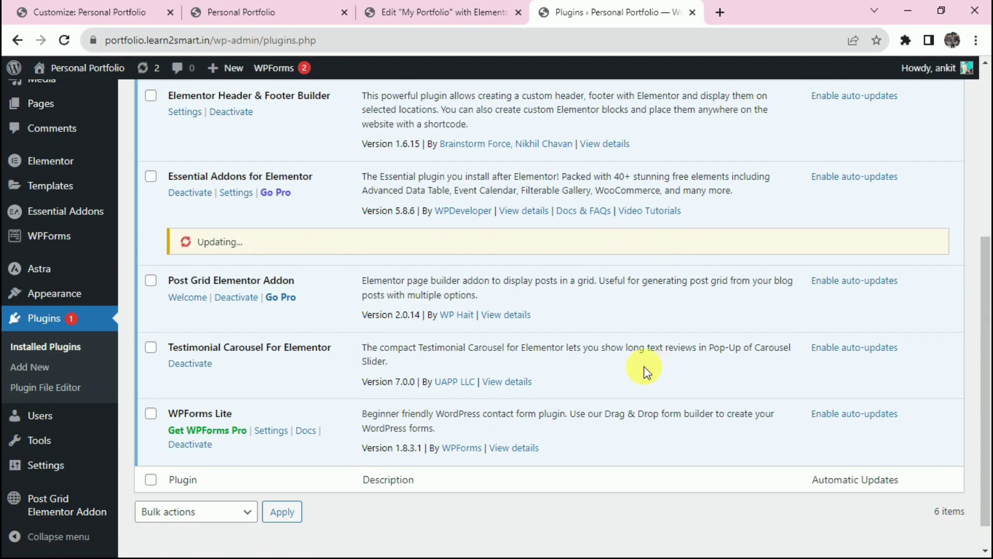
{"action": "key", "text": "ctrl+Page_Up"}
{"action": "scroll", "coordinate": [460, 336], "scroll_direction": "down", "scroll_amount": 4}
{"action": "scroll", "coordinate": [458, 336], "scroll_direction": "down", "scroll_amount": 5}
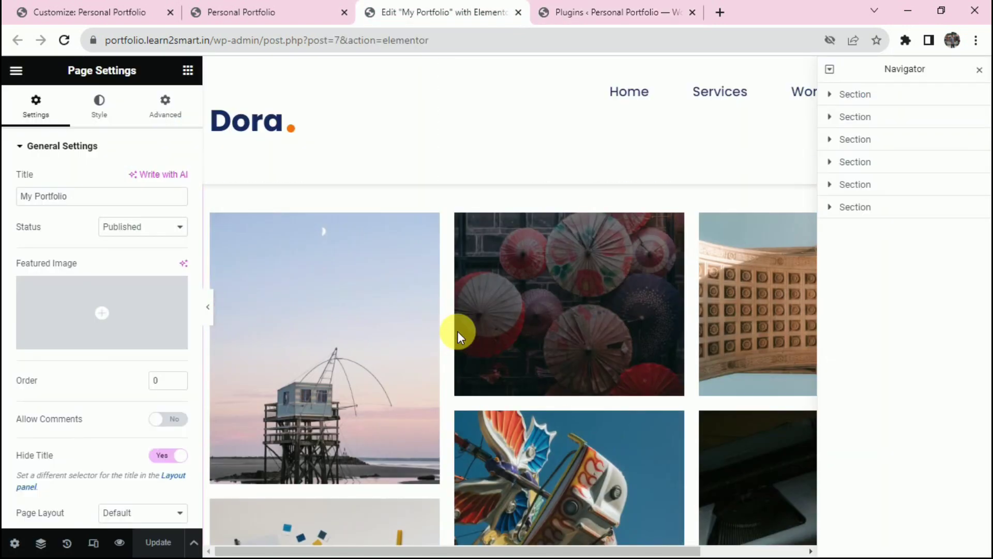
{"action": "scroll", "coordinate": [461, 333], "scroll_direction": "up", "scroll_amount": 3}
{"action": "left_click", "coordinate": [578, 180]}
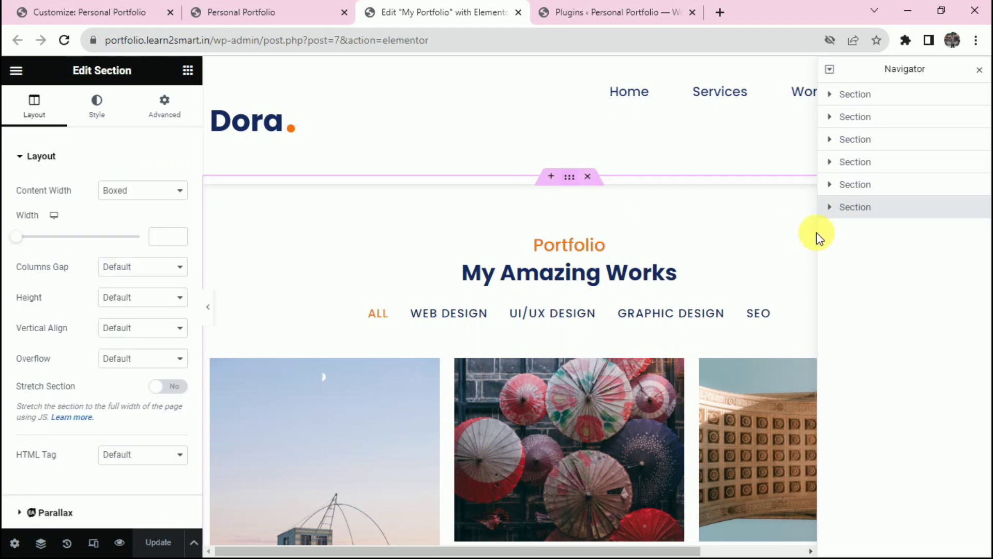
{"action": "left_click", "coordinate": [837, 228]}
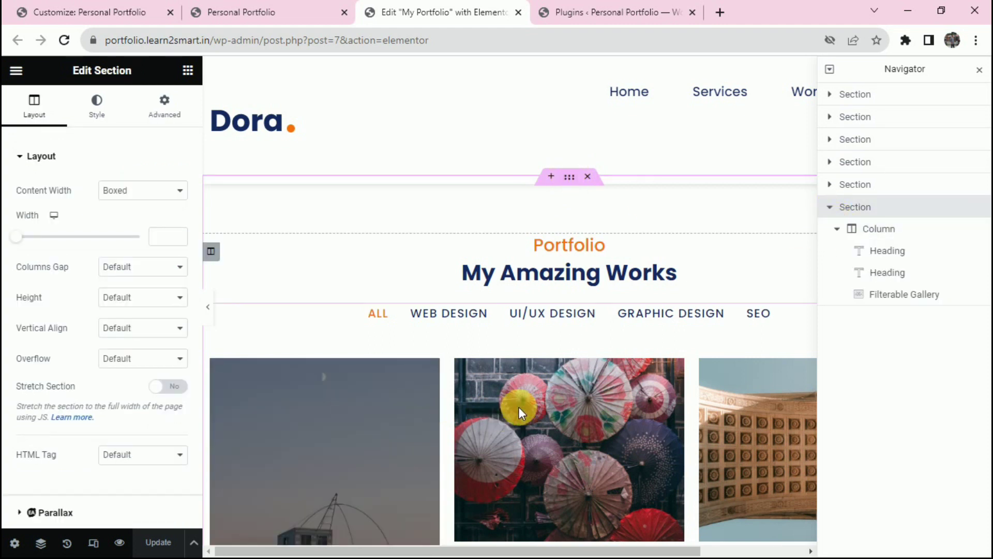
{"action": "left_click", "coordinate": [519, 407]}
{"action": "left_click", "coordinate": [188, 71]}
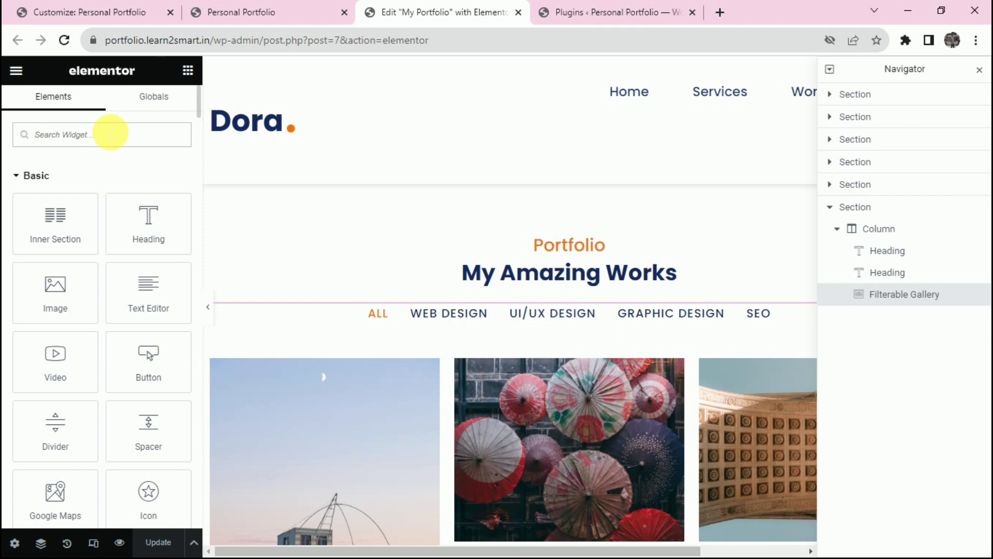
{"action": "left_click", "coordinate": [111, 134]}
{"action": "type", "text": "filte"}
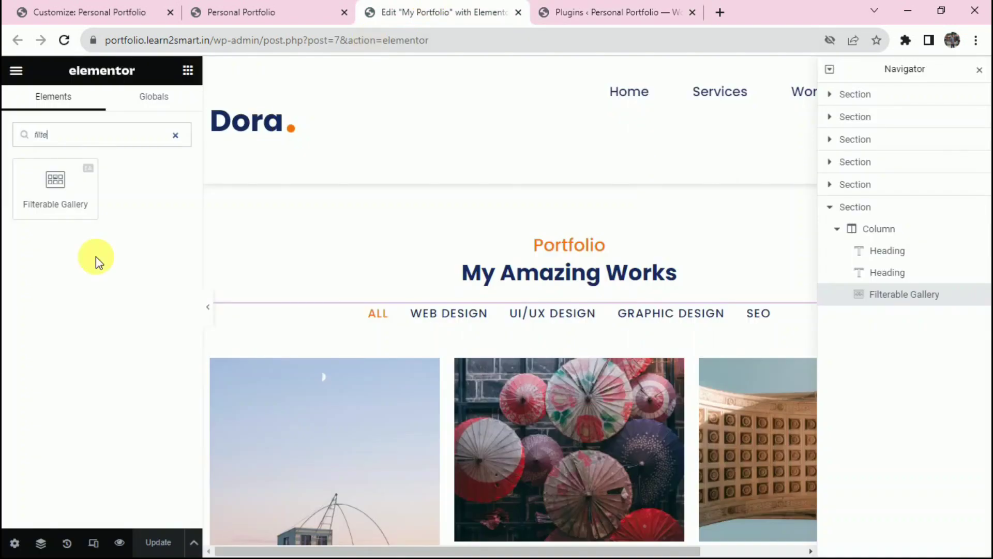
{"action": "left_click_drag", "start_coordinate": [74, 195], "coordinate": [464, 295]}
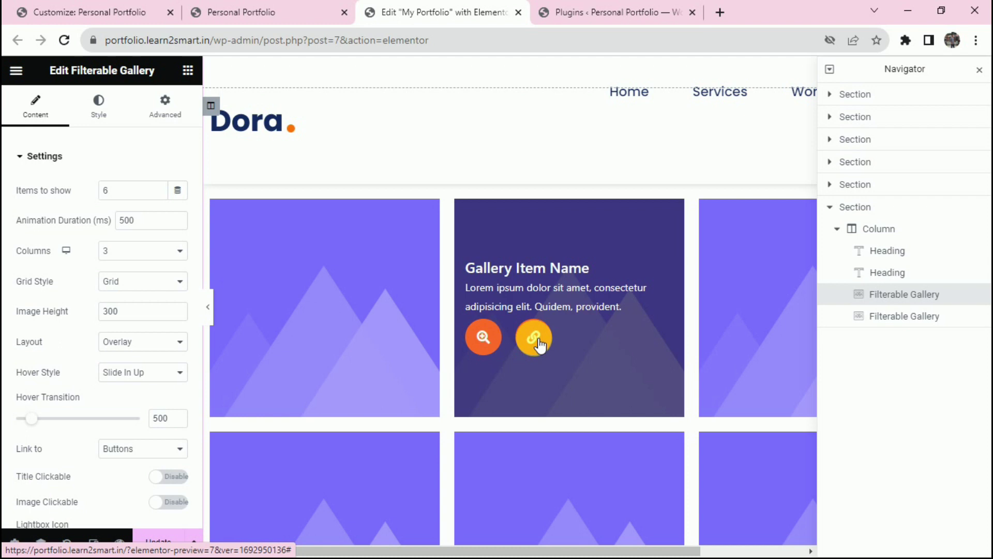
{"action": "right_click", "coordinate": [527, 279]}
{"action": "key", "text": "Delete"}
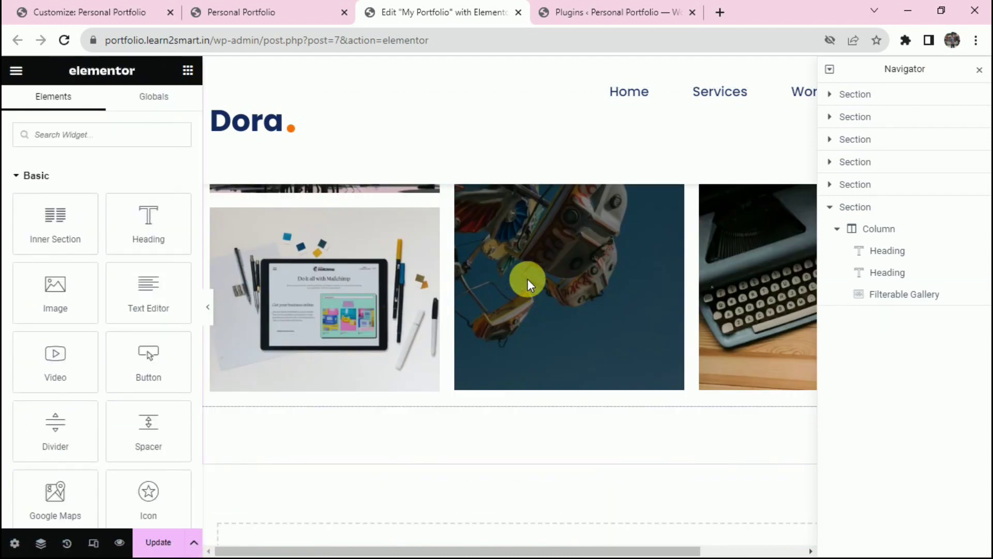
Select the Filterable Gallery, check Items to show and the 300 animation duration, and preview UI/UX filter.
{"action": "left_click", "coordinate": [542, 297]}
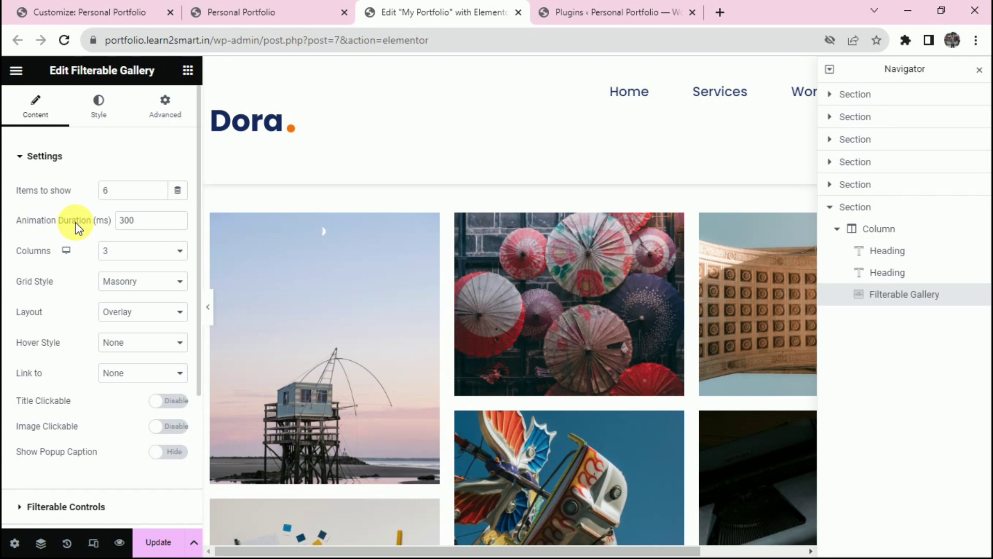
{"action": "left_click", "coordinate": [119, 195]}
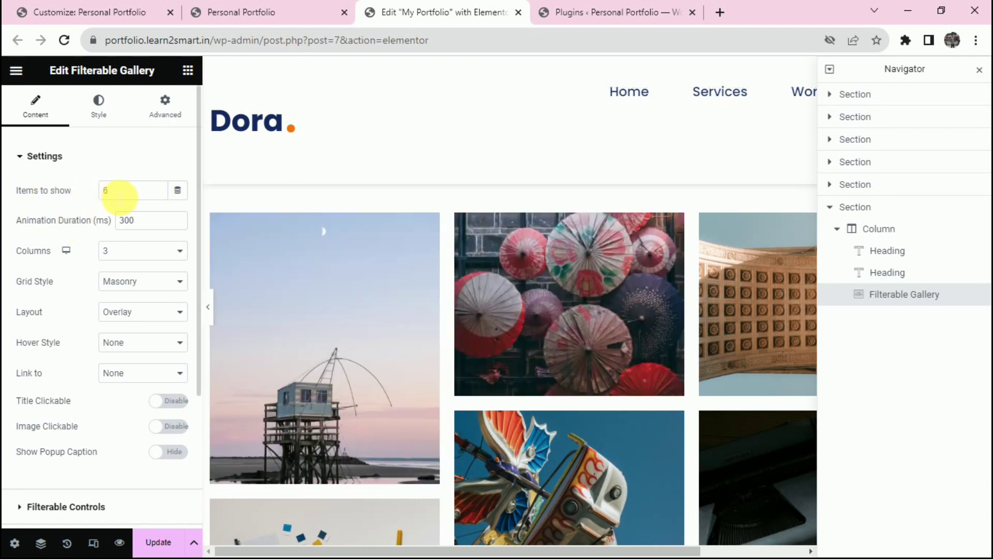
{"action": "scroll", "coordinate": [476, 358], "scroll_direction": "down", "scroll_amount": 4}
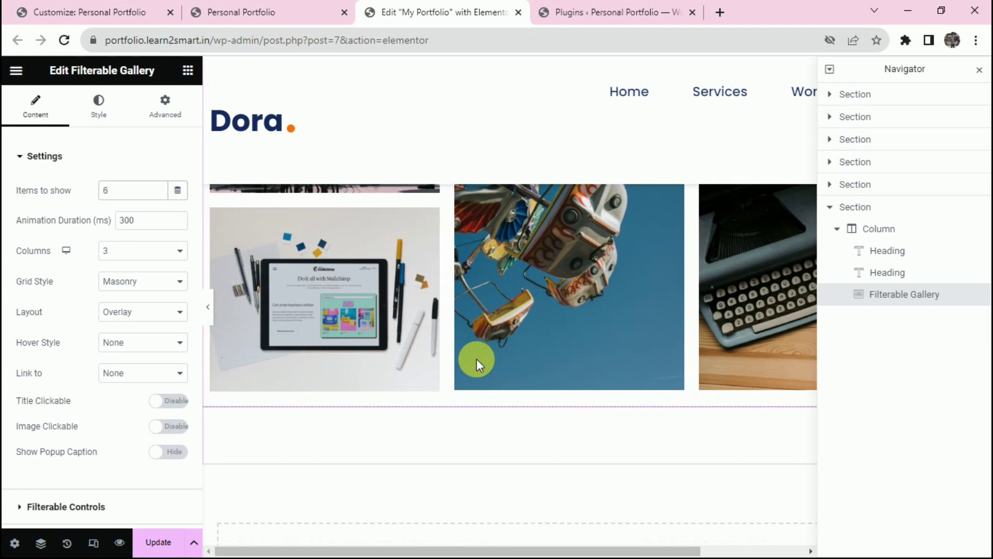
{"action": "scroll", "coordinate": [455, 293], "scroll_direction": "up", "scroll_amount": 3}
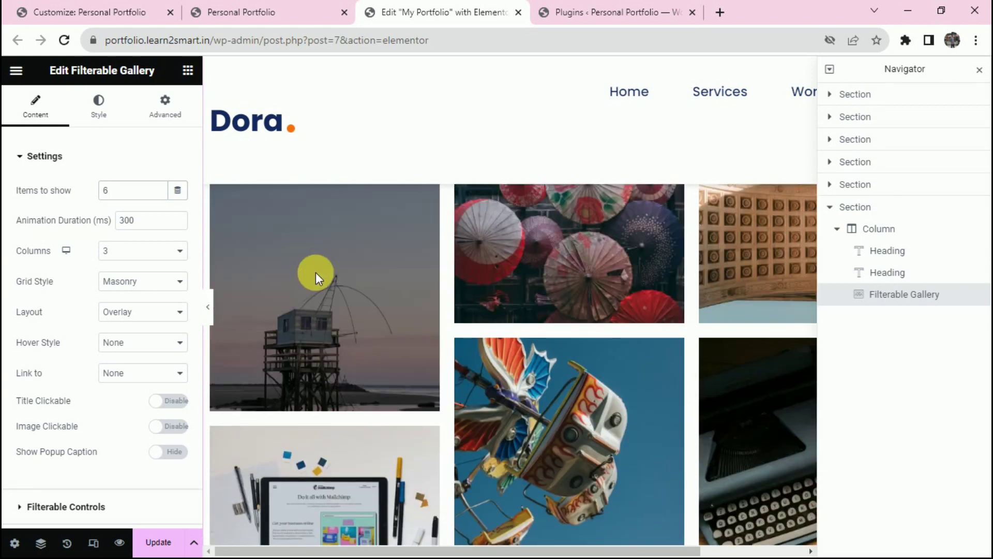
{"action": "double_click", "coordinate": [125, 220]}
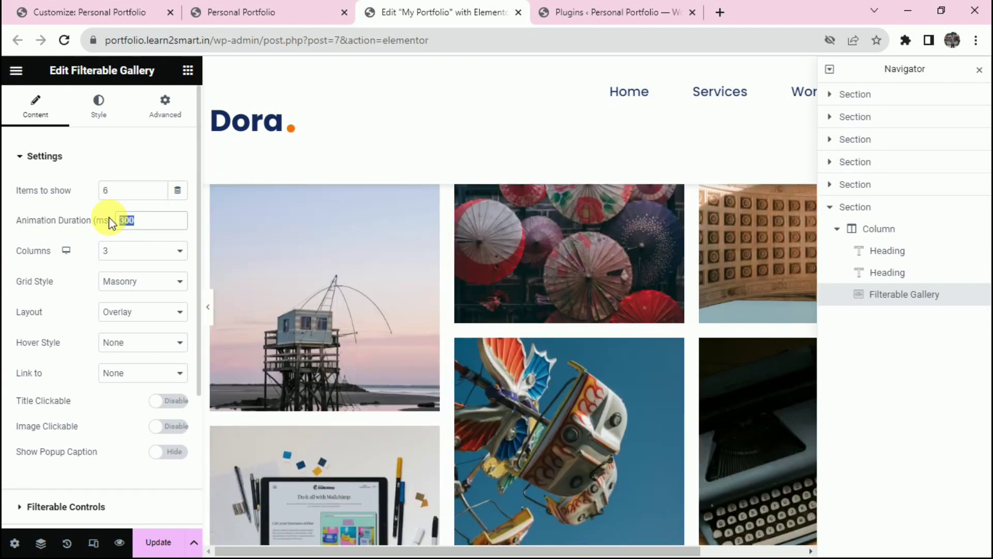
{"action": "scroll", "coordinate": [222, 240], "scroll_direction": "up", "scroll_amount": 2}
{"action": "left_click", "coordinate": [571, 243]}
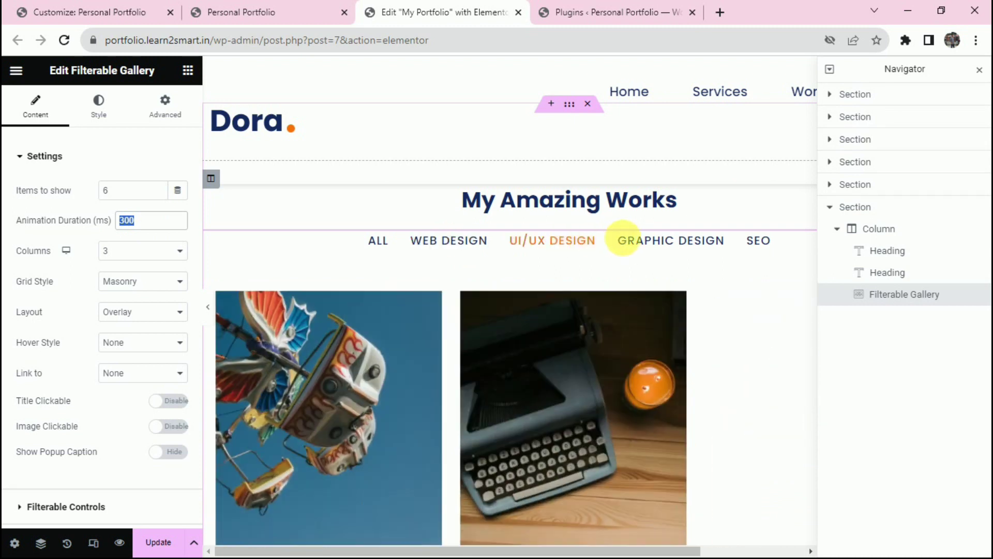
{"action": "left_click", "coordinate": [378, 240]}
Change the gallery's Grid Style to Masonry.
{"action": "left_click", "coordinate": [159, 283]}
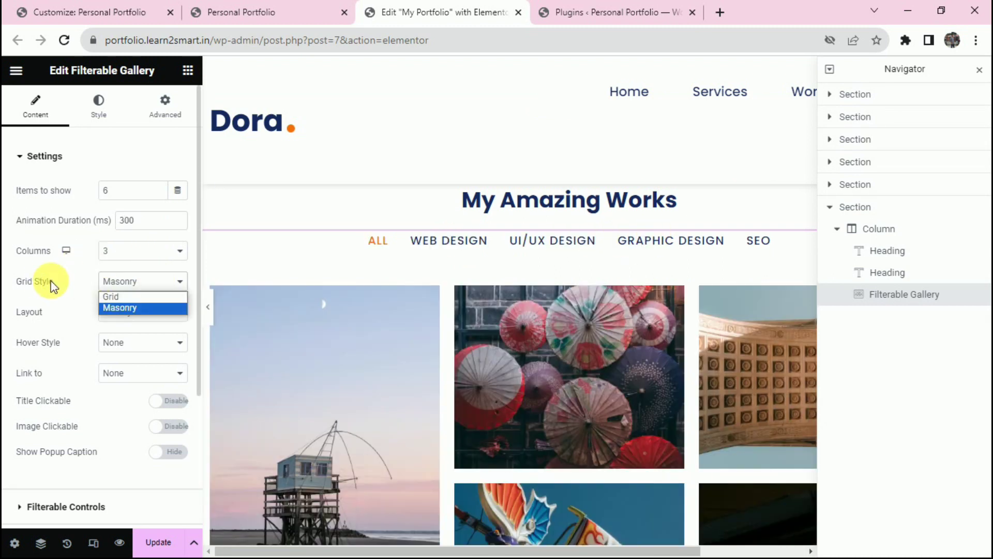
{"action": "left_click", "coordinate": [133, 297]}
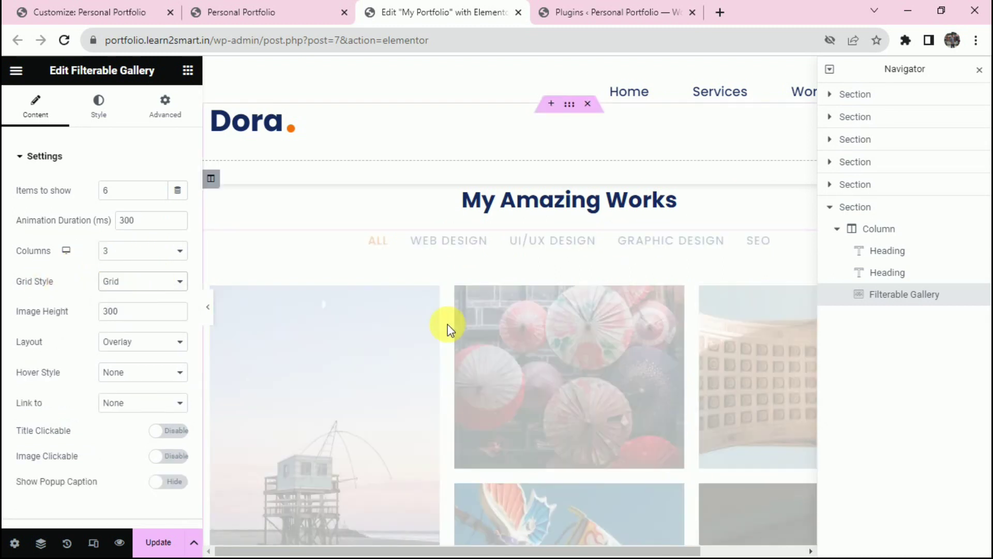
{"action": "scroll", "coordinate": [554, 345], "scroll_direction": "down", "scroll_amount": 2}
{"action": "scroll", "coordinate": [555, 348], "scroll_direction": "down", "scroll_amount": 4}
{"action": "scroll", "coordinate": [677, 340], "scroll_direction": "up", "scroll_amount": 2}
{"action": "left_click", "coordinate": [142, 281]}
{"action": "left_click", "coordinate": [152, 311]}
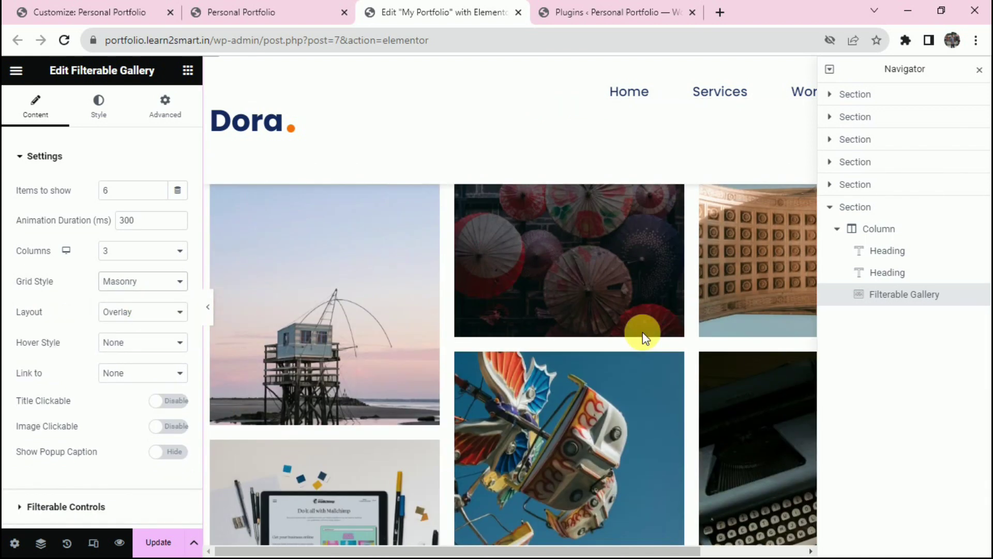
{"action": "scroll", "coordinate": [642, 331], "scroll_direction": "up", "scroll_amount": 3}
{"action": "scroll", "coordinate": [643, 329], "scroll_direction": "down", "scroll_amount": 4}
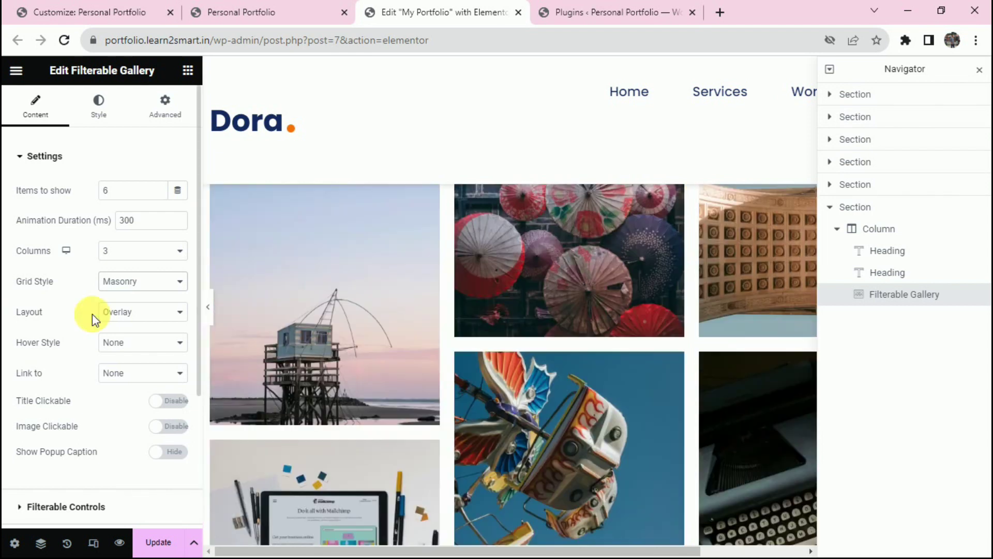
Try the Search & Filter and Card layouts, then settle on Overlay.
{"action": "left_click", "coordinate": [128, 311]}
{"action": "left_click", "coordinate": [134, 350]}
{"action": "scroll", "coordinate": [550, 340], "scroll_direction": "up", "scroll_amount": 3}
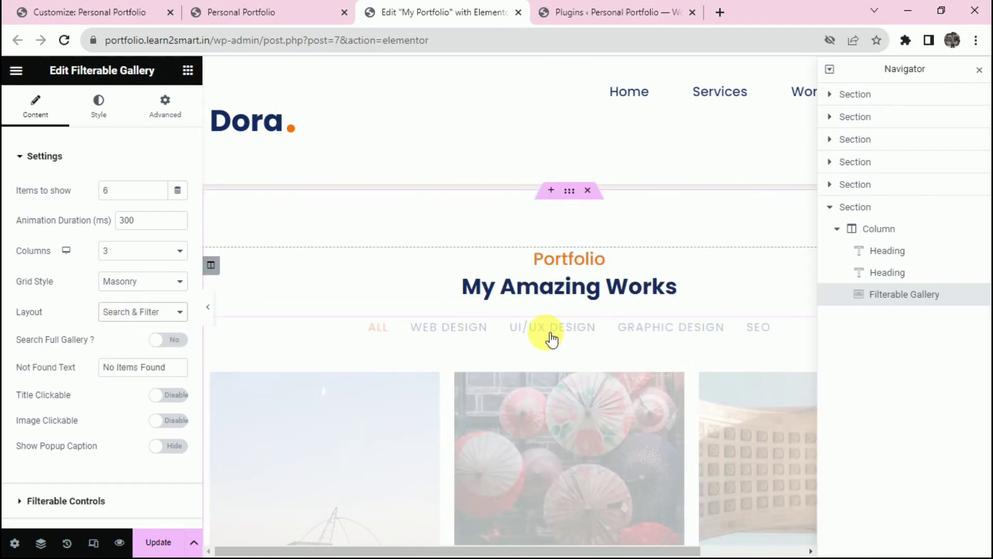
{"action": "left_click", "coordinate": [139, 311]}
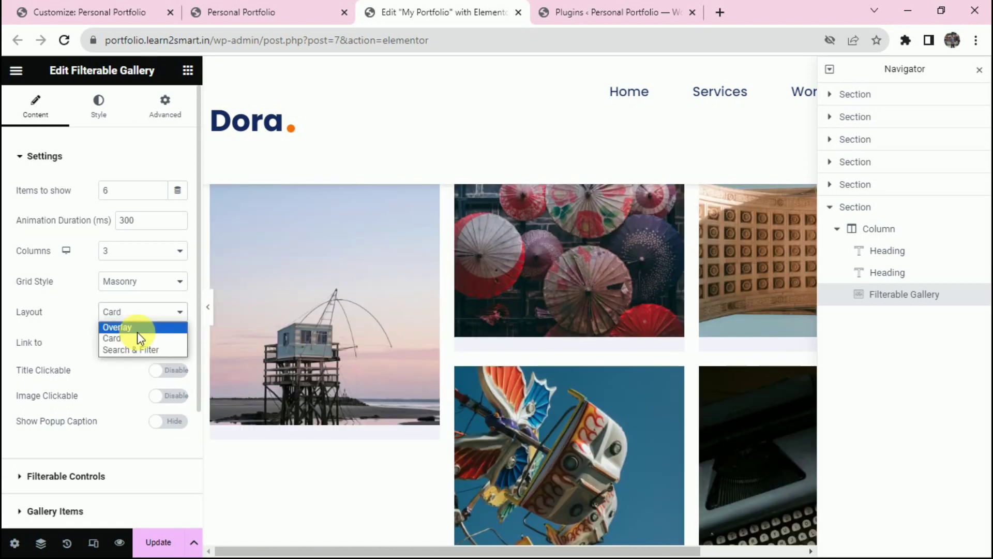
{"action": "left_click", "coordinate": [138, 331]}
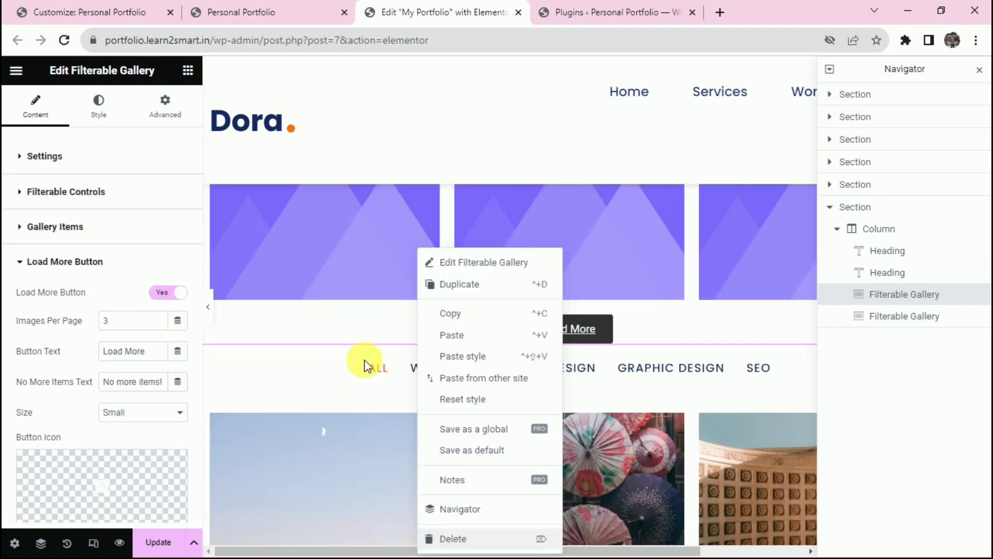
Delete the duplicated gallery and test the UI/UX Design, Graphic Design and SEO filters.
{"action": "key", "text": "Delete"}
{"action": "scroll", "coordinate": [484, 351], "scroll_direction": "up", "scroll_amount": 3}
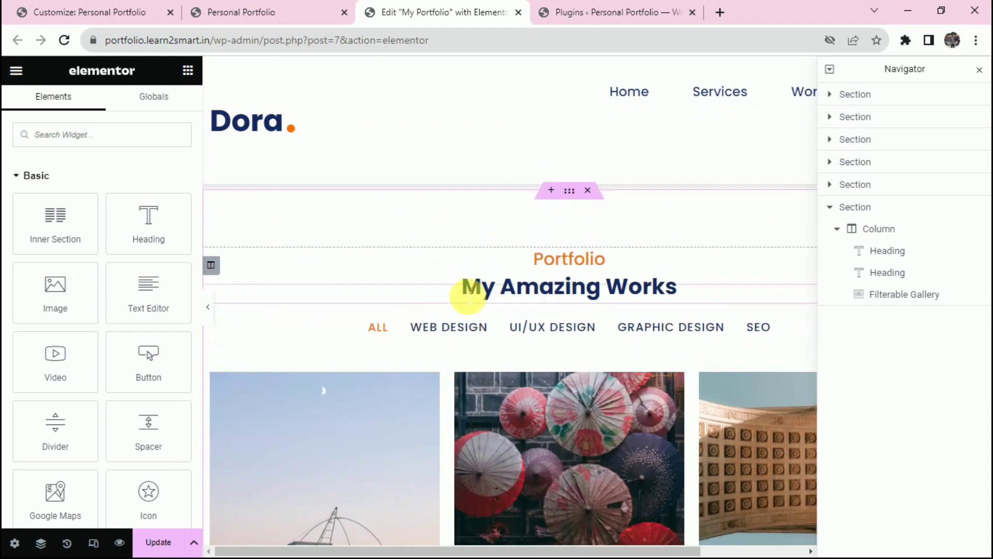
{"action": "left_click", "coordinate": [461, 326]}
{"action": "left_click", "coordinate": [543, 325]}
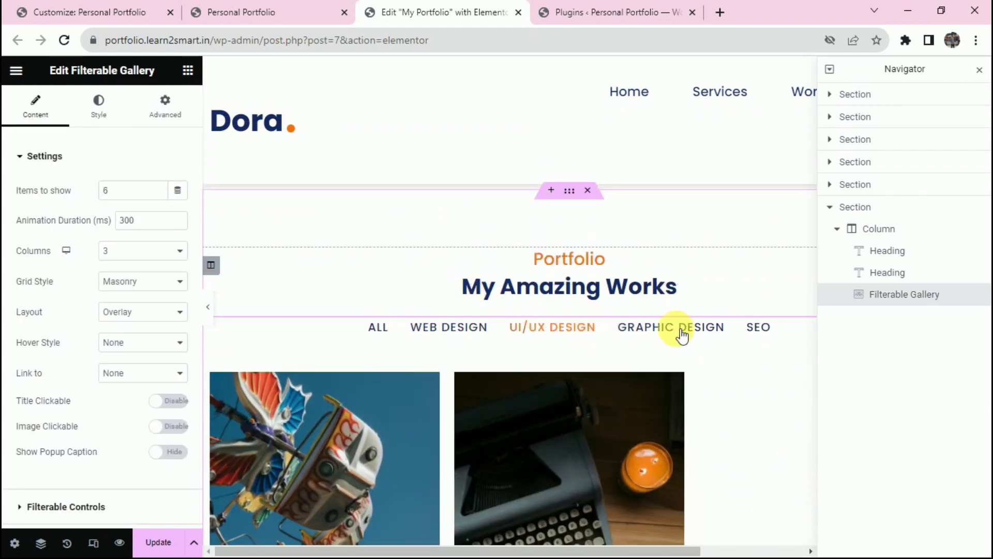
{"action": "left_click", "coordinate": [679, 333]}
{"action": "left_click", "coordinate": [754, 331]}
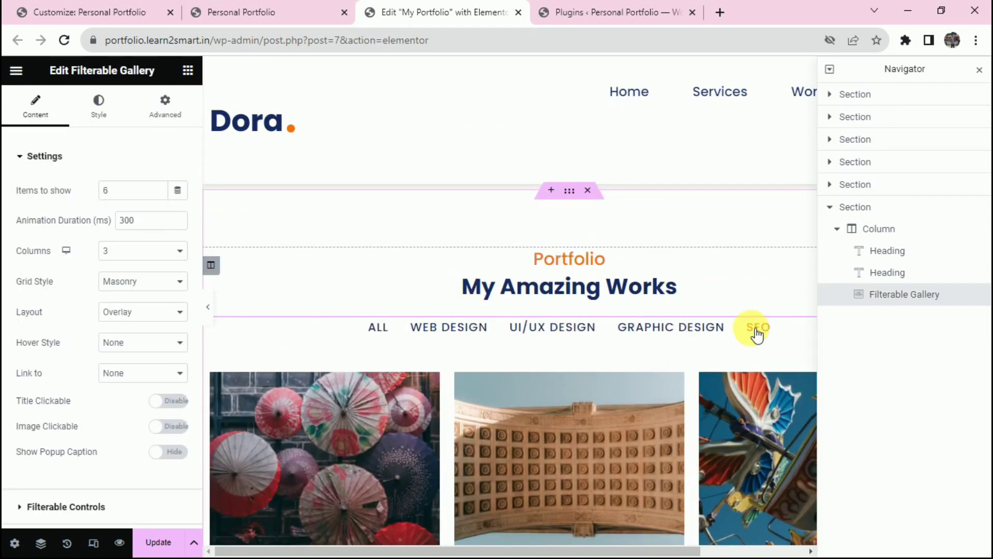
{"action": "scroll", "coordinate": [414, 332], "scroll_direction": "down", "scroll_amount": 3}
{"action": "scroll", "coordinate": [84, 325], "scroll_direction": "down", "scroll_amount": 3}
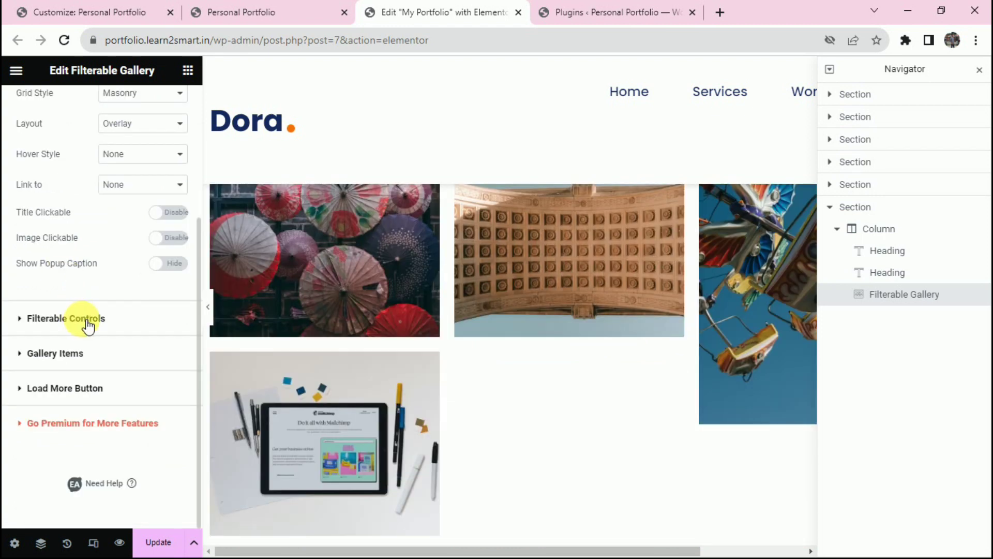
Open the gallery's filter categories, item list, and Item #1 settings.
{"action": "left_click", "coordinate": [87, 321]}
{"action": "scroll", "coordinate": [82, 319], "scroll_direction": "down", "scroll_amount": 3}
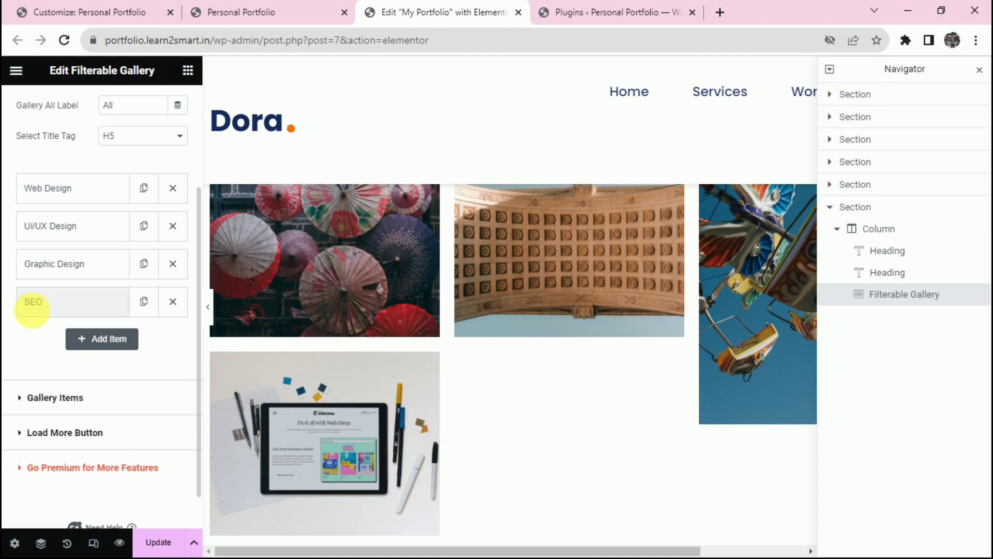
{"action": "scroll", "coordinate": [123, 391], "scroll_direction": "down", "scroll_amount": 1}
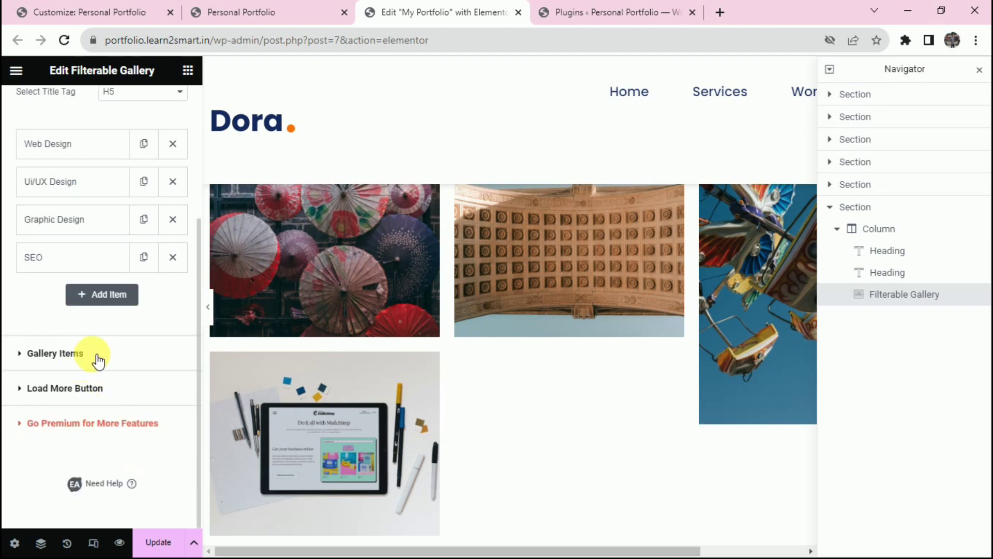
{"action": "left_click", "coordinate": [55, 353]}
{"action": "scroll", "coordinate": [98, 357], "scroll_direction": "down", "scroll_amount": 5}
{"action": "scroll", "coordinate": [98, 357], "scroll_direction": "up", "scroll_amount": 3}
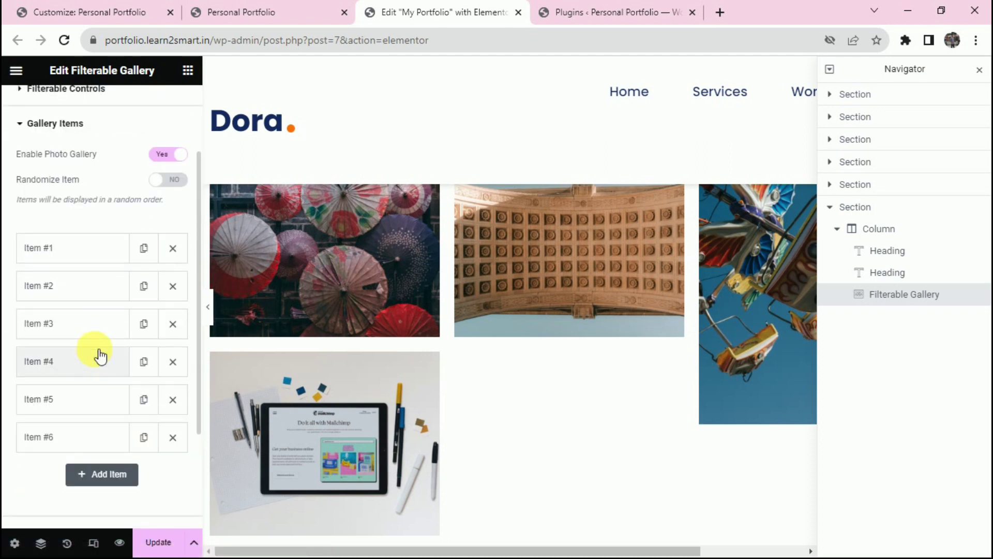
{"action": "left_click", "coordinate": [58, 412]}
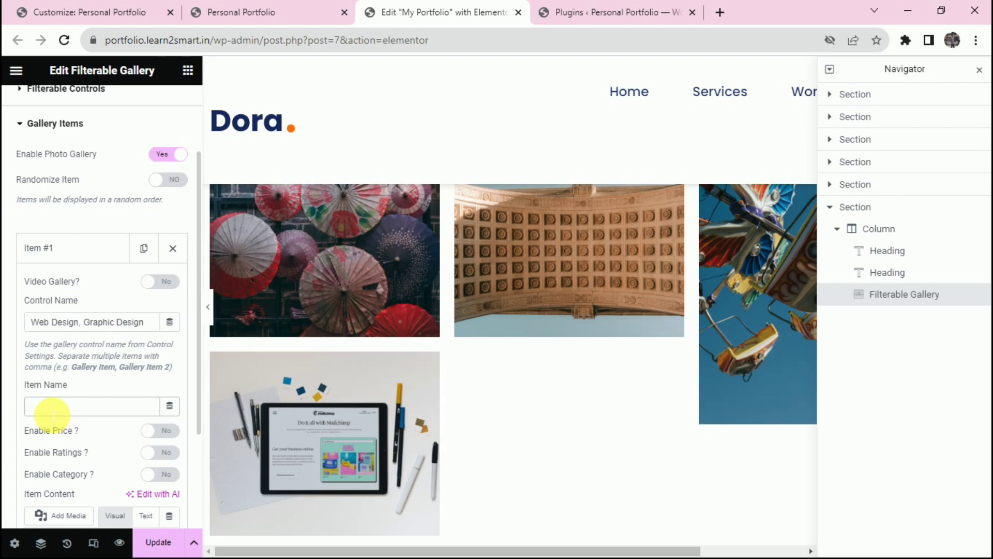
{"action": "scroll", "coordinate": [304, 326], "scroll_direction": "up", "scroll_amount": 2}
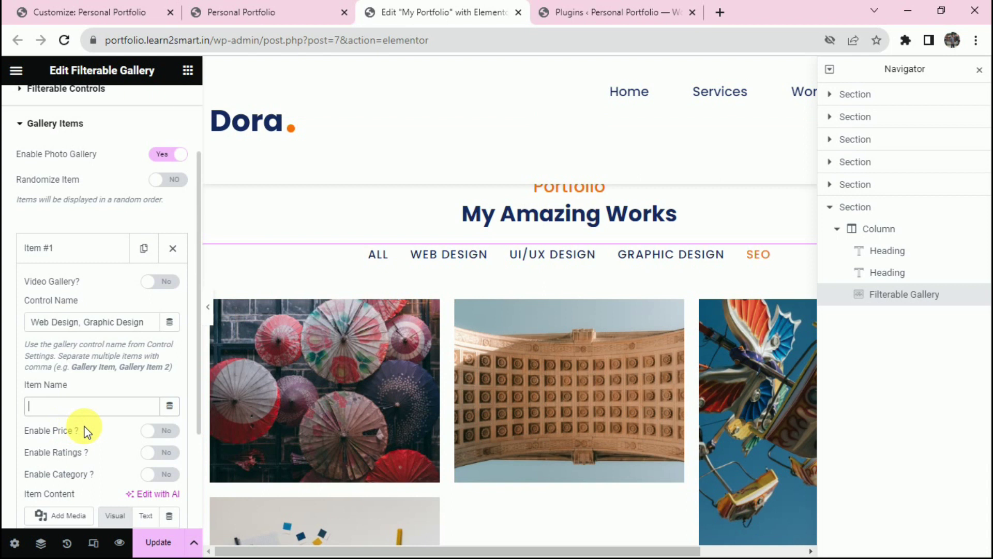
Preview the Web Design, UI/UX Design, Graphic Design and SEO filters on the gallery.
{"action": "left_click", "coordinate": [448, 257]}
{"action": "left_click", "coordinate": [533, 256]}
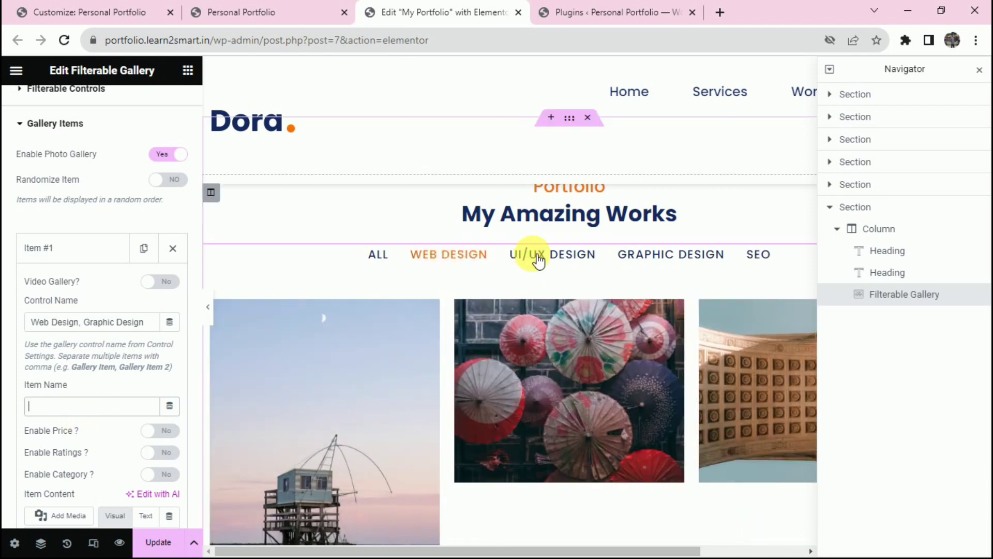
{"action": "left_click", "coordinate": [686, 252]}
{"action": "left_click", "coordinate": [756, 254]}
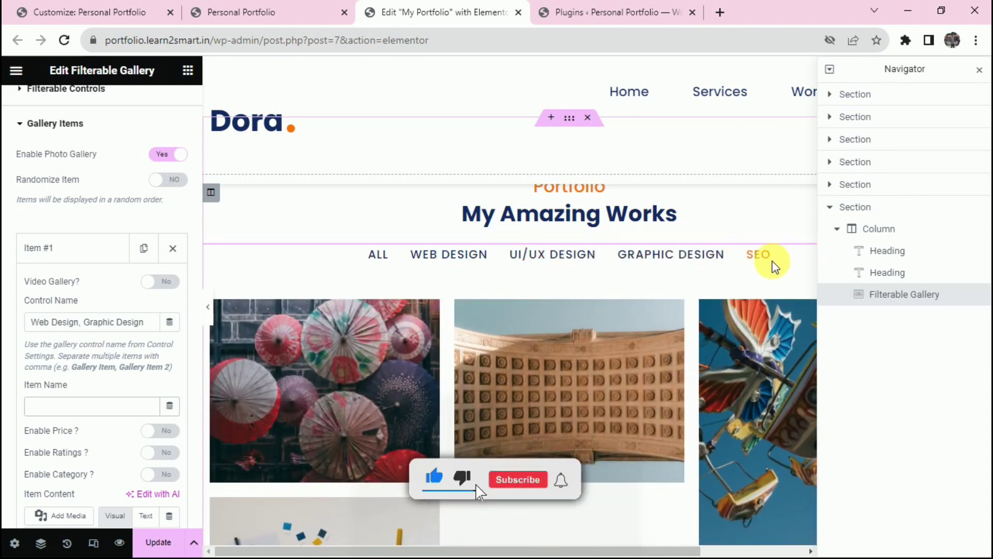
{"action": "scroll", "coordinate": [517, 357], "scroll_direction": "down", "scroll_amount": 4}
{"action": "scroll", "coordinate": [403, 305], "scroll_direction": "up", "scroll_amount": 3}
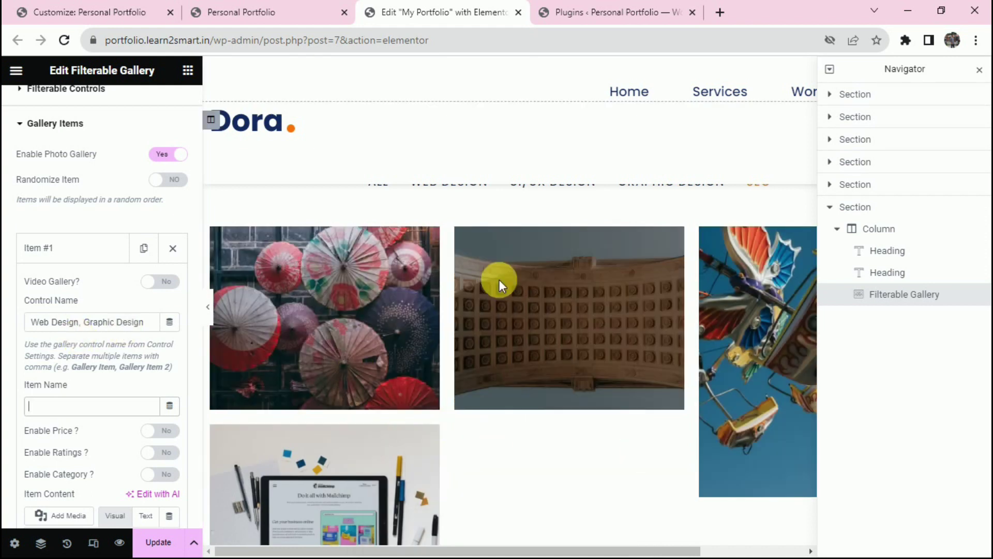
{"action": "scroll", "coordinate": [479, 362], "scroll_direction": "up", "scroll_amount": 4}
{"action": "left_click", "coordinate": [467, 401]}
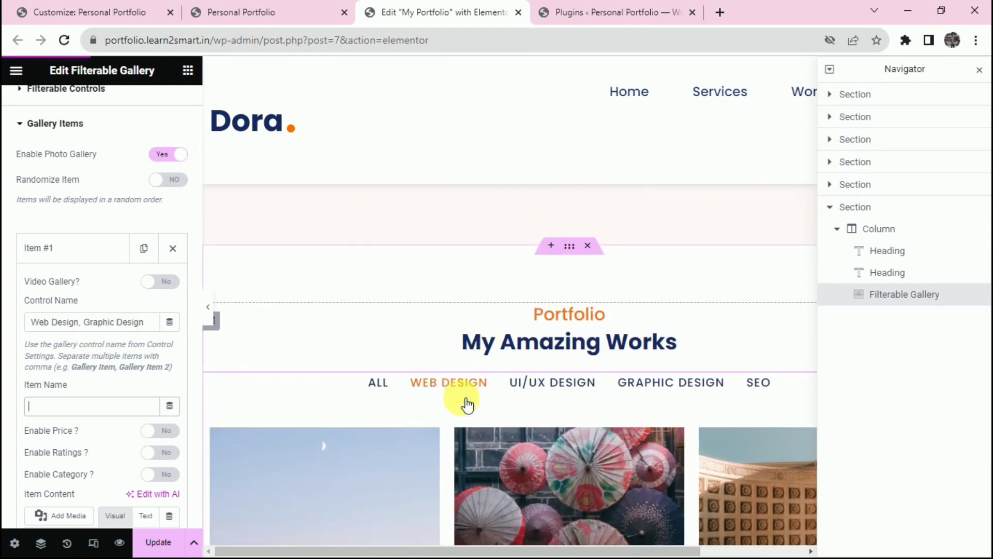
{"action": "scroll", "coordinate": [466, 404], "scroll_direction": "down", "scroll_amount": 5}
Check the Web Design filter category's name in the filter settings.
{"action": "left_click", "coordinate": [64, 259]}
{"action": "left_click", "coordinate": [64, 258]}
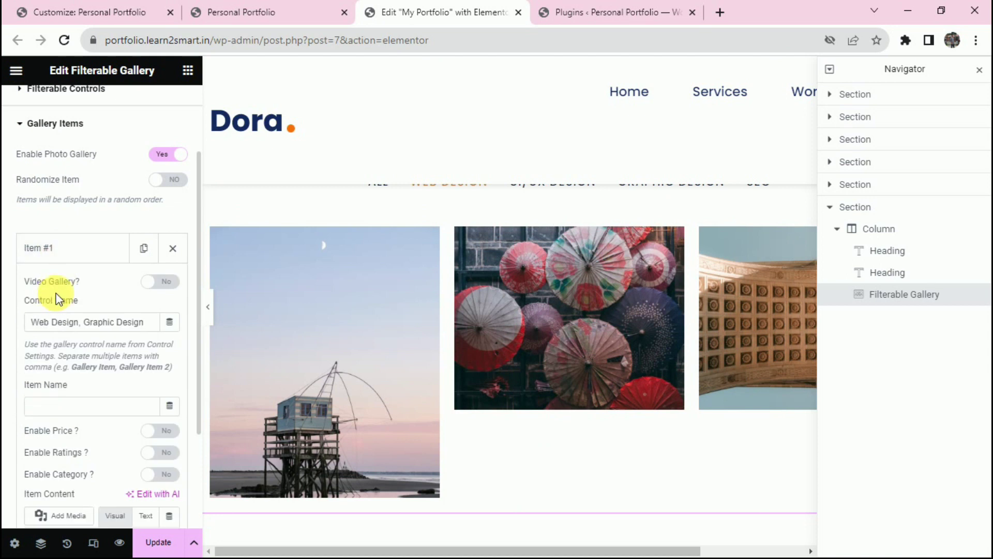
{"action": "left_click_drag", "start_coordinate": [36, 307], "coordinate": [84, 295]}
{"action": "left_click", "coordinate": [66, 89]}
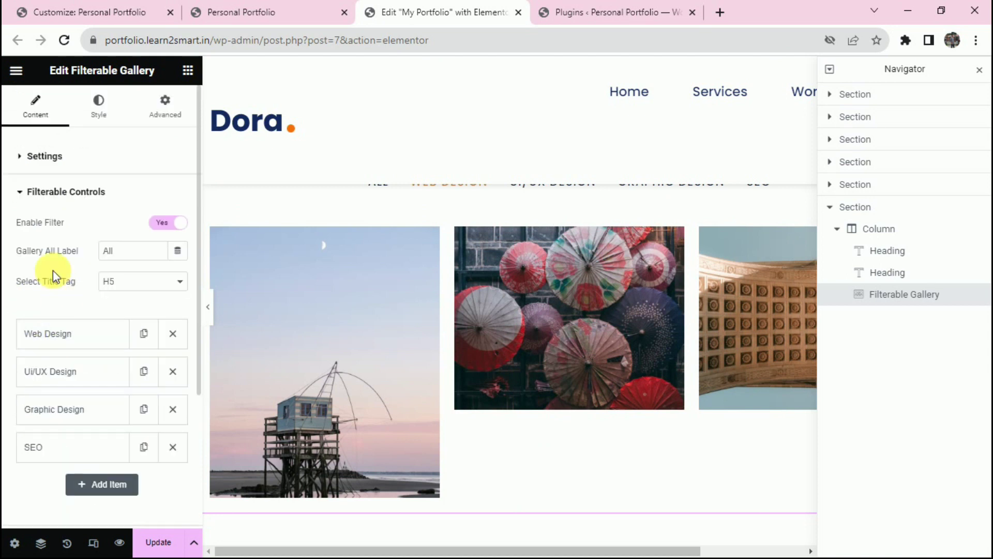
{"action": "left_click", "coordinate": [66, 339]}
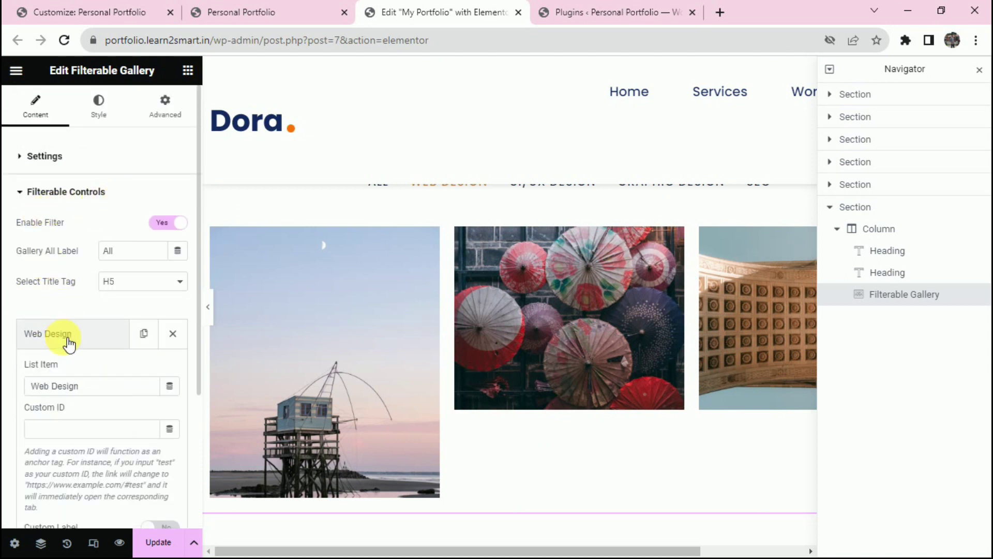
{"action": "left_click_drag", "start_coordinate": [98, 396], "coordinate": [31, 386]}
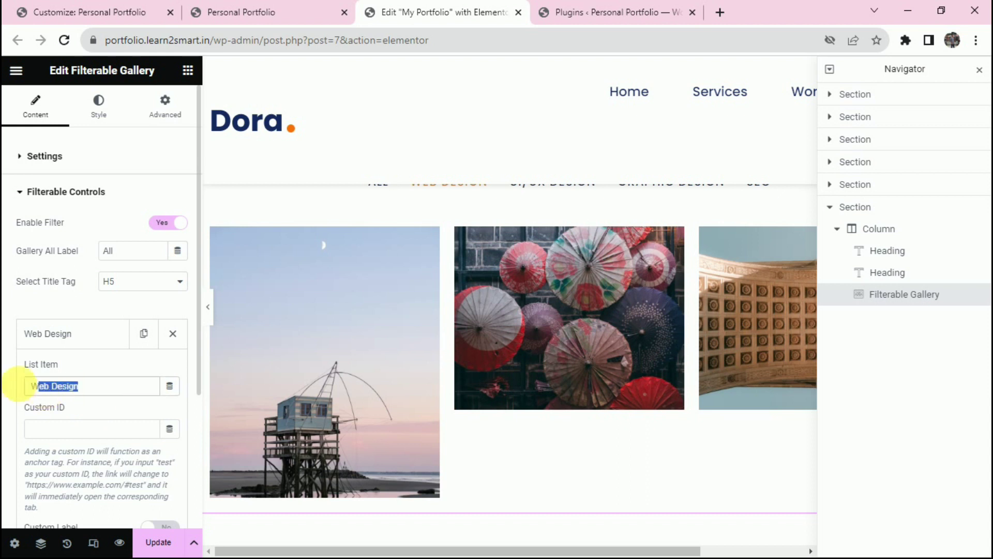
{"action": "left_click", "coordinate": [92, 200]}
Reopen gallery Item #1 and inspect its category field.
{"action": "left_click", "coordinate": [89, 224]}
{"action": "left_click", "coordinate": [70, 354]}
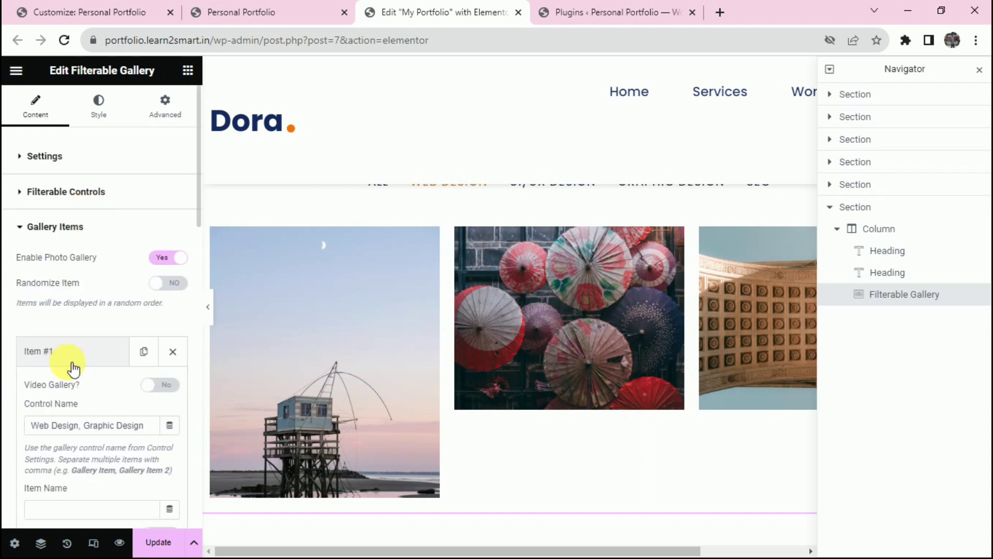
{"action": "scroll", "coordinate": [55, 425], "scroll_direction": "down", "scroll_amount": 2}
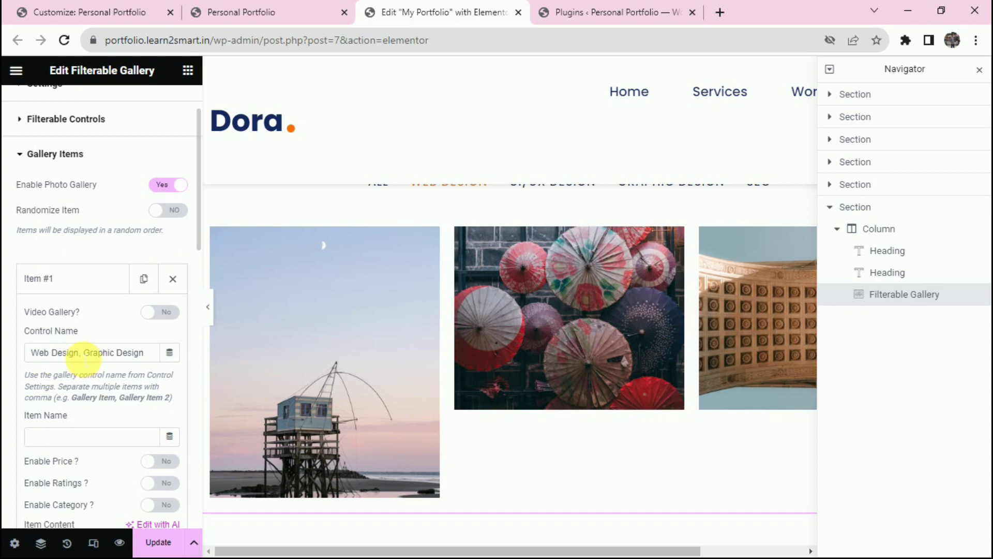
{"action": "double_click", "coordinate": [71, 354]}
{"action": "scroll", "coordinate": [562, 284], "scroll_direction": "up", "scroll_amount": 3}
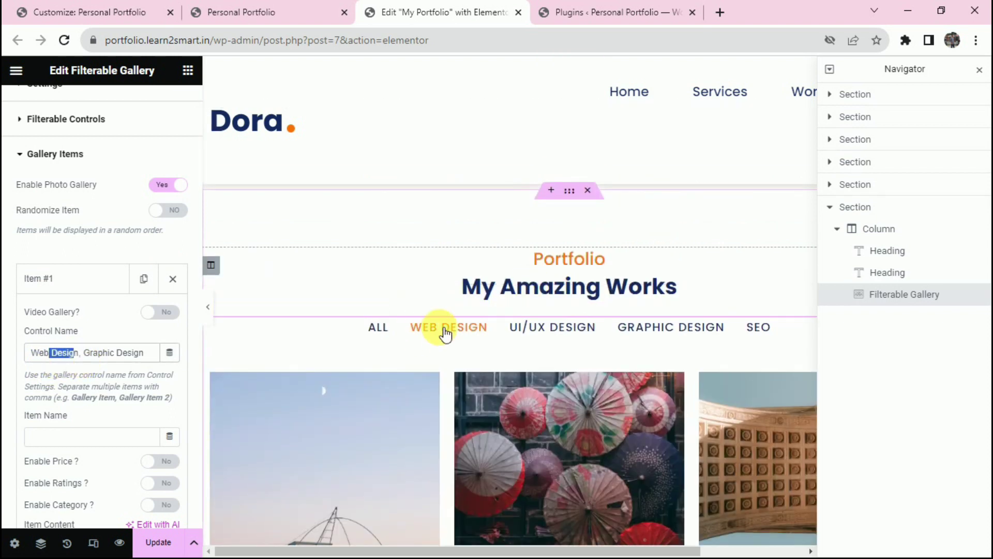
{"action": "scroll", "coordinate": [363, 391], "scroll_direction": "down", "scroll_amount": 3}
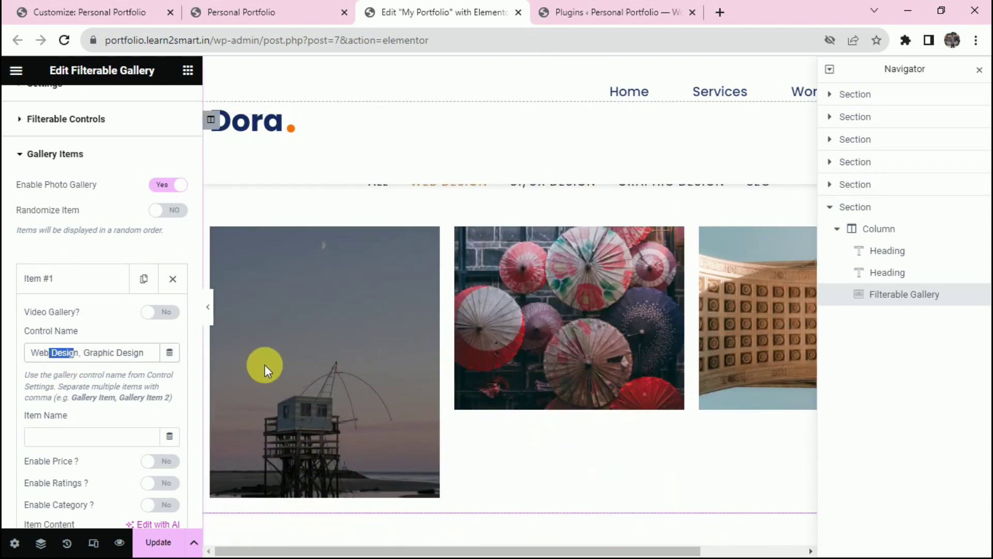
{"action": "scroll", "coordinate": [171, 321], "scroll_direction": "down", "scroll_amount": 10}
{"action": "scroll", "coordinate": [134, 373], "scroll_direction": "up", "scroll_amount": 2}
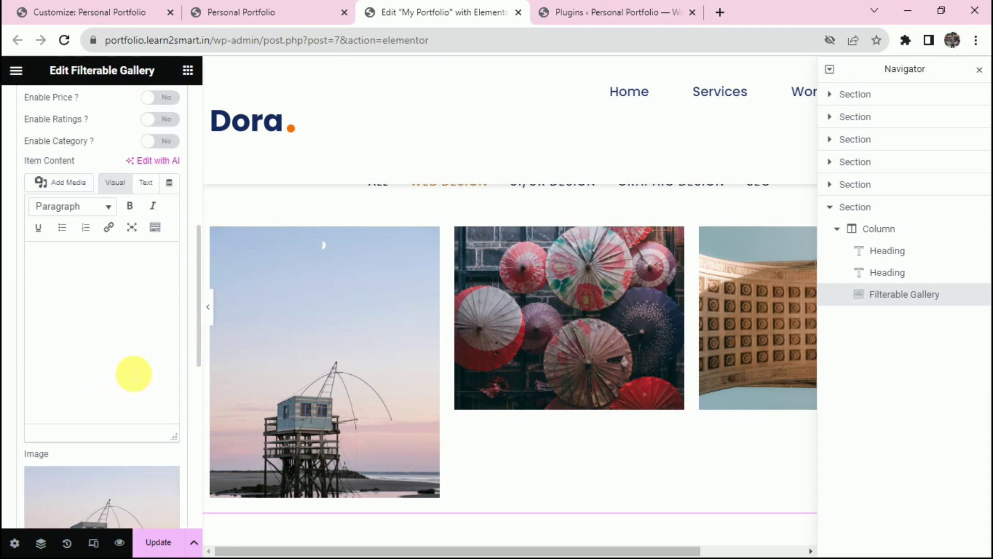
Tag Item #1 'Web Design, Graphic Design' and confirm it shows under the Graphic Design filter.
{"action": "left_click", "coordinate": [106, 330]}
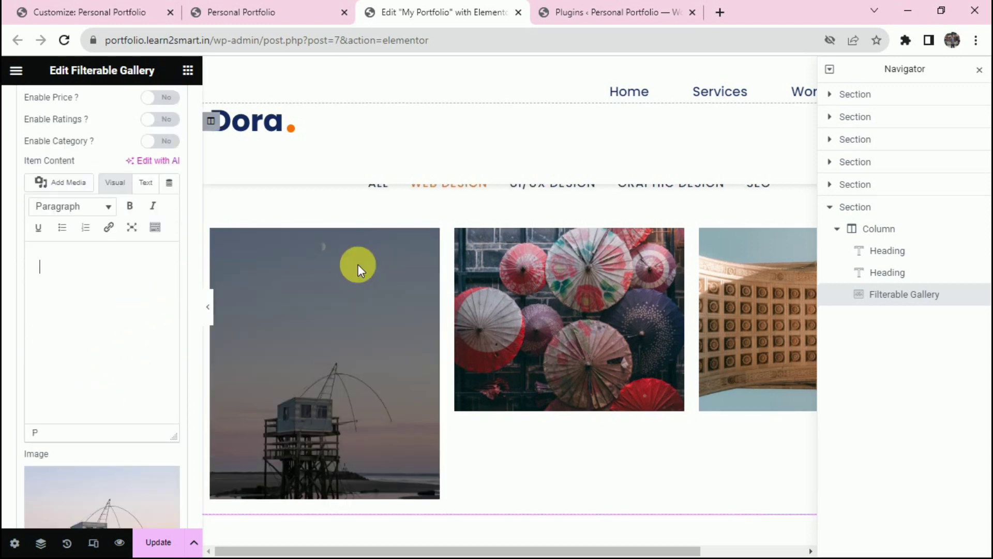
{"action": "scroll", "coordinate": [383, 277], "scroll_direction": "up", "scroll_amount": 4}
{"action": "scroll", "coordinate": [408, 316], "scroll_direction": "down", "scroll_amount": 3}
{"action": "scroll", "coordinate": [384, 364], "scroll_direction": "up", "scroll_amount": 1}
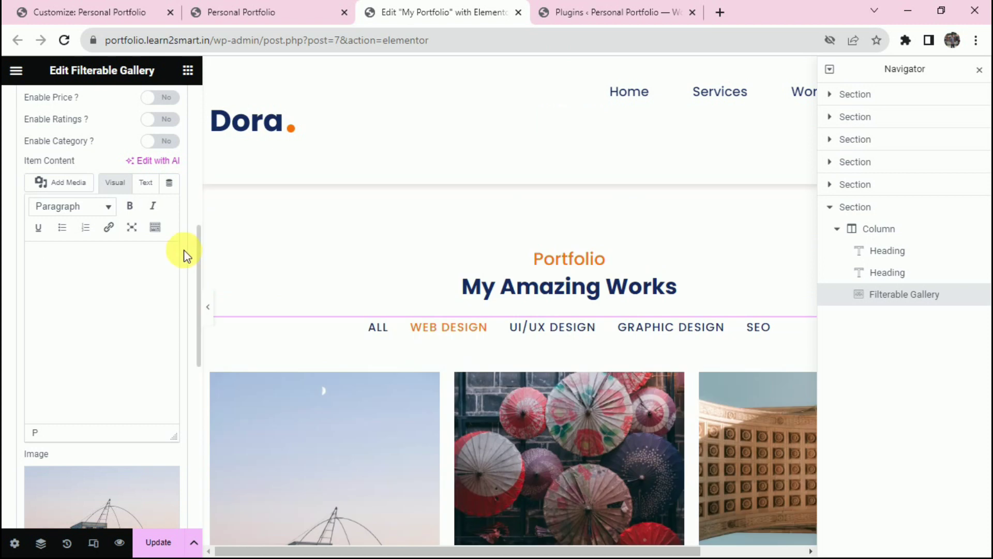
{"action": "scroll", "coordinate": [189, 251], "scroll_direction": "up", "scroll_amount": 3}
{"action": "scroll", "coordinate": [177, 255], "scroll_direction": "up", "scroll_amount": 3}
{"action": "left_click_drag", "start_coordinate": [83, 280], "coordinate": [125, 281]}
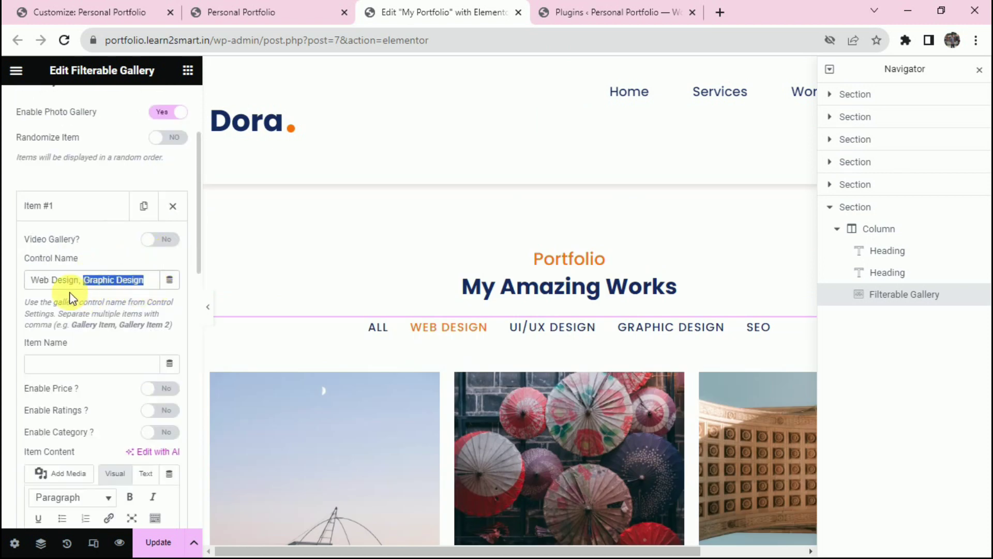
{"action": "left_click_drag", "start_coordinate": [145, 282], "coordinate": [84, 287]}
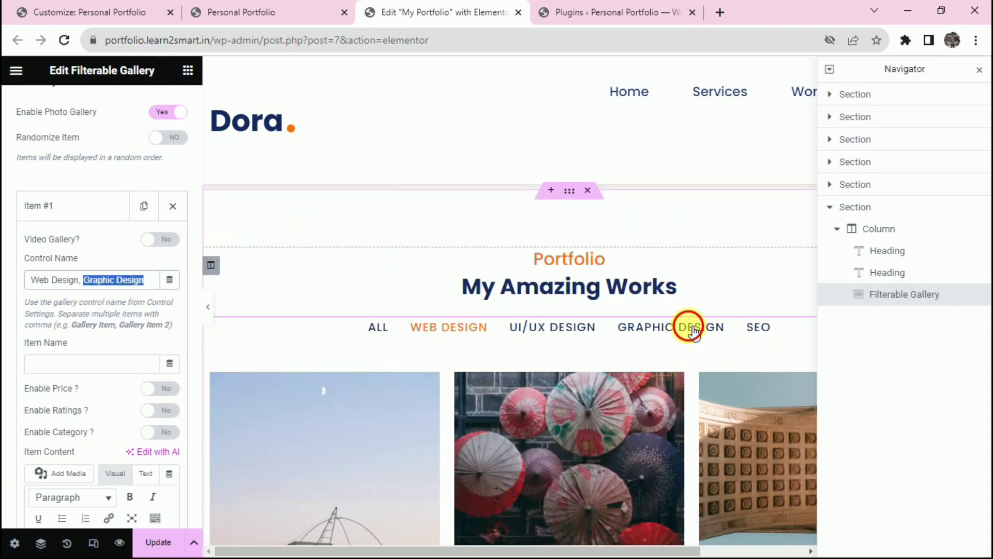
{"action": "left_click", "coordinate": [693, 327]}
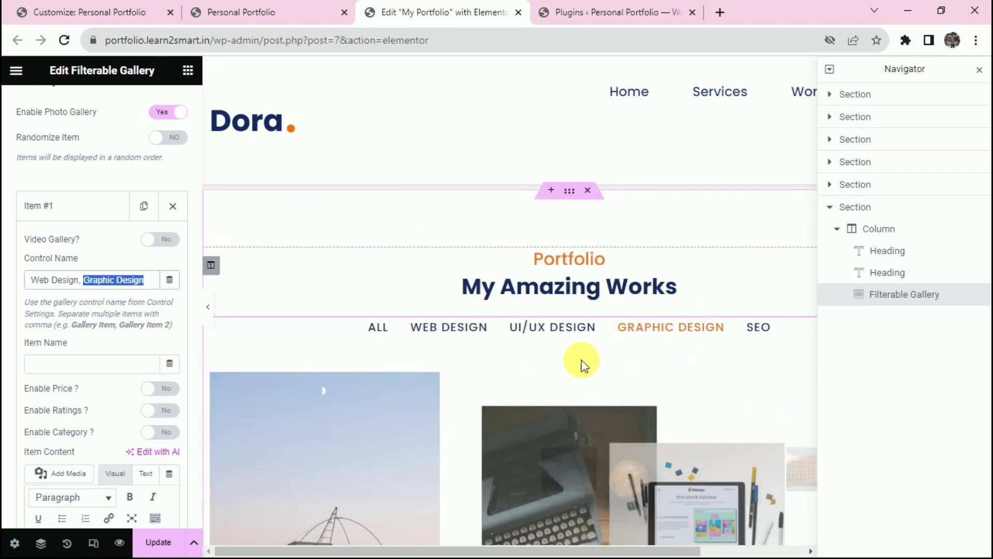
{"action": "scroll", "coordinate": [579, 366], "scroll_direction": "down", "scroll_amount": 3}
{"action": "left_click", "coordinate": [91, 214]}
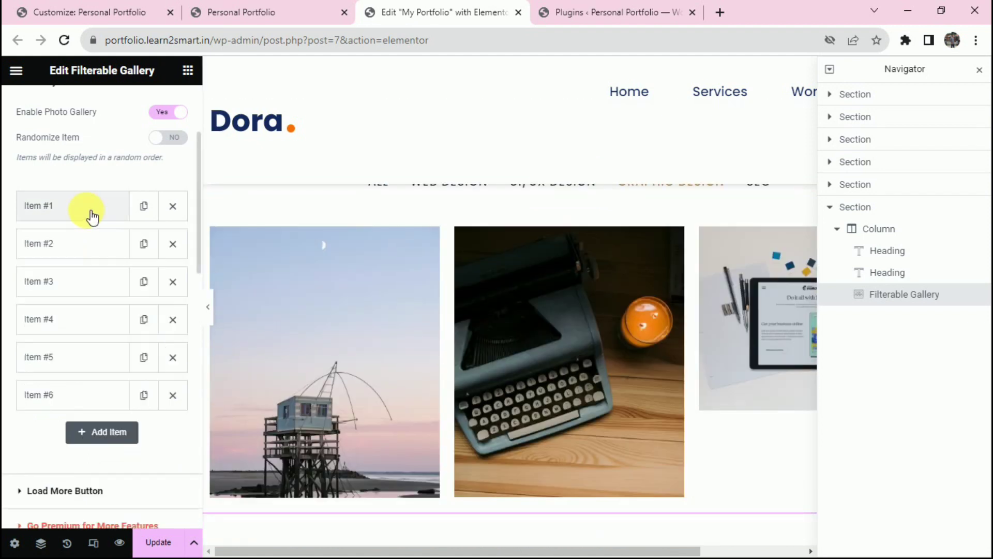
Expand gallery Item #2's filter tags and test the Web Design and SEO filter tabs.
{"action": "left_click", "coordinate": [87, 247]}
{"action": "left_click_drag", "start_coordinate": [31, 318], "coordinate": [96, 326]}
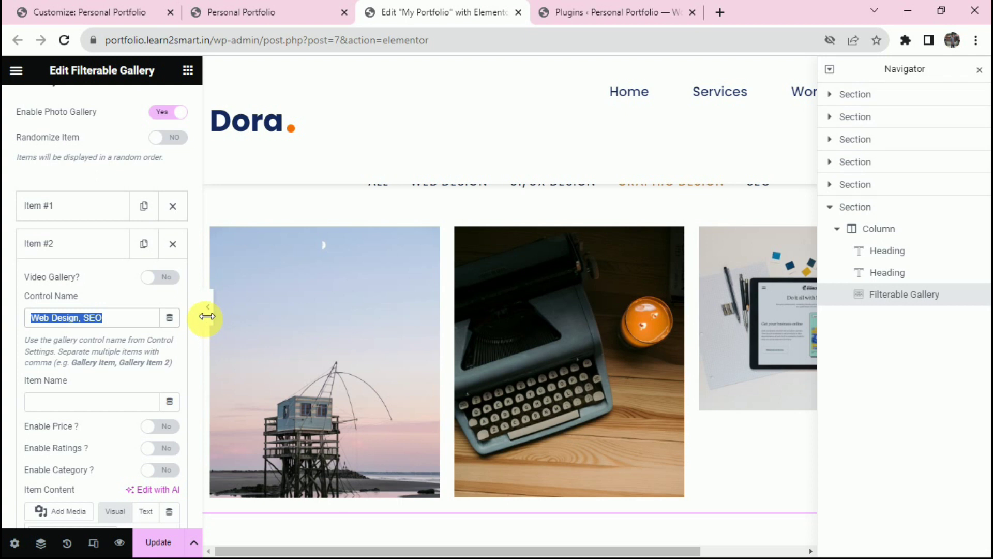
{"action": "scroll", "coordinate": [456, 325], "scroll_direction": "up", "scroll_amount": 3}
{"action": "left_click", "coordinate": [451, 331]}
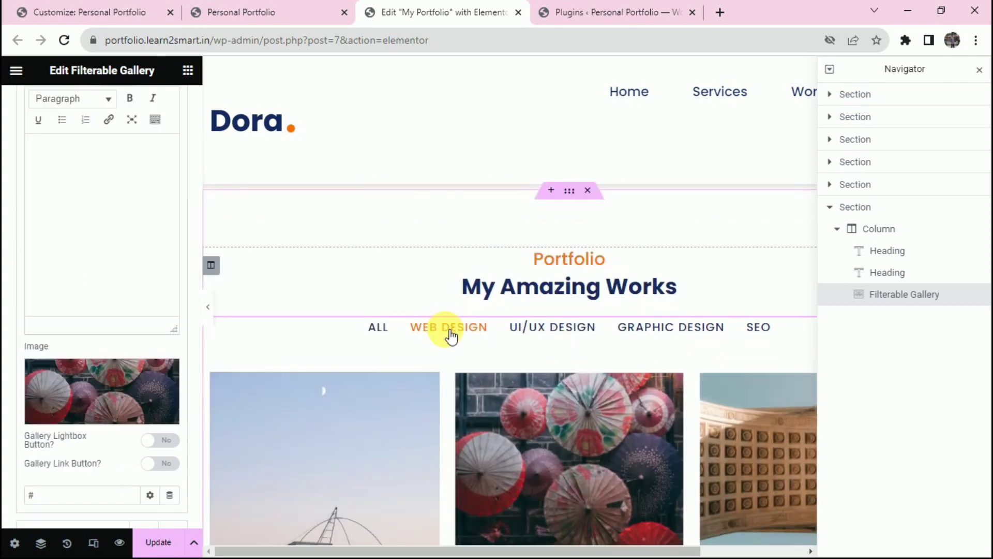
{"action": "scroll", "coordinate": [401, 329], "scroll_direction": "down", "scroll_amount": 3}
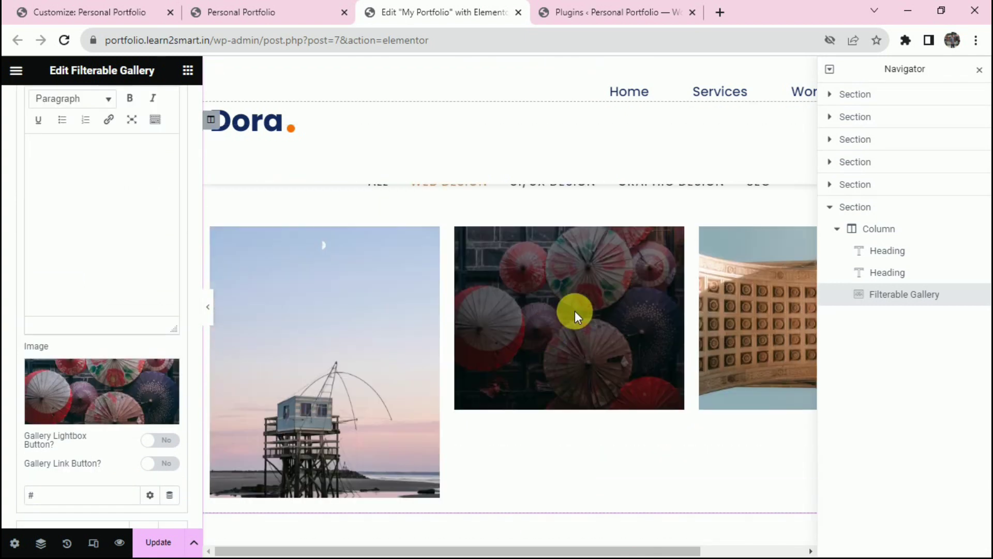
{"action": "scroll", "coordinate": [575, 311], "scroll_direction": "up", "scroll_amount": 3}
{"action": "left_click", "coordinate": [760, 400]}
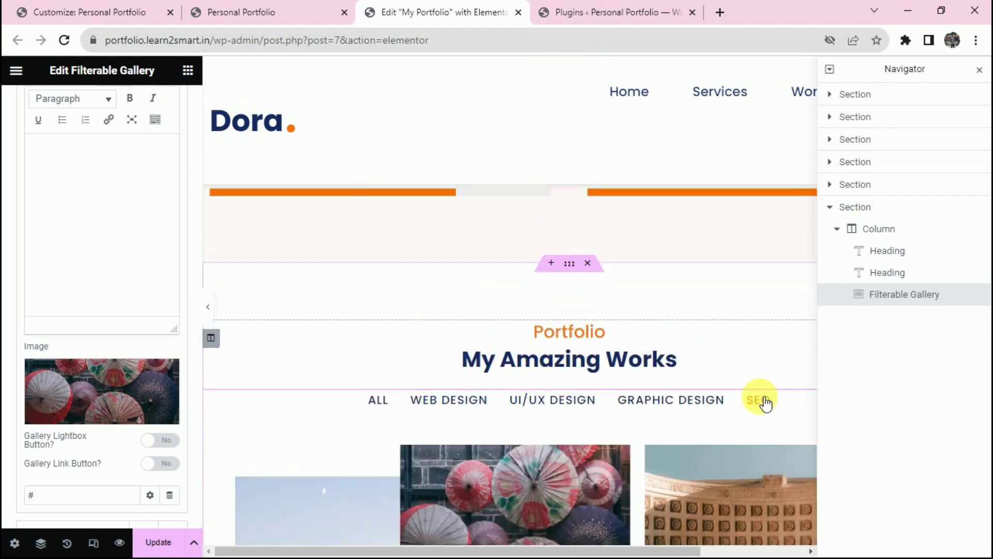
{"action": "scroll", "coordinate": [377, 412], "scroll_direction": "down", "scroll_amount": 3}
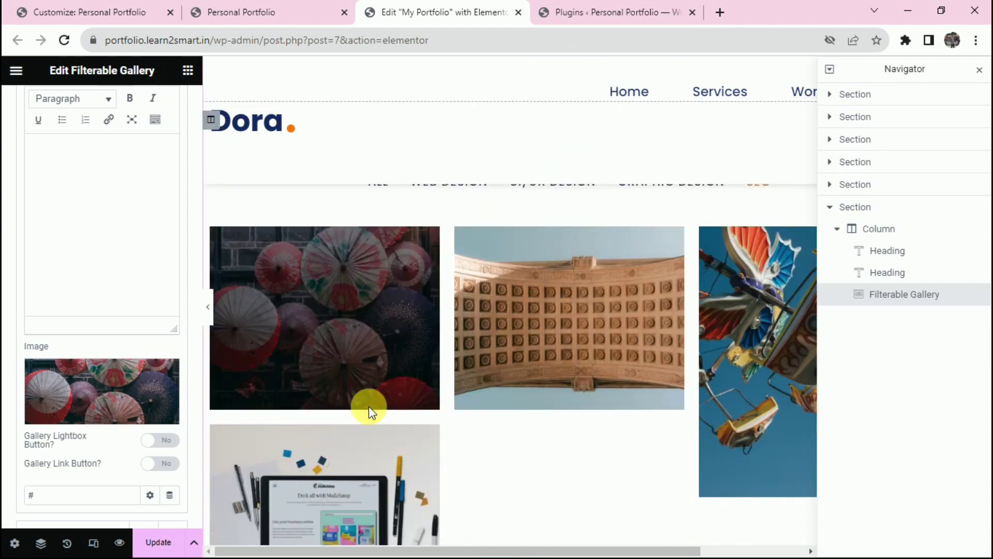
{"action": "scroll", "coordinate": [135, 240], "scroll_direction": "up", "scroll_amount": 8}
Check the Graphic Design filter and compare Item #1's Graphic Design tag.
{"action": "left_click", "coordinate": [133, 324]}
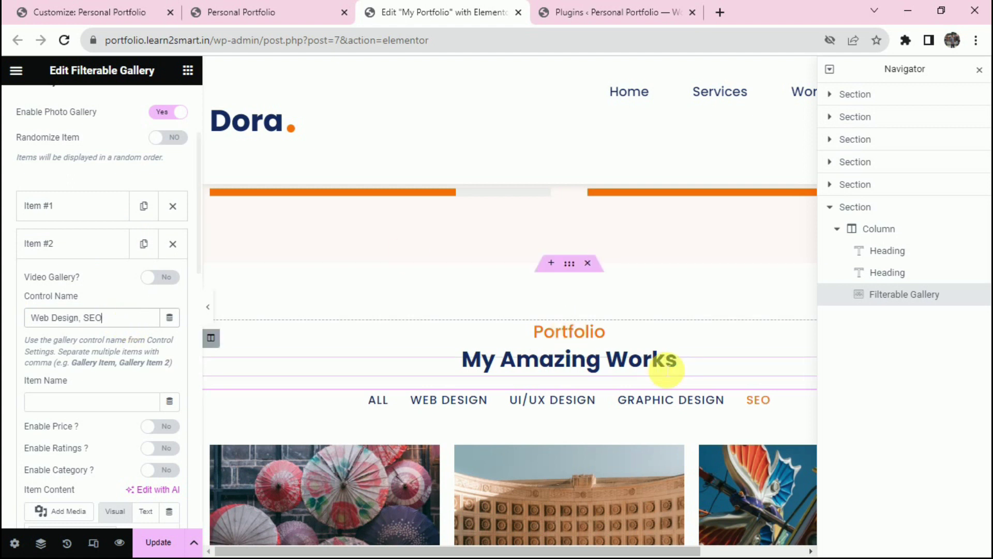
{"action": "left_click", "coordinate": [672, 406]}
{"action": "scroll", "coordinate": [672, 413], "scroll_direction": "down", "scroll_amount": 3}
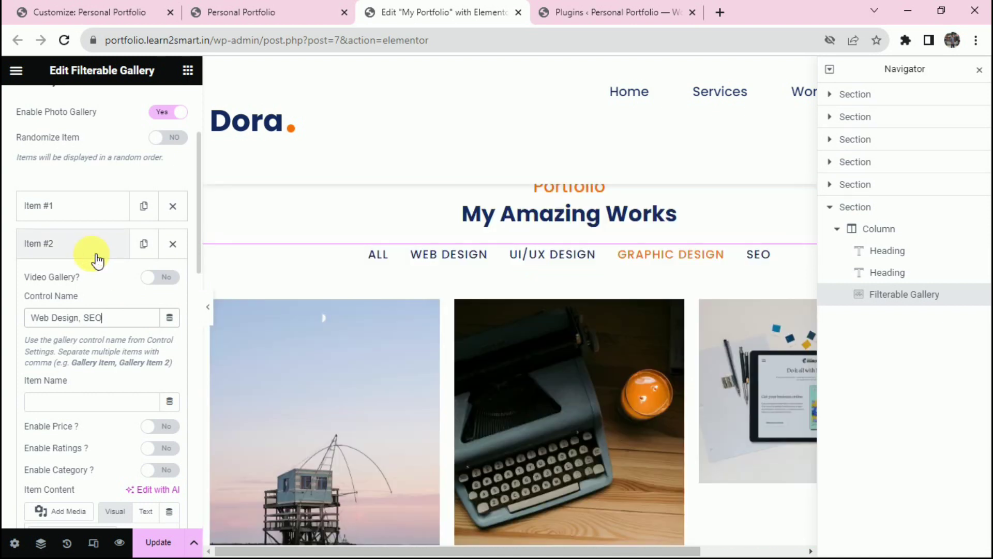
{"action": "left_click", "coordinate": [96, 260]}
{"action": "left_click", "coordinate": [84, 202]}
{"action": "left_click_drag", "start_coordinate": [84, 279], "coordinate": [133, 280]}
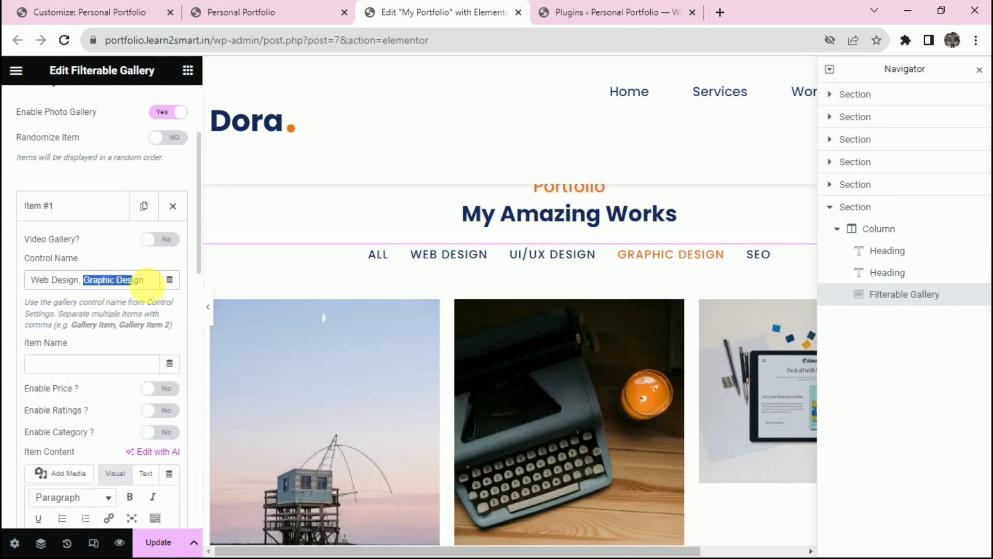
{"action": "left_click", "coordinate": [78, 205]}
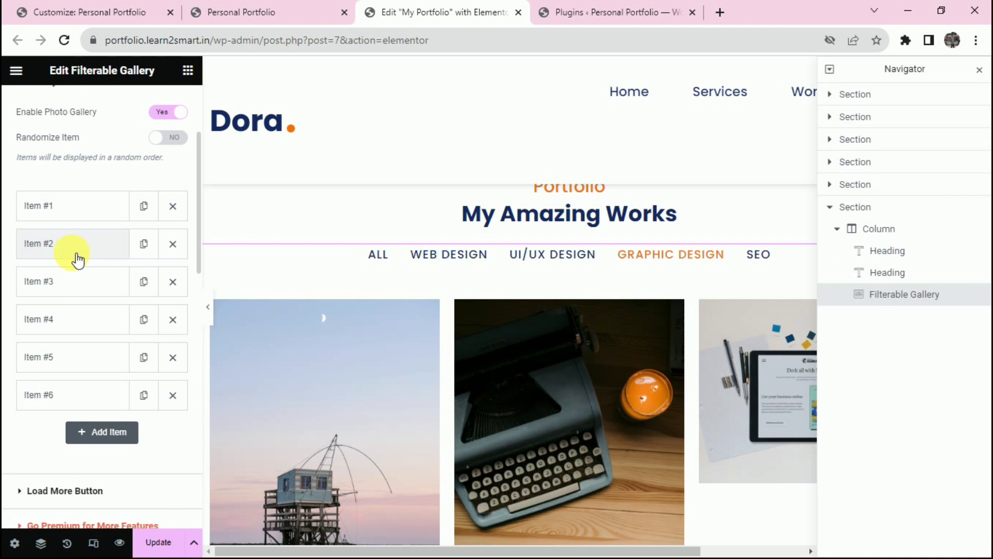
Delete 'Graphic' from Item #2's tags and recheck the Graphic Design filter.
{"action": "left_click", "coordinate": [78, 257]}
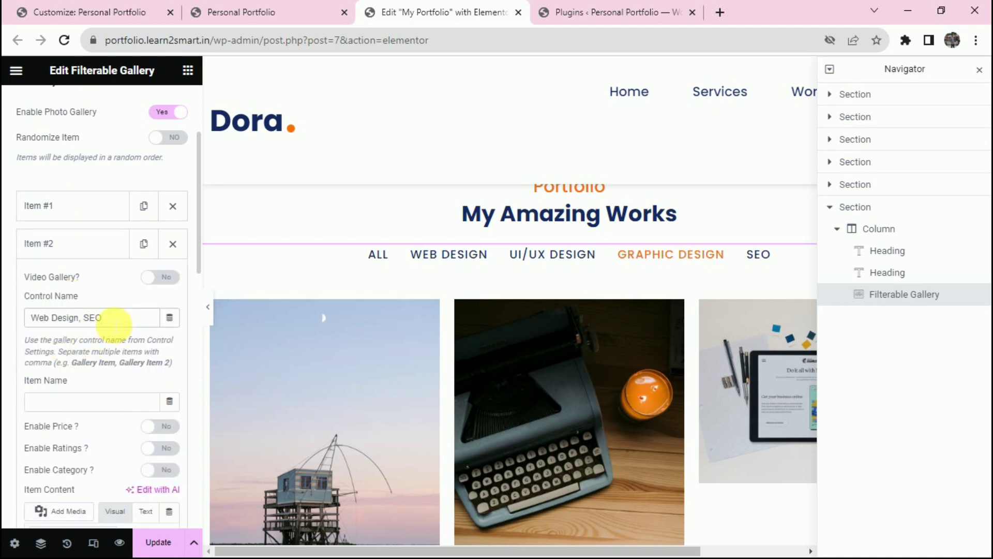
{"action": "type", "text": ", Graphic Design"}
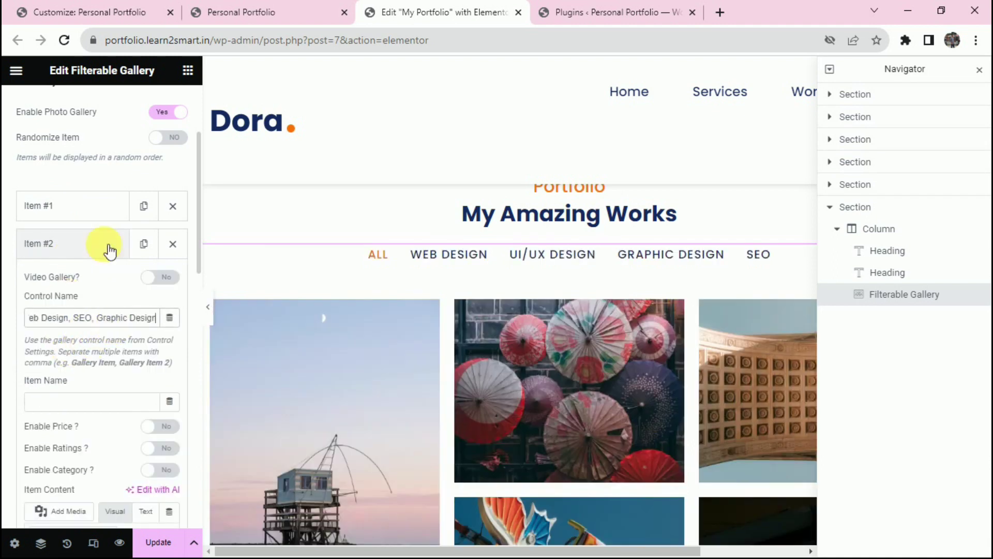
{"action": "scroll", "coordinate": [549, 322], "scroll_direction": "down", "scroll_amount": 2}
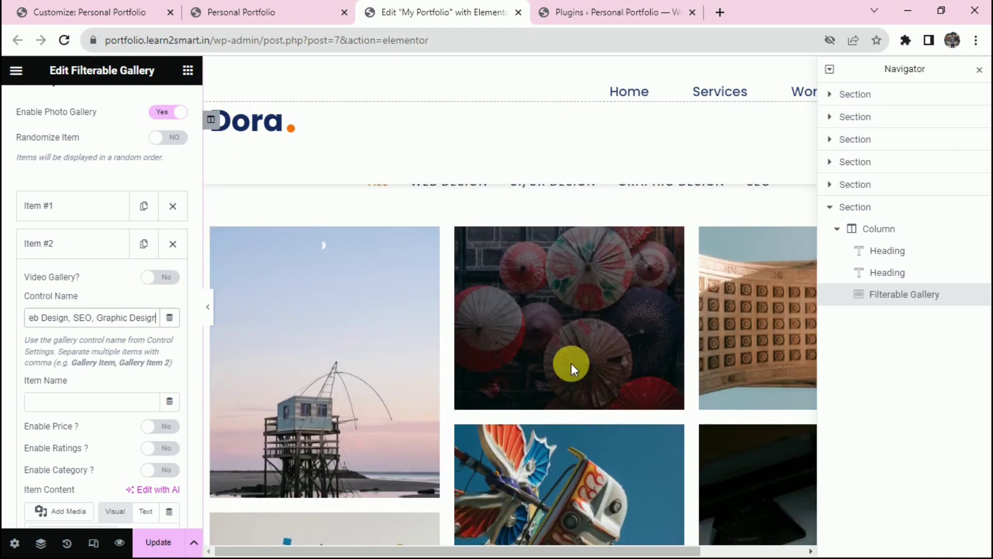
{"action": "scroll", "coordinate": [571, 363], "scroll_direction": "up", "scroll_amount": 2}
{"action": "left_click", "coordinate": [675, 257]}
{"action": "scroll", "coordinate": [615, 358], "scroll_direction": "down", "scroll_amount": 2}
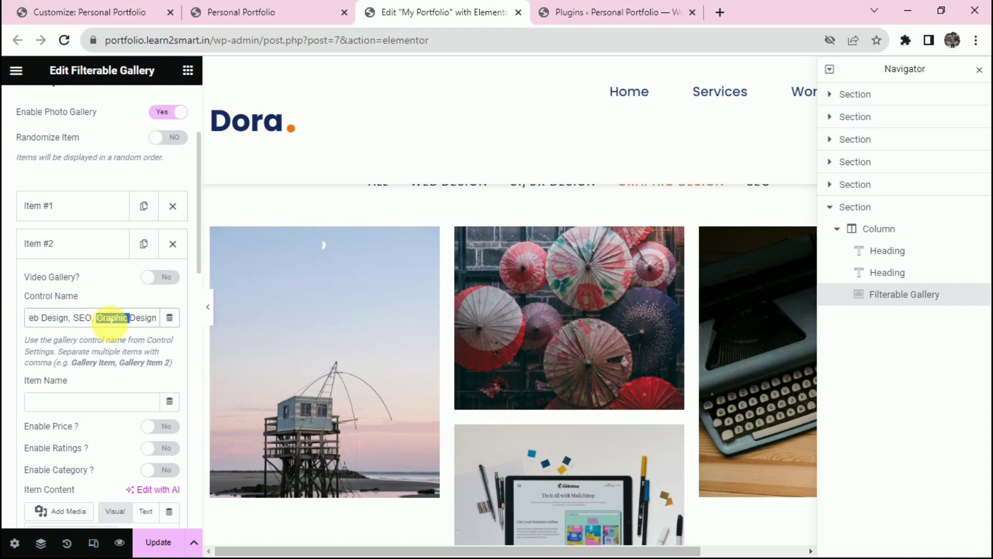
{"action": "key", "text": "BackSpace"}
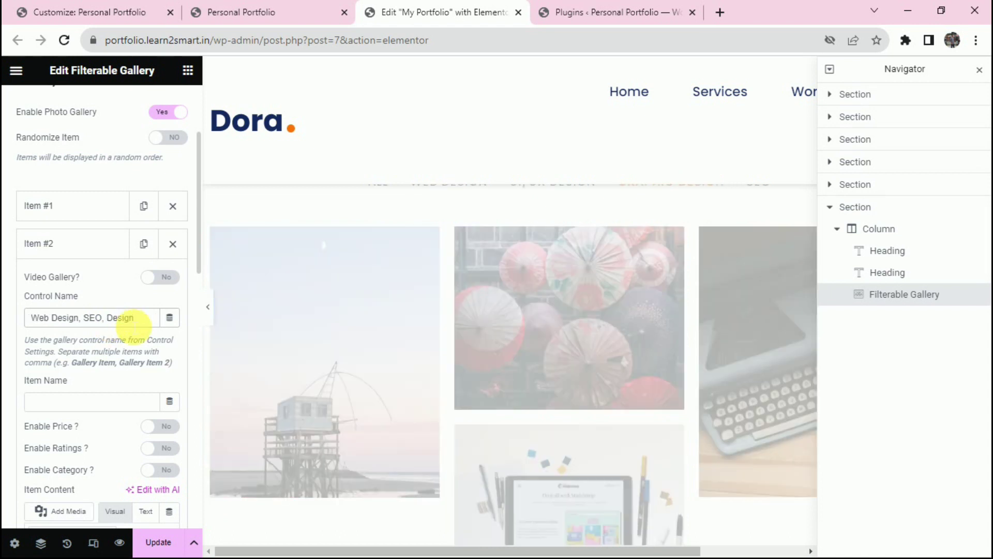
{"action": "scroll", "coordinate": [681, 333], "scroll_direction": "up", "scroll_amount": 3}
{"action": "left_click", "coordinate": [681, 331]}
{"action": "scroll", "coordinate": [598, 377], "scroll_direction": "down", "scroll_amount": 3}
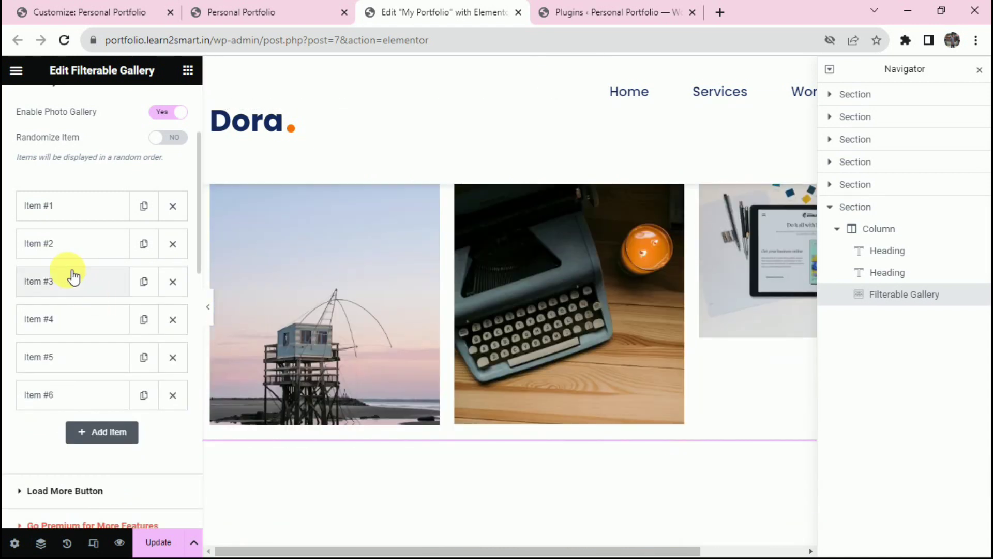
Test the gallery's UI/UX Design and Web Design filter tabs.
{"action": "scroll", "coordinate": [77, 295], "scroll_direction": "down", "scroll_amount": 4}
{"action": "left_click", "coordinate": [124, 190]}
{"action": "left_click", "coordinate": [92, 189]}
{"action": "scroll", "coordinate": [725, 362], "scroll_direction": "up", "scroll_amount": 3}
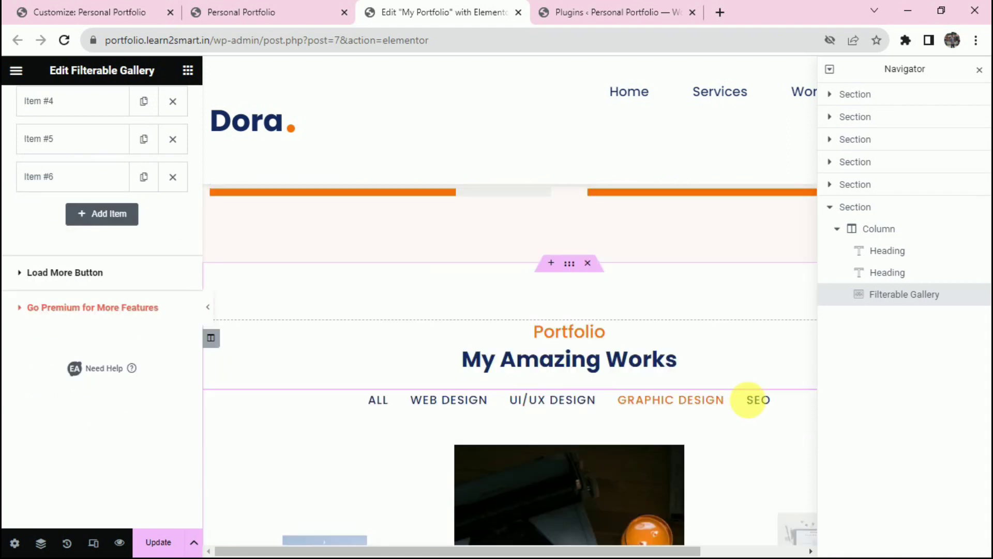
{"action": "left_click", "coordinate": [570, 403]}
{"action": "left_click", "coordinate": [451, 406]}
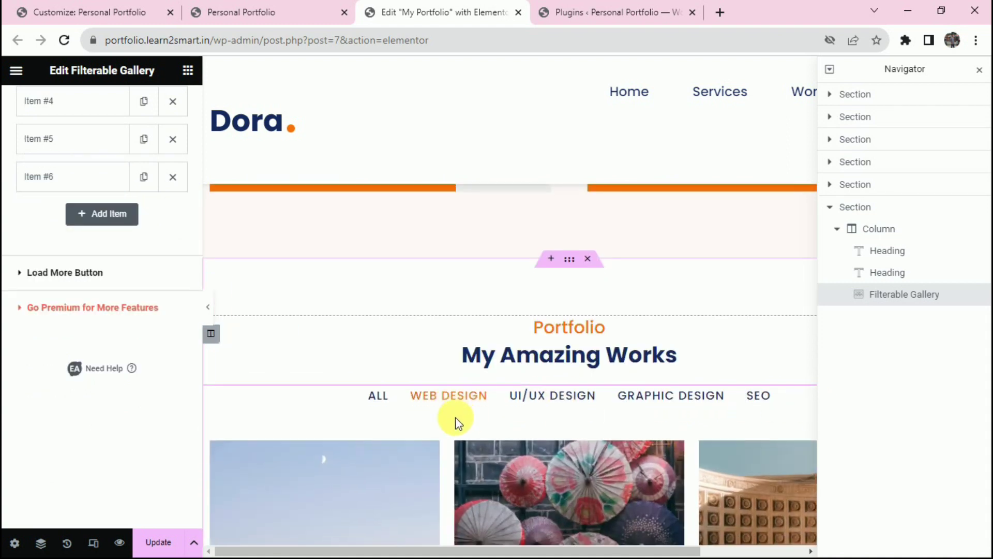
{"action": "scroll", "coordinate": [454, 421], "scroll_direction": "down", "scroll_amount": 4}
Reselect the gallery and set Item #1's Video Gallery? option to Yes.
{"action": "left_click", "coordinate": [489, 325]}
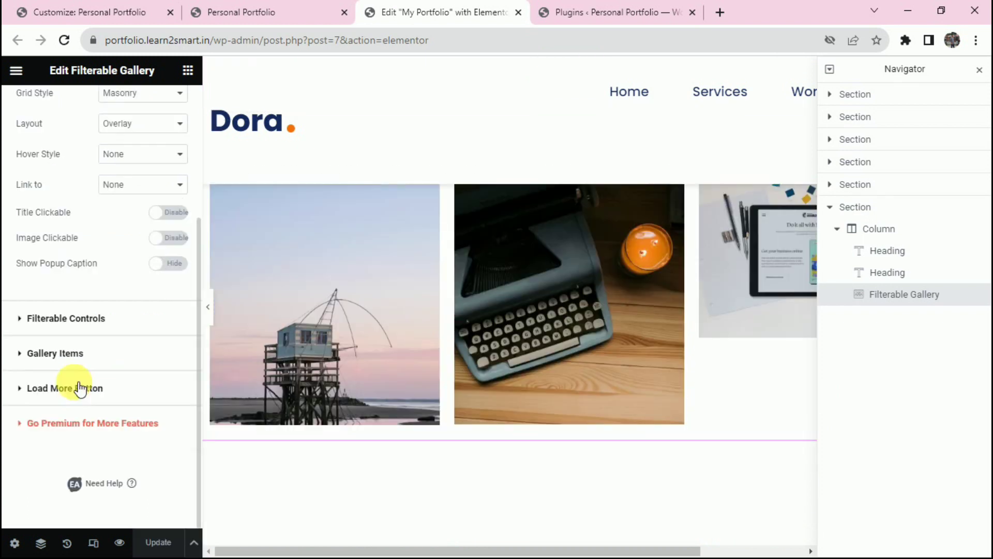
{"action": "left_click", "coordinate": [79, 356]}
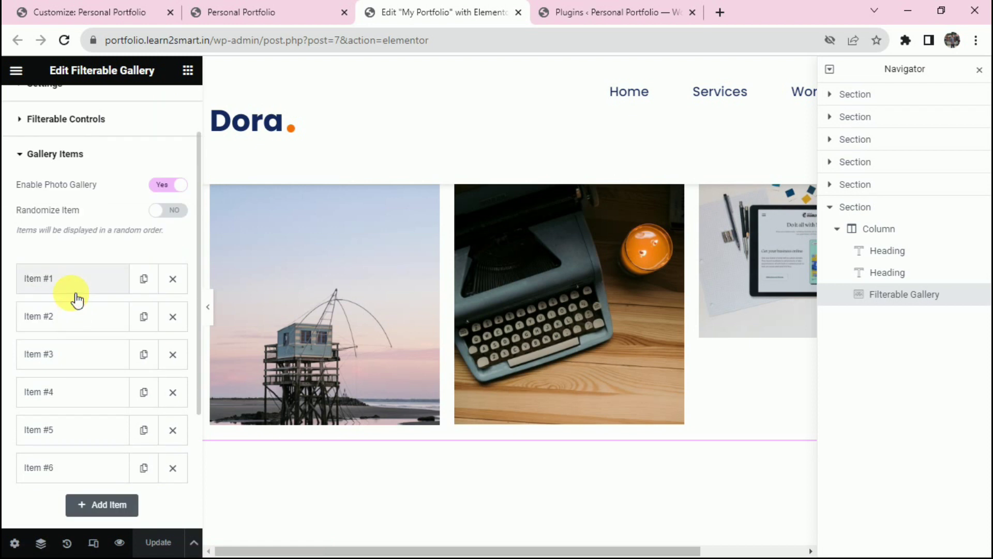
{"action": "left_click", "coordinate": [74, 289]}
{"action": "left_click_drag", "start_coordinate": [55, 312], "coordinate": [174, 320]}
{"action": "left_click", "coordinate": [179, 313]}
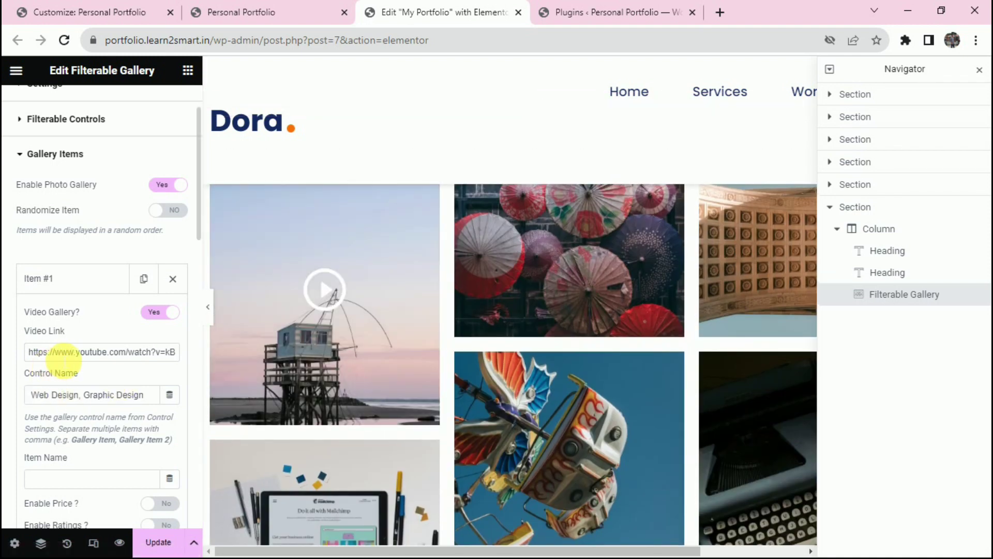
Play Item #1's YouTube video in the lightbox, then close it.
{"action": "scroll", "coordinate": [124, 425], "scroll_direction": "down", "scroll_amount": 5}
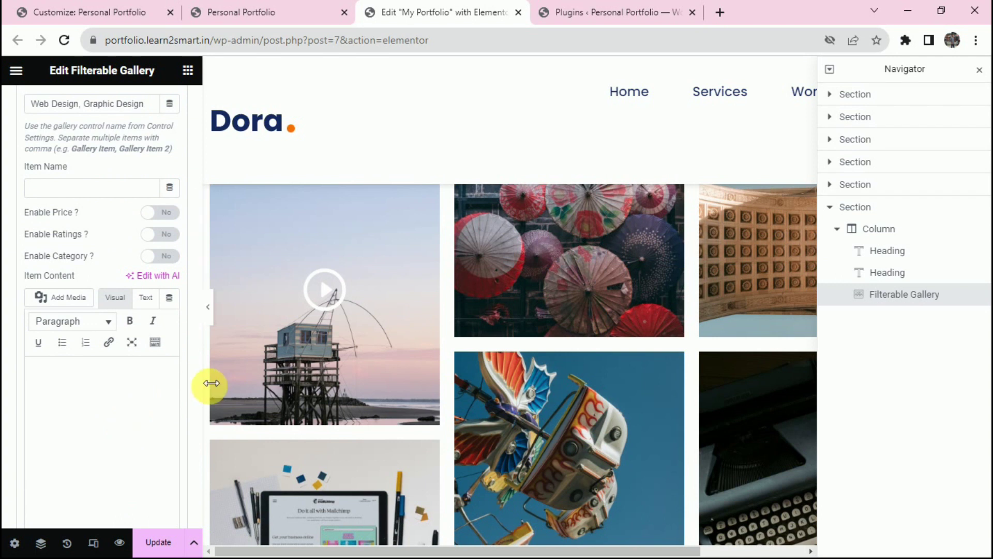
{"action": "scroll", "coordinate": [197, 367], "scroll_direction": "down", "scroll_amount": 5}
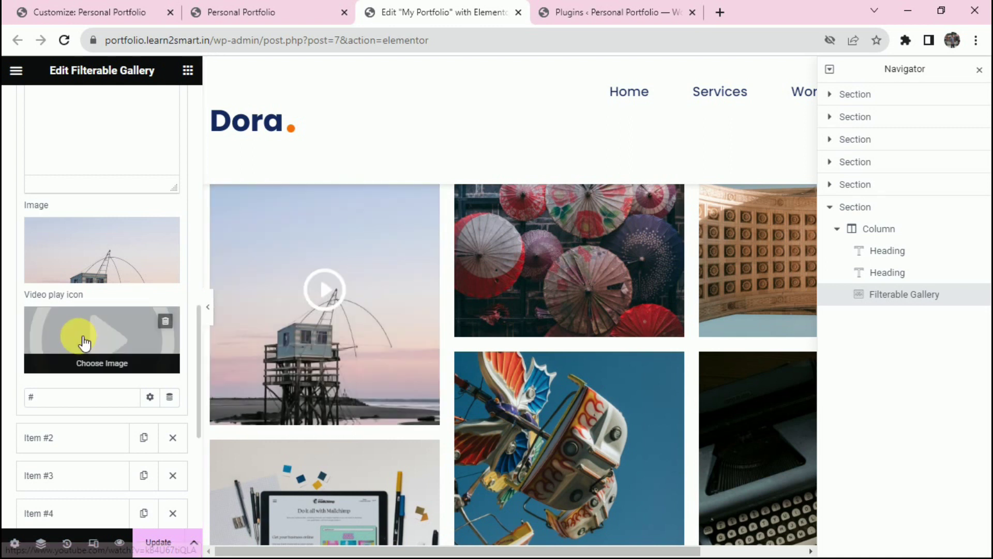
{"action": "left_click", "coordinate": [325, 298]}
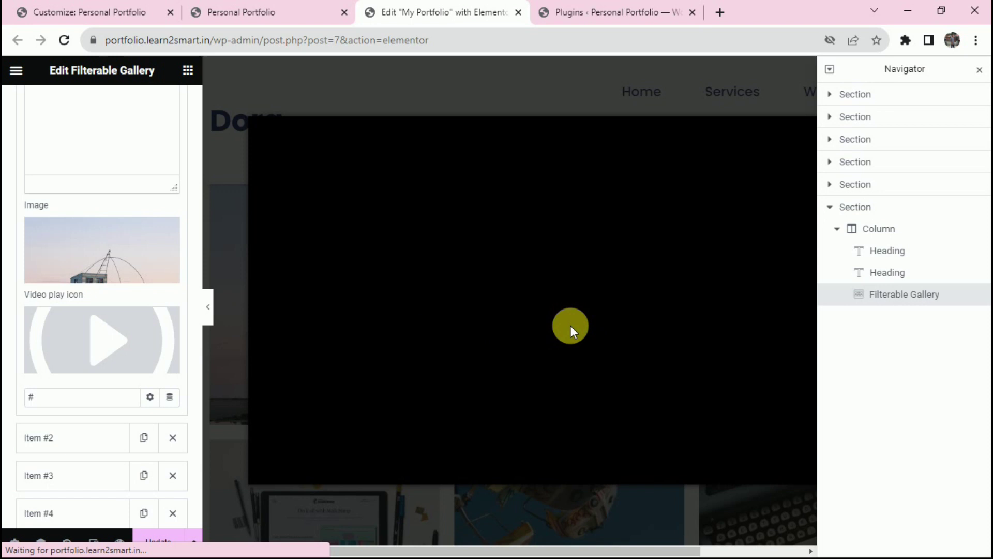
{"action": "key", "text": "Escape"}
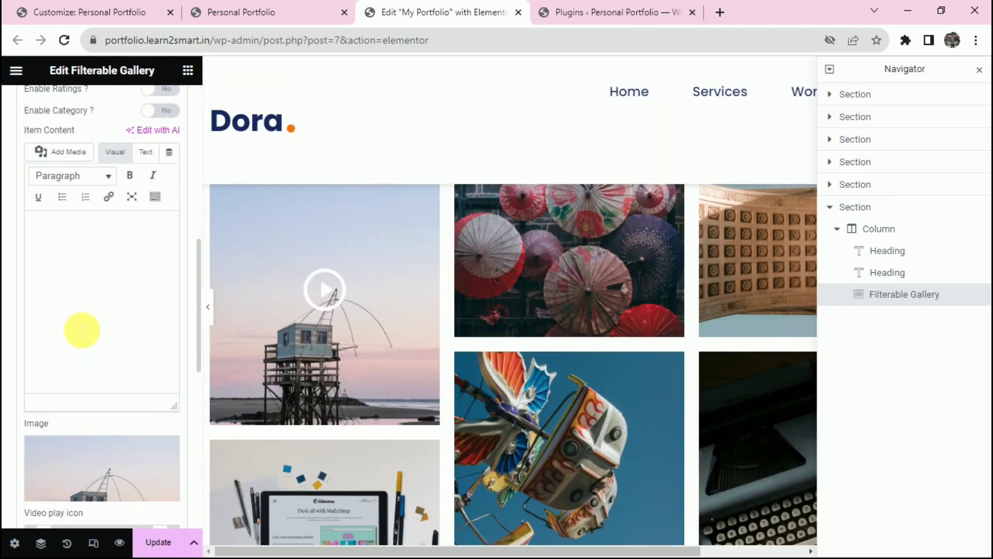
Turn Video Gallery? back to No, update the page, and go to the live site.
{"action": "scroll", "coordinate": [170, 291], "scroll_direction": "up", "scroll_amount": 8}
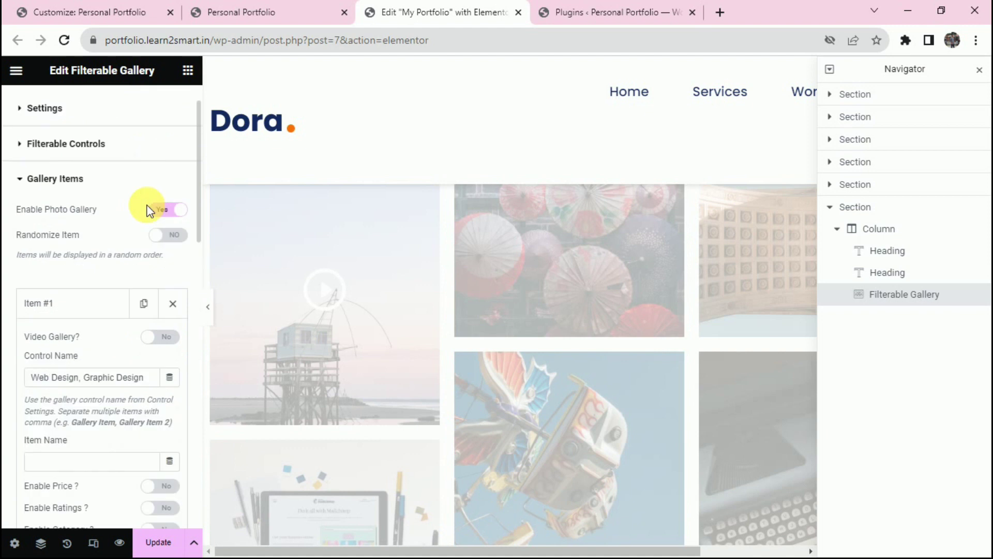
{"action": "left_click", "coordinate": [97, 303]}
{"action": "left_click", "coordinate": [155, 541]}
{"action": "key", "text": "ctrl+shift+Tab"}
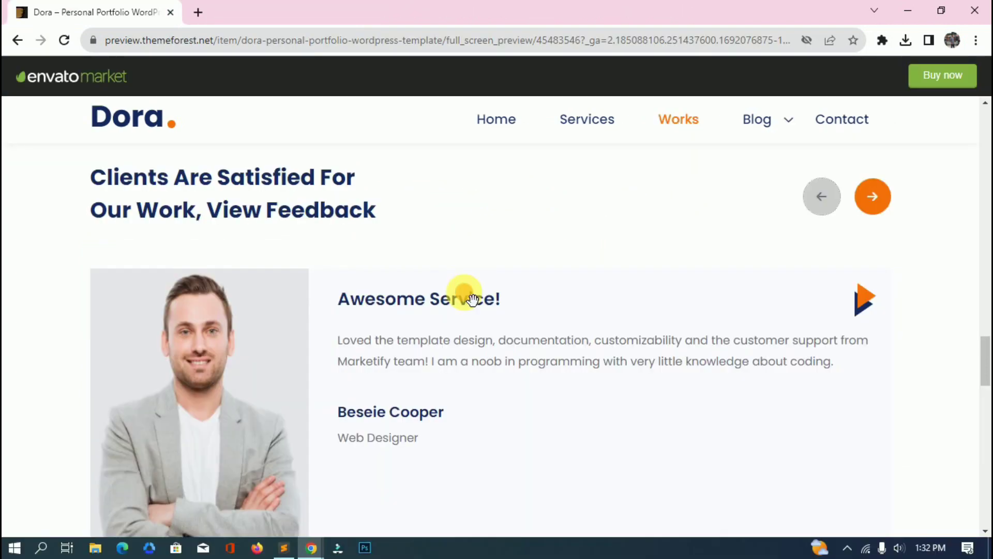
Browse the live demo's client testimonials, showing the previous one.
{"action": "scroll", "coordinate": [526, 288], "scroll_direction": "down", "scroll_amount": 2}
{"action": "scroll", "coordinate": [528, 289], "scroll_direction": "up", "scroll_amount": 1}
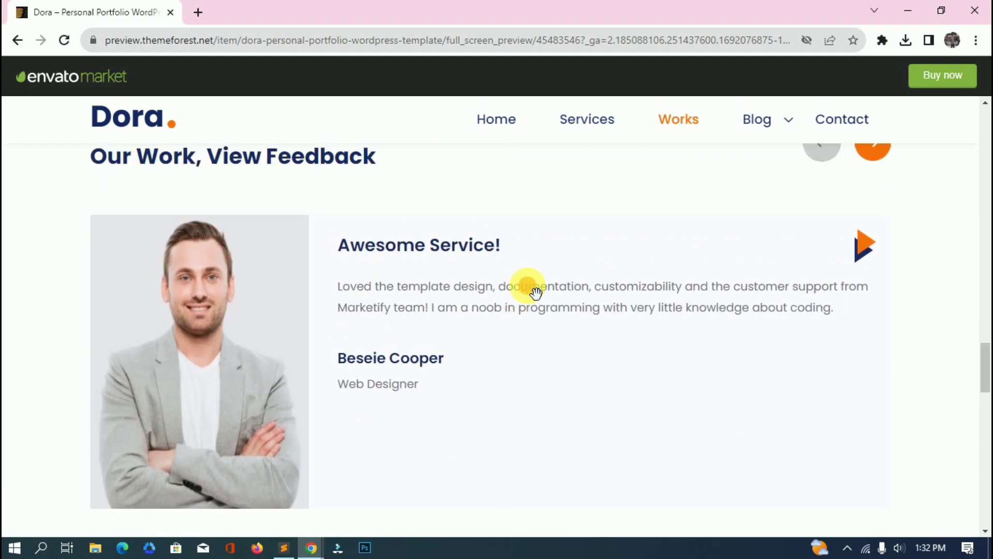
{"action": "scroll", "coordinate": [535, 292], "scroll_direction": "up", "scroll_amount": 1}
{"action": "left_click", "coordinate": [834, 196]}
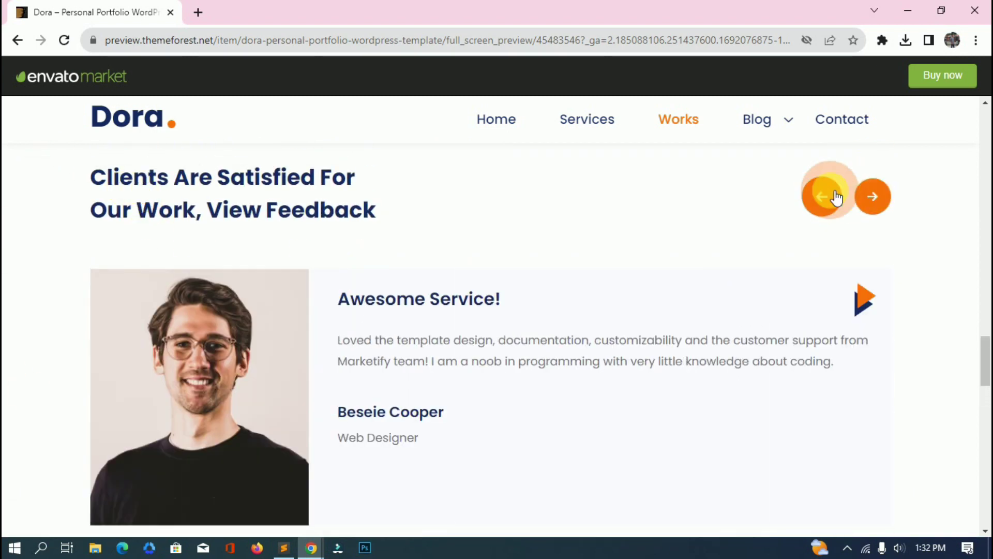
{"action": "scroll", "coordinate": [538, 320], "scroll_direction": "up", "scroll_amount": 4}
{"action": "scroll", "coordinate": [543, 323], "scroll_direction": "down", "scroll_amount": 4}
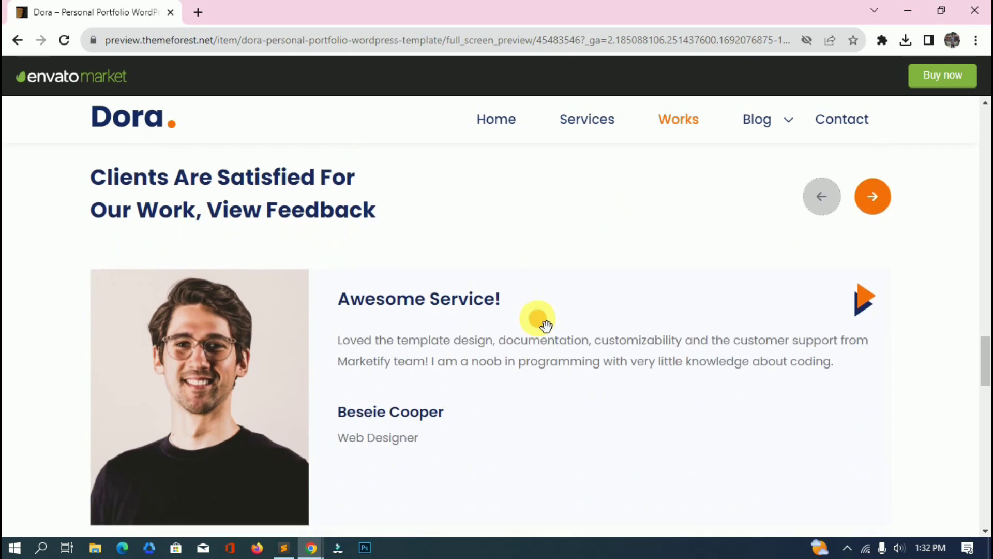
Open Edit with Elementor from the admin bar in a new tab.
{"action": "key", "text": "alt+Tab"}
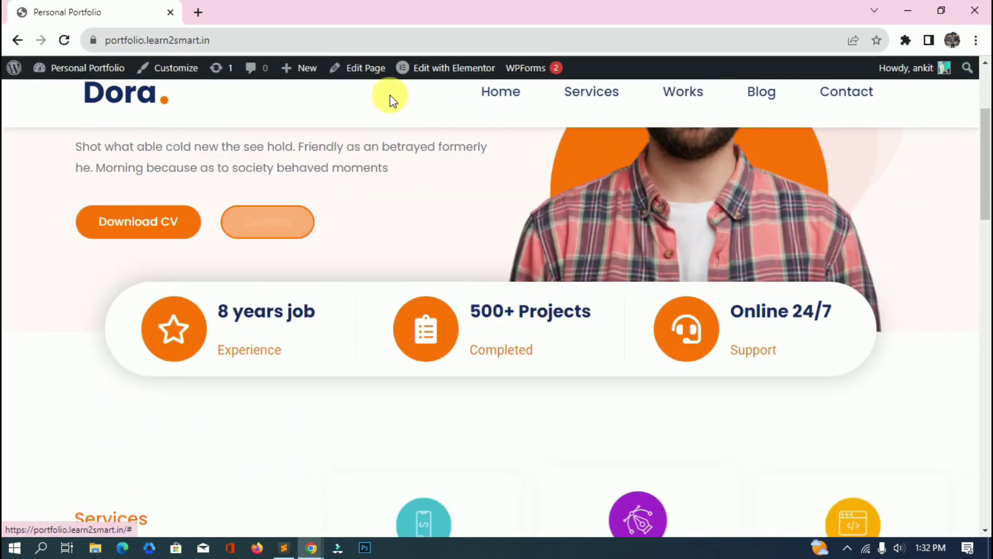
{"action": "scroll", "coordinate": [473, 103], "scroll_direction": "up", "scroll_amount": 5}
{"action": "right_click", "coordinate": [474, 70]}
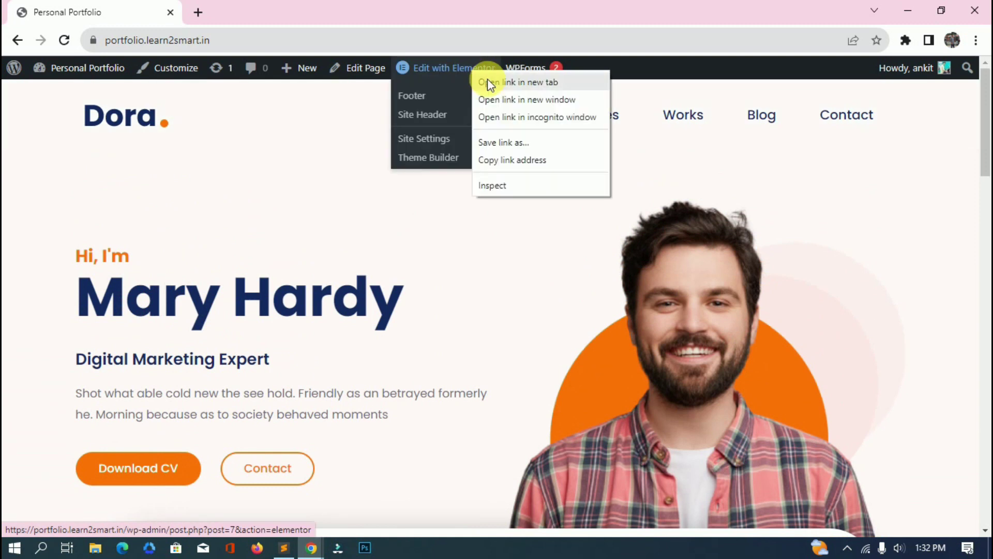
{"action": "left_click", "coordinate": [487, 82]}
{"action": "key", "text": "ctrl+Tab"}
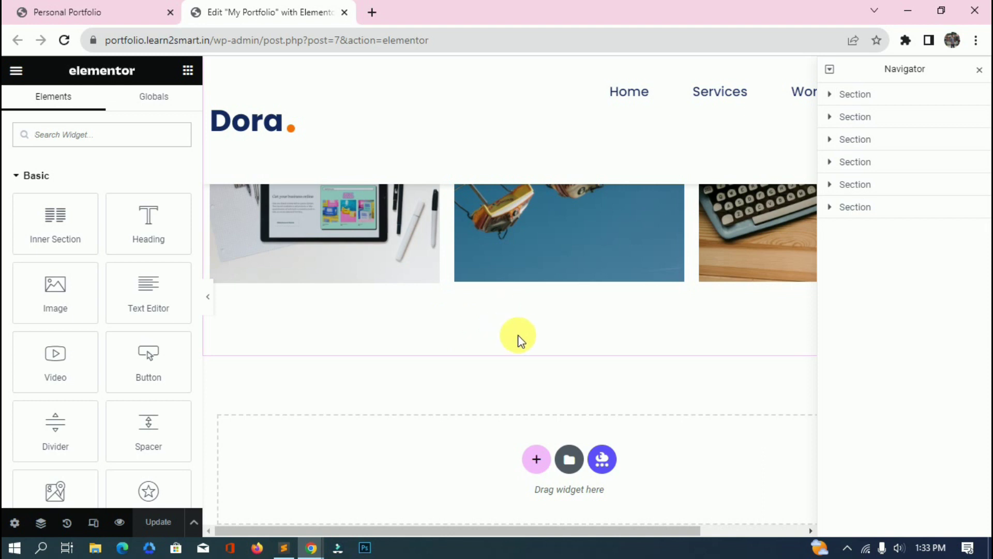
Insert the Testimonial Section from My Templates and apply its settings.
{"action": "left_click", "coordinate": [570, 461]}
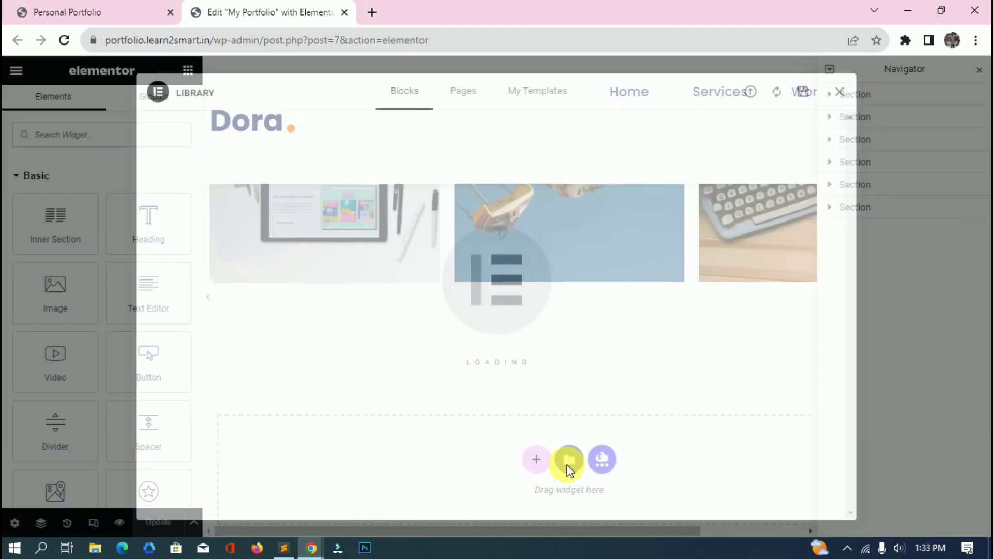
{"action": "left_click", "coordinate": [542, 91]}
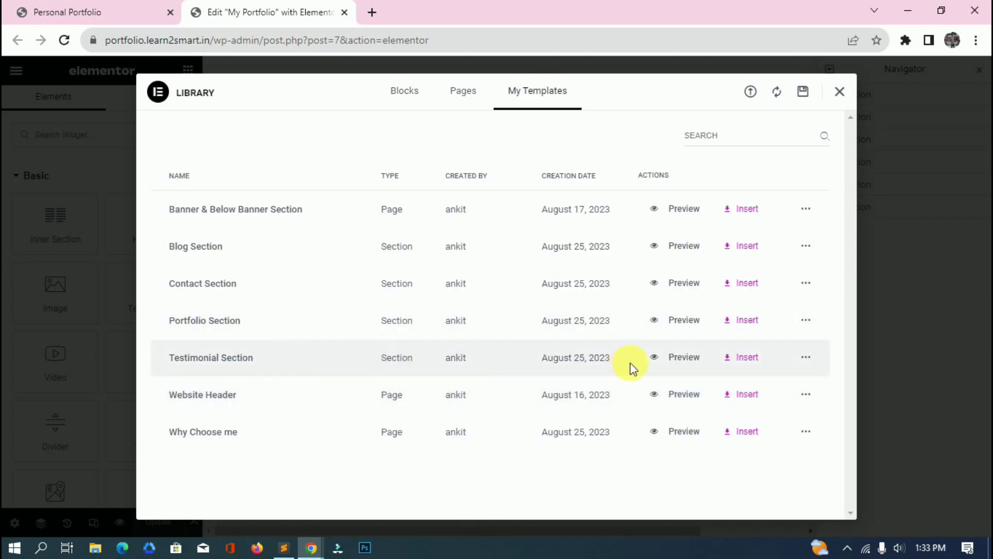
{"action": "left_click", "coordinate": [761, 360]}
{"action": "left_click", "coordinate": [600, 331]}
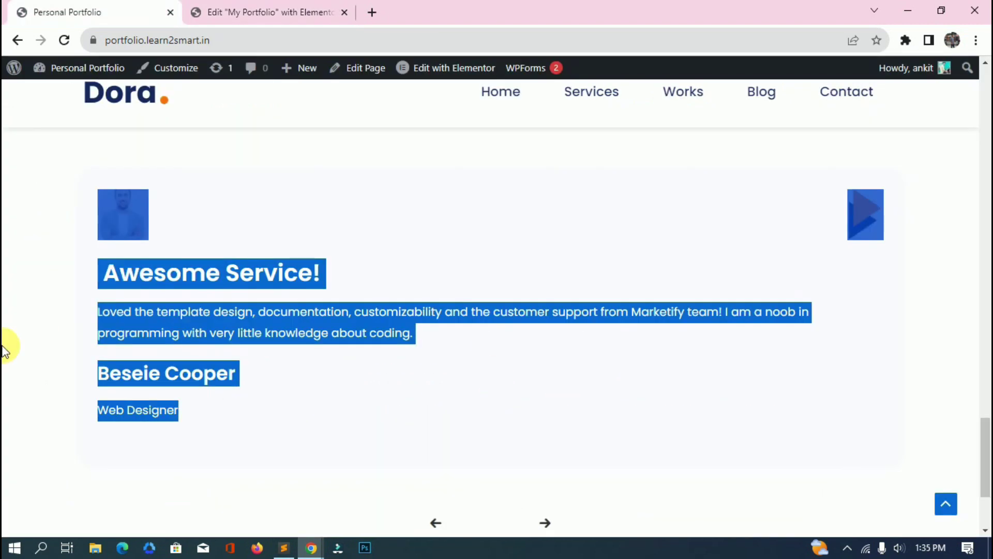
Review the live site's testimonial section, then return to the Edit 'My Portfolio' tab.
{"action": "scroll", "coordinate": [18, 337], "scroll_direction": "up", "scroll_amount": 1}
{"action": "left_click", "coordinate": [282, 322]}
{"action": "scroll", "coordinate": [551, 381], "scroll_direction": "down", "scroll_amount": 4}
{"action": "scroll", "coordinate": [293, 295], "scroll_direction": "up", "scroll_amount": 2}
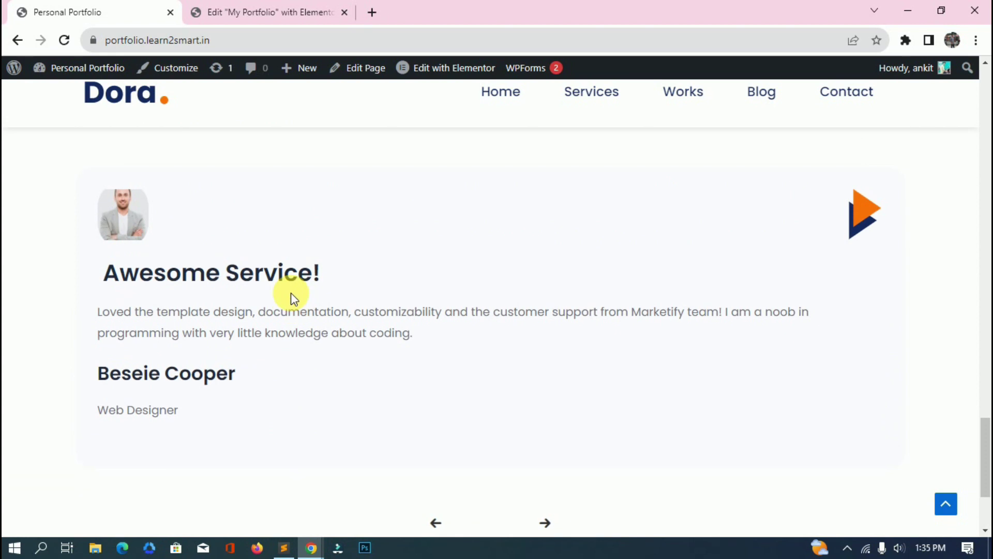
{"action": "scroll", "coordinate": [324, 350], "scroll_direction": "up", "scroll_amount": 1}
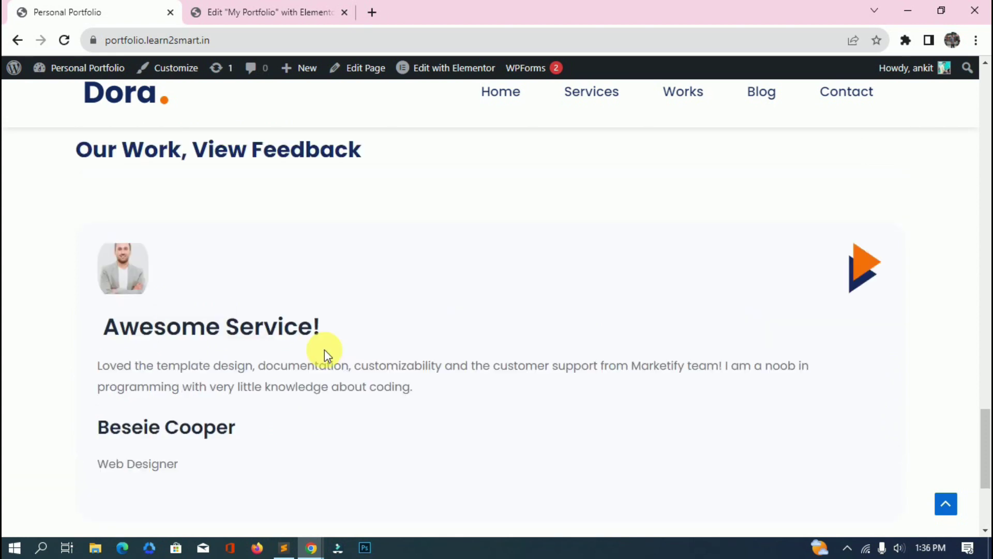
{"action": "scroll", "coordinate": [324, 350], "scroll_direction": "down", "scroll_amount": 3}
{"action": "scroll", "coordinate": [322, 337], "scroll_direction": "up", "scroll_amount": 3}
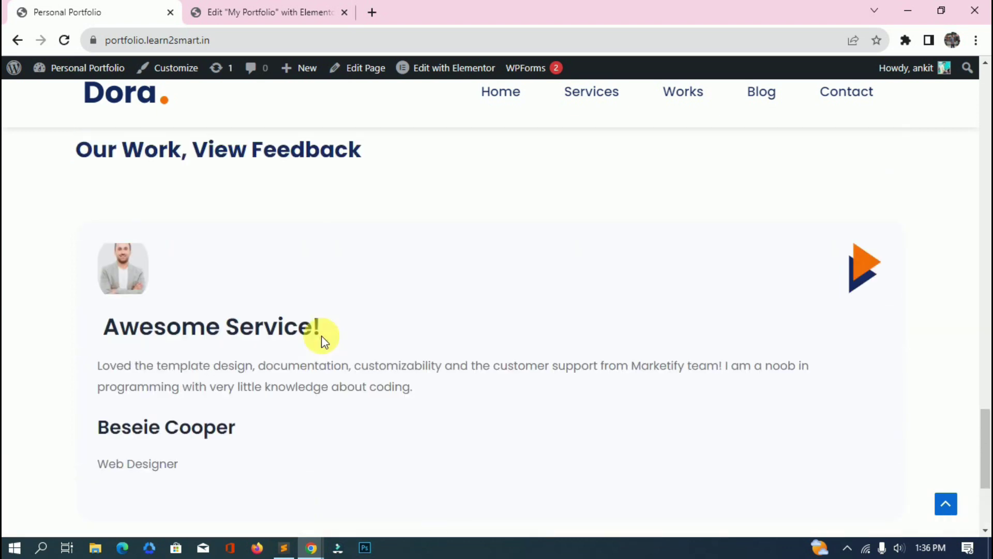
{"action": "scroll", "coordinate": [427, 299], "scroll_direction": "up", "scroll_amount": 20}
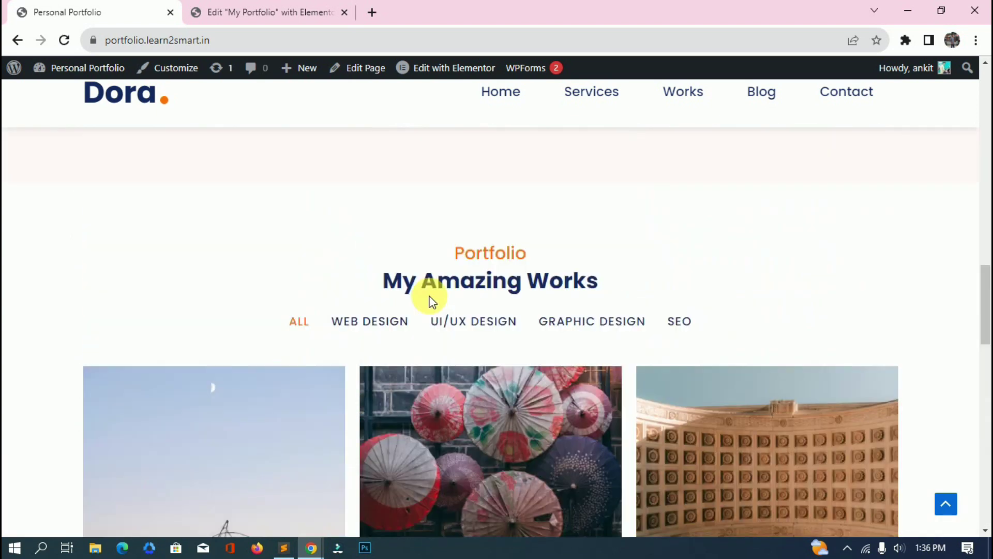
{"action": "scroll", "coordinate": [429, 299], "scroll_direction": "down", "scroll_amount": 8}
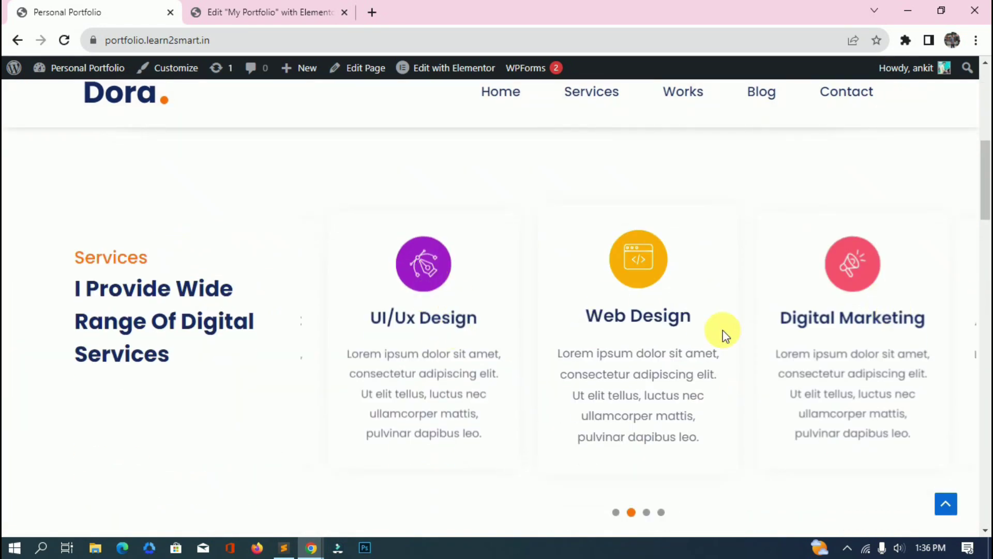
{"action": "left_click", "coordinate": [287, 14]}
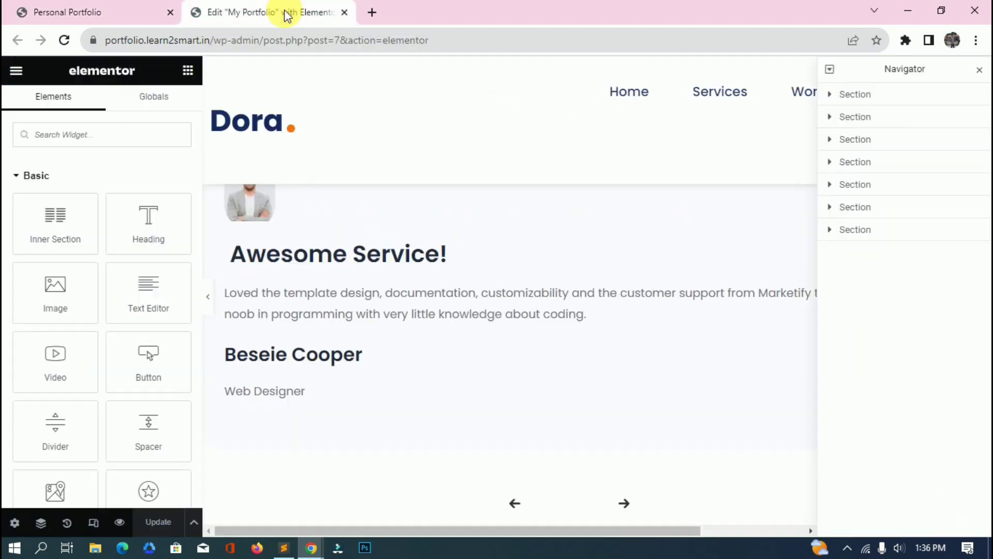
{"action": "left_click", "coordinate": [476, 256]}
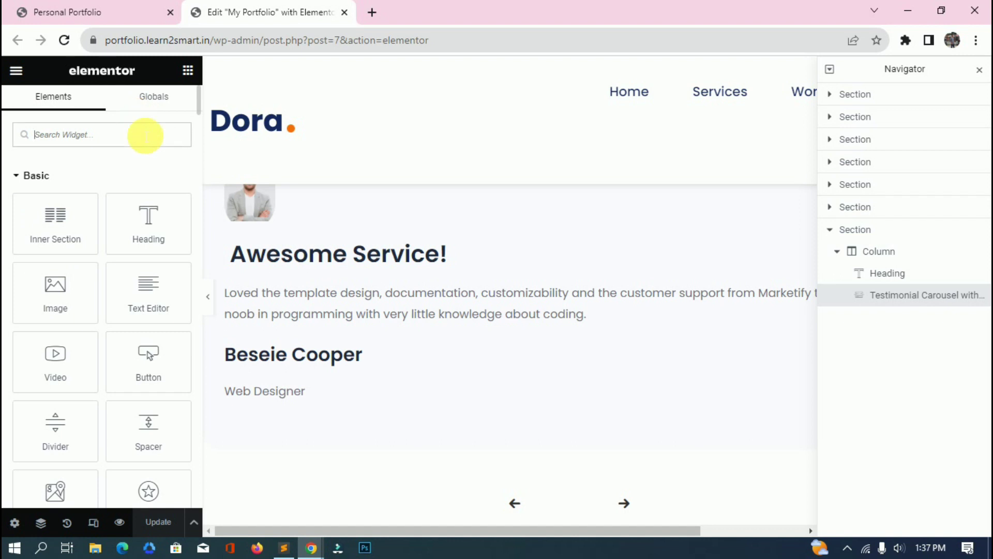
{"action": "type", "text": "testi"}
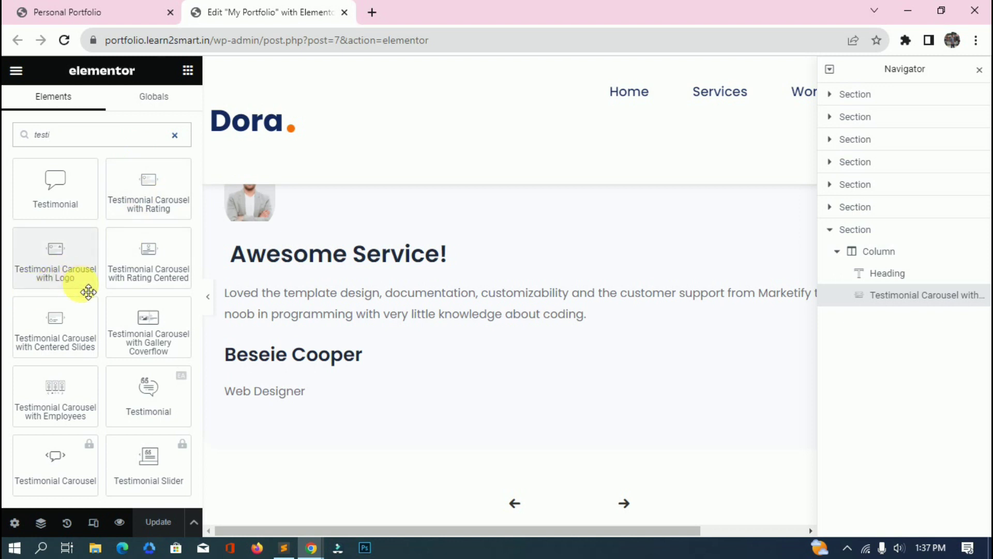
{"action": "left_click_drag", "start_coordinate": [89, 293], "coordinate": [495, 256]}
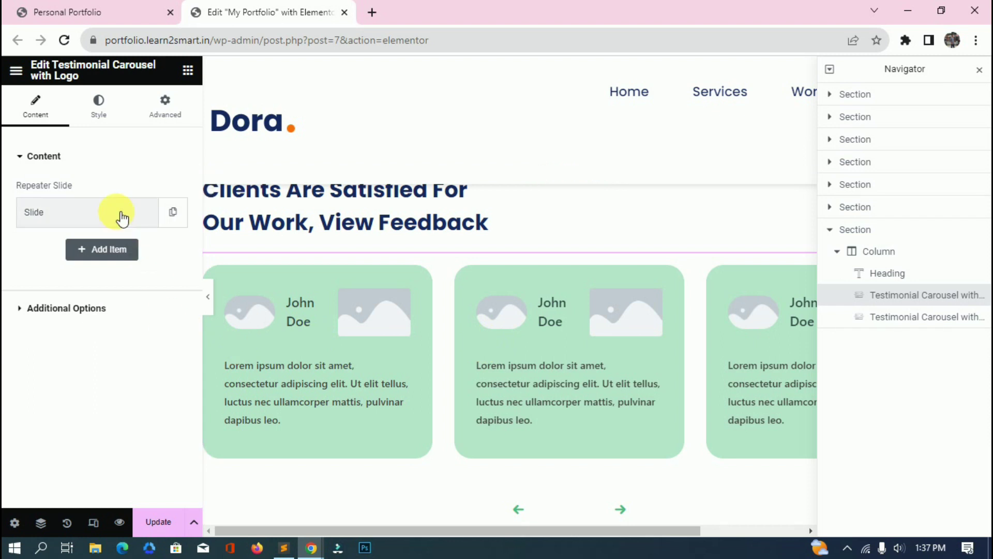
{"action": "left_click", "coordinate": [80, 309]}
{"action": "left_click", "coordinate": [122, 254]}
{"action": "left_click", "coordinate": [126, 255]}
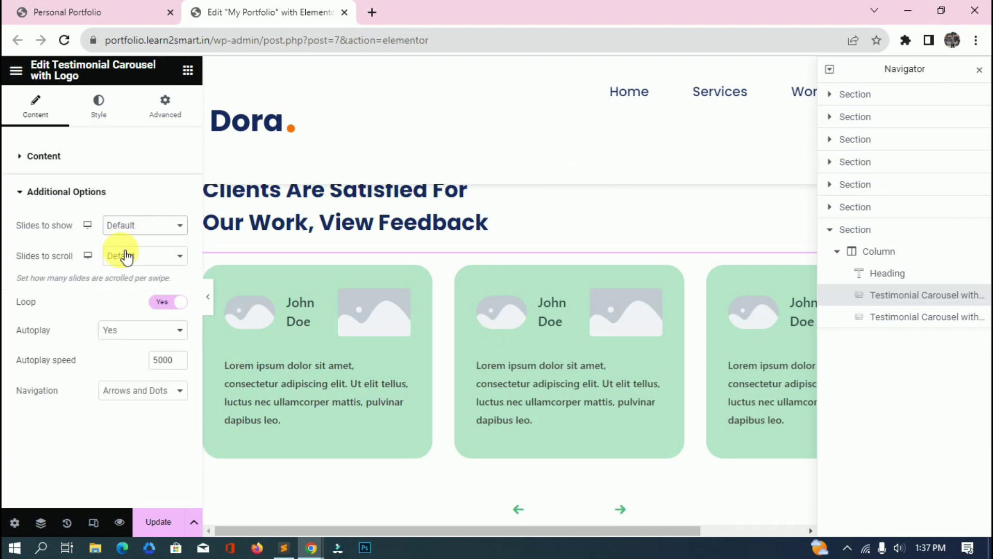
{"action": "left_click", "coordinate": [126, 256]}
{"action": "left_click", "coordinate": [123, 271]}
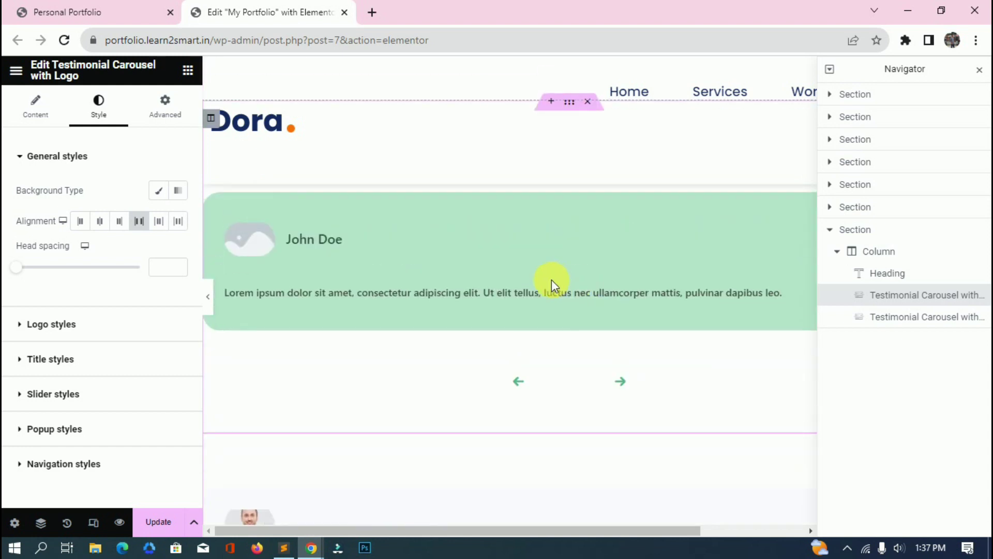
{"action": "right_click", "coordinate": [521, 259]}
{"action": "left_click", "coordinate": [544, 522]}
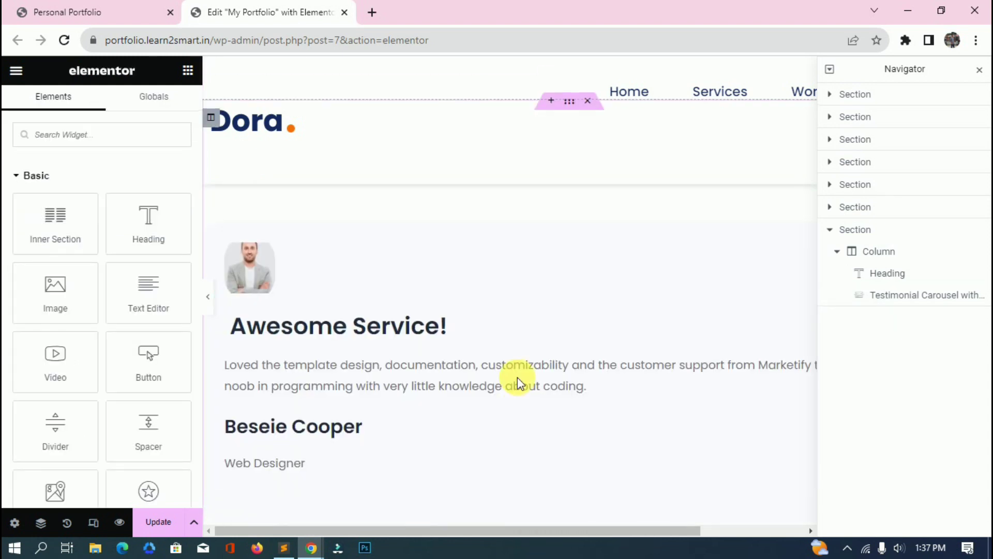
Select the Testimonial Carousel with Logo and expand its first slide's fields.
{"action": "left_click", "coordinate": [514, 283]}
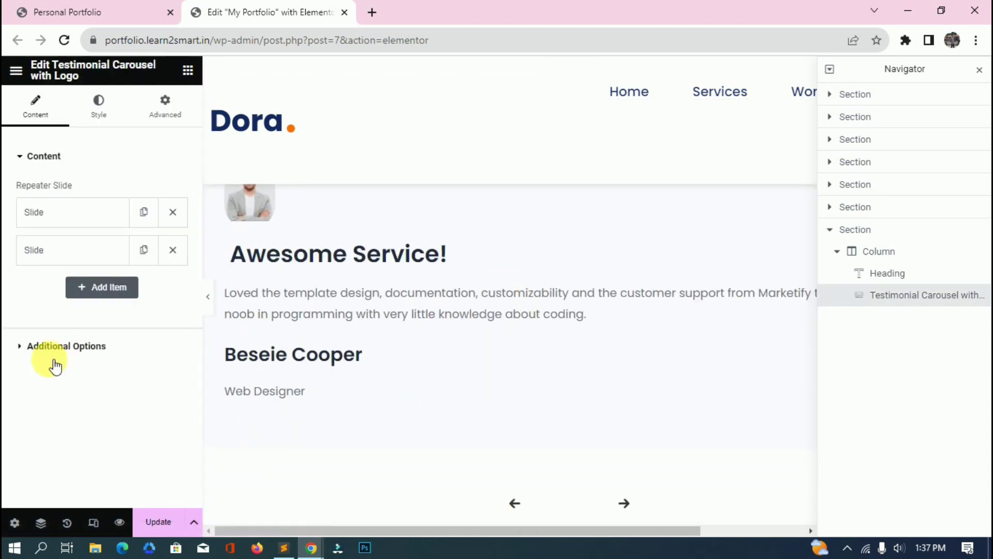
{"action": "scroll", "coordinate": [389, 302], "scroll_direction": "up", "scroll_amount": 2}
{"action": "scroll", "coordinate": [390, 297], "scroll_direction": "down", "scroll_amount": 3}
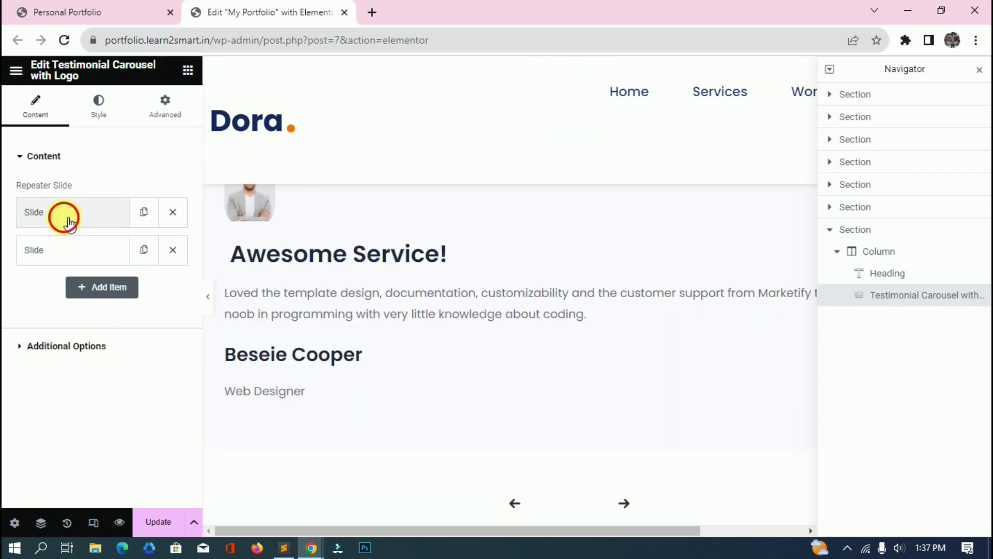
{"action": "left_click", "coordinate": [64, 213]}
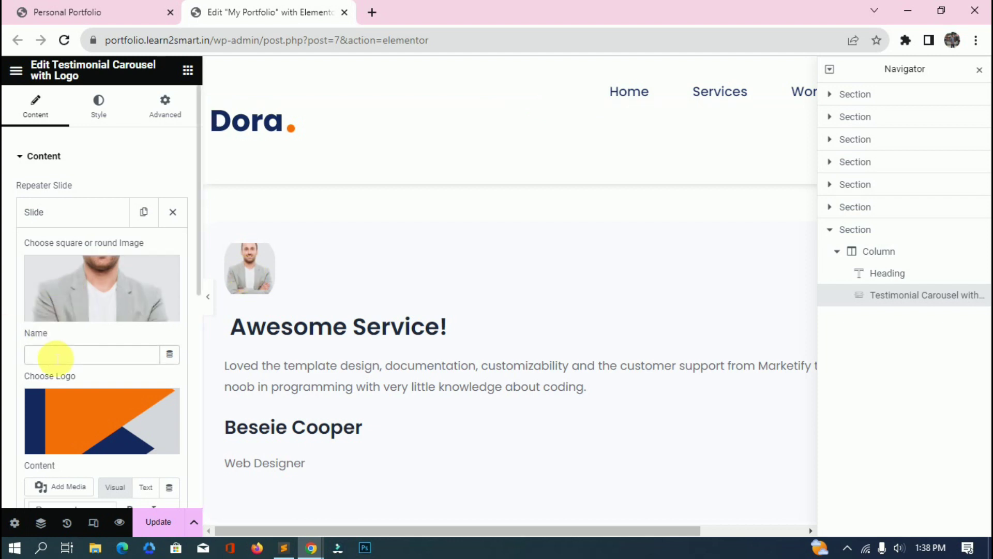
{"action": "scroll", "coordinate": [56, 357], "scroll_direction": "down", "scroll_amount": 1}
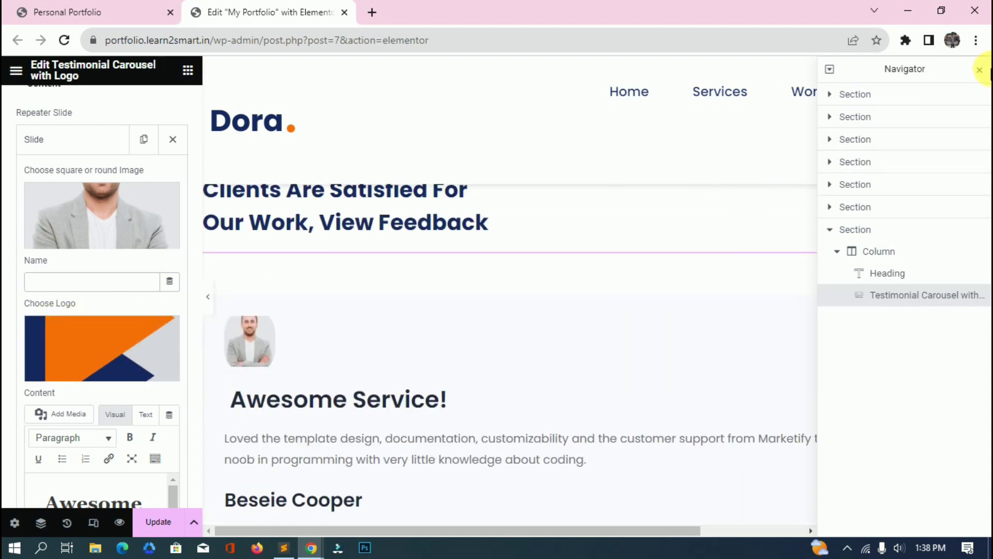
{"action": "left_click", "coordinate": [981, 70]}
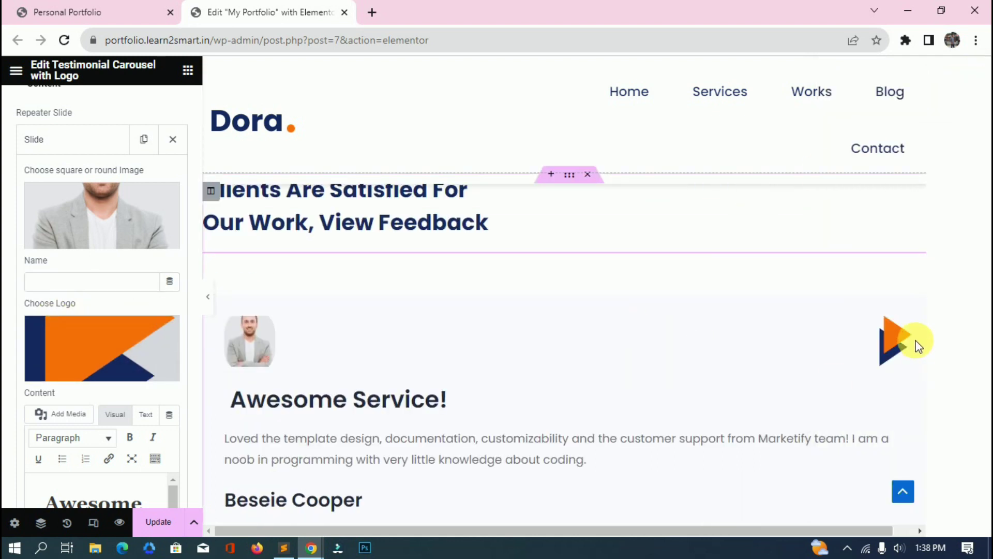
{"action": "scroll", "coordinate": [900, 337], "scroll_direction": "down", "scroll_amount": 1}
{"action": "scroll", "coordinate": [78, 337], "scroll_direction": "down", "scroll_amount": 3}
Format the author name line in the slide text as a level-3 heading.
{"action": "left_click", "coordinate": [138, 322]}
{"action": "left_click_drag", "start_coordinate": [138, 322], "coordinate": [49, 289]}
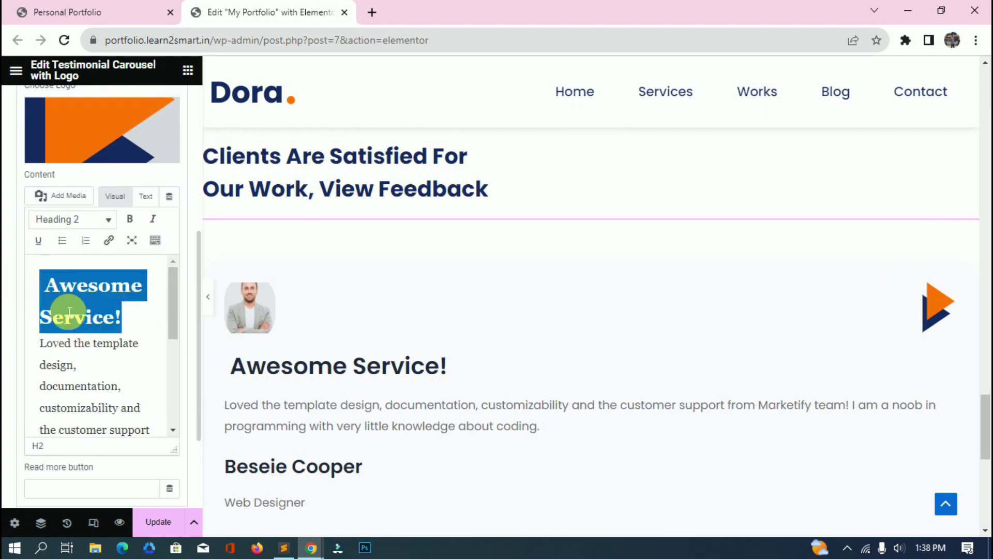
{"action": "scroll", "coordinate": [59, 307], "scroll_direction": "down", "scroll_amount": 5}
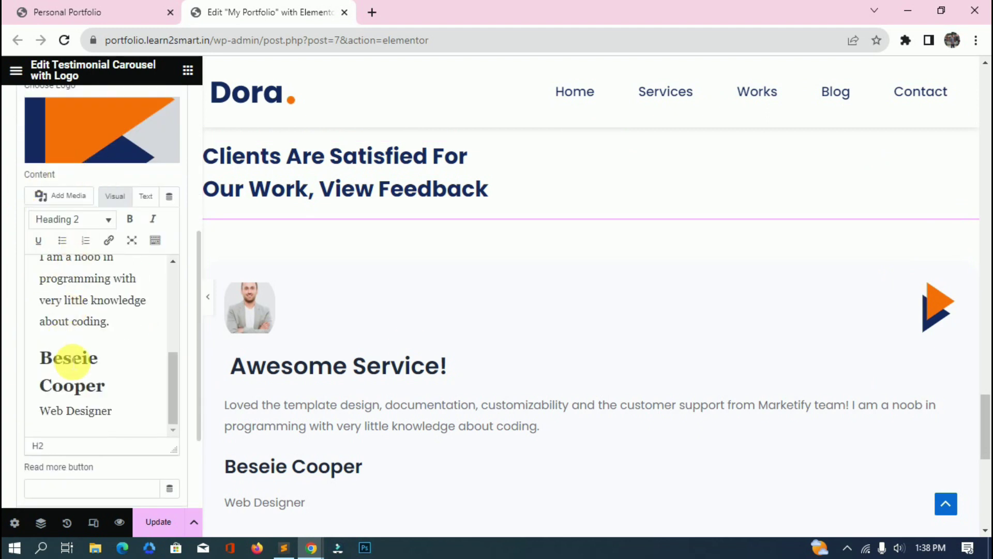
{"action": "left_click_drag", "start_coordinate": [122, 365], "coordinate": [18, 350]}
{"action": "key", "text": "alt+shift+3"}
{"action": "left_click_drag", "start_coordinate": [114, 411], "coordinate": [11, 390]}
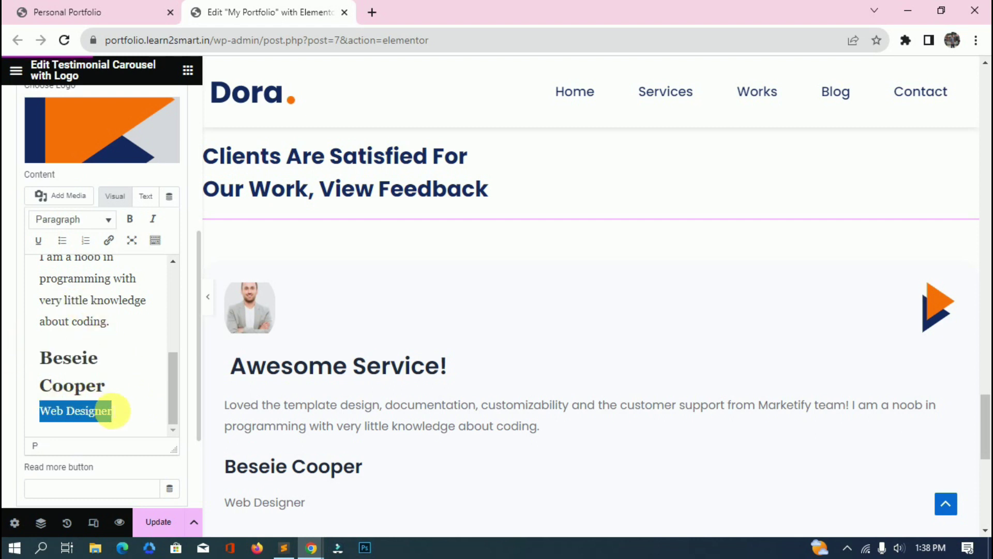
{"action": "left_click", "coordinate": [119, 414]}
{"action": "left_click_drag", "start_coordinate": [119, 414], "coordinate": [11, 348]}
Verify the paragraph, heading and Web Designer line formats, then collapse the slide.
{"action": "scroll", "coordinate": [104, 300], "scroll_direction": "up", "scroll_amount": 5}
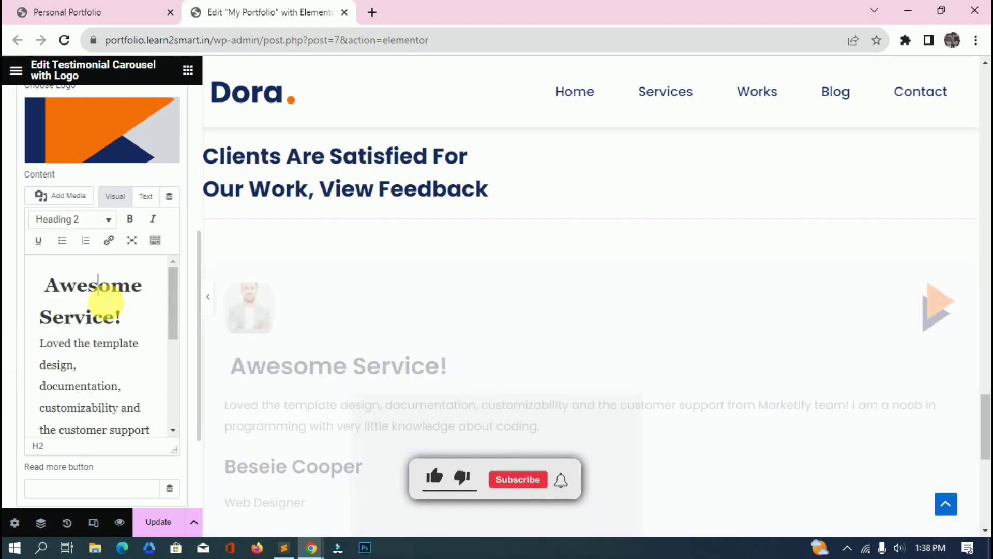
{"action": "scroll", "coordinate": [100, 344], "scroll_direction": "down", "scroll_amount": 2}
{"action": "left_click", "coordinate": [99, 334]}
{"action": "scroll", "coordinate": [83, 362], "scroll_direction": "down", "scroll_amount": 3}
{"action": "left_click", "coordinate": [72, 358]}
{"action": "triple_click", "coordinate": [129, 414]}
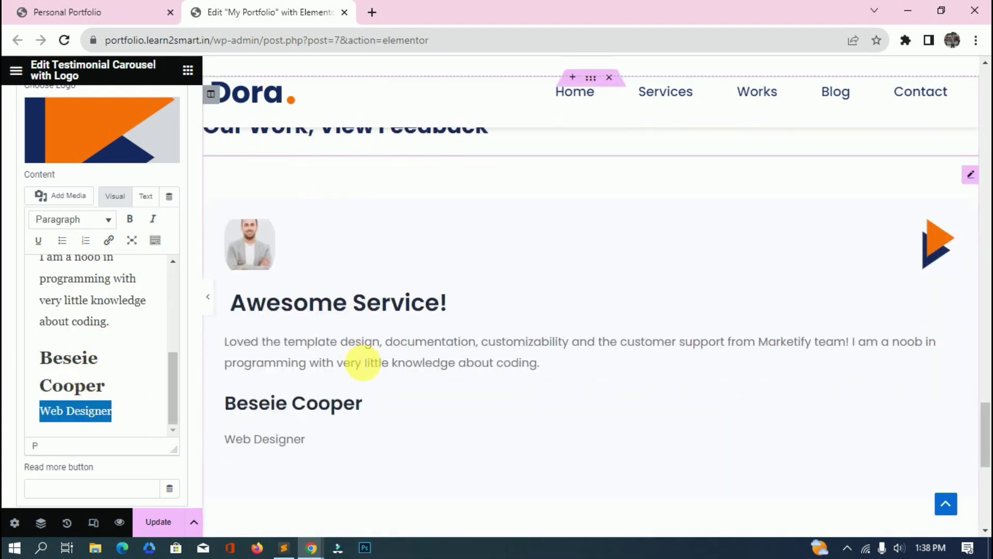
{"action": "scroll", "coordinate": [166, 155], "scroll_direction": "up", "scroll_amount": 5}
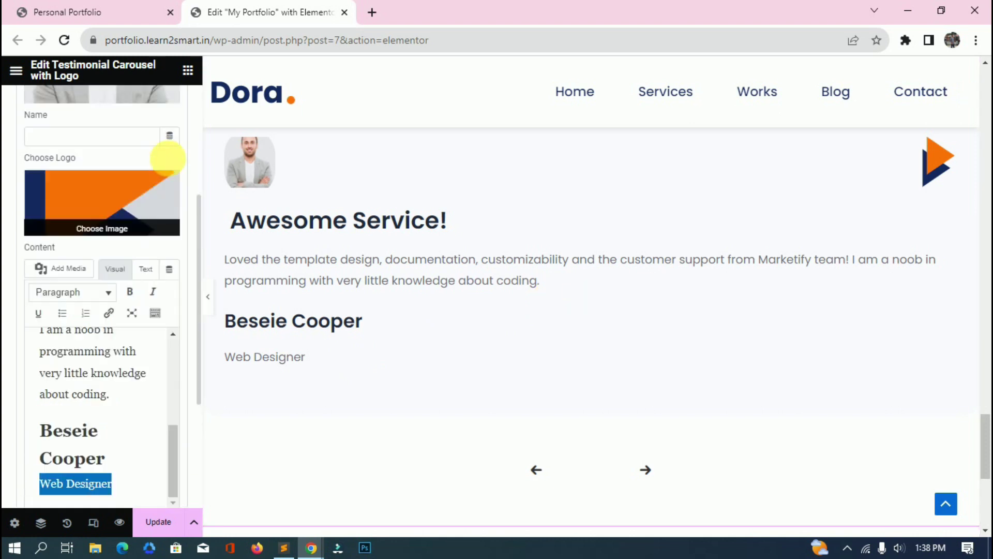
{"action": "left_click", "coordinate": [78, 142]}
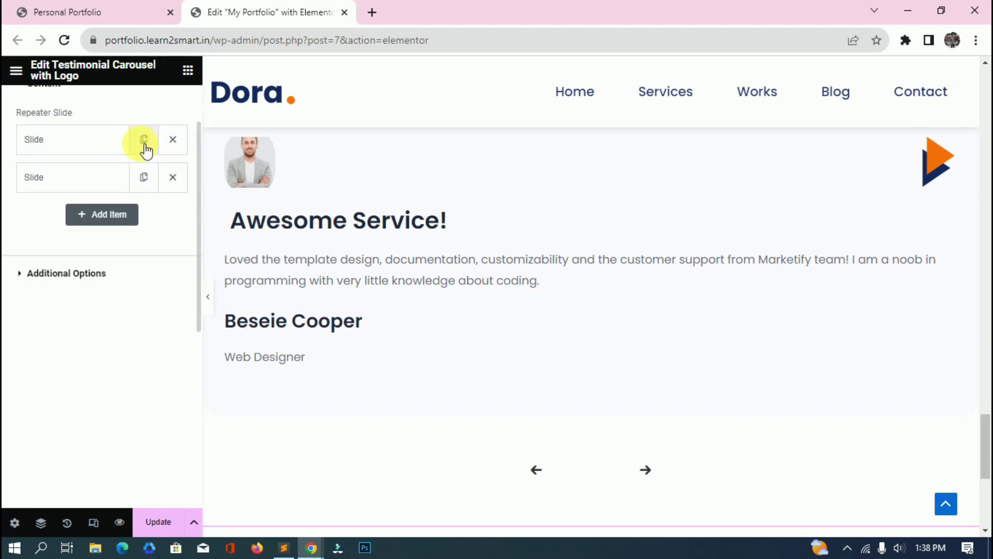
Set the carousel's Additional Options navigation to Arrows.
{"action": "left_click", "coordinate": [126, 285]}
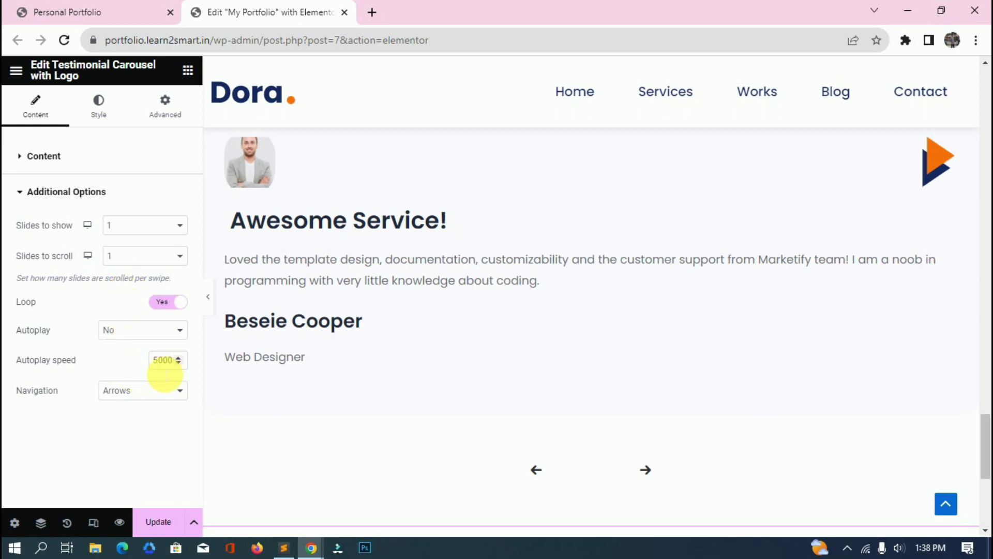
{"action": "left_click", "coordinate": [137, 393]}
{"action": "left_click", "coordinate": [123, 419]}
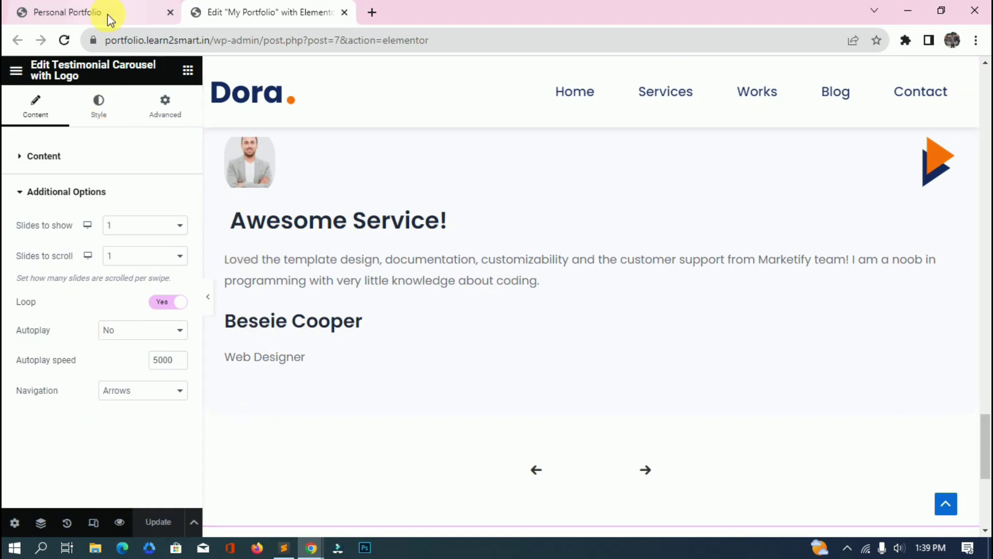
{"action": "key", "text": "alt+Tab"}
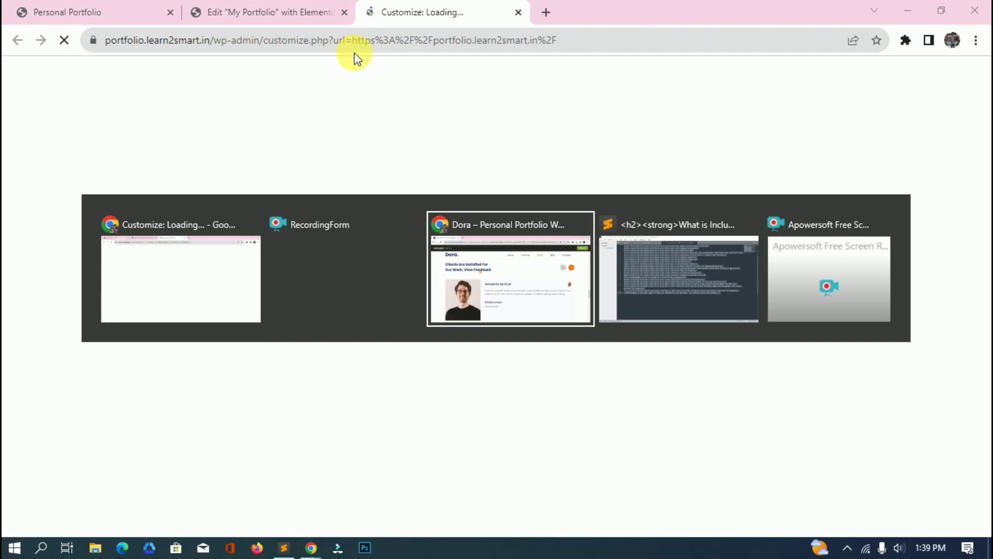
Copy the testimonial slider rules, lines 73–192, from portfolio.css in Sublime Text.
{"action": "key", "text": "alt+Tab"}
{"action": "key", "text": "ctrl+Page_Up"}
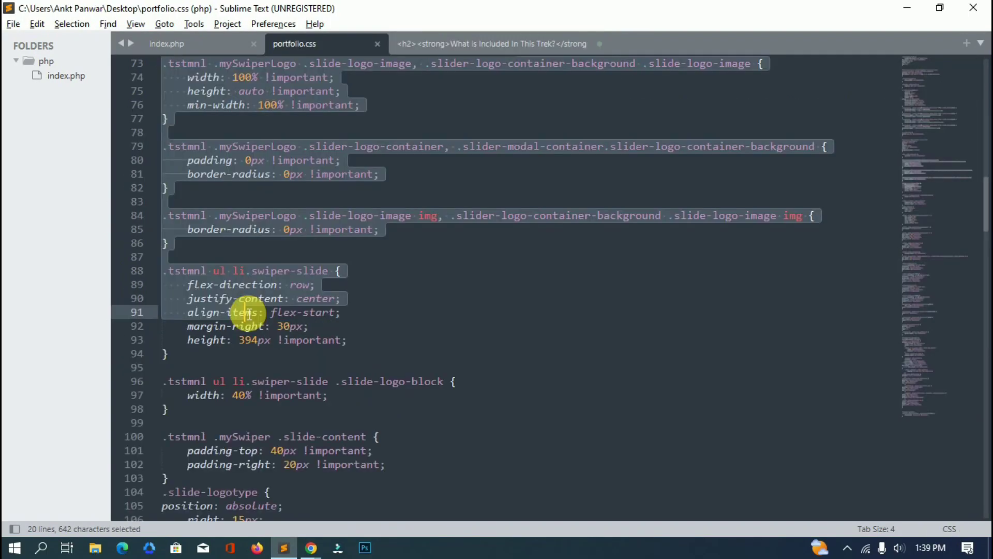
{"action": "scroll", "coordinate": [249, 313], "scroll_direction": "up", "scroll_amount": 2}
{"action": "scroll", "coordinate": [249, 313], "scroll_direction": "down", "scroll_amount": 20}
{"action": "left_click_drag", "start_coordinate": [249, 314], "coordinate": [261, 263]}
{"action": "scroll", "coordinate": [254, 354], "scroll_direction": "down", "scroll_amount": 7}
{"action": "key", "text": "ctrl+c"}
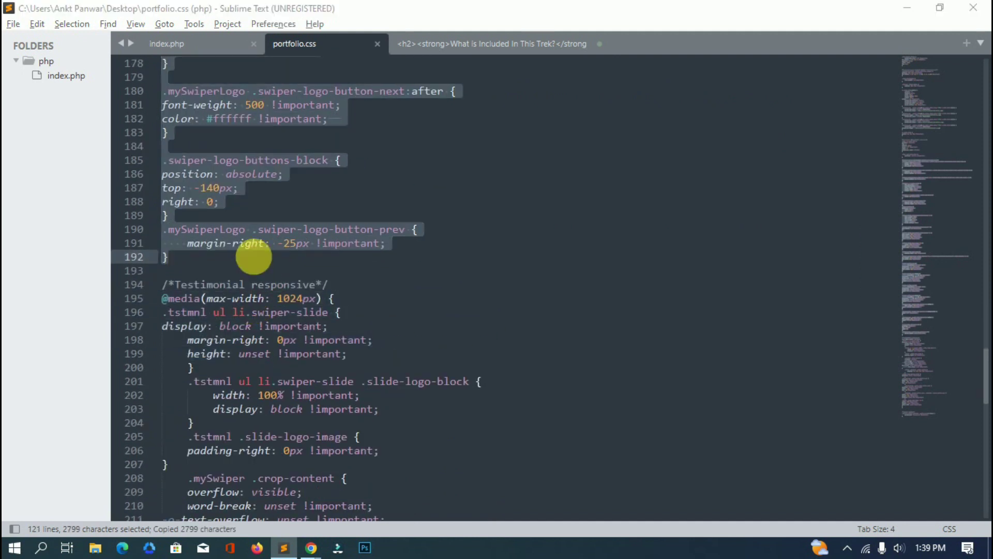
{"action": "key", "text": "alt+Tab"}
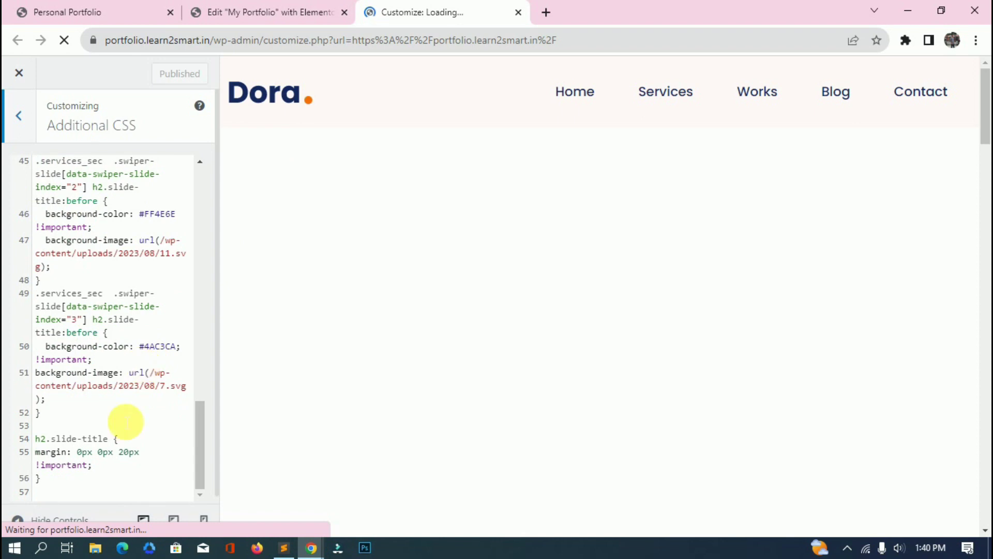
Paste the testimonial CSS on a new line after line 56 and publish it.
{"action": "left_click", "coordinate": [108, 472]}
{"action": "left_click", "coordinate": [108, 484]}
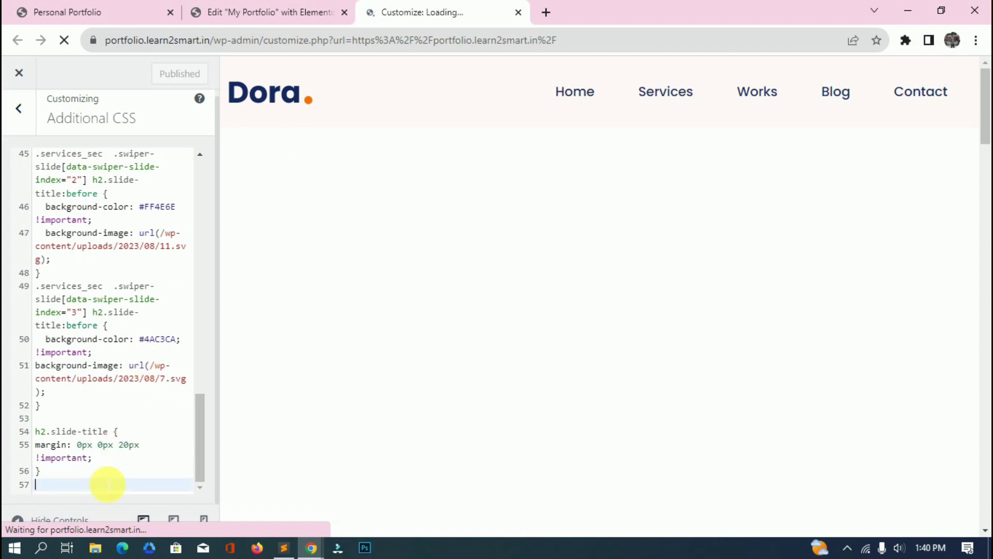
{"action": "key", "text": "Return"}
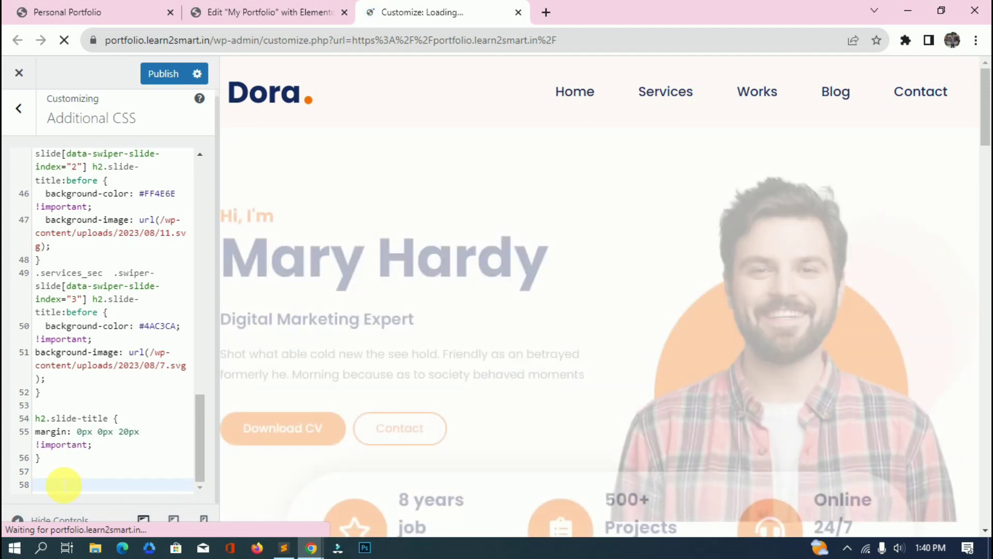
{"action": "key", "text": "ctrl+v"}
{"action": "scroll", "coordinate": [103, 403], "scroll_direction": "up", "scroll_amount": 5}
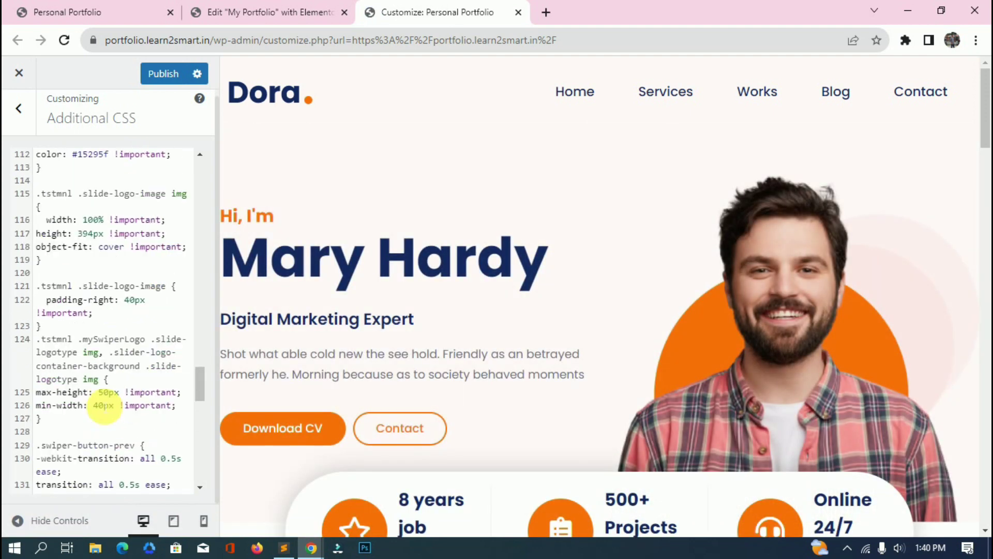
{"action": "left_click", "coordinate": [174, 78]}
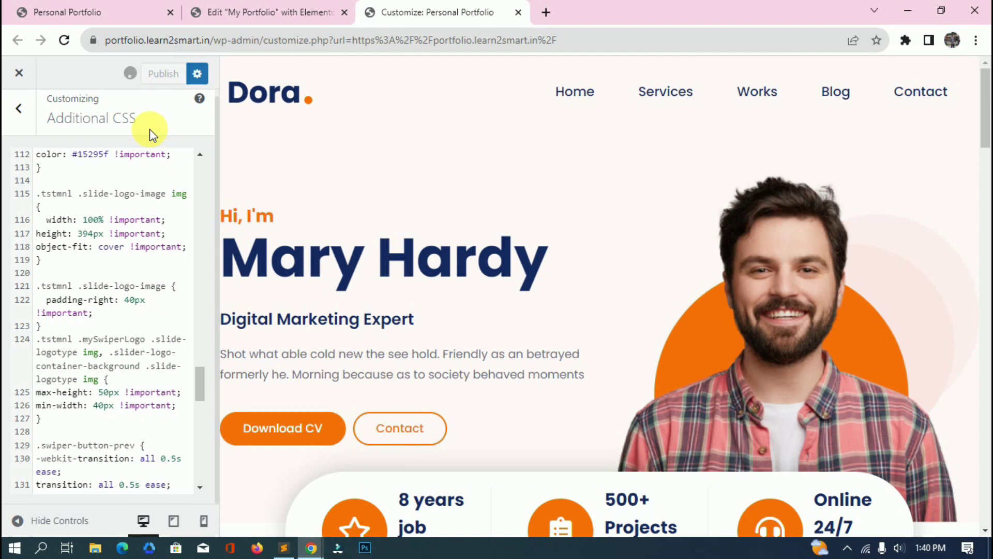
{"action": "key", "text": "ctrl+1"}
{"action": "scroll", "coordinate": [460, 337], "scroll_direction": "up", "scroll_amount": 3}
{"action": "scroll", "coordinate": [247, 261], "scroll_direction": "down", "scroll_amount": 2}
Reload the live site and review the testimonial with its photo beside the text.
{"action": "scroll", "coordinate": [247, 262], "scroll_direction": "up", "scroll_amount": 2}
{"action": "left_click", "coordinate": [231, 50]}
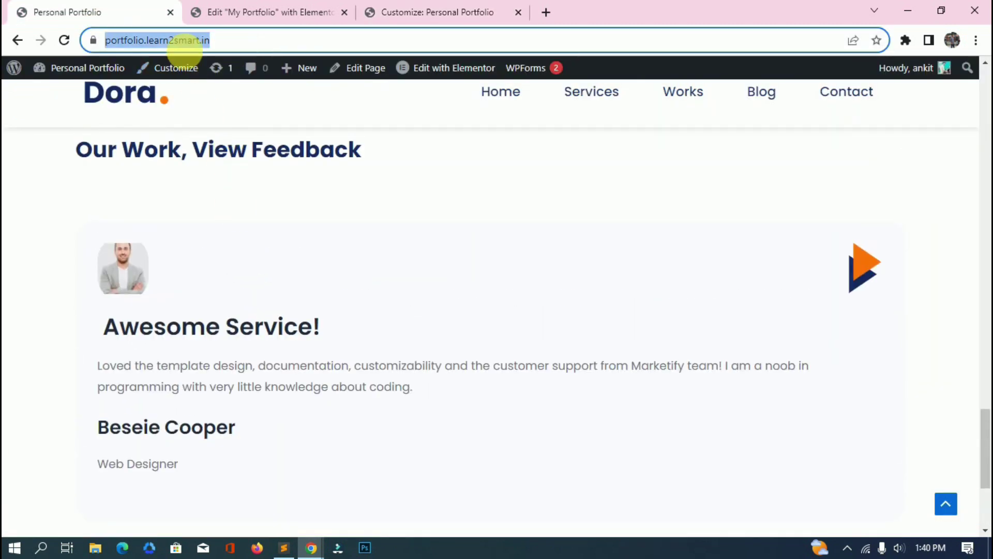
{"action": "key", "text": "Return"}
{"action": "scroll", "coordinate": [199, 302], "scroll_direction": "up", "scroll_amount": 2}
{"action": "scroll", "coordinate": [200, 303], "scroll_direction": "down", "scroll_amount": 1}
{"action": "scroll", "coordinate": [200, 303], "scroll_direction": "up", "scroll_amount": 2}
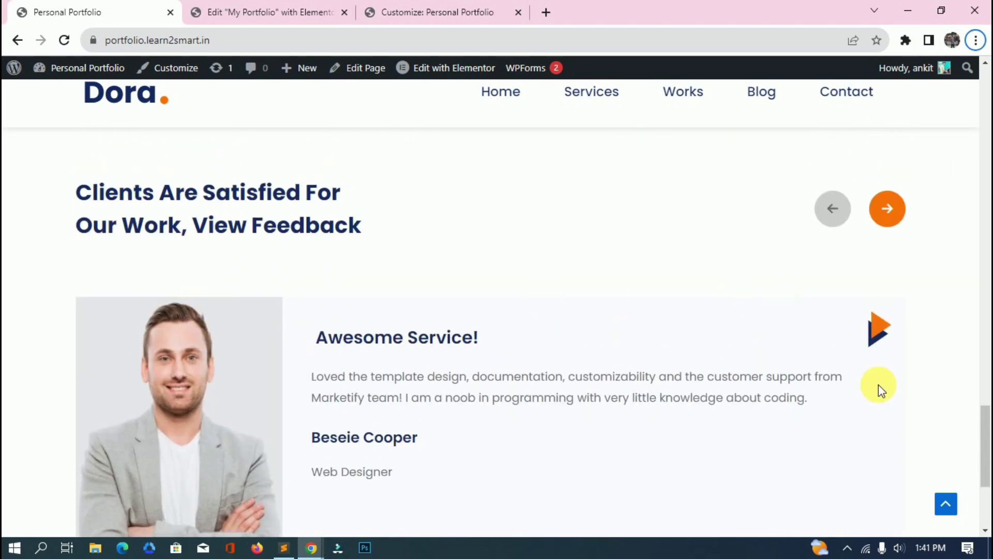
{"action": "mouse_move", "coordinate": [985, 421]}
{"action": "left_mouse_down"}
{"action": "mouse_move", "coordinate": [986, 409]}
{"action": "mouse_move", "coordinate": [986, 434]}
{"action": "left_mouse_up"}
Preview the live page in DevTools' iPhone 12 Pro device view.
{"action": "key", "text": "alt+Tab"}
{"action": "key", "text": "Escape"}
{"action": "left_click", "coordinate": [260, 8]}
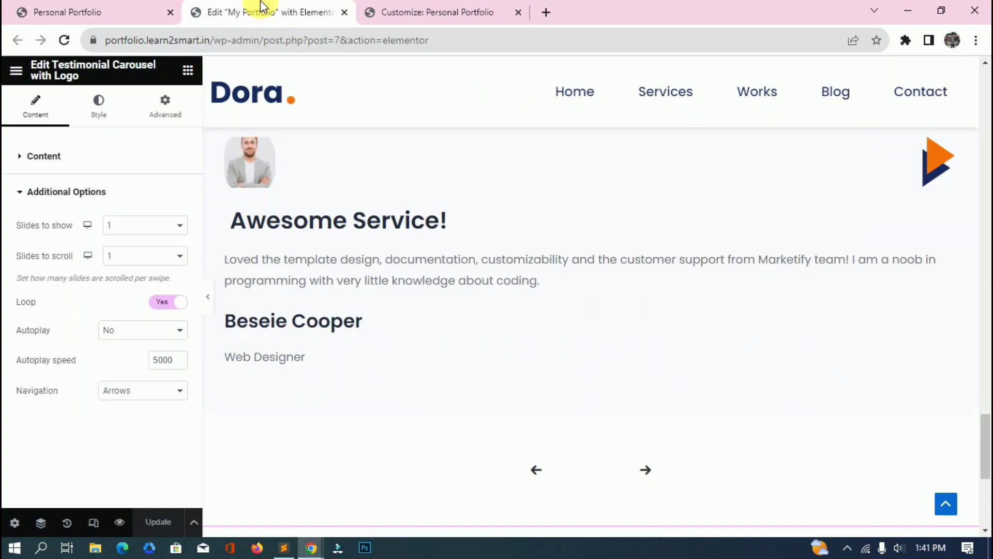
{"action": "left_click", "coordinate": [151, 9]}
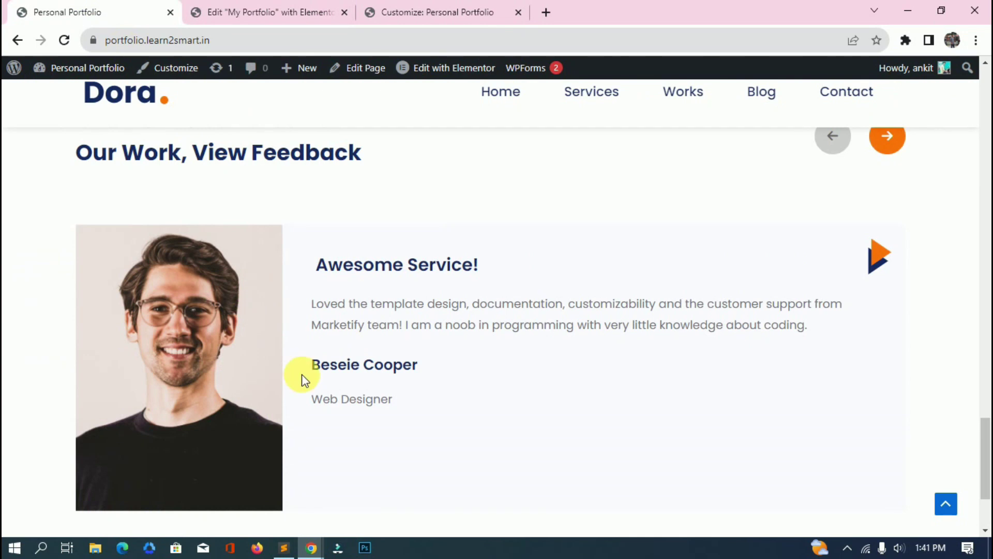
{"action": "key", "text": "ctrl+shift+i"}
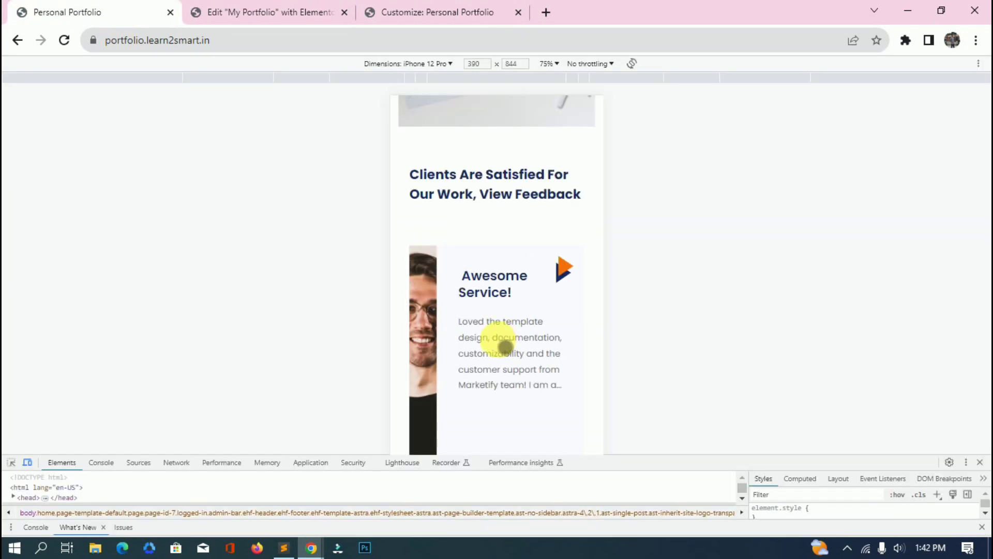
Copy the responsive testimonial CSS, lines 194–242, in Sublime Text.
{"action": "key", "text": "alt+Tab"}
{"action": "key", "text": "alt+Tab"}
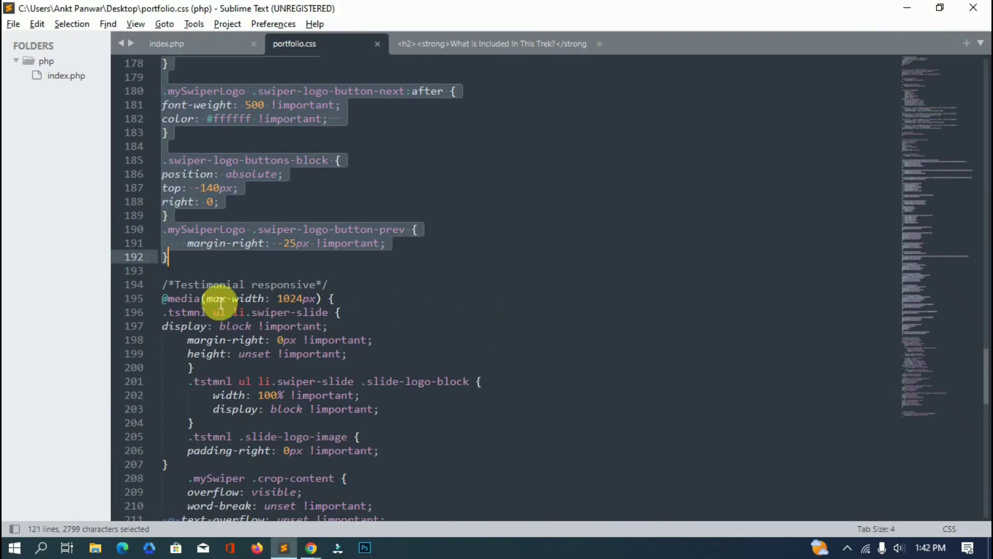
{"action": "left_click_drag", "start_coordinate": [153, 288], "coordinate": [257, 401]}
{"action": "scroll", "coordinate": [204, 354], "scroll_direction": "down", "scroll_amount": 5}
{"action": "scroll", "coordinate": [253, 348], "scroll_direction": "down", "scroll_amount": 3}
{"action": "scroll", "coordinate": [255, 348], "scroll_direction": "down", "scroll_amount": 5}
{"action": "key", "text": "ctrl+c"}
{"action": "key", "text": "alt+Tab"}
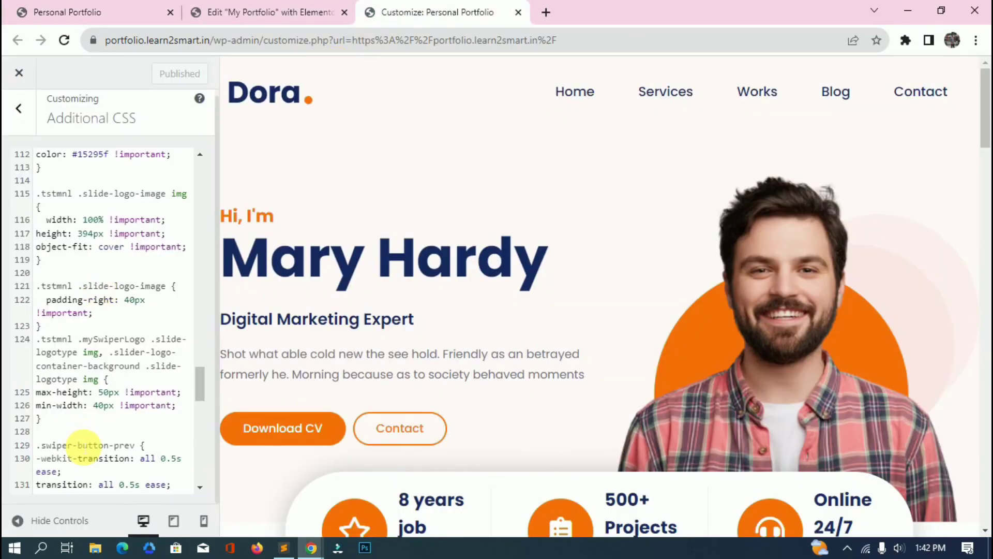
Paste the responsive testimonial CSS on a new line at the end of Additional CSS.
{"action": "scroll", "coordinate": [80, 443], "scroll_direction": "down", "scroll_amount": 8}
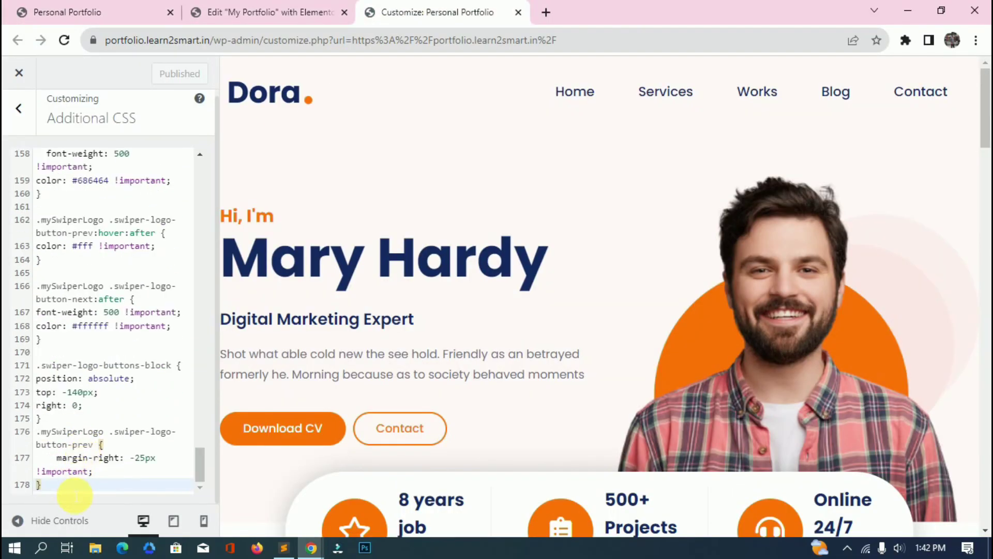
{"action": "key", "text": "Return"}
{"action": "key", "text": "ctrl+v"}
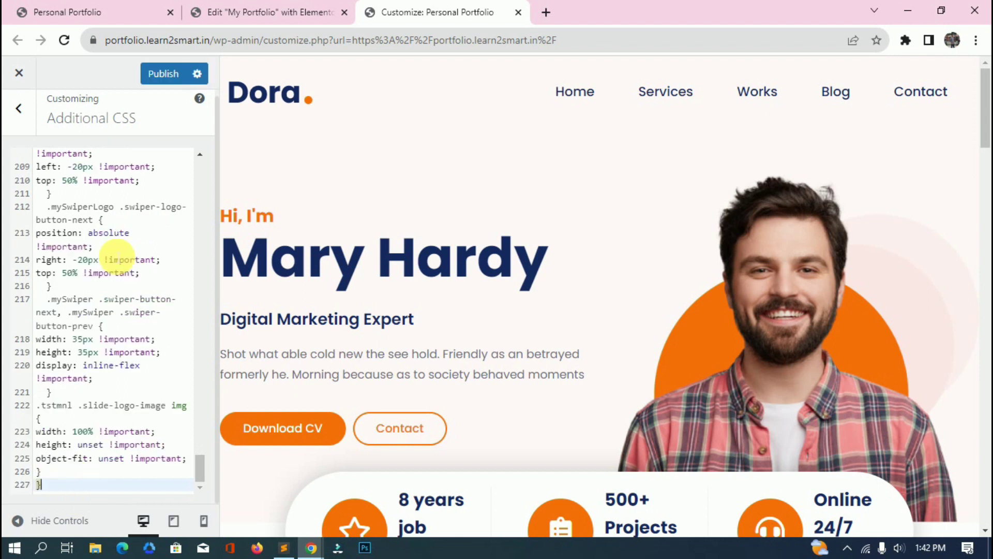
Reload the live site's mobile preview to load the published testimonial rules.
{"action": "left_click", "coordinate": [106, 11]}
{"action": "left_click", "coordinate": [239, 41]}
{"action": "key", "text": "Return"}
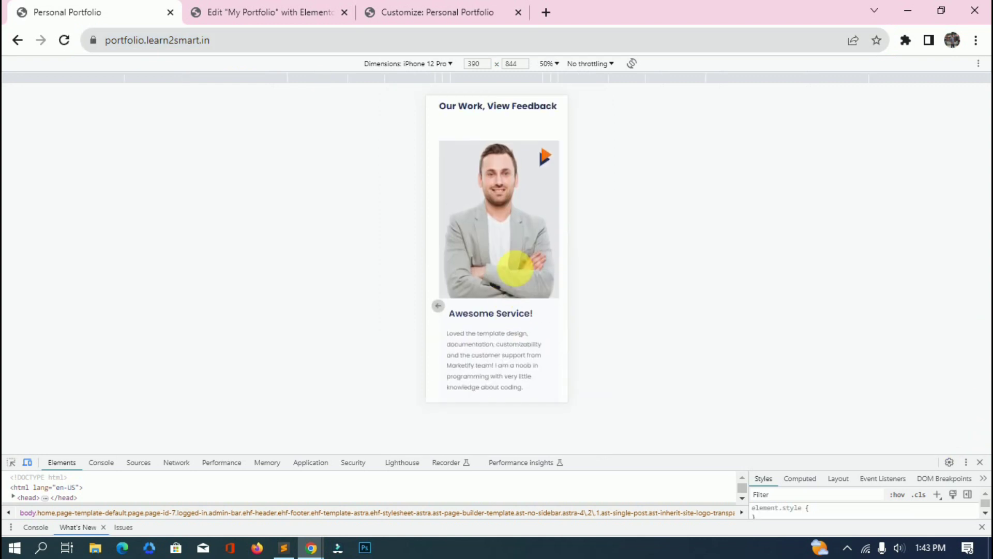
Advance the testimonial slider to the next slide in the iPhone view, then close DevTools.
{"action": "left_click", "coordinate": [555, 259]}
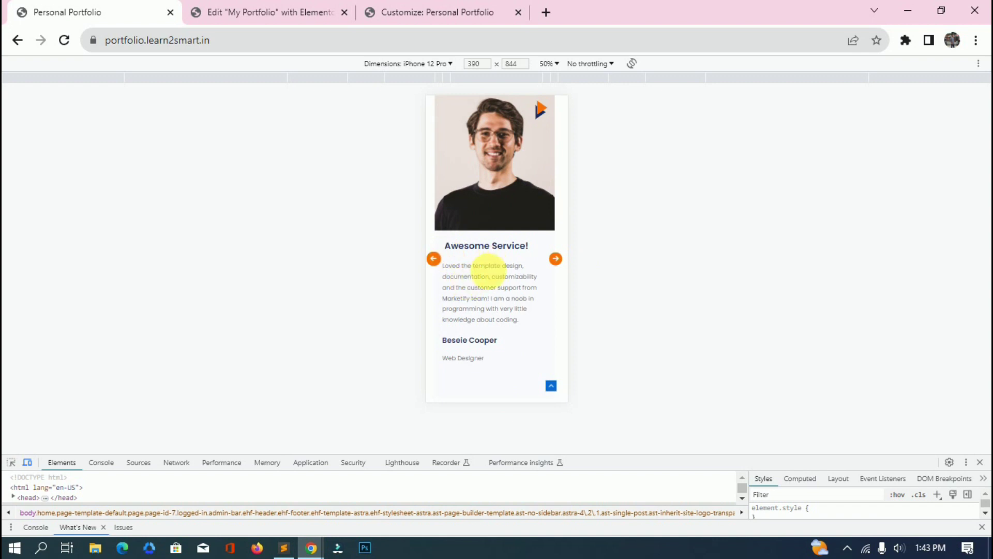
{"action": "scroll", "coordinate": [486, 269], "scroll_direction": "down", "scroll_amount": 3}
{"action": "key", "text": "F12"}
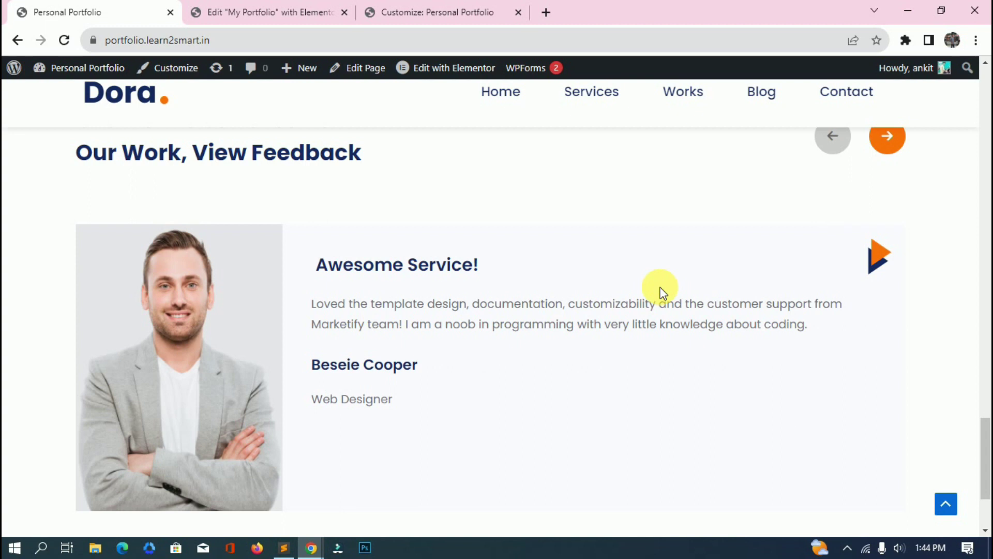
Scroll the desktop-width page down to the footer.
{"action": "scroll", "coordinate": [678, 297], "scroll_direction": "up", "scroll_amount": 1}
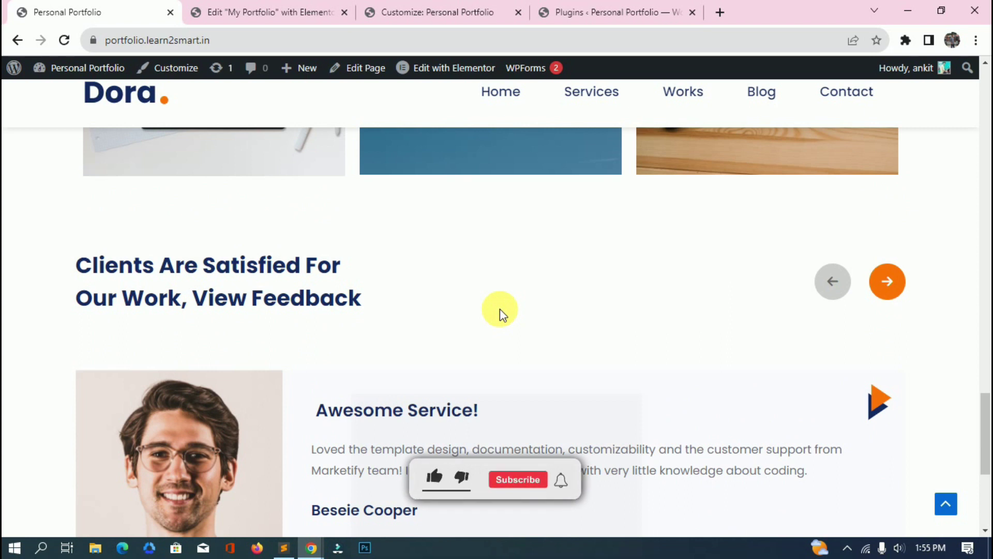
{"action": "scroll", "coordinate": [500, 309], "scroll_direction": "down", "scroll_amount": 4}
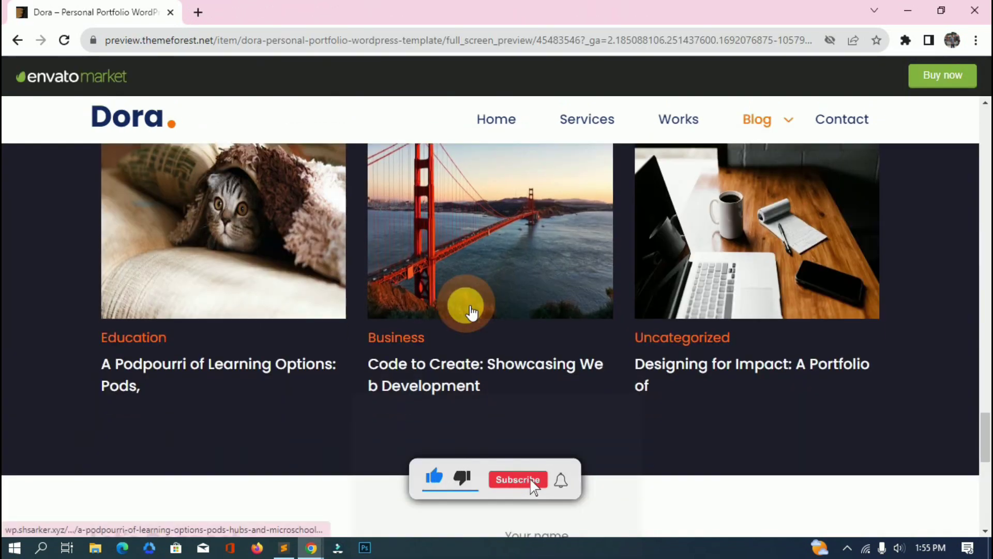
{"action": "scroll", "coordinate": [471, 311], "scroll_direction": "down", "scroll_amount": 1}
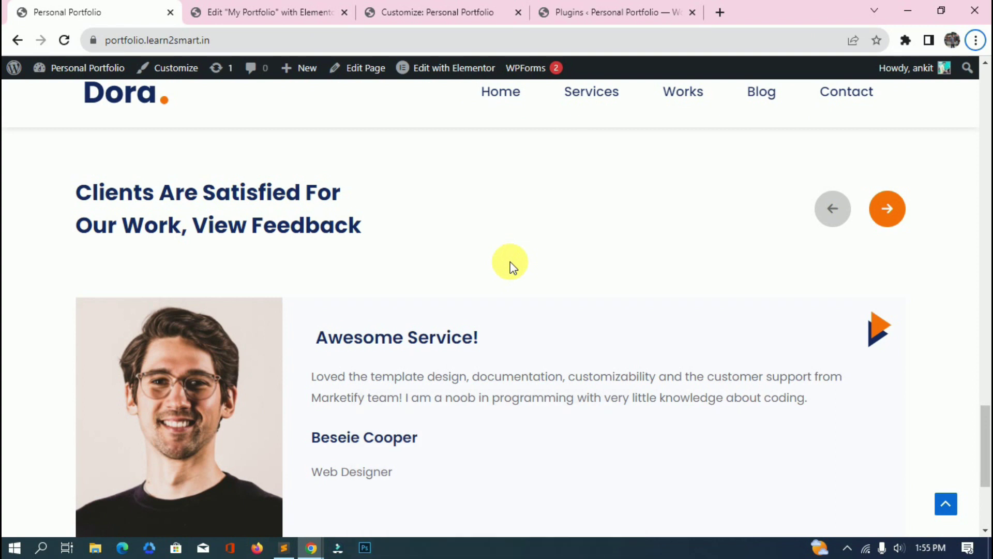
{"action": "scroll", "coordinate": [510, 264], "scroll_direction": "down", "scroll_amount": 4}
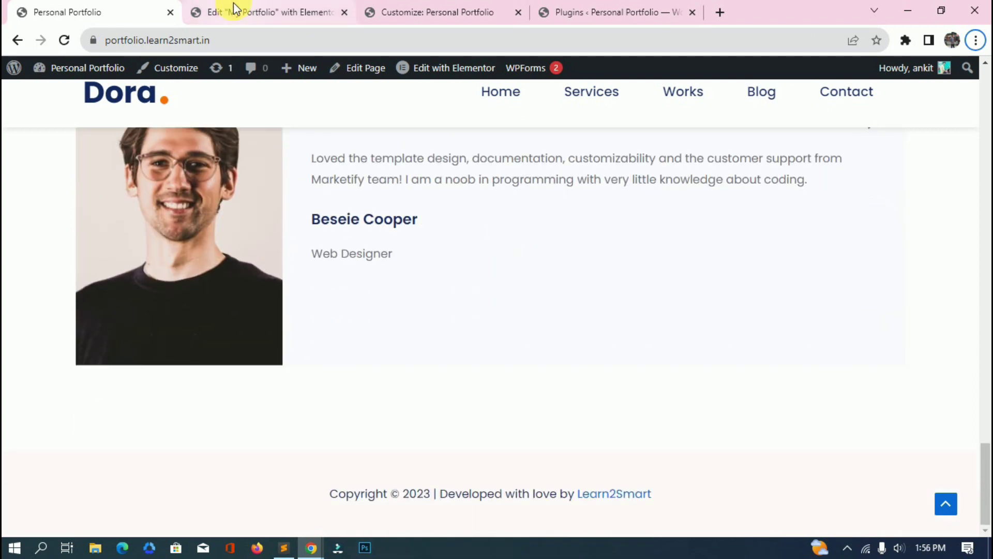
{"action": "left_click", "coordinate": [235, 12]}
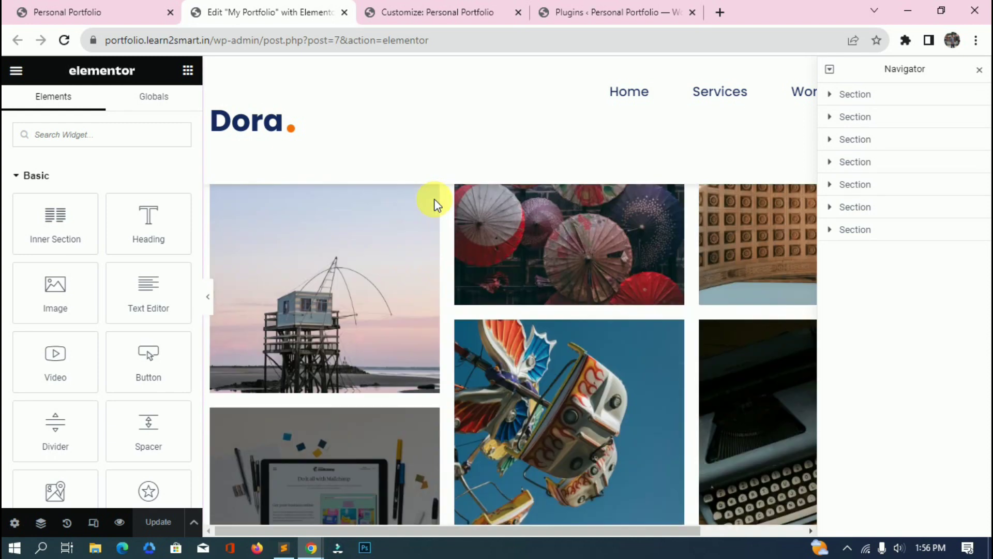
Insert the saved Blog Section template from My Templates at the bottom of the page.
{"action": "left_click", "coordinate": [84, 11]}
{"action": "left_click", "coordinate": [235, 13]}
{"action": "scroll", "coordinate": [478, 378], "scroll_direction": "down", "scroll_amount": 10}
{"action": "left_click", "coordinate": [570, 314]}
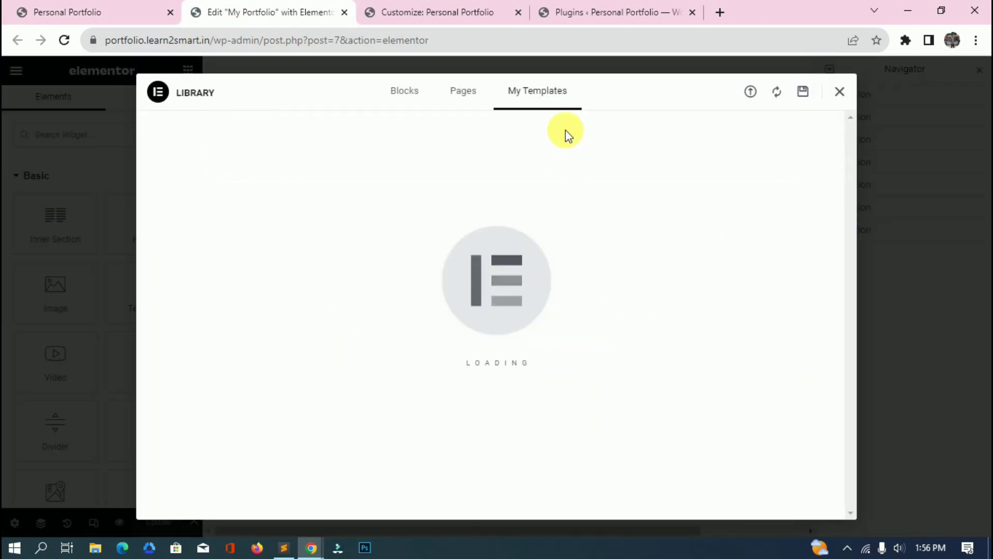
{"action": "left_click", "coordinate": [745, 247]}
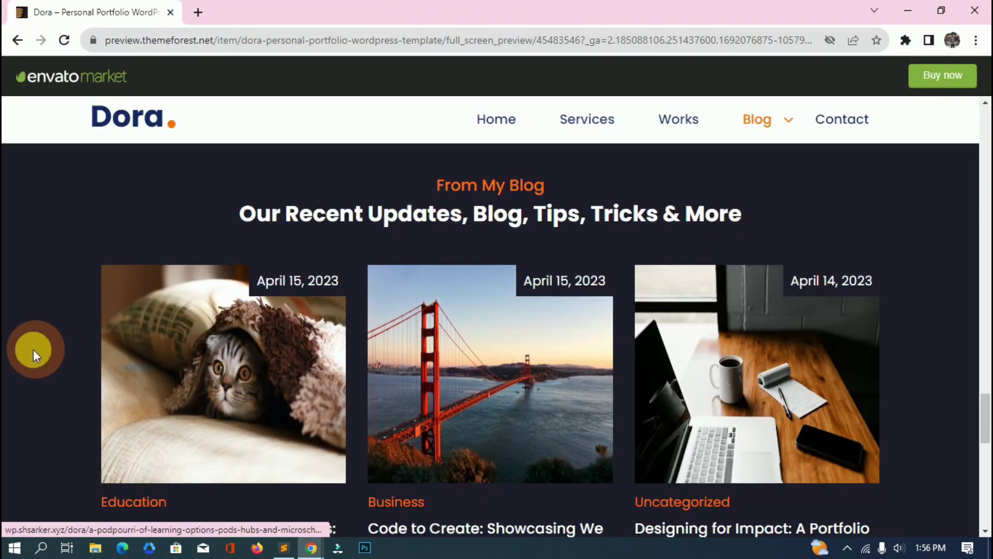
Check the installed plugins page listing Elementor, Essential Addons and Post Grid Elementor Addon.
{"action": "key", "text": "alt+Tab"}
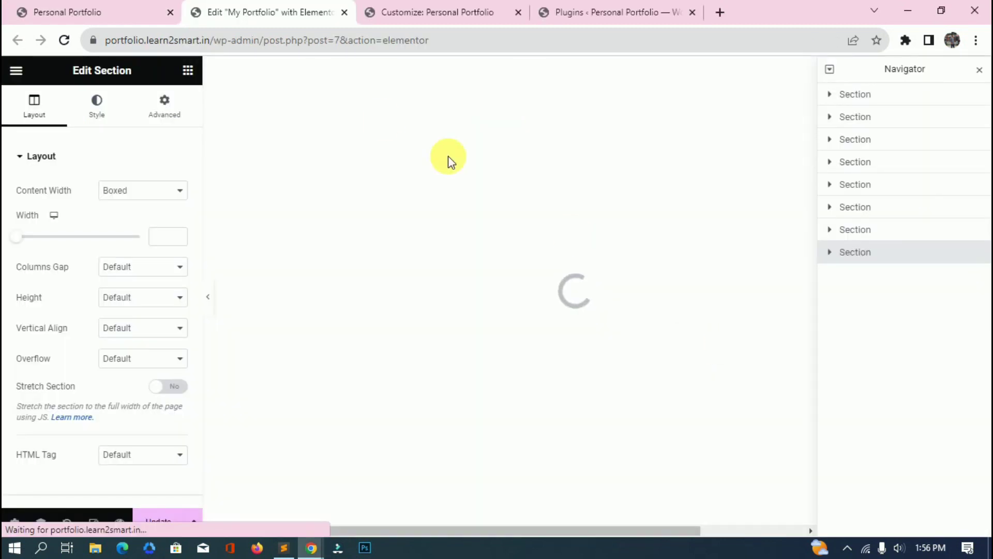
{"action": "key", "text": "ctrl+Tab"}
{"action": "key", "text": "ctrl+Tab"}
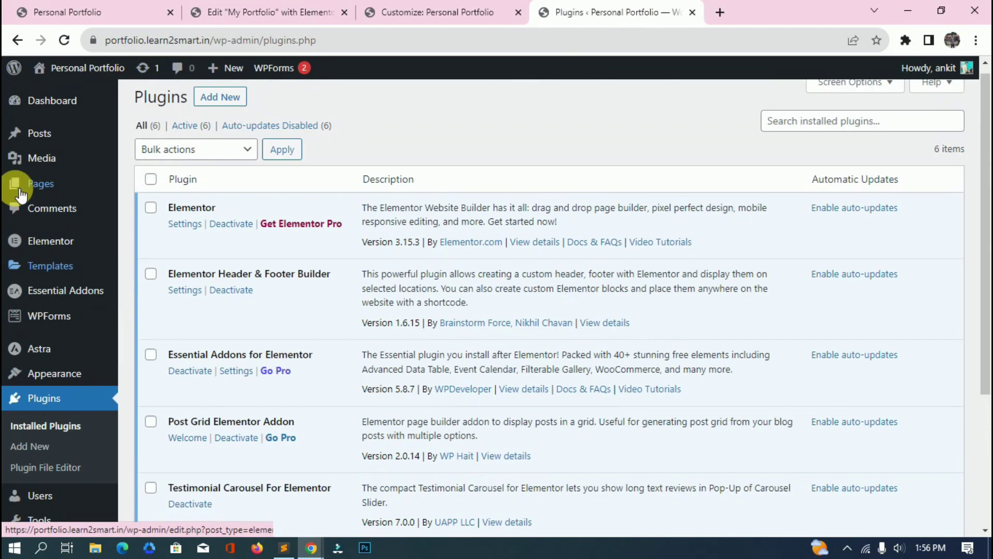
{"action": "mouse_move", "coordinate": [39, 133]}
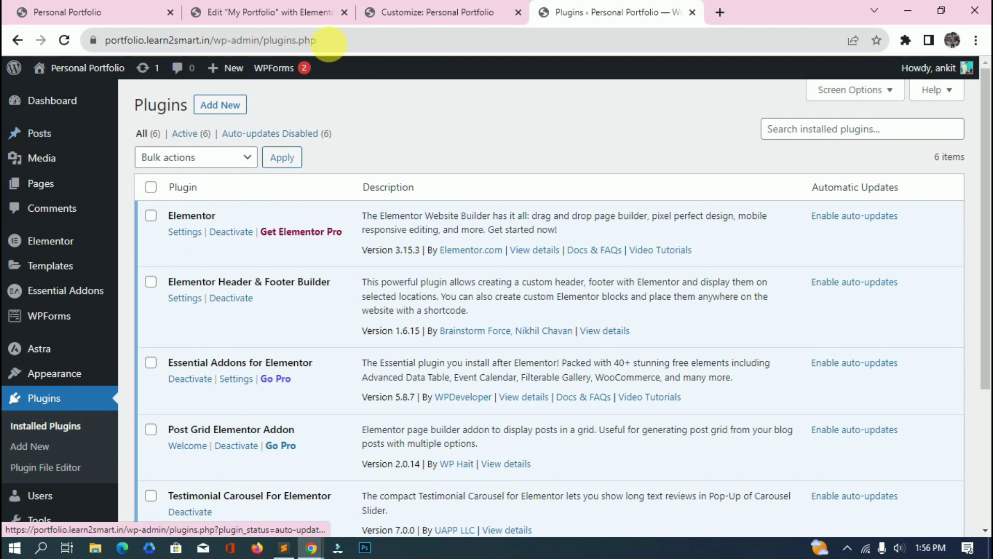
{"action": "left_click", "coordinate": [321, 12]}
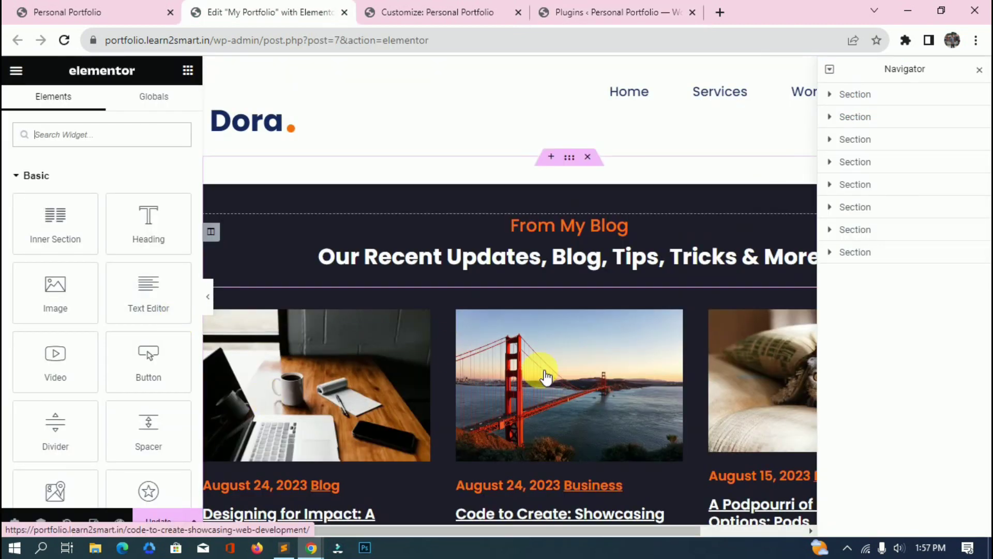
Select the blog post grid and look up the Post Grid addon's name in the plugins list.
{"action": "left_click", "coordinate": [473, 340]}
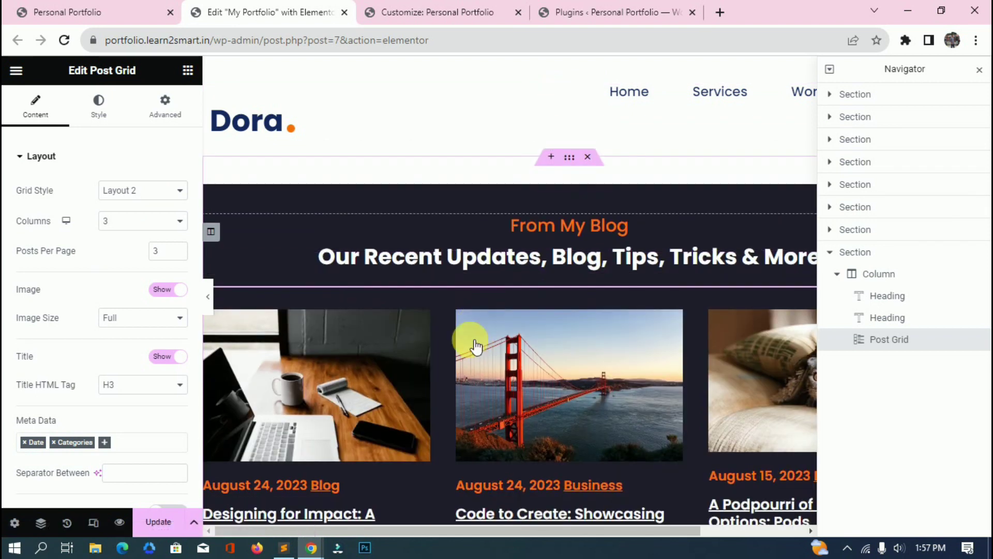
{"action": "left_click", "coordinate": [599, 12]}
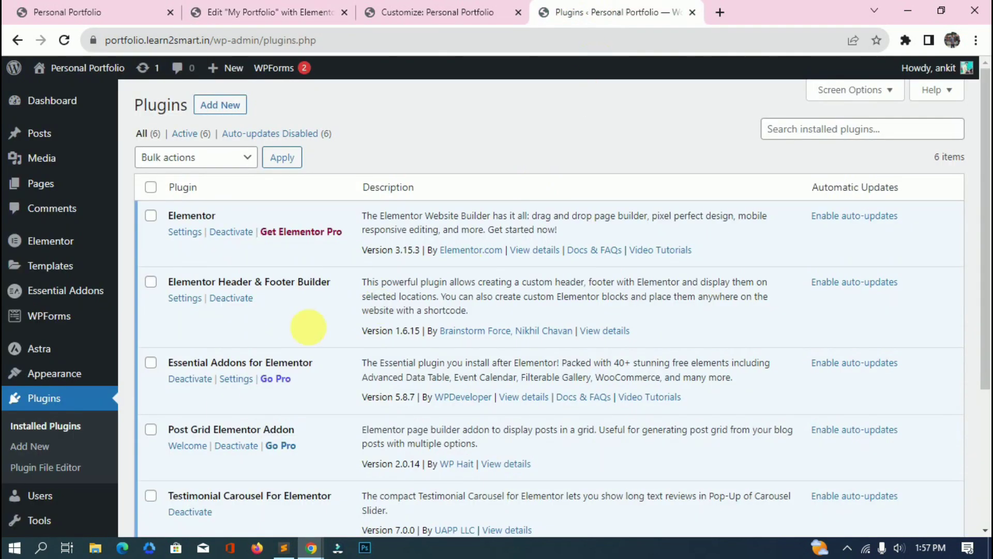
{"action": "scroll", "coordinate": [323, 361], "scroll_direction": "down", "scroll_amount": 1}
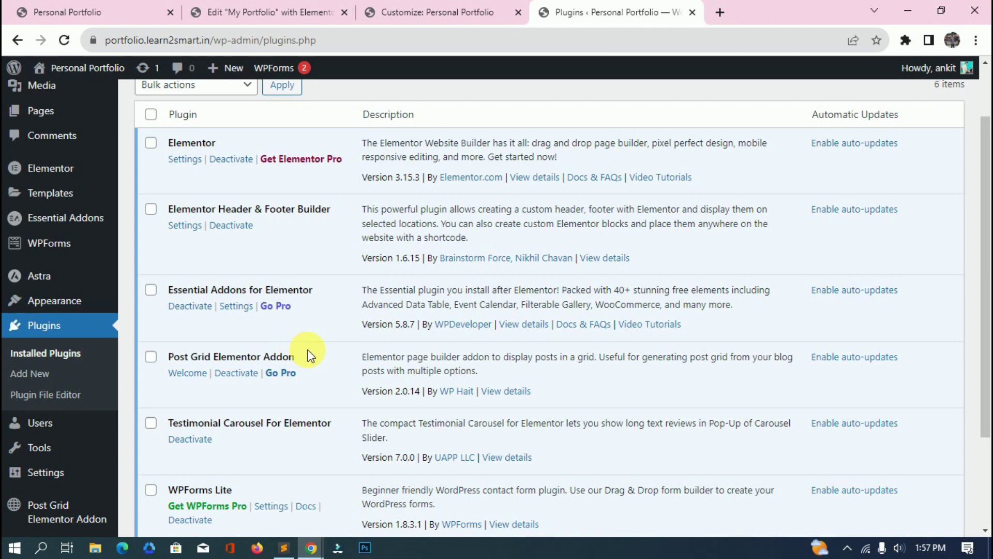
{"action": "left_click_drag", "start_coordinate": [309, 356], "coordinate": [202, 352]}
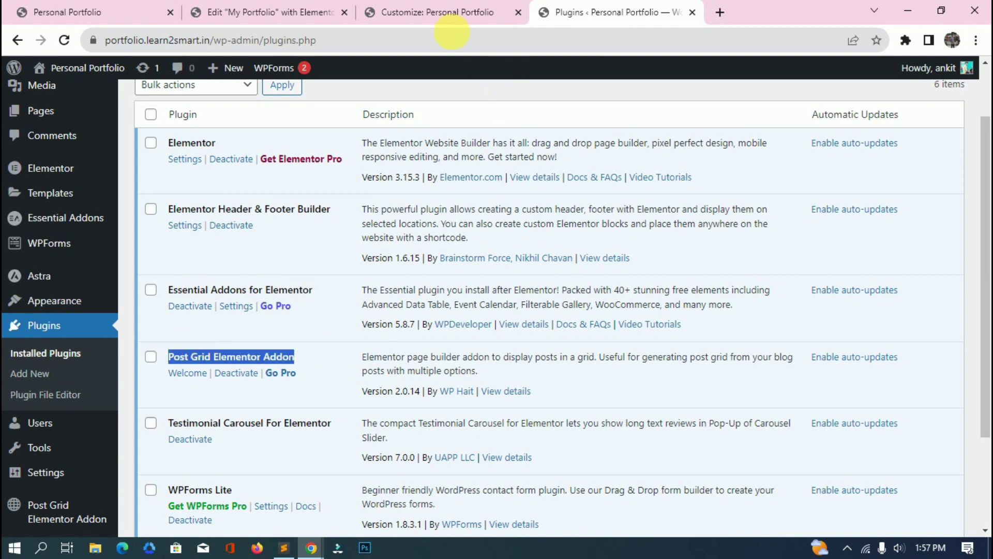
{"action": "left_click", "coordinate": [285, 11]}
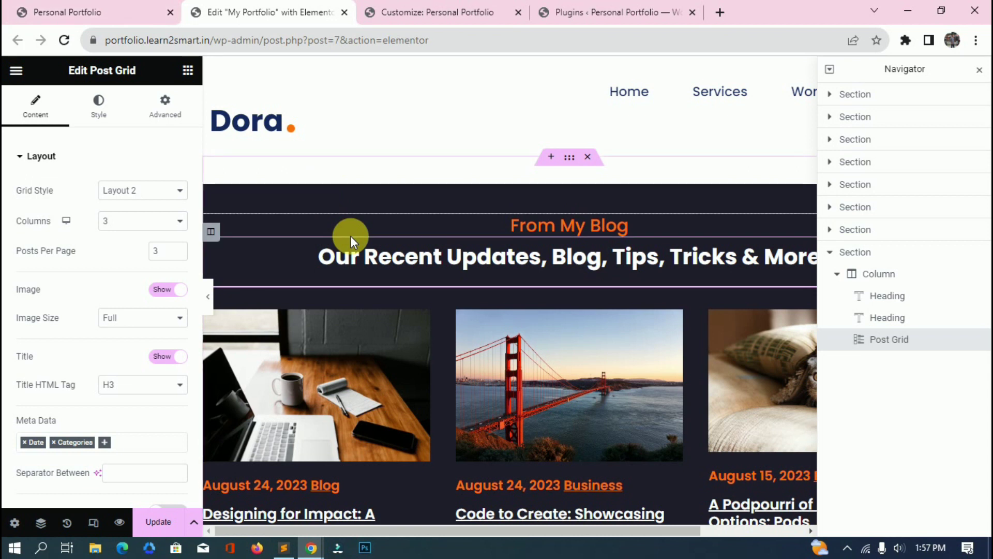
Add a test Post Grid widget to the blog section, try Layout 2, then delete it.
{"action": "scroll", "coordinate": [350, 235], "scroll_direction": "down", "scroll_amount": 2}
{"action": "scroll", "coordinate": [362, 245], "scroll_direction": "up", "scroll_amount": 1}
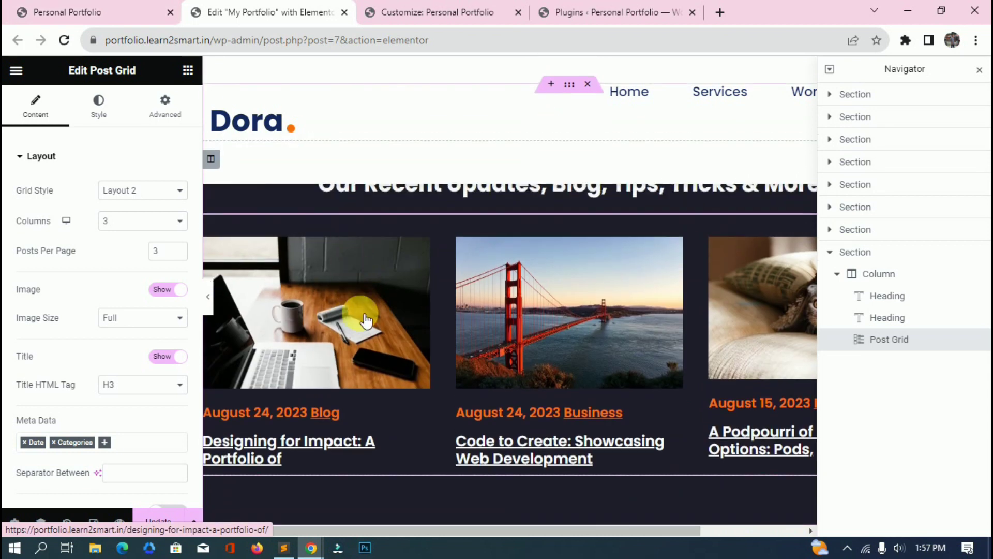
{"action": "left_click", "coordinate": [187, 71]}
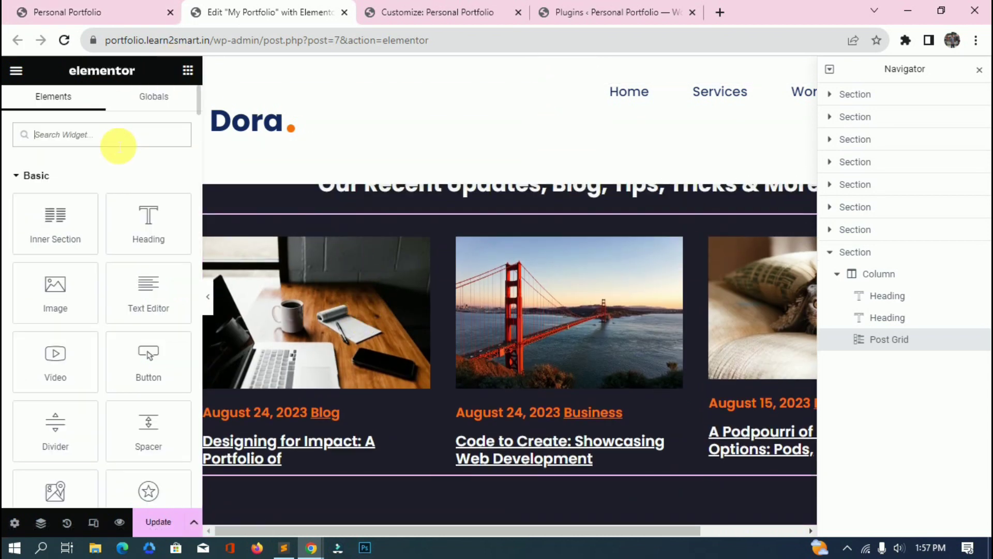
{"action": "type", "text": "post"}
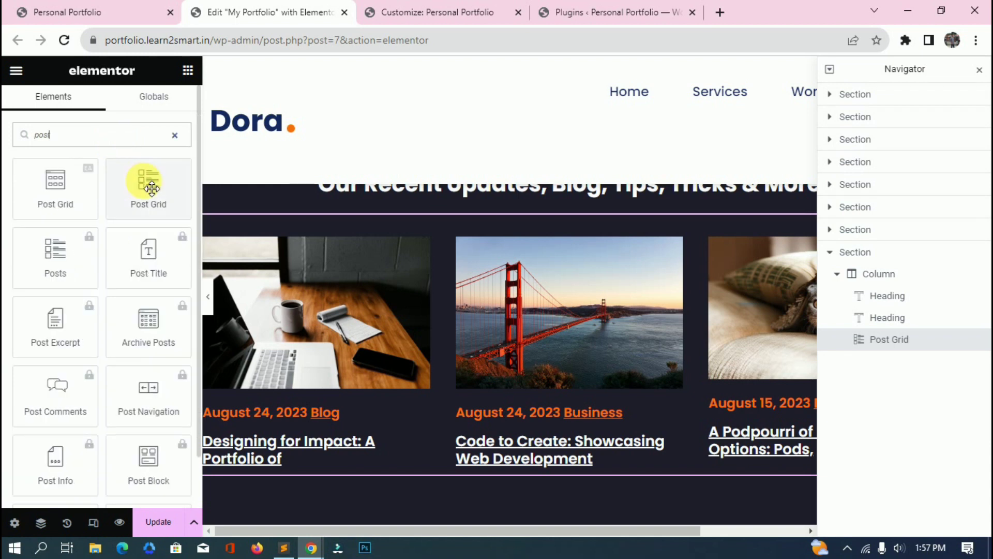
{"action": "left_click_drag", "start_coordinate": [162, 204], "coordinate": [421, 233]}
{"action": "left_click_drag", "start_coordinate": [434, 329], "coordinate": [435, 332]}
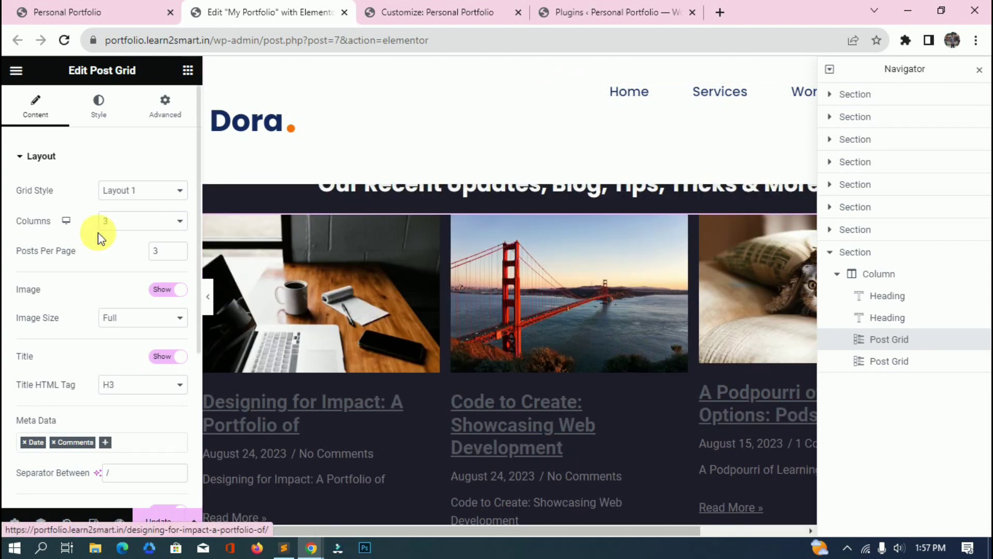
{"action": "left_click", "coordinate": [122, 190]}
{"action": "left_click", "coordinate": [120, 216]}
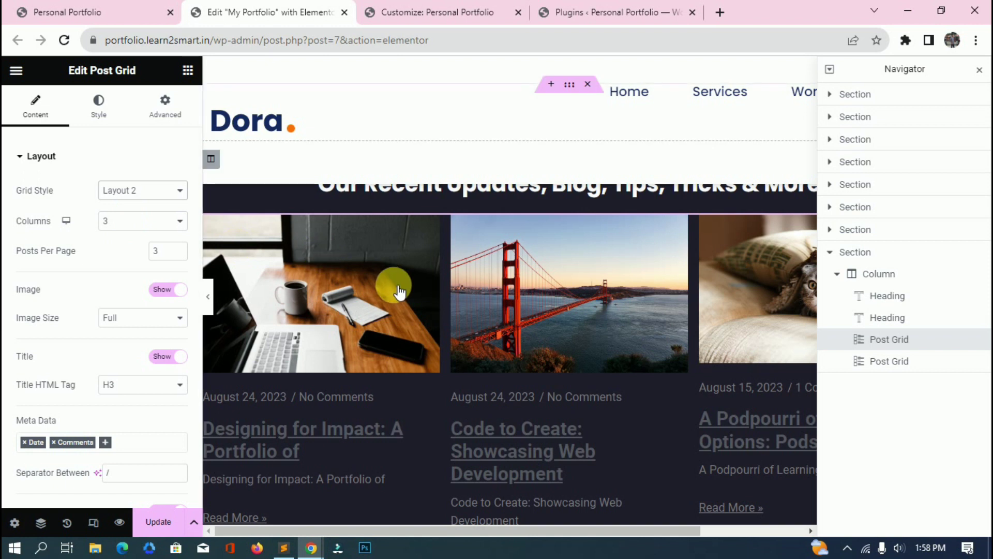
{"action": "scroll", "coordinate": [310, 264], "scroll_direction": "down", "scroll_amount": 3}
{"action": "scroll", "coordinate": [561, 304], "scroll_direction": "up", "scroll_amount": 3}
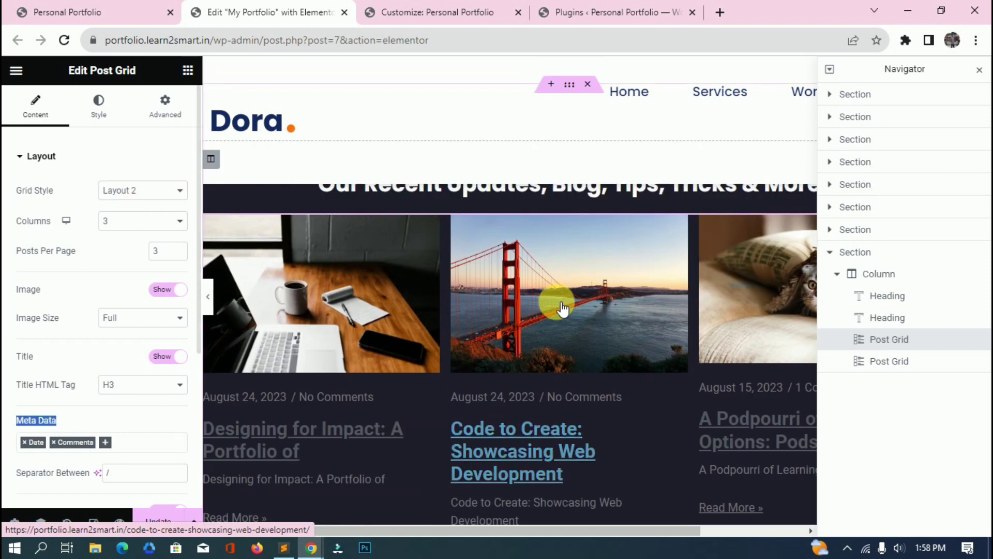
{"action": "right_click", "coordinate": [558, 233]}
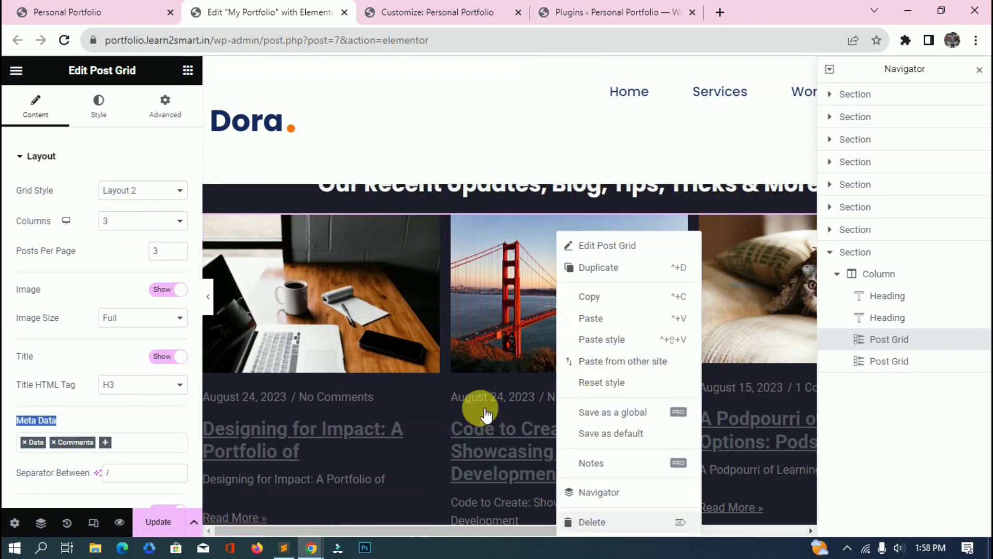
{"action": "key", "text": "Delete"}
Keep the original grid at Layout 2 with 3 columns, leaving excerpts and read more off.
{"action": "left_click", "coordinate": [513, 333]}
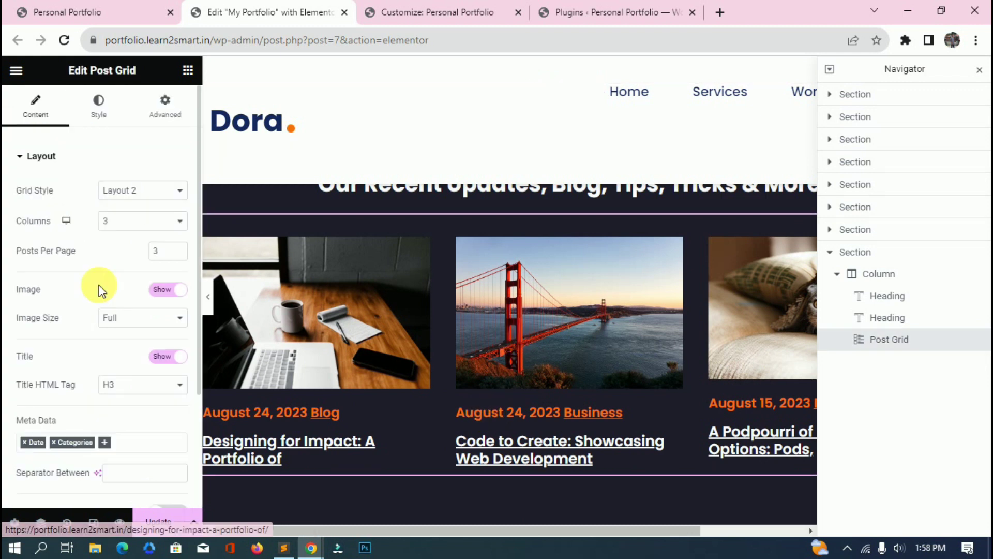
{"action": "left_click", "coordinate": [130, 196]}
{"action": "left_click", "coordinate": [130, 196]}
{"action": "left_click", "coordinate": [136, 226]}
{"action": "left_click", "coordinate": [136, 226]}
{"action": "left_click", "coordinate": [47, 257]}
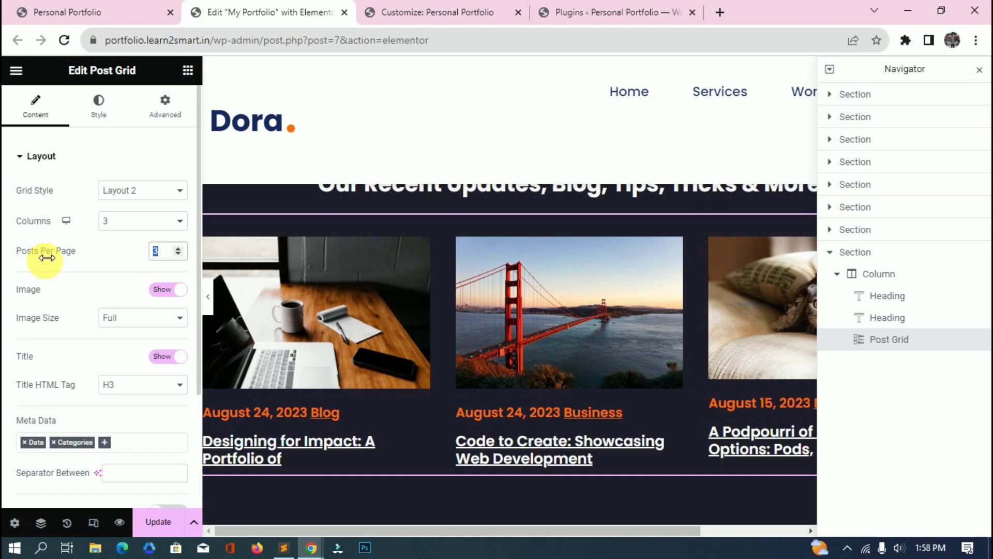
{"action": "left_click_drag", "start_coordinate": [16, 290], "coordinate": [93, 298]}
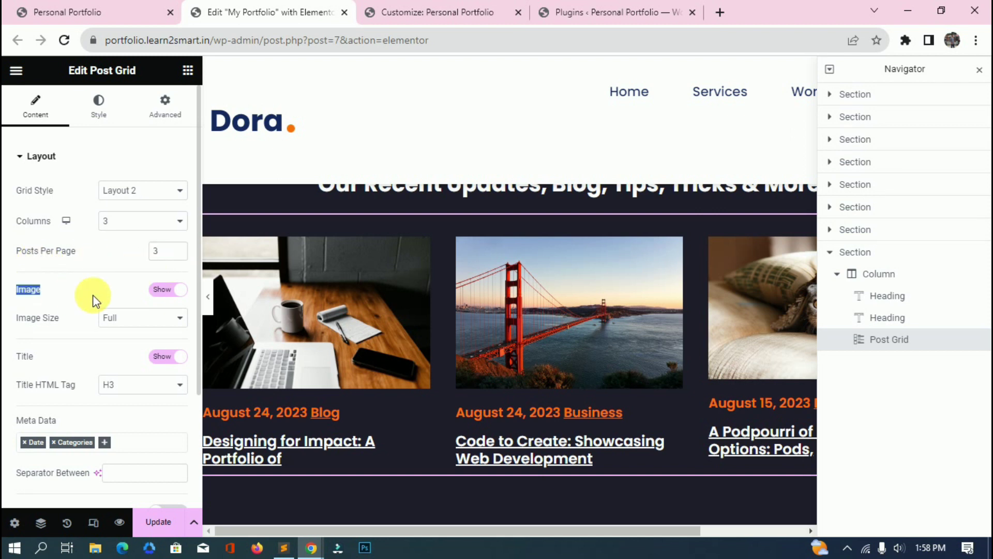
{"action": "left_click", "coordinate": [170, 293]}
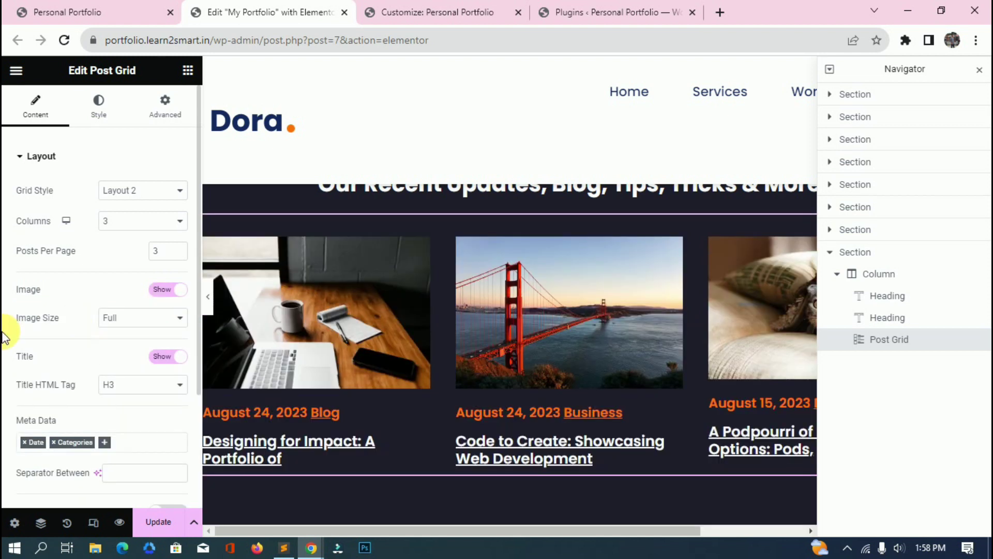
{"action": "left_click", "coordinate": [151, 361]}
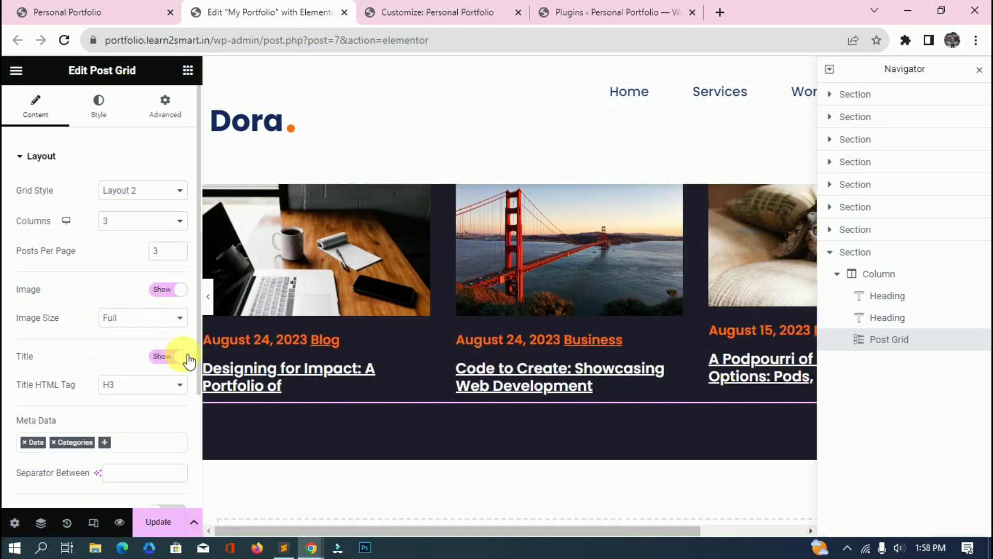
{"action": "scroll", "coordinate": [166, 373], "scroll_direction": "down", "scroll_amount": 3}
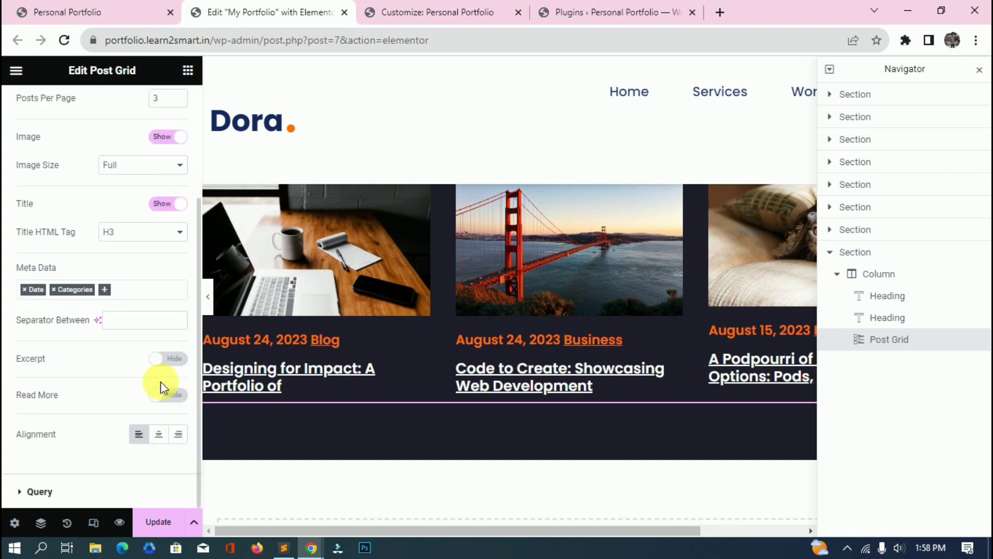
{"action": "left_click", "coordinate": [166, 361]}
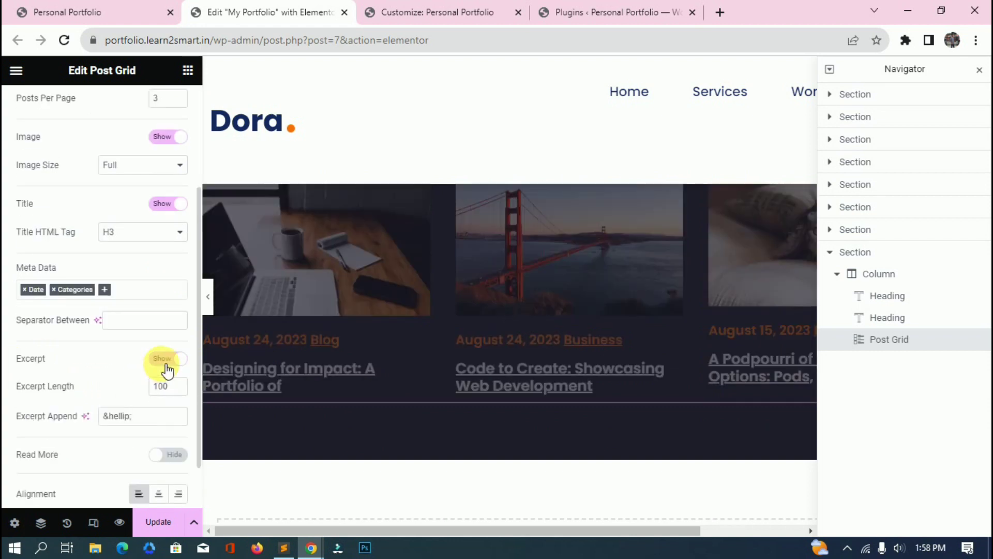
{"action": "left_click", "coordinate": [166, 360]}
{"action": "left_click", "coordinate": [168, 395]}
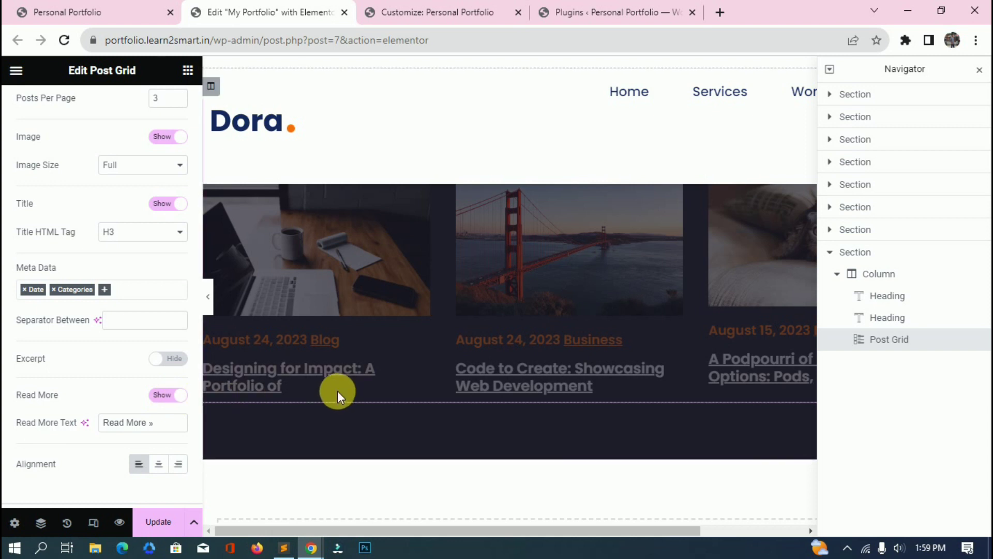
{"action": "left_click", "coordinate": [170, 395]}
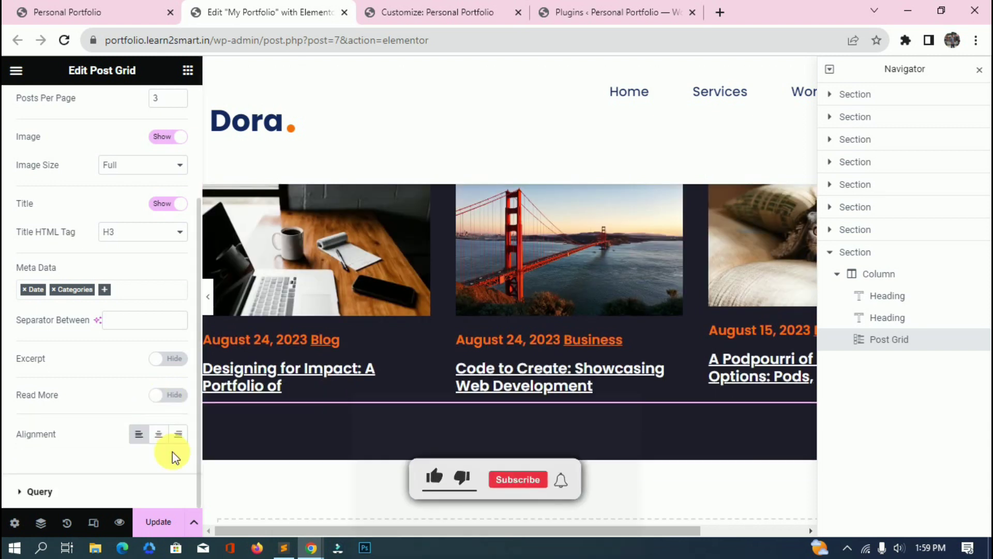
Keep the query sorted by Date, newest first, review categories and meta data, and Update.
{"action": "left_click", "coordinate": [40, 491]}
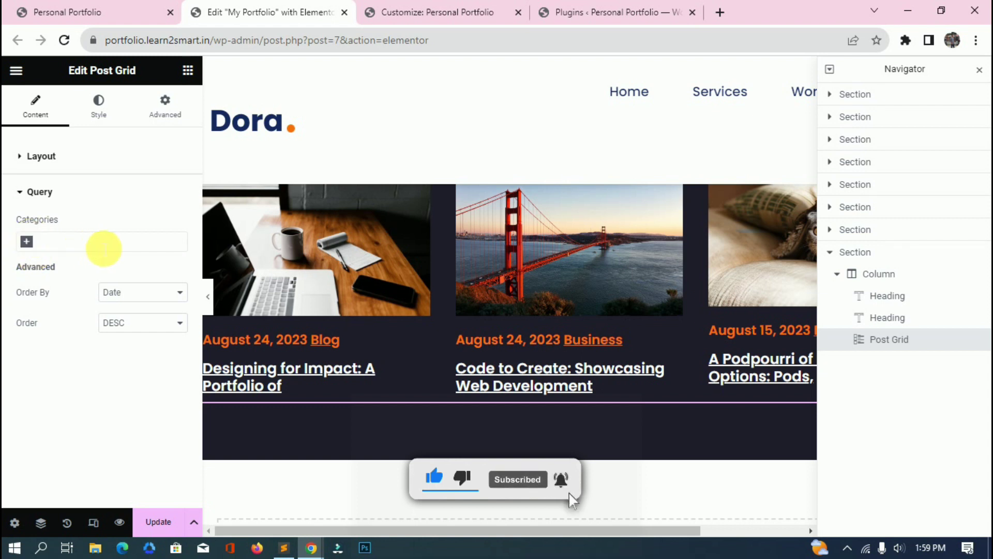
{"action": "left_click", "coordinate": [178, 303]}
{"action": "left_click", "coordinate": [38, 349]}
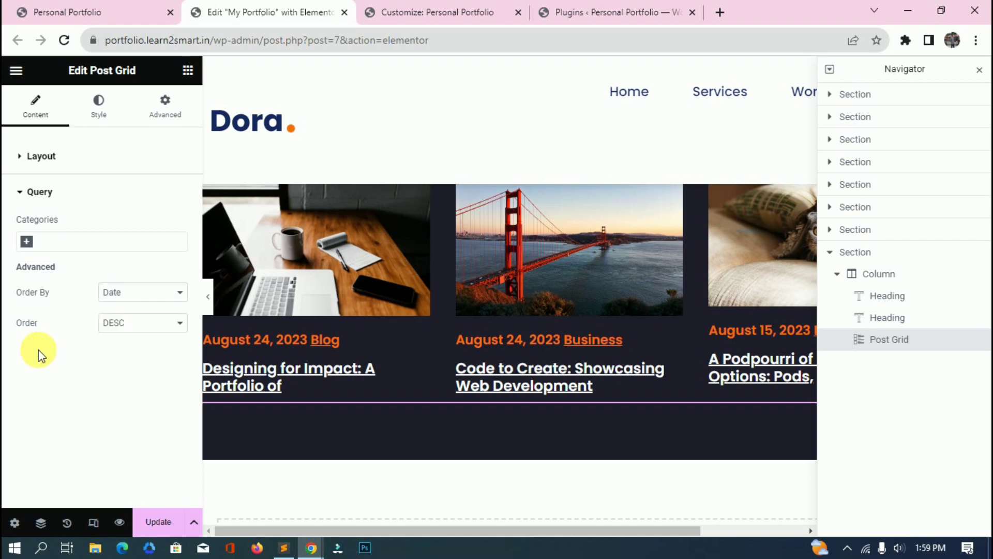
{"action": "left_click", "coordinate": [106, 325]}
{"action": "left_click", "coordinate": [105, 327]}
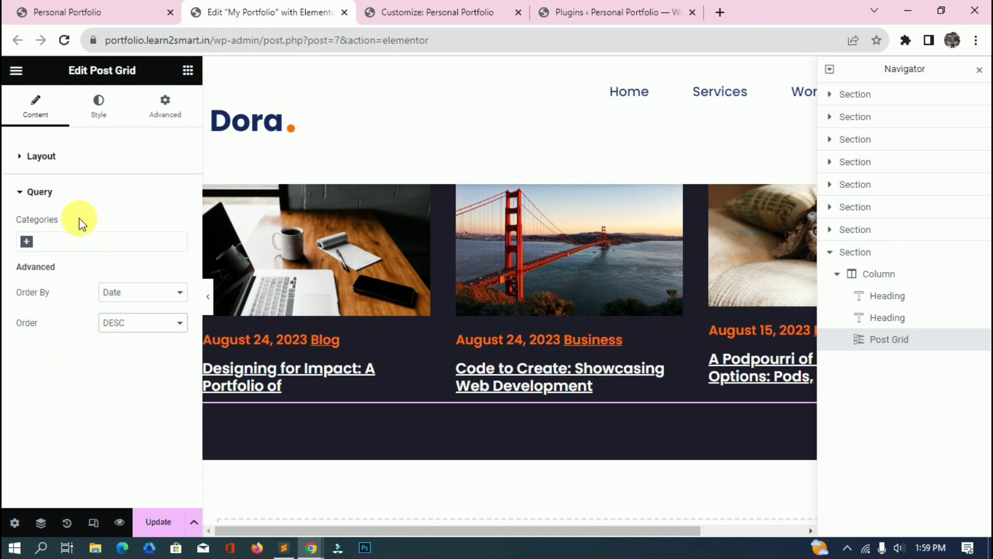
{"action": "left_click", "coordinate": [29, 245]}
{"action": "left_click", "coordinate": [49, 355]}
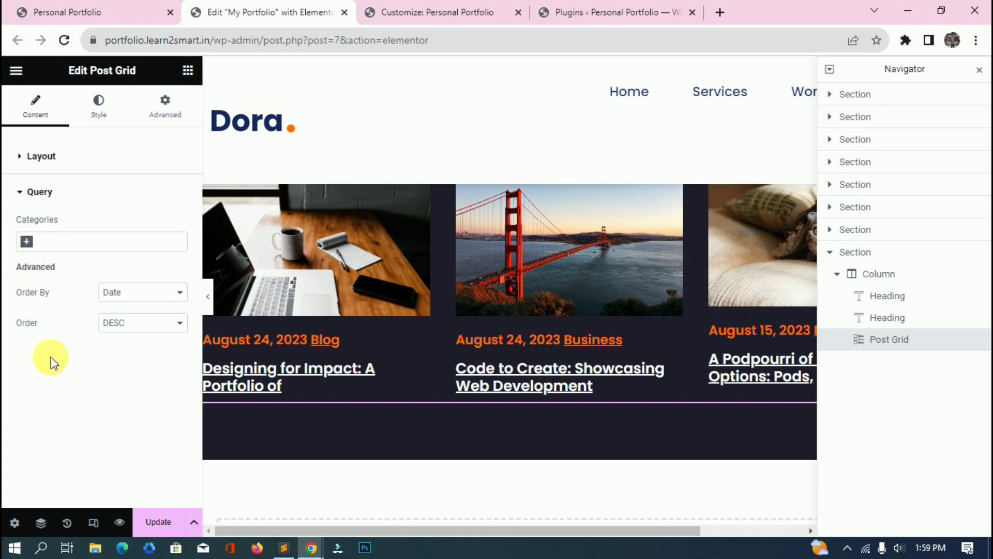
{"action": "left_click", "coordinate": [27, 241]}
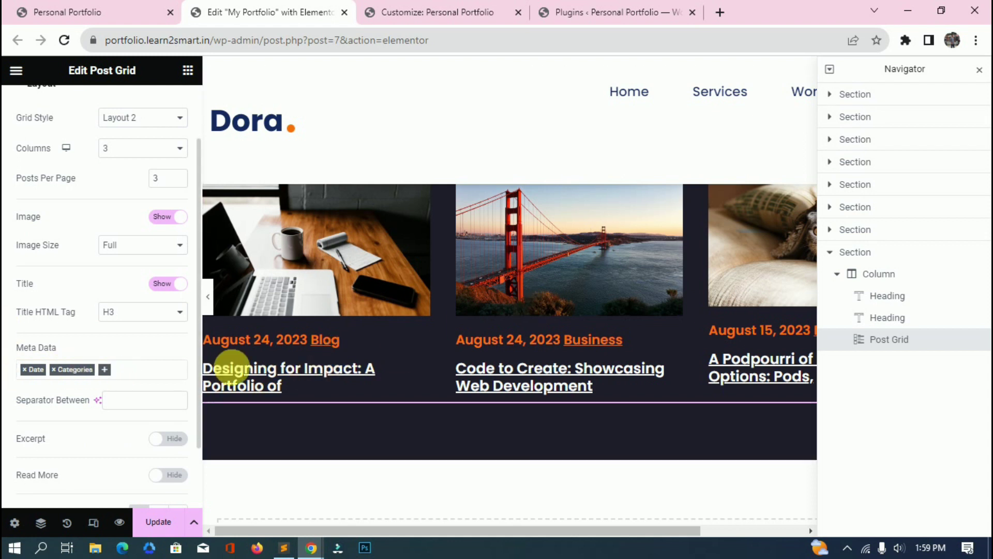
{"action": "scroll", "coordinate": [377, 350], "scroll_direction": "up", "scroll_amount": 2}
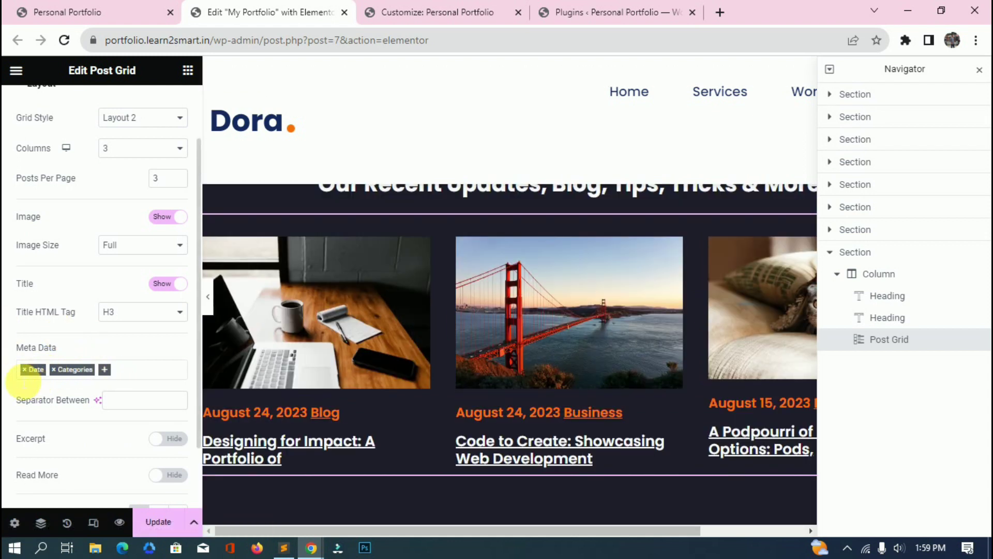
{"action": "left_click", "coordinate": [104, 370]}
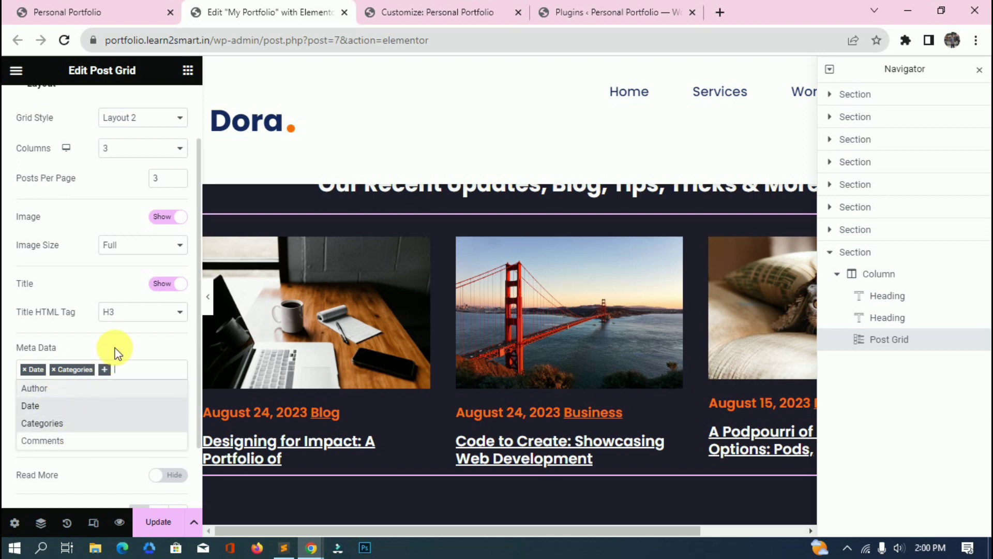
{"action": "scroll", "coordinate": [111, 350], "scroll_direction": "up", "scroll_amount": 2}
{"action": "left_click", "coordinate": [159, 521]}
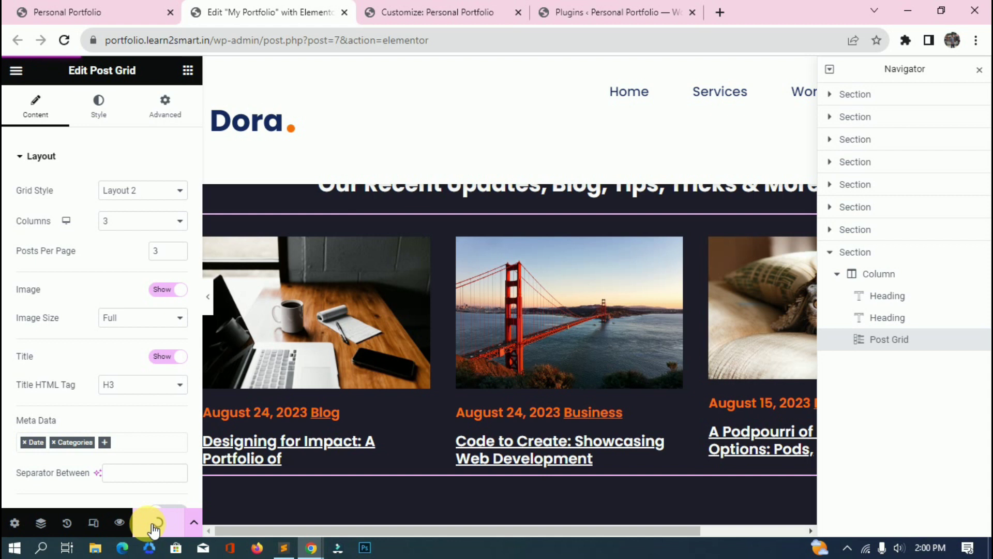
Reload the live site and check the 'From My Blog' section's three recent posts.
{"action": "left_click", "coordinate": [114, 13]}
{"action": "left_click", "coordinate": [242, 41]}
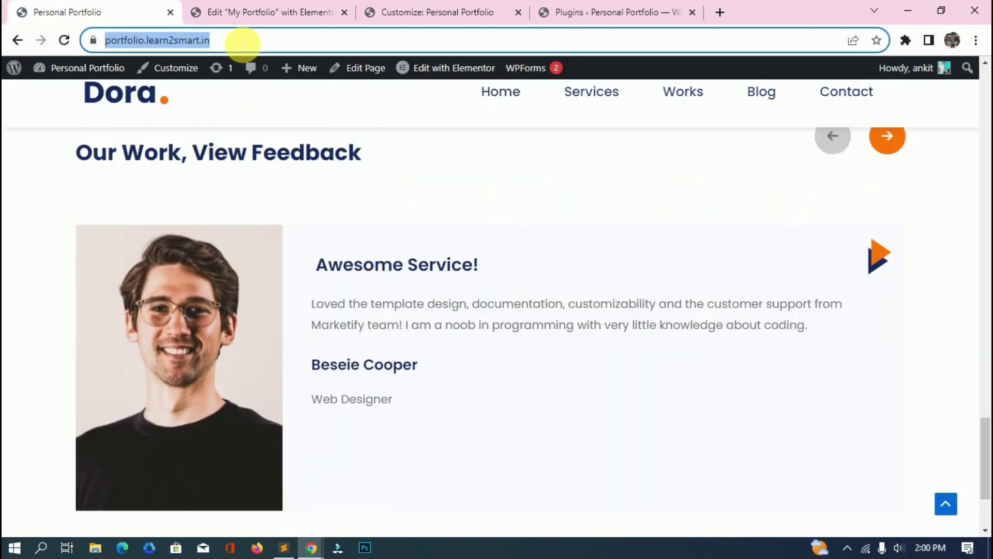
{"action": "key", "text": "Return"}
{"action": "scroll", "coordinate": [298, 234], "scroll_direction": "down", "scroll_amount": 3}
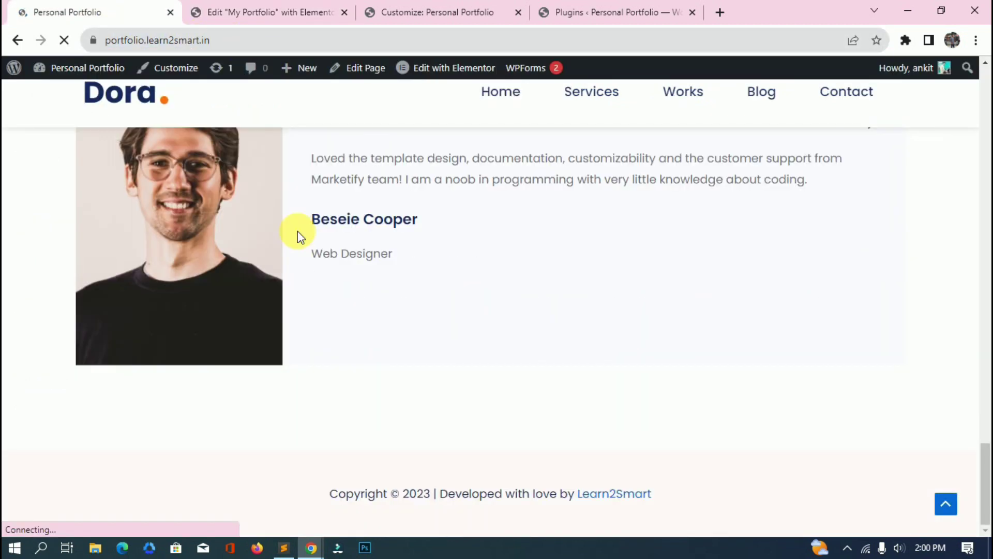
{"action": "scroll", "coordinate": [294, 269], "scroll_direction": "up", "scroll_amount": 5}
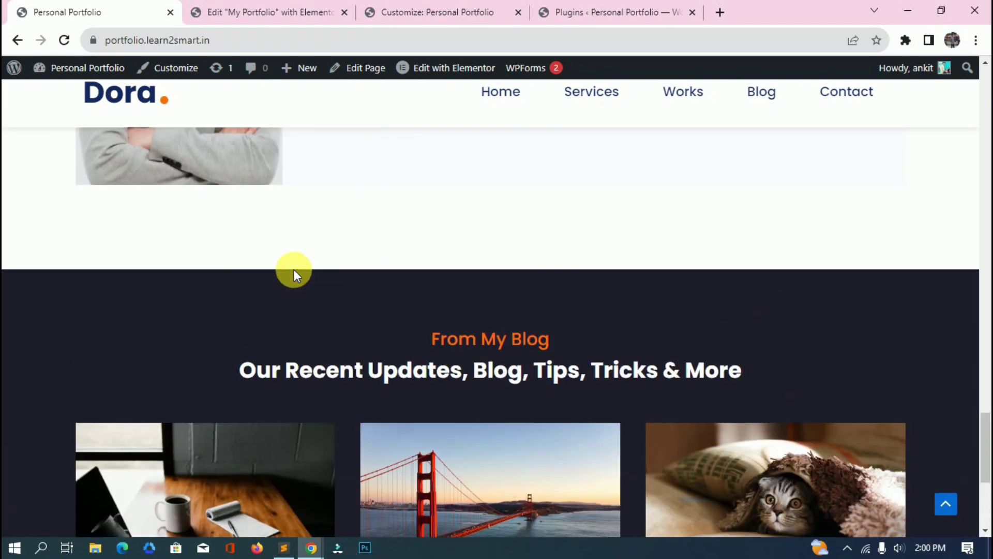
{"action": "left_click", "coordinate": [269, 13]}
{"action": "left_click", "coordinate": [145, 7]}
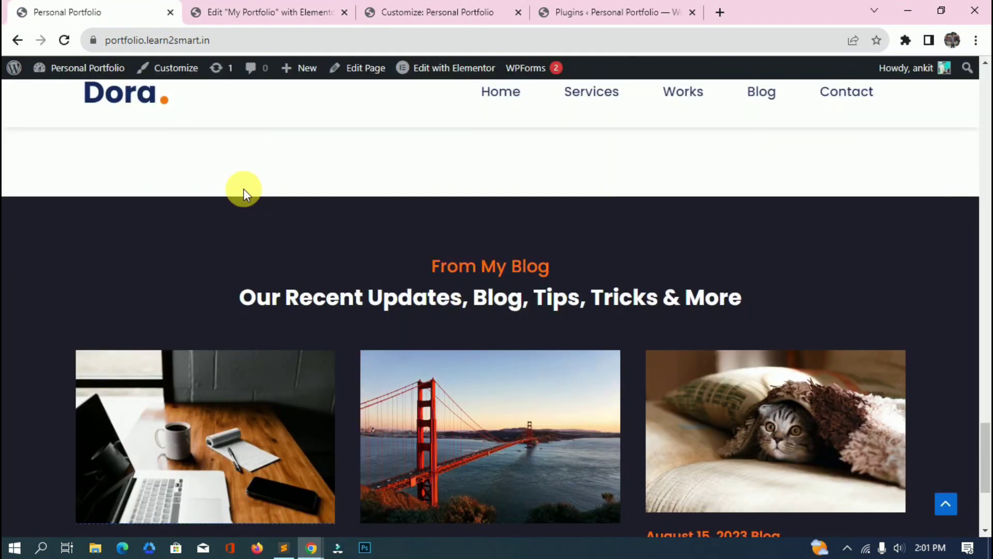
{"action": "scroll", "coordinate": [708, 401], "scroll_direction": "down", "scroll_amount": 3}
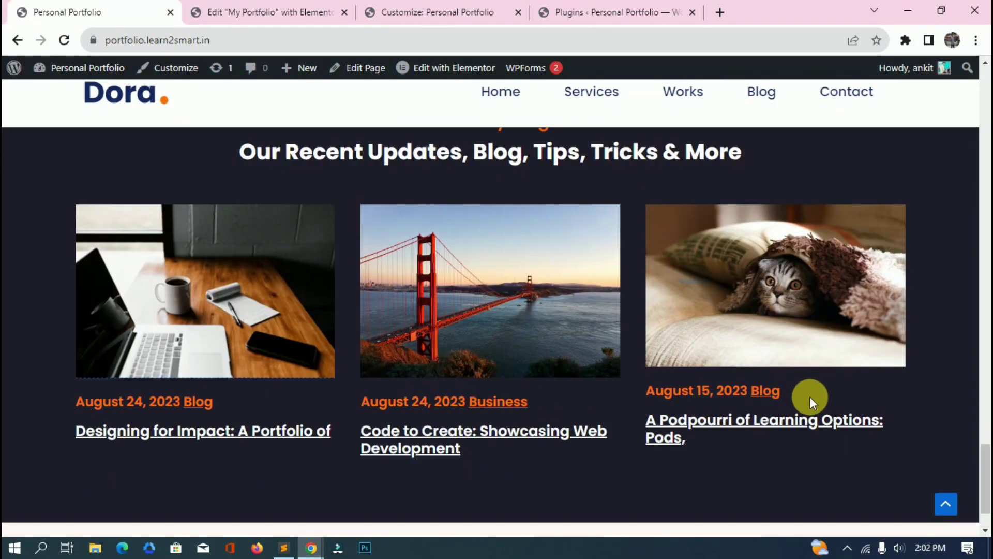
Compare with the Dora demo's date badges and select the blog CSS on lines 58–70.
{"action": "key", "text": "alt+Tab"}
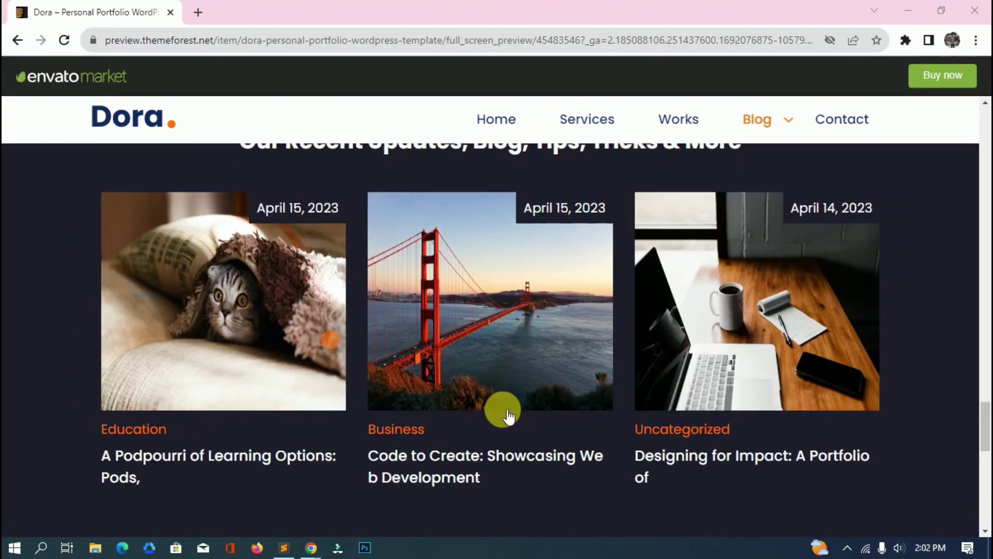
{"action": "scroll", "coordinate": [506, 410], "scroll_direction": "down", "scroll_amount": 2}
{"action": "scroll", "coordinate": [532, 211], "scroll_direction": "up", "scroll_amount": 2}
{"action": "left_click", "coordinate": [564, 207]}
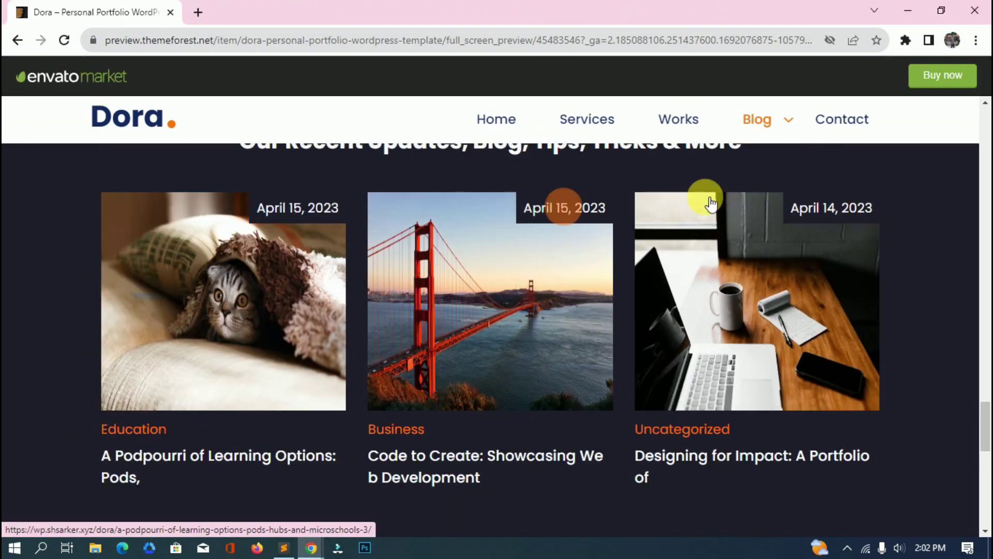
{"action": "key", "text": "alt+Tab"}
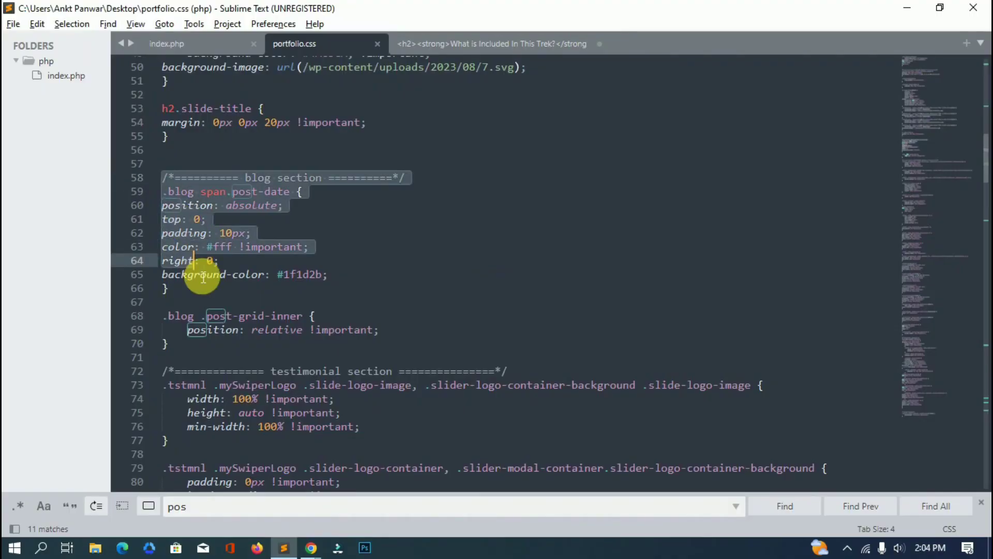
{"action": "left_click_drag", "start_coordinate": [203, 278], "coordinate": [231, 362]}
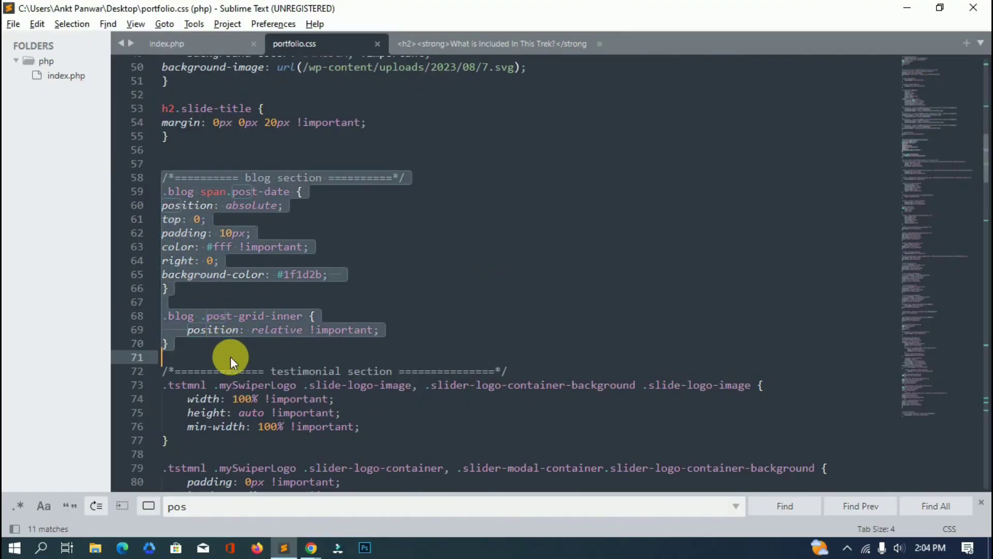
{"action": "key", "text": "alt+Tab"}
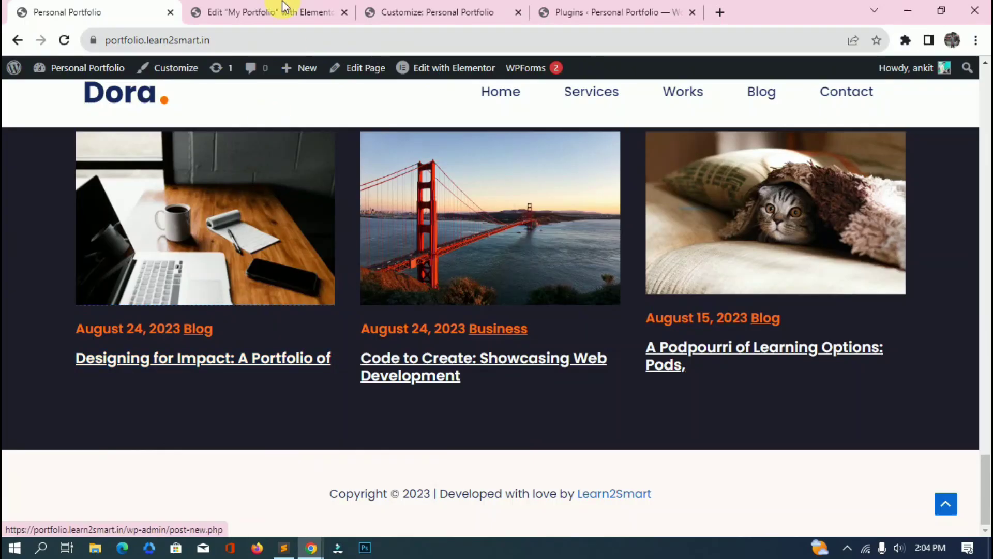
Add the blog date-badge CSS at the end of Additional CSS, around line 227.
{"action": "left_click", "coordinate": [460, 9]}
{"action": "scroll", "coordinate": [73, 408], "scroll_direction": "down", "scroll_amount": 5}
{"action": "scroll", "coordinate": [73, 446], "scroll_direction": "down", "scroll_amount": 15}
{"action": "left_click", "coordinate": [70, 485]}
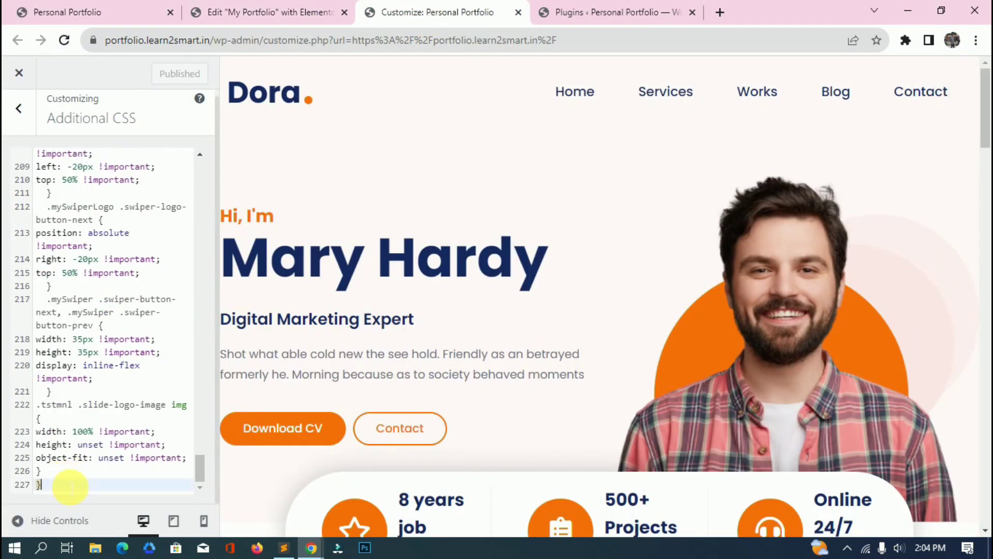
Reload the live portfolio page to see the dates as badges over the card images.
{"action": "left_click", "coordinate": [68, 12]}
{"action": "left_click", "coordinate": [57, 40]}
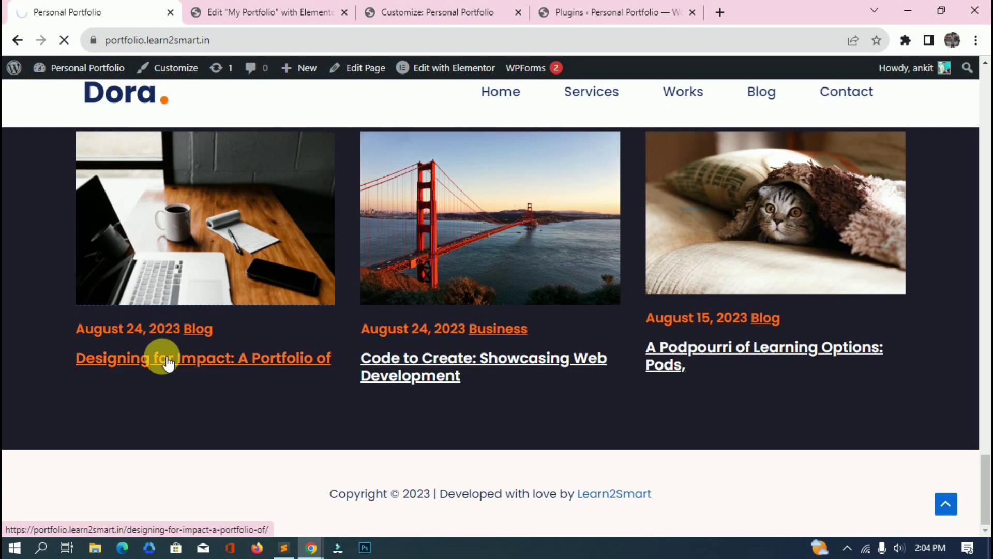
{"action": "scroll", "coordinate": [162, 358], "scroll_direction": "down", "scroll_amount": 4}
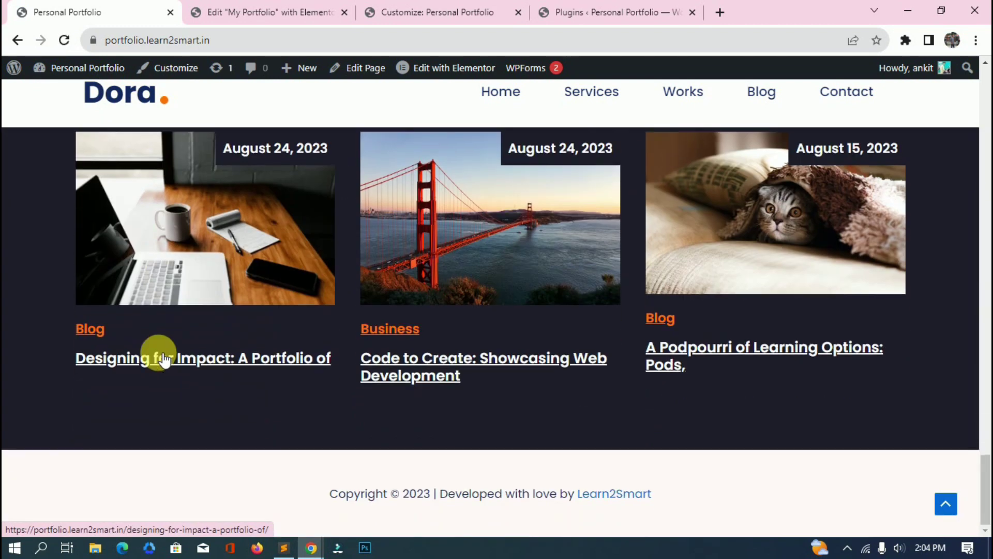
{"action": "scroll", "coordinate": [162, 358], "scroll_direction": "up", "scroll_amount": 3}
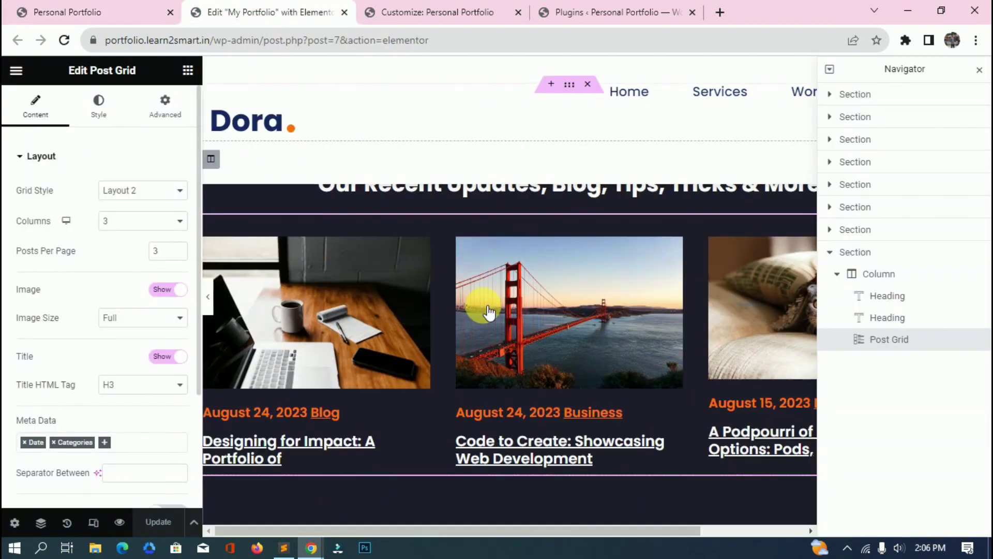
Review the Post Grid's Title, Meta, Content and Image style settings.
{"action": "left_click", "coordinate": [98, 111]}
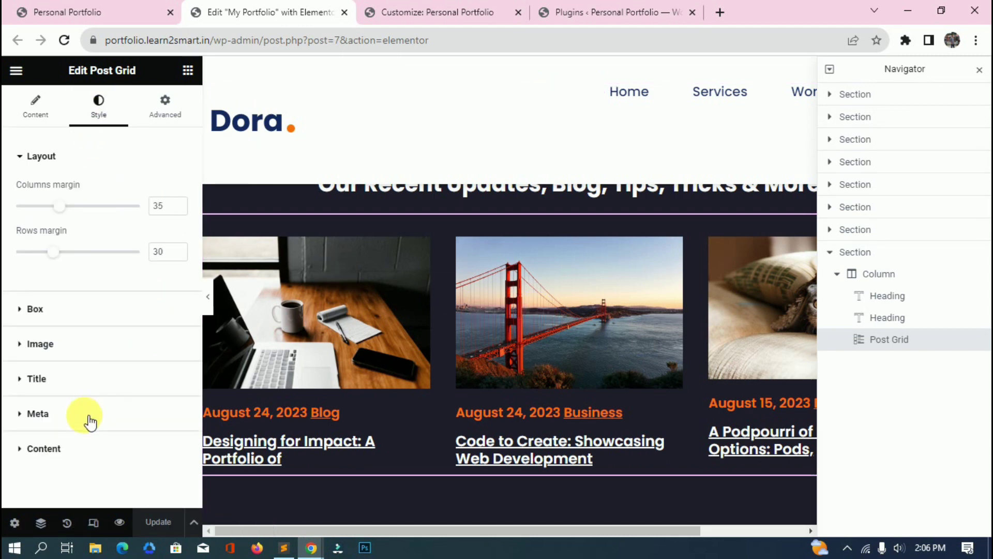
{"action": "left_click", "coordinate": [97, 387]}
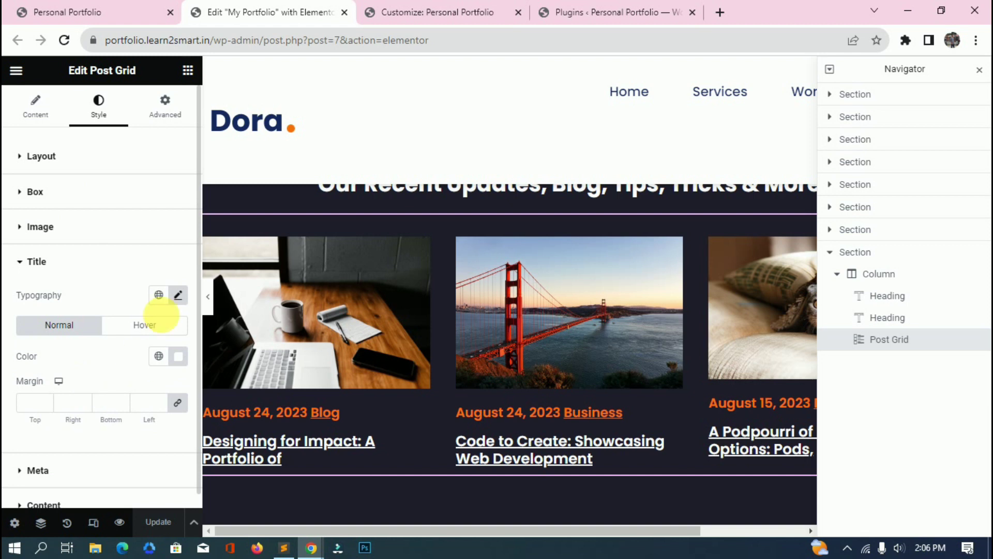
{"action": "scroll", "coordinate": [125, 391], "scroll_direction": "down", "scroll_amount": 1}
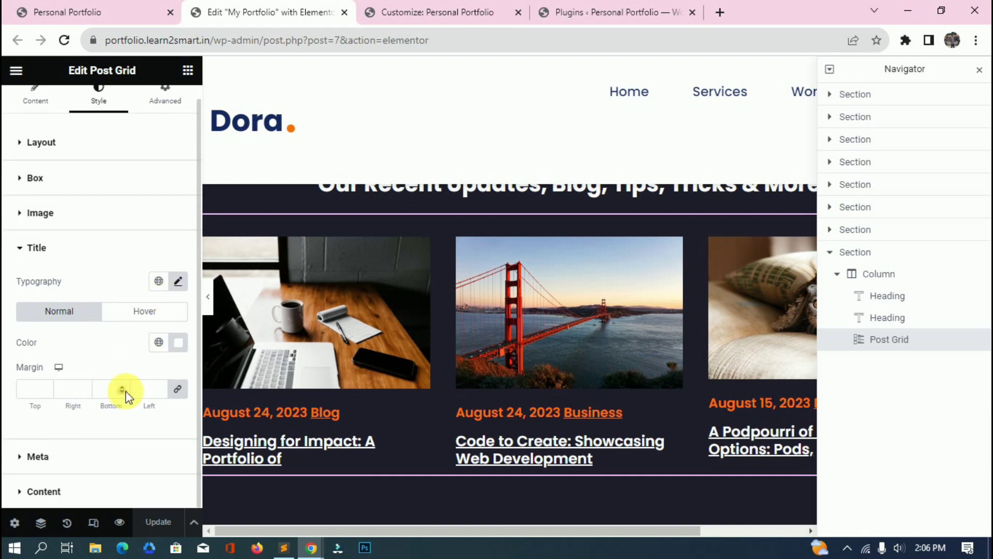
{"action": "left_click", "coordinate": [104, 448]}
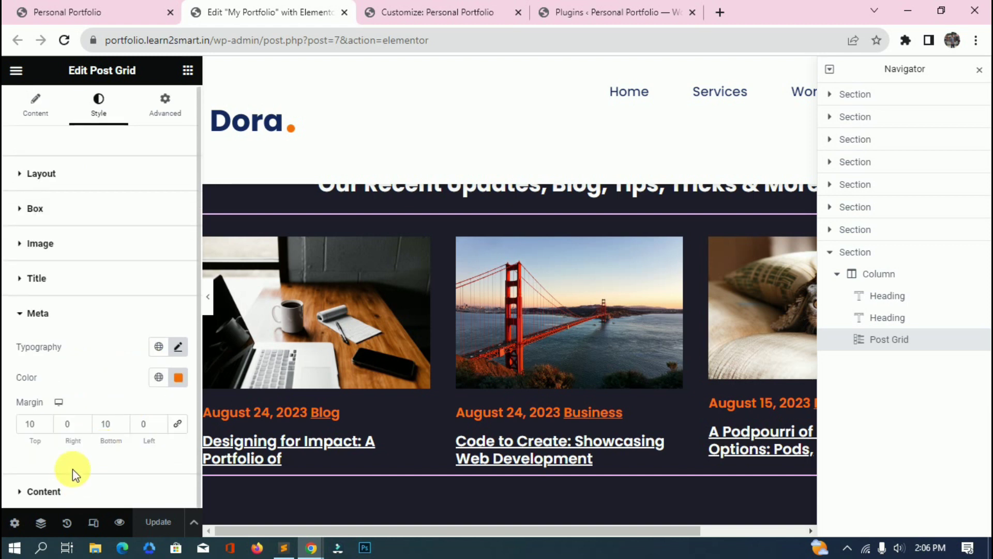
{"action": "left_click", "coordinate": [100, 489]}
{"action": "left_click", "coordinate": [145, 250]}
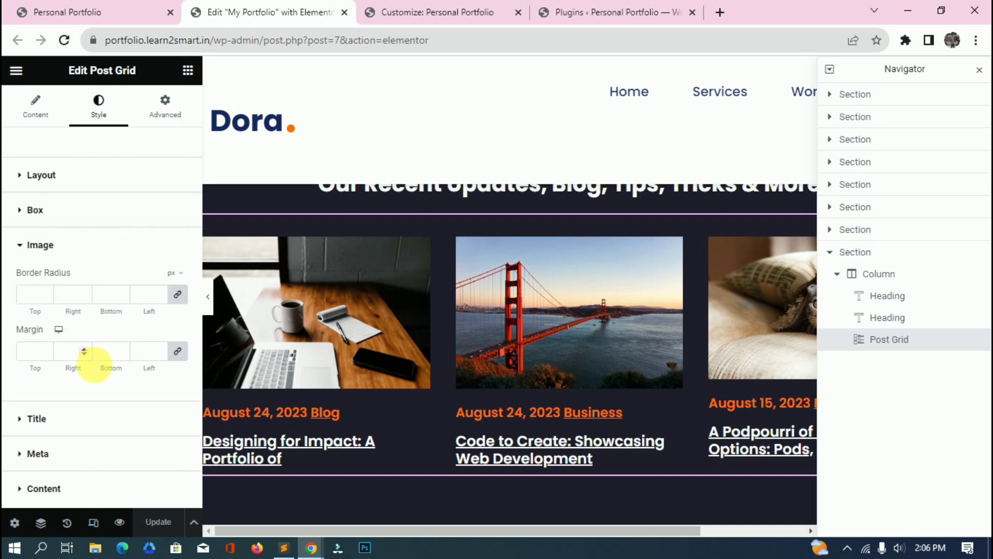
Try a 1px border on the post card Box, then clear it again.
{"action": "left_click", "coordinate": [116, 224]}
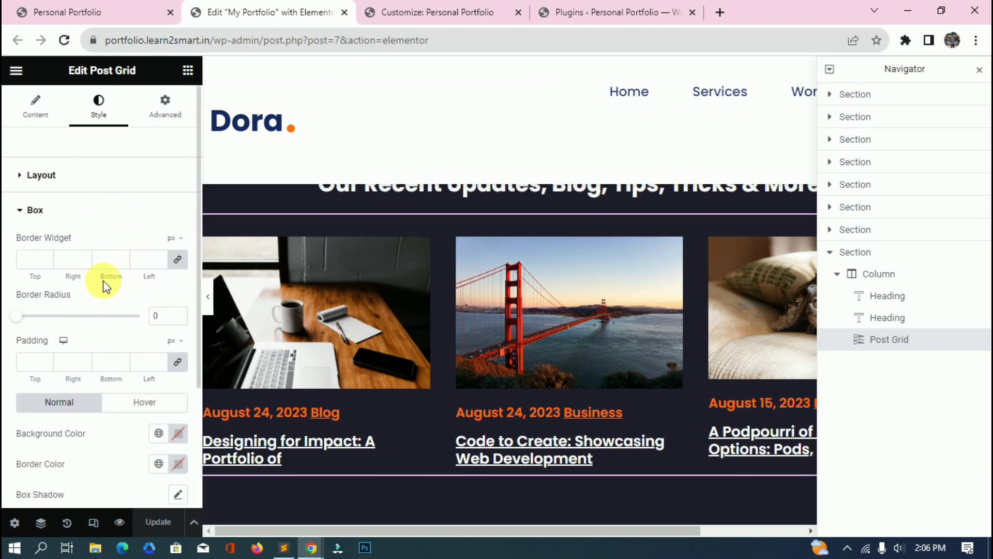
{"action": "left_click", "coordinate": [158, 255]}
{"action": "key", "text": "BackSpace"}
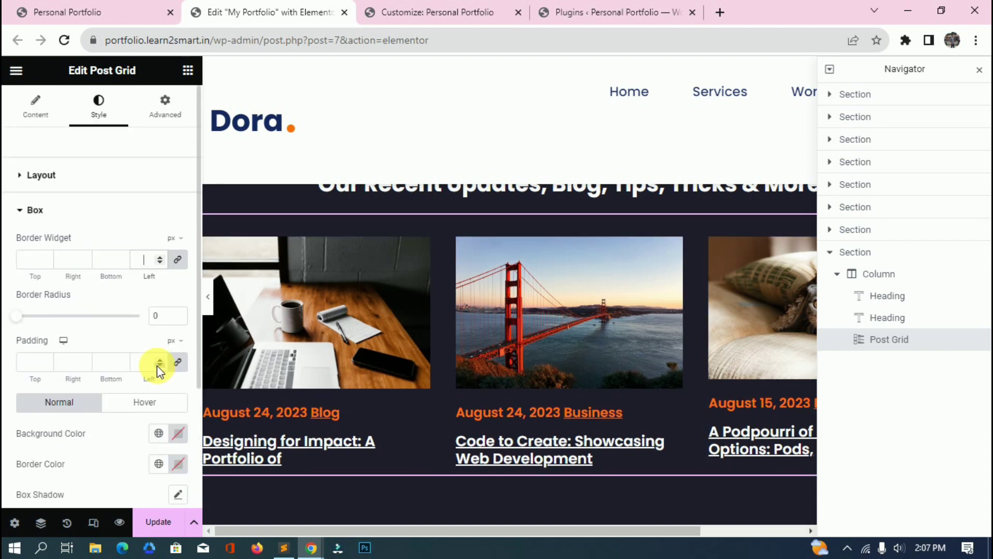
{"action": "left_click", "coordinate": [115, 192]}
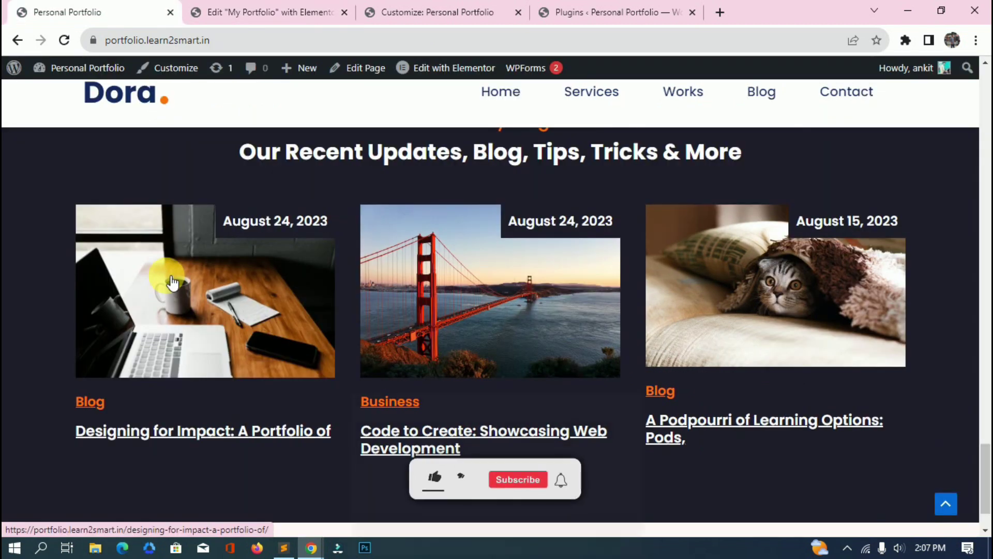
Compare the live date-badge blog grid with the demo's contact form and check the plugins list for WPForms Lite 1.8.3.1.
{"action": "scroll", "coordinate": [543, 317], "scroll_direction": "up", "scroll_amount": 3}
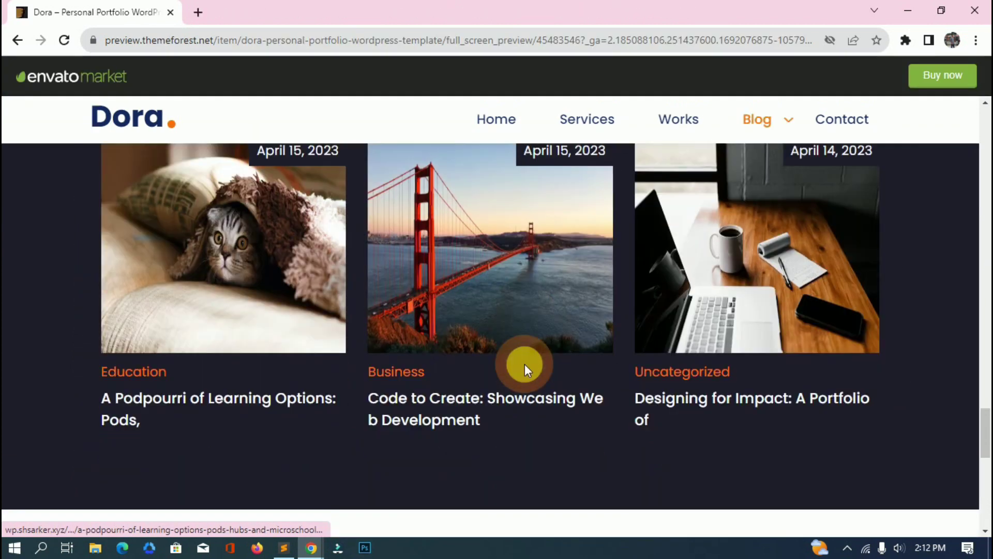
{"action": "scroll", "coordinate": [525, 364], "scroll_direction": "down", "scroll_amount": 8}
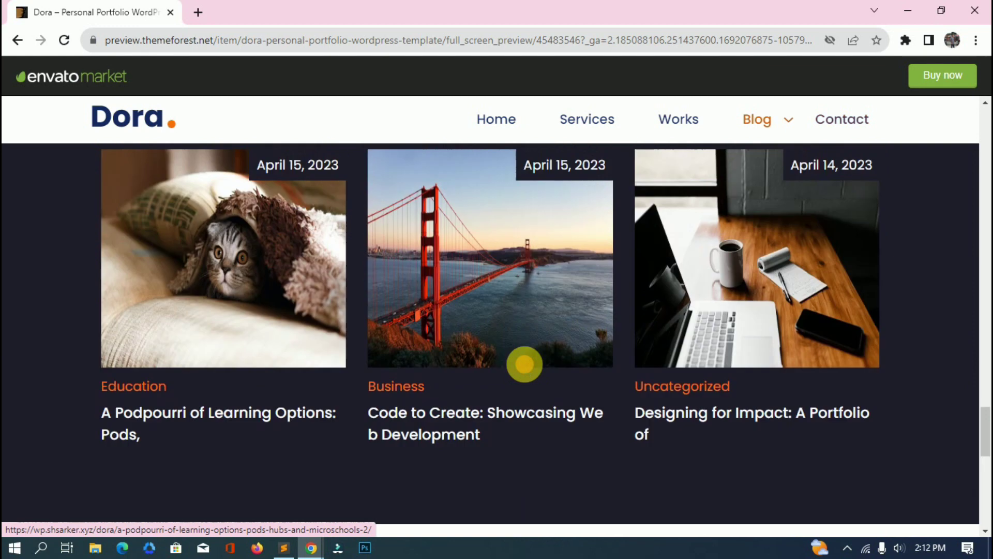
{"action": "key", "text": "alt+Tab"}
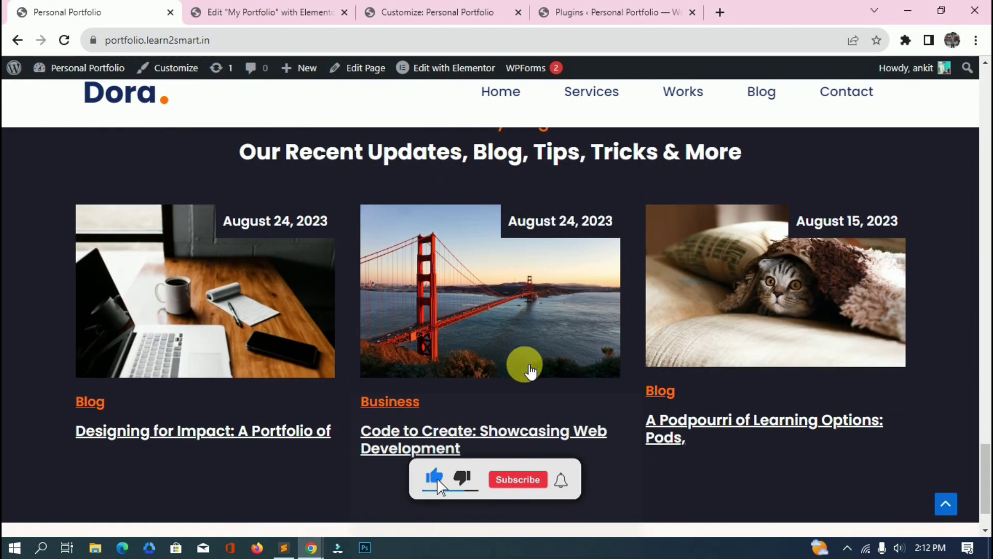
{"action": "scroll", "coordinate": [530, 371], "scroll_direction": "down", "scroll_amount": 2}
{"action": "left_click", "coordinate": [609, 12]}
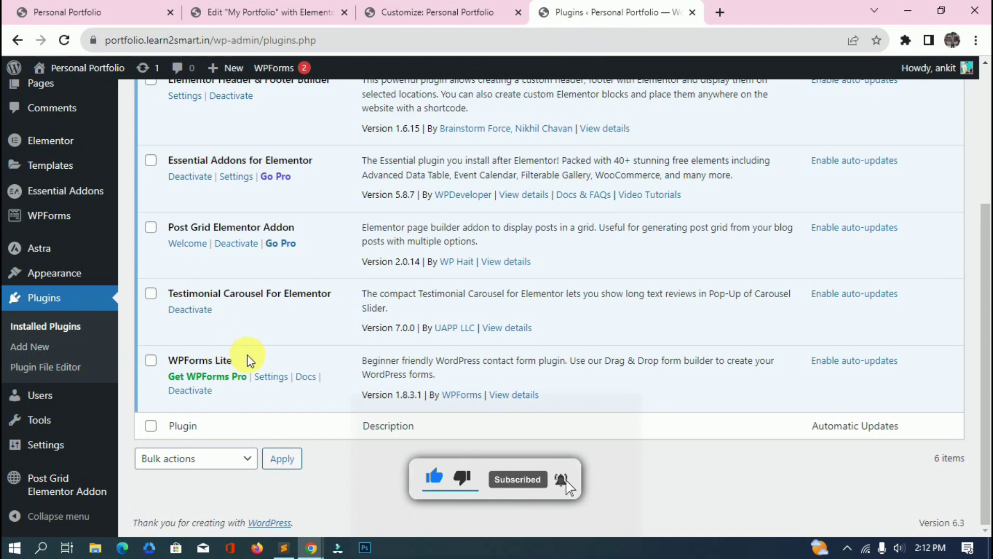
{"action": "left_click", "coordinate": [269, 12]}
Scroll to Let's Connect and select its heading, contact paragraph, then the Facebook/LinkedIn/Twitter icons.
{"action": "scroll", "coordinate": [649, 450], "scroll_direction": "up", "scroll_amount": 1}
{"action": "scroll", "coordinate": [649, 445], "scroll_direction": "up", "scroll_amount": 5}
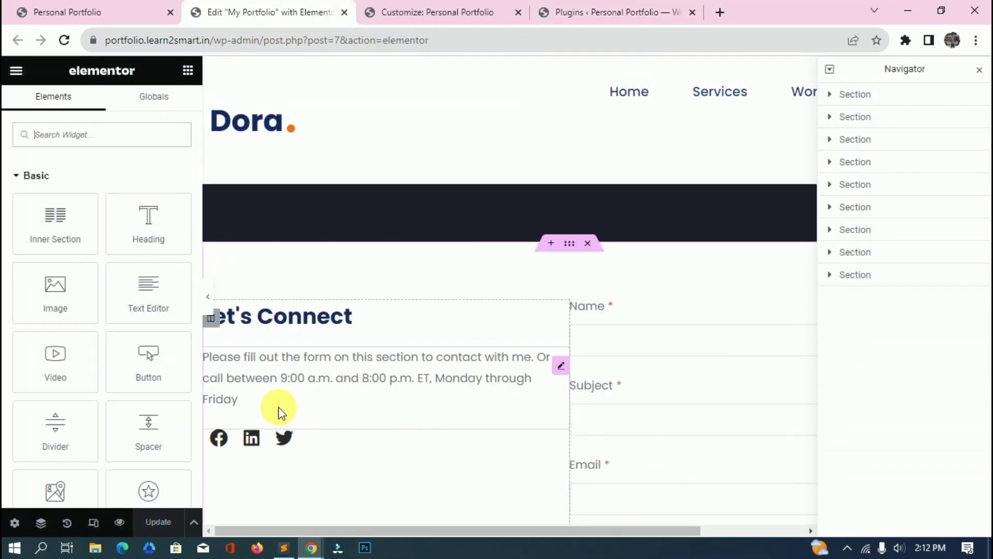
{"action": "left_click", "coordinate": [369, 246]}
{"action": "left_click", "coordinate": [373, 242]}
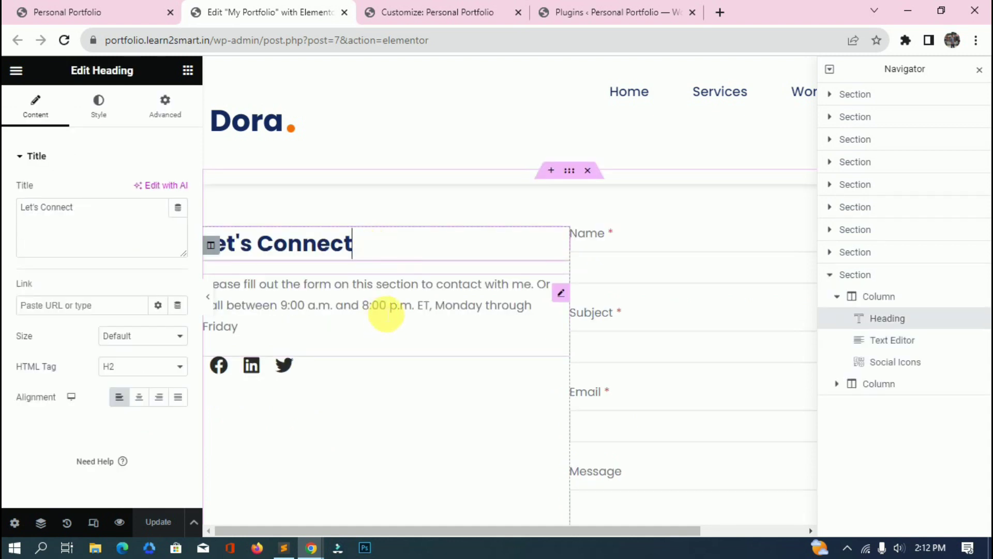
{"action": "left_click", "coordinate": [386, 314]}
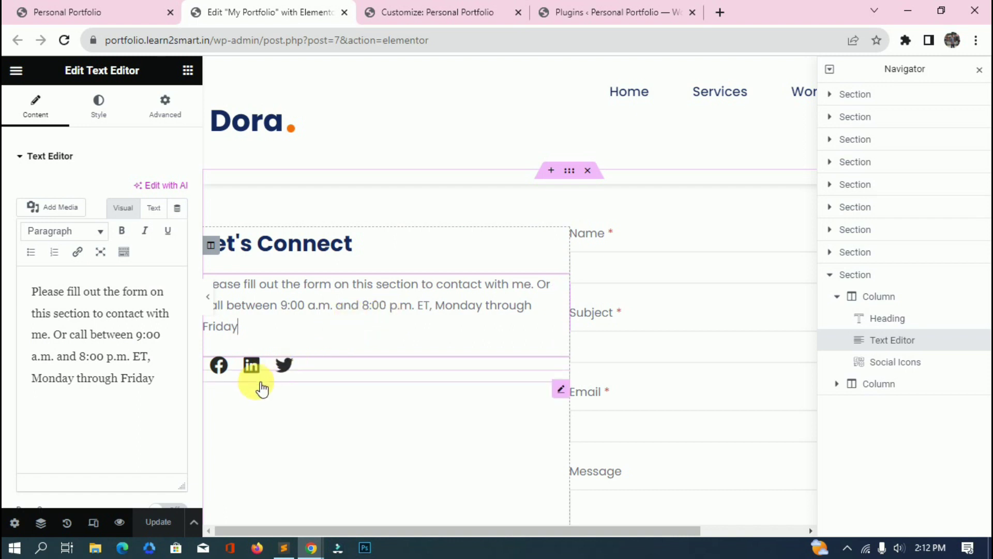
{"action": "left_click", "coordinate": [321, 367]}
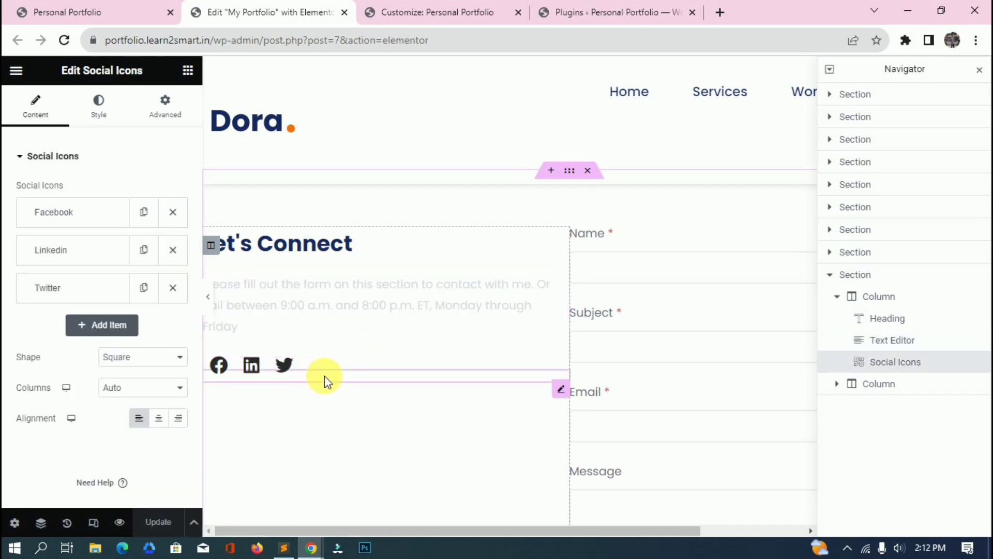